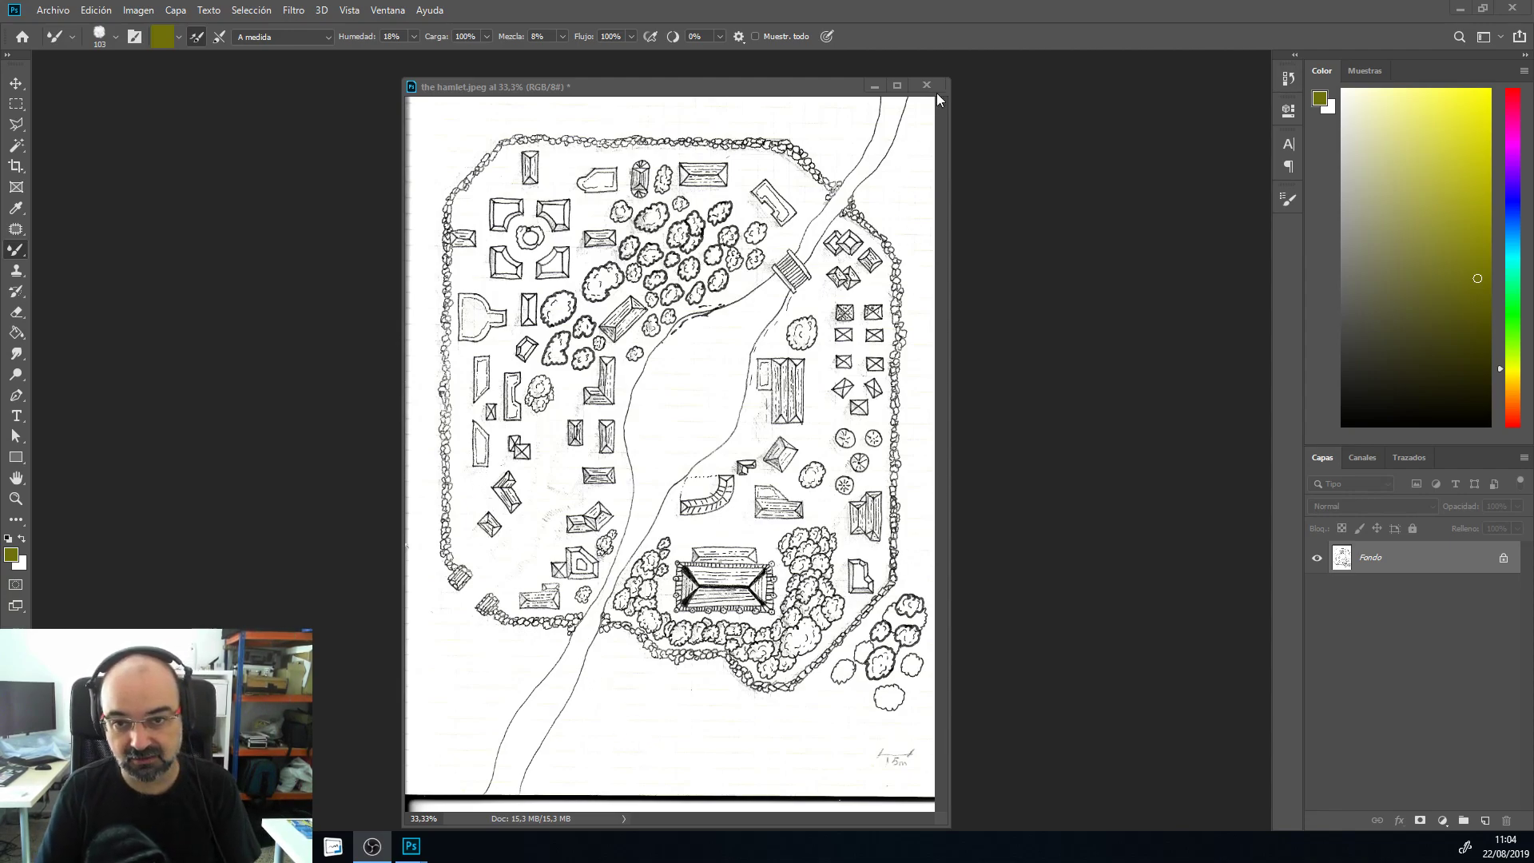
# Step: Crop the scanned village map on all four sides to remove the black scan edge and the margins
pyautogui.moveTo(952, 78); pyautogui.dragTo(1013, 64)
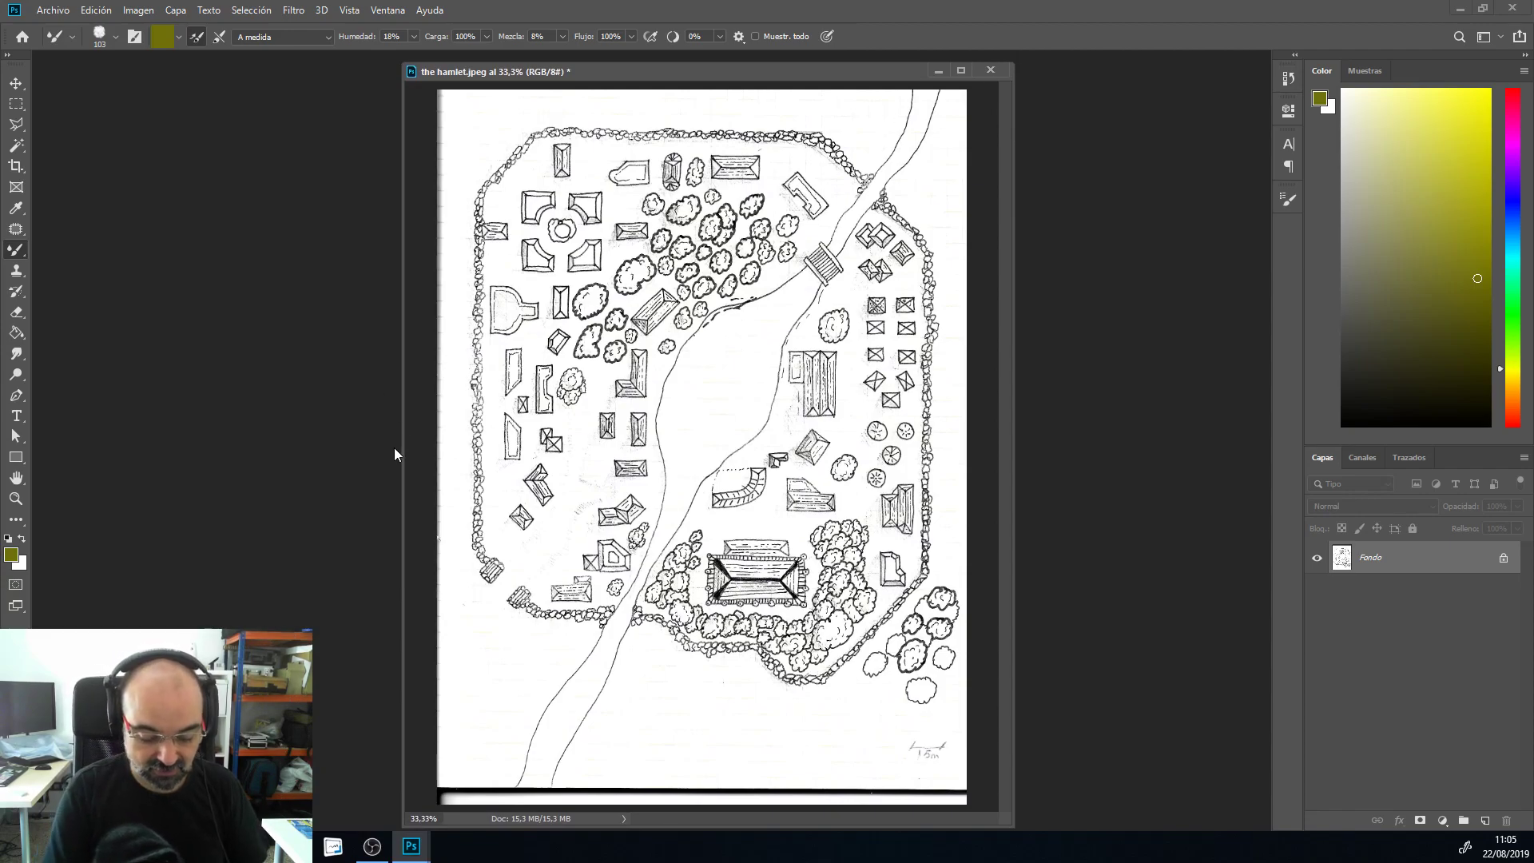
pyautogui.press('c')
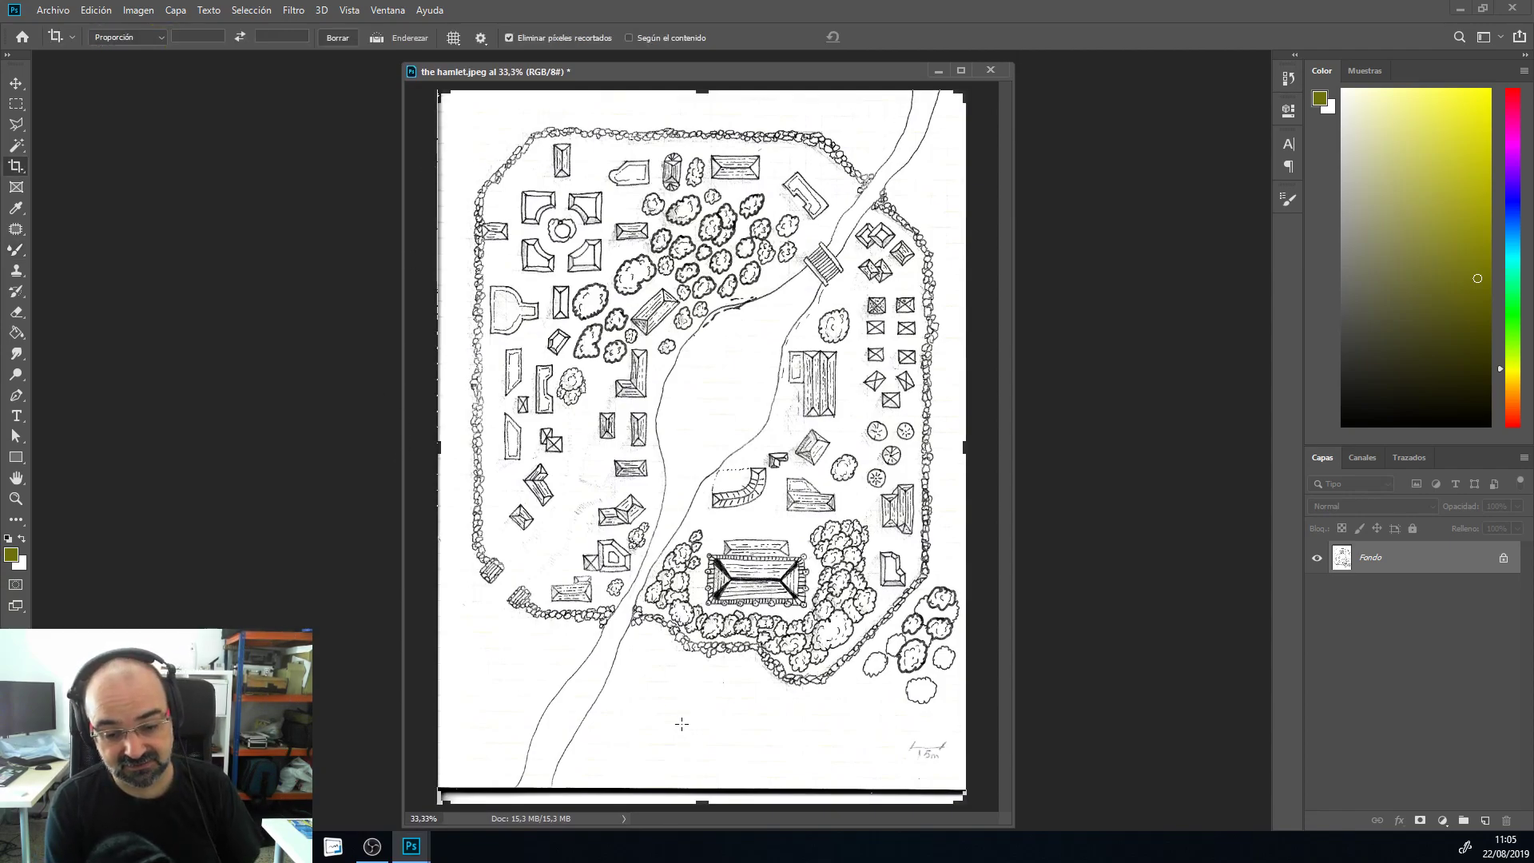
pyautogui.moveTo(702, 802); pyautogui.dragTo(702, 790)
pyautogui.moveTo(439, 445); pyautogui.dragTo(448, 444)
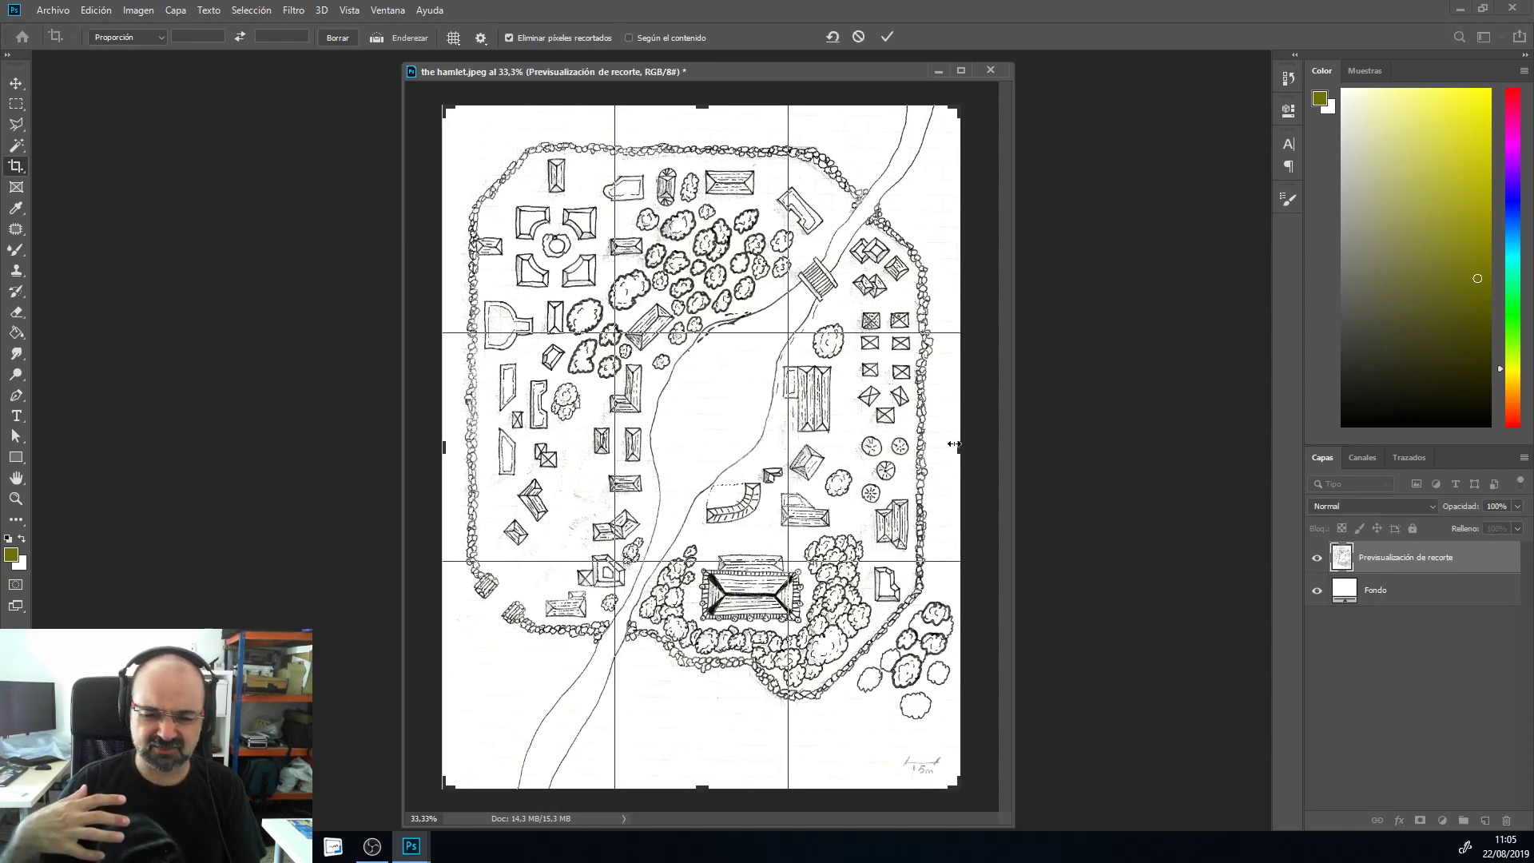
pyautogui.moveTo(954, 444); pyautogui.dragTo(951, 444)
pyautogui.moveTo(706, 106); pyautogui.dragTo(705, 110)
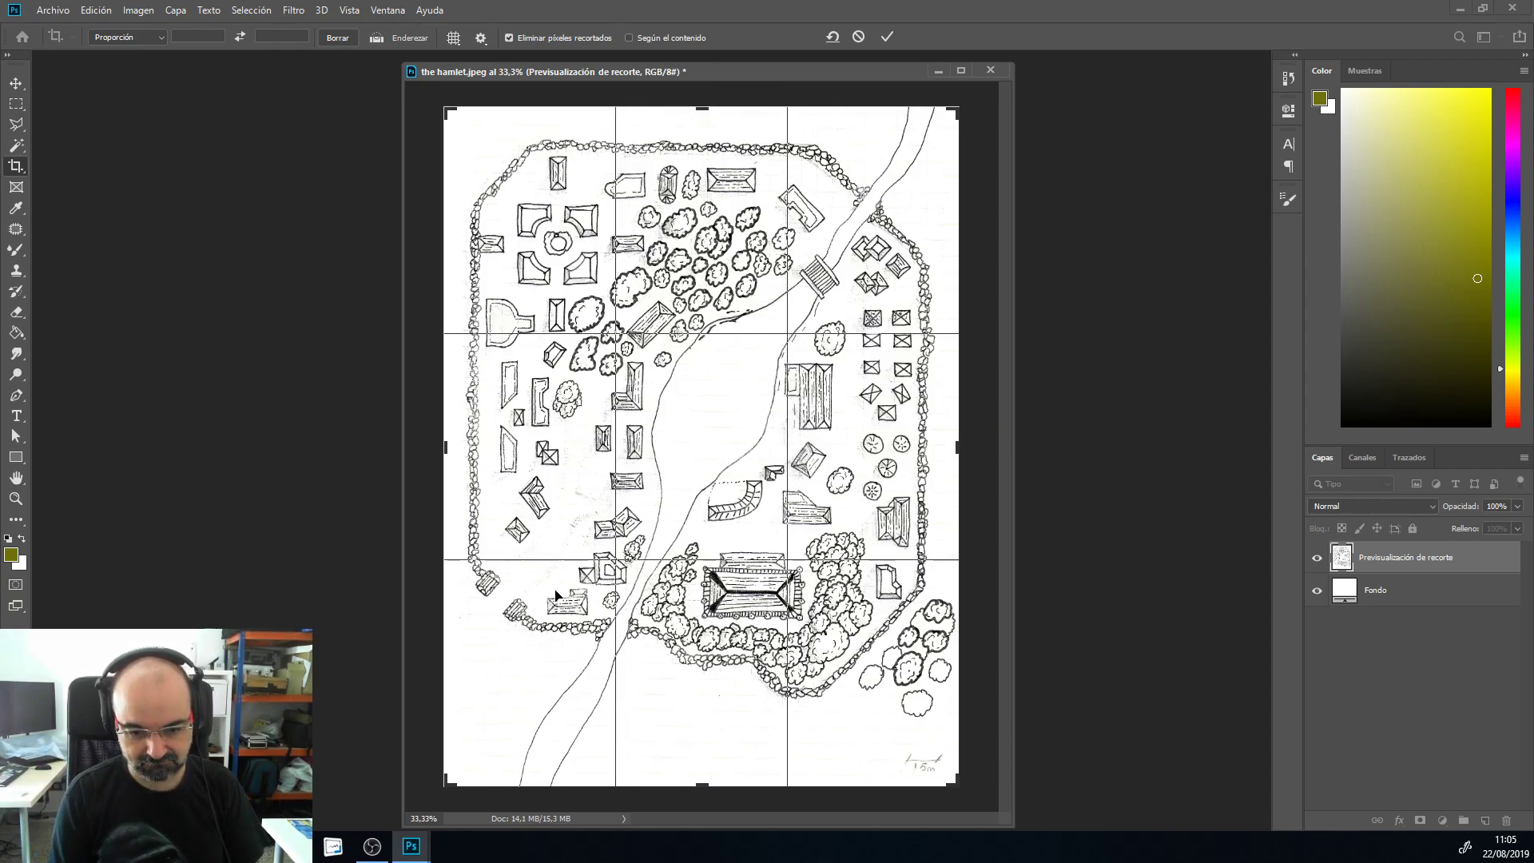
pyautogui.press('Return')
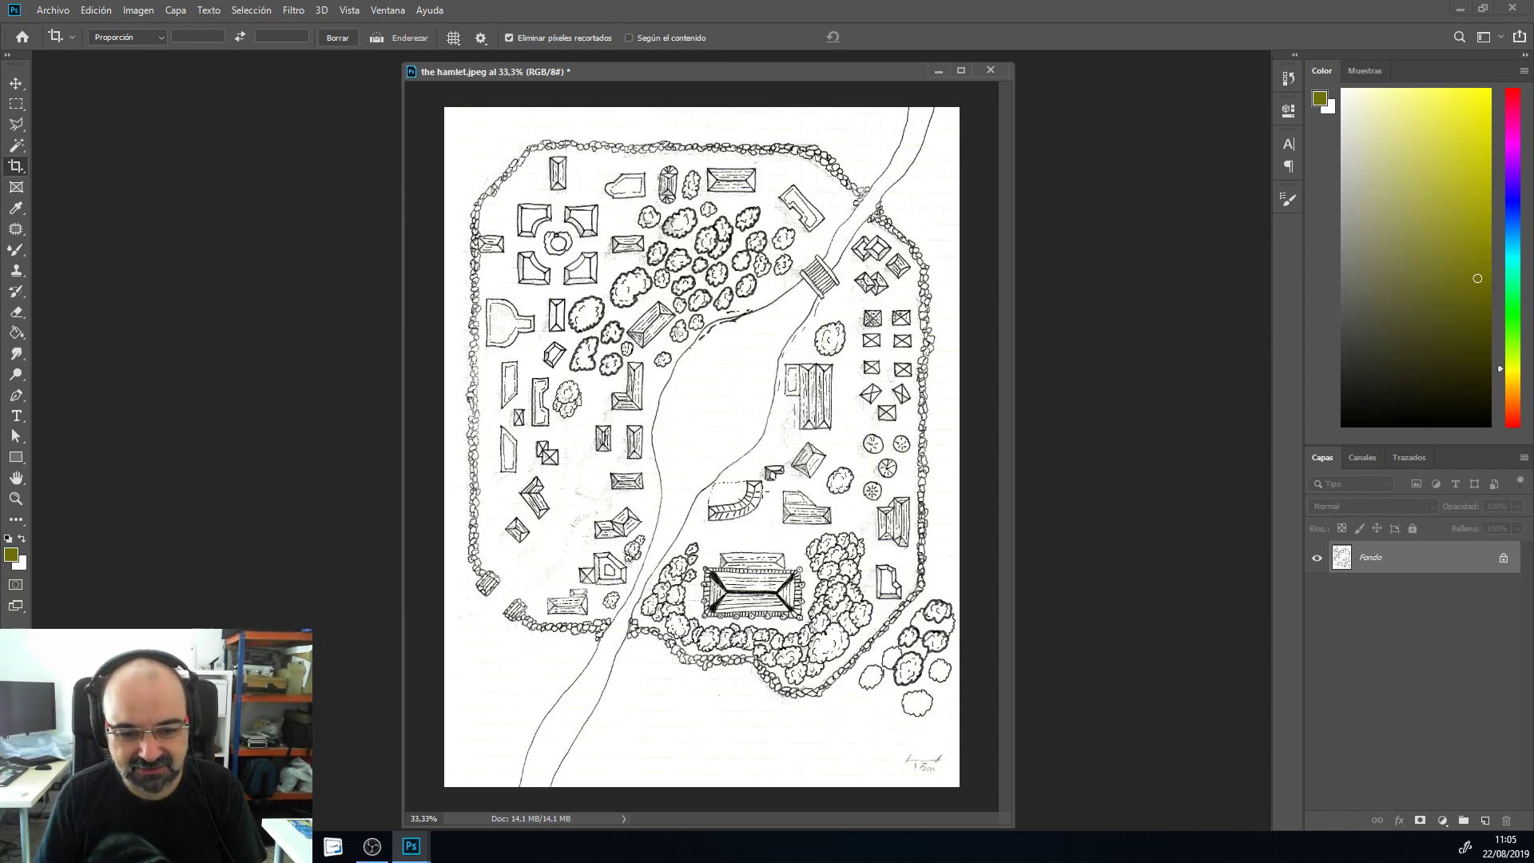
# Step: Examine the map's line work at 100% across the river, trees, wall and buildings, and fit the image back on screen
pyautogui.rightClick(734, 398)
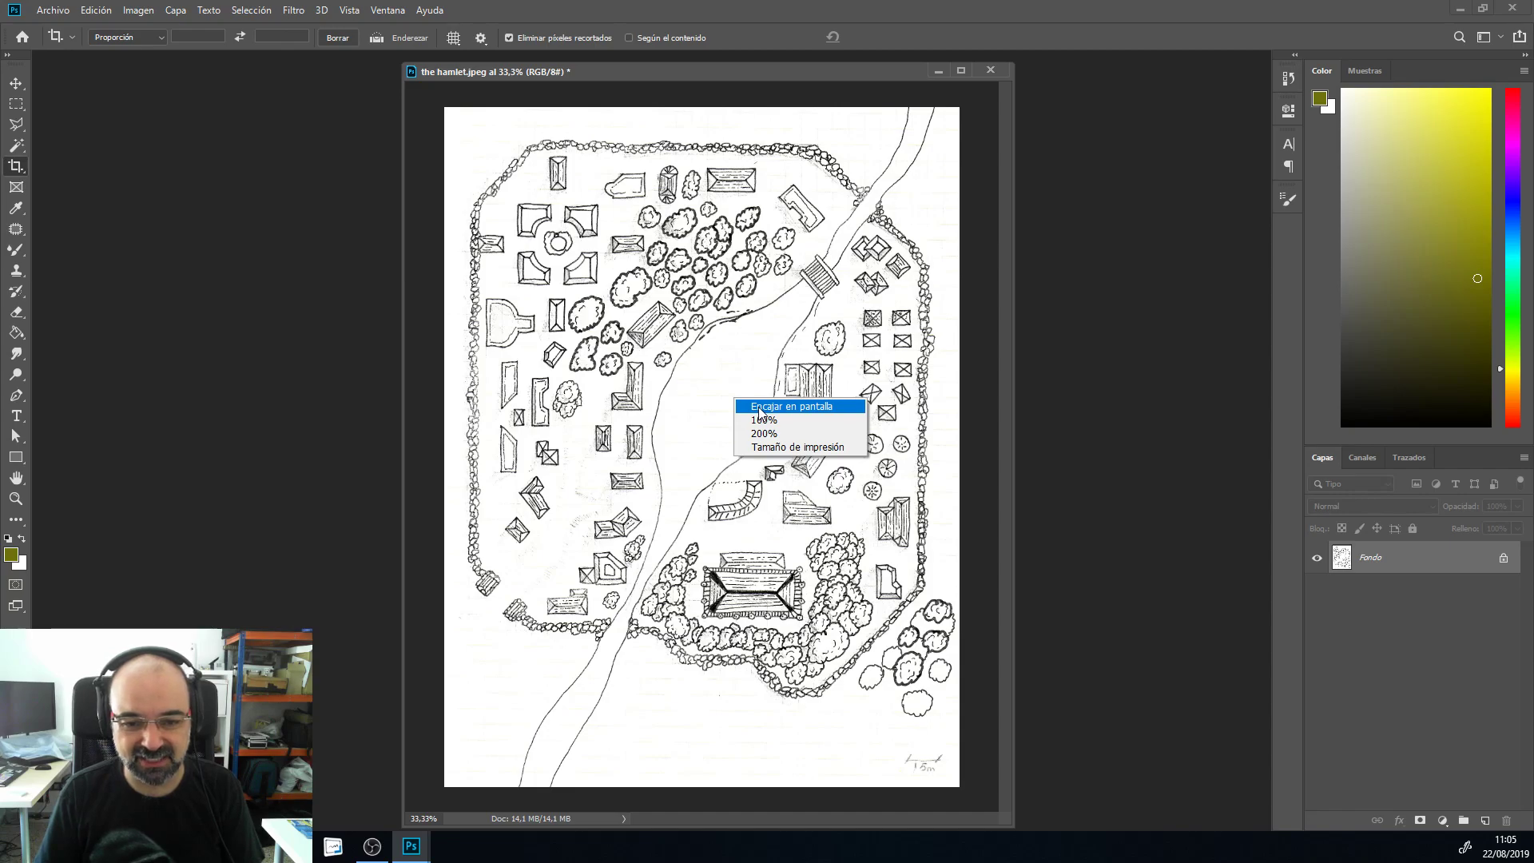
pyautogui.click(763, 421)
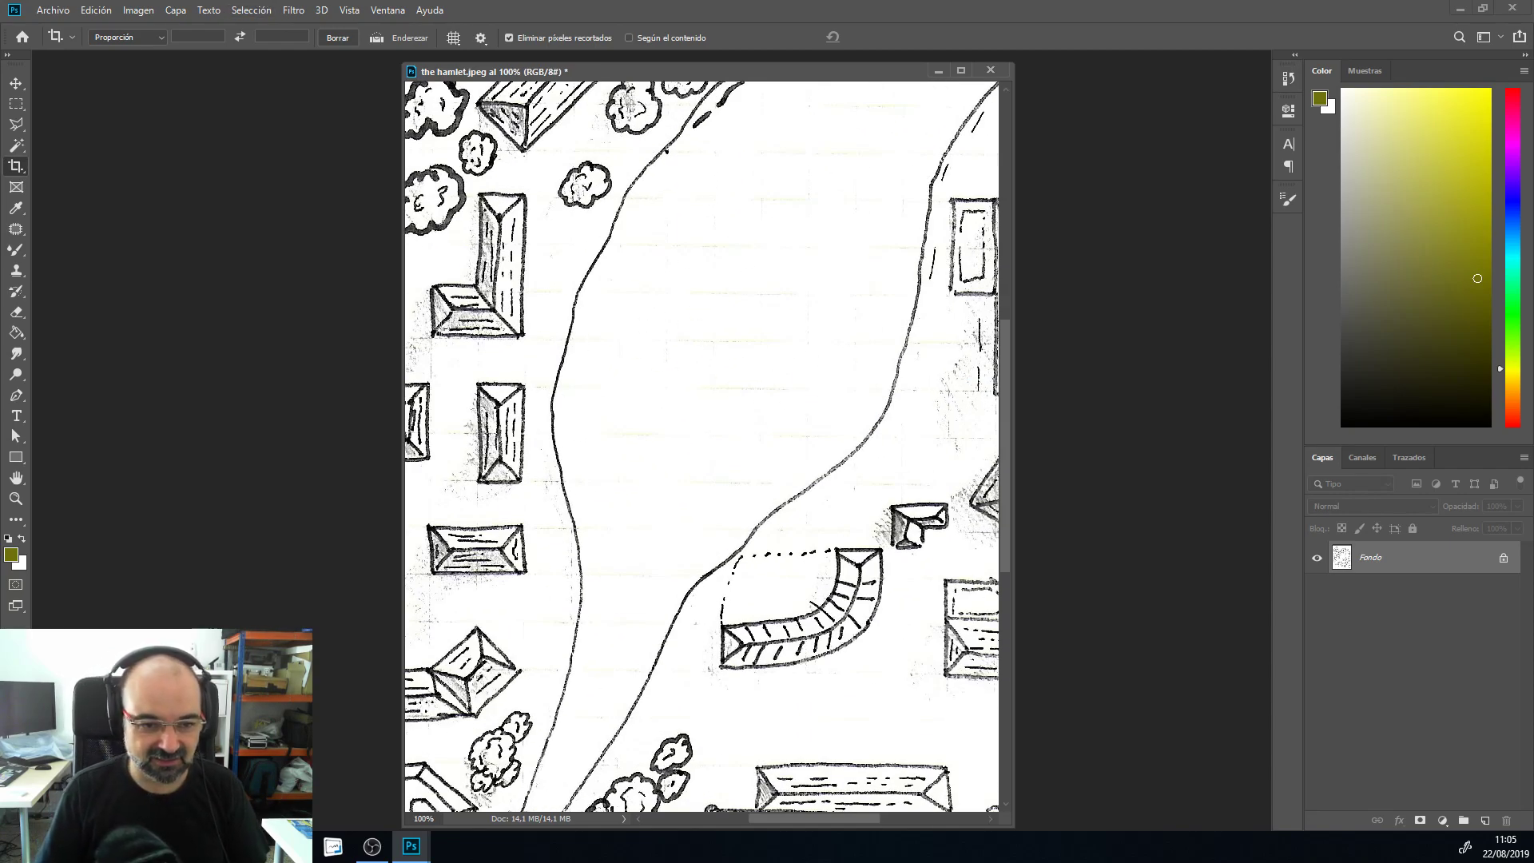
pyautogui.moveTo(539, 294); pyautogui.dragTo(503, 349)
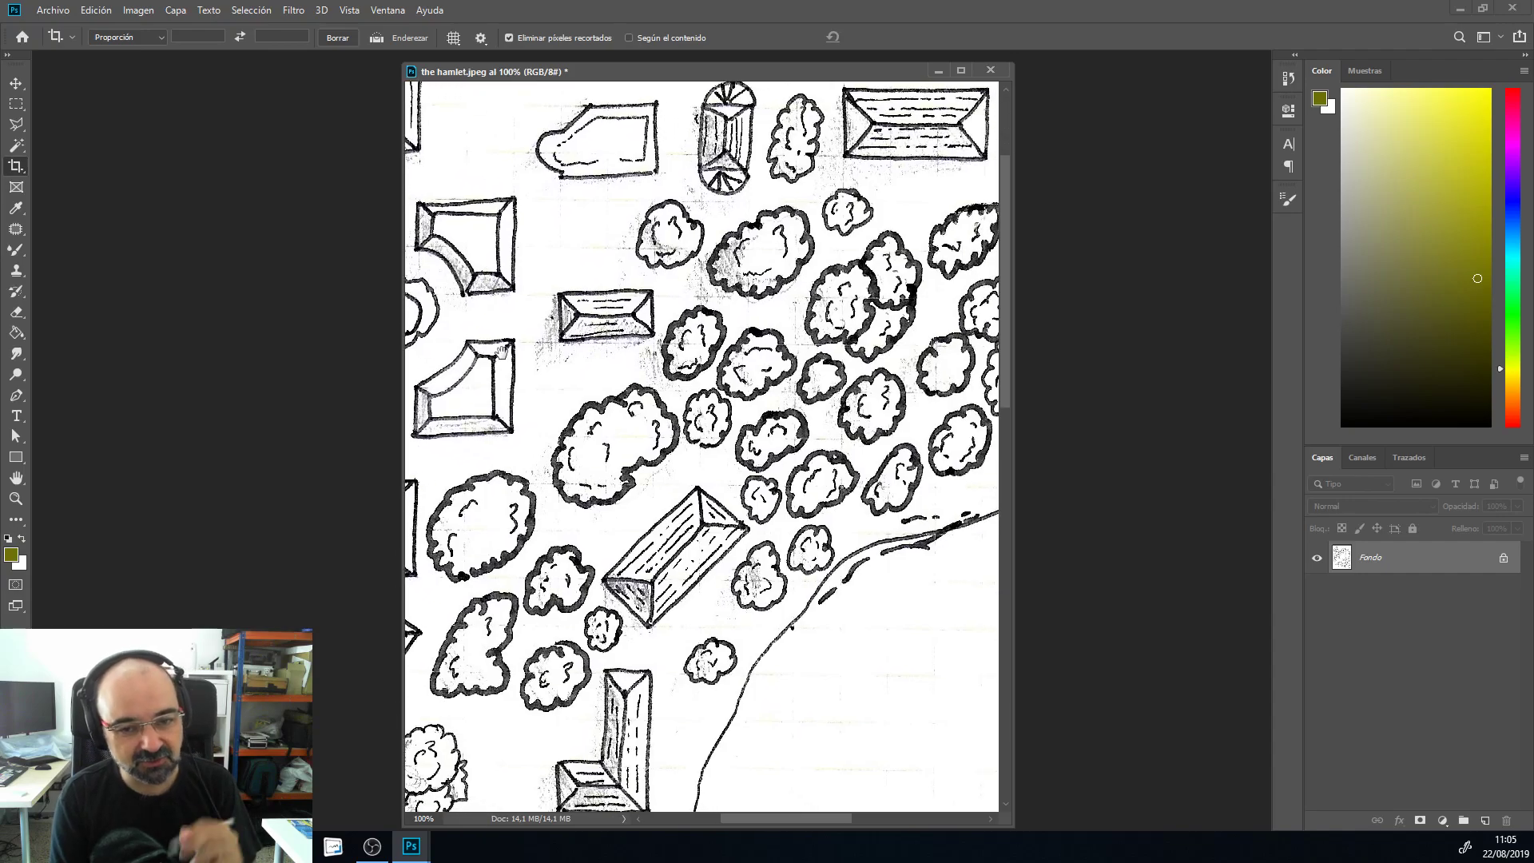
pyautogui.moveTo(685, 462); pyautogui.dragTo(515, 408)
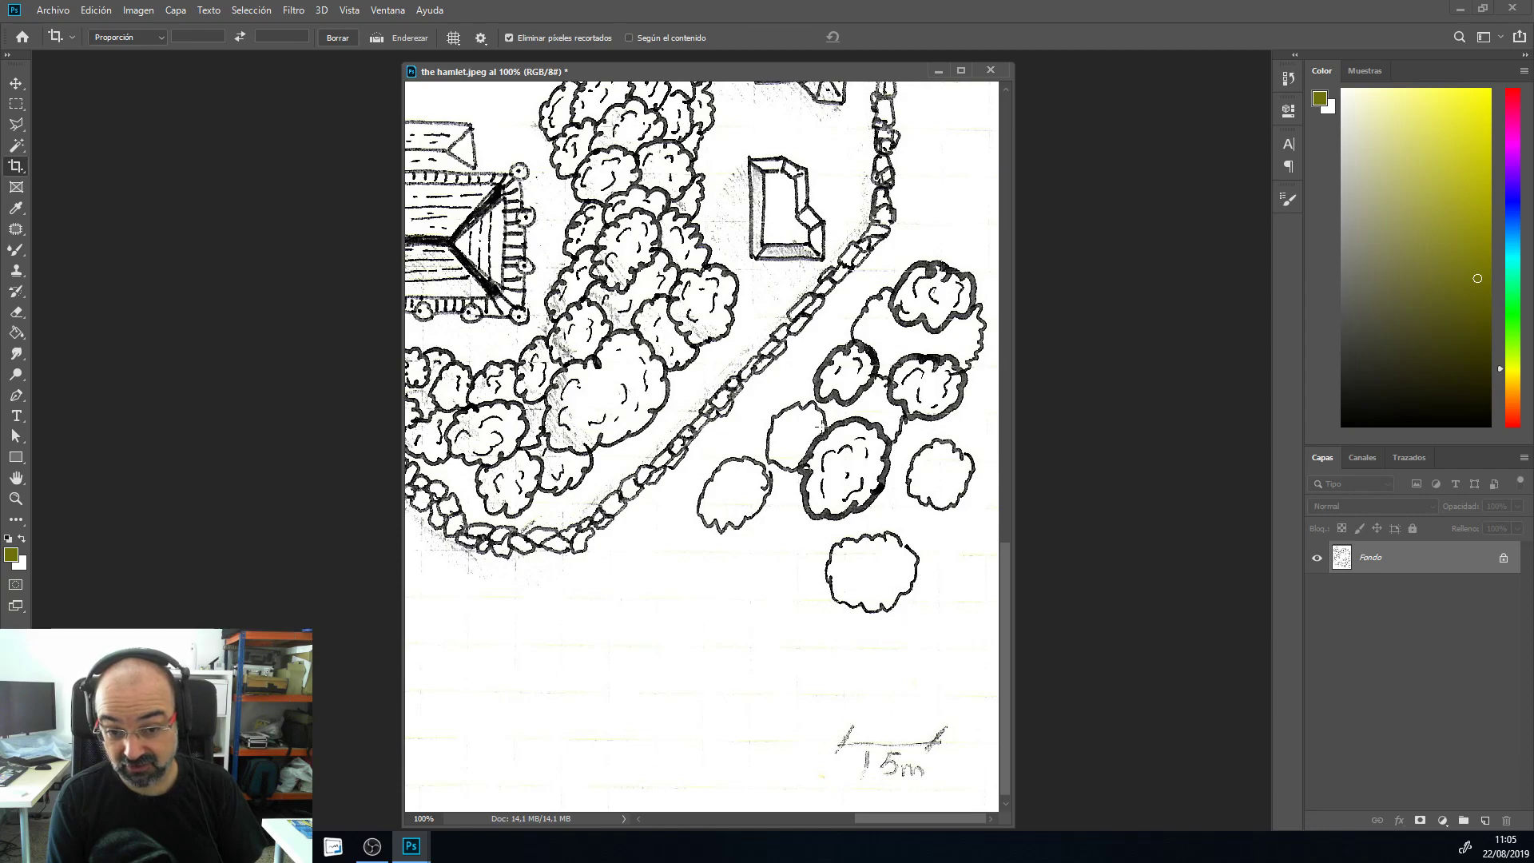
pyautogui.moveTo(832, 427); pyautogui.dragTo(880, 459)
pyautogui.moveTo(527, 414); pyautogui.dragTo(746, 460)
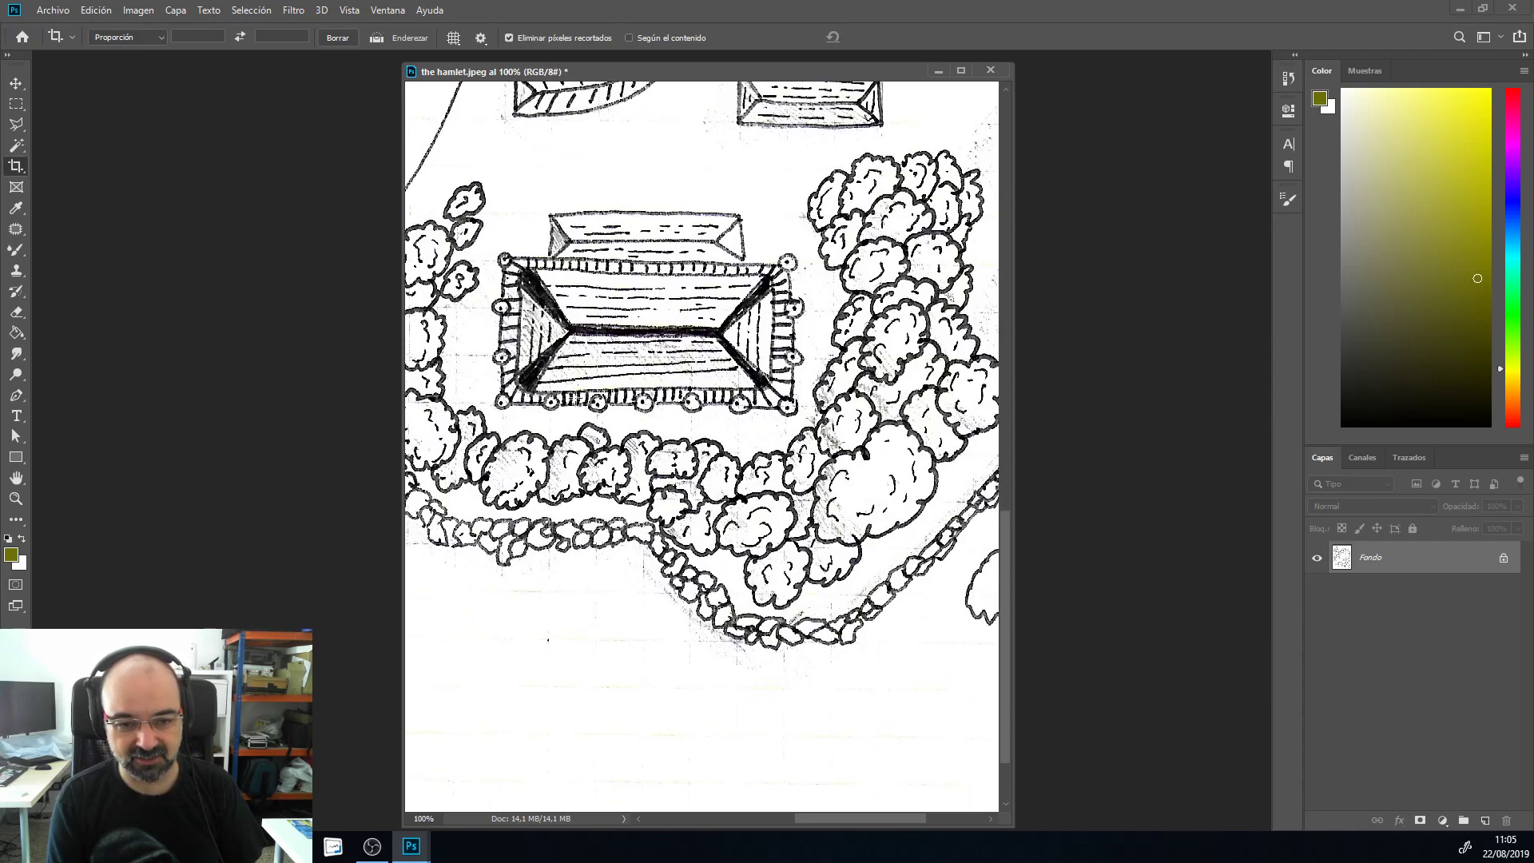
pyautogui.moveTo(551, 223); pyautogui.dragTo(640, 541)
pyautogui.moveTo(480, 301); pyautogui.dragTo(520, 384)
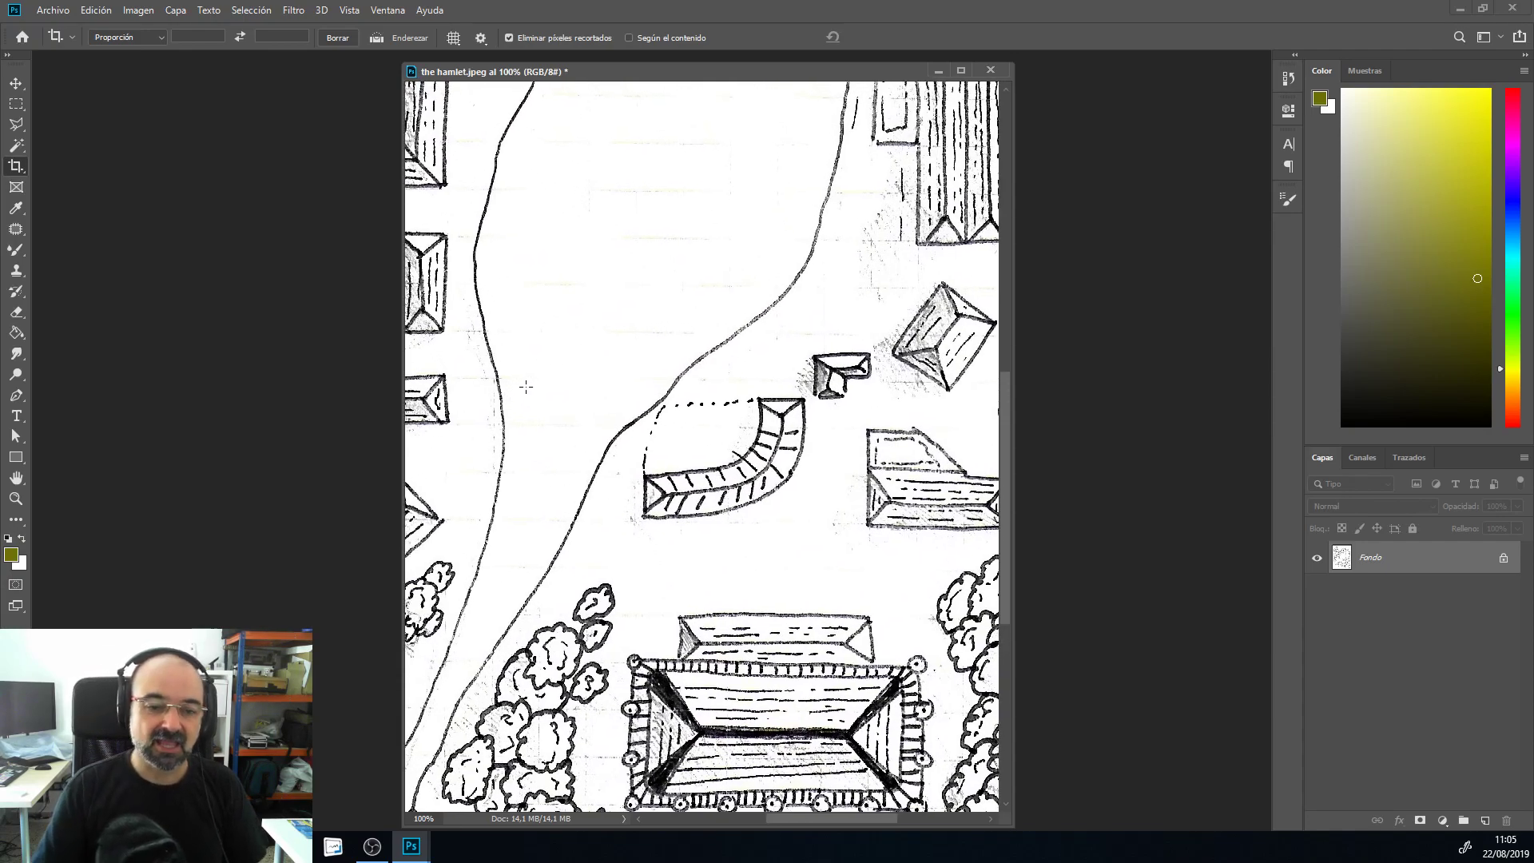
pyautogui.rightClick(567, 365)
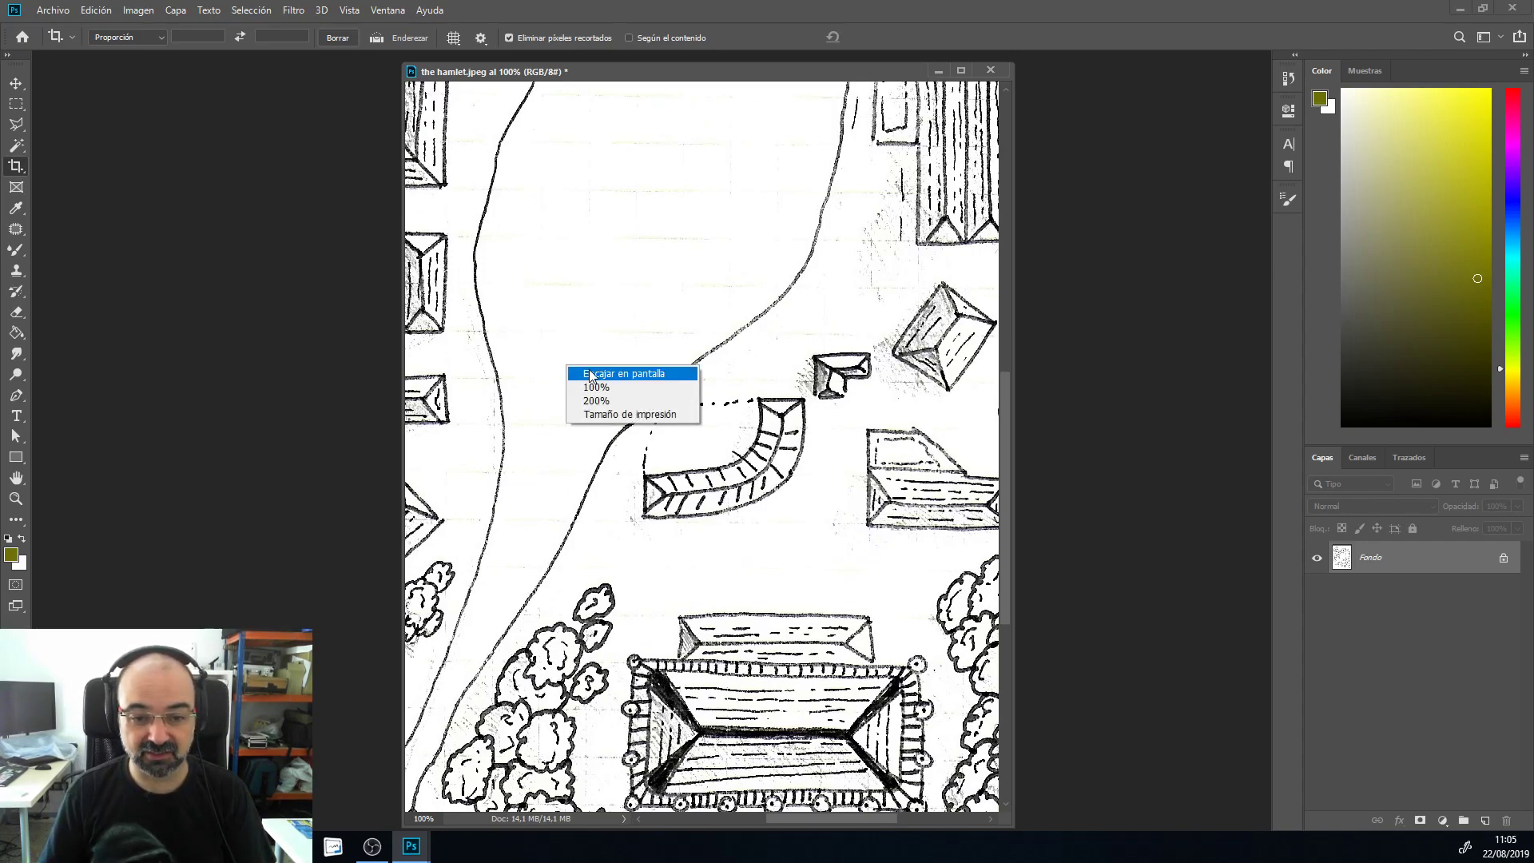
pyautogui.click(592, 374)
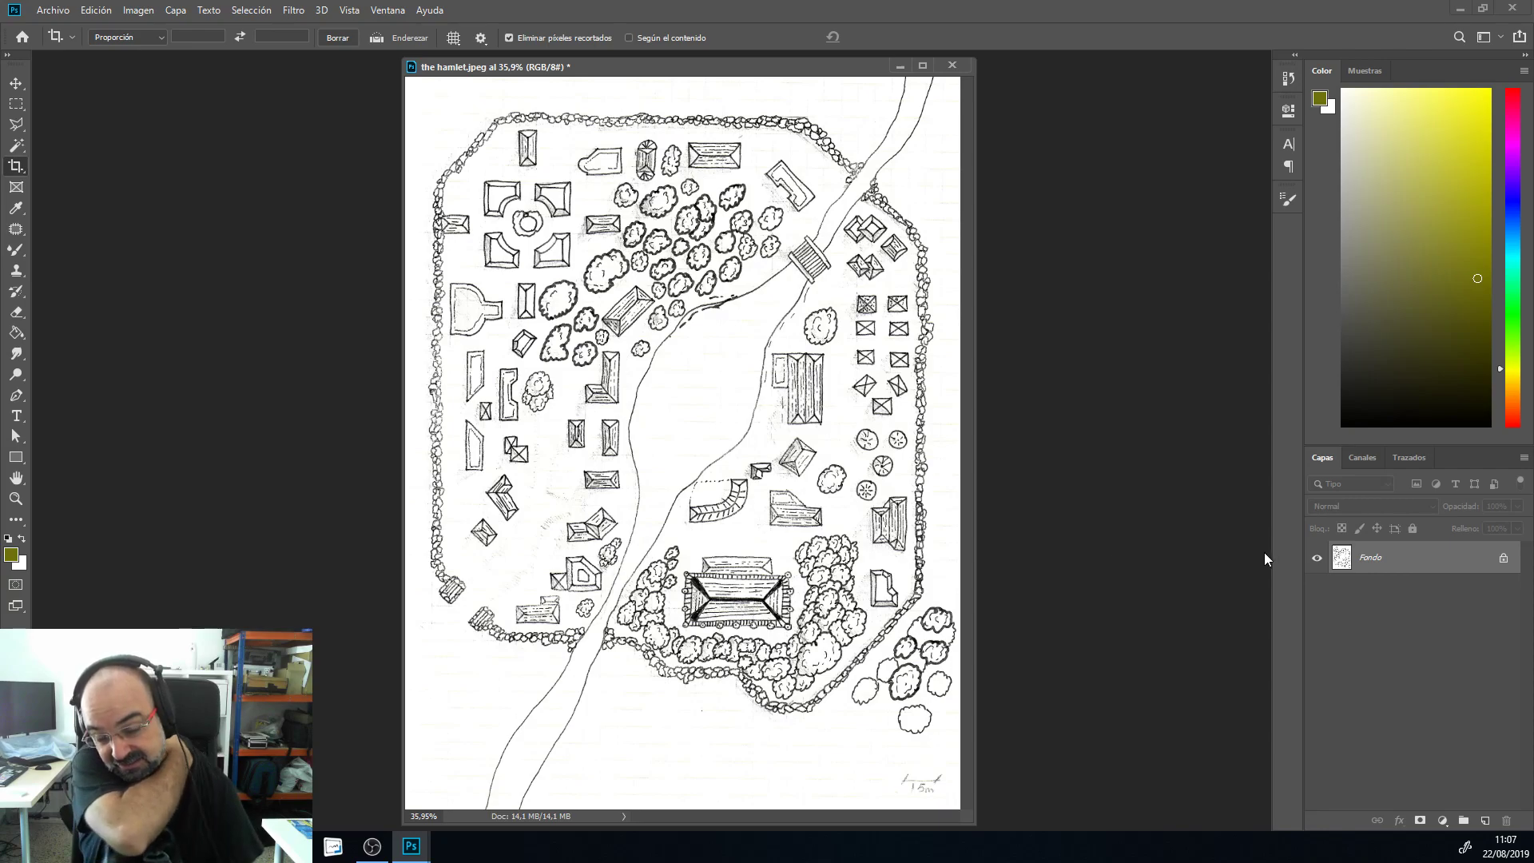
# Step: Add an empty layer and place a duplicate of the Fondo layer above it
pyautogui.click(1484, 821)
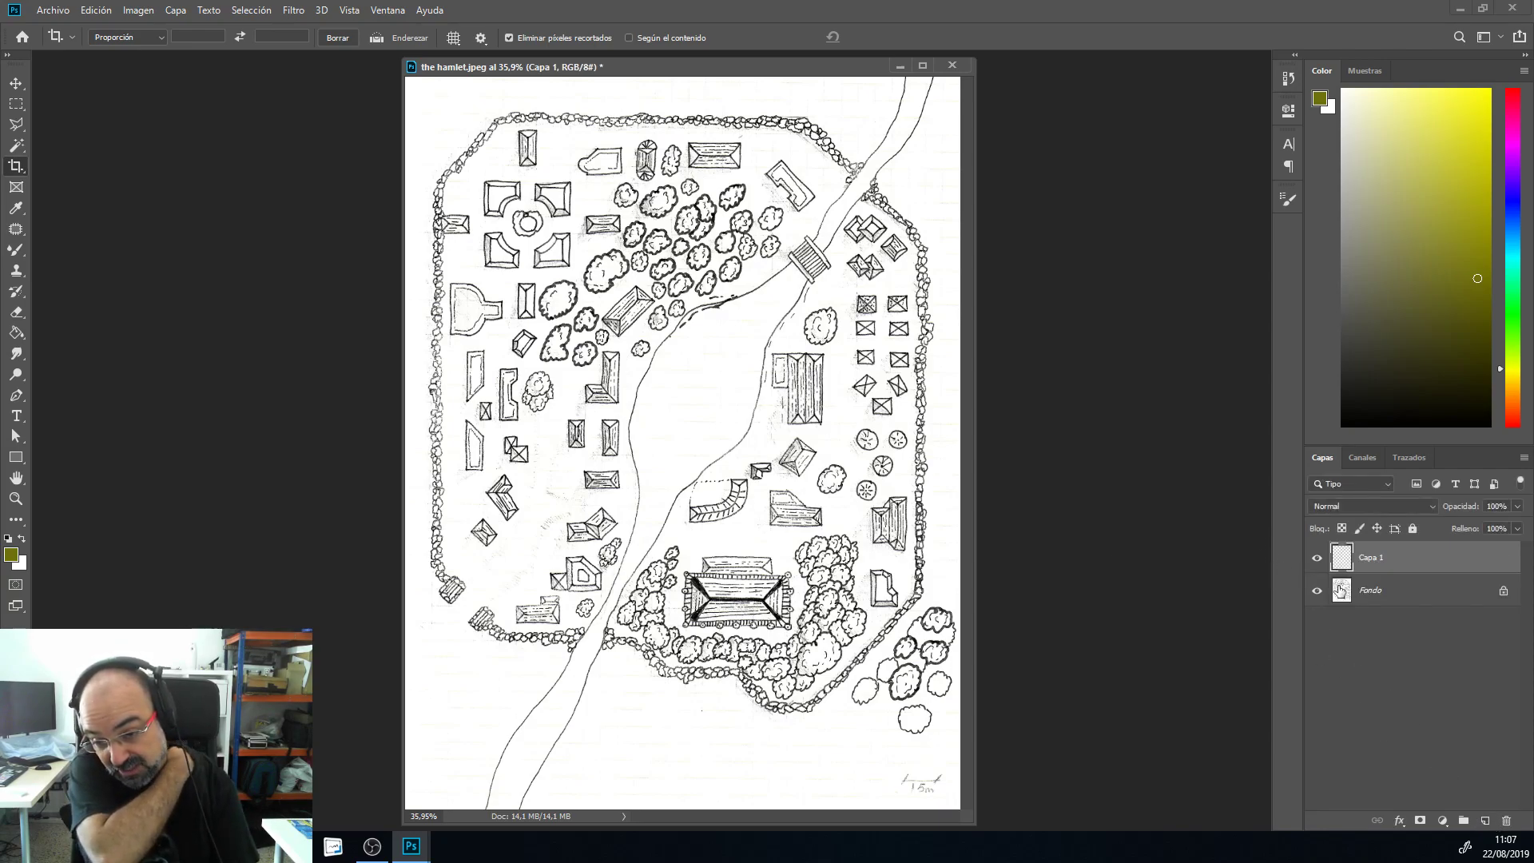
pyautogui.moveTo(1422, 589); pyautogui.dragTo(1484, 820)
pyautogui.moveTo(1413, 590); pyautogui.dragTo(1398, 550)
# Step: Set the Fondo copia layer's blend mode to Multiplicar and hide the original Fondo layer
pyautogui.click(1370, 506)
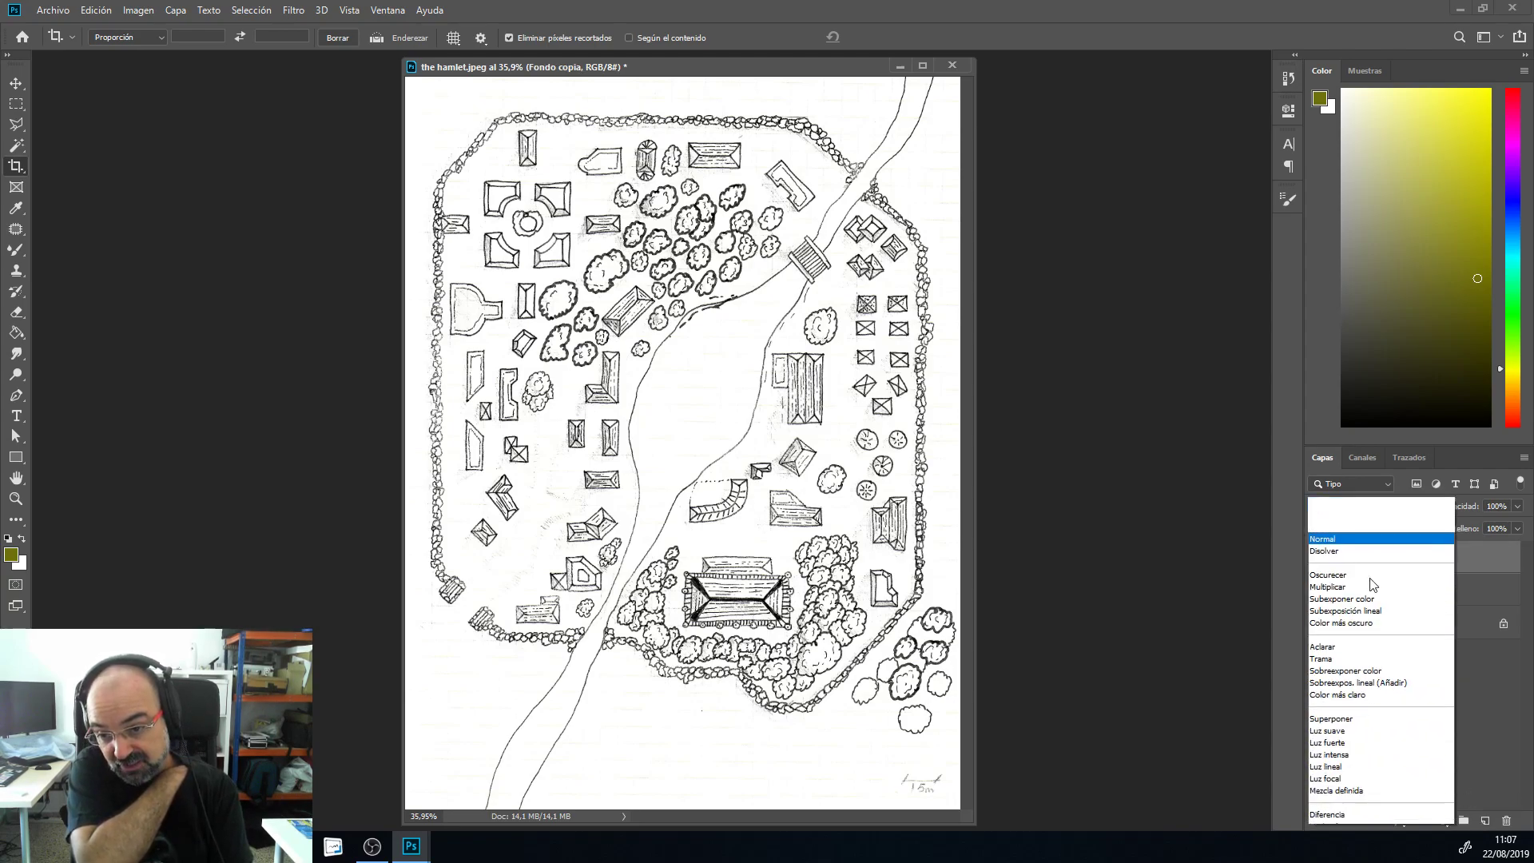
pyautogui.click(1370, 624)
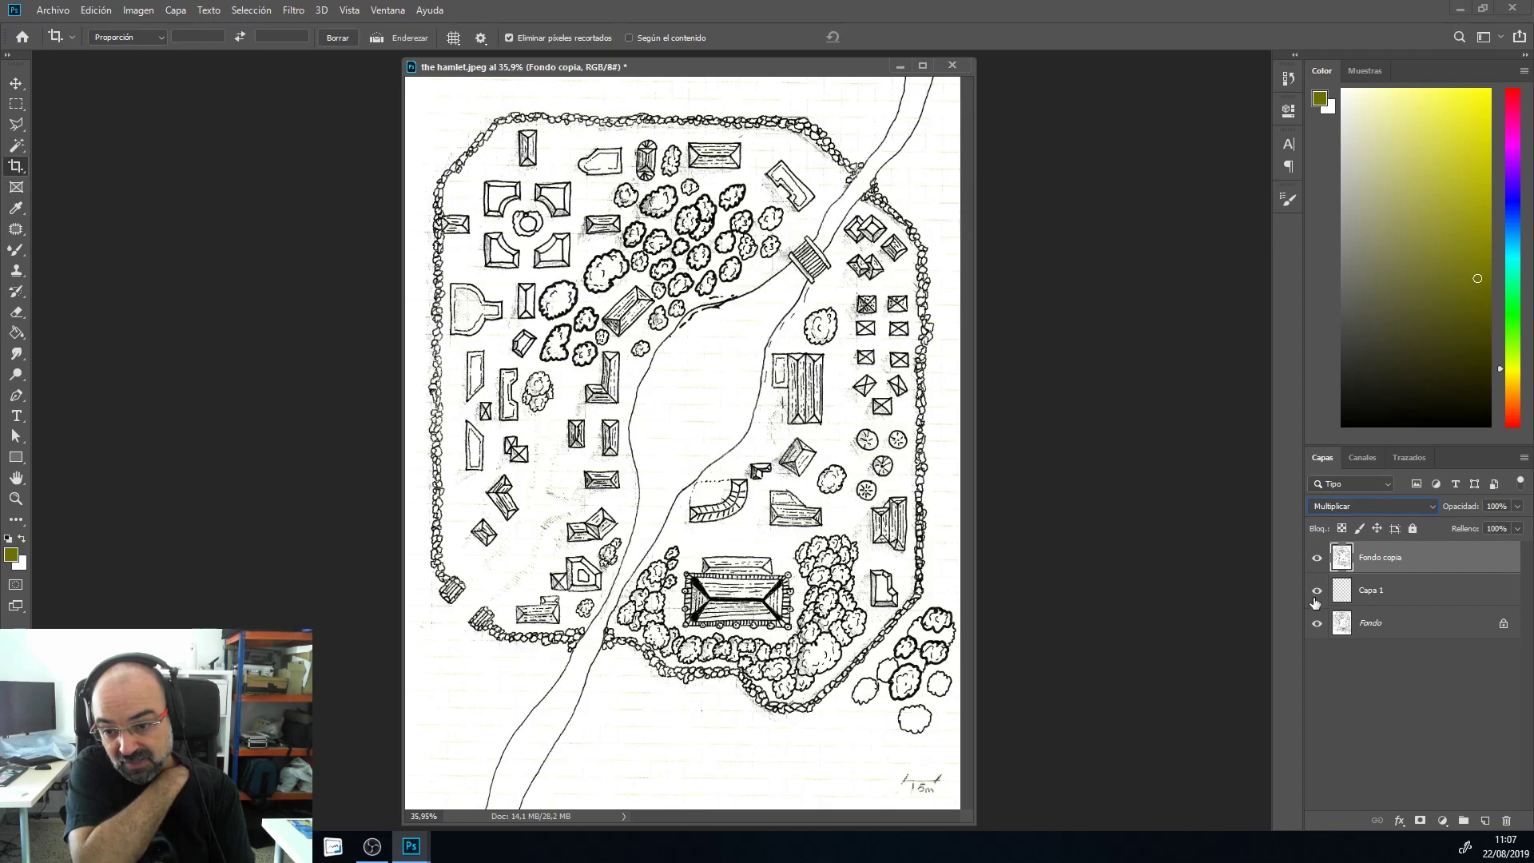
pyautogui.click(1317, 623)
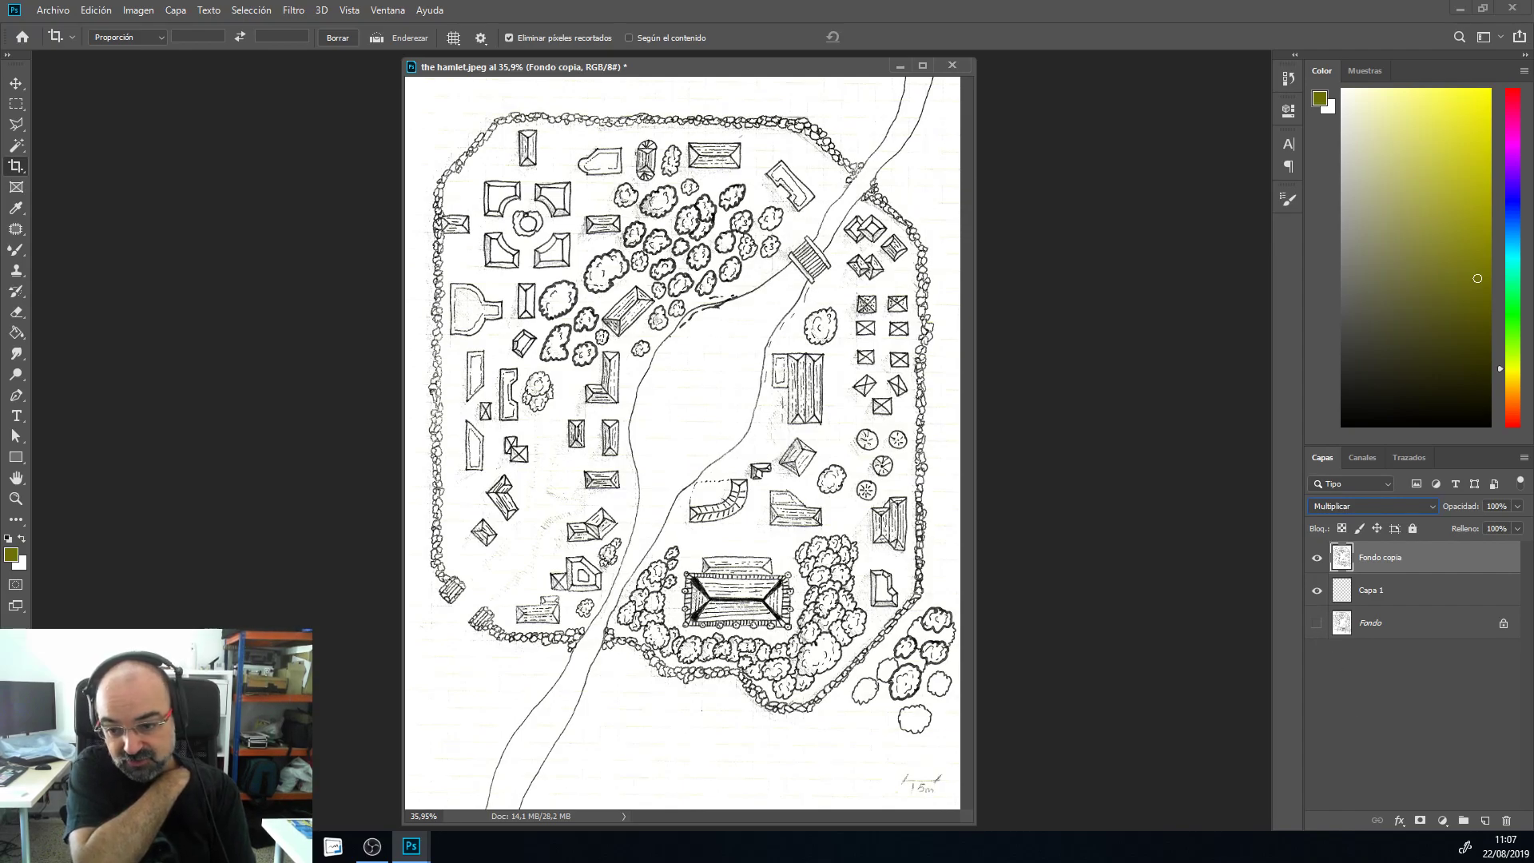
# Step: Fill the Capa 1 layer with white using the Paint Bucket
pyautogui.click(1425, 596)
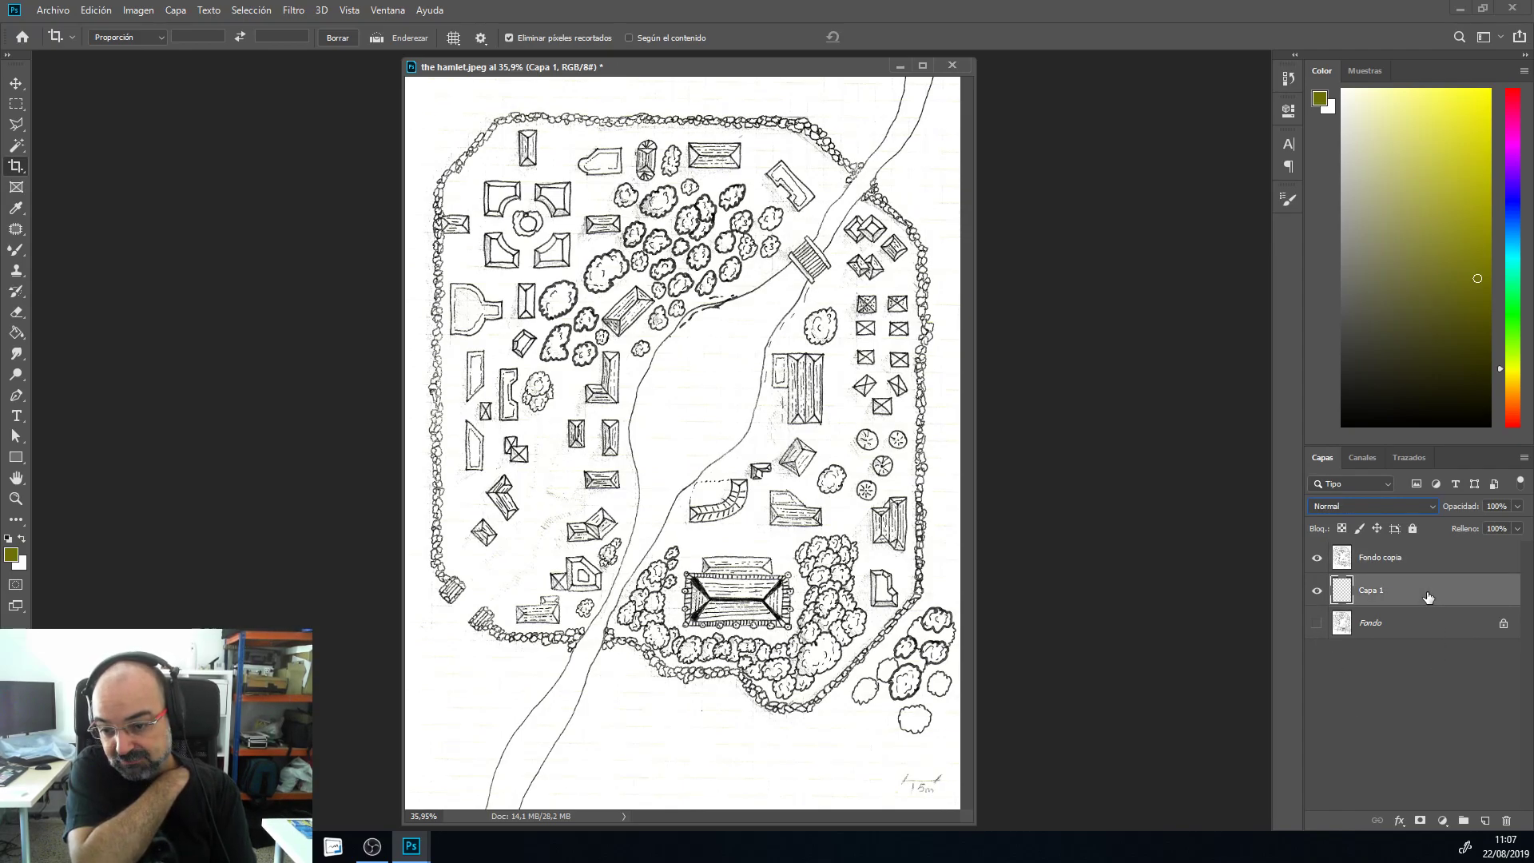
pyautogui.click(16, 332)
pyautogui.click(21, 539)
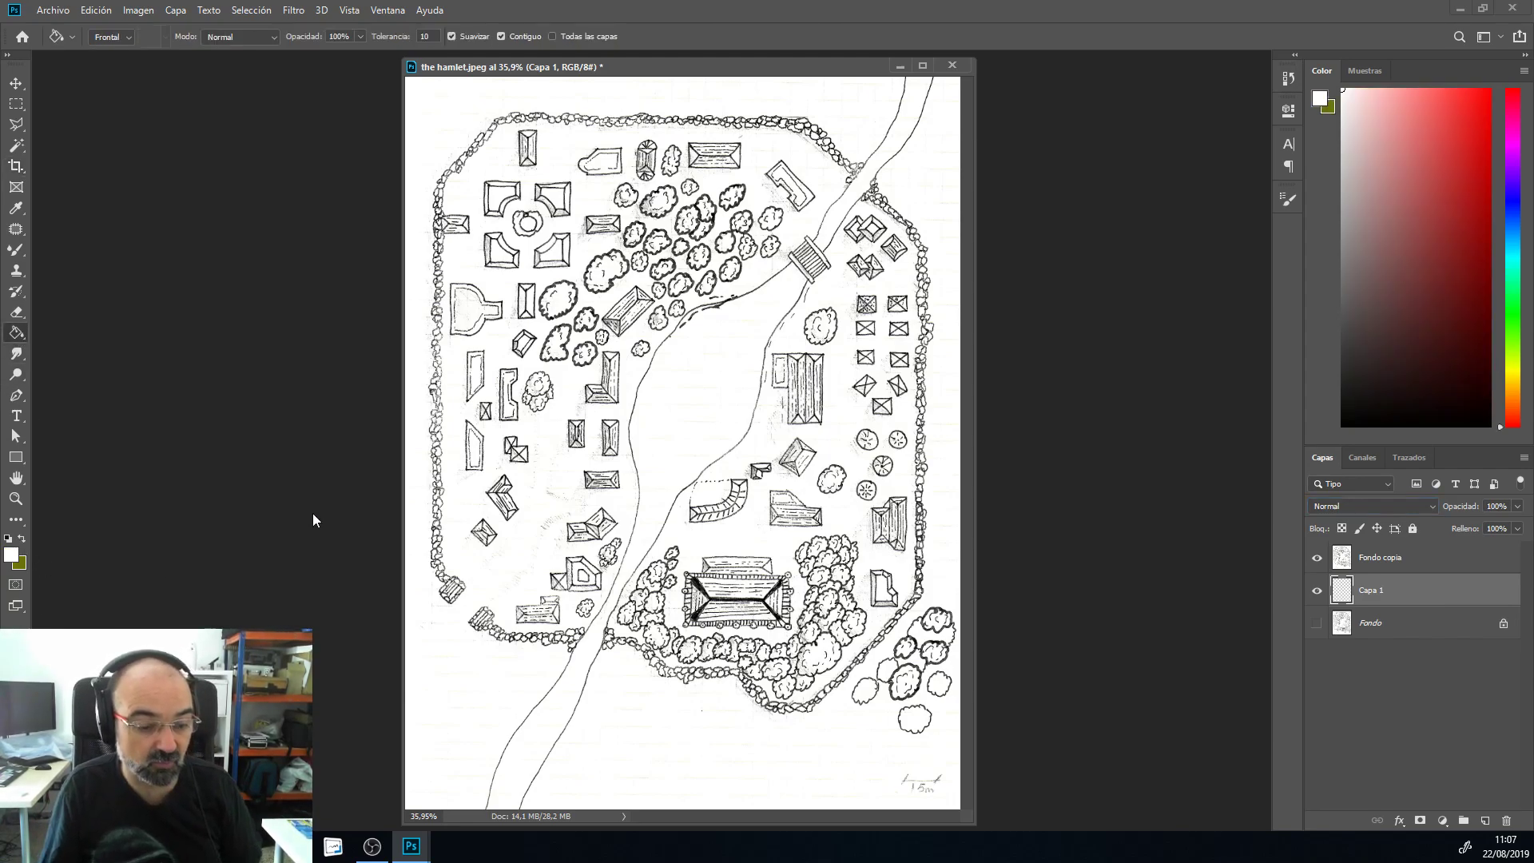
pyautogui.click(588, 393)
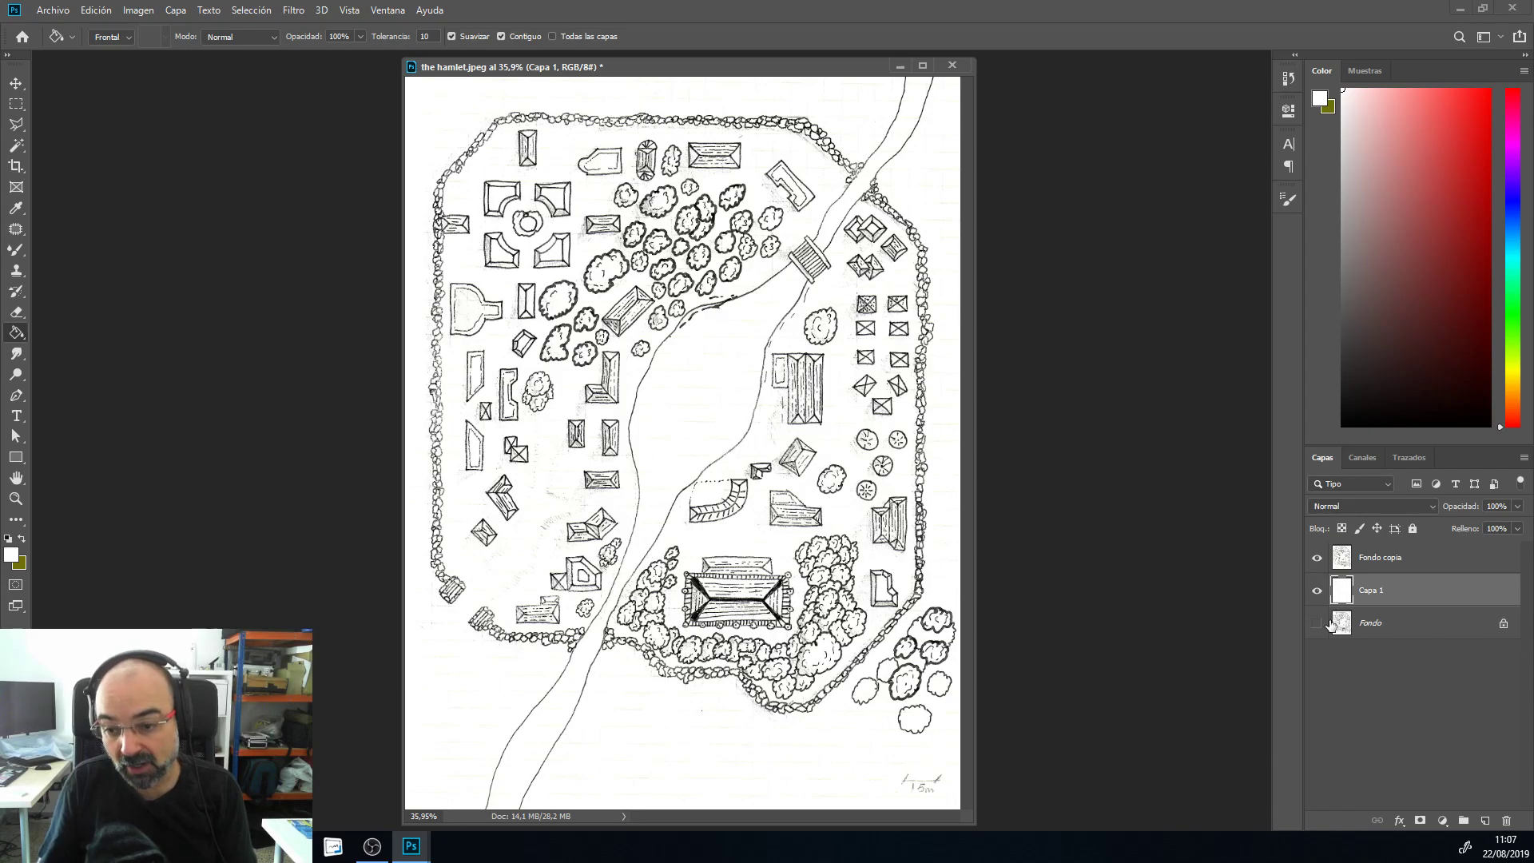
# Step: Add a new layer above the white one and paint white test patches on it with a 372 px mixer brush
pyautogui.click(1485, 819)
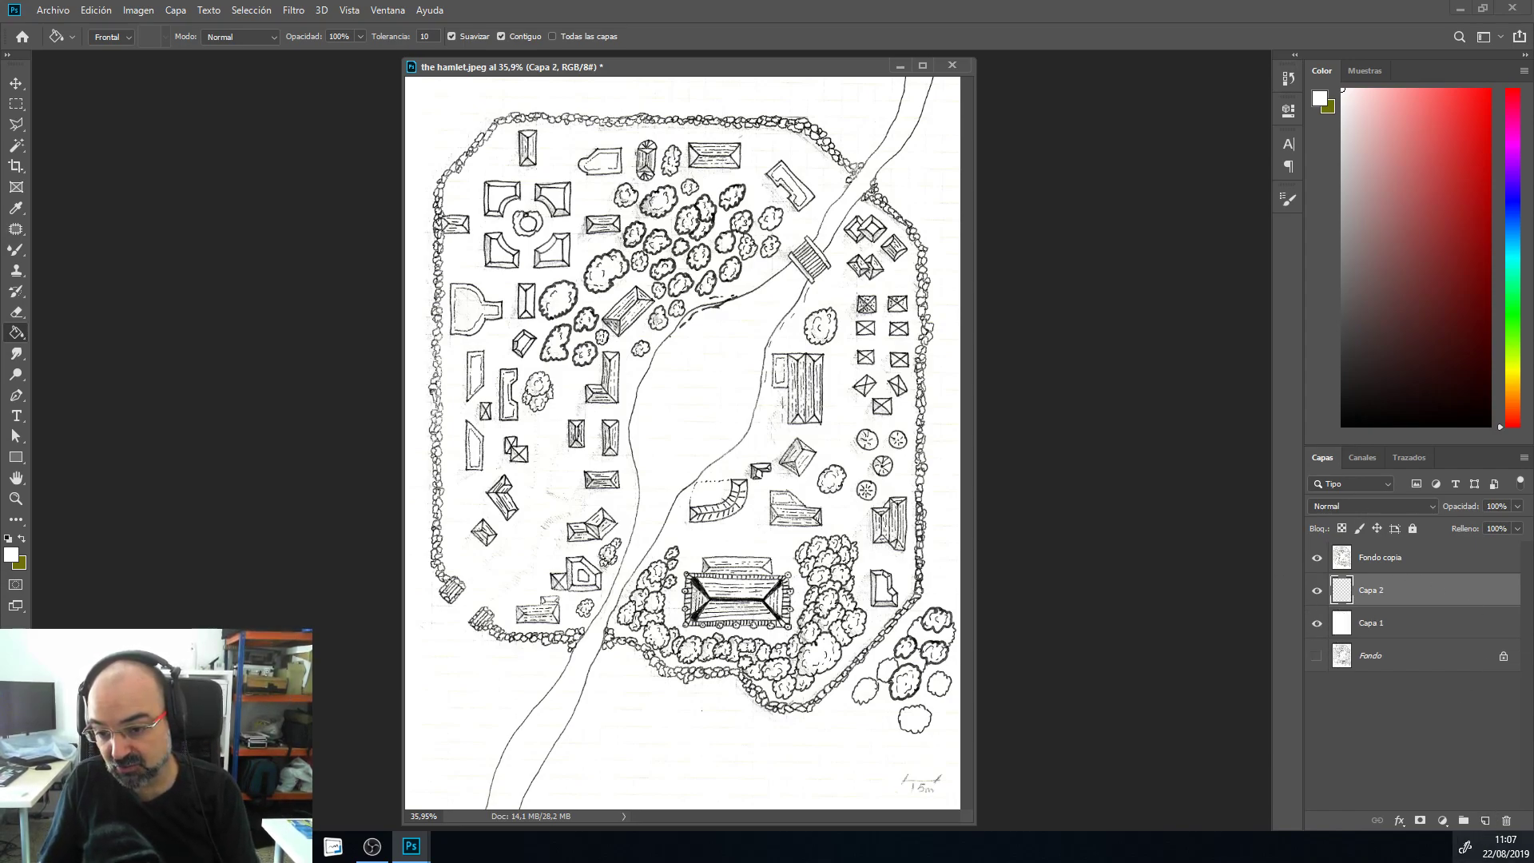
pyautogui.press('b')
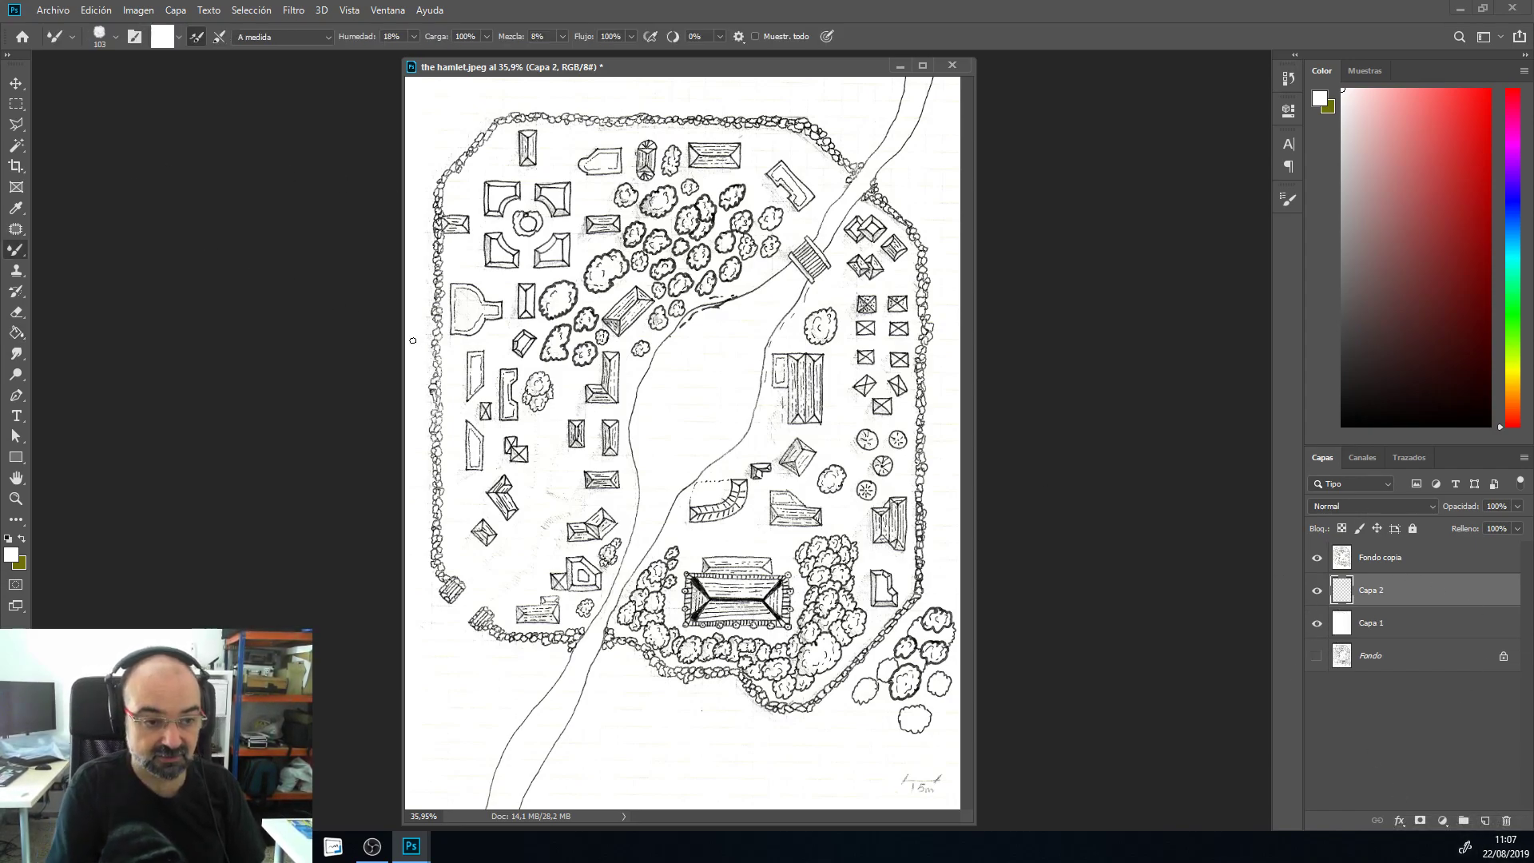
pyautogui.rightClick(707, 261)
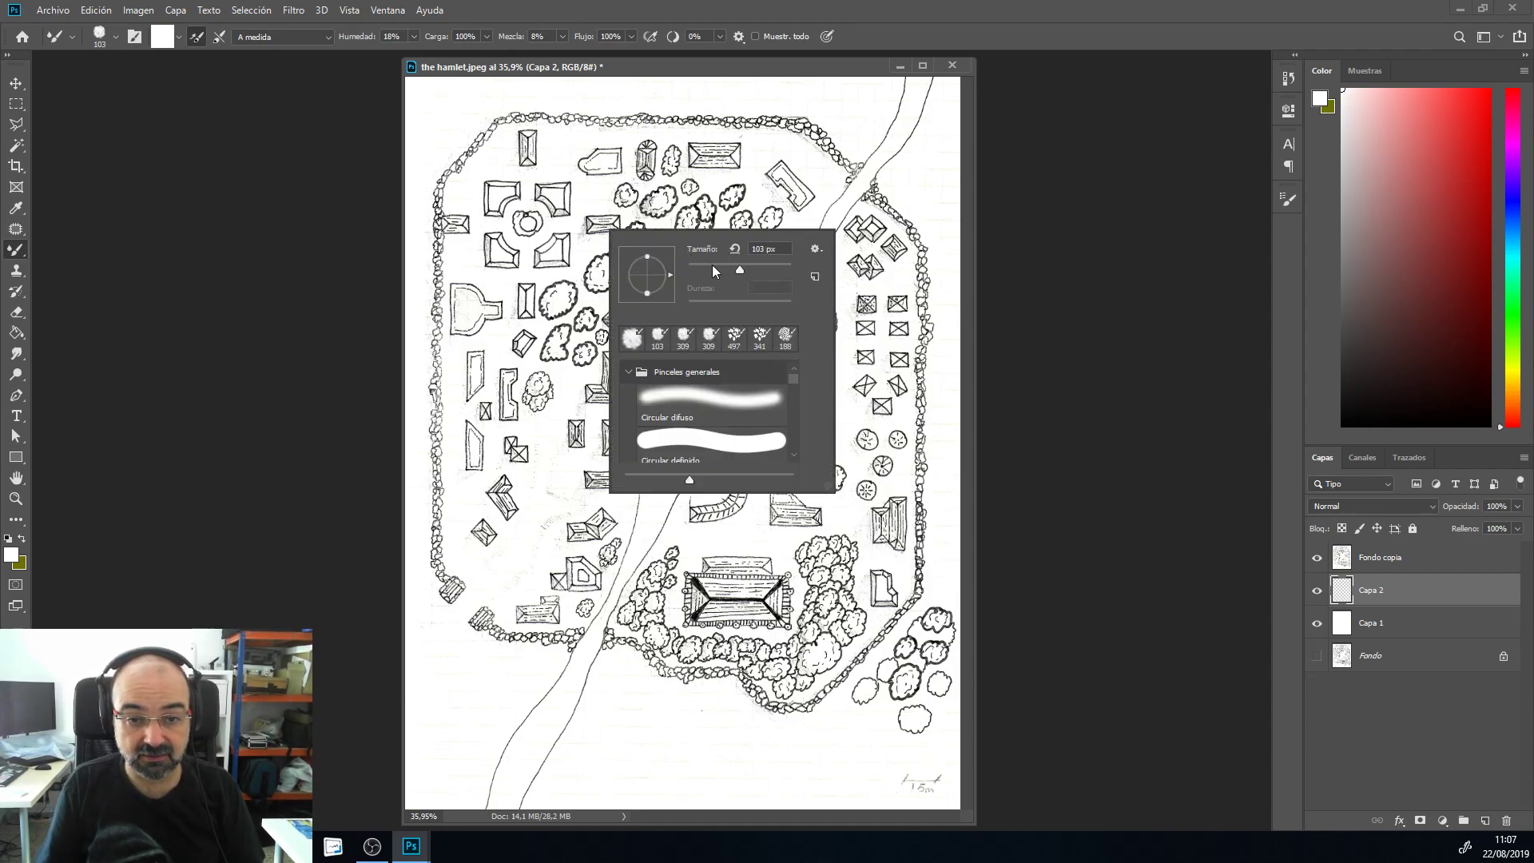
pyautogui.click(775, 270)
pyautogui.click(623, 166)
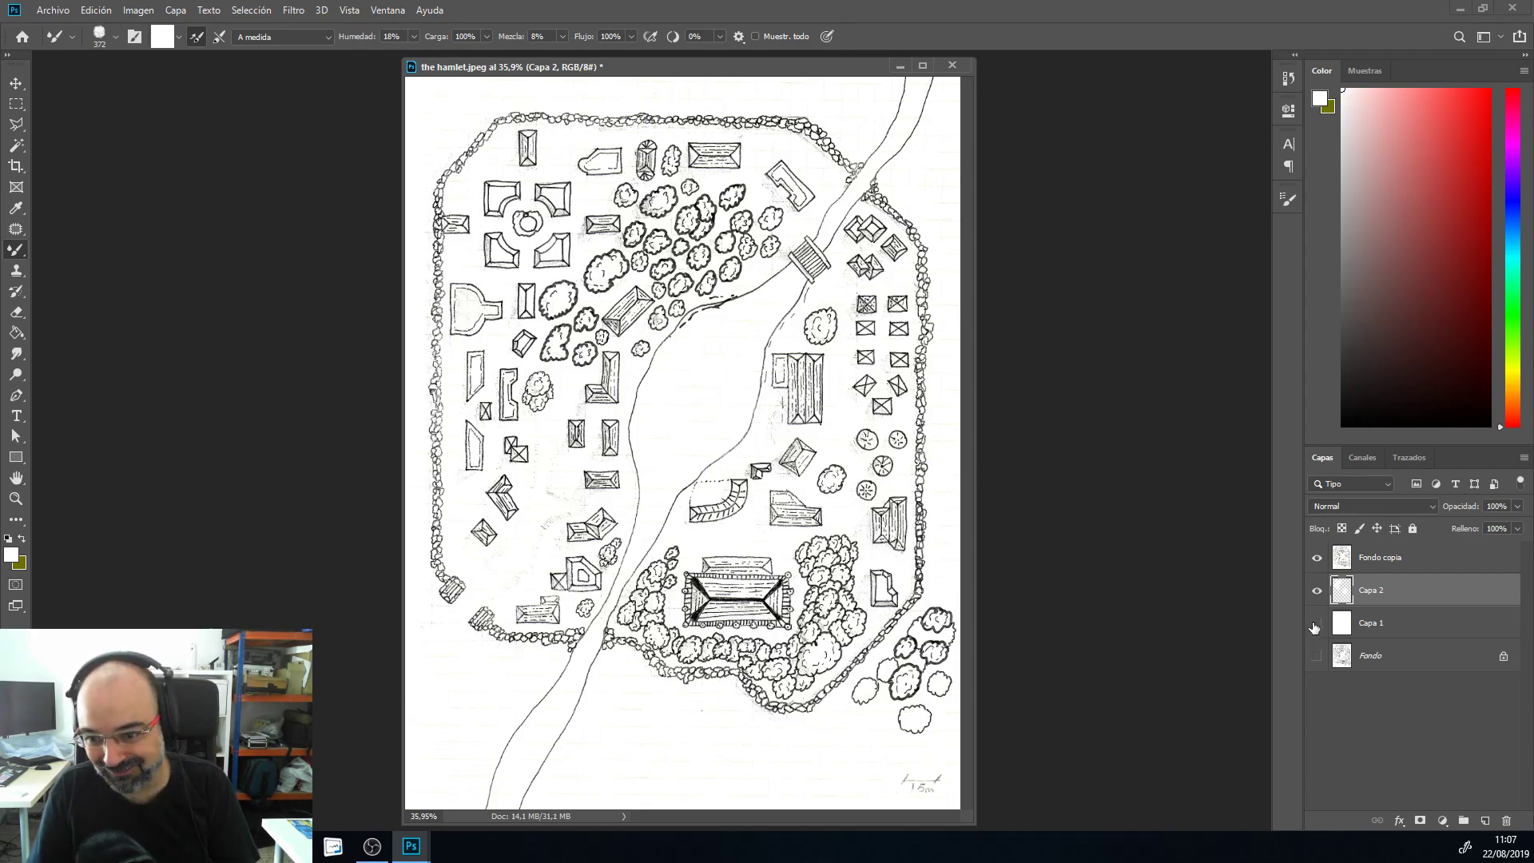
# Step: Isolate Capa 2 to check the white patches and erase them with a 141 px eraser
pyautogui.click(1315, 589)
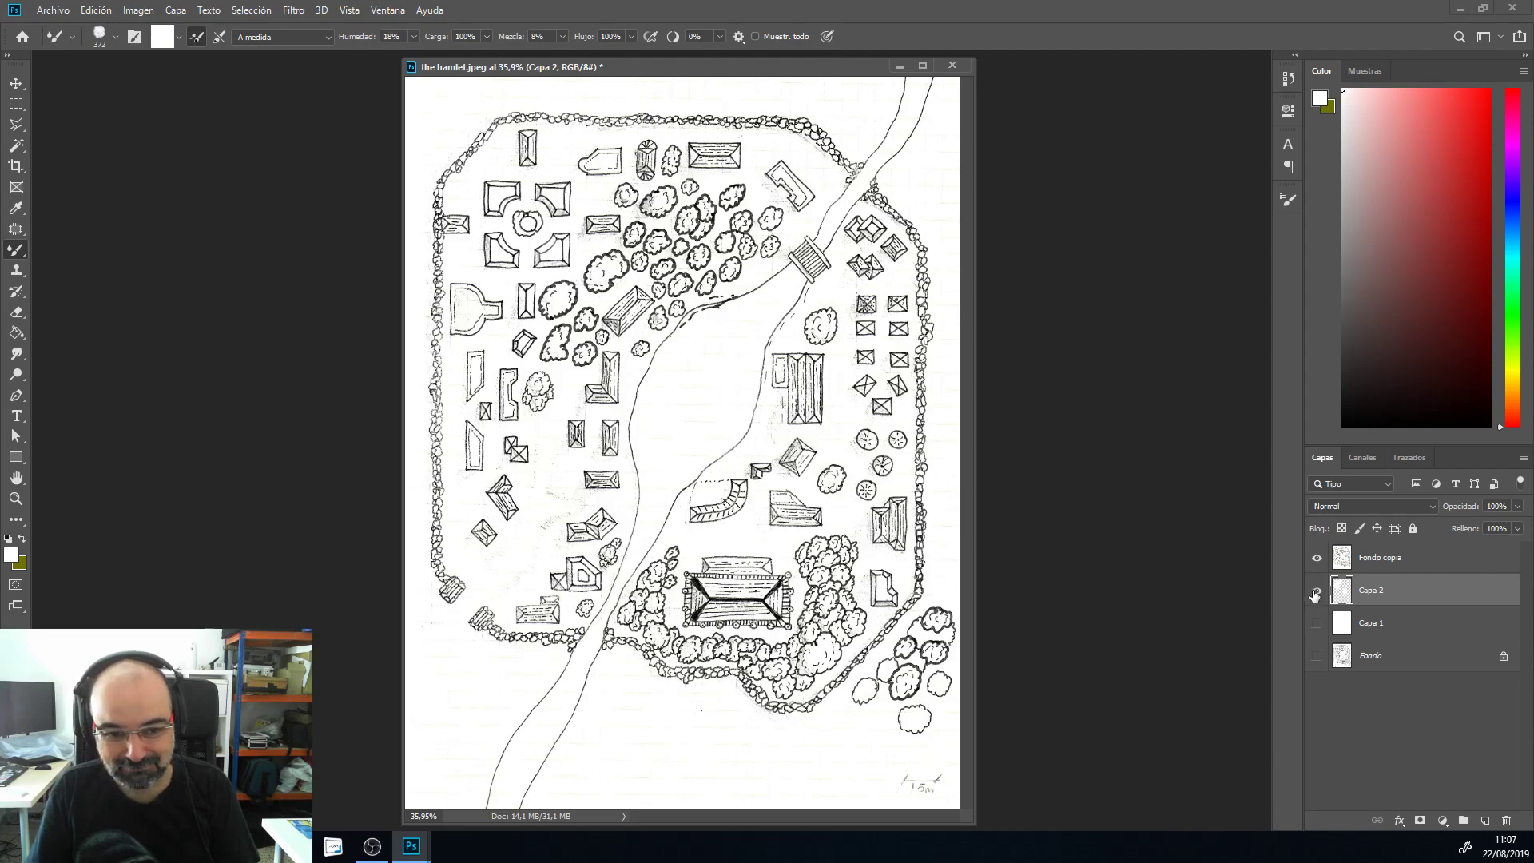
pyautogui.keyDown('alt'); pyautogui.click(1316, 590); pyautogui.keyUp('alt')
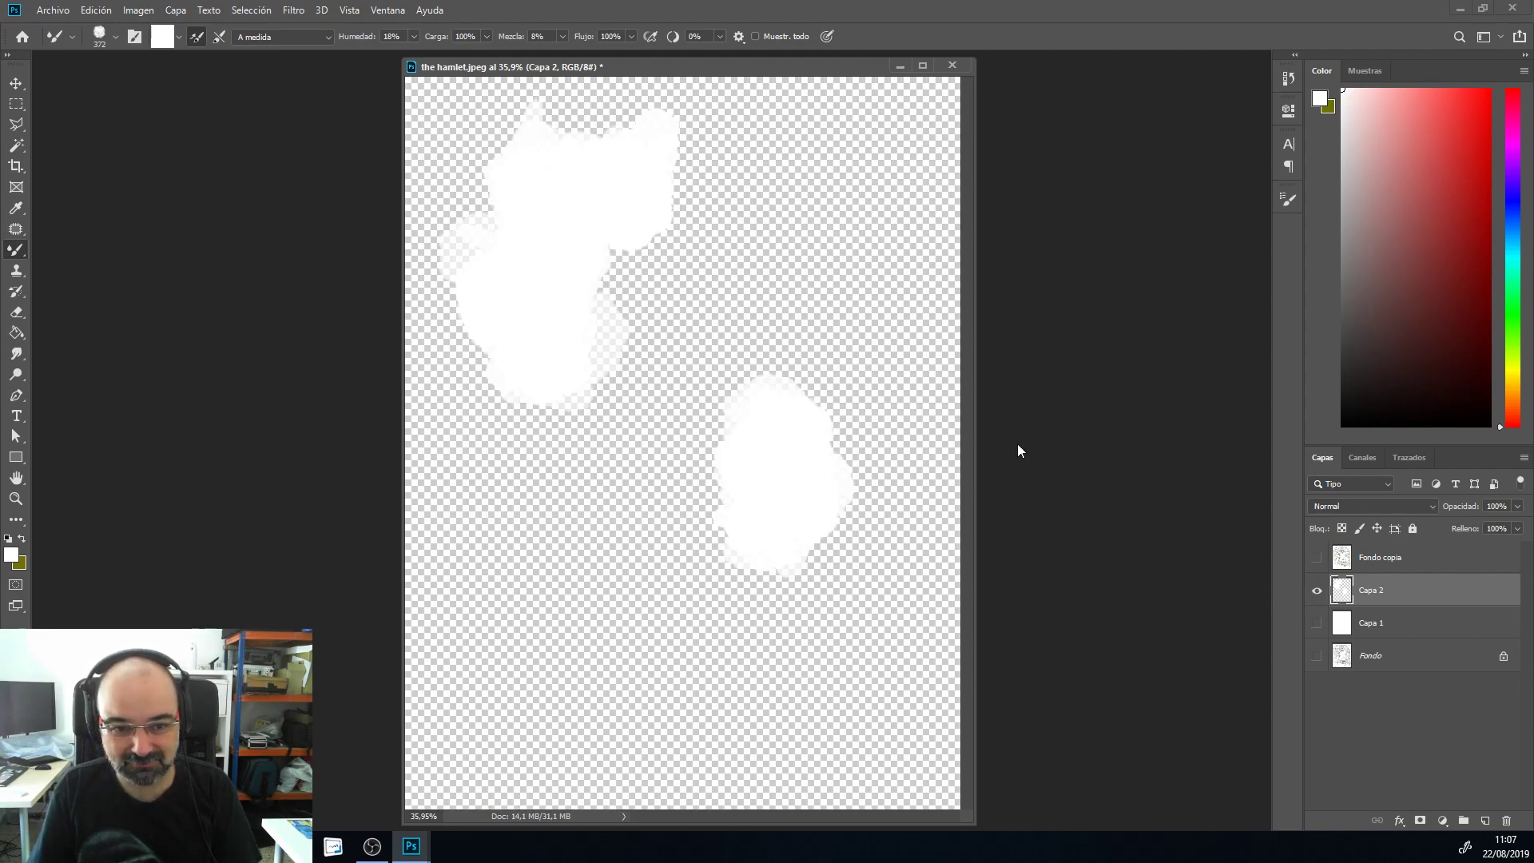
pyautogui.press('e')
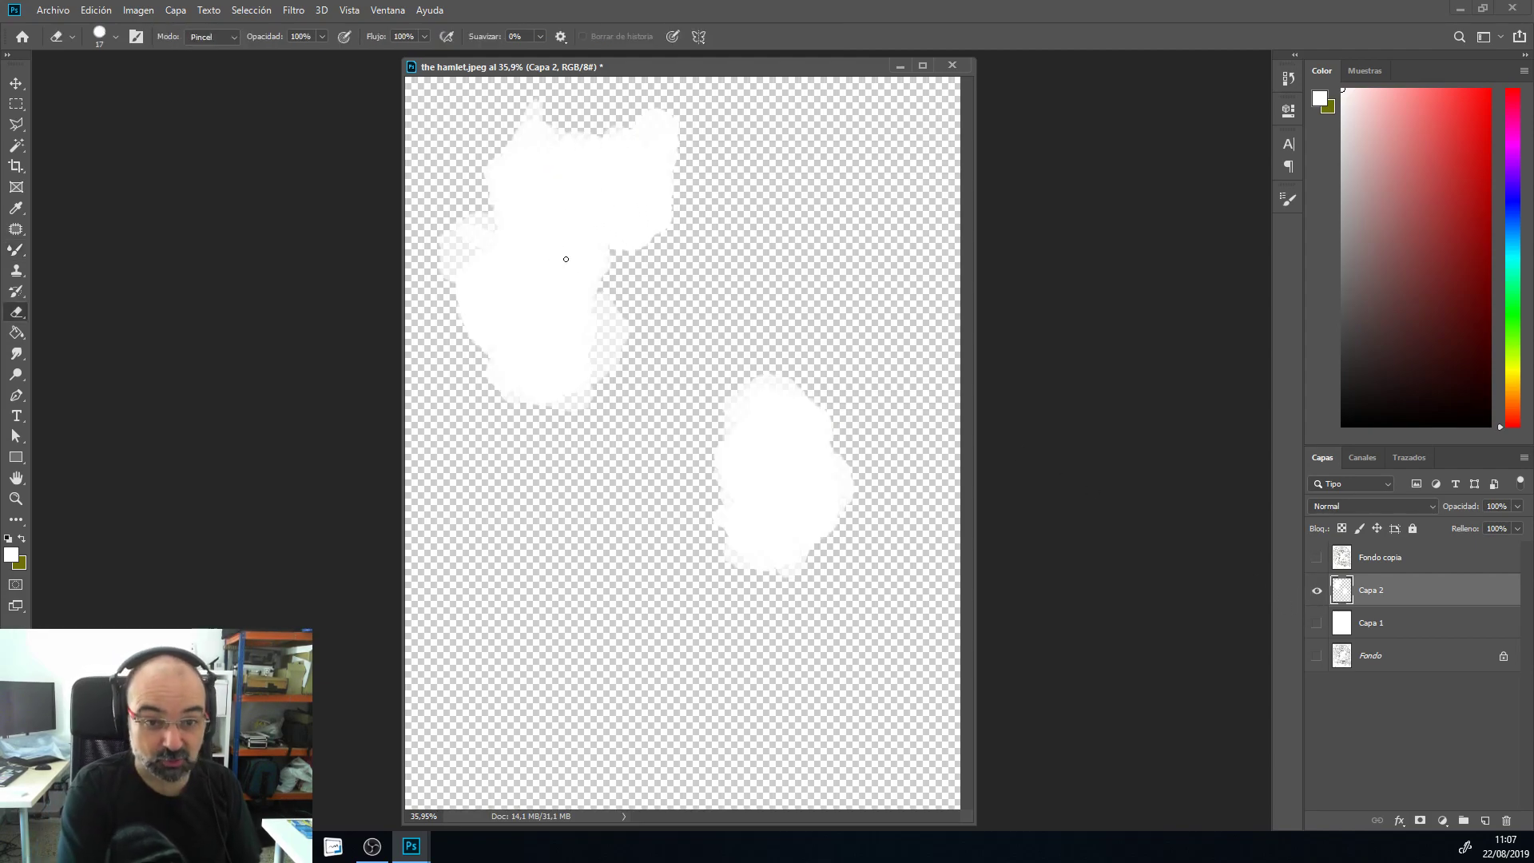
pyautogui.rightClick(640, 252)
pyautogui.write('141')
pyautogui.moveTo(592, 161)
pyautogui.mouseDown()
pyautogui.moveTo(629, 169)
pyautogui.moveTo(655, 133)
pyautogui.moveTo(664, 146)
pyautogui.moveTo(582, 186)
pyautogui.moveTo(445, 118)
pyautogui.moveTo(604, 373)
pyautogui.moveTo(424, 239)
pyautogui.moveTo(443, 319)
pyautogui.moveTo(592, 439)
pyautogui.moveTo(592, 281)
pyautogui.moveTo(791, 381)
pyautogui.moveTo(834, 549)
pyautogui.moveTo(792, 532)
pyautogui.moveTo(674, 413)
pyautogui.moveTo(688, 504)
pyautogui.mouseUp()
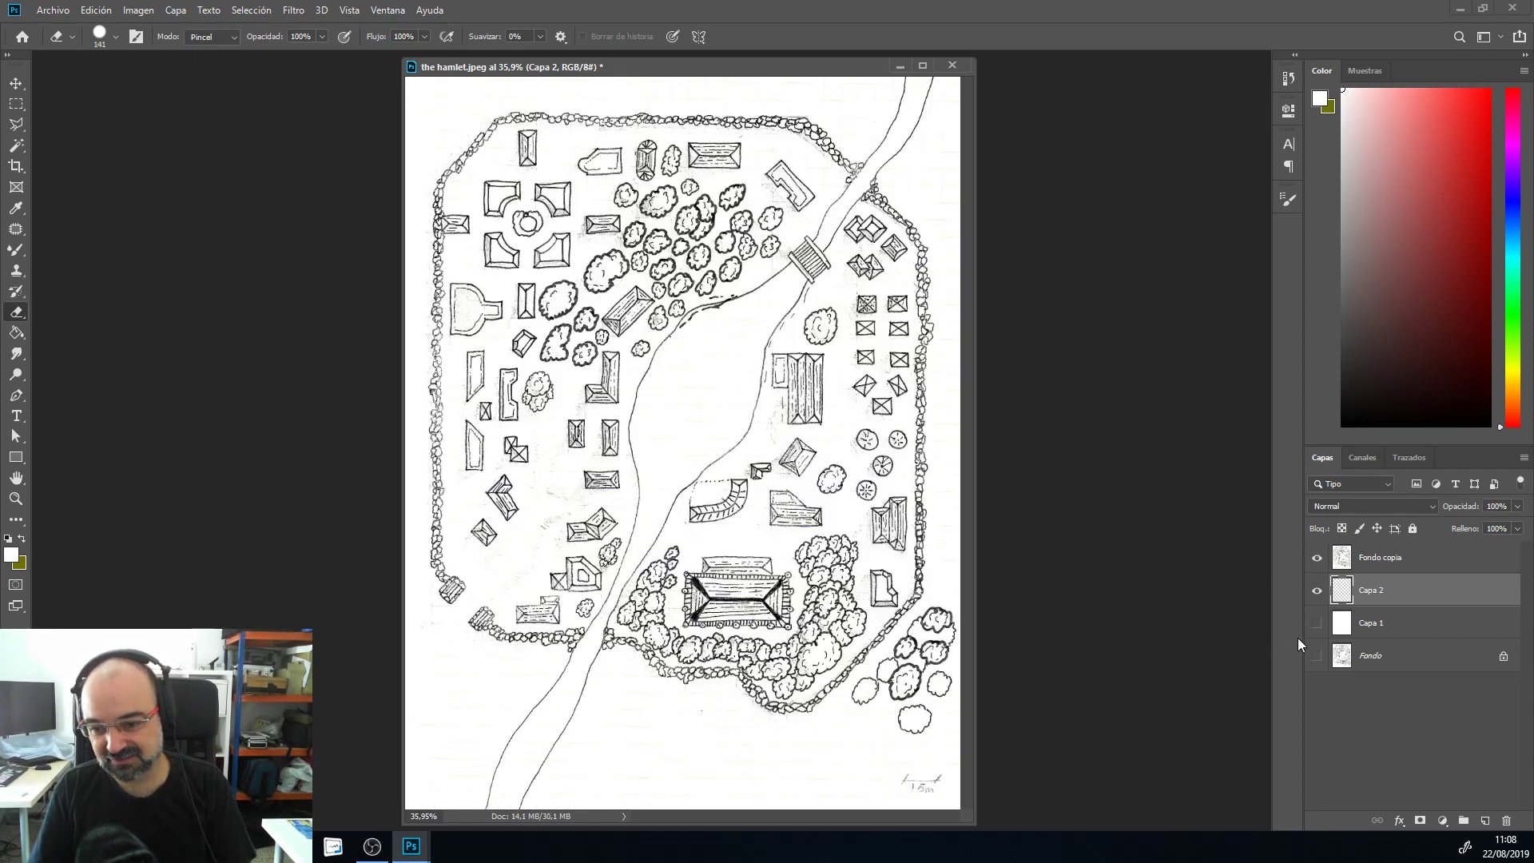
# Step: Choose the ragged 50 px brush tip for the eraser and swap the foreground colour to olive green
pyautogui.click(1286, 204)
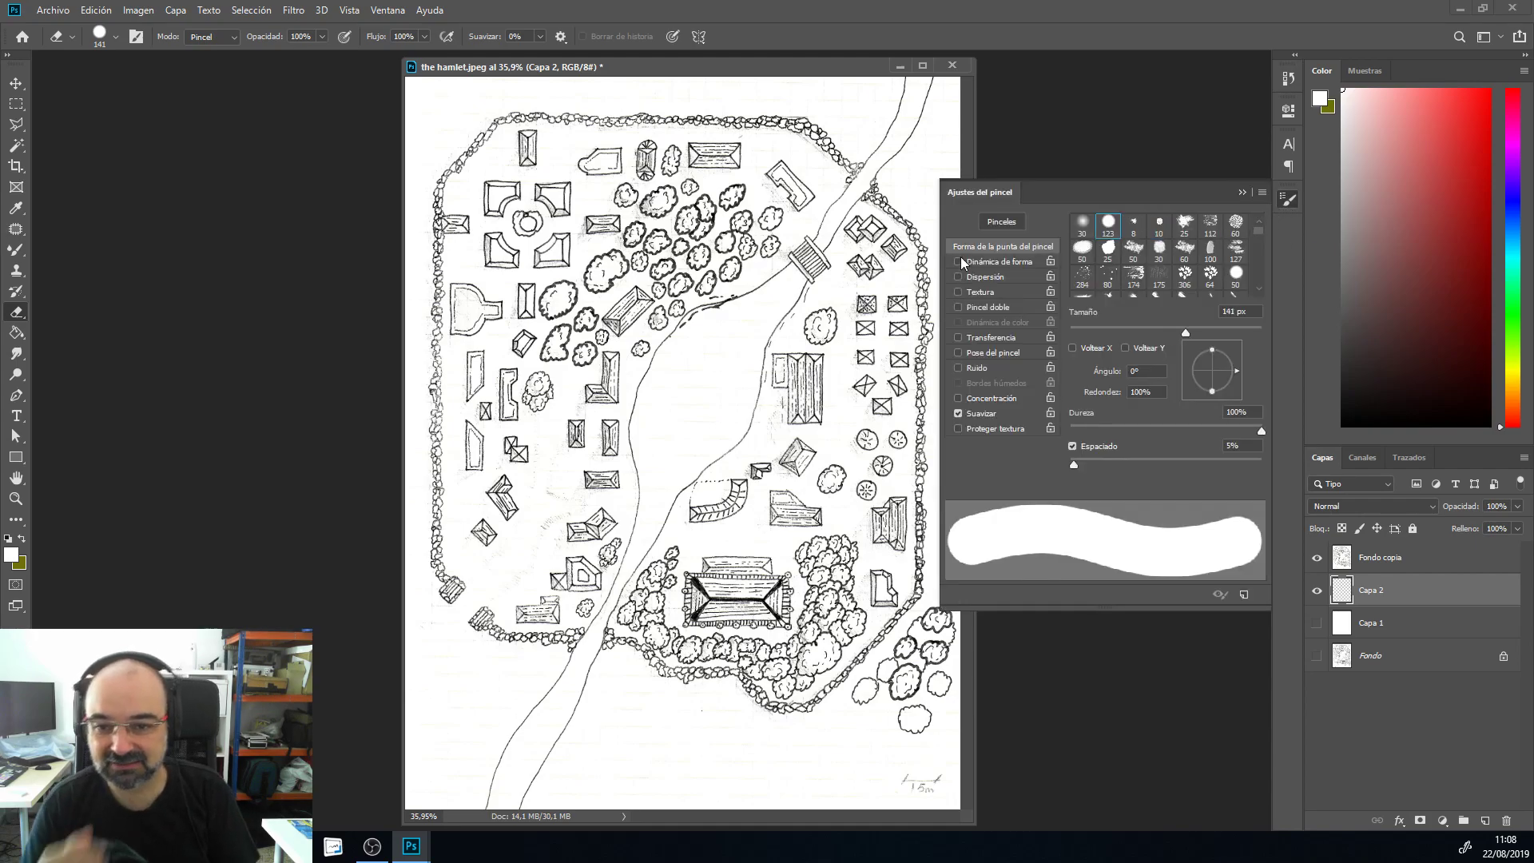
pyautogui.click(1132, 249)
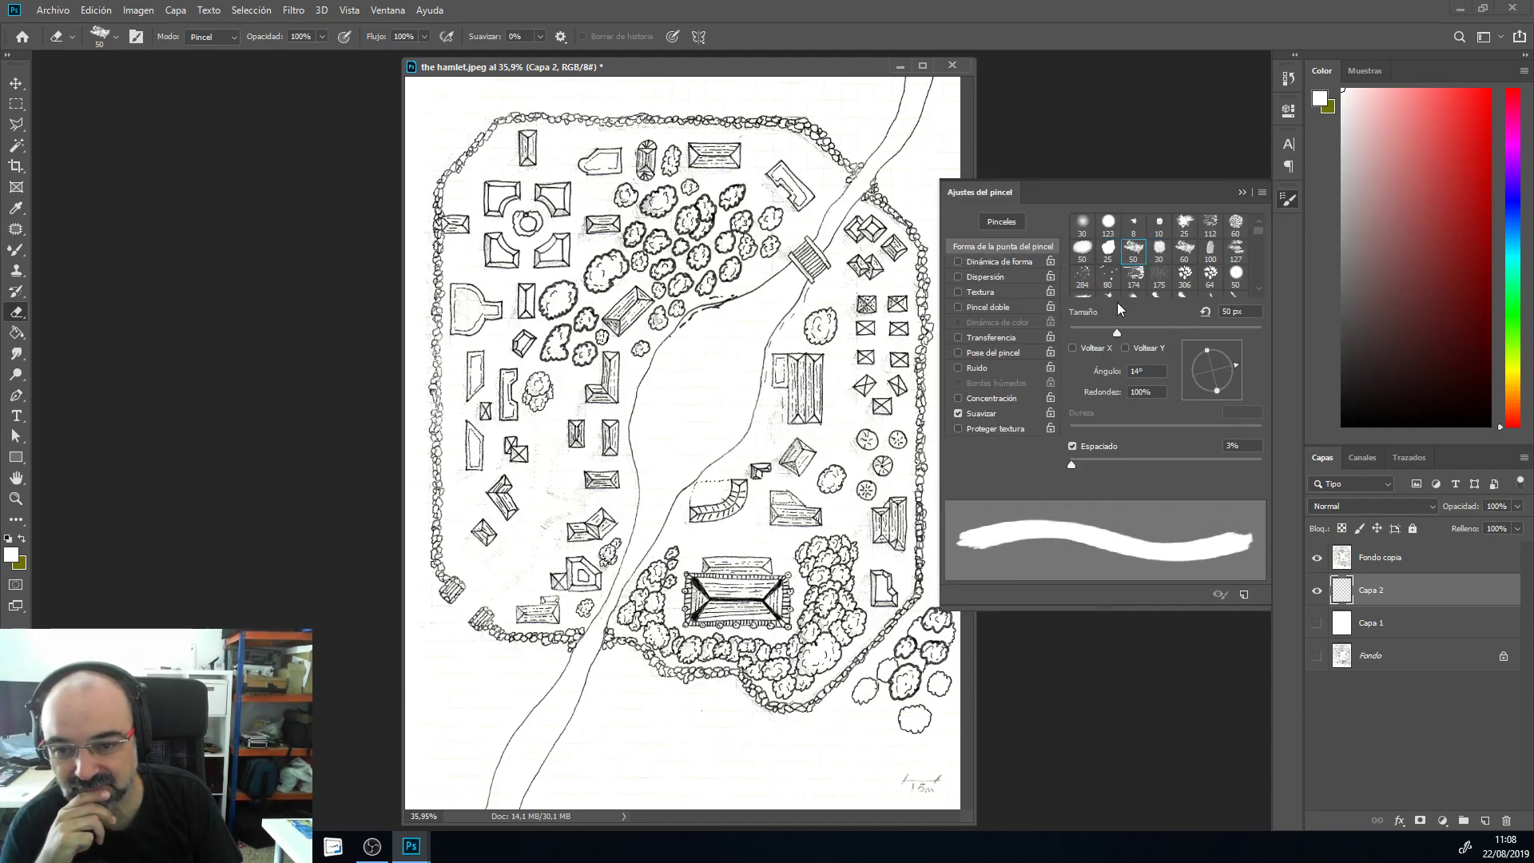
pyautogui.click(22, 539)
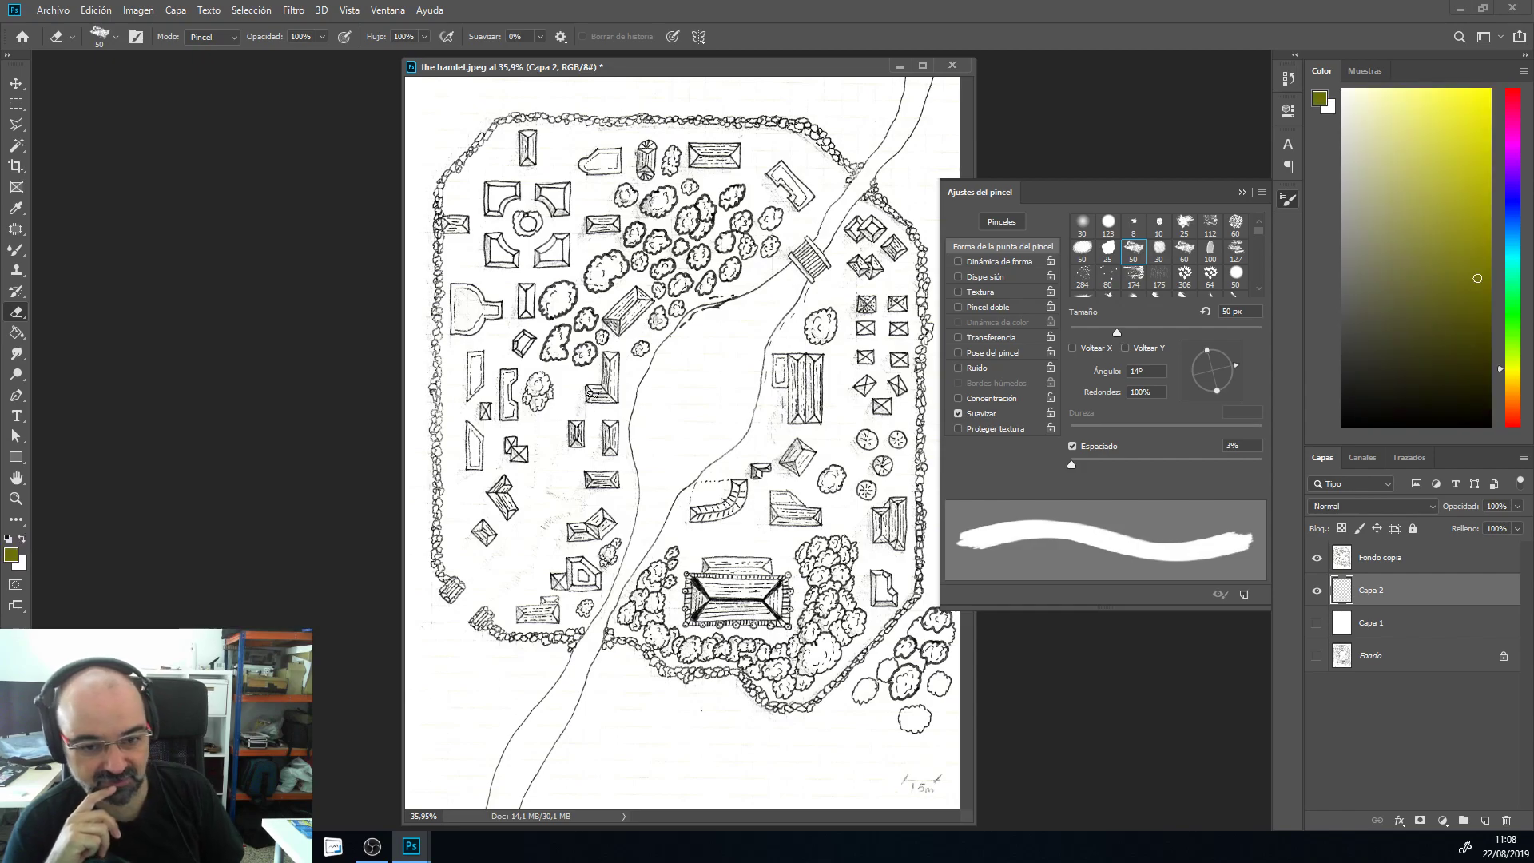
# Step: Set the ragged tip's size to 172 px, turn on pen pressure for opacity and hide the Fondo copia layer
pyautogui.rightClick(657, 292)
pyautogui.doubleClick(767, 342)
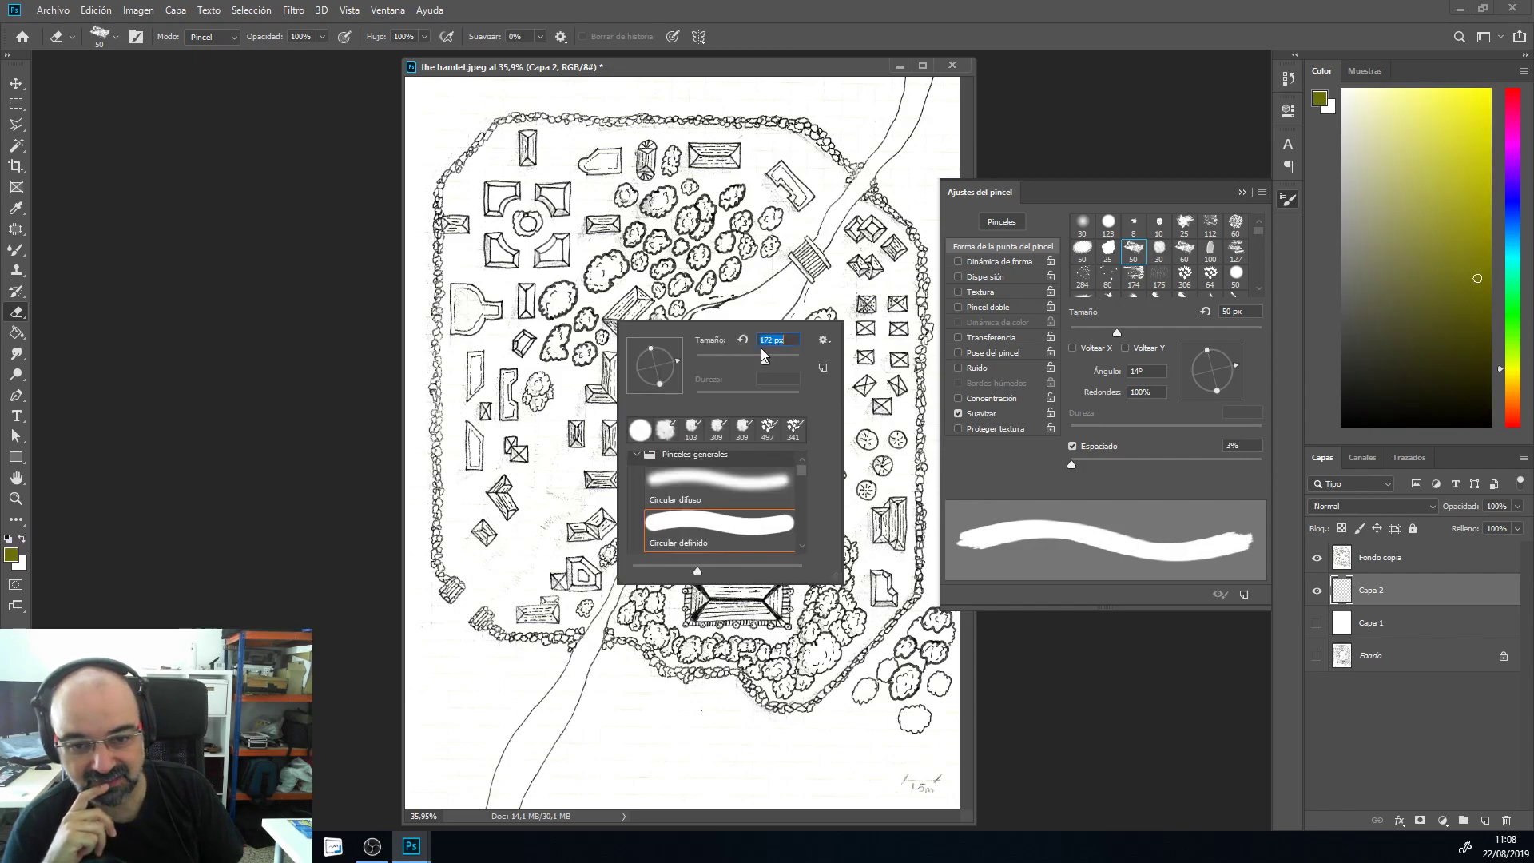
pyautogui.write('172')
pyautogui.press('Return')
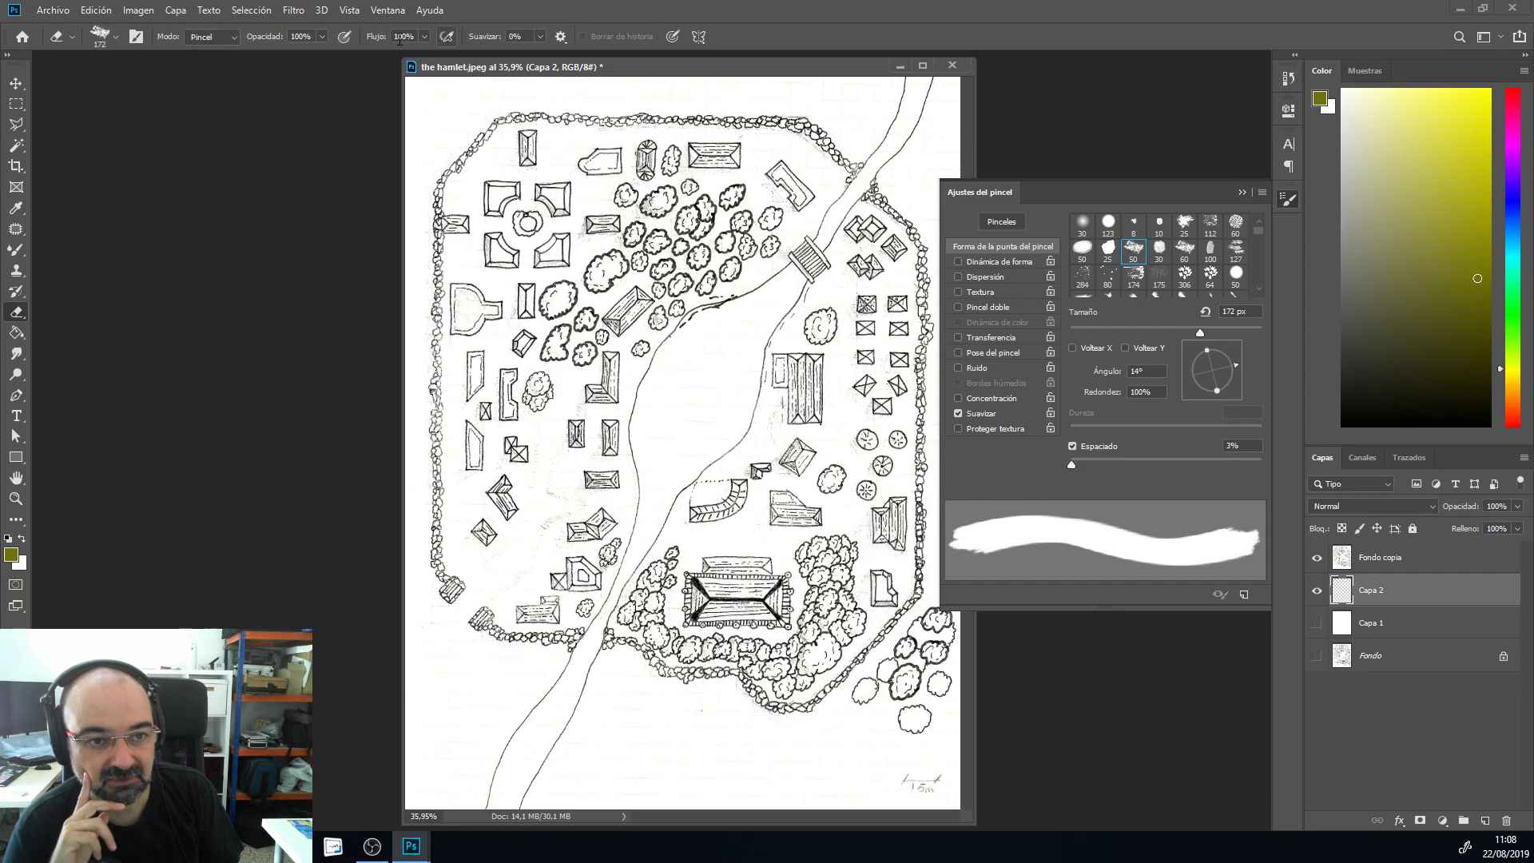
pyautogui.click(345, 38)
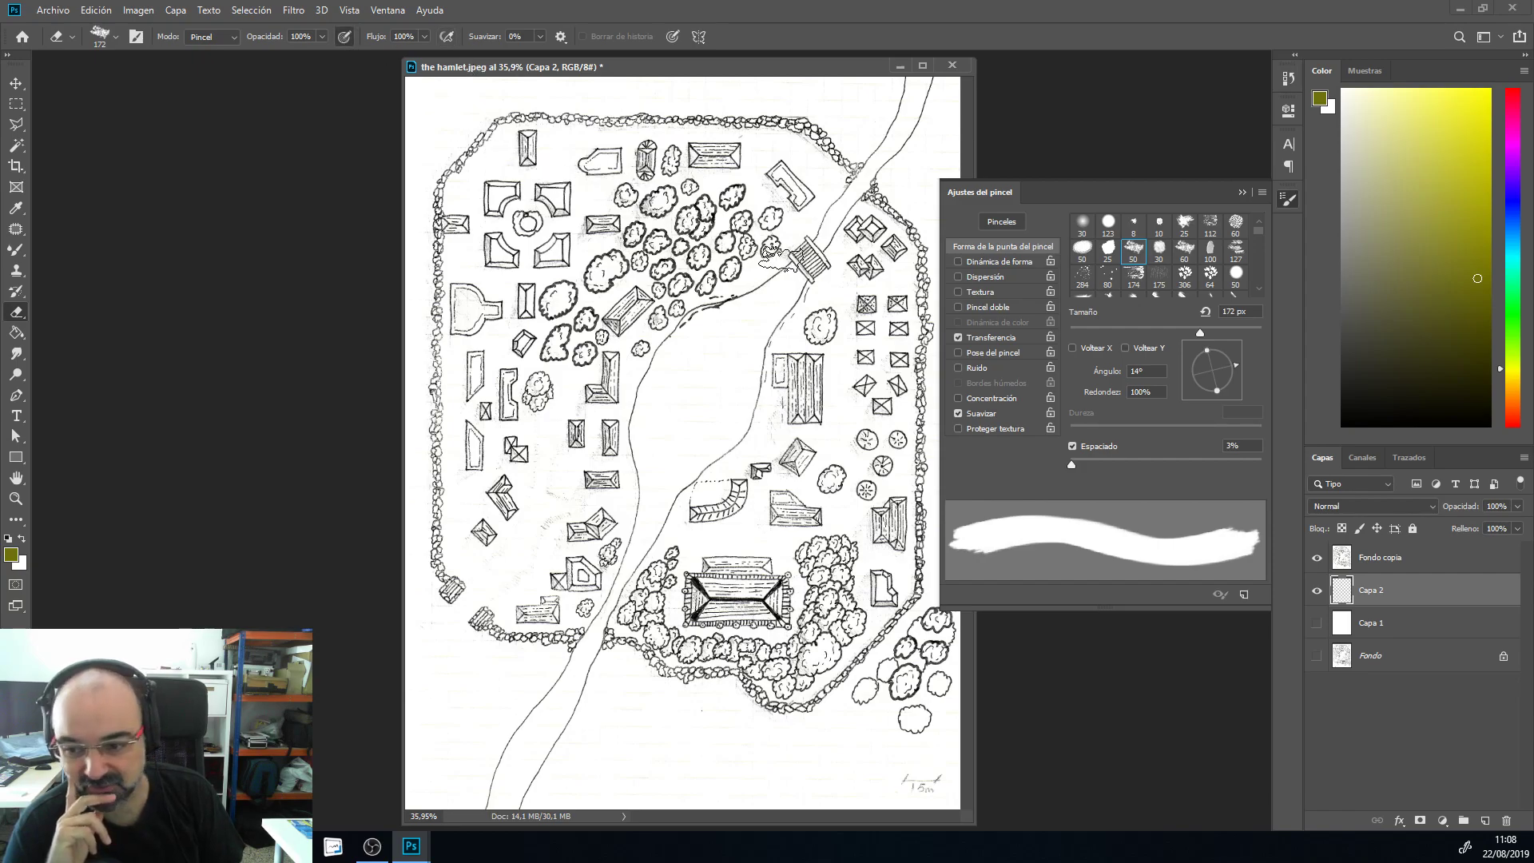
pyautogui.click(1318, 558)
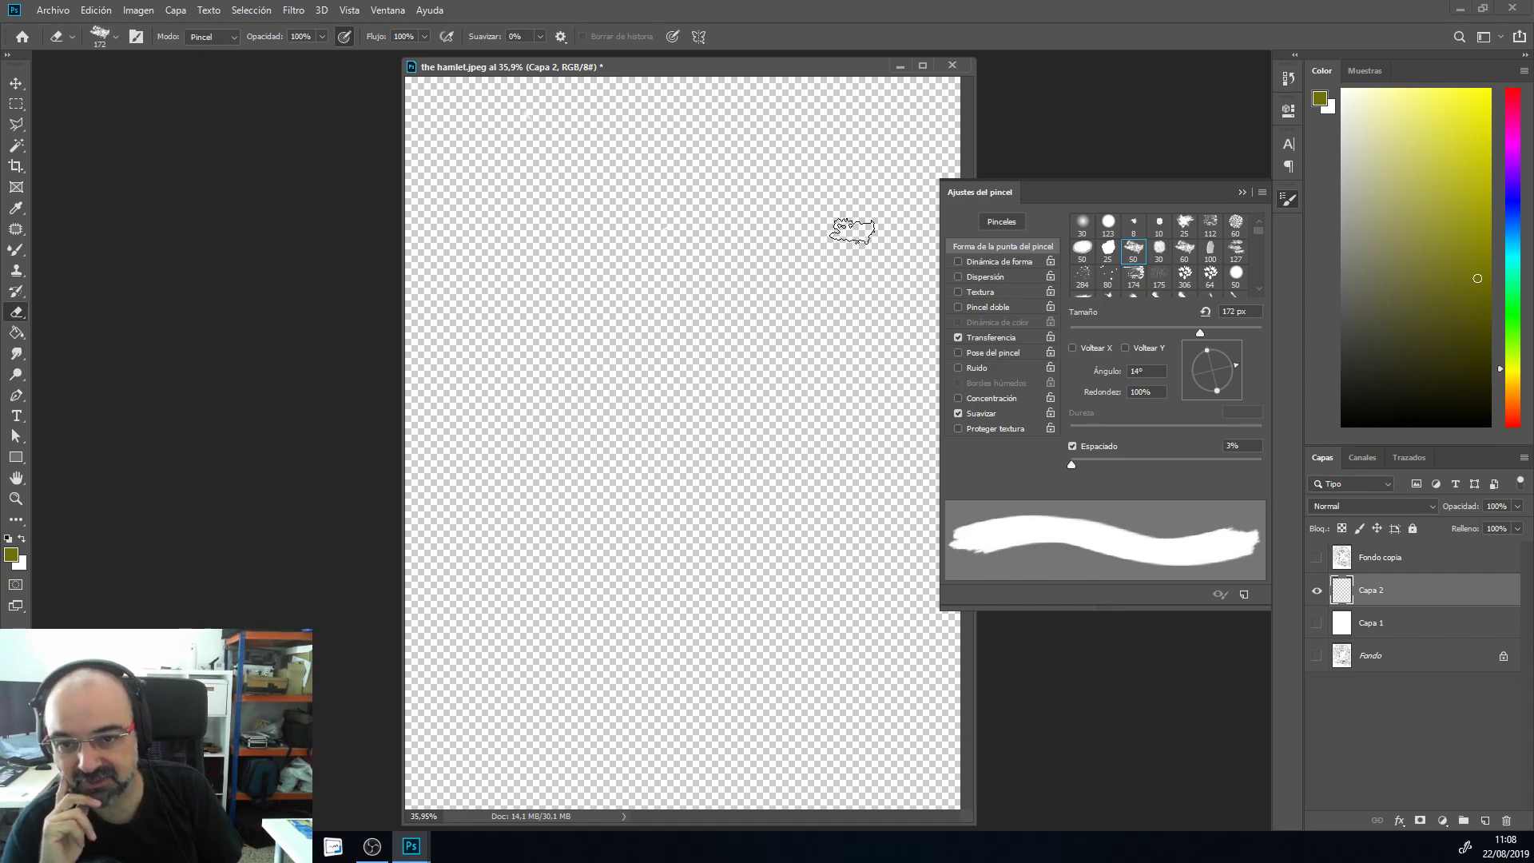
# Step: Open the brush presets, collapse the general, dry, wet and special effects groups, and go to the legacy default brushes
pyautogui.click(1001, 221)
pyautogui.moveTo(1320, 423)
pyautogui.mouseDown()
pyautogui.moveTo(352, 281)
pyautogui.moveTo(299, 129)
pyautogui.mouseUp()
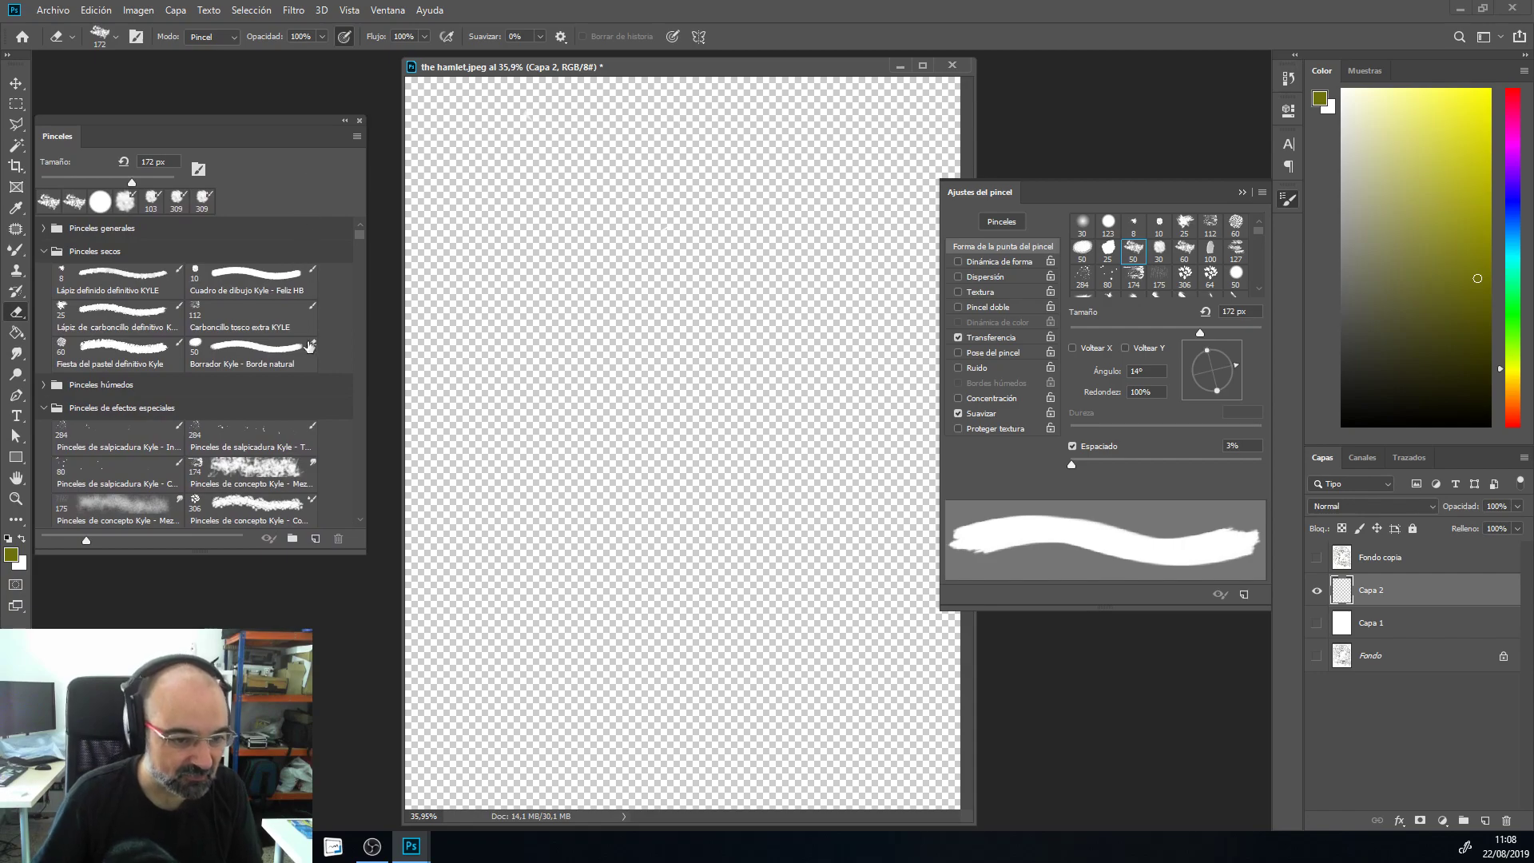
pyautogui.click(46, 230)
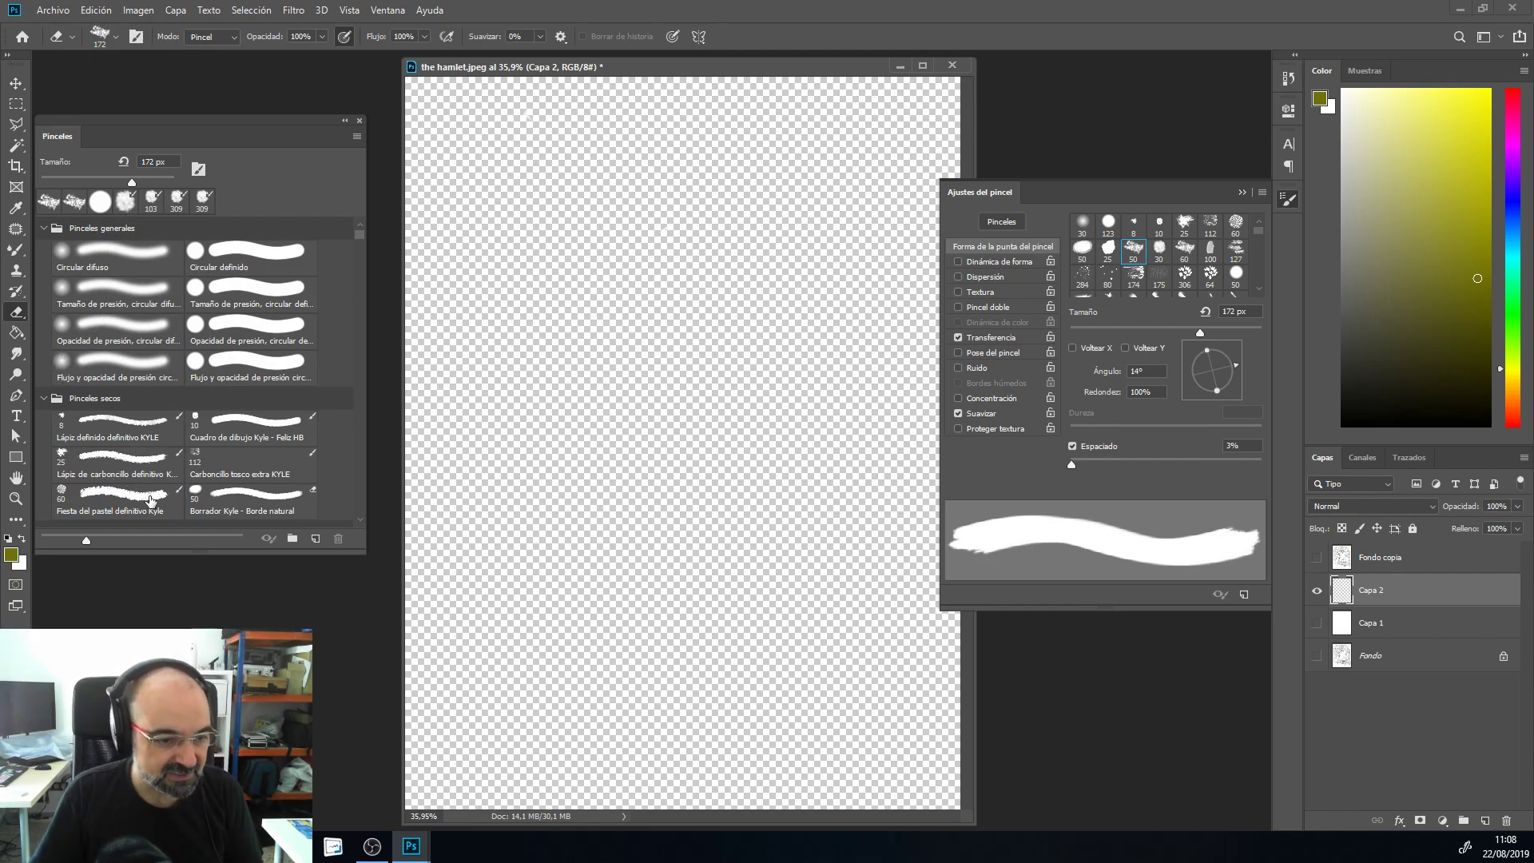
pyautogui.click(45, 228)
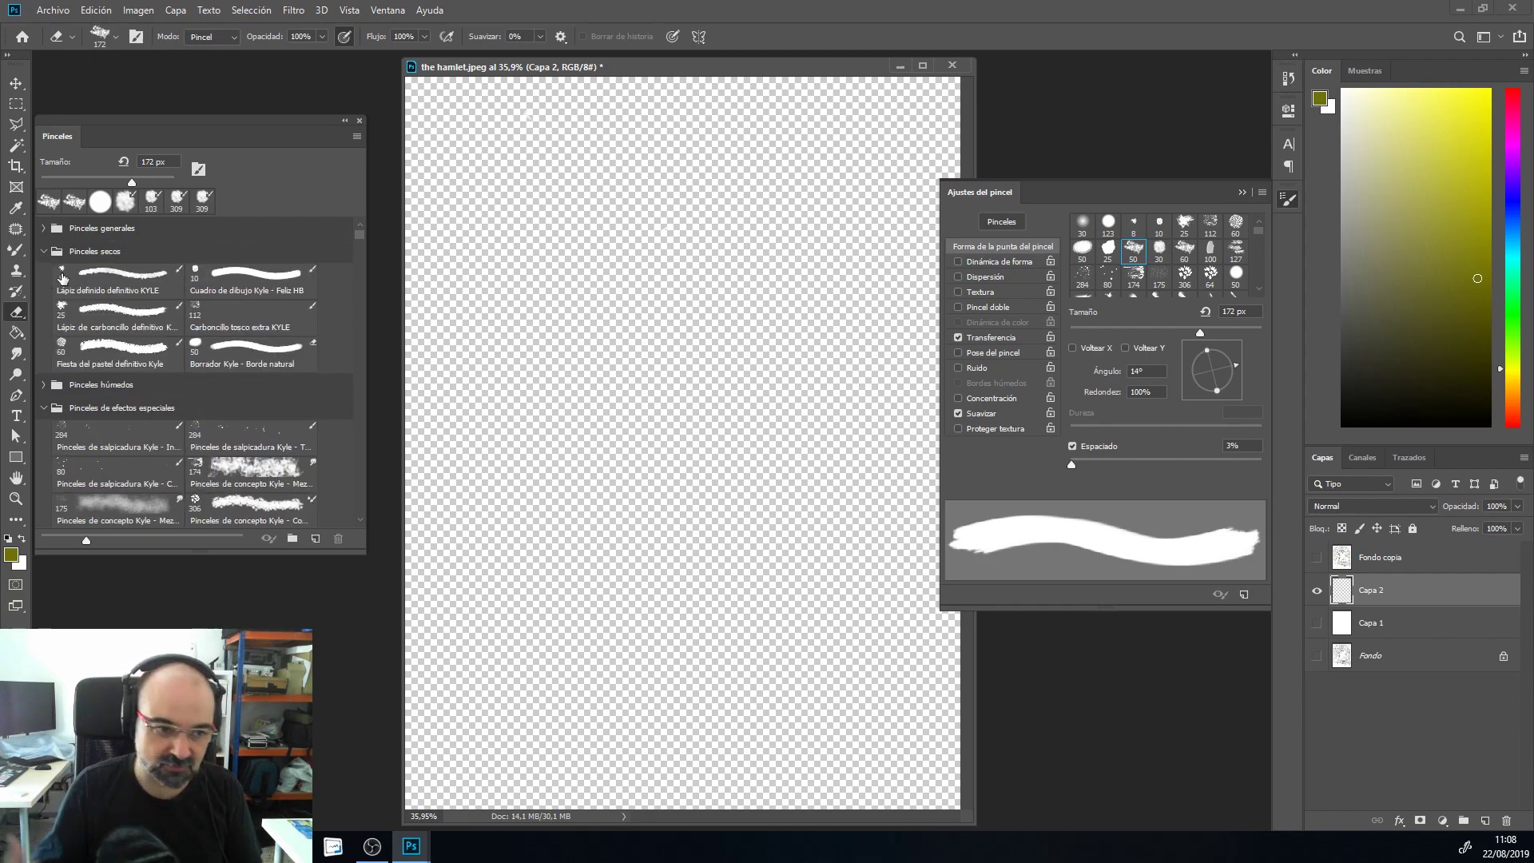
pyautogui.click(45, 251)
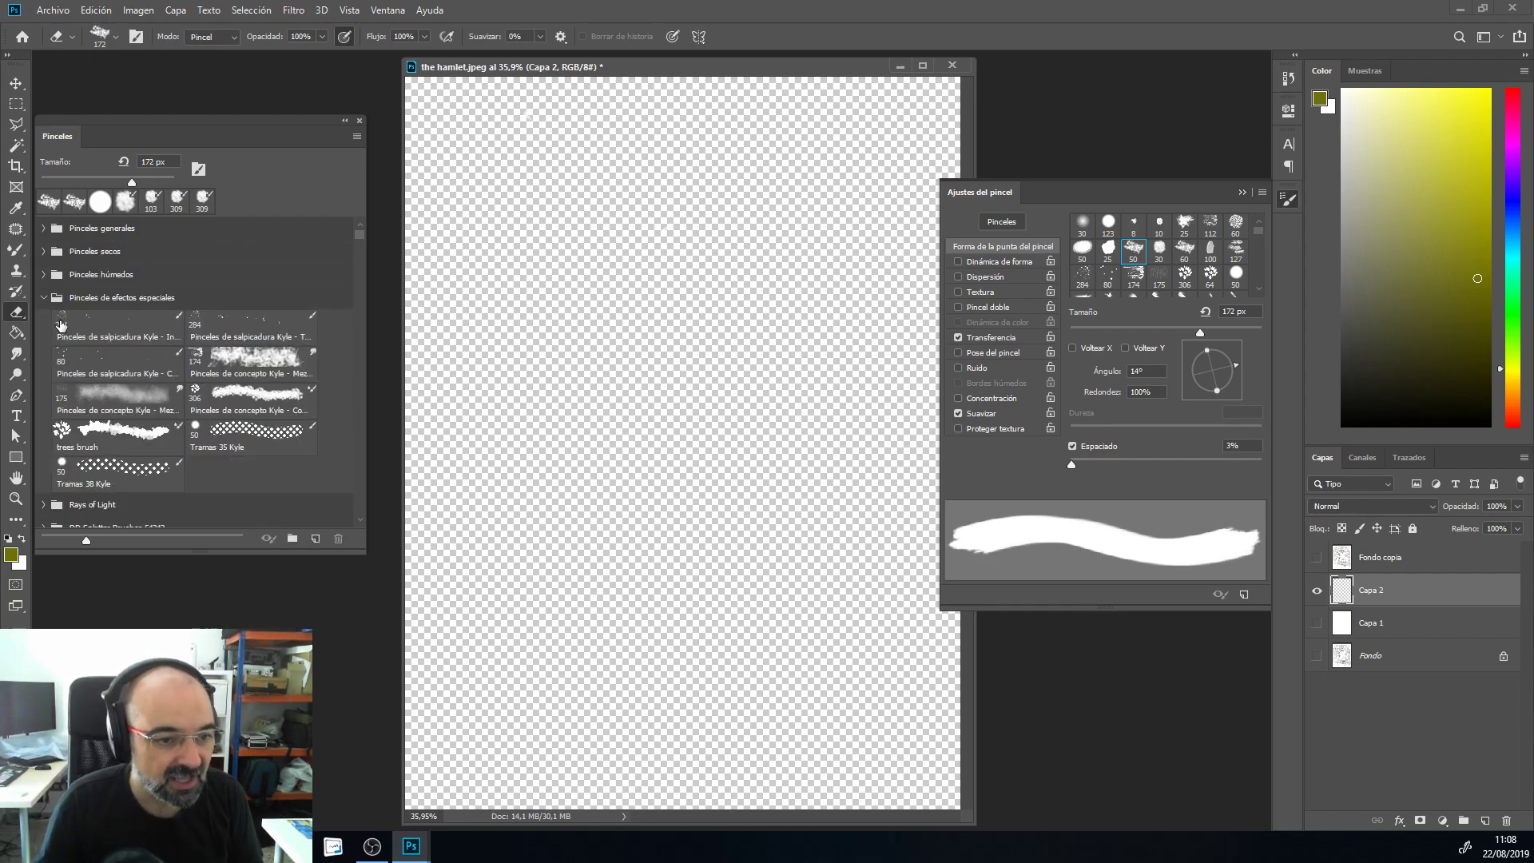
pyautogui.click(44, 297)
pyautogui.moveTo(357, 233)
pyautogui.mouseDown()
pyautogui.moveTo(366, 515)
pyautogui.moveTo(376, 246)
pyautogui.moveTo(371, 266)
pyautogui.mouseUp()
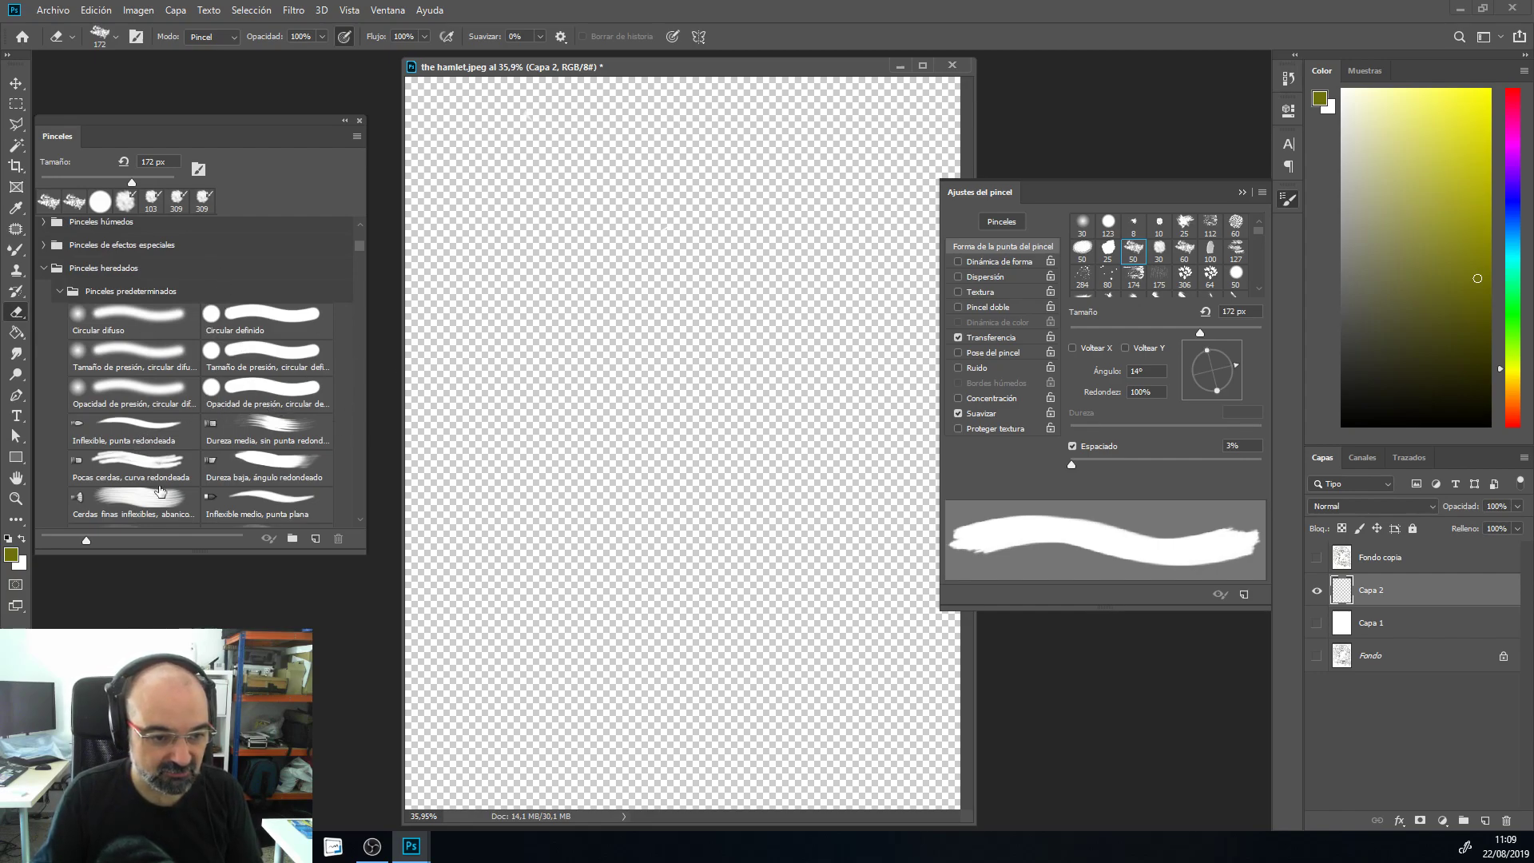
# Step: Give the eraser the Cerdas finas inflexibles fan brush with shape dynamics turned on, and show the Fondo copia layer
pyautogui.click(136, 502)
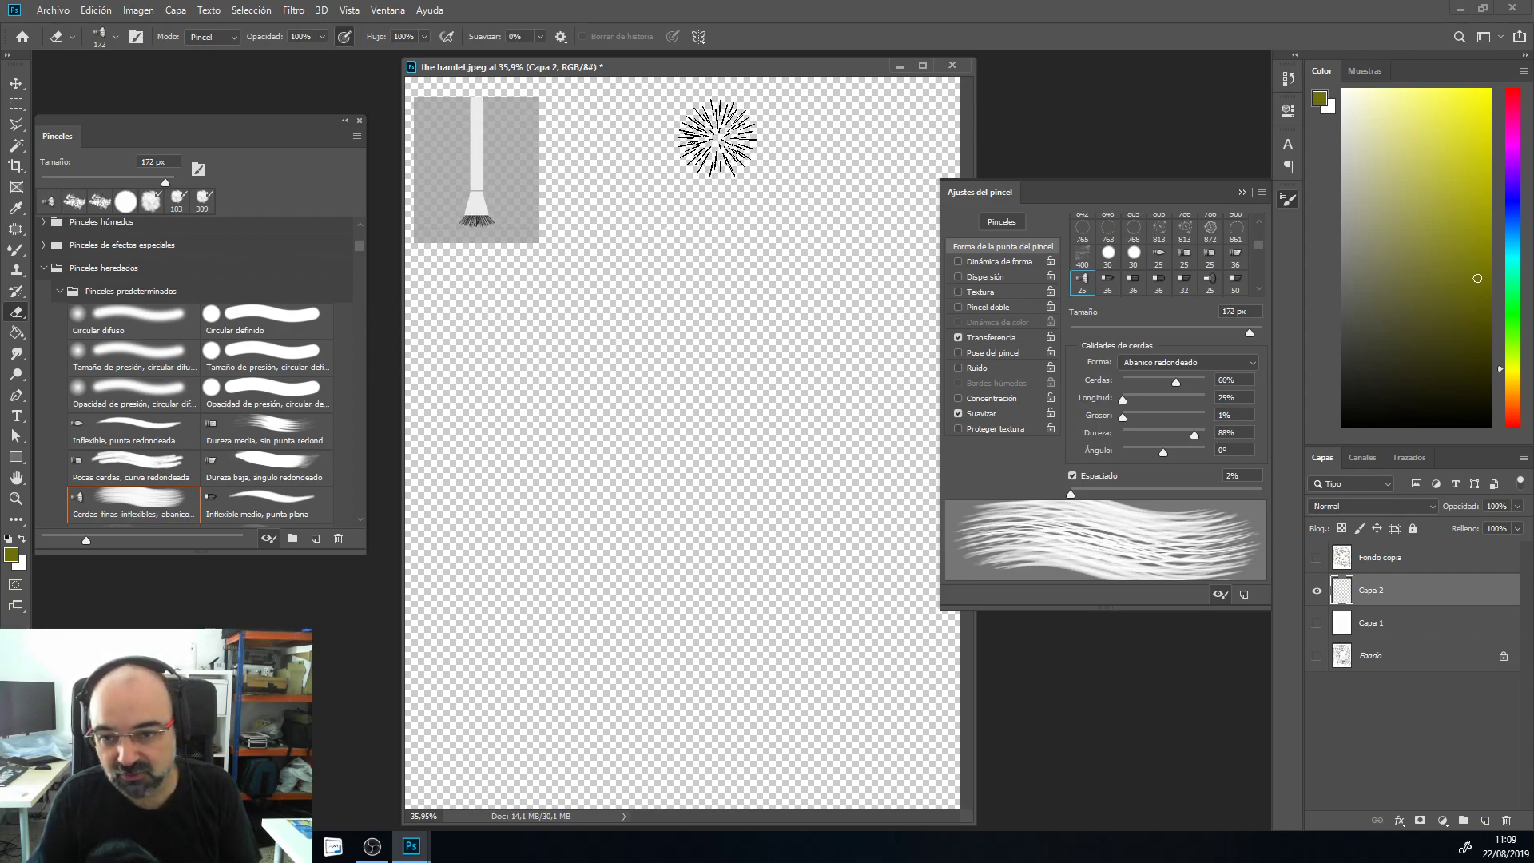
pyautogui.click(958, 261)
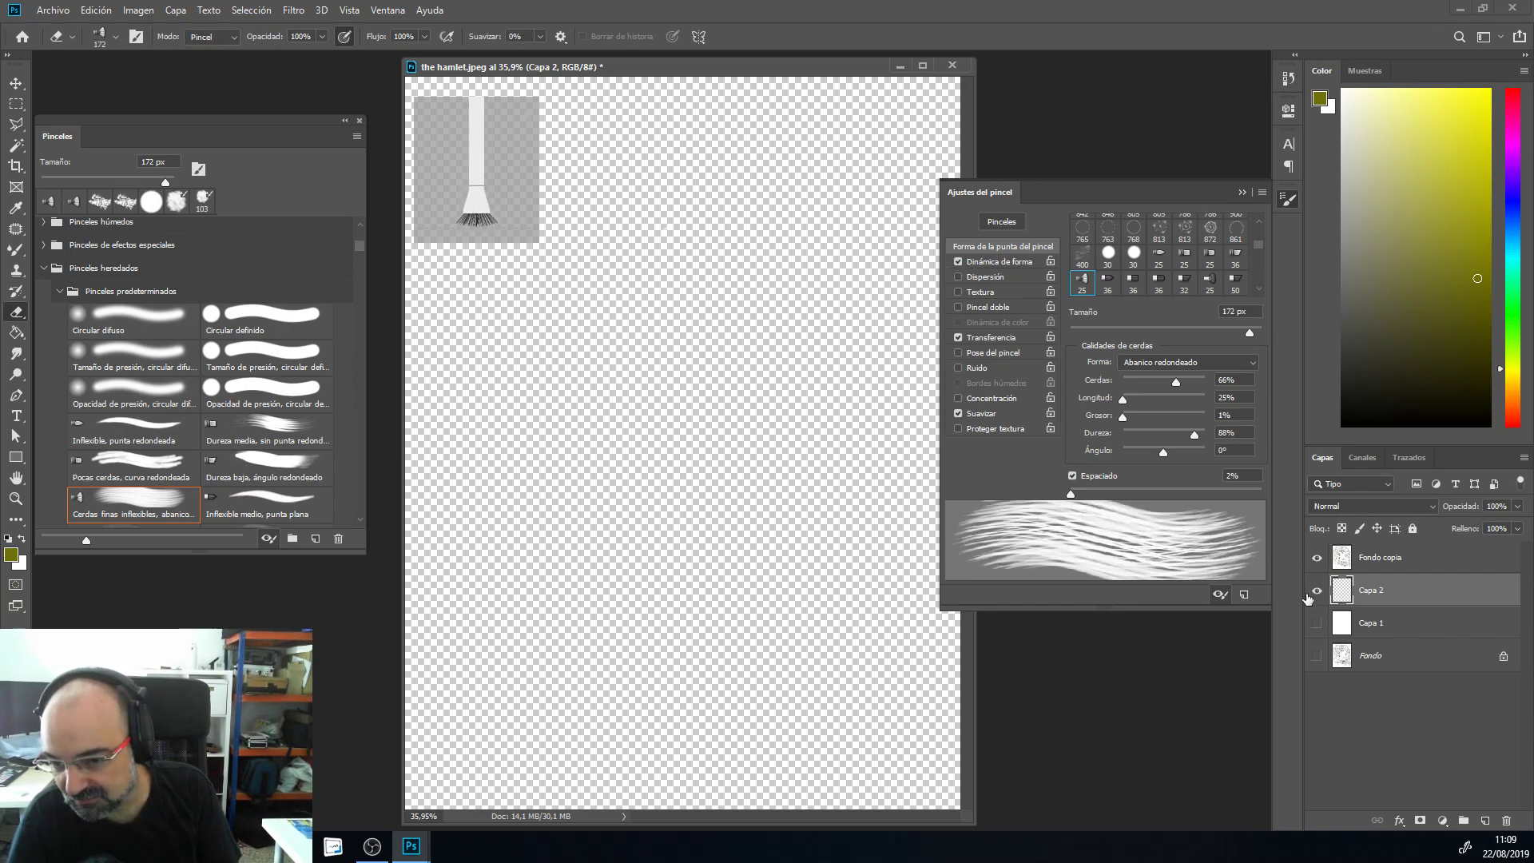
pyautogui.click(1317, 557)
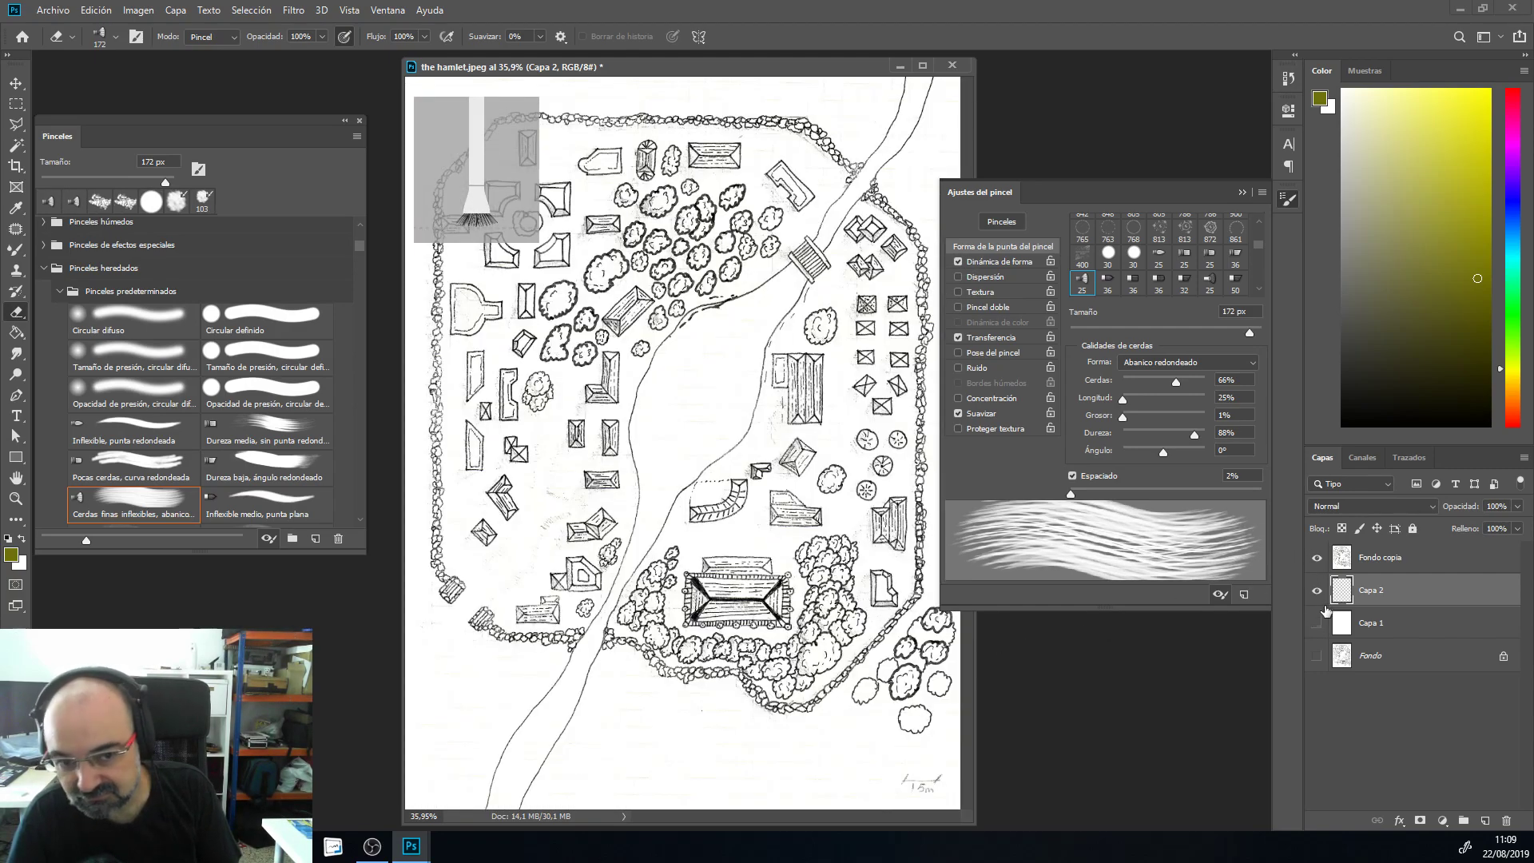
# Step: Test the bristle eraser across the river on the Fondo copia layer, undo the stroke and reselect Capa 2
pyautogui.click(1374, 557)
pyautogui.moveTo(759, 368)
pyautogui.mouseDown()
pyautogui.moveTo(670, 371)
pyautogui.moveTo(615, 397)
pyautogui.moveTo(567, 544)
pyautogui.moveTo(588, 509)
pyautogui.mouseUp()
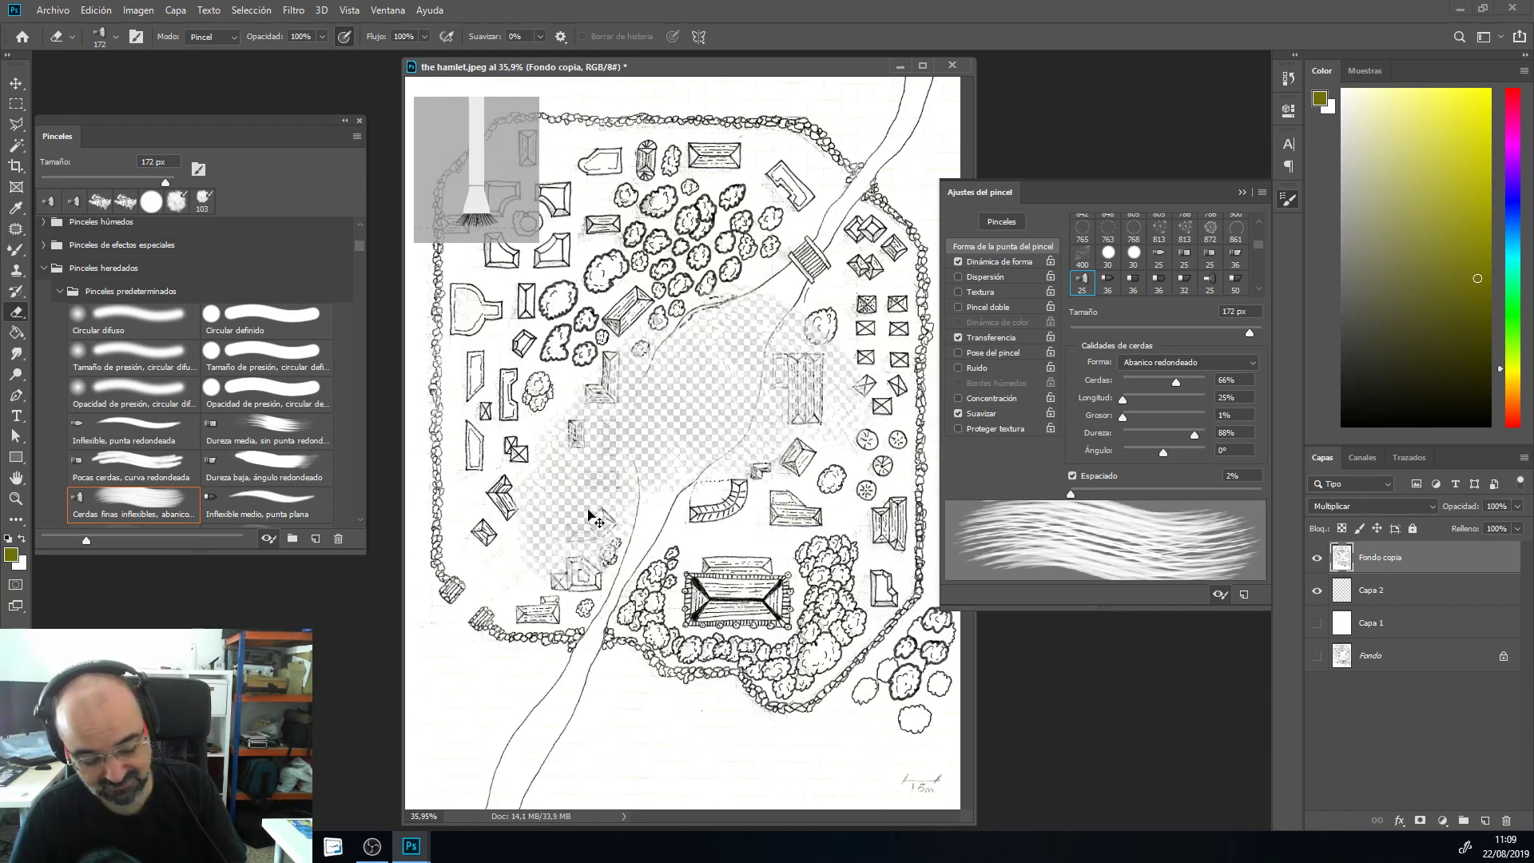
pyautogui.hotkey('ctrl', 'z')
pyautogui.click(1439, 591)
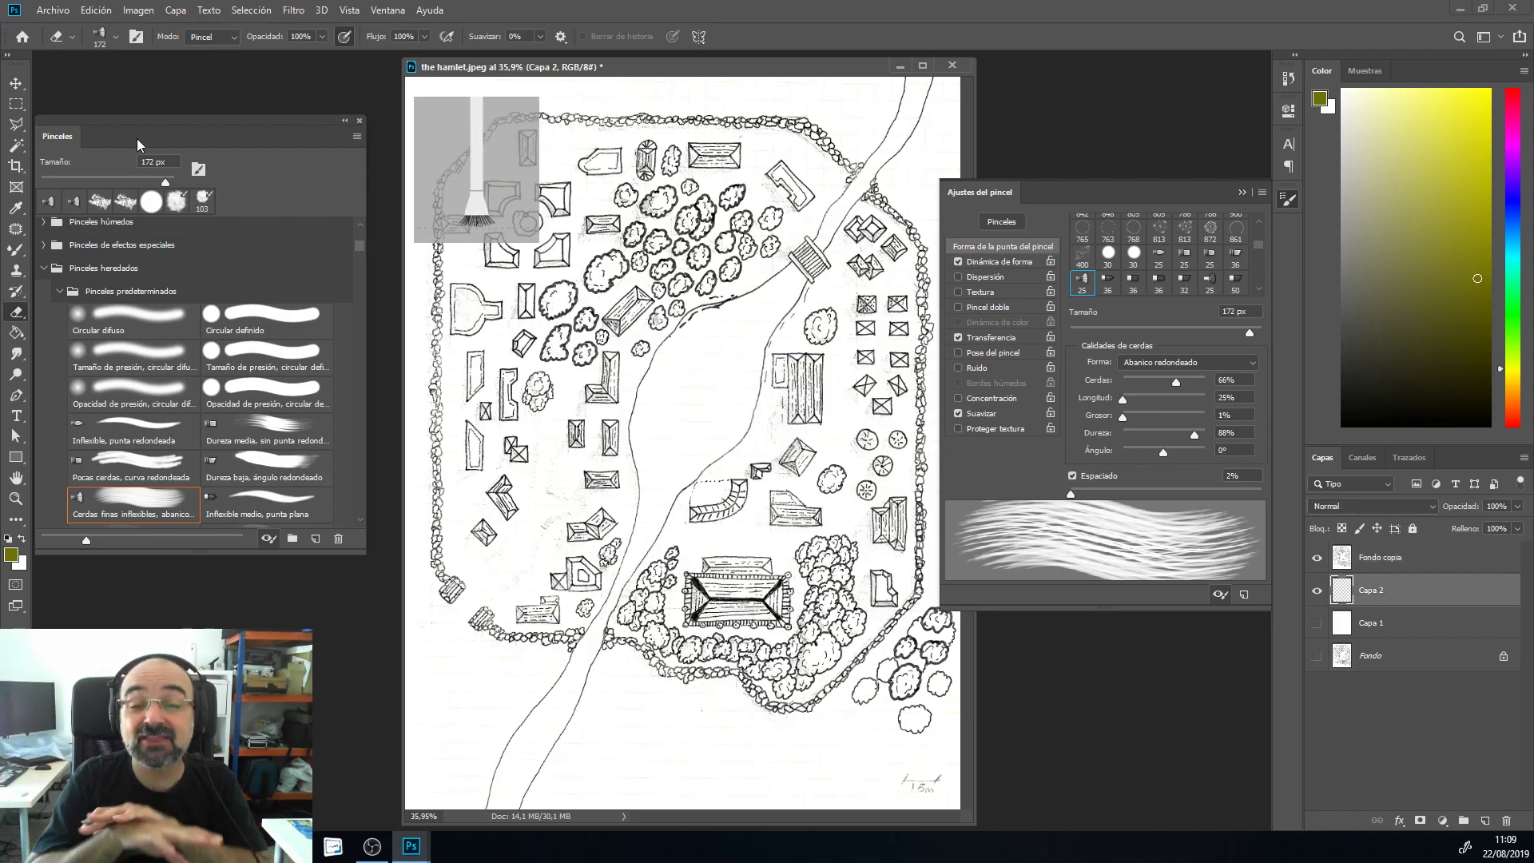
# Step: Switch to the Brush tool and paint an olive test patch with the 188 px textured brush over the map's northeast buildings
pyautogui.click(16, 255)
pyautogui.click(48, 250)
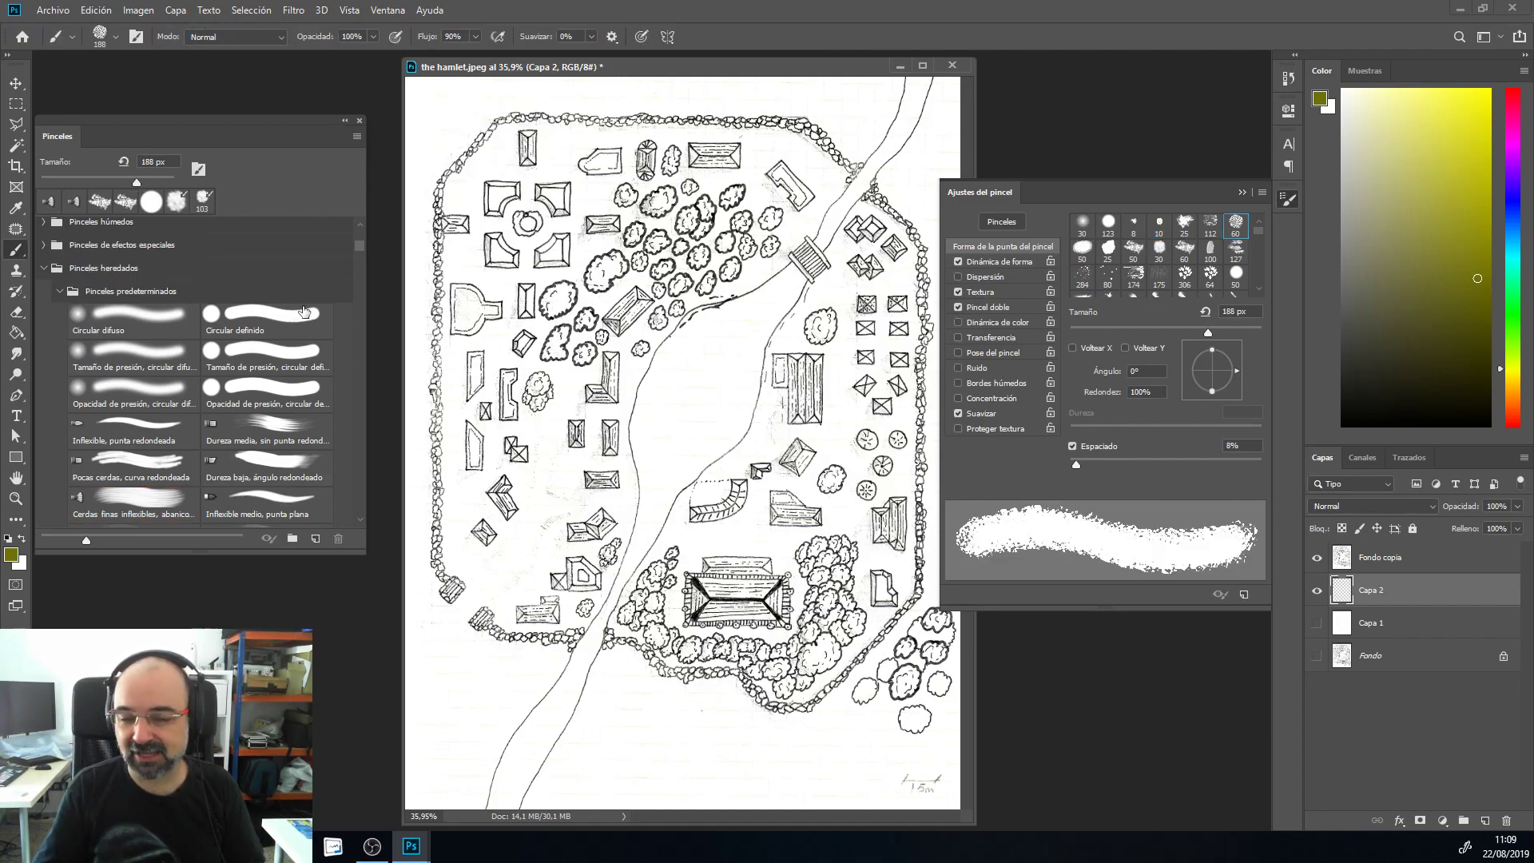
pyautogui.moveTo(780, 166); pyautogui.dragTo(697, 178)
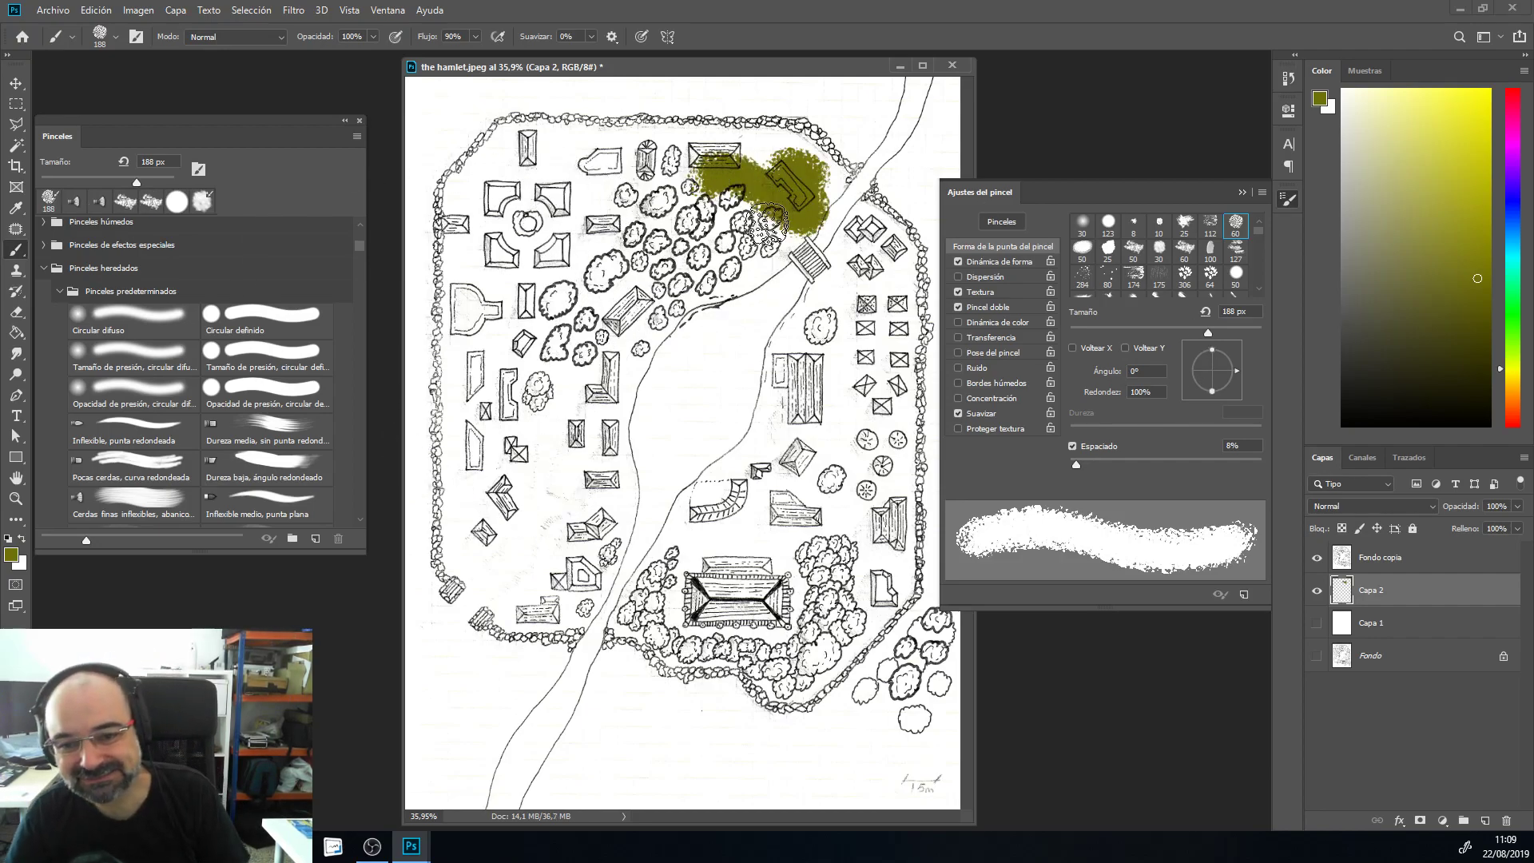
# Step: Check the brush's shape dynamics and paint more olive test strokes along the hamlet's north and west sides
pyautogui.click(994, 261)
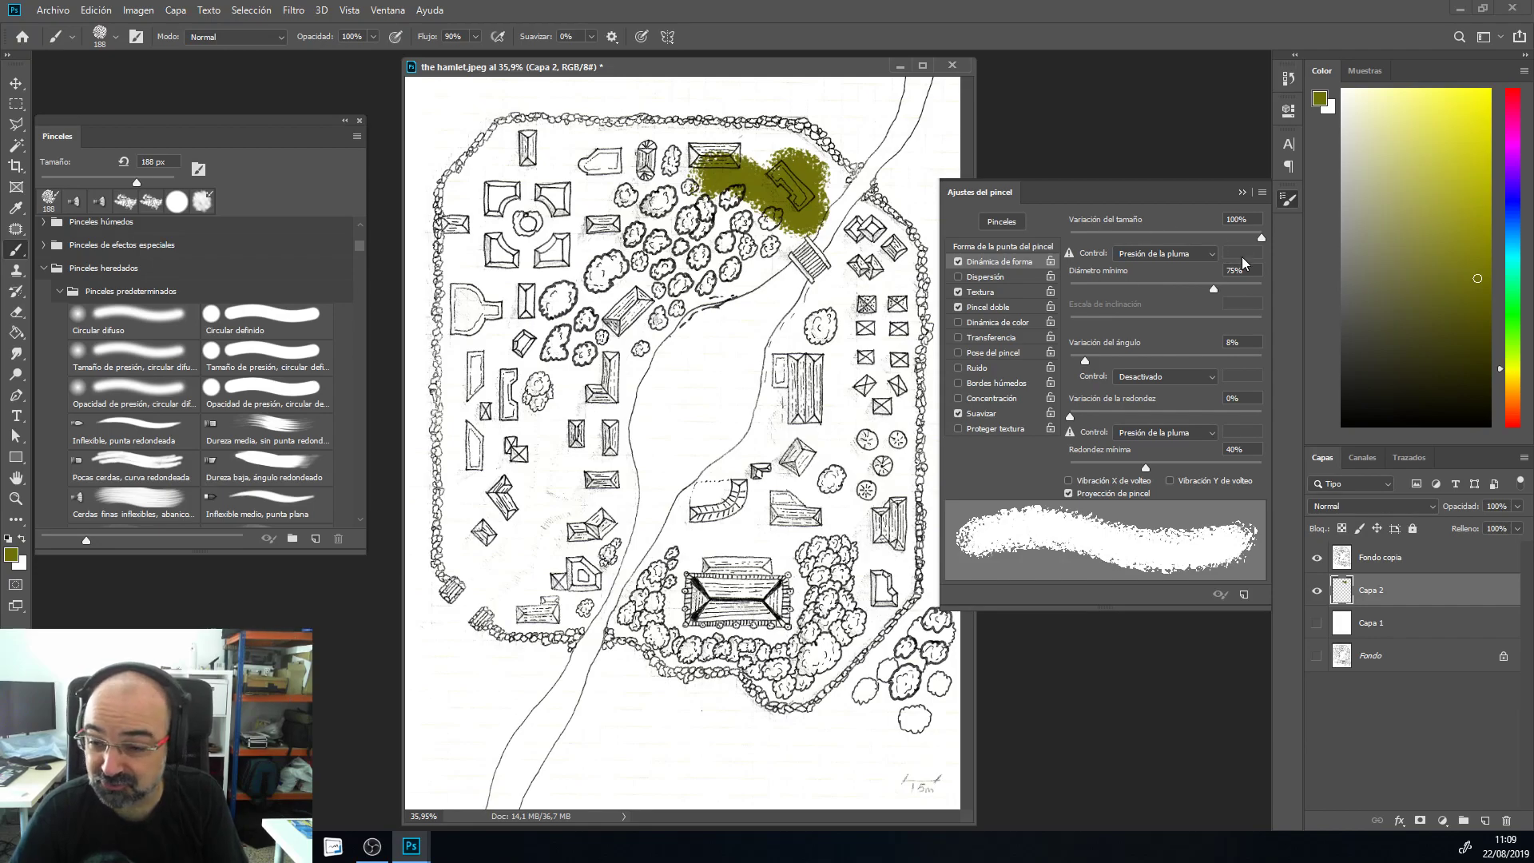
pyautogui.moveTo(867, 119)
pyautogui.mouseDown()
pyautogui.moveTo(808, 99)
pyautogui.moveTo(799, 144)
pyautogui.mouseUp()
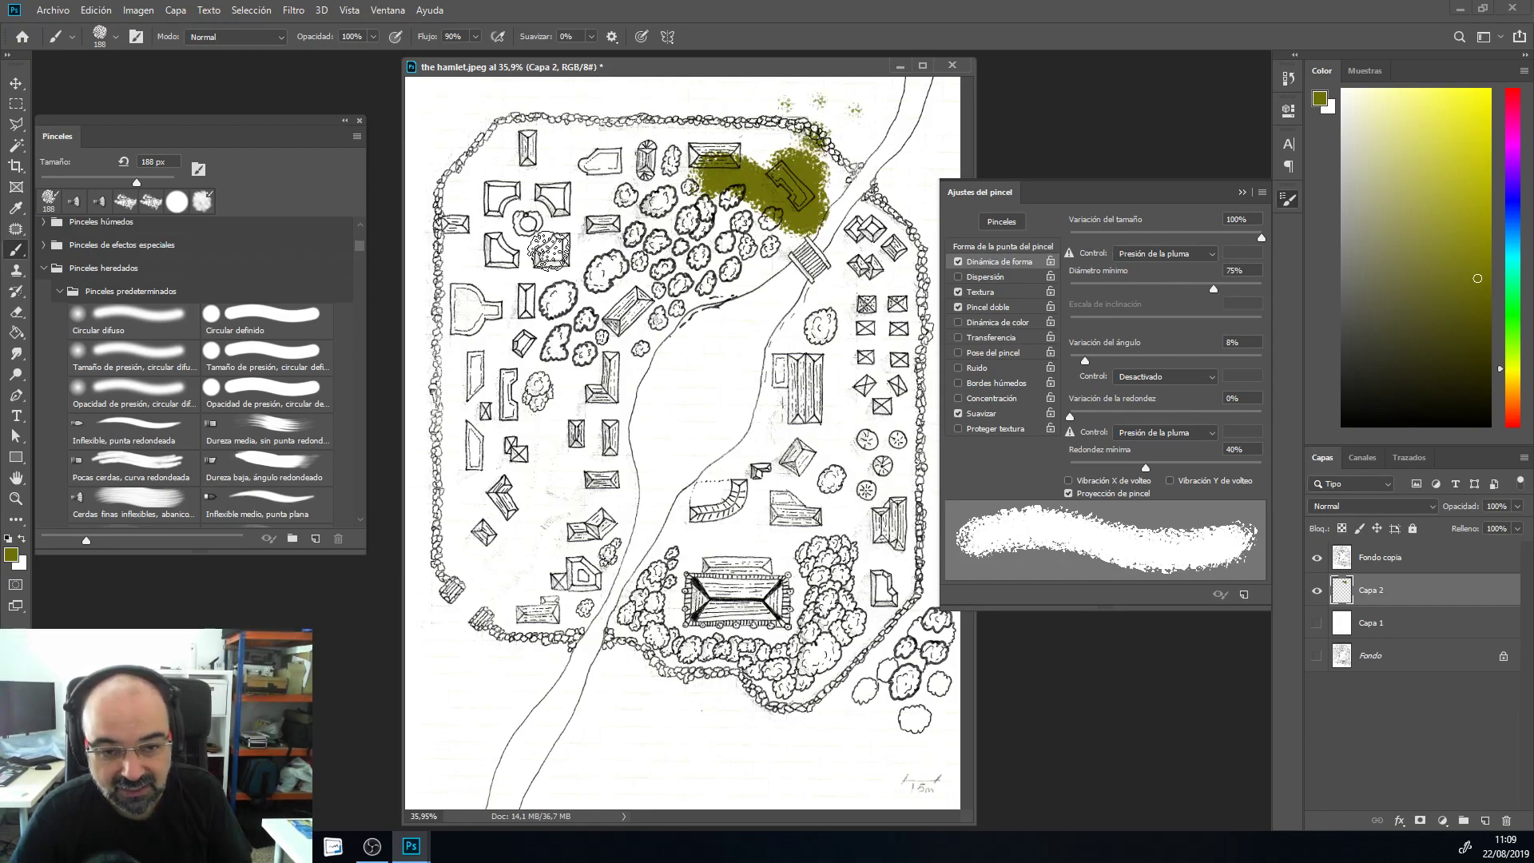
pyautogui.moveTo(470, 222)
pyautogui.mouseDown()
pyautogui.moveTo(469, 266)
pyautogui.moveTo(486, 307)
pyautogui.moveTo(469, 408)
pyautogui.moveTo(507, 478)
pyautogui.moveTo(470, 683)
pyautogui.mouseUp()
pyautogui.moveTo(687, 142); pyautogui.dragTo(552, 185)
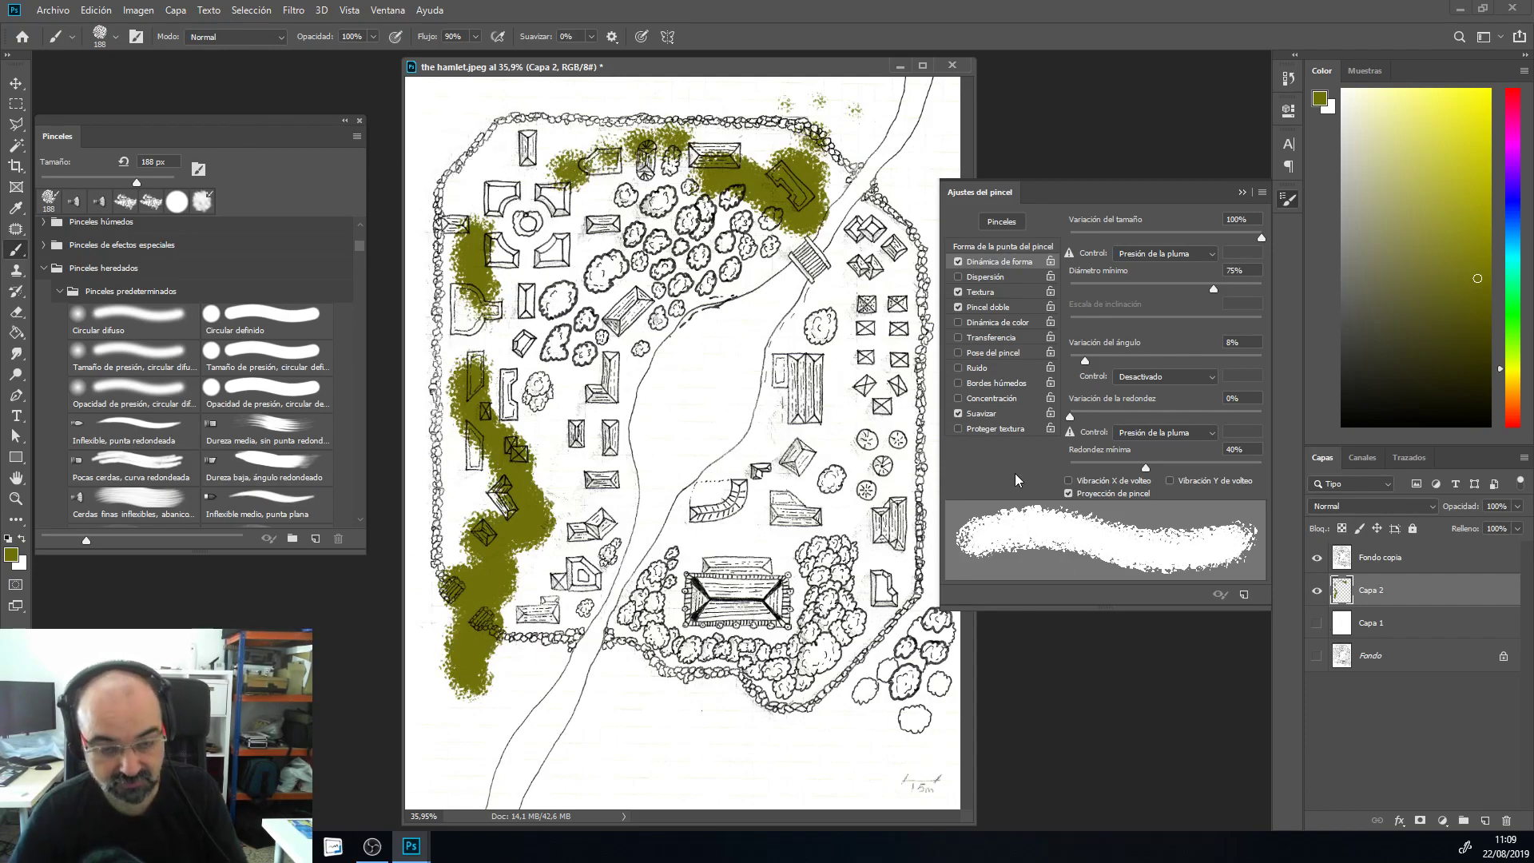
# Step: Clear all the olive test strokes from Capa 2 and deselect
pyautogui.hotkey('ctrl', 'a')
pyautogui.press('Delete')
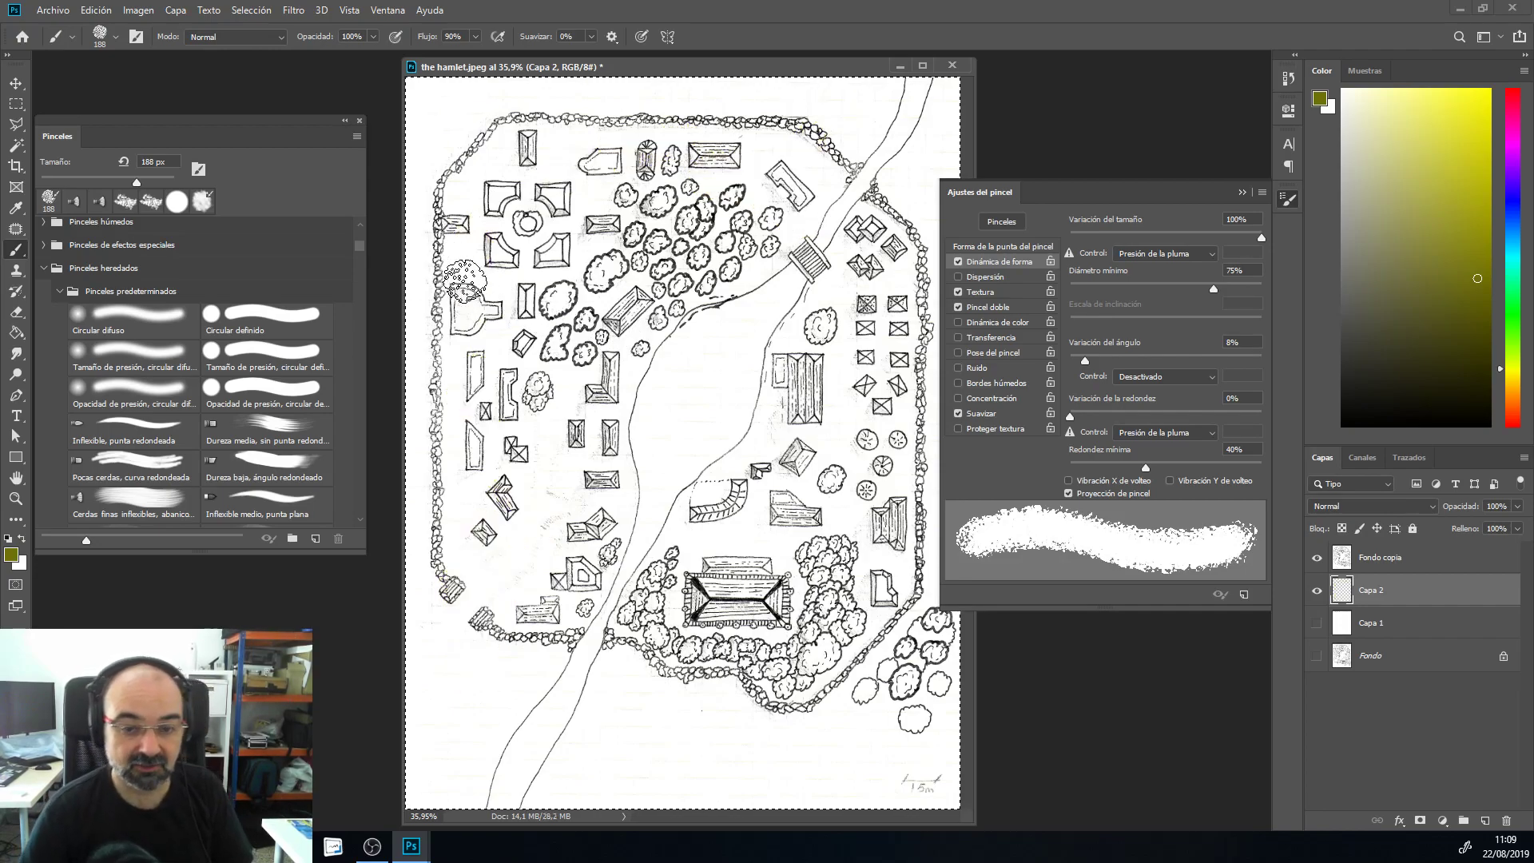
pyautogui.hotkey('ctrl', 'd')
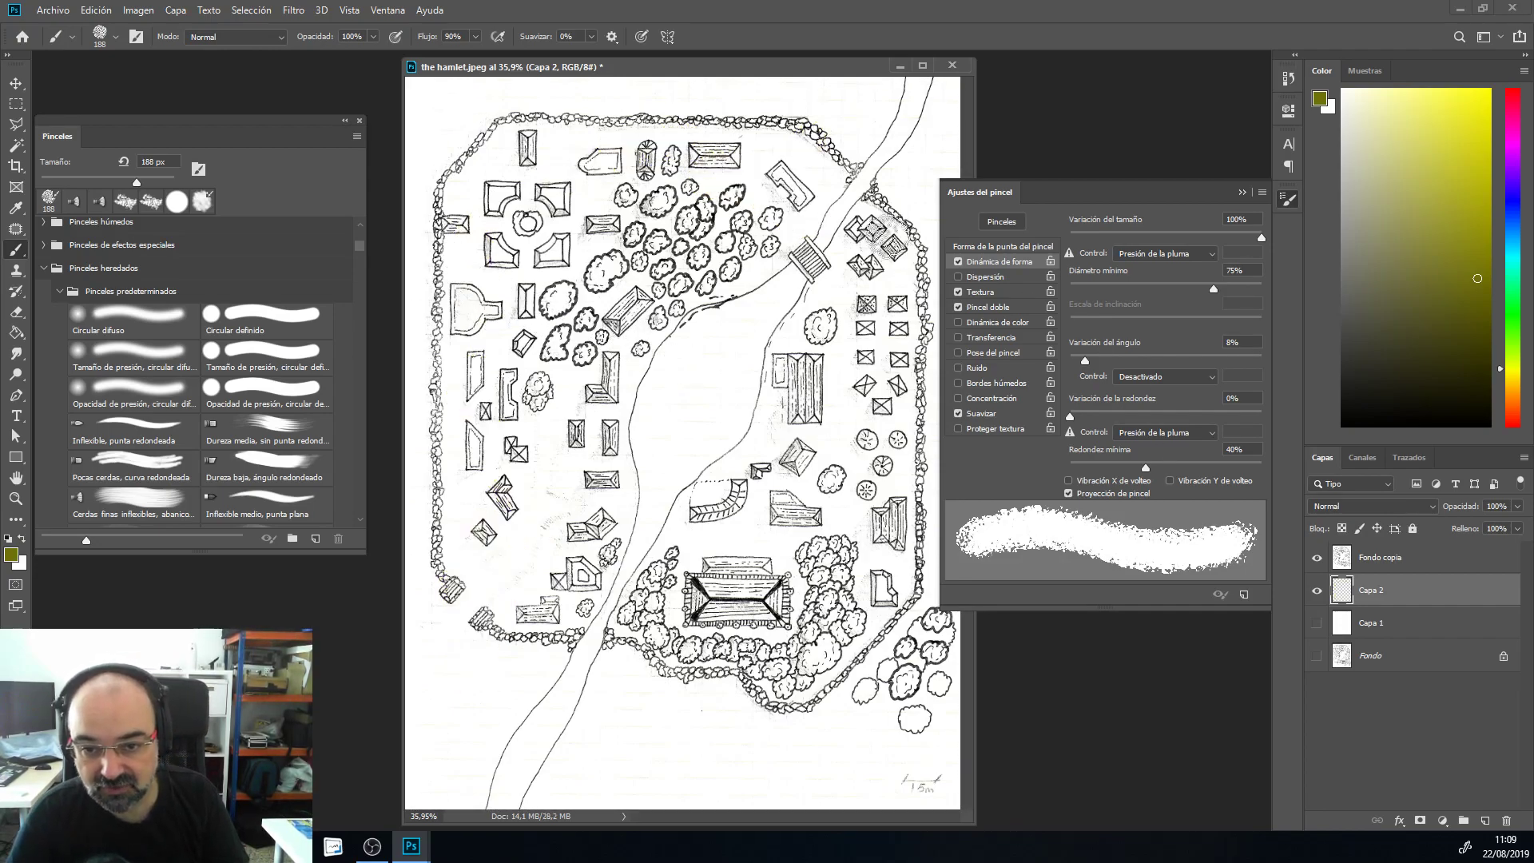
# Step: Try the Dureza media, sin punta redondeada bristle brush with olive strokes over the northern and western map, and undo them all
pyautogui.click(284, 417)
pyautogui.moveTo(695, 200)
pyautogui.mouseDown()
pyautogui.moveTo(615, 224)
pyautogui.moveTo(543, 351)
pyautogui.moveTo(560, 447)
pyautogui.moveTo(544, 544)
pyautogui.moveTo(551, 448)
pyautogui.moveTo(767, 120)
pyautogui.moveTo(576, 376)
pyautogui.mouseUp()
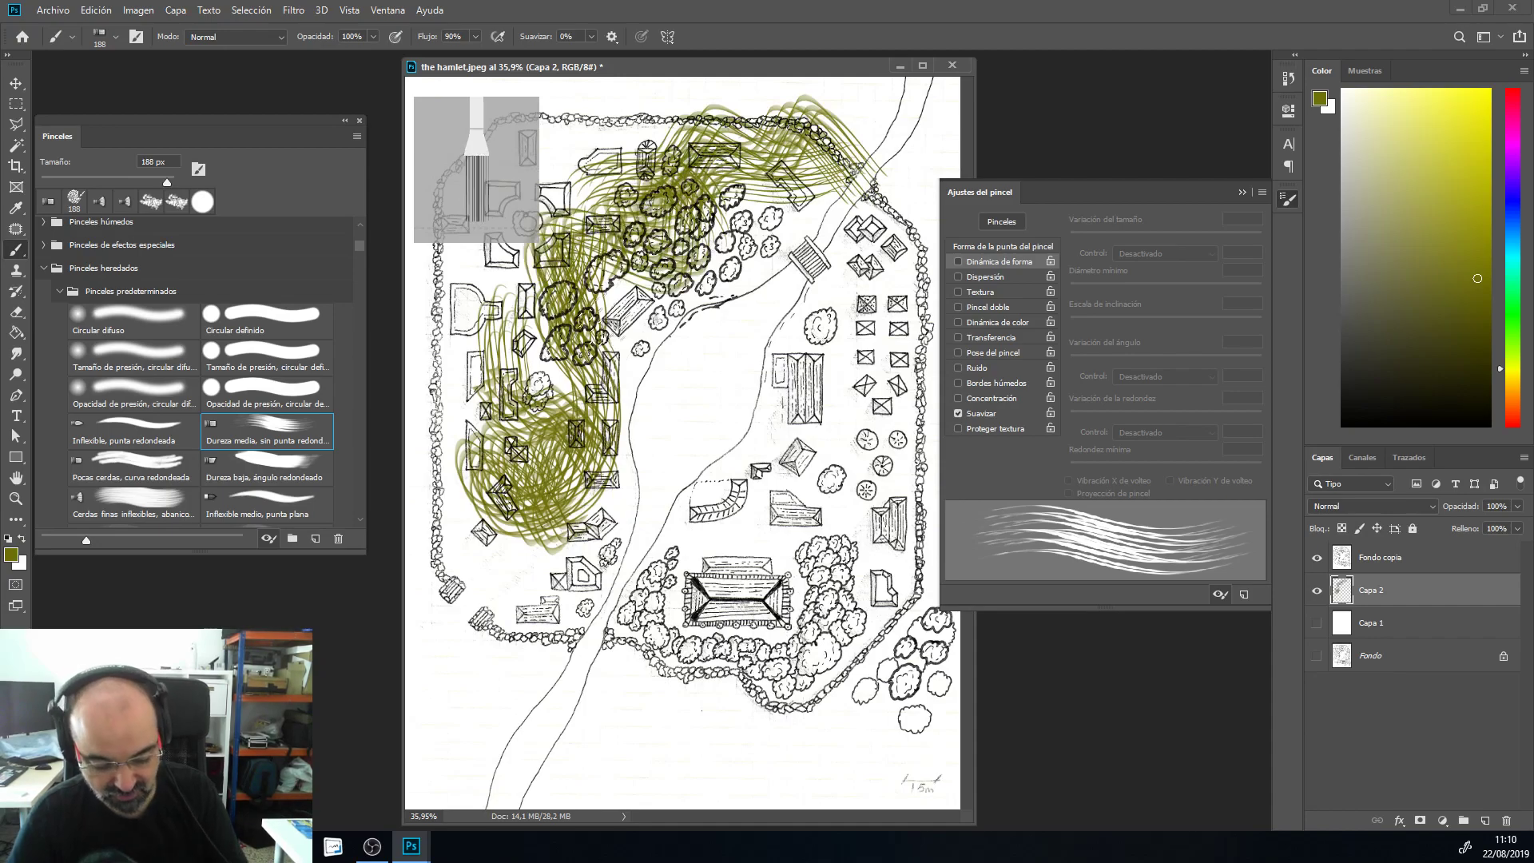
pyautogui.hotkey('ctrl', 'z')
pyautogui.hotkey('ctrl', 'z')
pyautogui.hotkey('ctrl', 'z')
pyautogui.hotkey('ctrl', 'z')
pyautogui.hotkey('ctrl', 'z')
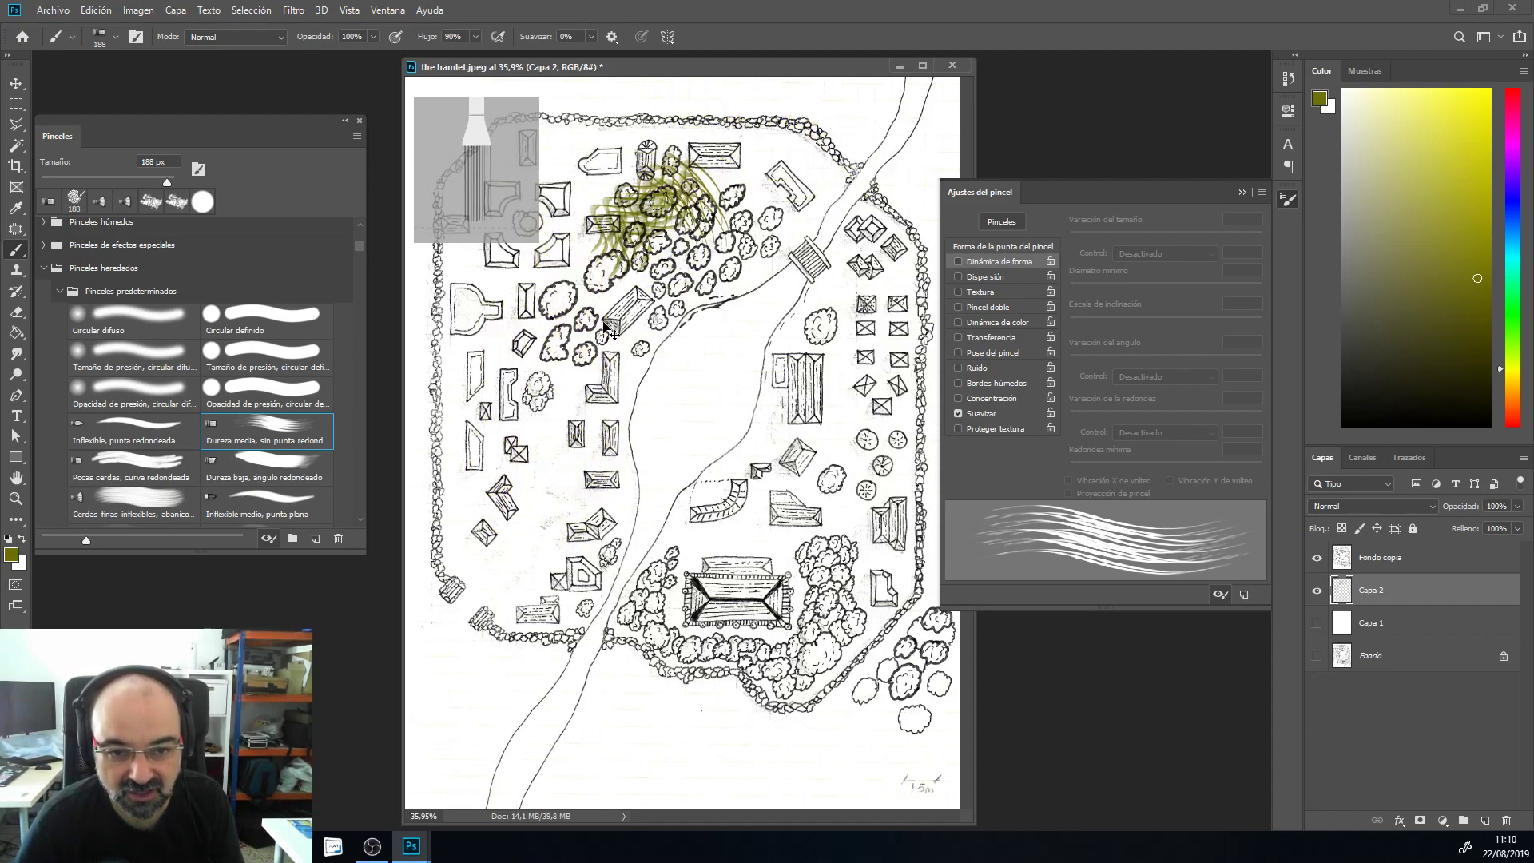
pyautogui.hotkey('ctrl', 'z')
# Step: Choose the recent ragged brush at 188 px, test it with olive patches over the hamlet's west and south, and undo them all
pyautogui.click(76, 201)
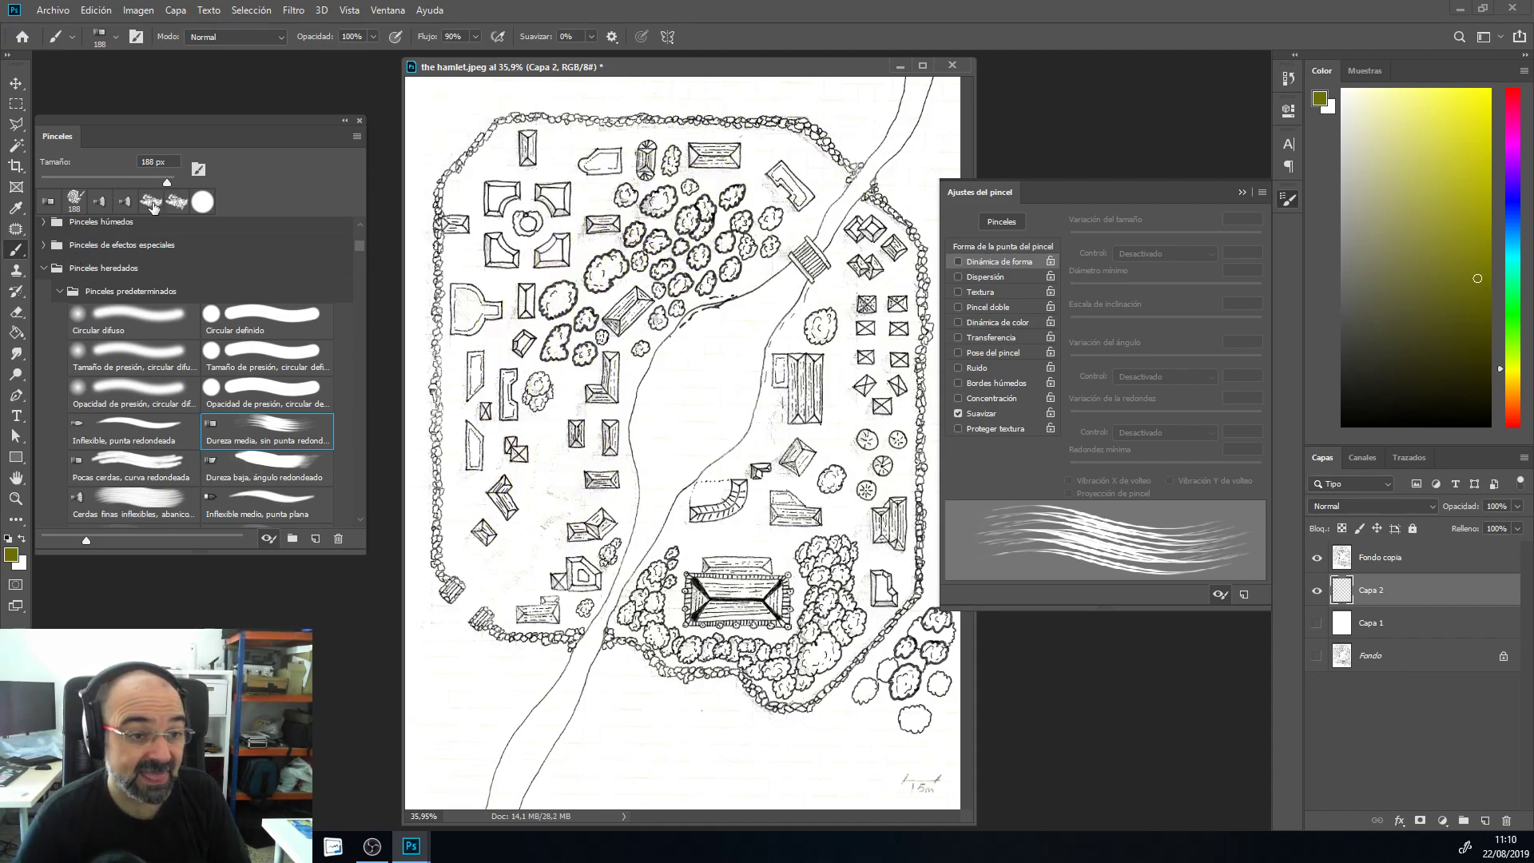
pyautogui.moveTo(663, 228)
pyautogui.mouseDown()
pyautogui.moveTo(570, 262)
pyautogui.moveTo(522, 354)
pyautogui.moveTo(517, 471)
pyautogui.moveTo(543, 469)
pyautogui.moveTo(517, 511)
pyautogui.moveTo(526, 448)
pyautogui.moveTo(546, 542)
pyautogui.moveTo(610, 454)
pyautogui.moveTo(464, 506)
pyautogui.moveTo(579, 512)
pyautogui.moveTo(579, 599)
pyautogui.moveTo(790, 503)
pyautogui.moveTo(777, 590)
pyautogui.moveTo(689, 685)
pyautogui.moveTo(847, 652)
pyautogui.moveTo(781, 701)
pyautogui.moveTo(574, 575)
pyautogui.moveTo(566, 727)
pyautogui.moveTo(361, 521)
pyautogui.mouseUp()
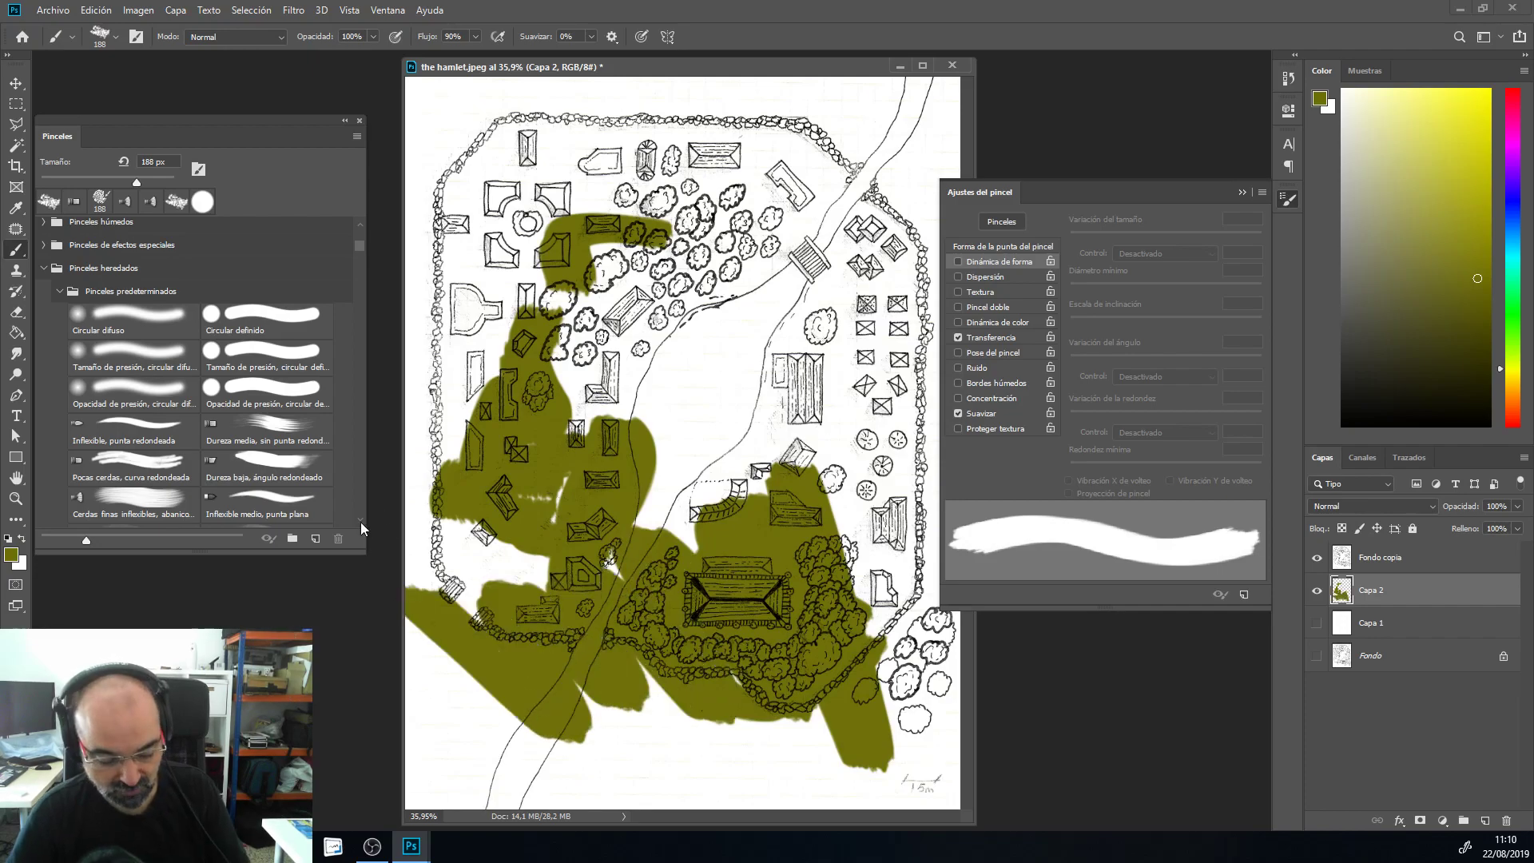
pyautogui.hotkey('ctrl', 'z')
pyautogui.hotkey('ctrl', 'z')
pyautogui.hotkey('ctrl', 'z')
pyautogui.hotkey('ctrl', 'z')
pyautogui.hotkey('ctrl', 'z')
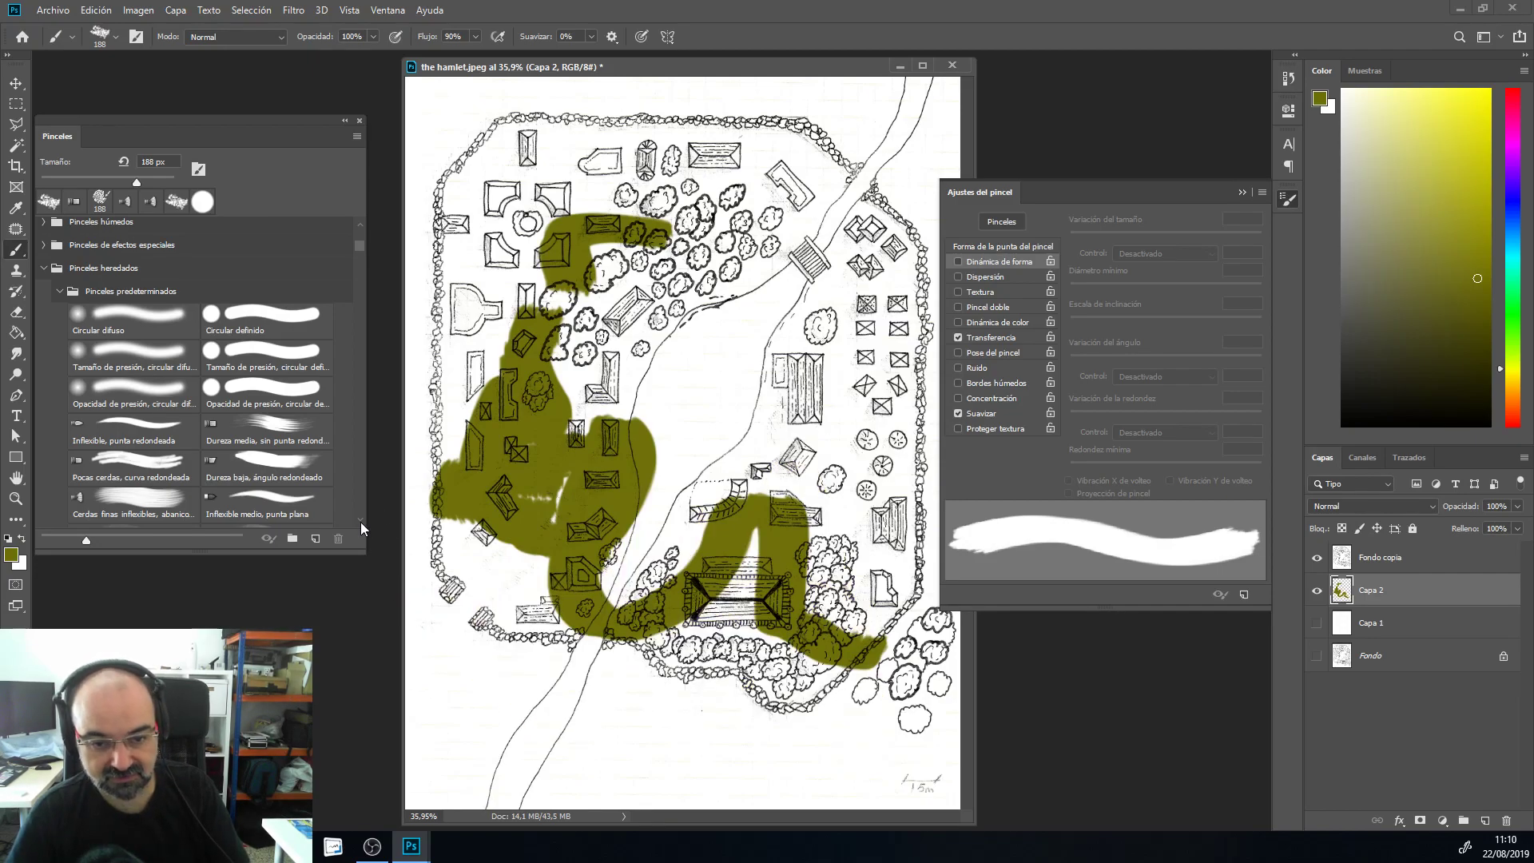
pyautogui.hotkey('ctrl', 'z')
pyautogui.hotkey('ctrl', 'z')
pyautogui.hotkey('ctrl', 'z')
pyautogui.hotkey('ctrl', 'z')
pyautogui.hotkey('ctrl', 'z')
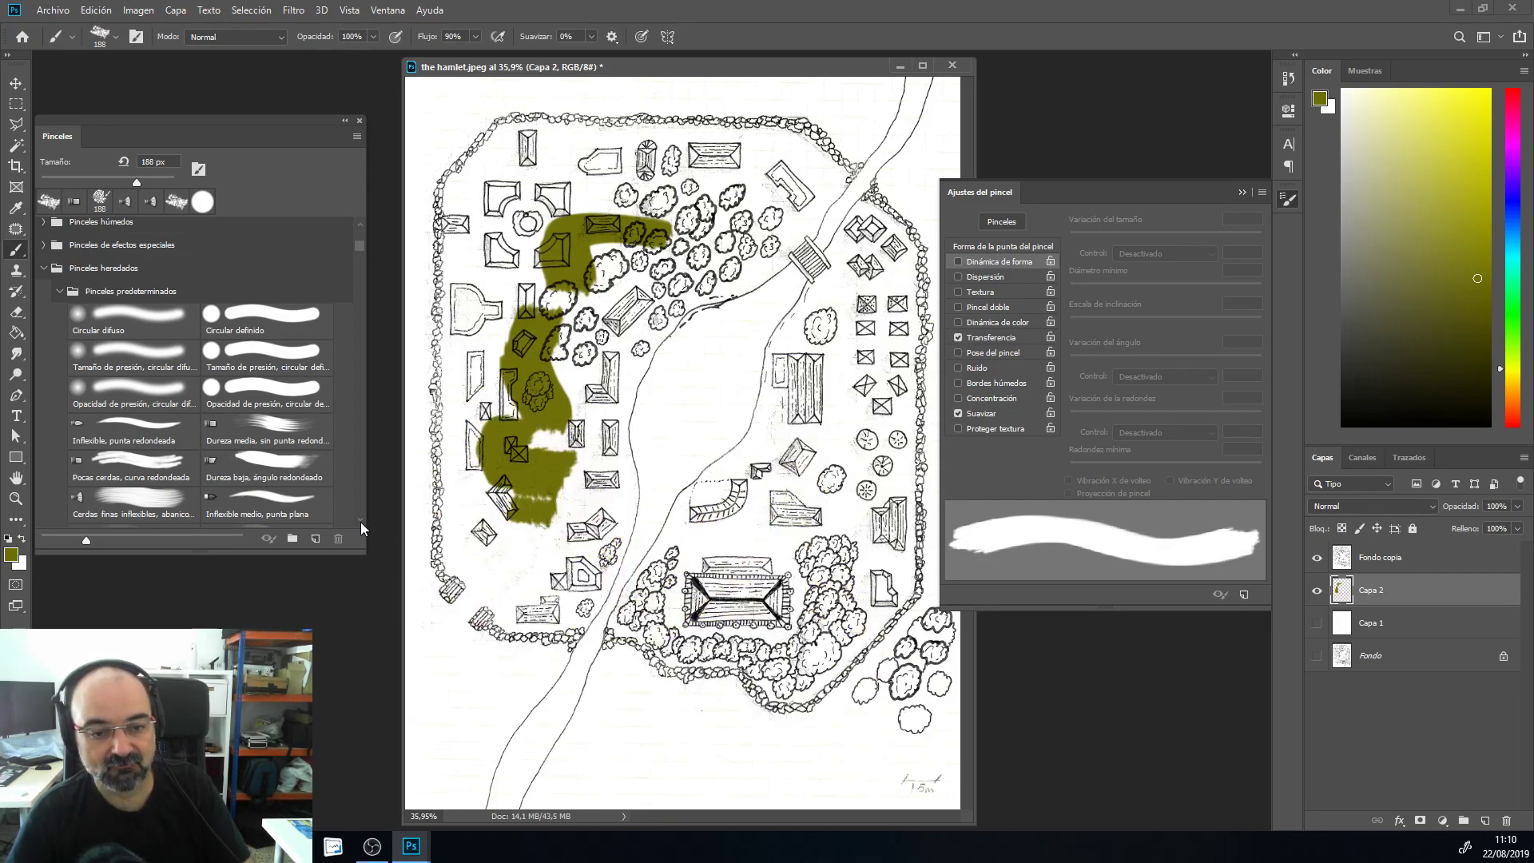
pyautogui.hotkey('ctrl', 'z')
pyautogui.hotkey('ctrl', 'z')
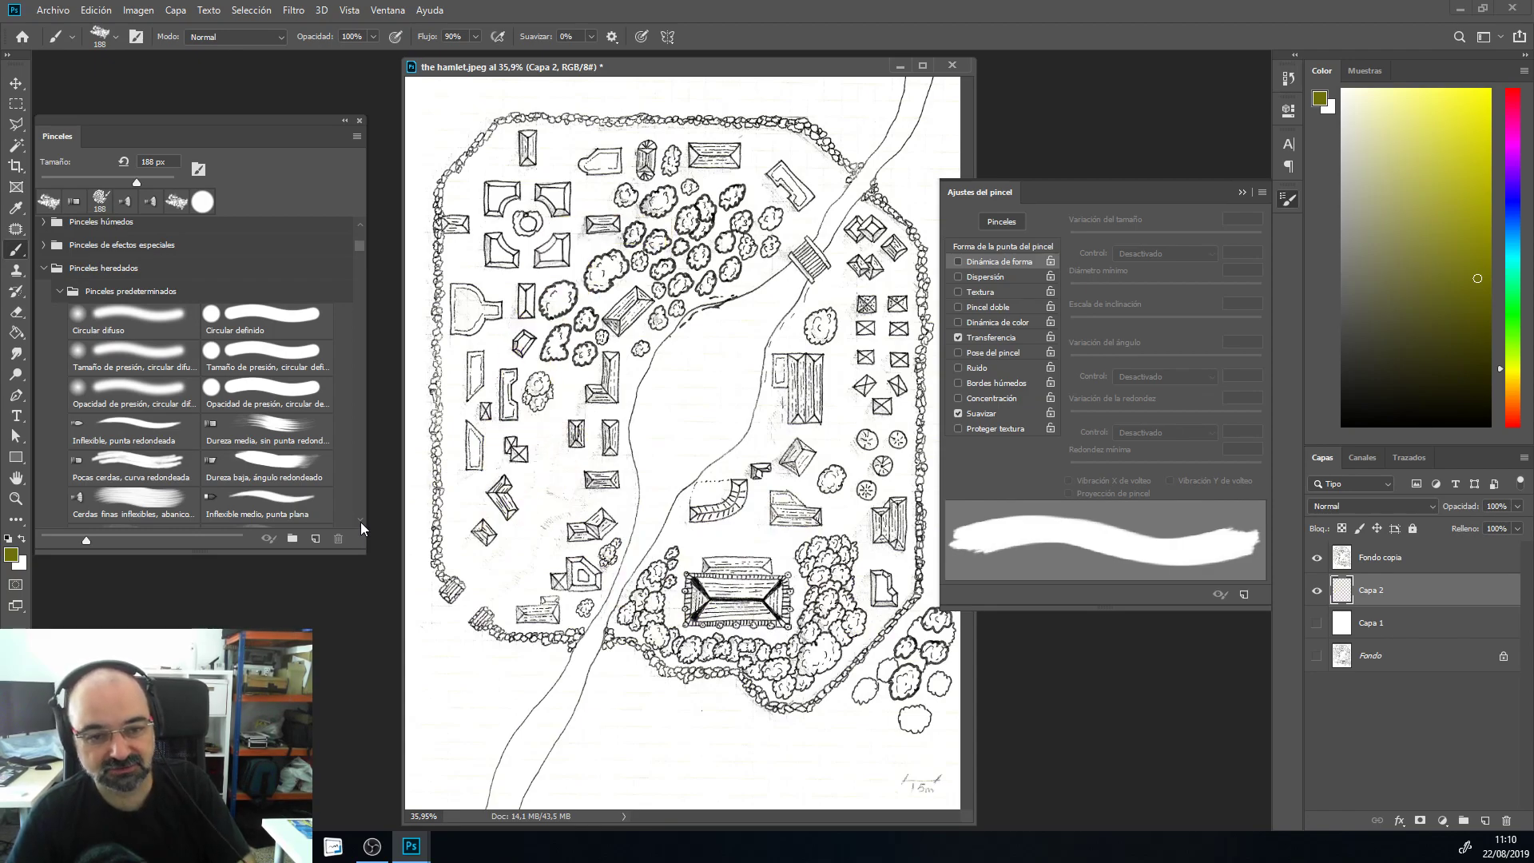
# Step: Turn on shape dynamics and scattering for the ragged brush, with size jitter at 100% controlled by pen pressure
pyautogui.click(959, 261)
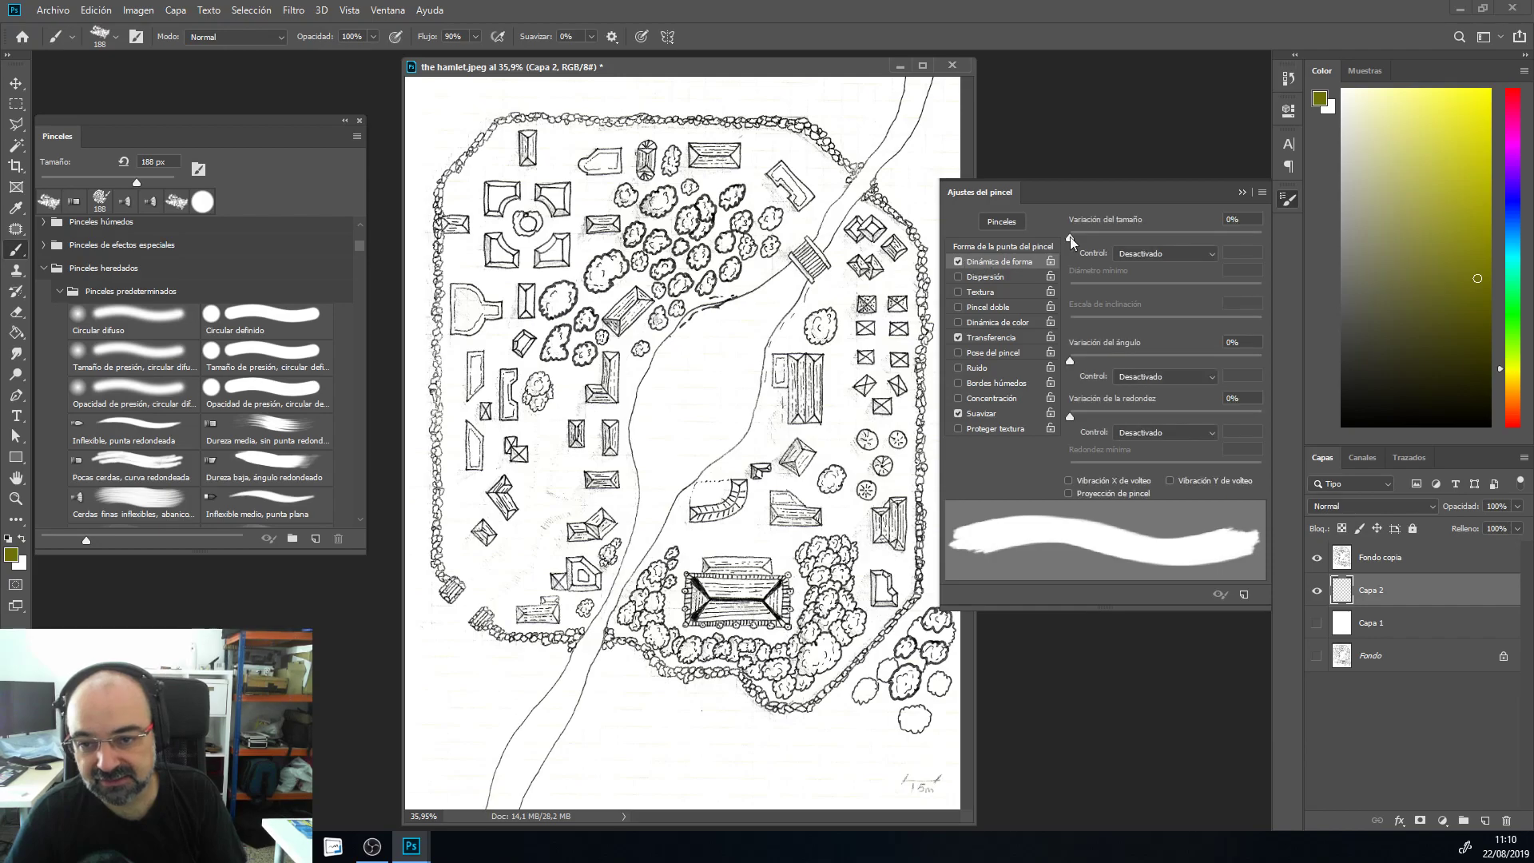
pyautogui.moveTo(1067, 238); pyautogui.dragTo(1246, 243)
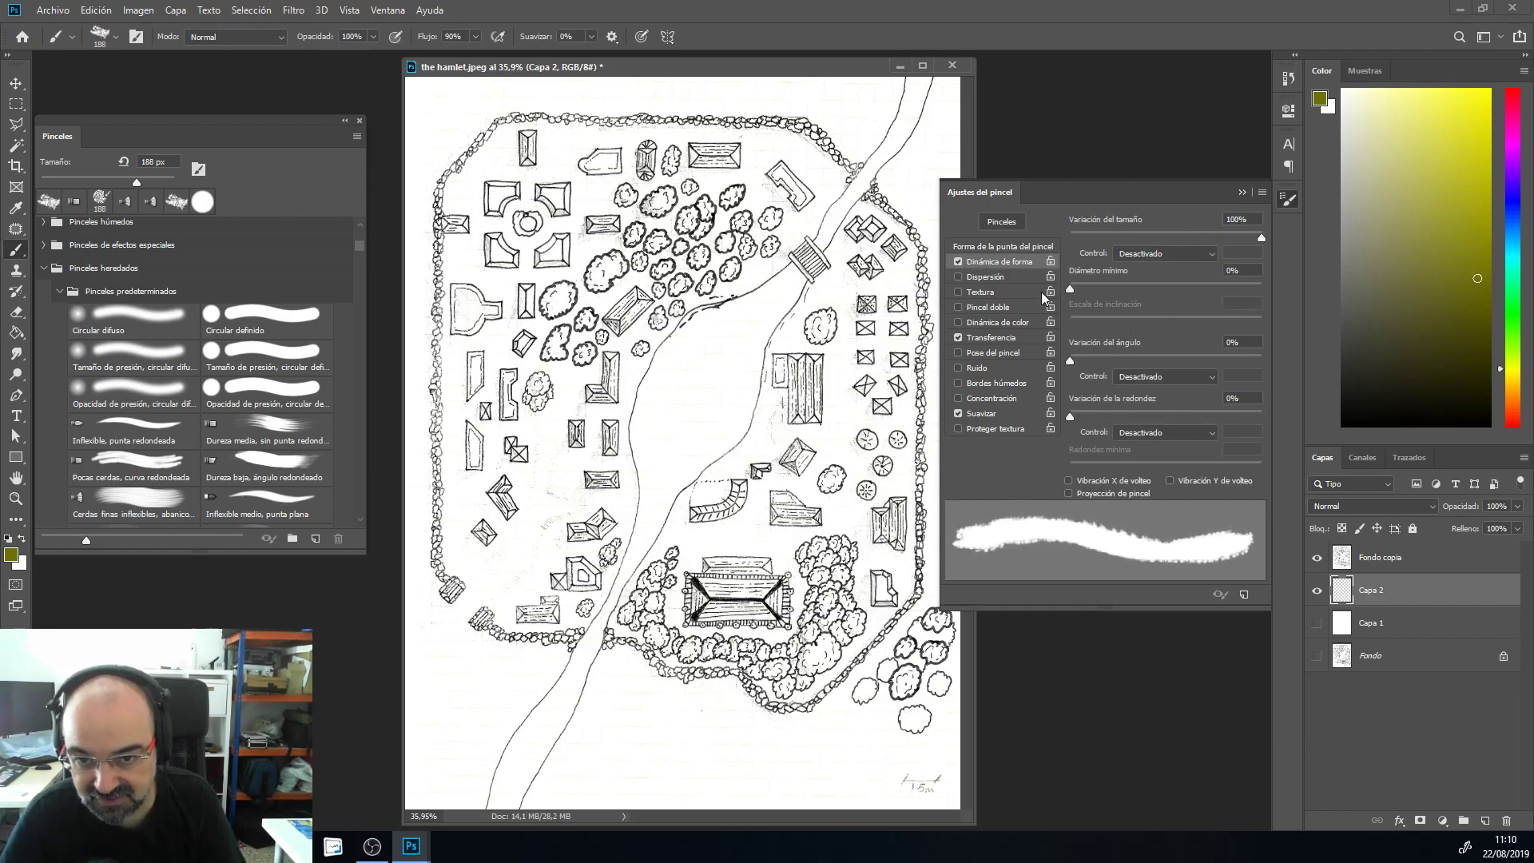
pyautogui.click(980, 278)
pyautogui.click(999, 263)
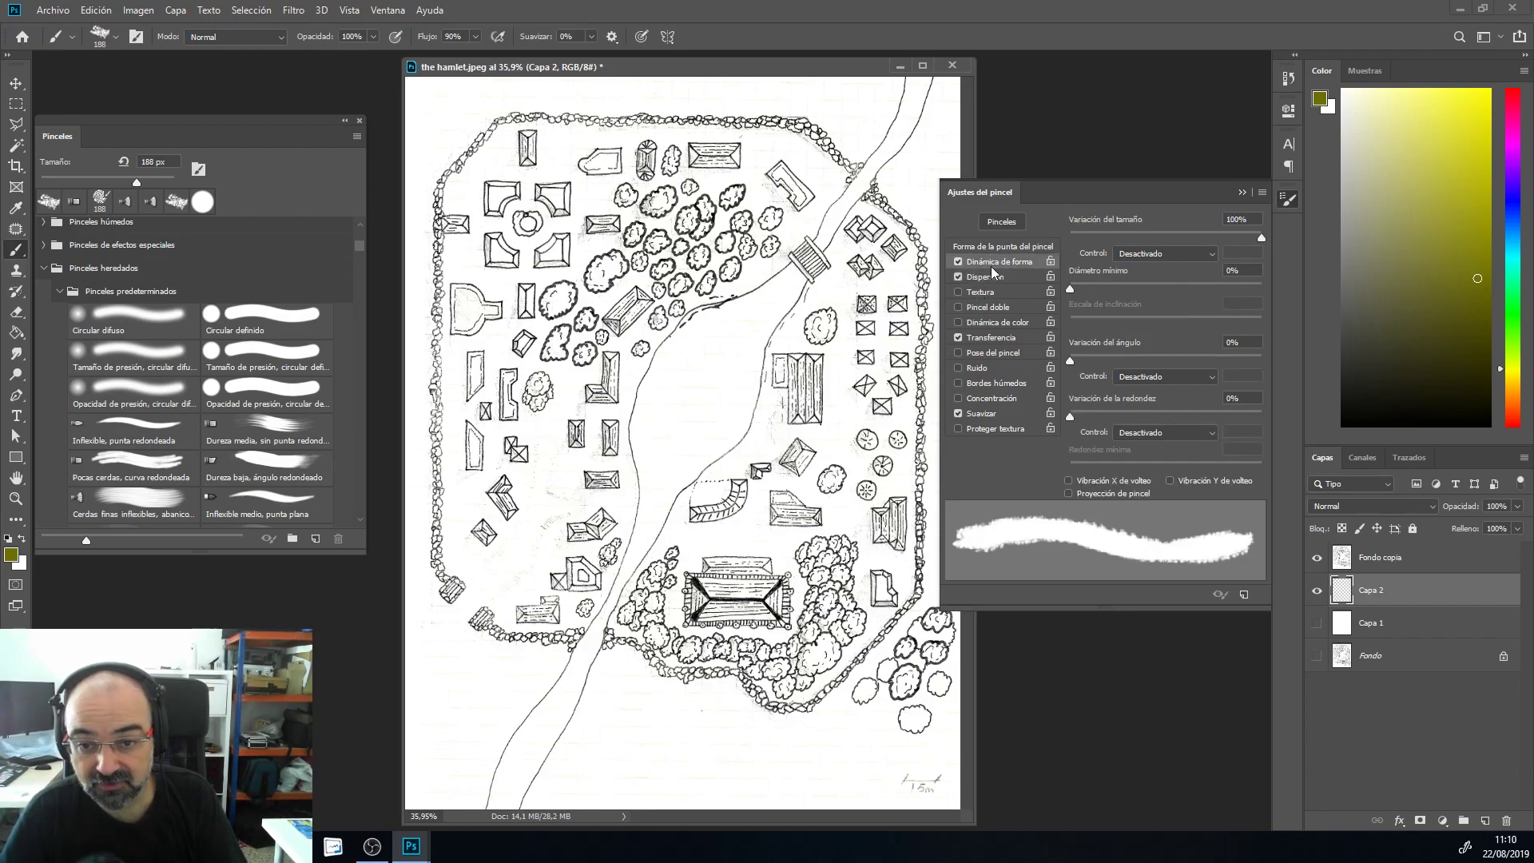
pyautogui.click(1148, 250)
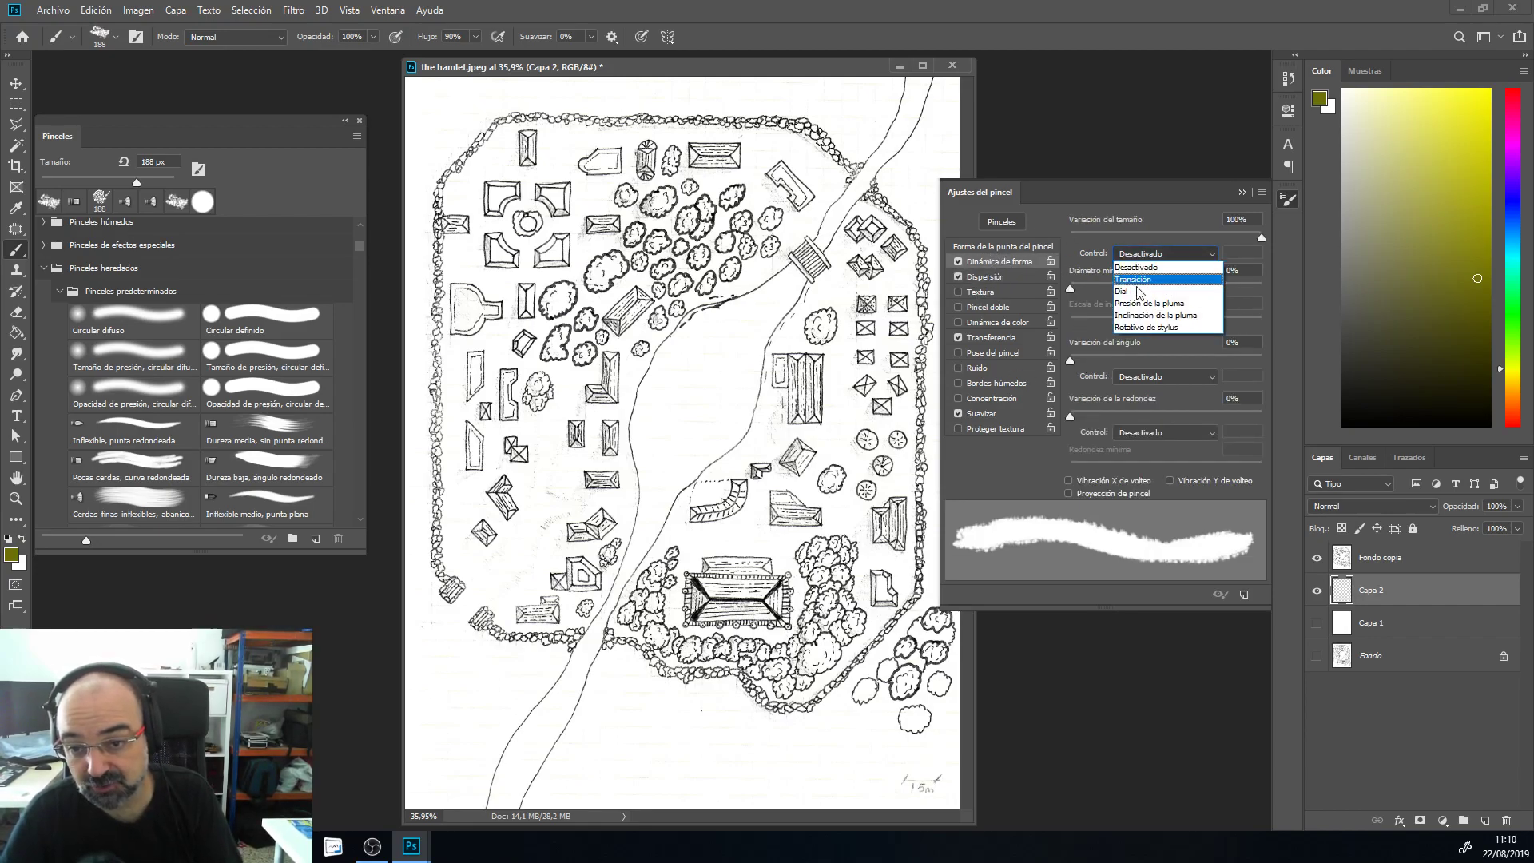
pyautogui.click(1144, 293)
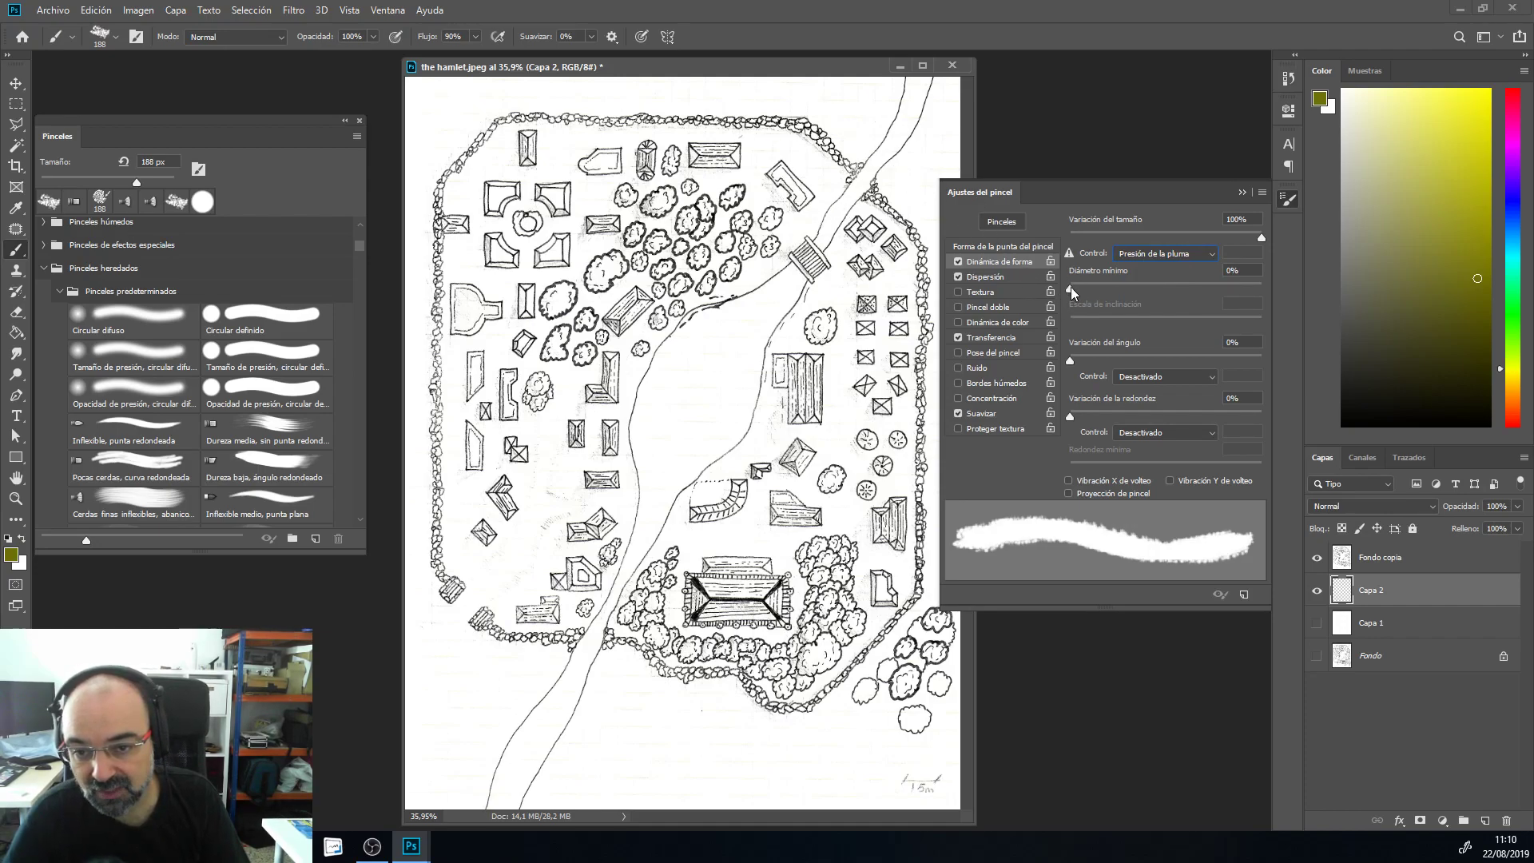
# Step: Set the angle jitter to 11% and turn on brush projection and noise, leaving wet edges off after trying them
pyautogui.moveTo(1071, 357); pyautogui.dragTo(1090, 359)
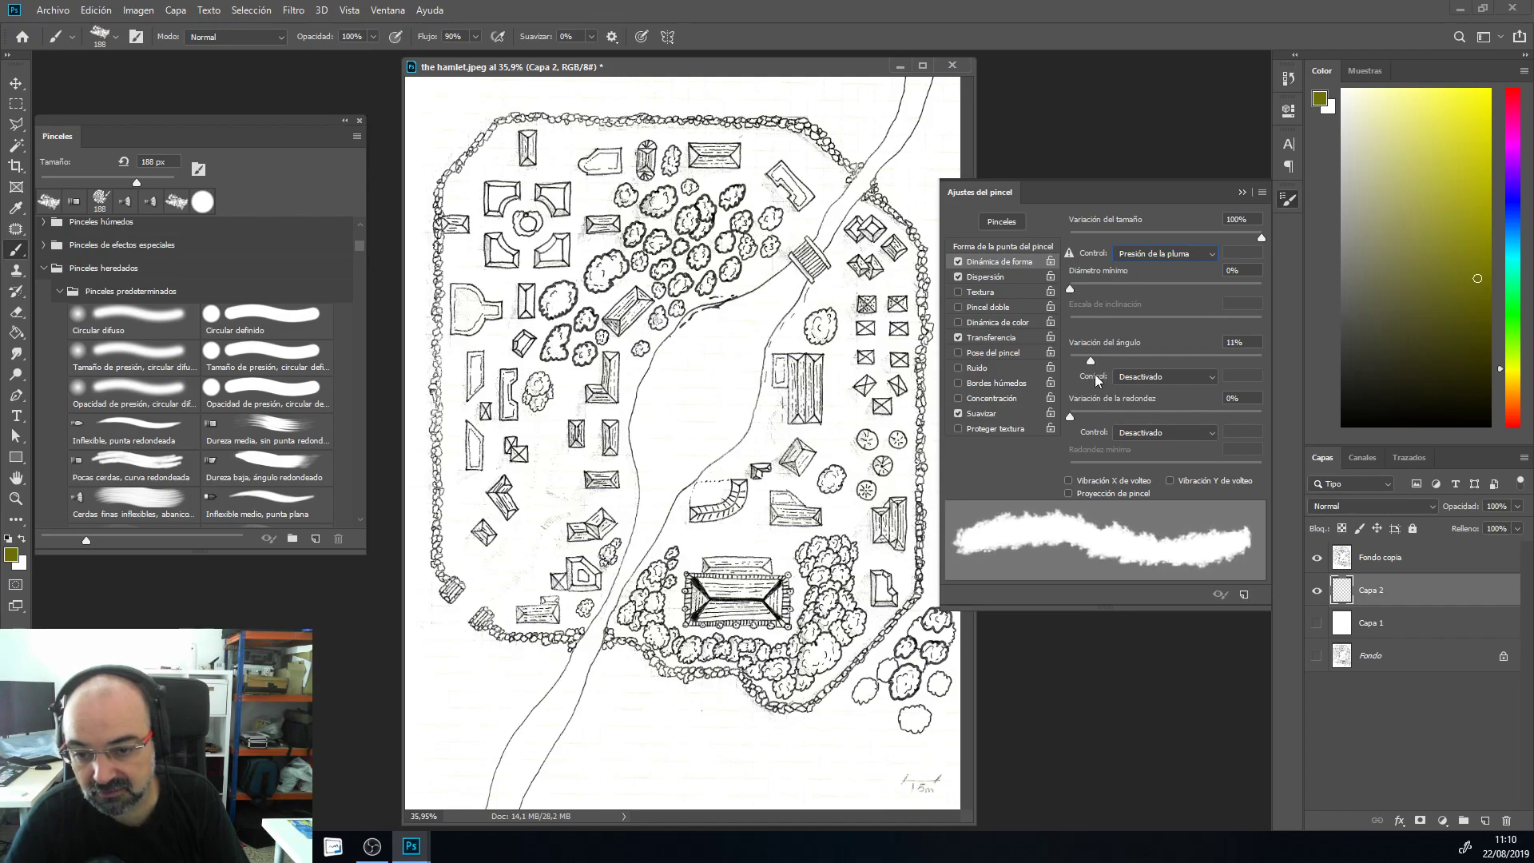
pyautogui.click(1069, 494)
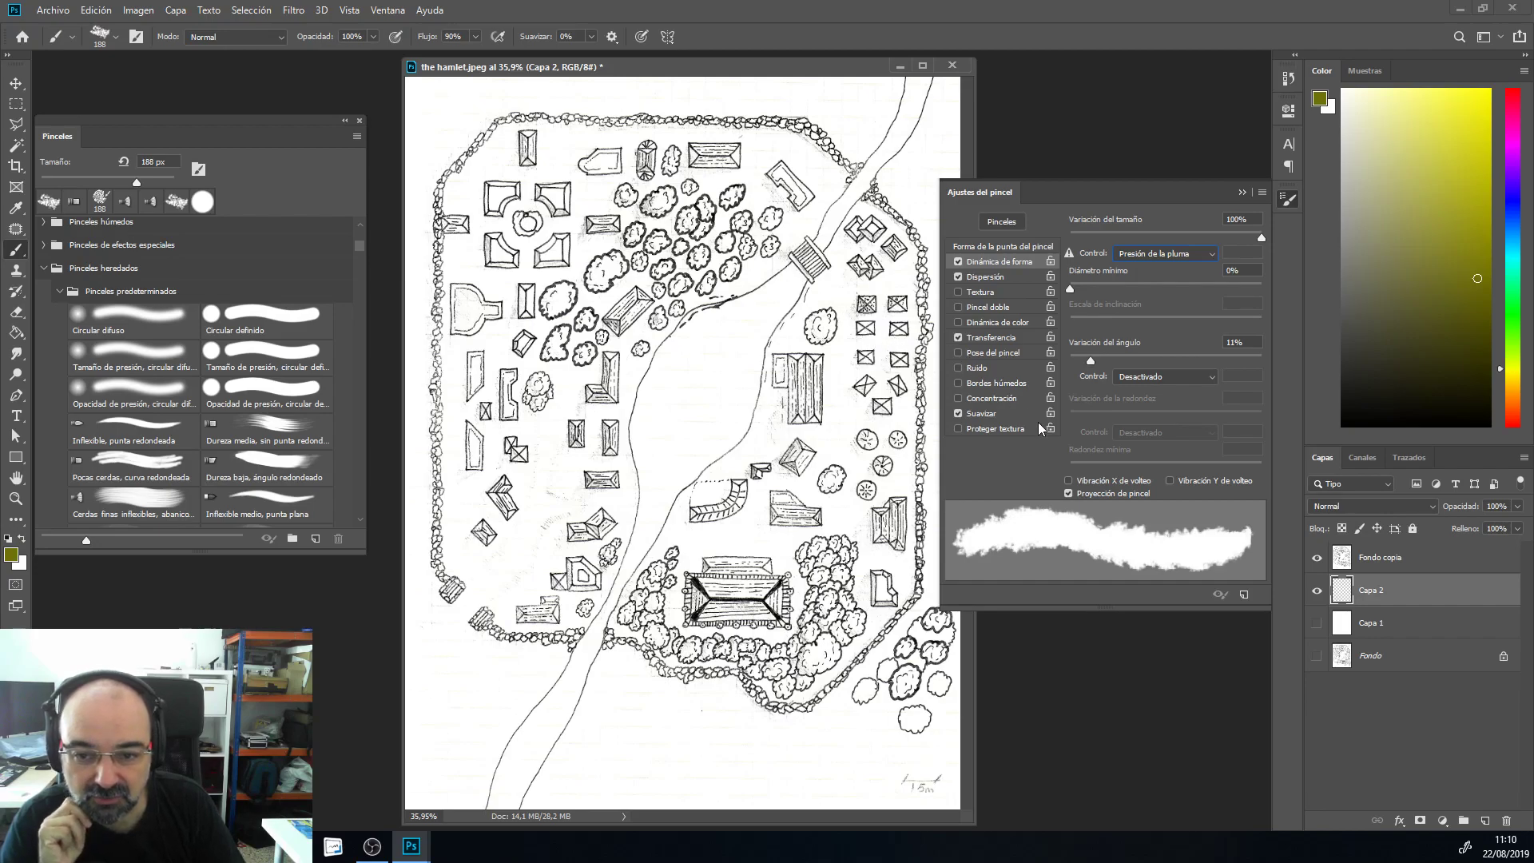
pyautogui.click(982, 385)
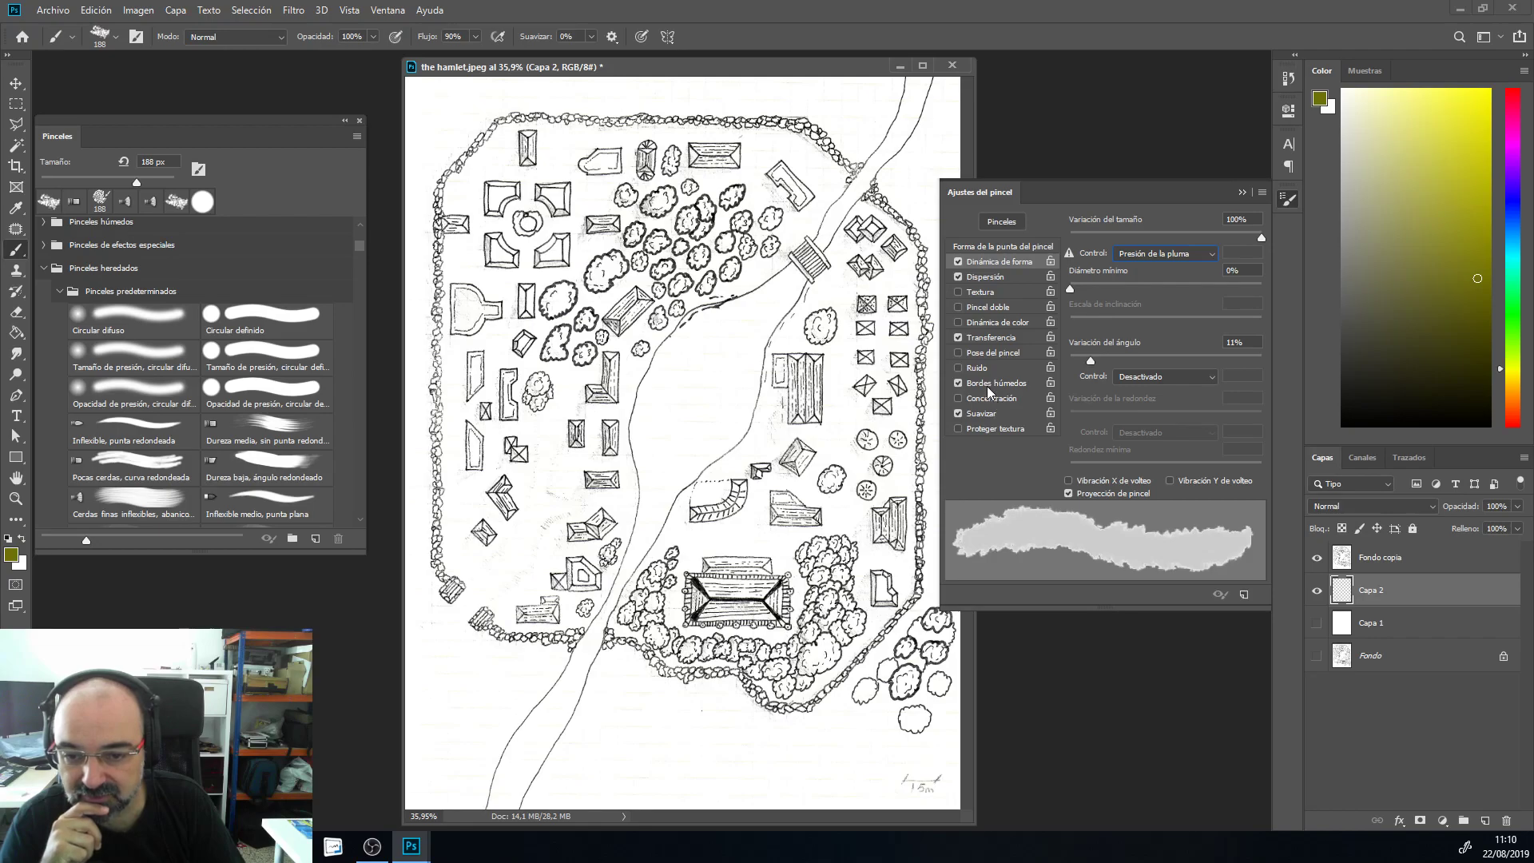
pyautogui.click(988, 385)
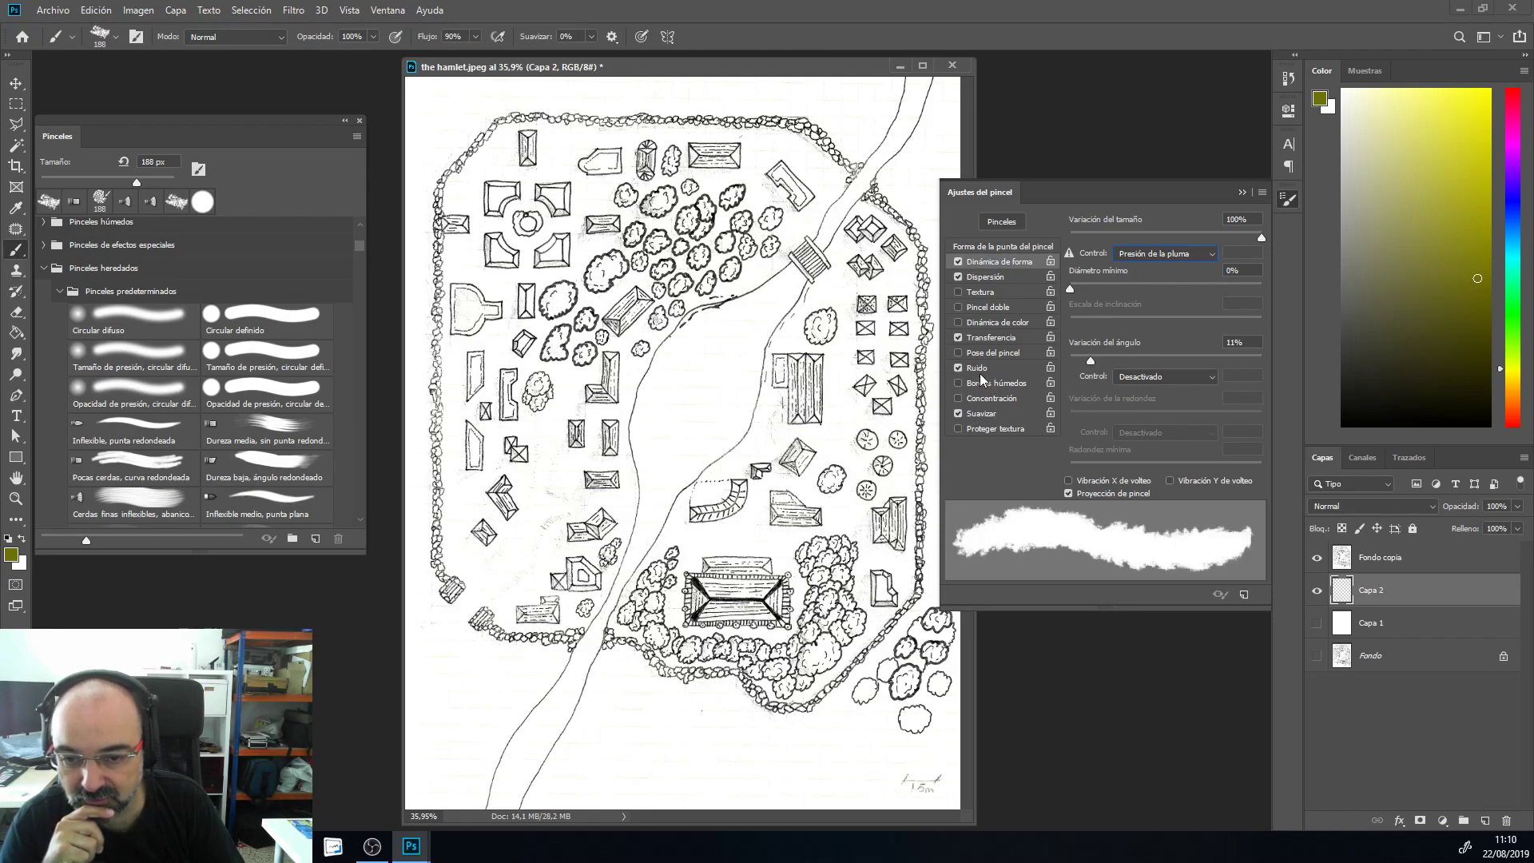
# Step: Test the ragged brush with olive strokes over the hamlet's eastern side, and undo them all
pyautogui.moveTo(871, 297)
pyautogui.mouseDown()
pyautogui.moveTo(835, 357)
pyautogui.moveTo(863, 394)
pyautogui.moveTo(845, 441)
pyautogui.moveTo(803, 431)
pyautogui.moveTo(848, 500)
pyautogui.moveTo(770, 490)
pyautogui.moveTo(827, 557)
pyautogui.moveTo(703, 491)
pyautogui.mouseUp()
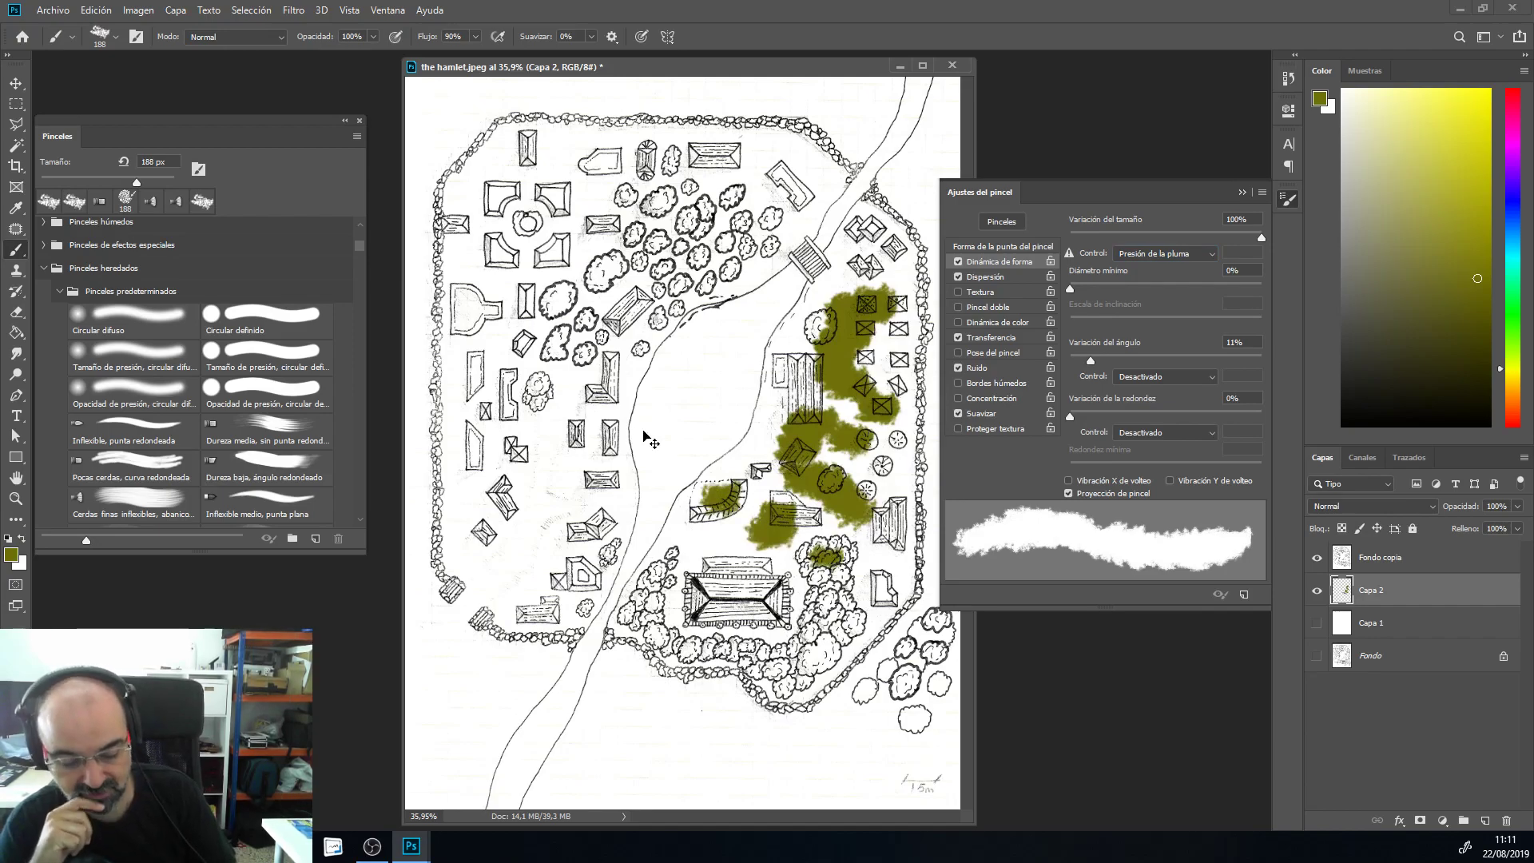
pyautogui.hotkey('ctrl', 'z')
pyautogui.hotkey('ctrl', 'z')
pyautogui.hotkey('ctrl', 'z')
pyautogui.hotkey('ctrl', 'z')
pyautogui.hotkey('ctrl', 'z')
pyautogui.hotkey('ctrl', 'z')
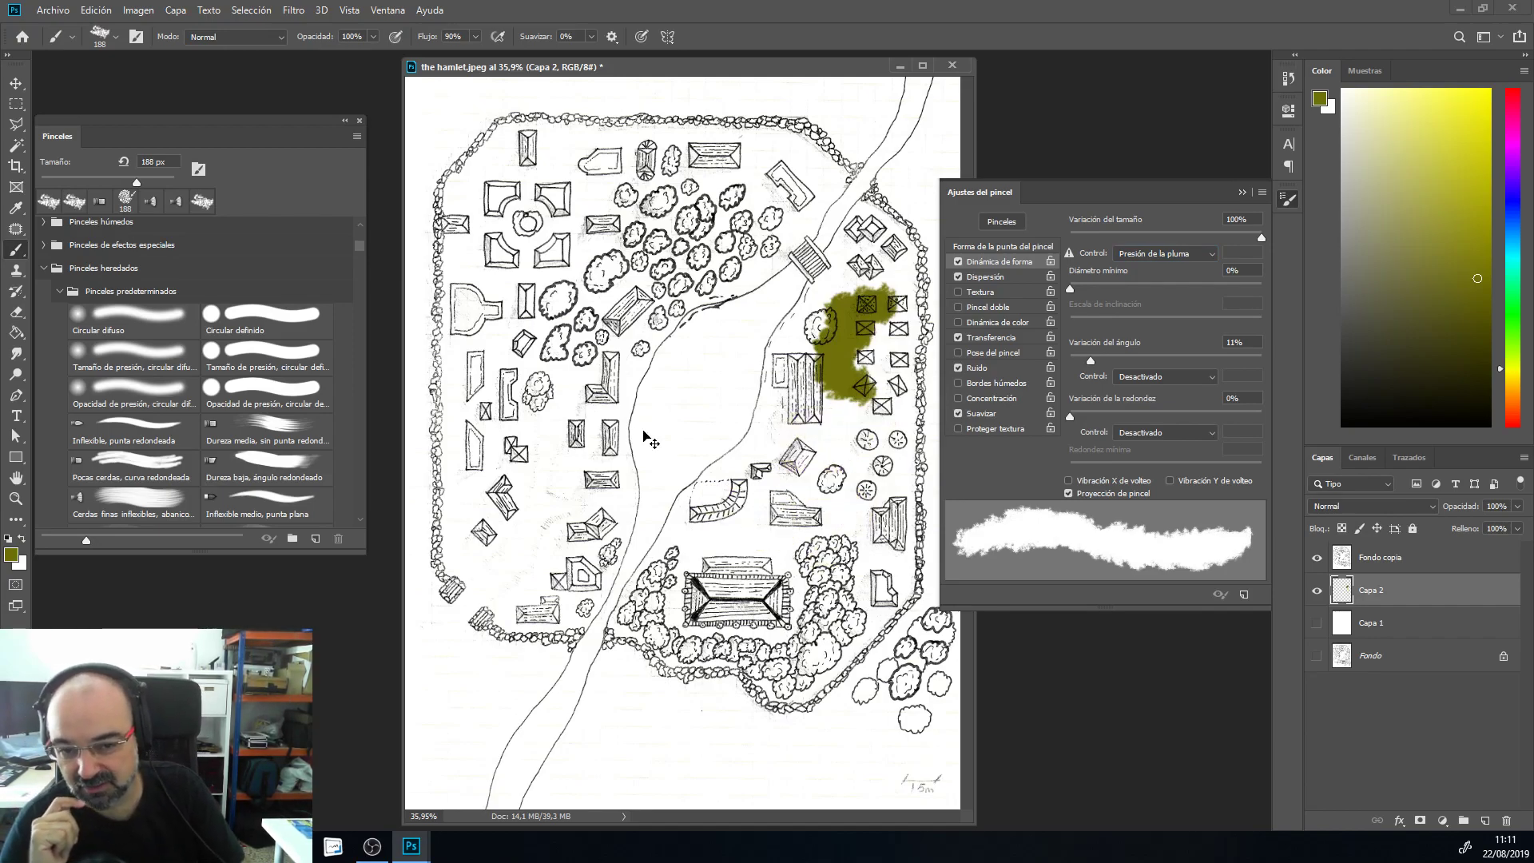
pyautogui.hotkey('ctrl', 'z')
pyautogui.hotkey('ctrl', 'z')
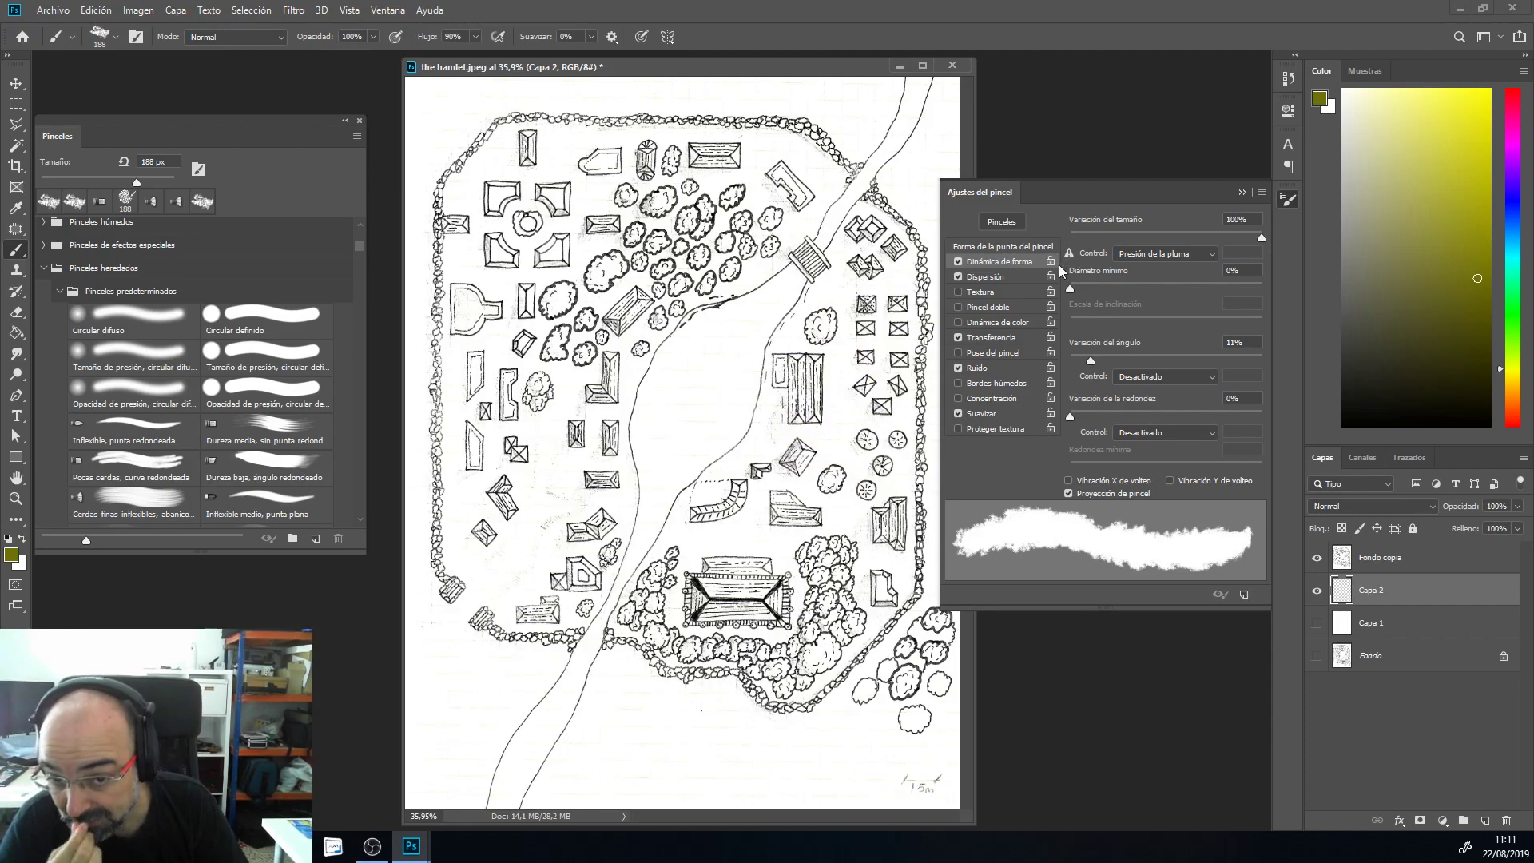
# Step: Turn on colour dynamics for the ragged brush and paint mottled olive over the hamlet's western side
pyautogui.click(1004, 326)
pyautogui.moveTo(779, 154)
pyautogui.mouseDown()
pyautogui.moveTo(667, 204)
pyautogui.moveTo(527, 335)
pyautogui.moveTo(560, 152)
pyautogui.moveTo(631, 149)
pyautogui.moveTo(511, 213)
pyautogui.moveTo(532, 344)
pyautogui.moveTo(631, 216)
pyautogui.moveTo(604, 312)
pyautogui.moveTo(479, 448)
pyautogui.moveTo(520, 559)
pyautogui.moveTo(551, 575)
pyautogui.moveTo(606, 552)
pyautogui.moveTo(552, 588)
pyautogui.mouseUp()
# Step: Set the background colour to dark green #337124 and paint mixed olive-green patches over the hamlet's north, east and southwest
pyautogui.click(20, 563)
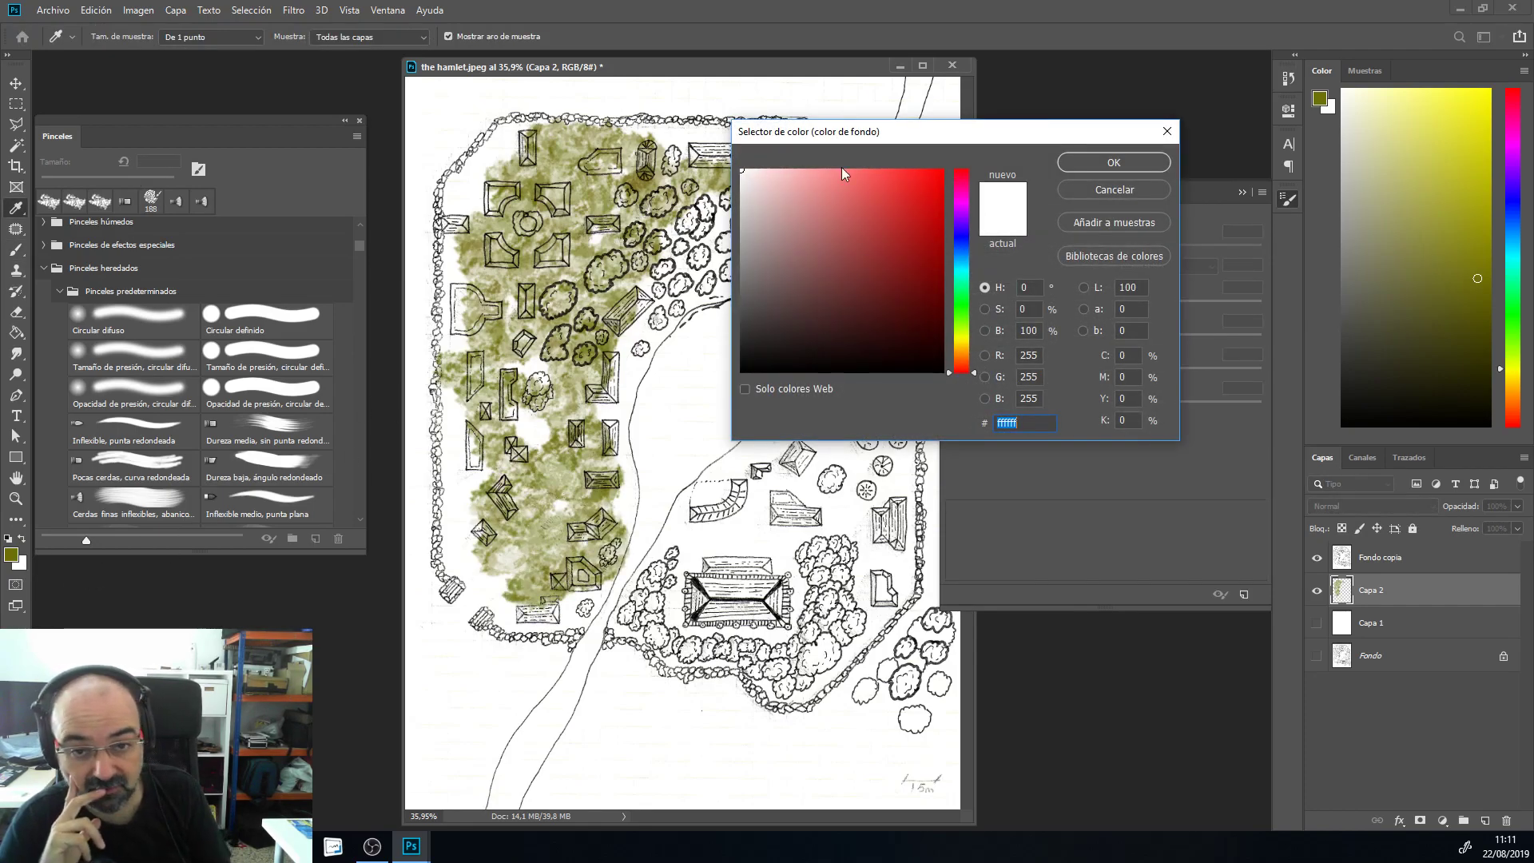
pyautogui.click(962, 311)
pyautogui.click(837, 218)
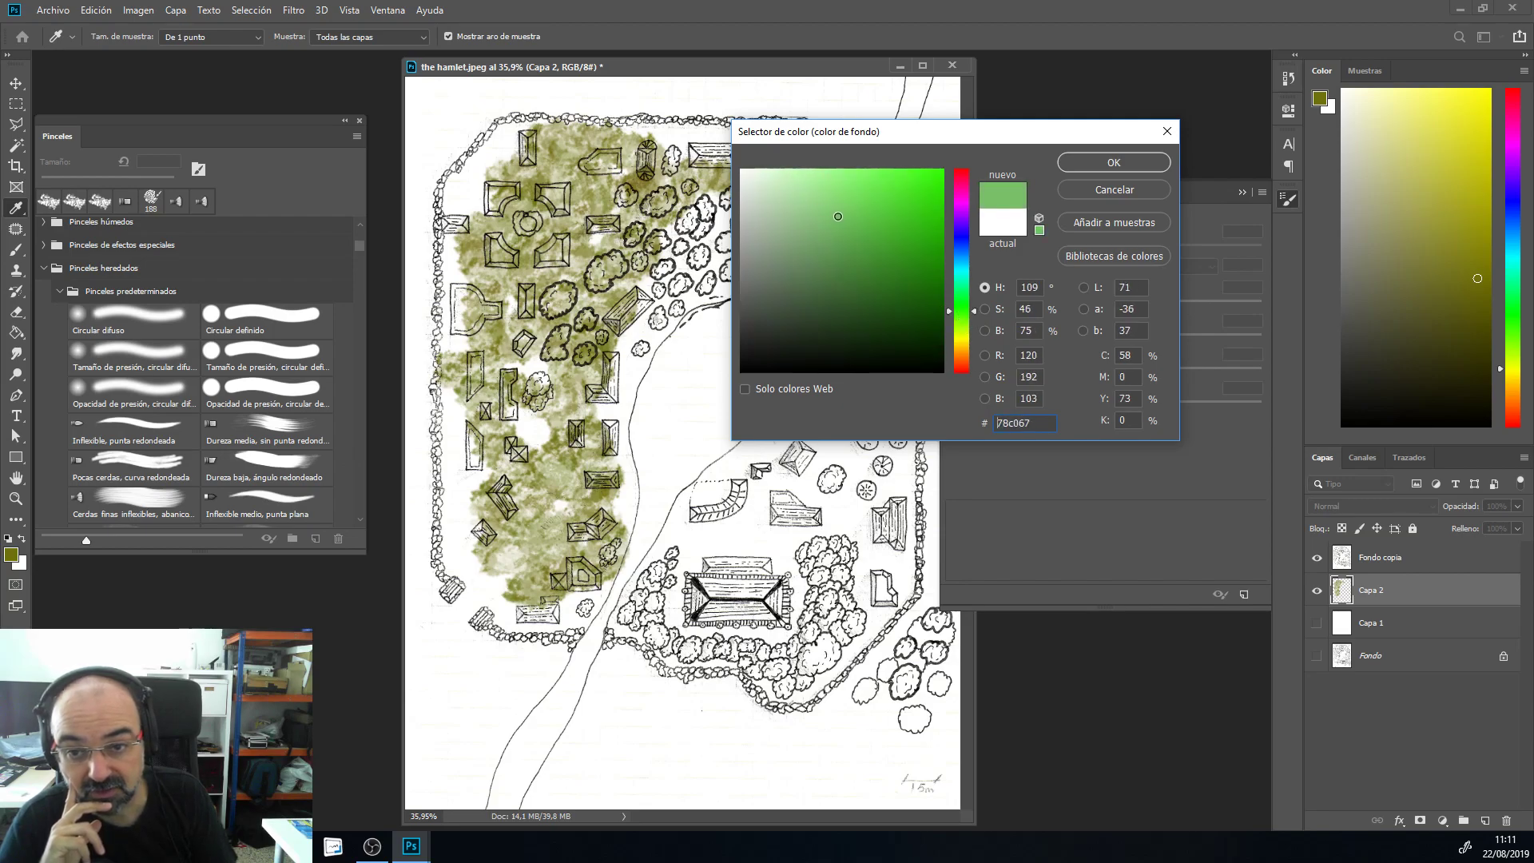
pyautogui.moveTo(842, 215)
pyautogui.mouseDown()
pyautogui.moveTo(816, 274)
pyautogui.moveTo(838, 315)
pyautogui.moveTo(807, 312)
pyautogui.moveTo(878, 282)
pyautogui.mouseUp()
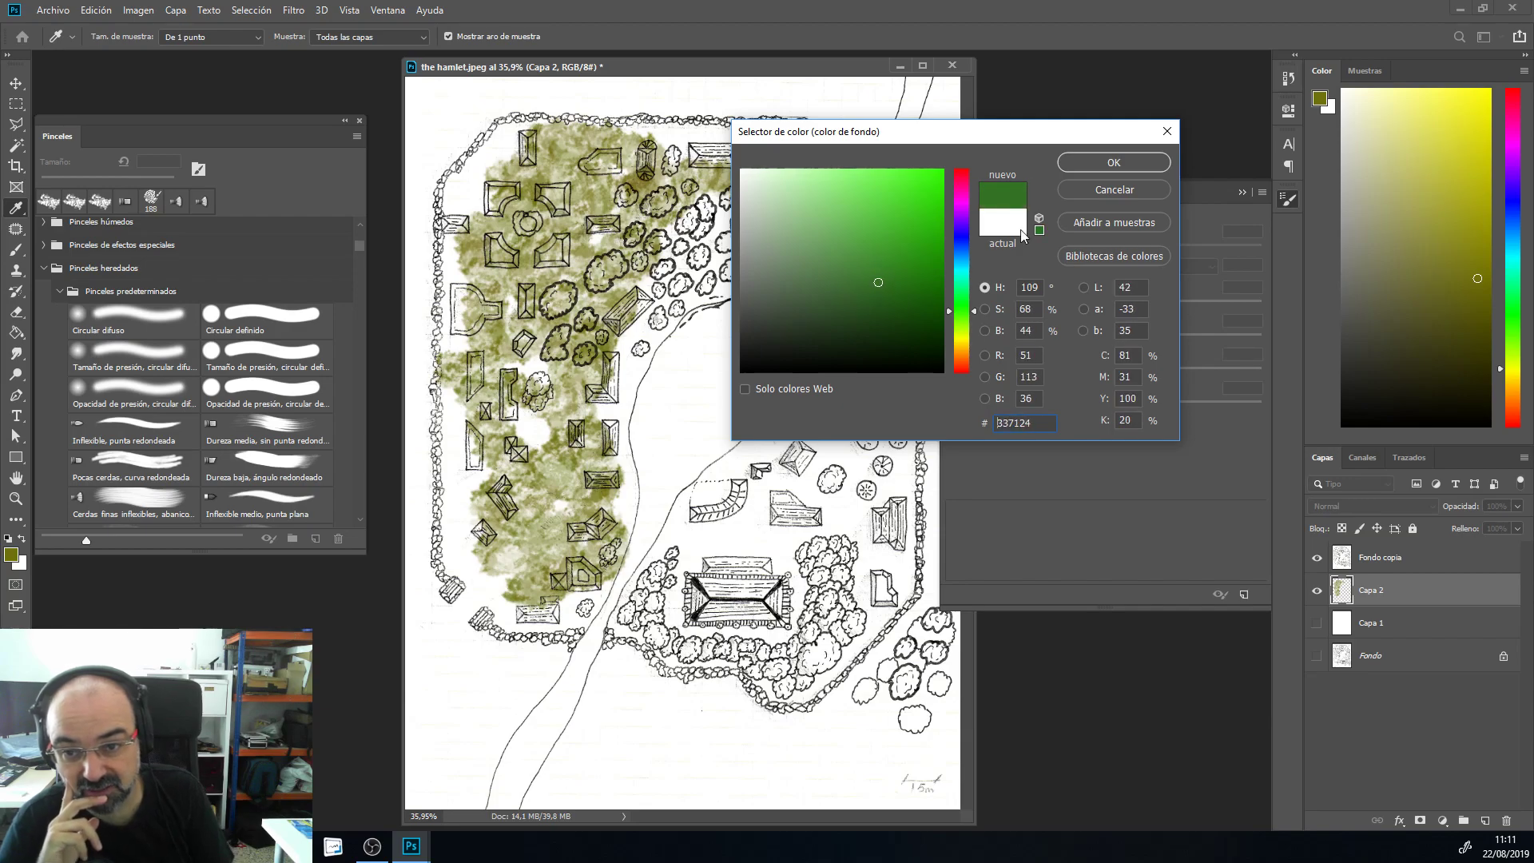
pyautogui.click(1086, 167)
pyautogui.moveTo(765, 145)
pyautogui.mouseDown()
pyautogui.moveTo(723, 171)
pyautogui.moveTo(711, 255)
pyautogui.moveTo(631, 278)
pyautogui.moveTo(588, 268)
pyautogui.moveTo(581, 159)
pyautogui.moveTo(527, 272)
pyautogui.moveTo(609, 189)
pyautogui.moveTo(631, 148)
pyautogui.moveTo(615, 132)
pyautogui.moveTo(540, 202)
pyautogui.moveTo(537, 153)
pyautogui.moveTo(464, 187)
pyautogui.moveTo(494, 300)
pyautogui.moveTo(460, 460)
pyautogui.moveTo(515, 342)
pyautogui.mouseUp()
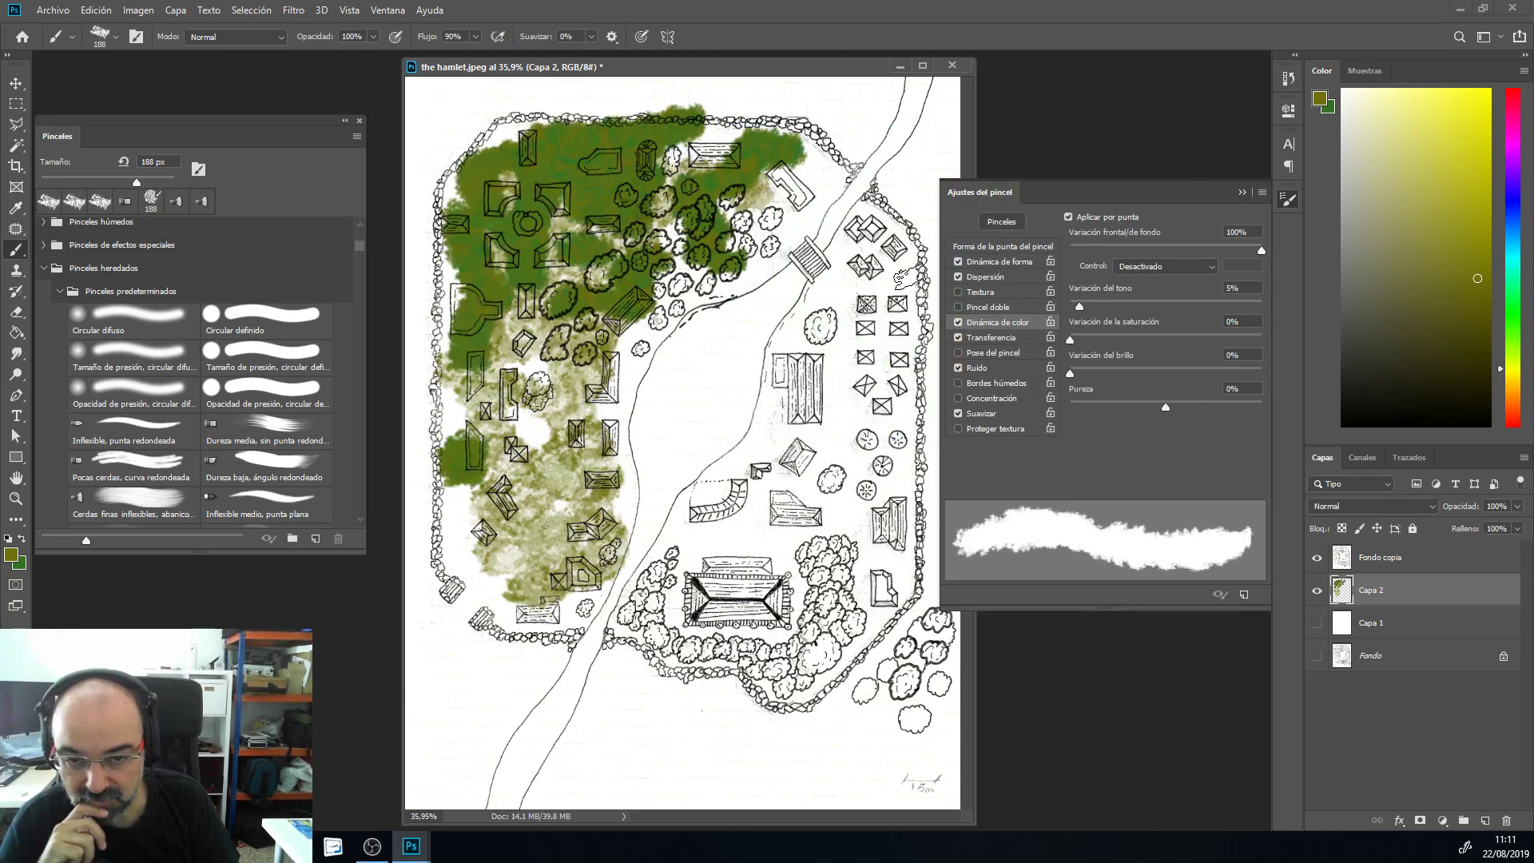
pyautogui.moveTo(850, 227)
pyautogui.mouseDown()
pyautogui.moveTo(892, 287)
pyautogui.moveTo(855, 320)
pyautogui.moveTo(856, 385)
pyautogui.moveTo(727, 571)
pyautogui.moveTo(838, 500)
pyautogui.moveTo(793, 536)
pyautogui.moveTo(707, 575)
pyautogui.moveTo(695, 599)
pyautogui.moveTo(654, 549)
pyautogui.moveTo(637, 599)
pyautogui.moveTo(592, 579)
pyautogui.moveTo(523, 610)
pyautogui.moveTo(461, 536)
pyautogui.moveTo(467, 503)
pyautogui.mouseUp()
# Step: Enlarge the brush to 466 px and cover the map out to its edges with mixed olive and green, except the central river gap
pyautogui.rightClick(602, 510)
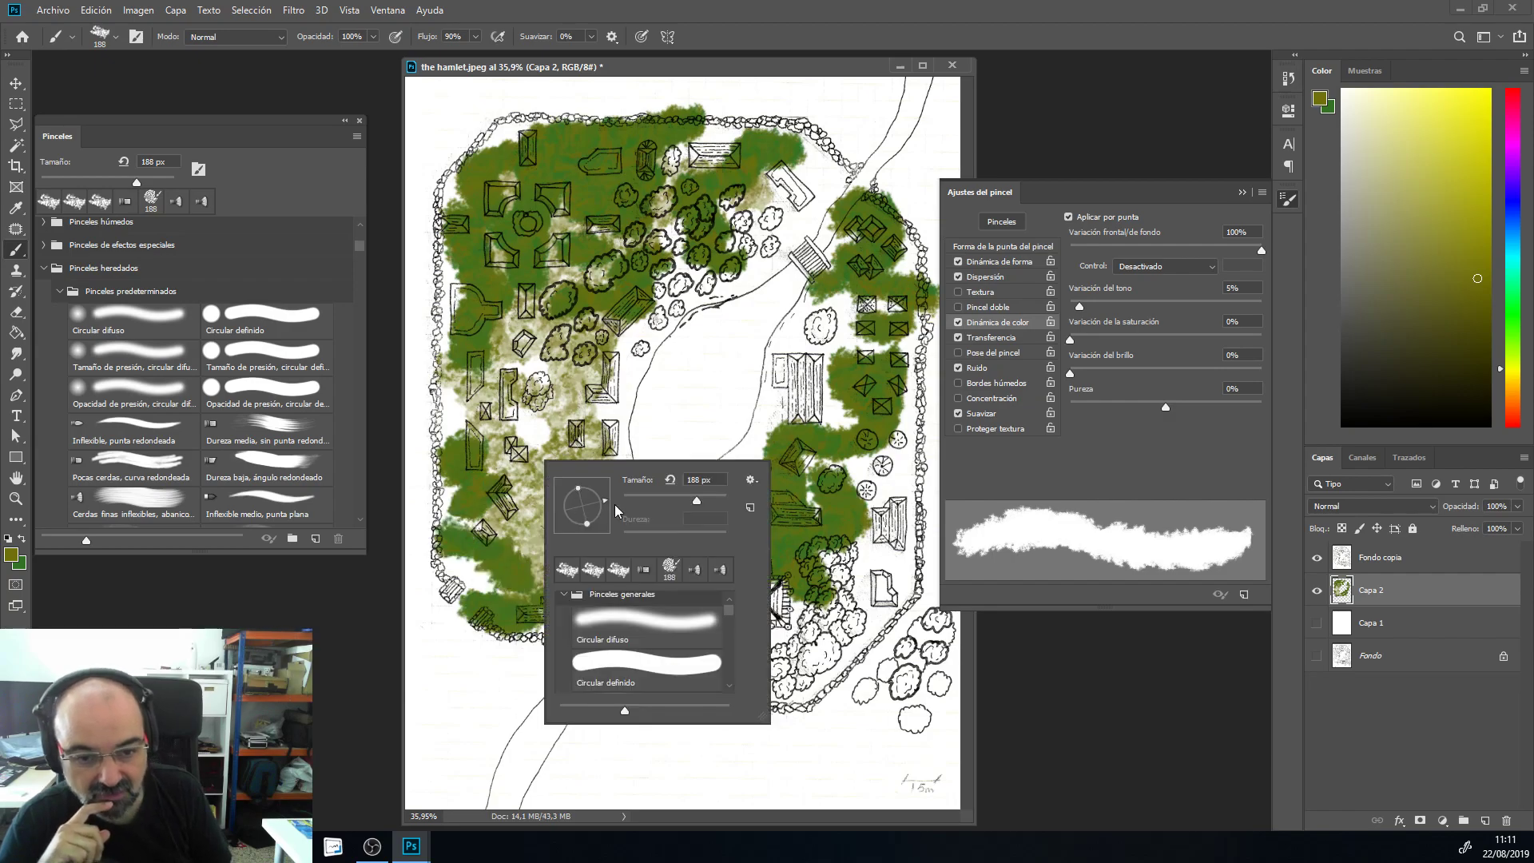
pyautogui.moveTo(713, 503); pyautogui.dragTo(717, 503)
pyautogui.press('Return')
pyautogui.moveTo(491, 465)
pyautogui.mouseDown()
pyautogui.moveTo(559, 391)
pyautogui.moveTo(591, 256)
pyautogui.moveTo(649, 190)
pyautogui.moveTo(735, 135)
pyautogui.moveTo(631, 99)
pyautogui.moveTo(479, 160)
pyautogui.moveTo(456, 312)
pyautogui.moveTo(463, 408)
pyautogui.moveTo(607, 384)
pyautogui.moveTo(669, 256)
pyautogui.moveTo(790, 184)
pyautogui.moveTo(652, 258)
pyautogui.moveTo(728, 218)
pyautogui.moveTo(759, 232)
pyautogui.moveTo(622, 371)
pyautogui.moveTo(609, 467)
pyautogui.moveTo(563, 551)
pyautogui.moveTo(473, 581)
pyautogui.moveTo(459, 532)
pyautogui.moveTo(559, 607)
pyautogui.moveTo(663, 631)
pyautogui.moveTo(575, 647)
pyautogui.moveTo(799, 655)
pyautogui.moveTo(846, 631)
pyautogui.moveTo(887, 551)
pyautogui.moveTo(643, 733)
pyautogui.moveTo(575, 695)
pyautogui.moveTo(495, 767)
pyautogui.moveTo(903, 795)
pyautogui.moveTo(919, 667)
pyautogui.moveTo(895, 743)
pyautogui.moveTo(807, 787)
pyautogui.moveTo(607, 811)
pyautogui.moveTo(527, 699)
pyautogui.moveTo(420, 631)
pyautogui.moveTo(432, 591)
pyautogui.moveTo(547, 723)
pyautogui.moveTo(604, 345)
pyautogui.moveTo(767, 463)
pyautogui.moveTo(775, 399)
pyautogui.moveTo(835, 312)
pyautogui.moveTo(850, 479)
pyautogui.moveTo(787, 703)
pyautogui.moveTo(810, 456)
pyautogui.moveTo(781, 622)
pyautogui.moveTo(790, 472)
pyautogui.moveTo(879, 494)
pyautogui.mouseUp()
pyautogui.moveTo(872, 431)
pyautogui.mouseDown()
pyautogui.moveTo(890, 404)
pyautogui.moveTo(914, 451)
pyautogui.moveTo(920, 439)
pyautogui.moveTo(902, 209)
pyautogui.moveTo(894, 275)
pyautogui.moveTo(920, 139)
pyautogui.moveTo(914, 116)
pyautogui.moveTo(894, 164)
pyautogui.moveTo(832, 92)
pyautogui.moveTo(908, 98)
pyautogui.moveTo(933, 80)
pyautogui.mouseUp()
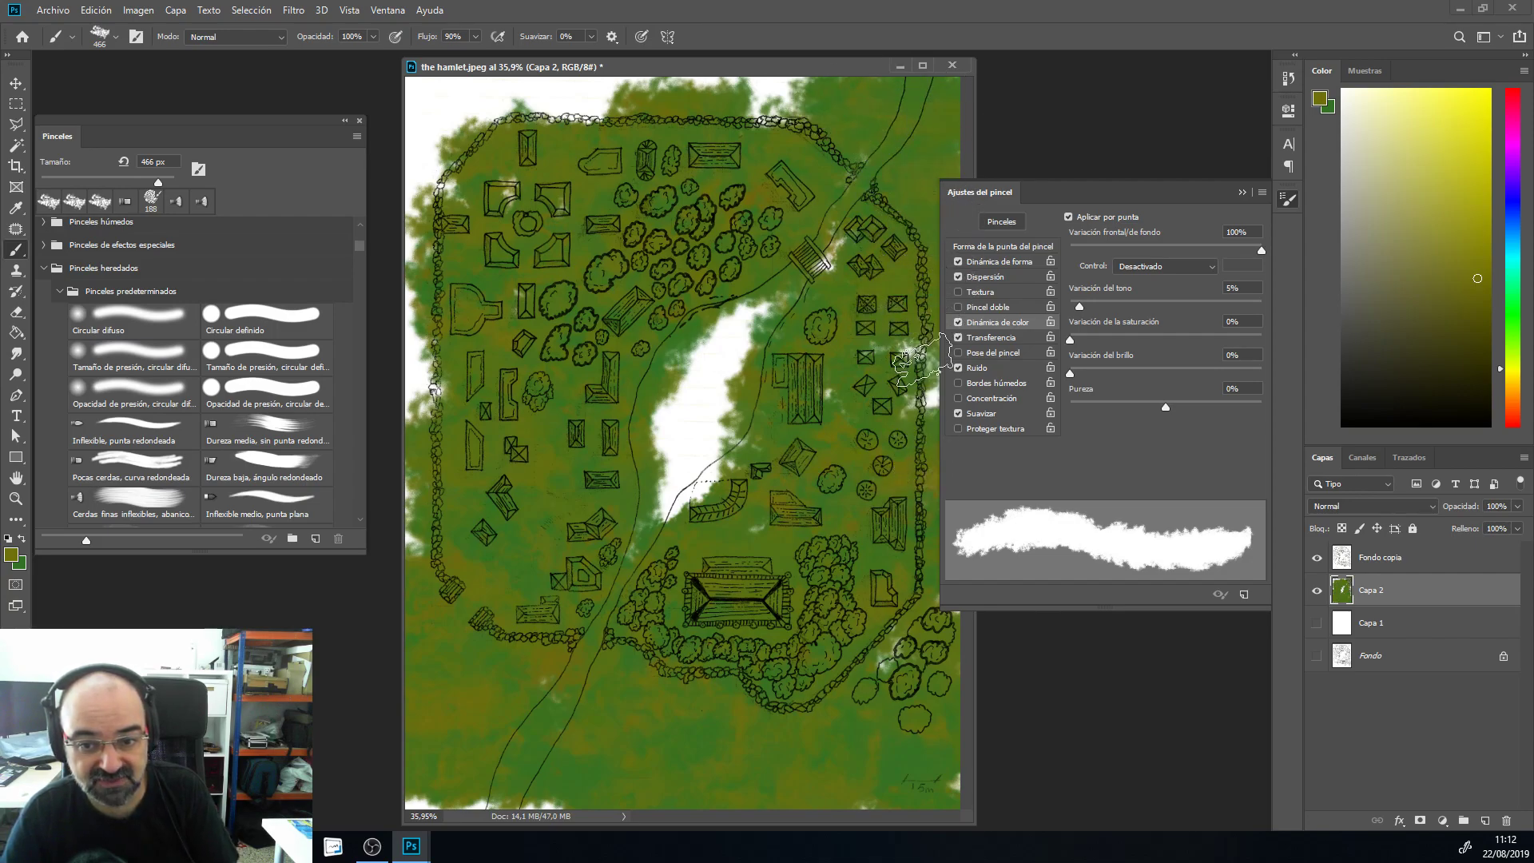
pyautogui.moveTo(735, 104)
pyautogui.mouseDown()
pyautogui.moveTo(468, 110)
pyautogui.moveTo(448, 184)
pyautogui.moveTo(455, 383)
pyautogui.moveTo(424, 395)
pyautogui.moveTo(419, 200)
pyautogui.mouseUp()
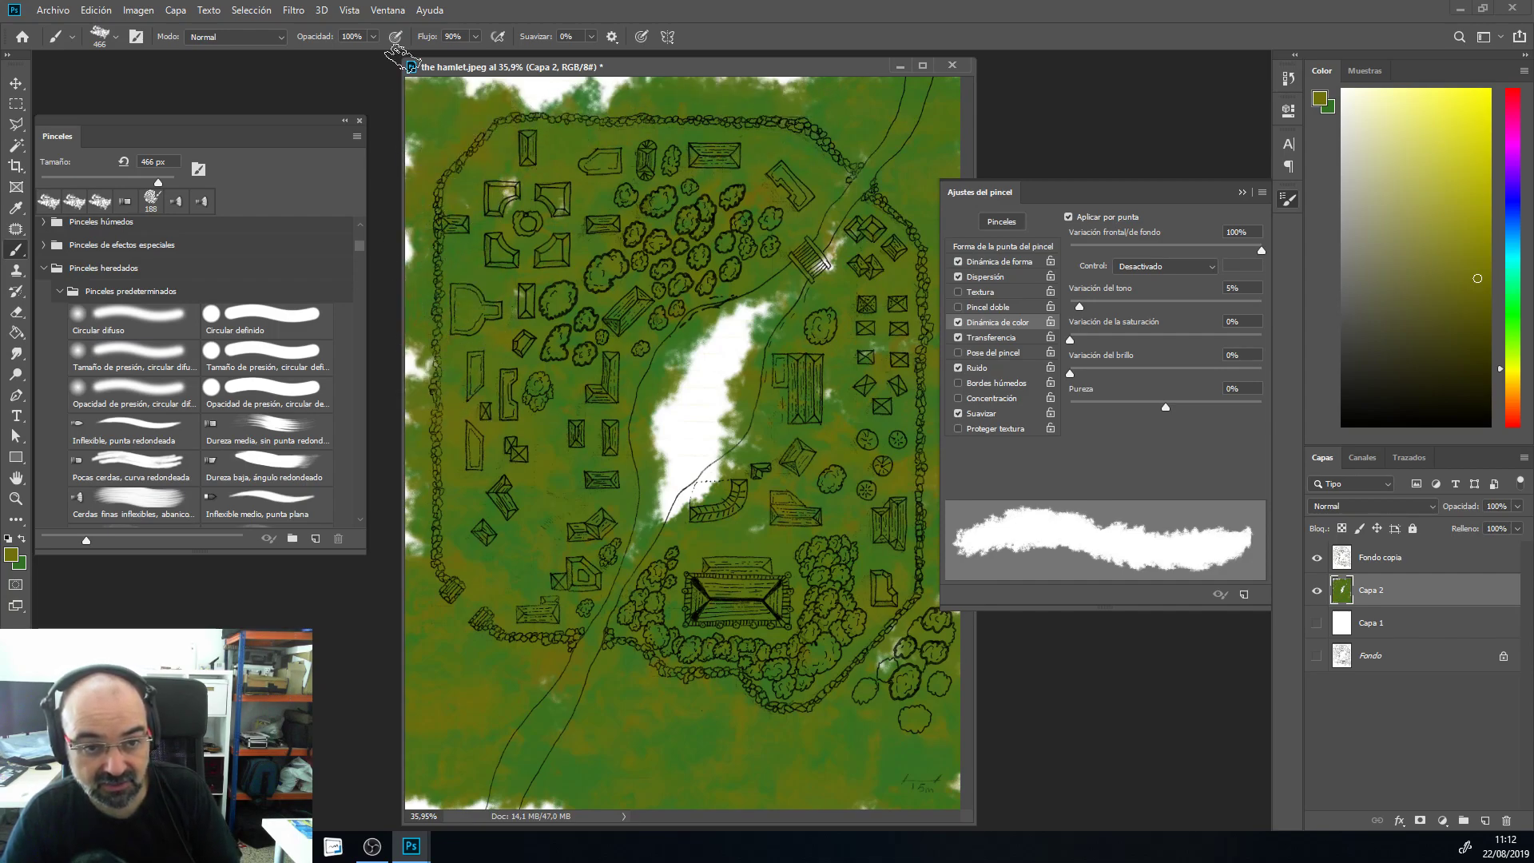
pyautogui.moveTo(600, 104)
pyautogui.mouseDown()
pyautogui.moveTo(467, 100)
pyautogui.moveTo(426, 133)
pyautogui.mouseUp()
pyautogui.moveTo(455, 342)
pyautogui.mouseDown()
pyautogui.moveTo(436, 479)
pyautogui.moveTo(454, 608)
pyautogui.mouseUp()
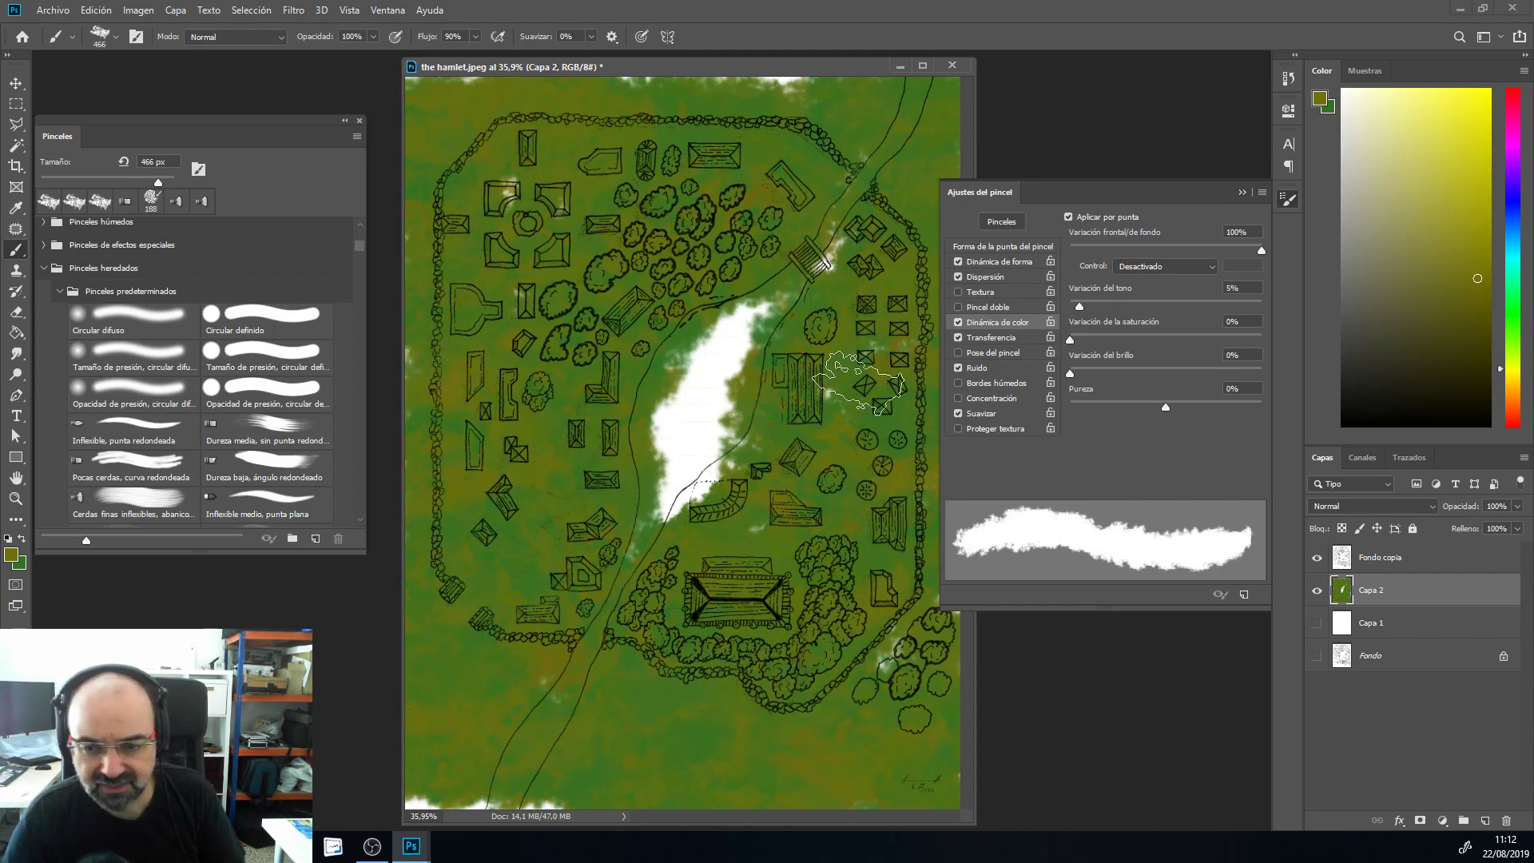
# Step: Try a higher hue jitter with strokes over the eastern hamlet, and return the jitter to 5%
pyautogui.moveTo(1081, 308); pyautogui.dragTo(1133, 309)
pyautogui.moveTo(870, 333)
pyautogui.mouseDown()
pyautogui.moveTo(826, 434)
pyautogui.moveTo(868, 518)
pyautogui.moveTo(720, 686)
pyautogui.moveTo(660, 727)
pyautogui.mouseUp()
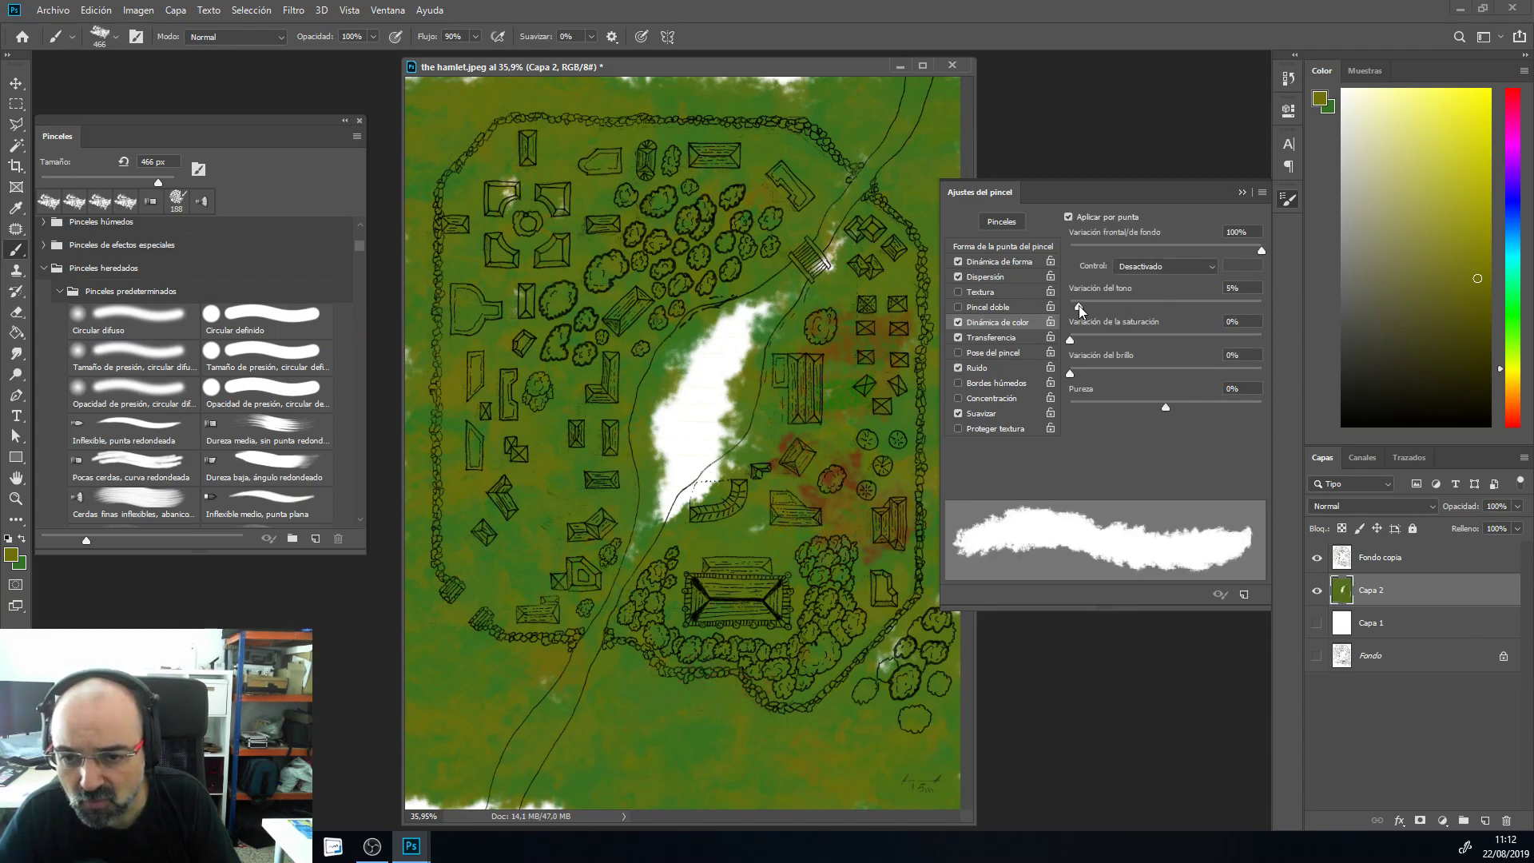
# Step: Set the saturation jitter to 13% and turn on texture for the brush
pyautogui.moveTo(1070, 340); pyautogui.dragTo(1095, 341)
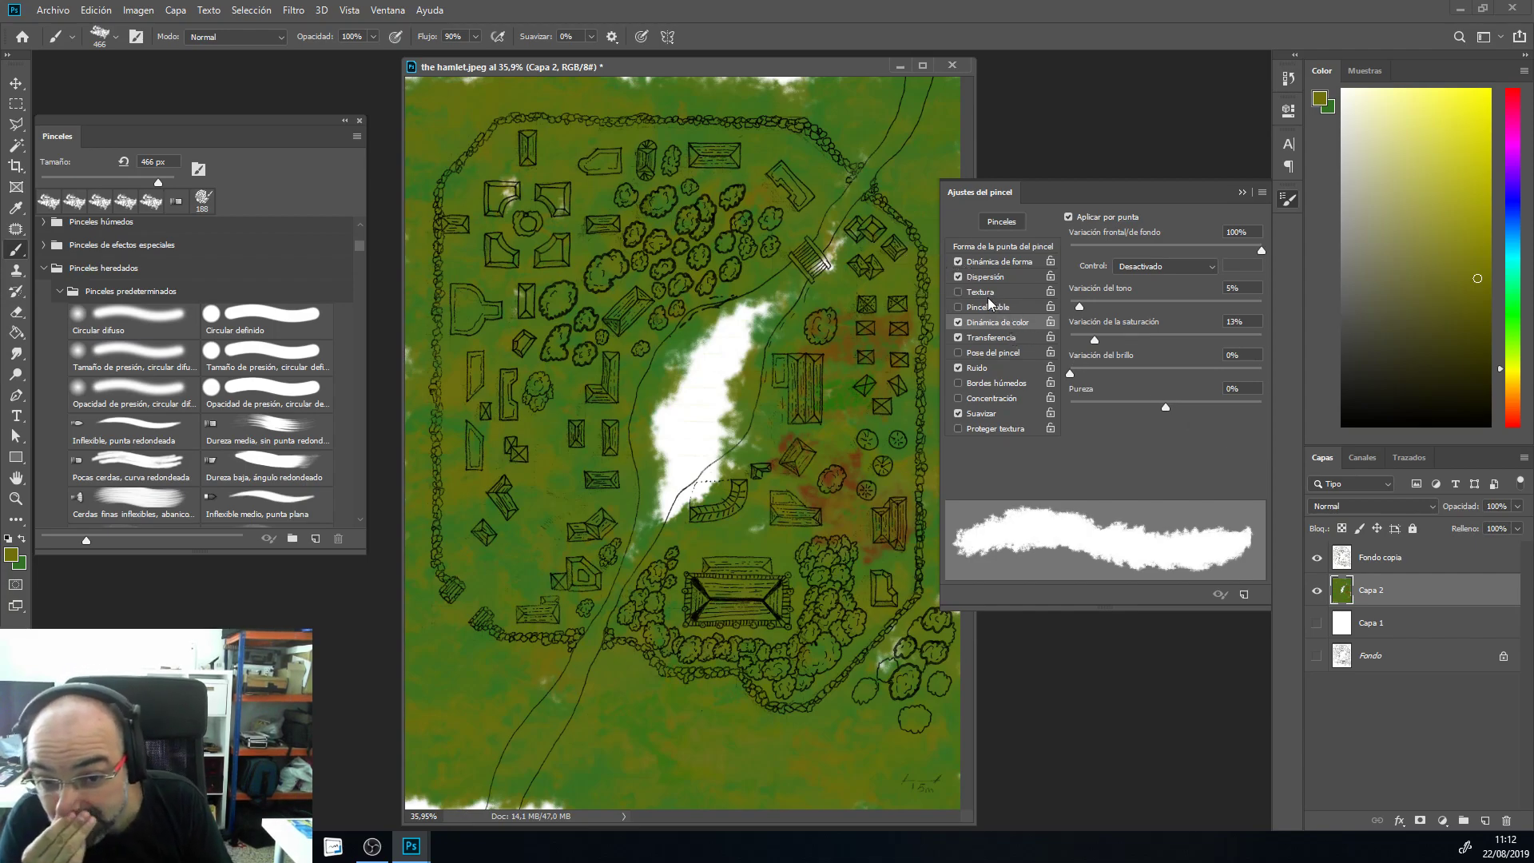
pyautogui.click(978, 293)
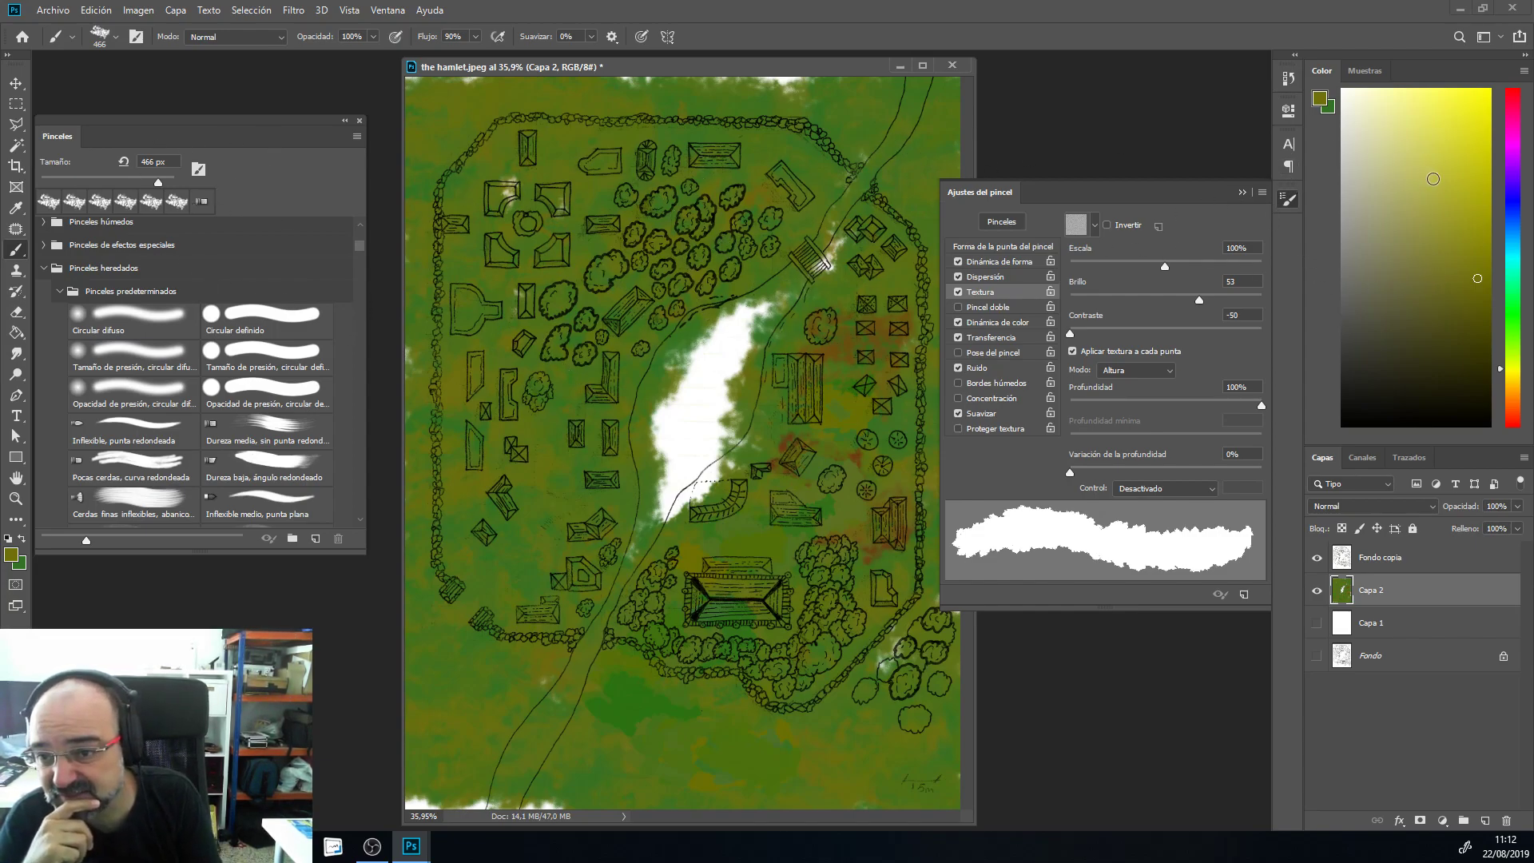
# Step: Choose a bright yellowish green as the foreground colour and dab it over the northwestern hamlet
pyautogui.click(1511, 317)
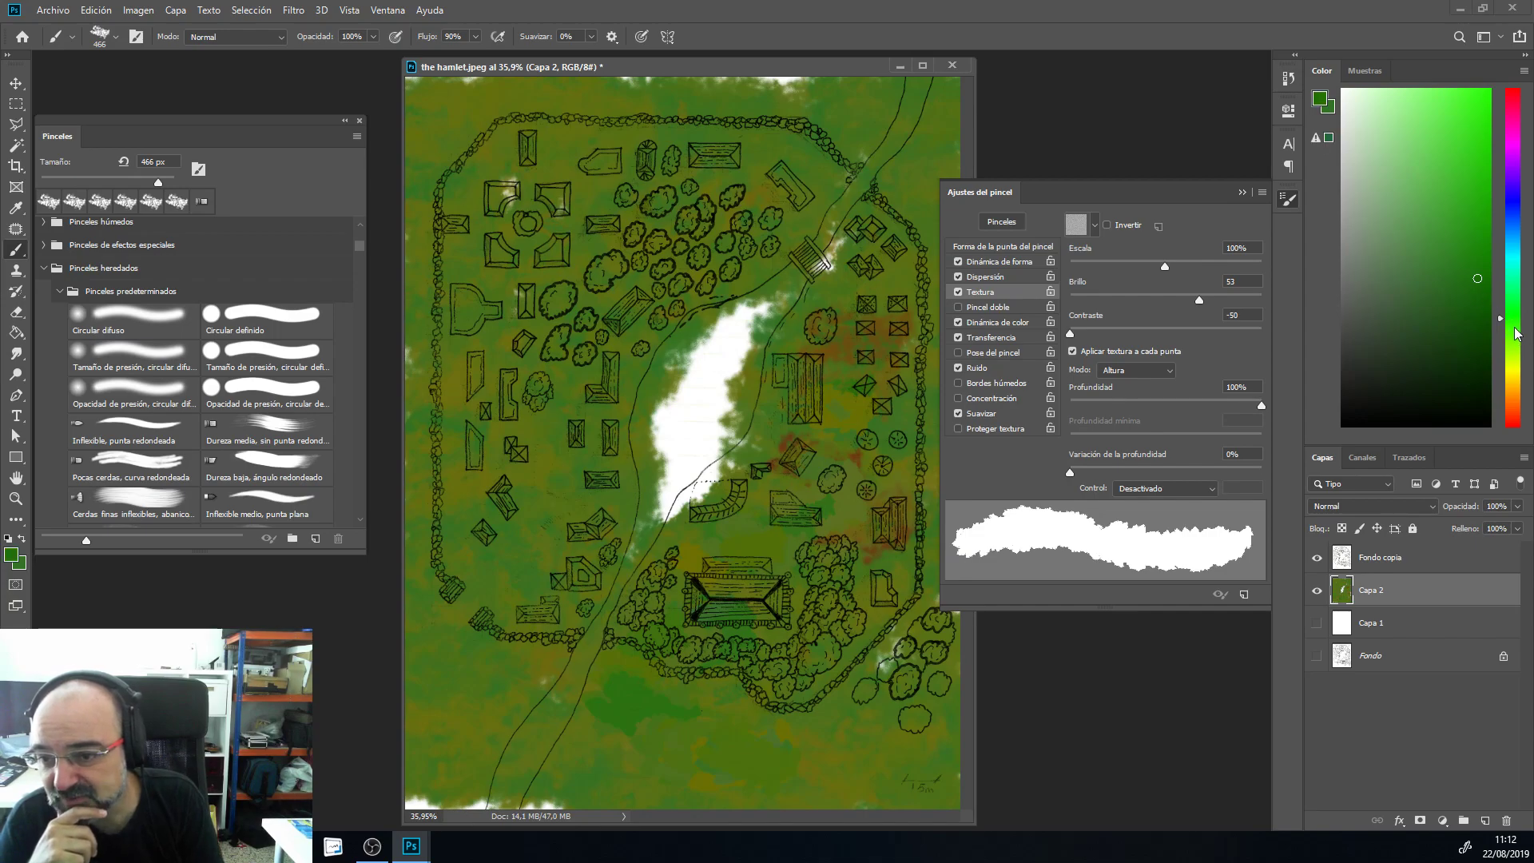
pyautogui.moveTo(1513, 336); pyautogui.dragTo(1513, 342)
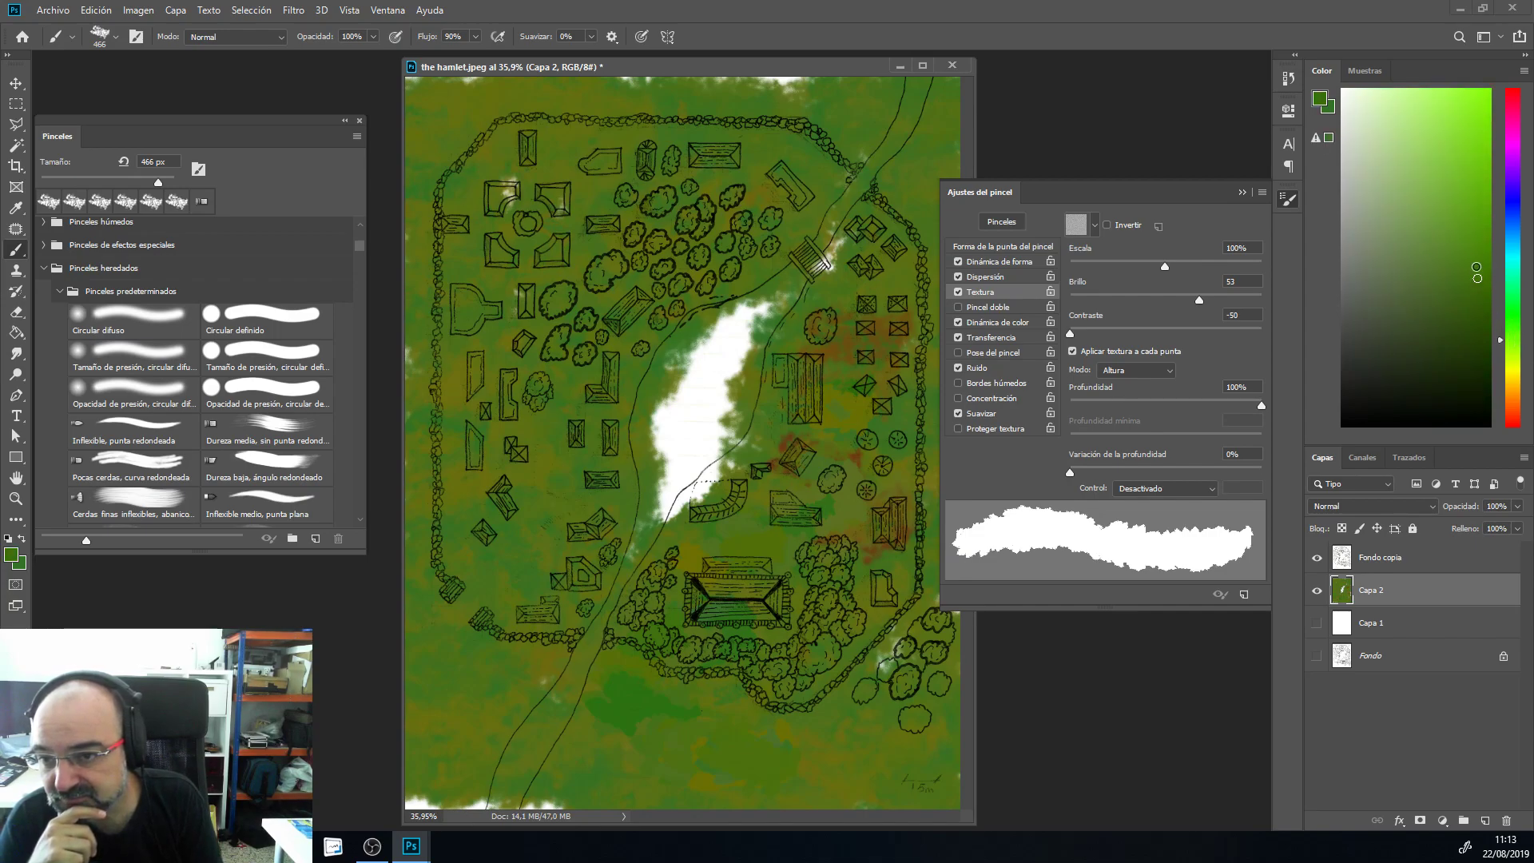
pyautogui.click(643, 127)
pyautogui.click(501, 256)
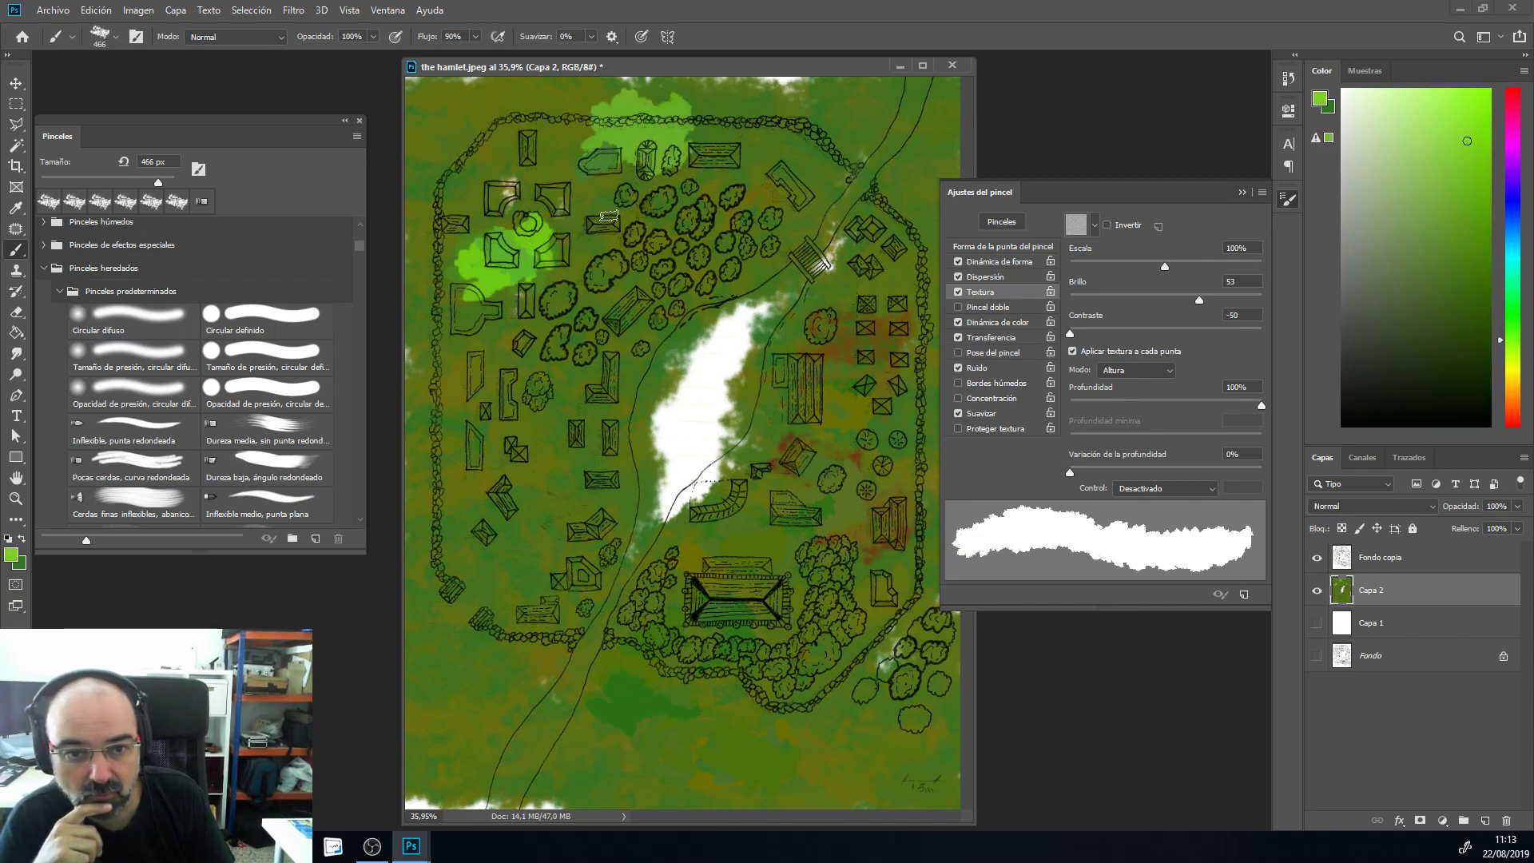
pyautogui.click(612, 208)
pyautogui.click(566, 297)
pyautogui.click(512, 339)
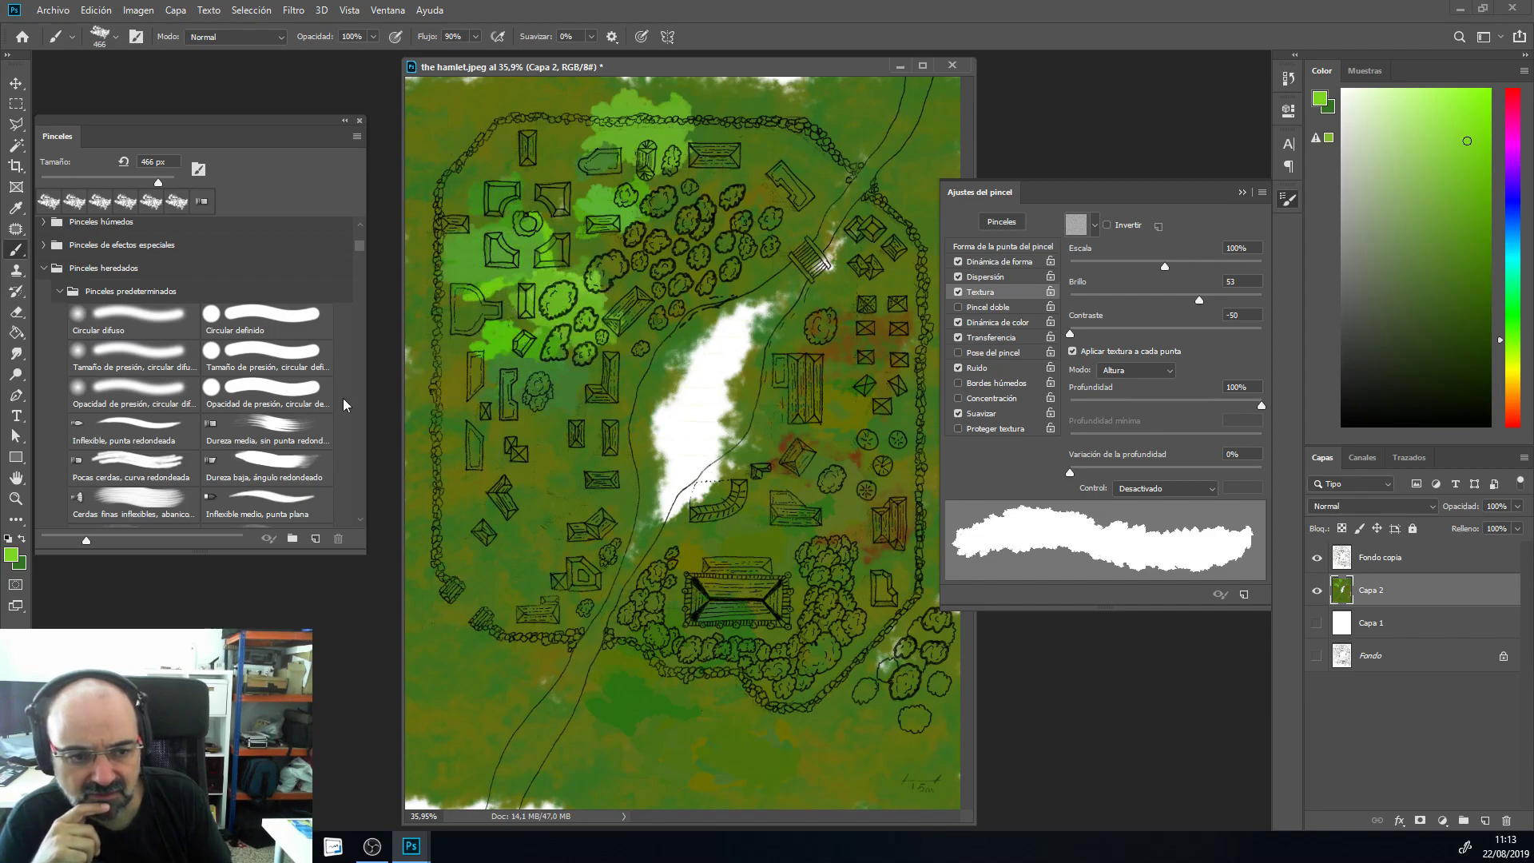
# Step: Swap the bright green to the background colour and paint the western half in light greens and tan
pyautogui.click(22, 540)
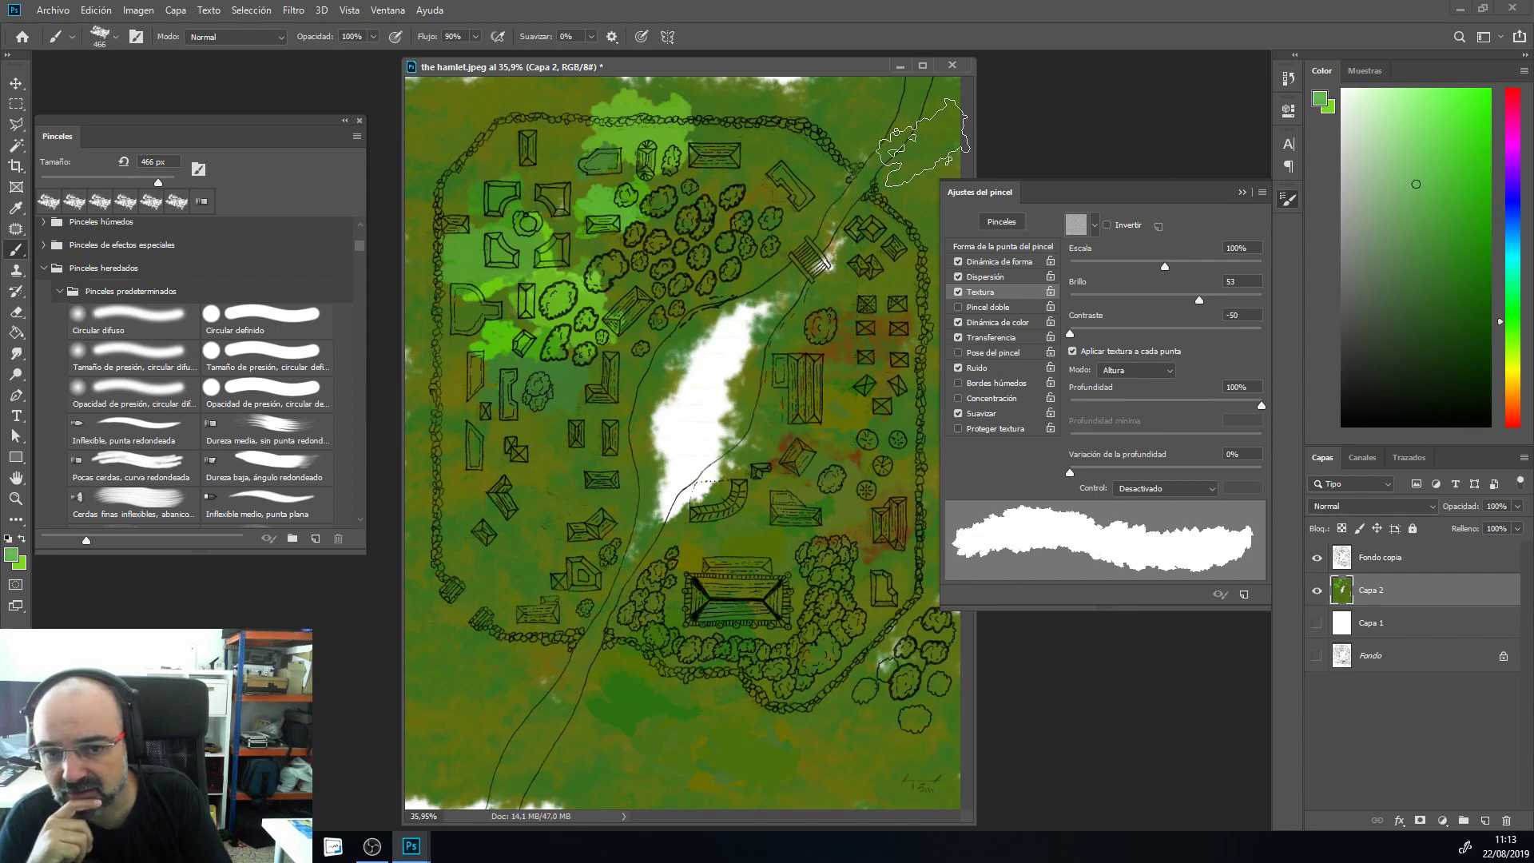
pyautogui.moveTo(803, 175)
pyautogui.mouseDown()
pyautogui.moveTo(631, 240)
pyautogui.moveTo(559, 344)
pyautogui.moveTo(548, 427)
pyautogui.moveTo(563, 495)
pyautogui.moveTo(467, 711)
pyautogui.moveTo(453, 642)
pyautogui.moveTo(591, 512)
pyautogui.moveTo(644, 419)
pyautogui.moveTo(427, 567)
pyautogui.moveTo(463, 267)
pyautogui.moveTo(447, 487)
pyautogui.moveTo(456, 208)
pyautogui.mouseUp()
# Step: Reduce the brush to 70 px, turn off colour dynamics, and paint a winding tan stroke across the large southern building
pyautogui.rightClick(667, 167)
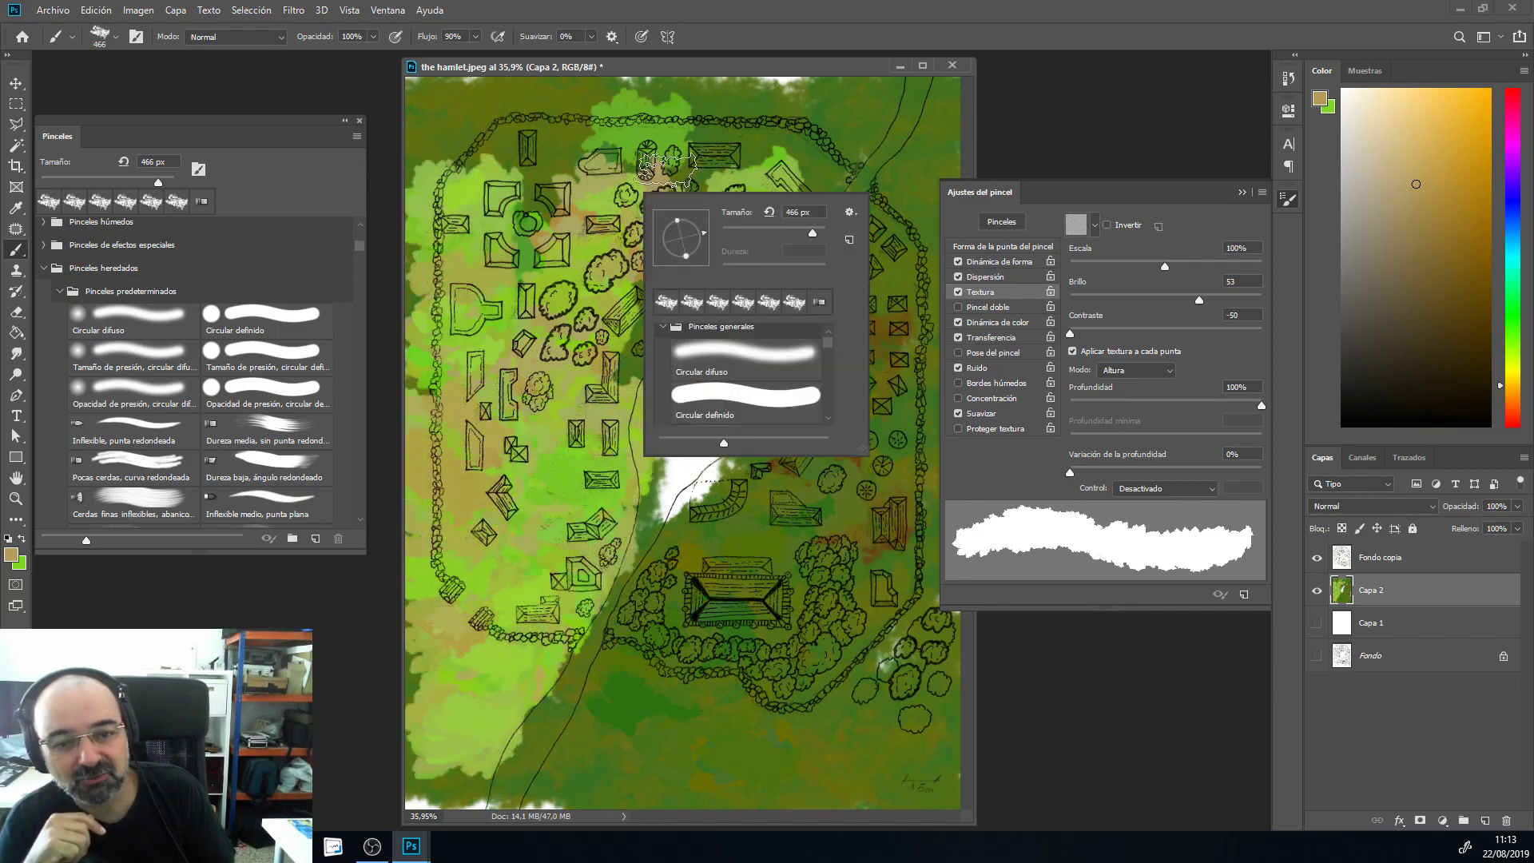
pyautogui.click(759, 237)
pyautogui.click(553, 130)
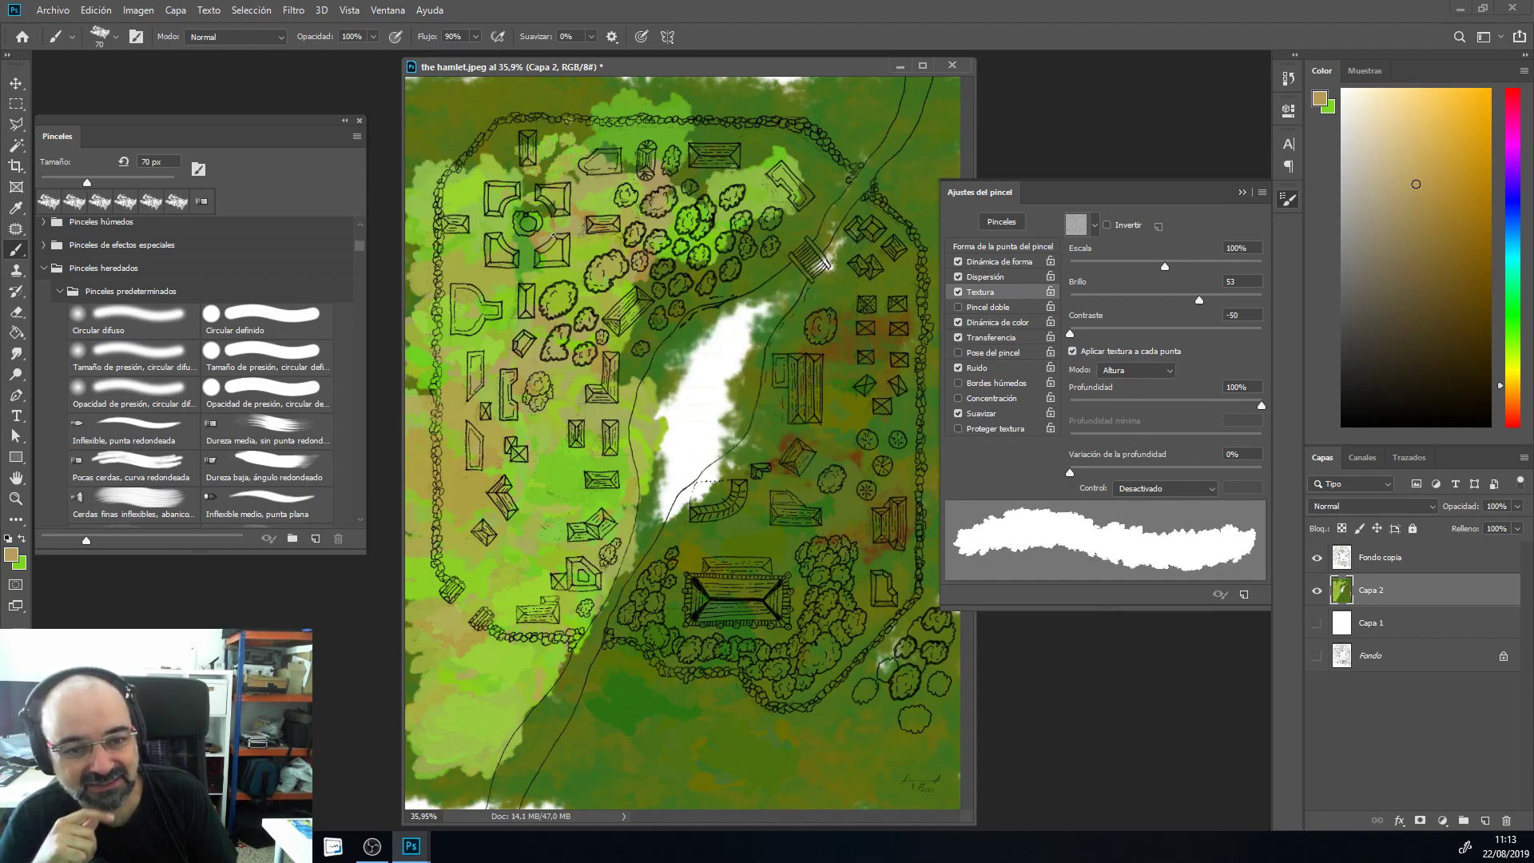
pyautogui.moveTo(695, 295); pyautogui.dragTo(634, 346)
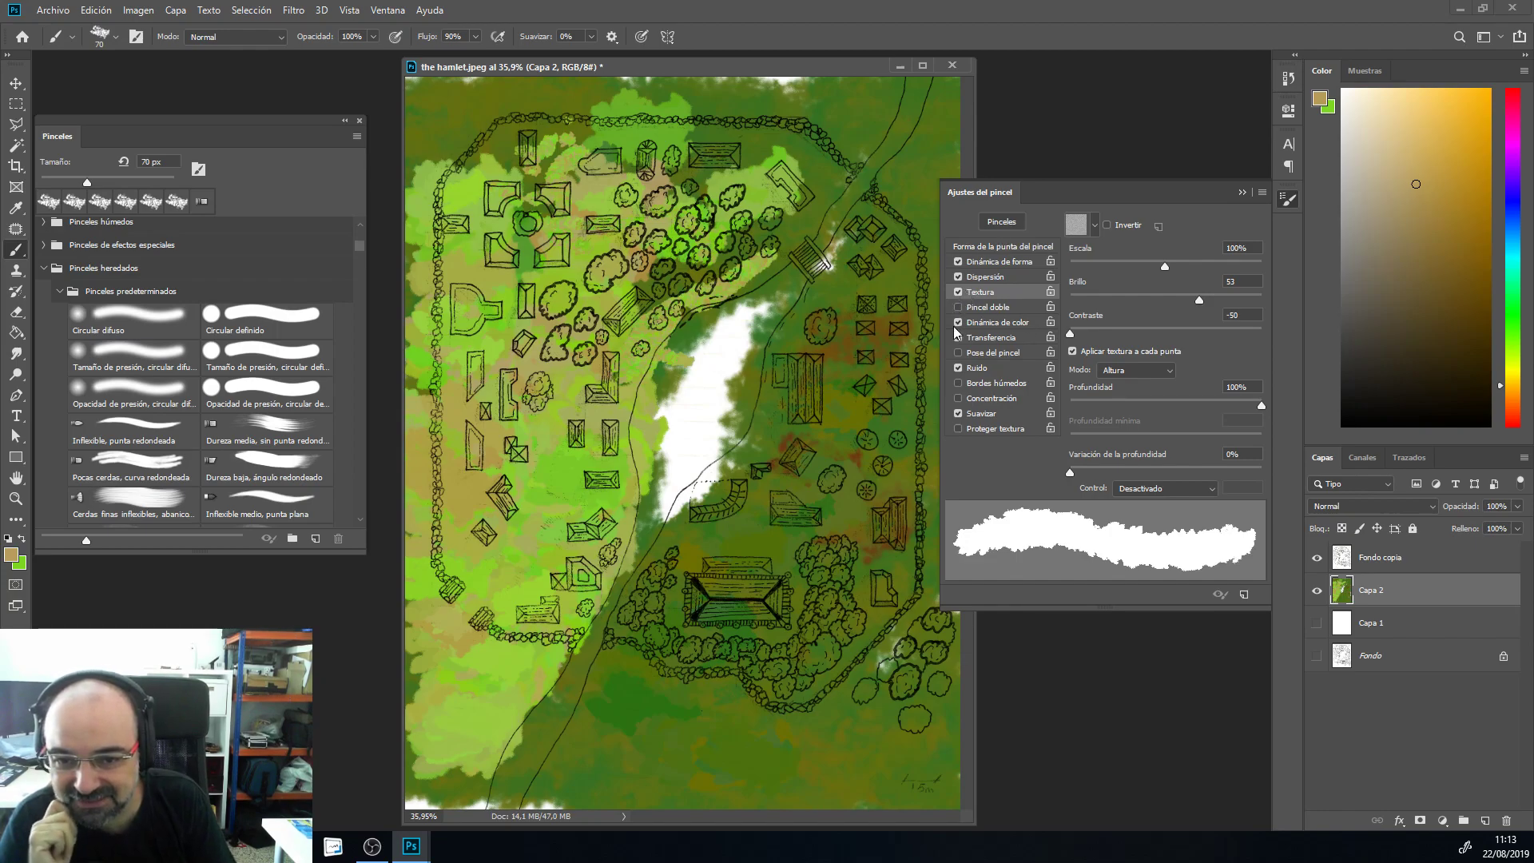
pyautogui.moveTo(809, 540); pyautogui.dragTo(654, 679)
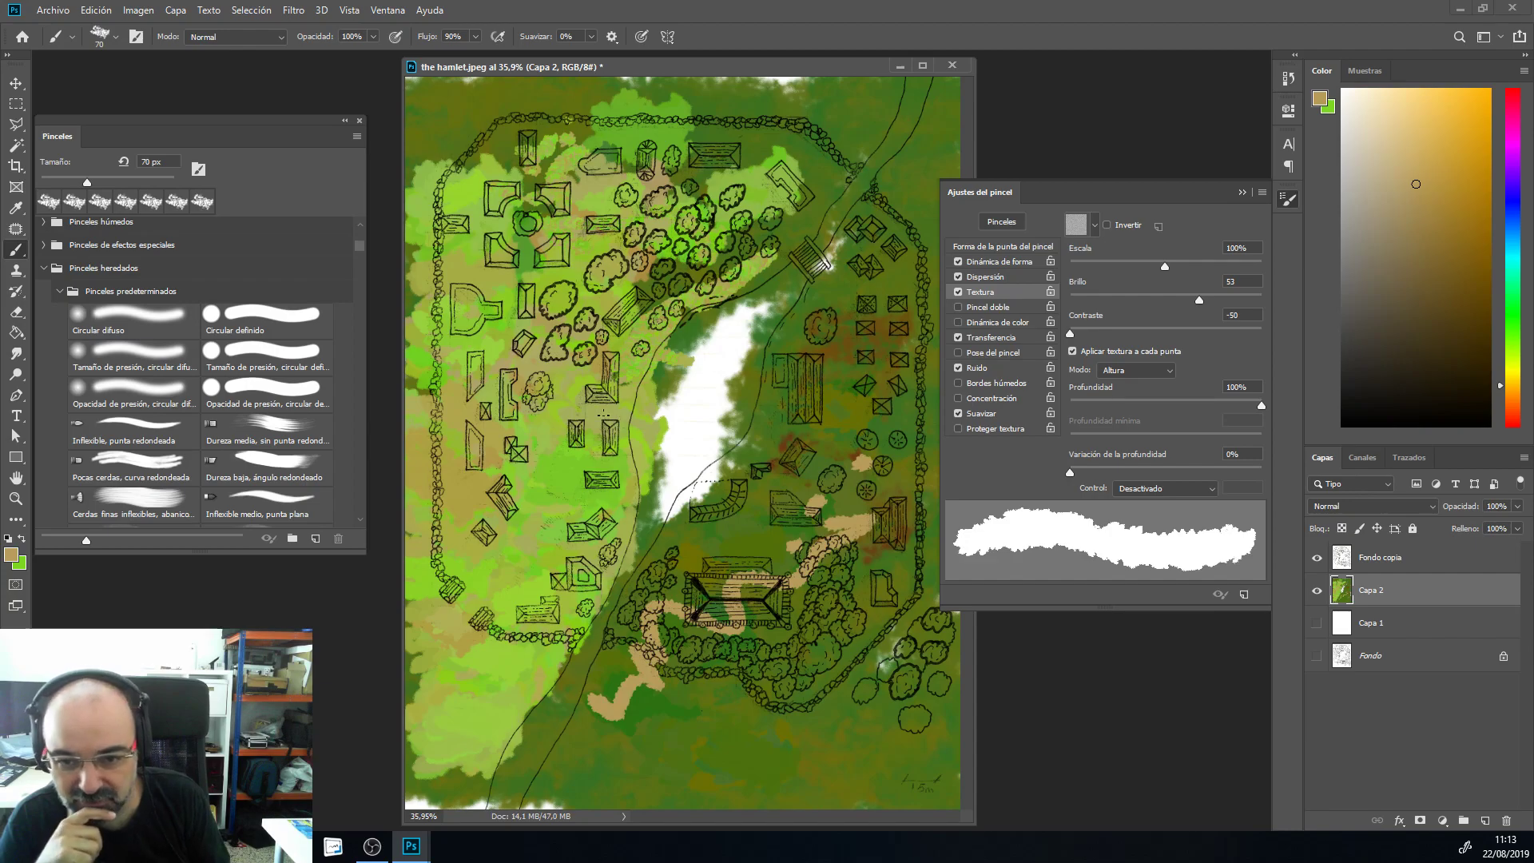
# Step: Set the brush scattering to 113% and opacity to 67%, and paint tan over the ground north of the large southern building
pyautogui.click(1015, 276)
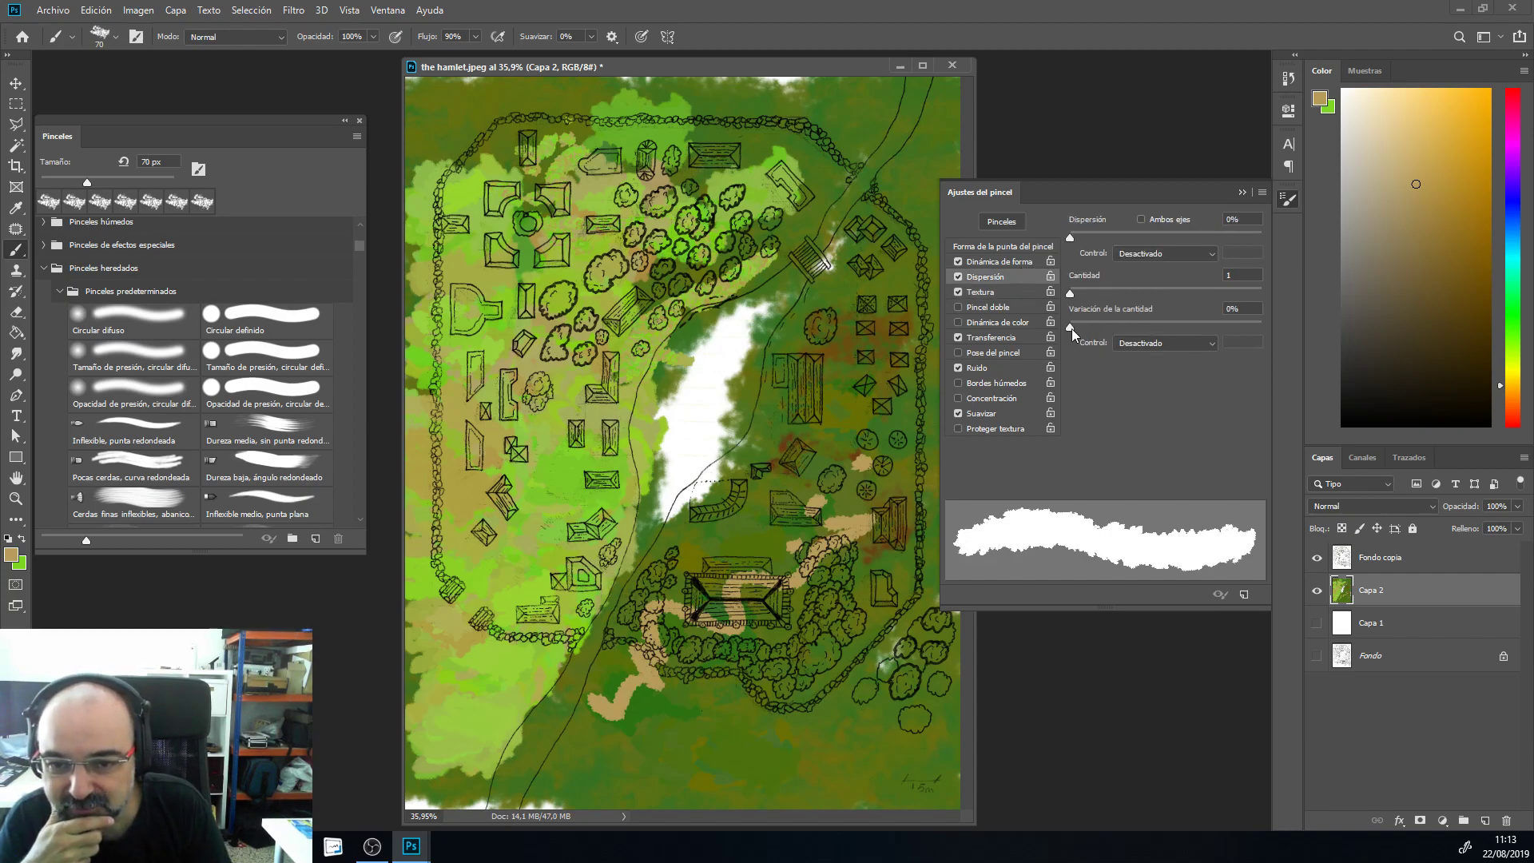
pyautogui.moveTo(1072, 237)
pyautogui.mouseDown()
pyautogui.moveTo(1108, 237)
pyautogui.moveTo(1092, 234)
pyautogui.mouseUp()
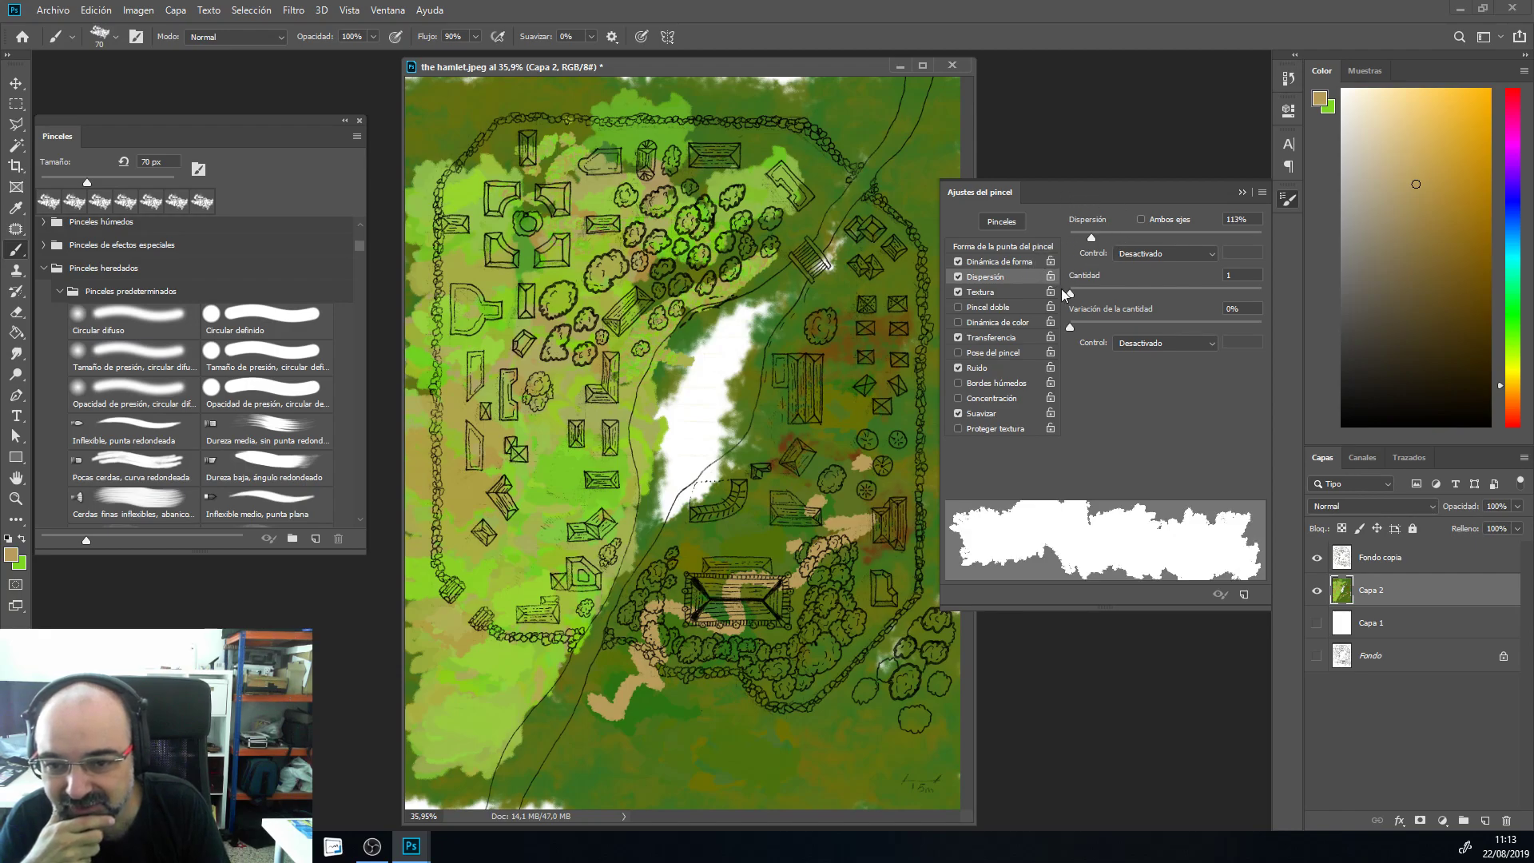
pyautogui.moveTo(373, 34); pyautogui.dragTo(349, 52)
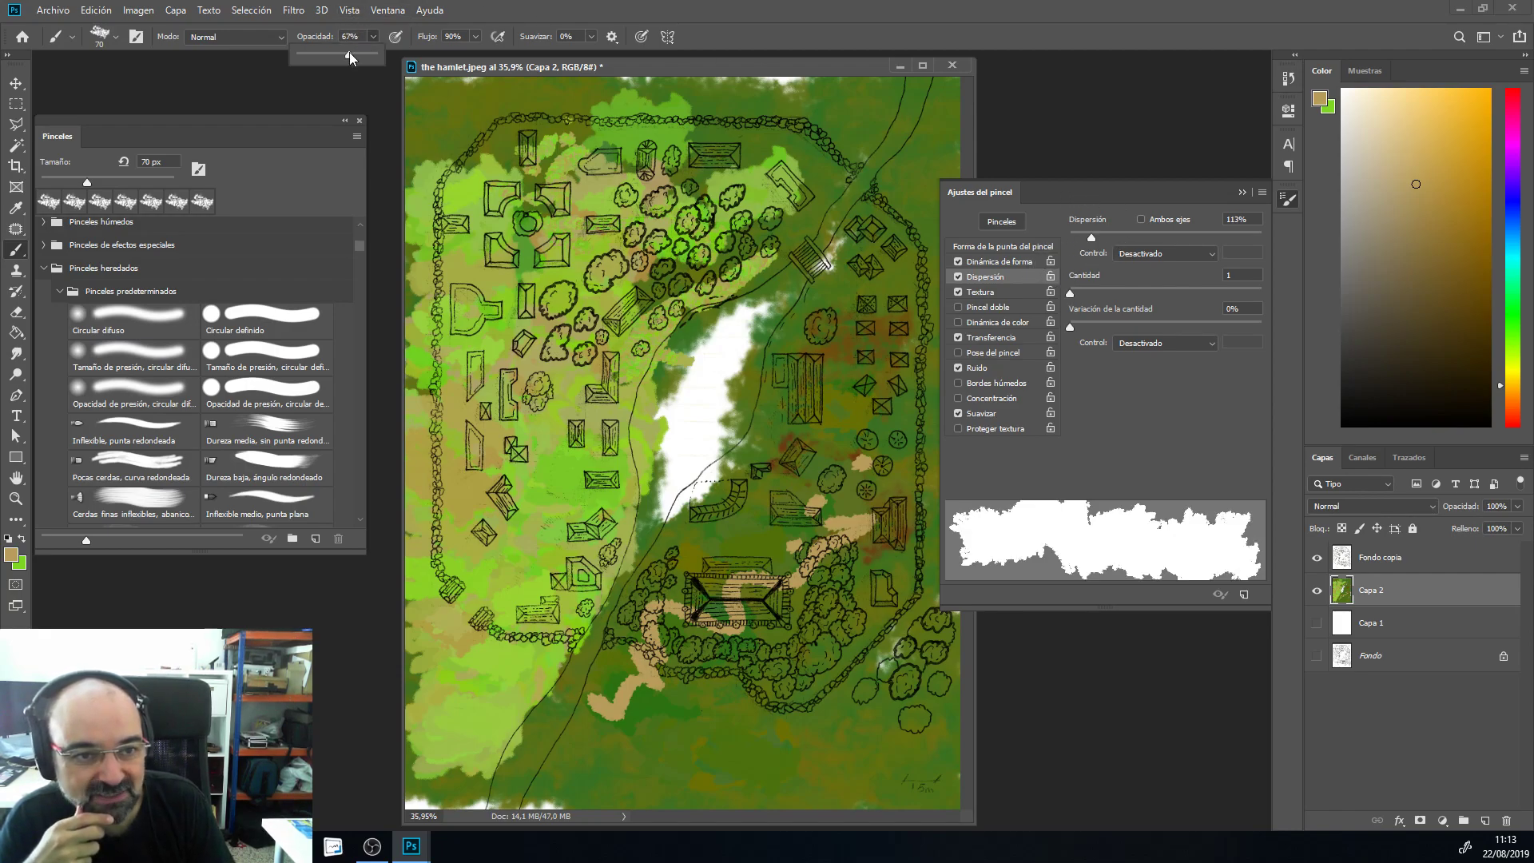
pyautogui.moveTo(868, 317)
pyautogui.mouseDown()
pyautogui.moveTo(799, 496)
pyautogui.moveTo(679, 567)
pyautogui.moveTo(699, 631)
pyautogui.moveTo(759, 543)
pyautogui.moveTo(639, 568)
pyautogui.mouseUp()
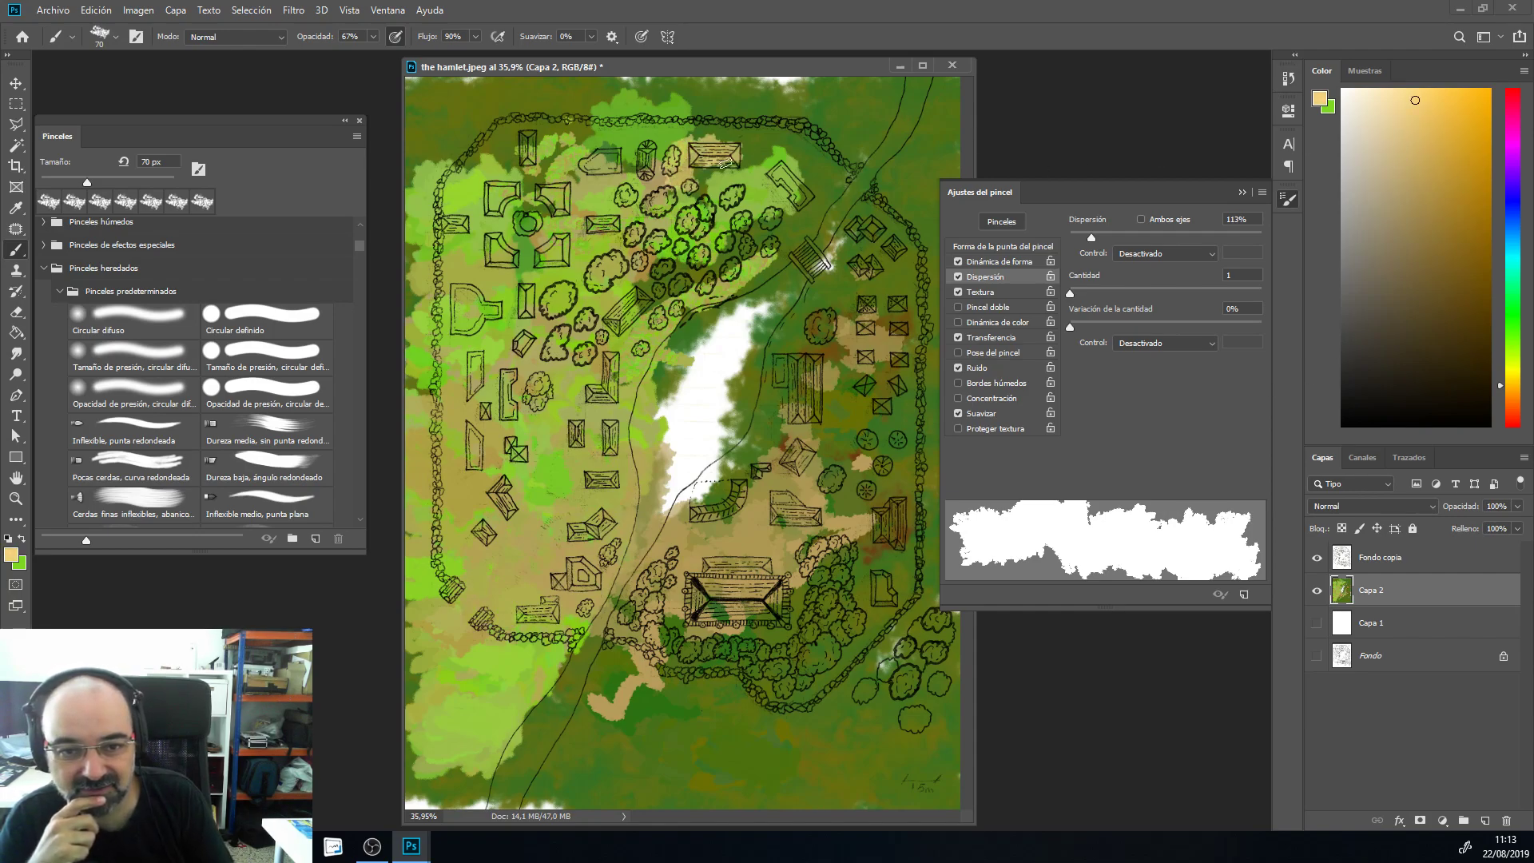
# Step: Enlarge the brush to 141 px and paint light sandy yellow over the northwestern and southwestern hamlet
pyautogui.rightClick(616, 176)
pyautogui.moveTo(851, 194); pyautogui.dragTo(857, 194)
pyautogui.moveTo(635, 160)
pyautogui.mouseDown()
pyautogui.moveTo(489, 162)
pyautogui.moveTo(584, 136)
pyautogui.moveTo(535, 185)
pyautogui.moveTo(528, 243)
pyautogui.moveTo(682, 250)
pyautogui.moveTo(453, 278)
pyautogui.moveTo(476, 348)
pyautogui.moveTo(575, 312)
pyautogui.mouseUp()
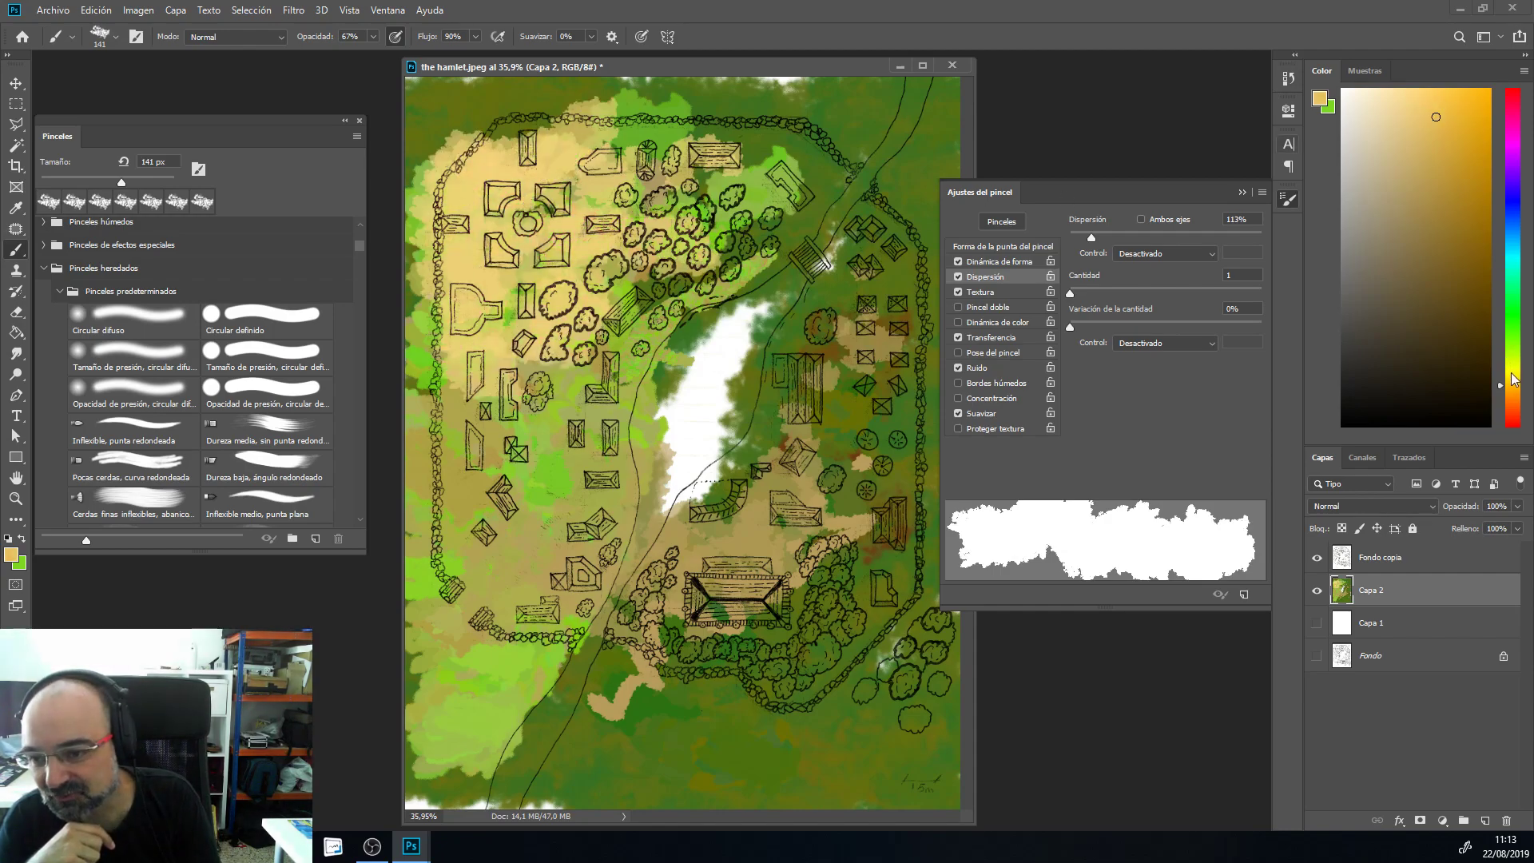
pyautogui.moveTo(561, 418)
pyautogui.mouseDown()
pyautogui.moveTo(492, 603)
pyautogui.moveTo(537, 553)
pyautogui.moveTo(529, 584)
pyautogui.moveTo(475, 588)
pyautogui.mouseUp()
pyautogui.moveTo(472, 495)
pyautogui.mouseDown()
pyautogui.moveTo(503, 560)
pyautogui.moveTo(575, 635)
pyautogui.moveTo(583, 596)
pyautogui.mouseUp()
# Step: Extend the sandy yellow ground over the southern woods, northern grove, eastern houses and the area beyond the southern wall
pyautogui.moveTo(624, 503)
pyautogui.mouseDown()
pyautogui.moveTo(587, 524)
pyautogui.moveTo(539, 436)
pyautogui.moveTo(448, 480)
pyautogui.moveTo(460, 651)
pyautogui.moveTo(679, 743)
pyautogui.moveTo(781, 707)
pyautogui.moveTo(763, 755)
pyautogui.mouseUp()
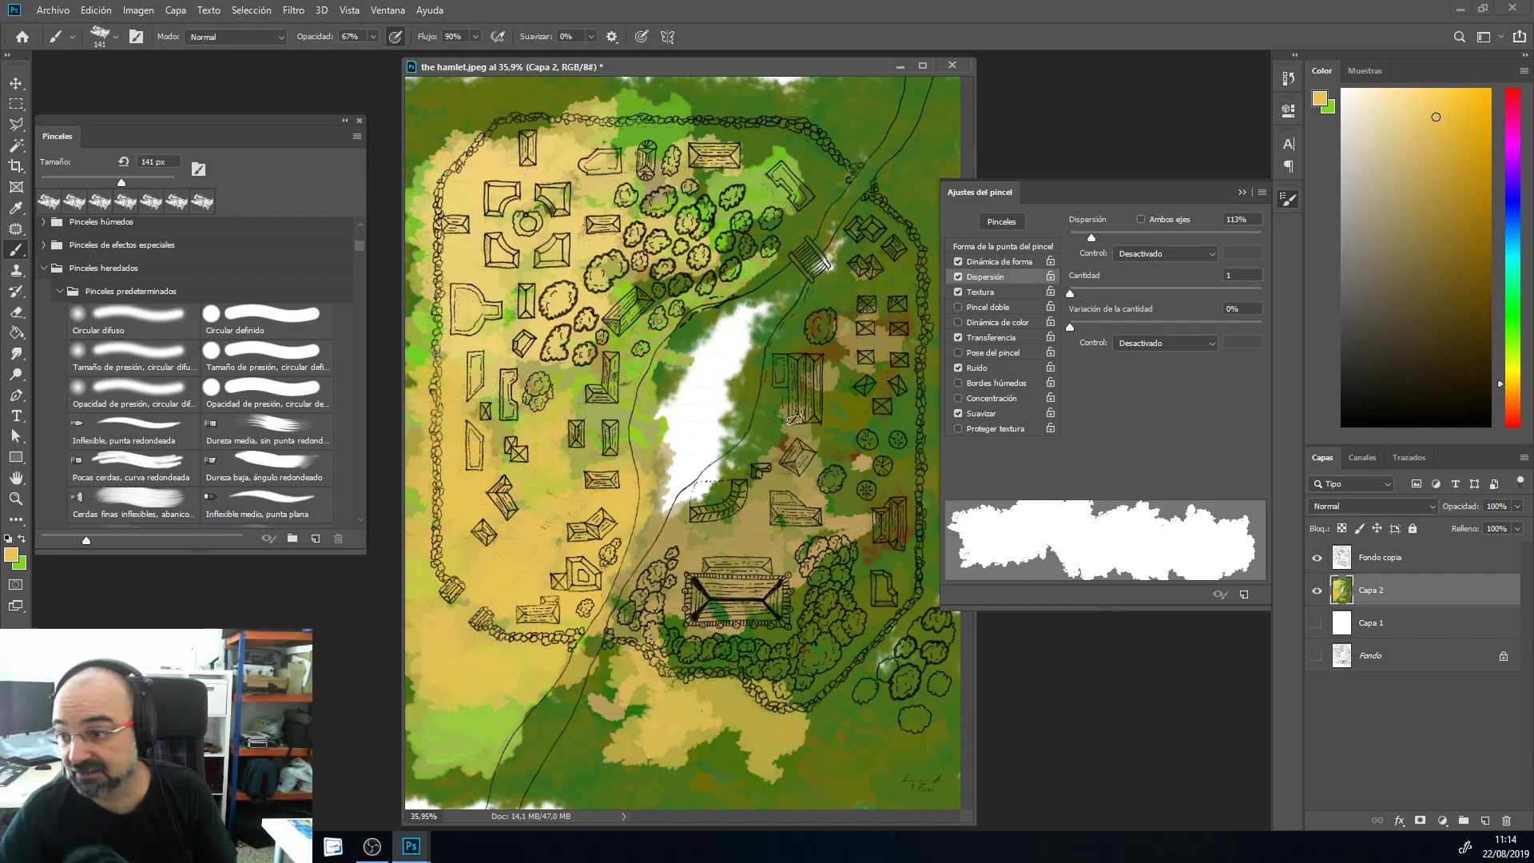
pyautogui.moveTo(780, 680)
pyautogui.mouseDown()
pyautogui.moveTo(855, 692)
pyautogui.moveTo(855, 727)
pyautogui.moveTo(866, 644)
pyautogui.moveTo(824, 665)
pyautogui.moveTo(648, 645)
pyautogui.moveTo(625, 436)
pyautogui.moveTo(503, 455)
pyautogui.moveTo(578, 388)
pyautogui.moveTo(624, 409)
pyautogui.moveTo(661, 326)
pyautogui.moveTo(727, 296)
pyautogui.moveTo(803, 199)
pyautogui.moveTo(823, 209)
pyautogui.moveTo(772, 250)
pyautogui.moveTo(788, 148)
pyautogui.moveTo(624, 140)
pyautogui.moveTo(601, 157)
pyautogui.moveTo(704, 179)
pyautogui.moveTo(692, 245)
pyautogui.mouseUp()
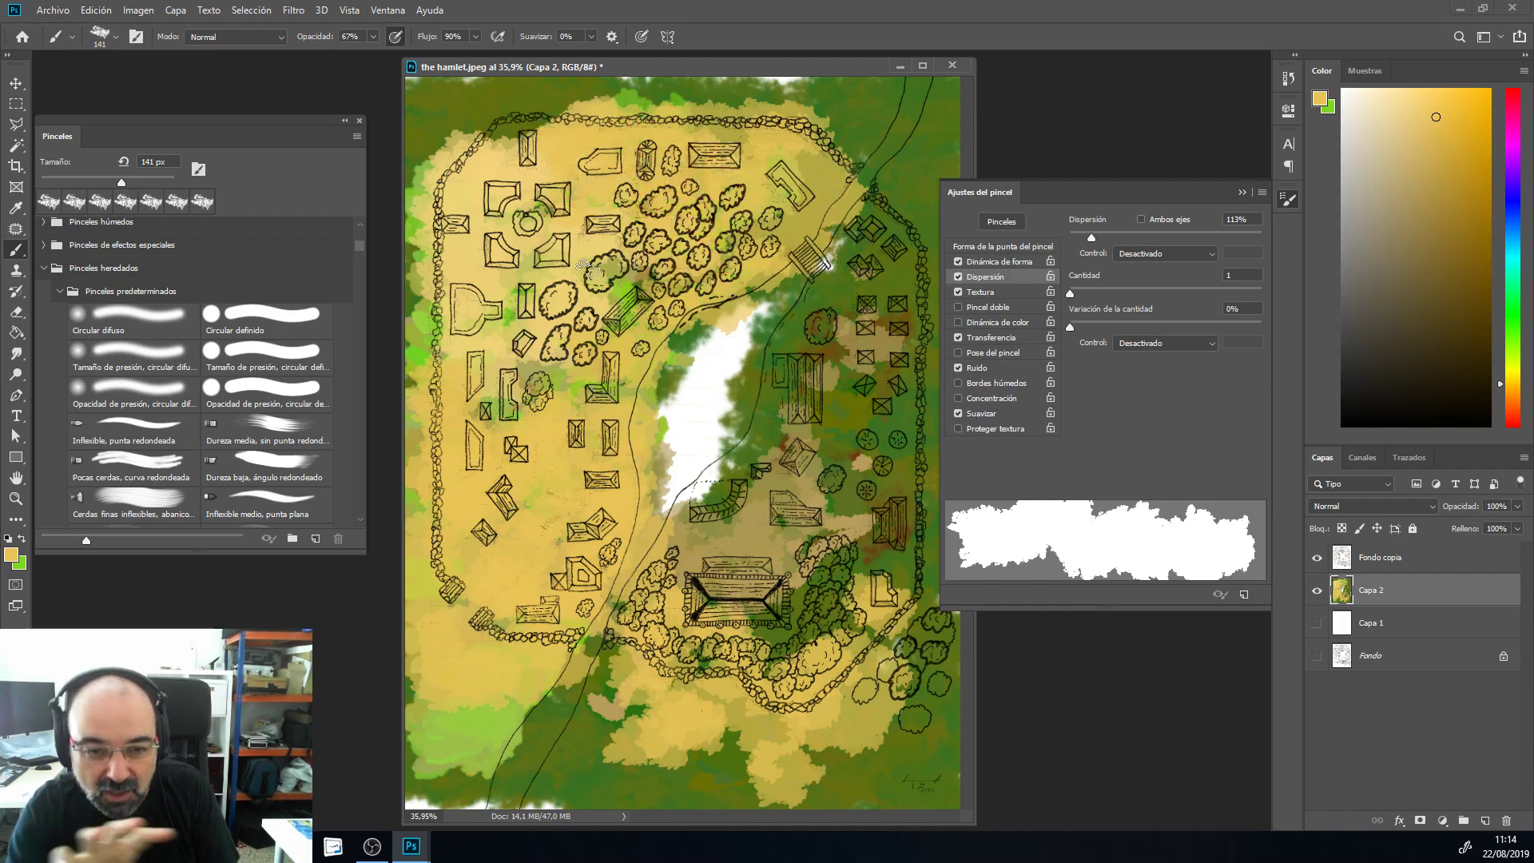
pyautogui.moveTo(504, 399)
pyautogui.mouseDown()
pyautogui.moveTo(639, 291)
pyautogui.moveTo(539, 411)
pyautogui.mouseUp()
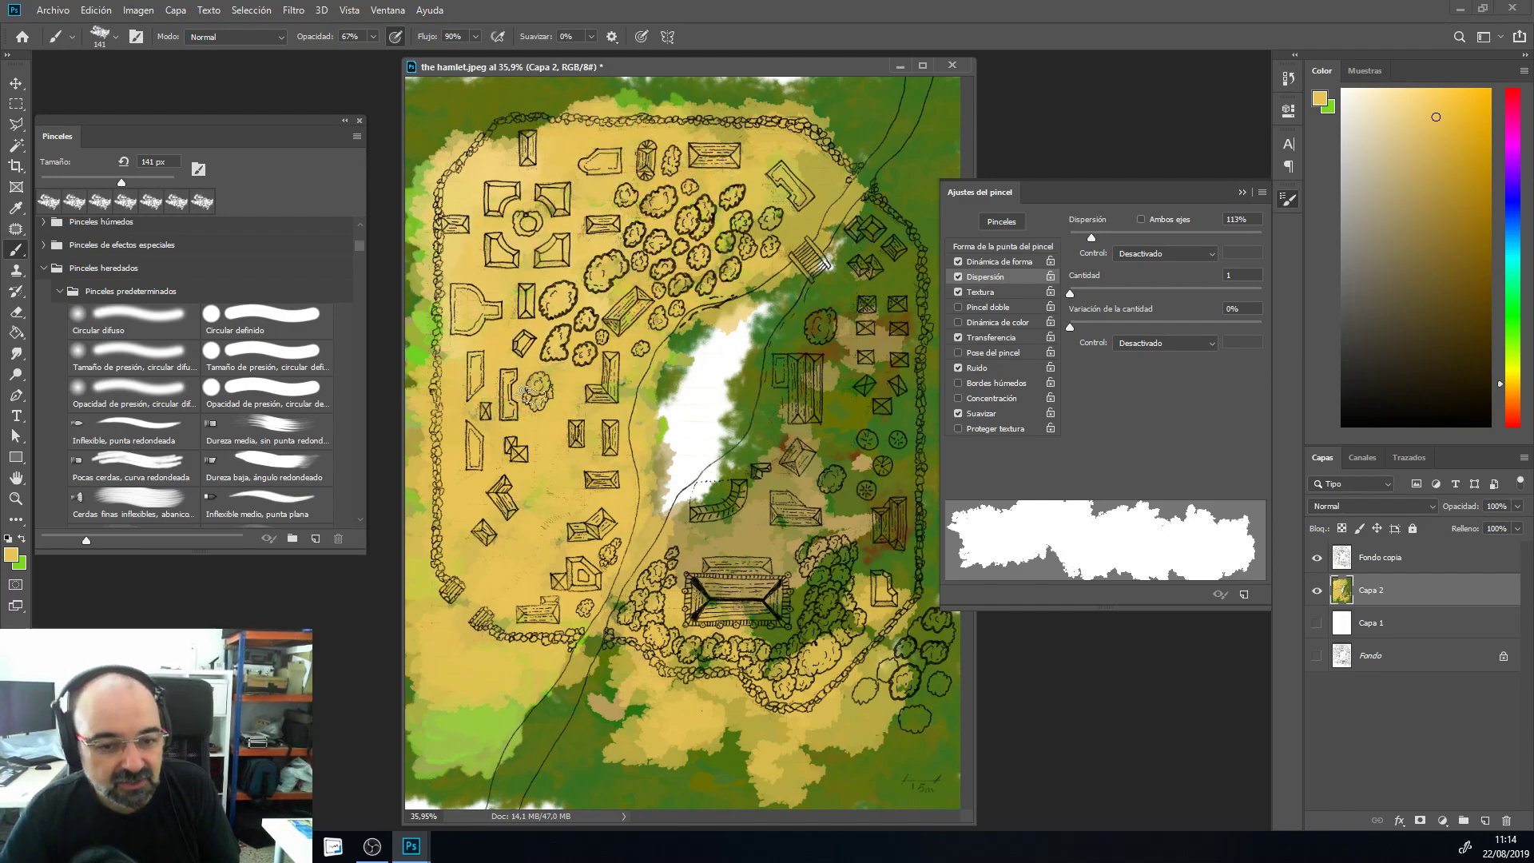
pyautogui.moveTo(842, 238)
pyautogui.mouseDown()
pyautogui.moveTo(916, 280)
pyautogui.moveTo(896, 248)
pyautogui.moveTo(898, 290)
pyautogui.moveTo(821, 262)
pyautogui.moveTo(763, 412)
pyautogui.moveTo(675, 539)
pyautogui.moveTo(687, 598)
pyautogui.moveTo(712, 587)
pyautogui.moveTo(705, 664)
pyautogui.moveTo(777, 651)
pyautogui.moveTo(788, 620)
pyautogui.moveTo(800, 647)
pyautogui.moveTo(750, 596)
pyautogui.moveTo(808, 638)
pyautogui.moveTo(902, 595)
pyautogui.moveTo(909, 499)
pyautogui.moveTo(784, 553)
pyautogui.moveTo(755, 524)
pyautogui.moveTo(714, 526)
pyautogui.moveTo(835, 462)
pyautogui.moveTo(803, 490)
pyautogui.moveTo(865, 506)
pyautogui.moveTo(915, 409)
pyautogui.moveTo(923, 442)
pyautogui.moveTo(926, 368)
pyautogui.moveTo(833, 434)
pyautogui.moveTo(818, 391)
pyautogui.moveTo(865, 426)
pyautogui.moveTo(882, 389)
pyautogui.moveTo(763, 426)
pyautogui.moveTo(727, 495)
pyautogui.moveTo(722, 472)
pyautogui.moveTo(906, 175)
pyautogui.moveTo(811, 102)
pyautogui.moveTo(696, 99)
pyautogui.mouseUp()
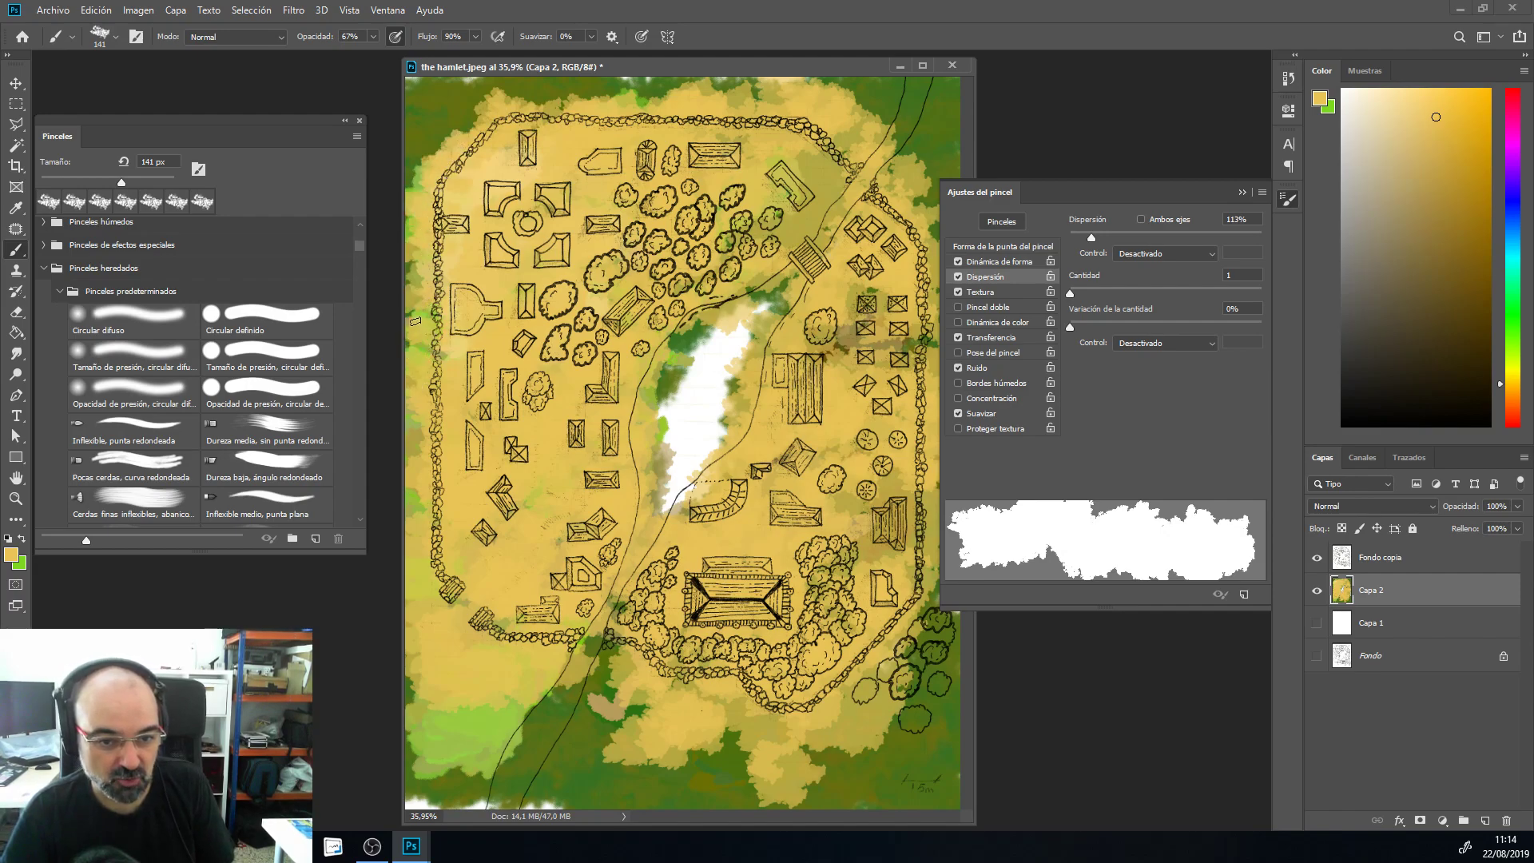
pyautogui.moveTo(594, 665)
pyautogui.mouseDown()
pyautogui.moveTo(731, 739)
pyautogui.moveTo(773, 722)
pyautogui.mouseUp()
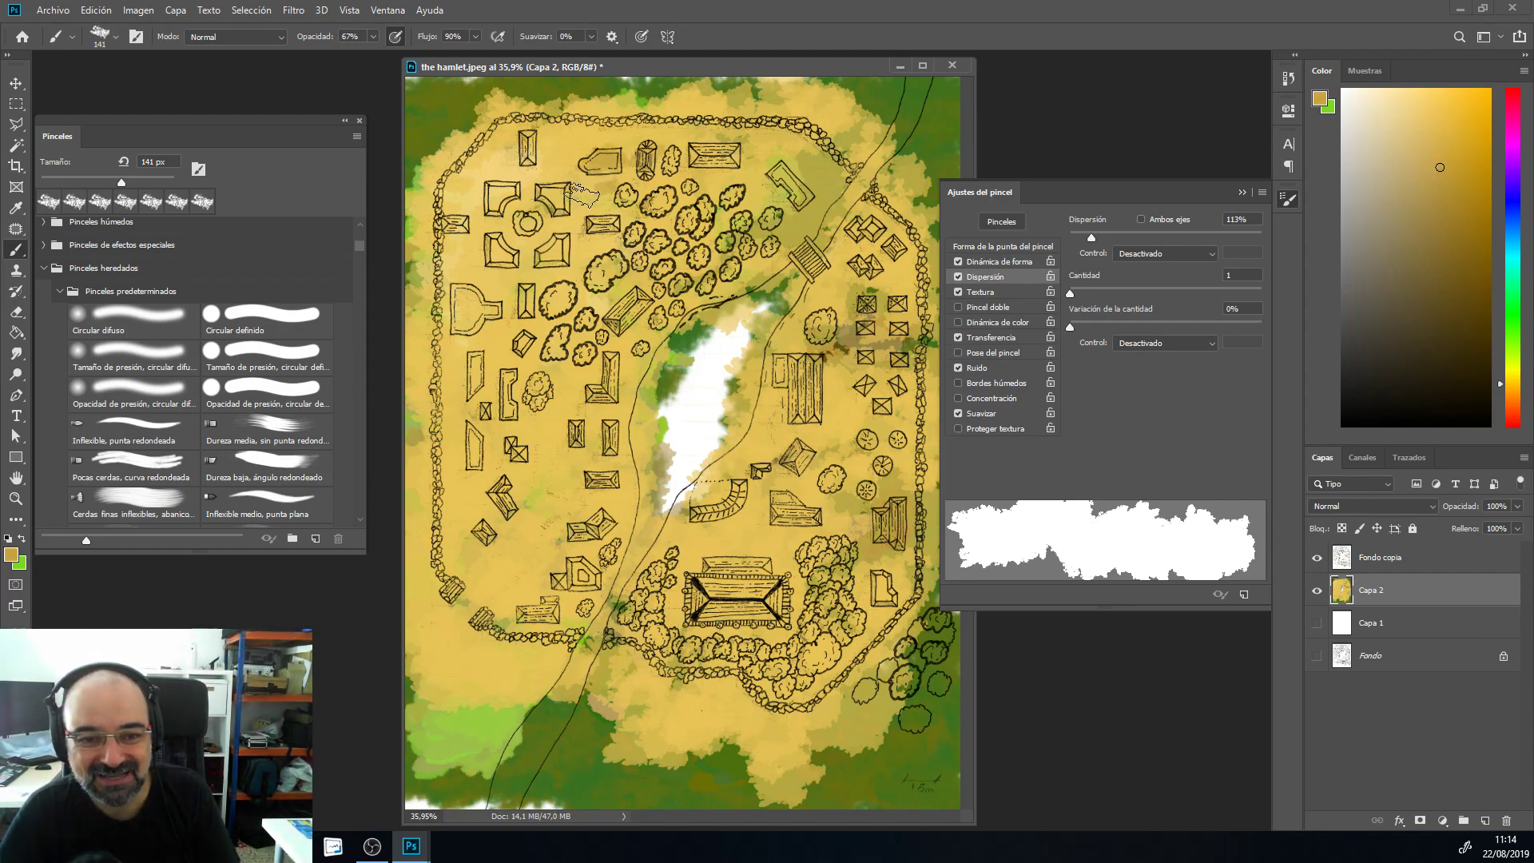
# Step: Choose the Dureza baja, ángulo redondeado bristle brush and shade the southwestern hamlet ground with darker ochre
pyautogui.click(287, 470)
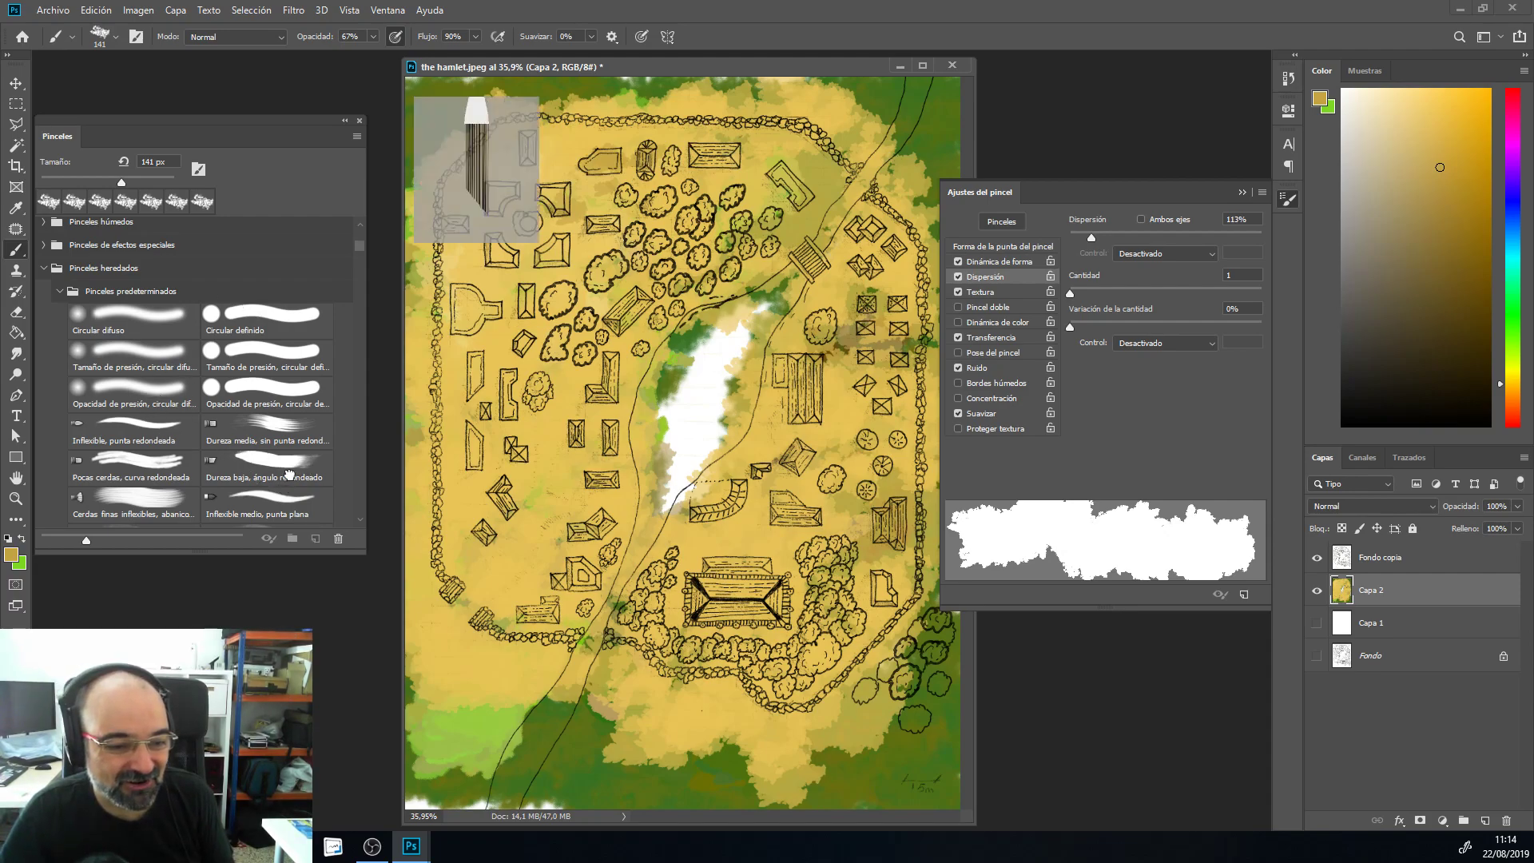
pyautogui.moveTo(530, 500)
pyautogui.mouseDown()
pyautogui.moveTo(503, 456)
pyautogui.moveTo(472, 514)
pyautogui.moveTo(514, 467)
pyautogui.moveTo(491, 531)
pyautogui.moveTo(518, 561)
pyautogui.moveTo(481, 566)
pyautogui.moveTo(532, 571)
pyautogui.moveTo(439, 583)
pyautogui.moveTo(584, 508)
pyautogui.moveTo(608, 275)
pyautogui.moveTo(575, 458)
pyautogui.moveTo(494, 508)
pyautogui.moveTo(436, 512)
pyautogui.mouseUp()
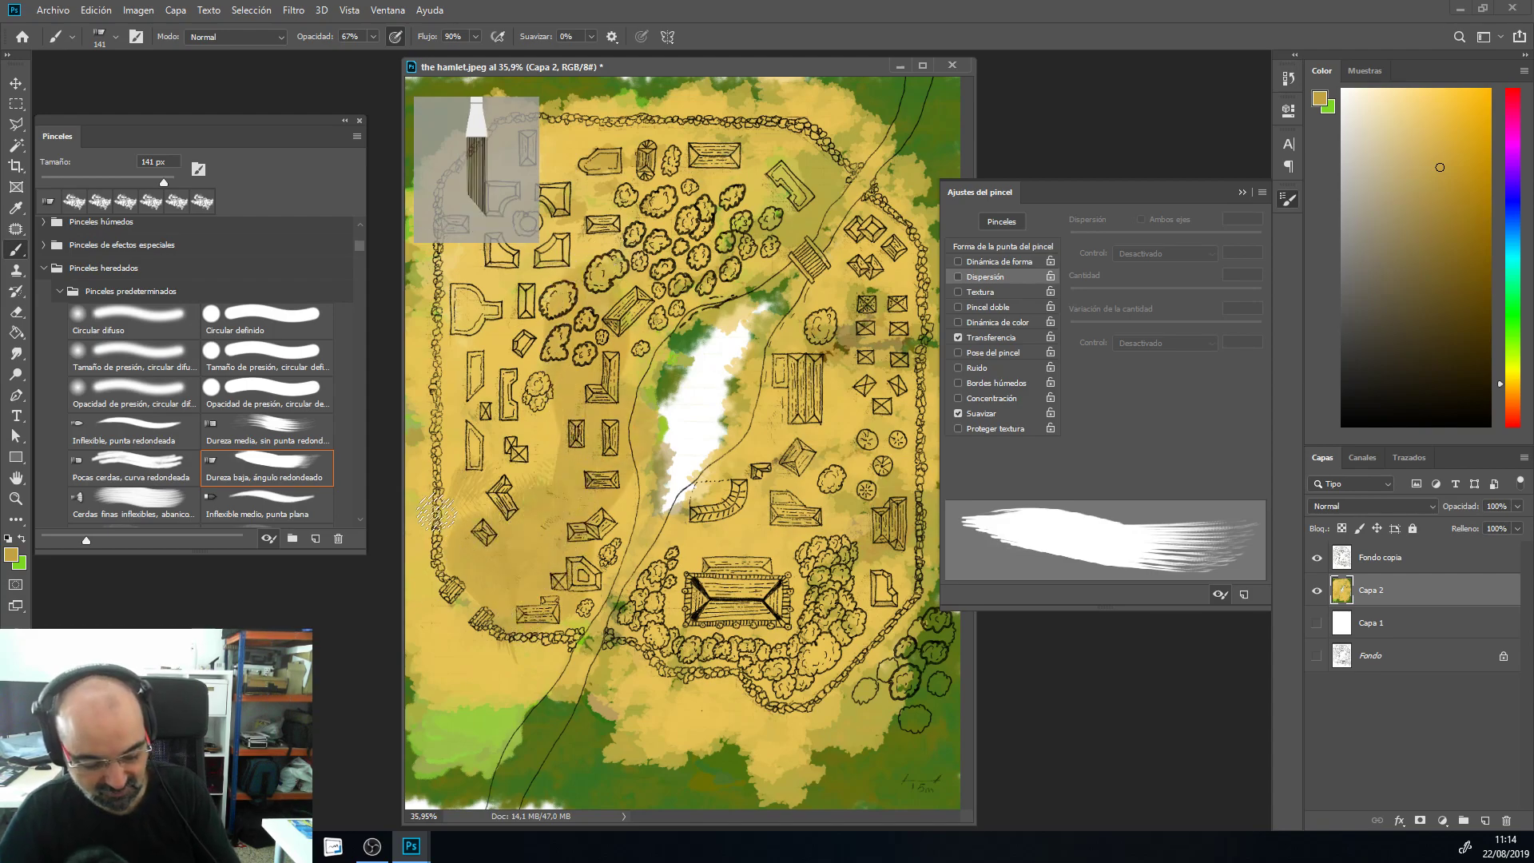
# Step: Undo the ochre bristle shading in the southwestern hamlet and retexture the ground with the Textura 4 brush at 156 px
pyautogui.hotkey('ctrl', 'z')
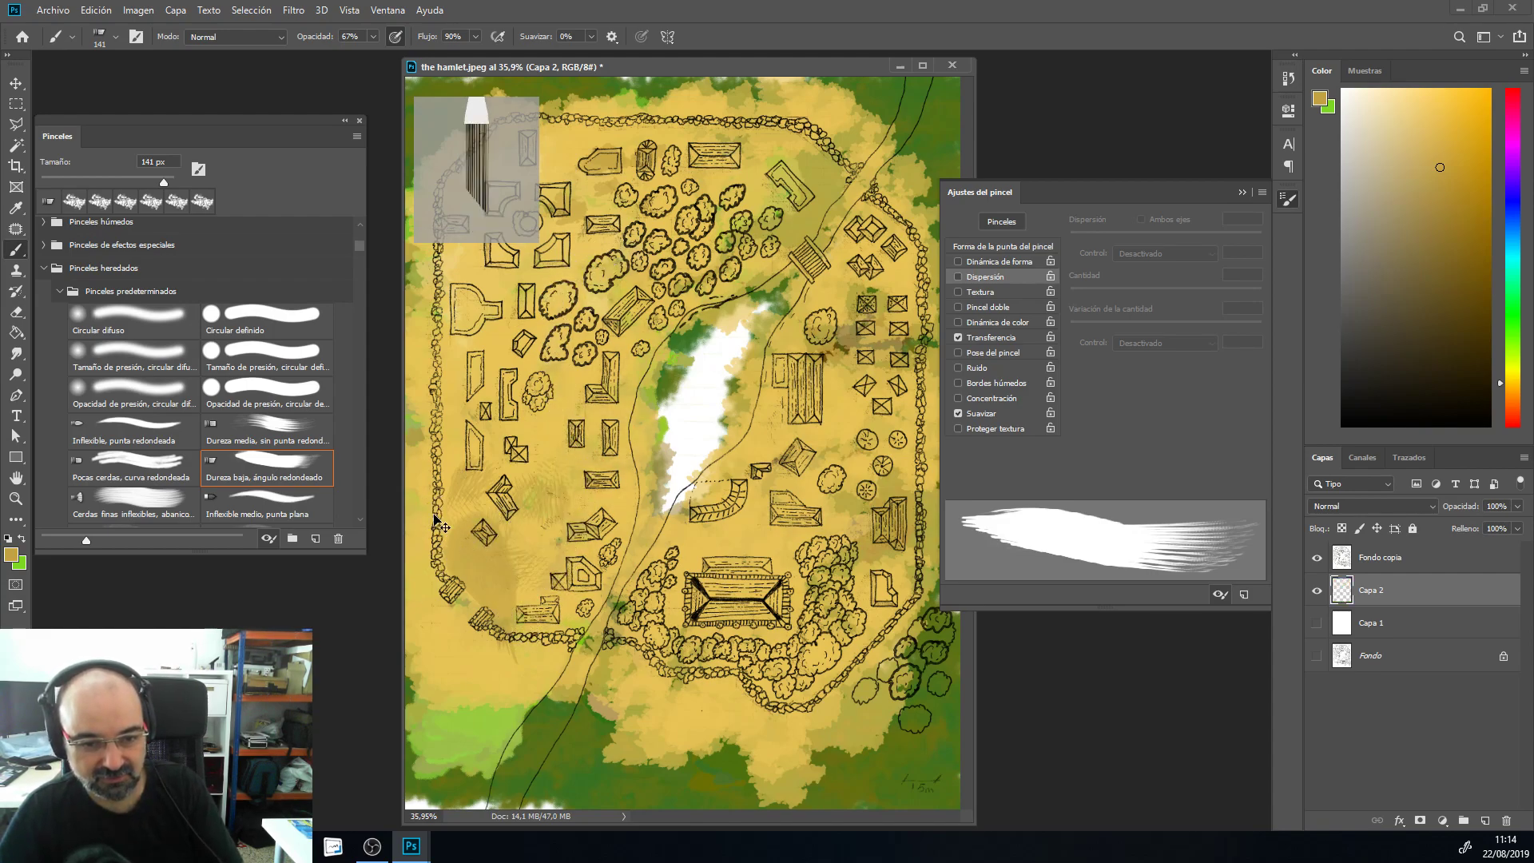
pyautogui.hotkey('ctrl', 'z')
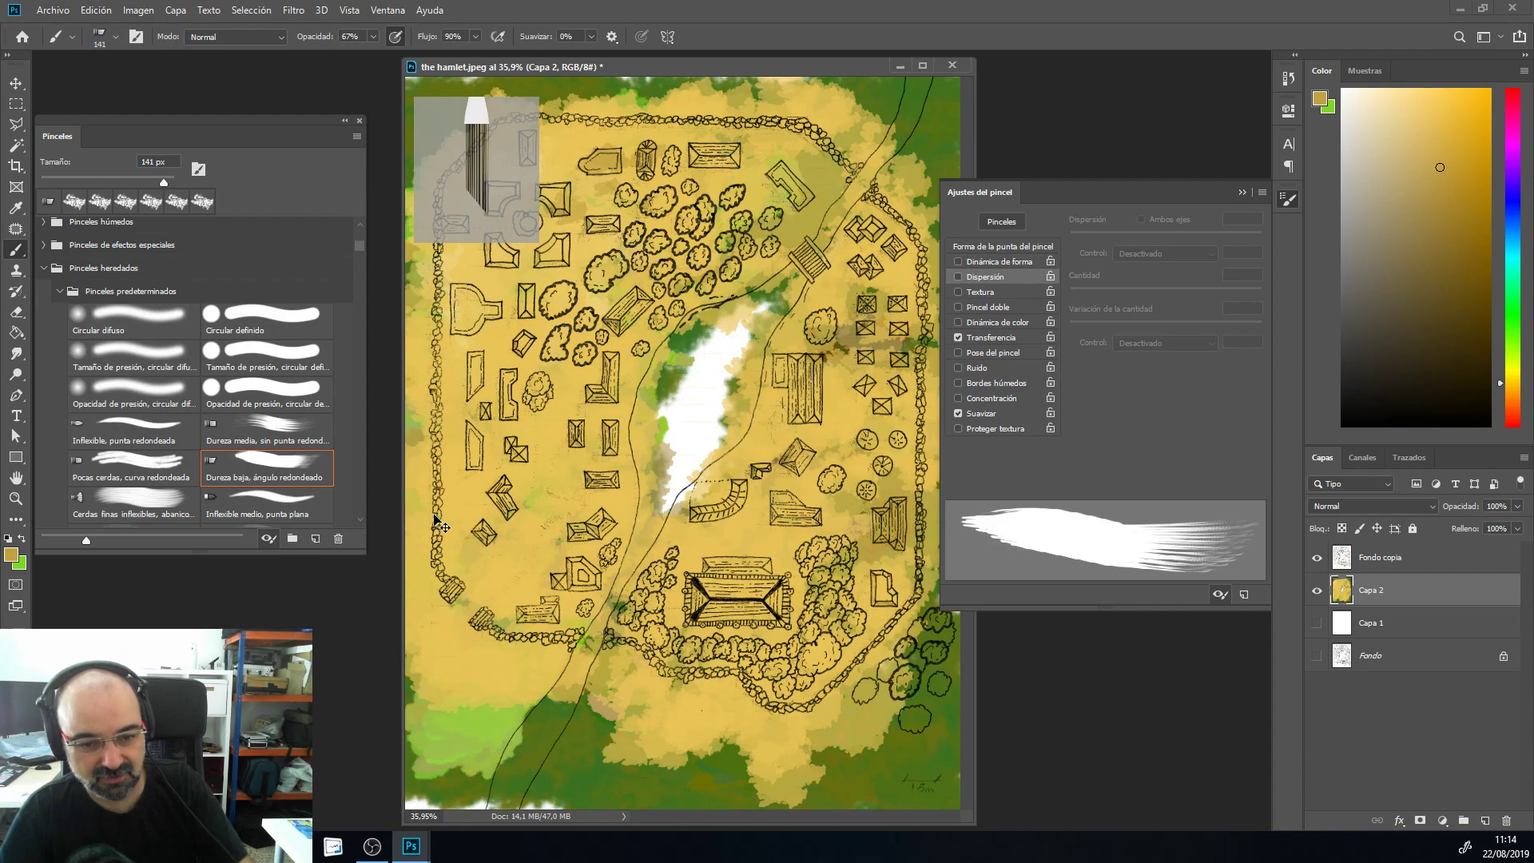
pyautogui.click(61, 292)
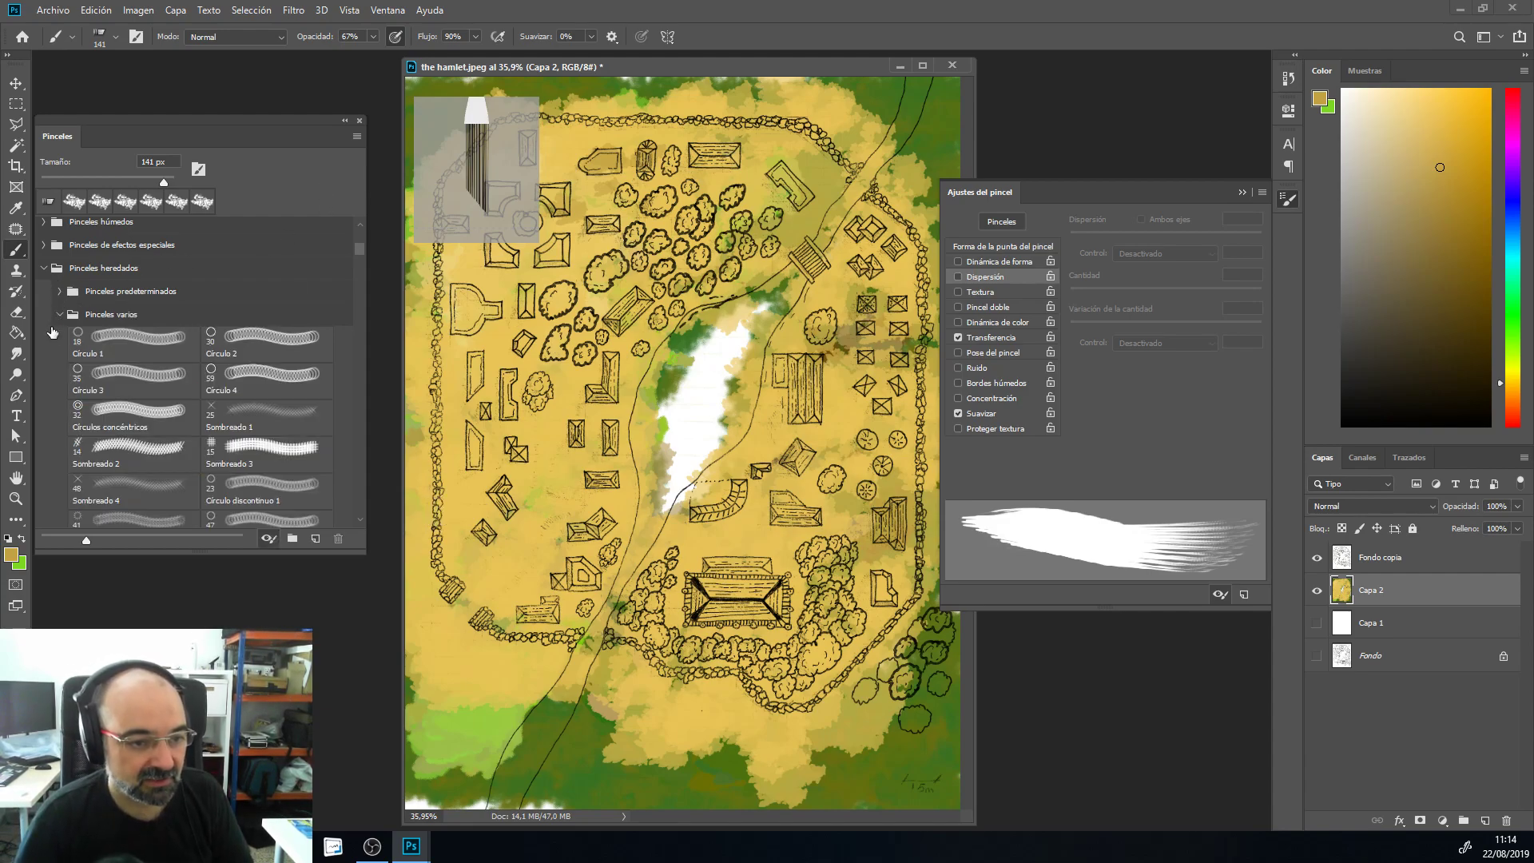
pyautogui.moveTo(356, 246); pyautogui.dragTo(357, 262)
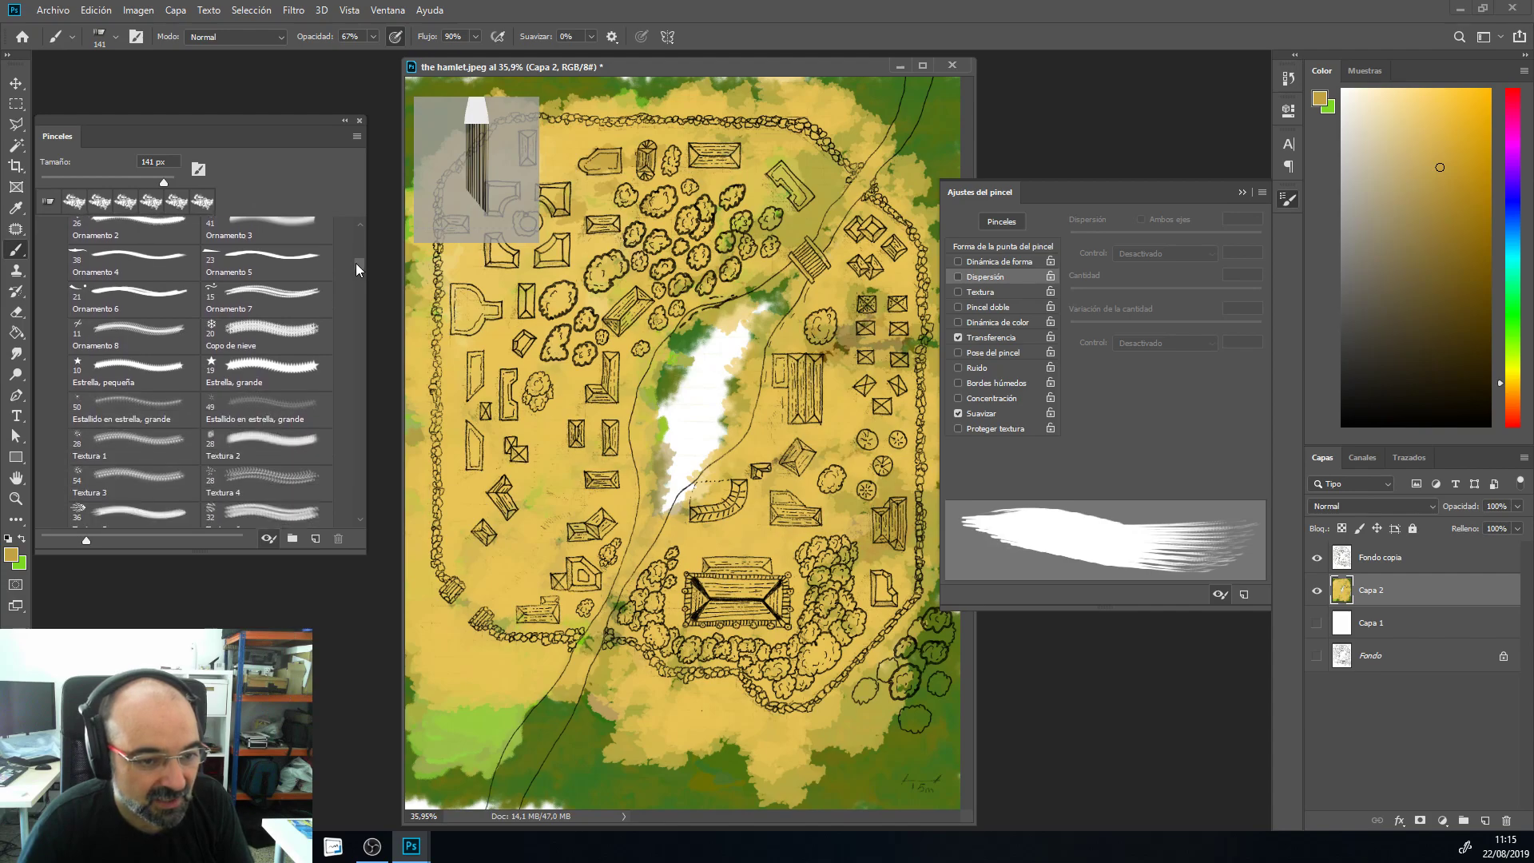
pyautogui.click(249, 489)
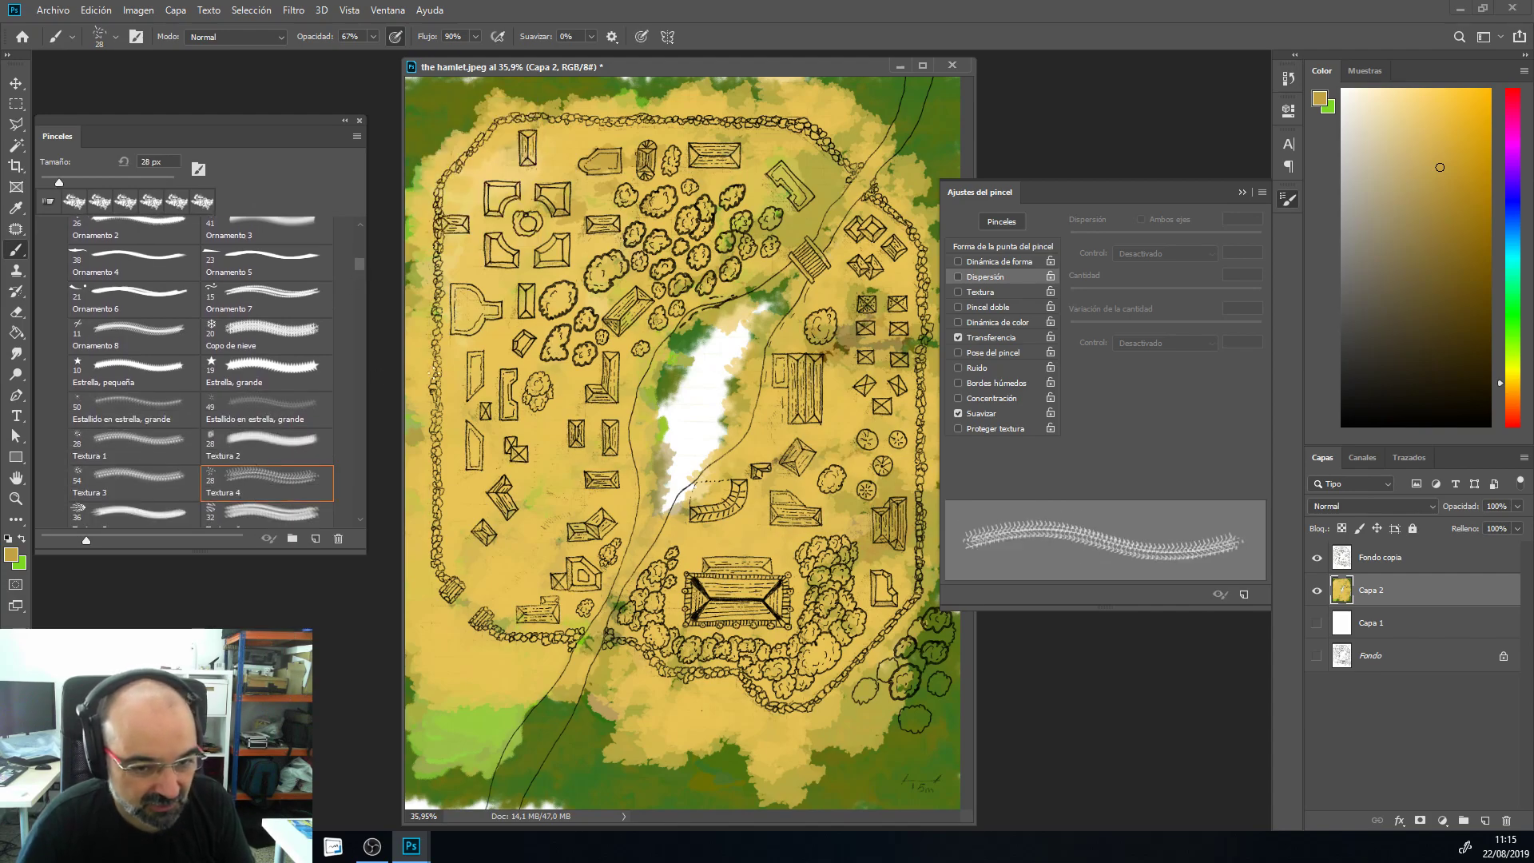
pyautogui.rightClick(529, 427)
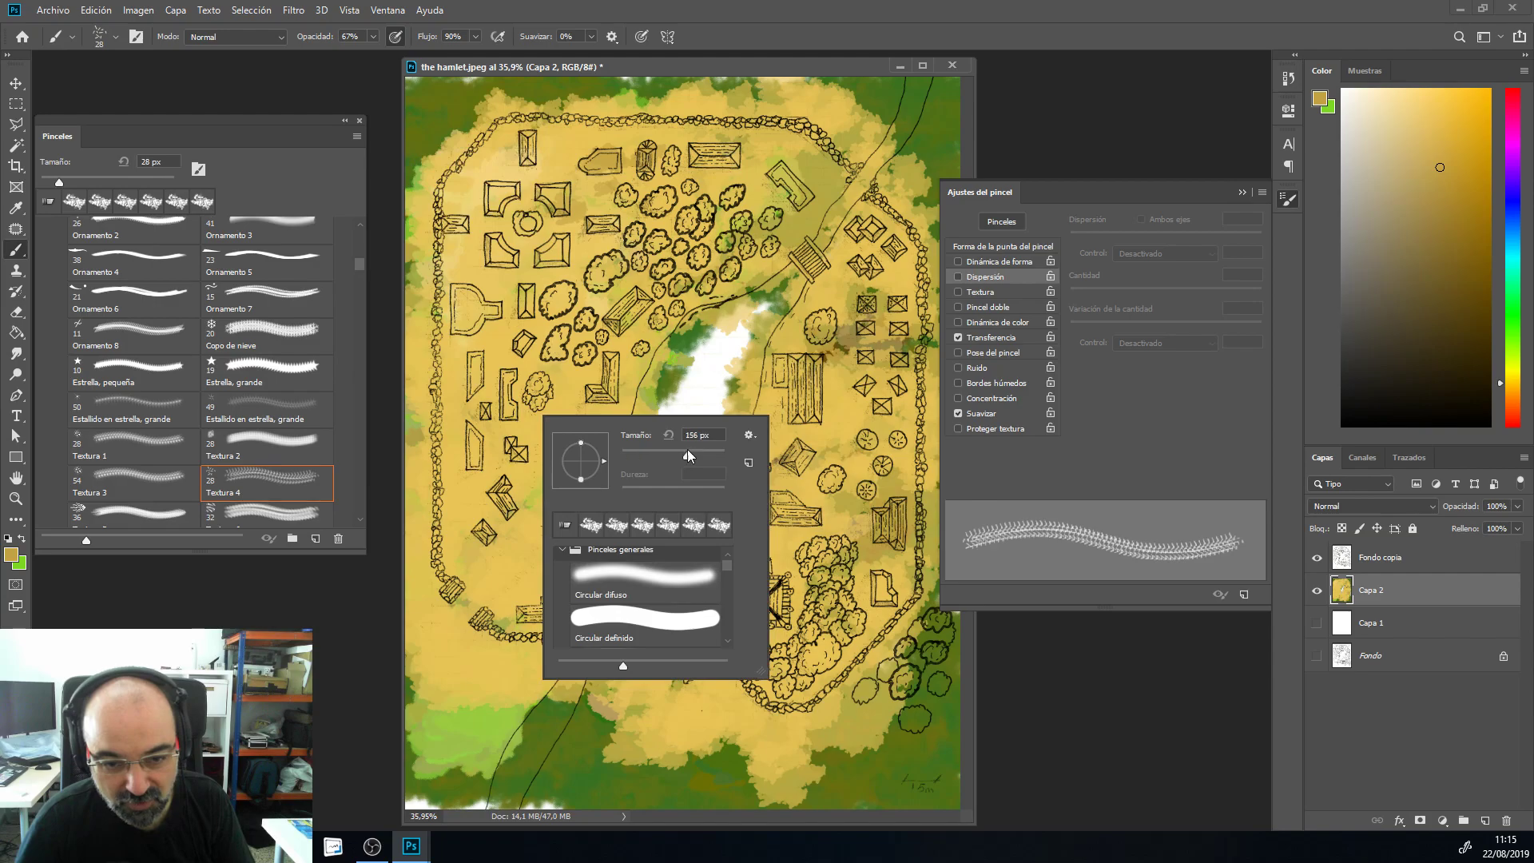
pyautogui.click(688, 456)
pyautogui.click(553, 387)
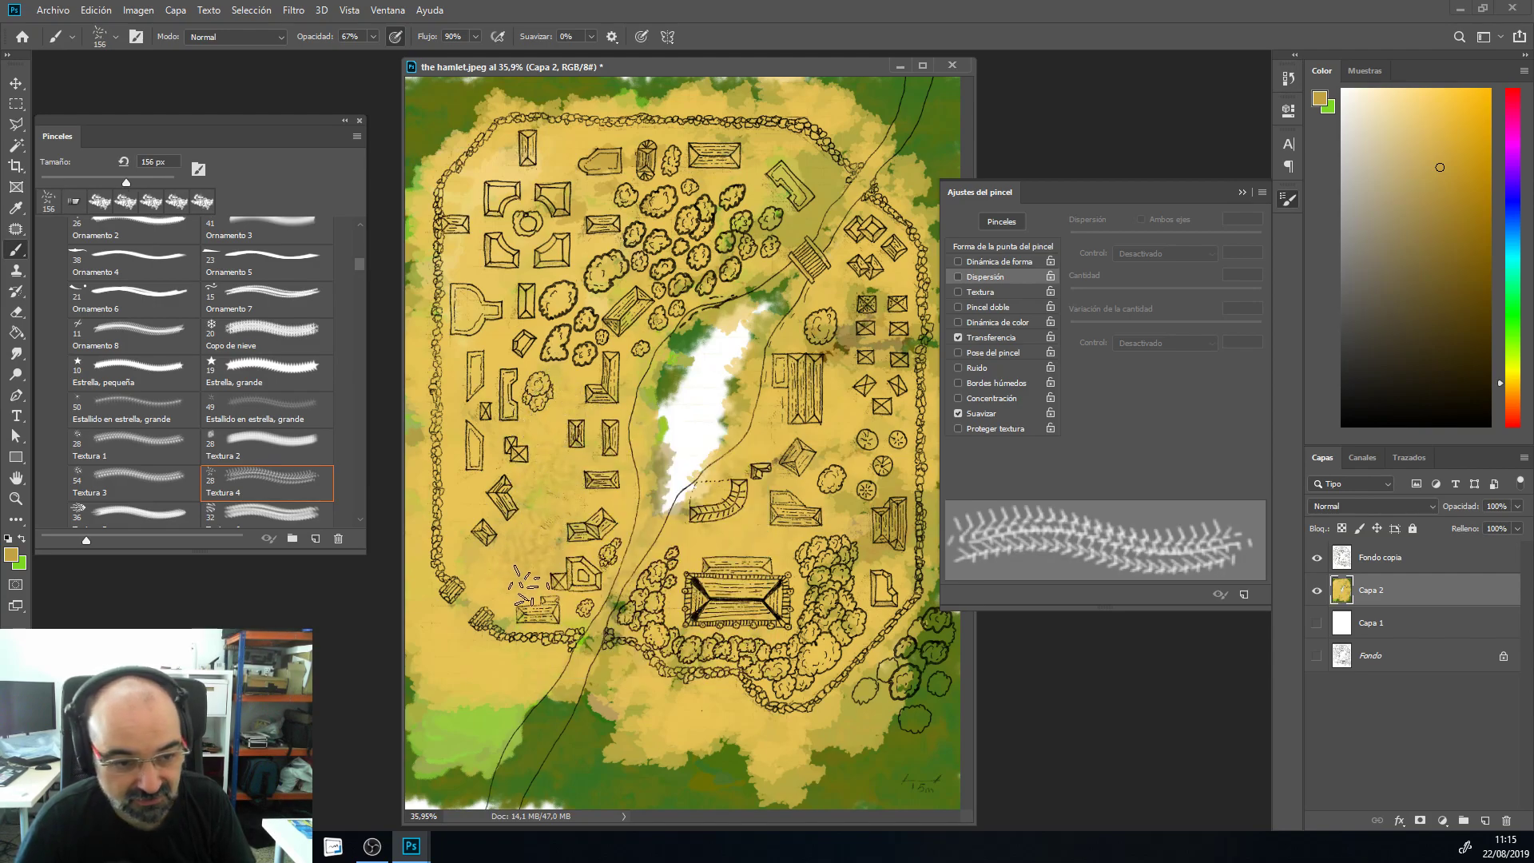
# Step: Choose the Textura 5 brush, enlarge it to 294 px and shade the western hamlet ground with ochre
pyautogui.click(263, 517)
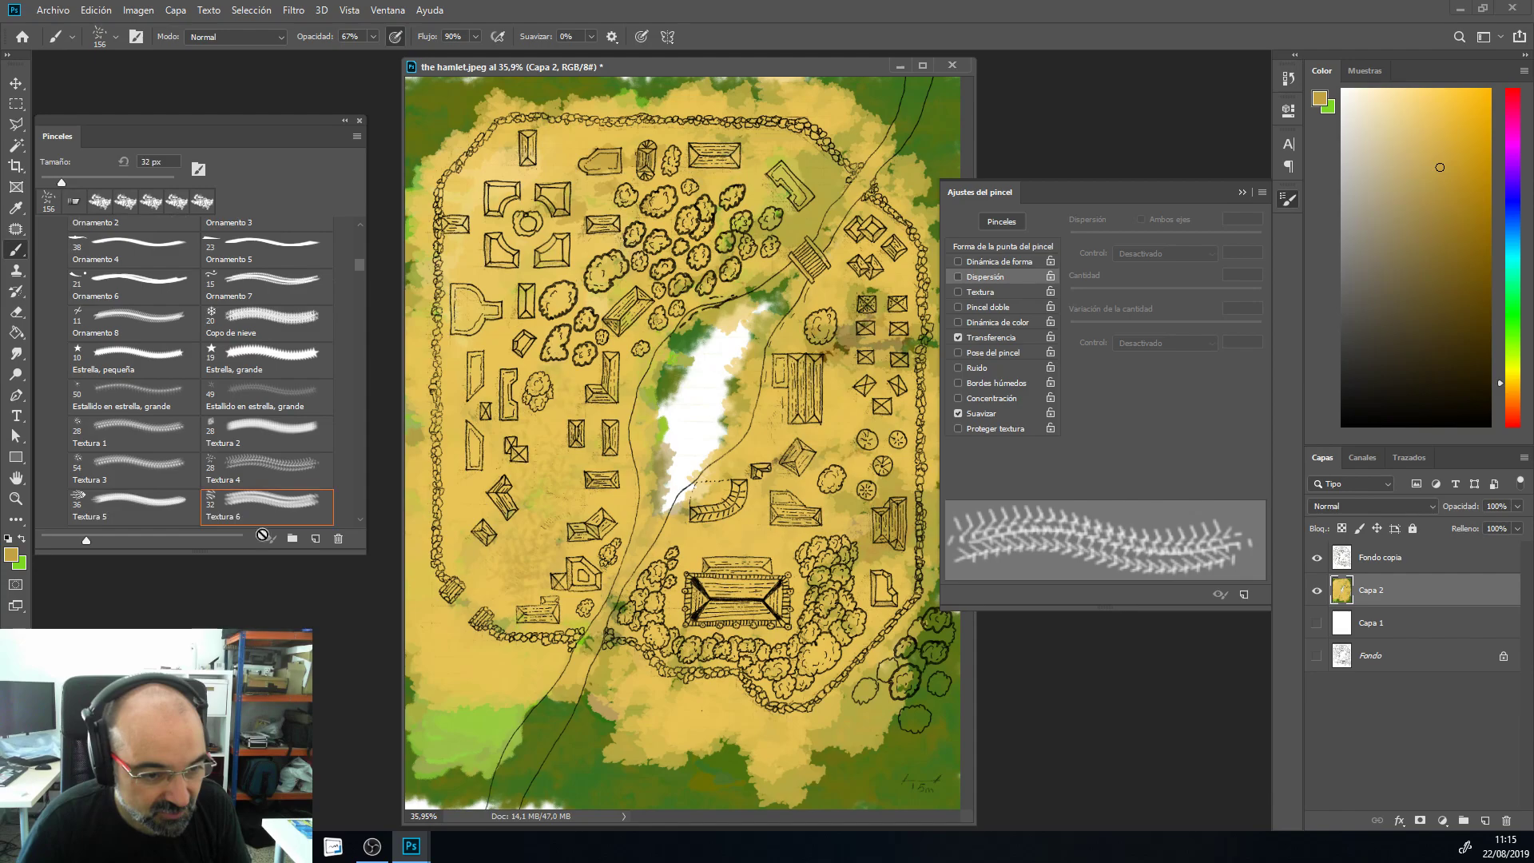
pyautogui.click(160, 504)
pyautogui.rightClick(557, 539)
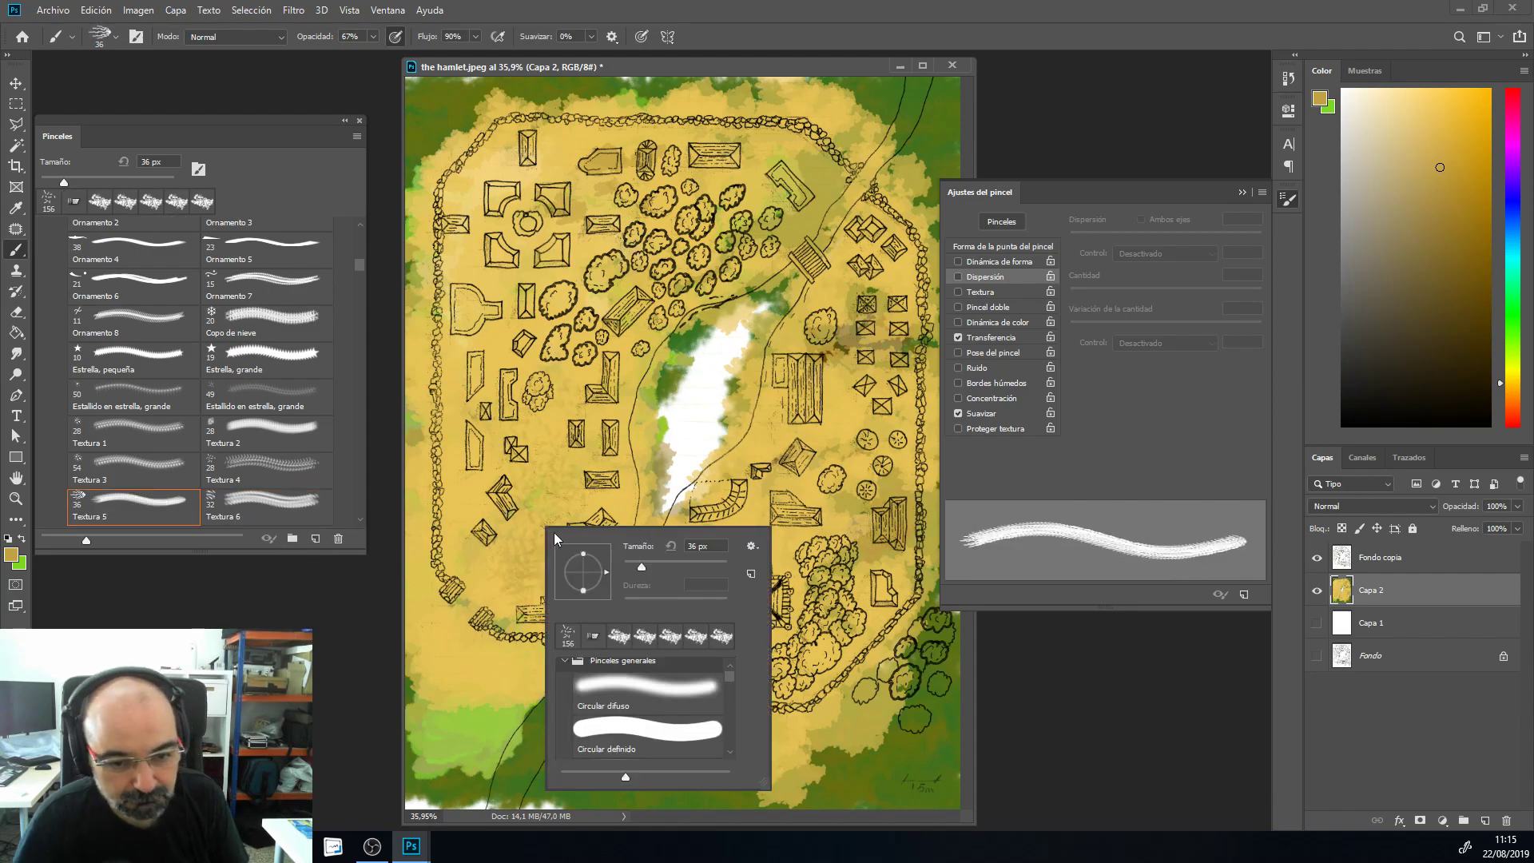
pyautogui.click(700, 567)
pyautogui.press('Return')
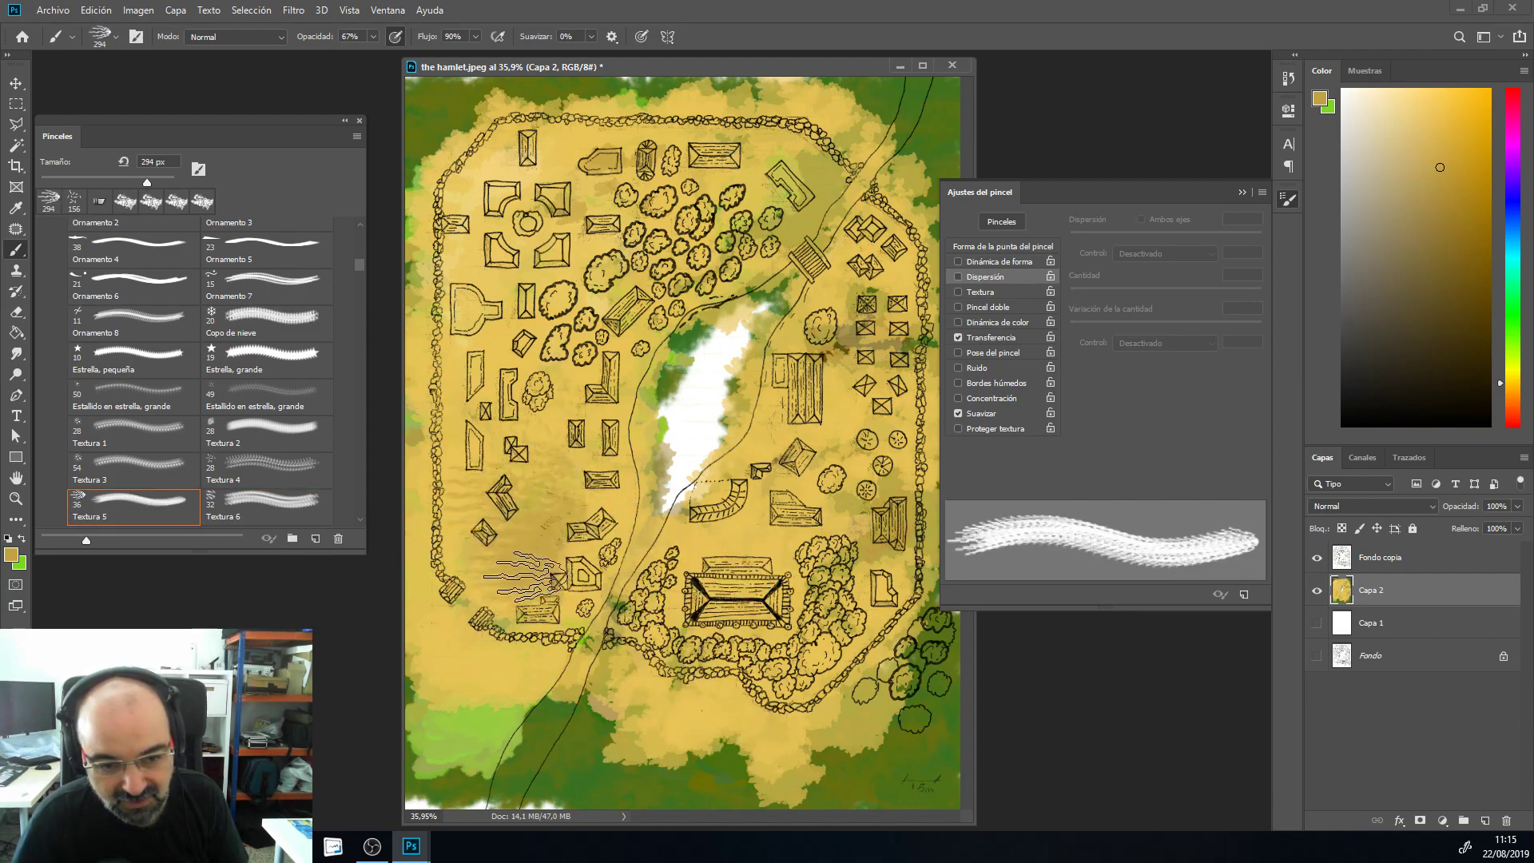
# Step: Set the brush's size jitter to 69%, enable brush projection and paint texture over the northern and eastern hamlet ground
pyautogui.click(999, 261)
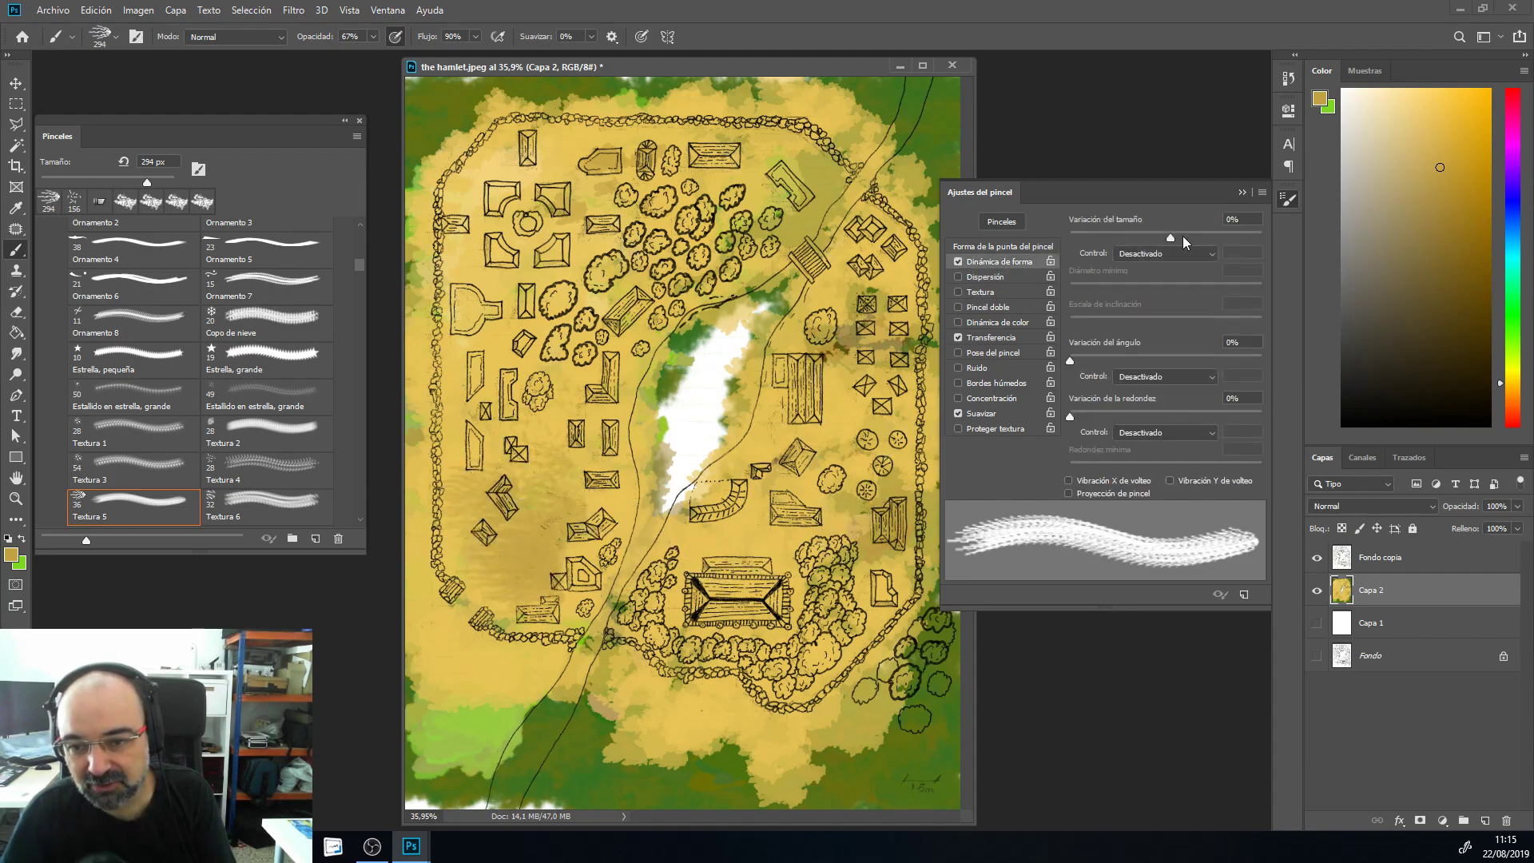
pyautogui.moveTo(1179, 236); pyautogui.dragTo(1202, 237)
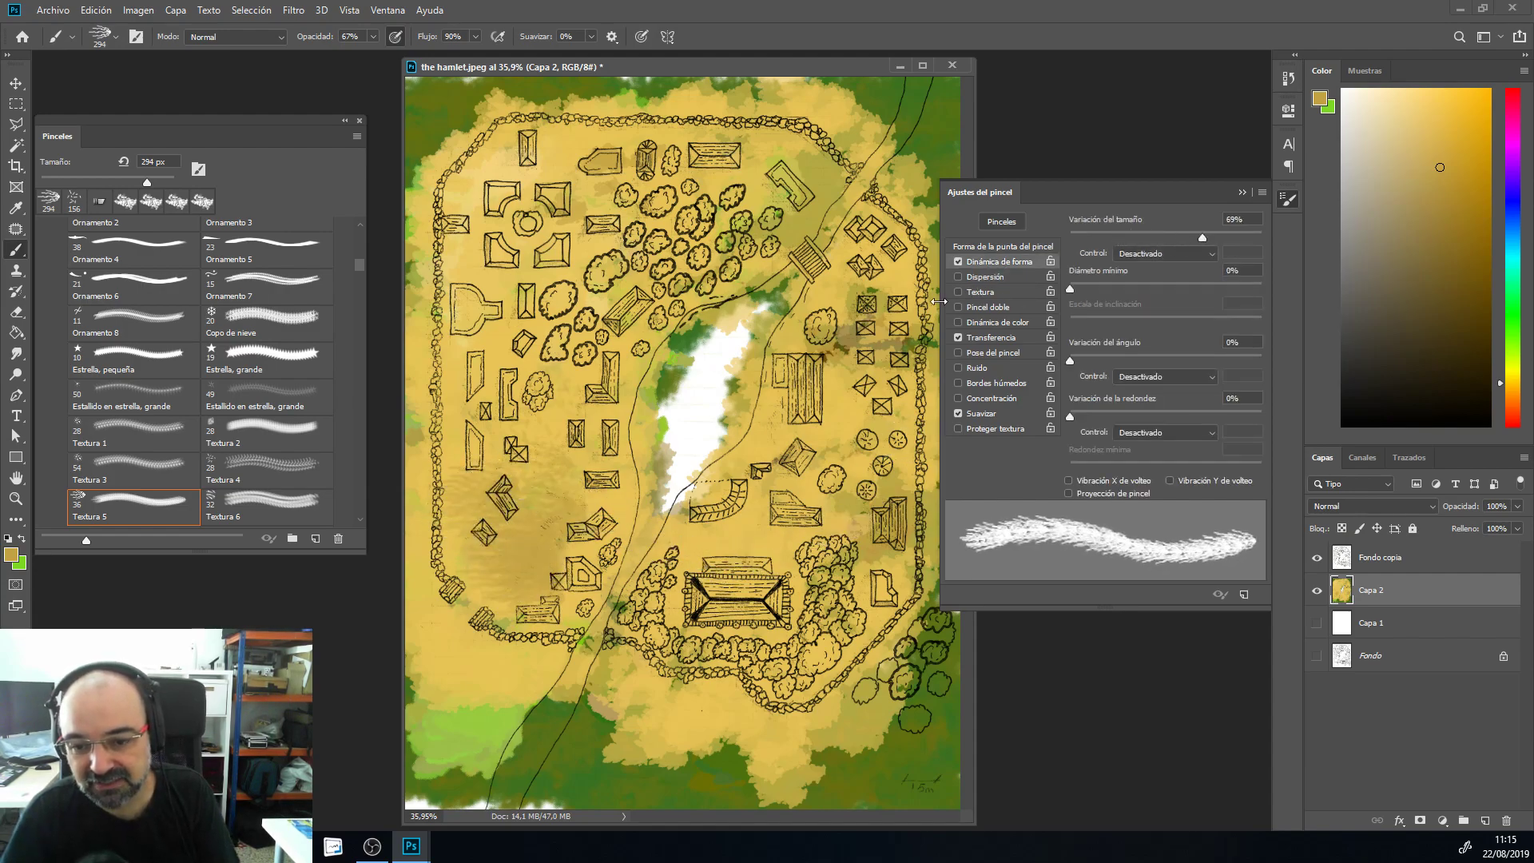
pyautogui.click(1069, 493)
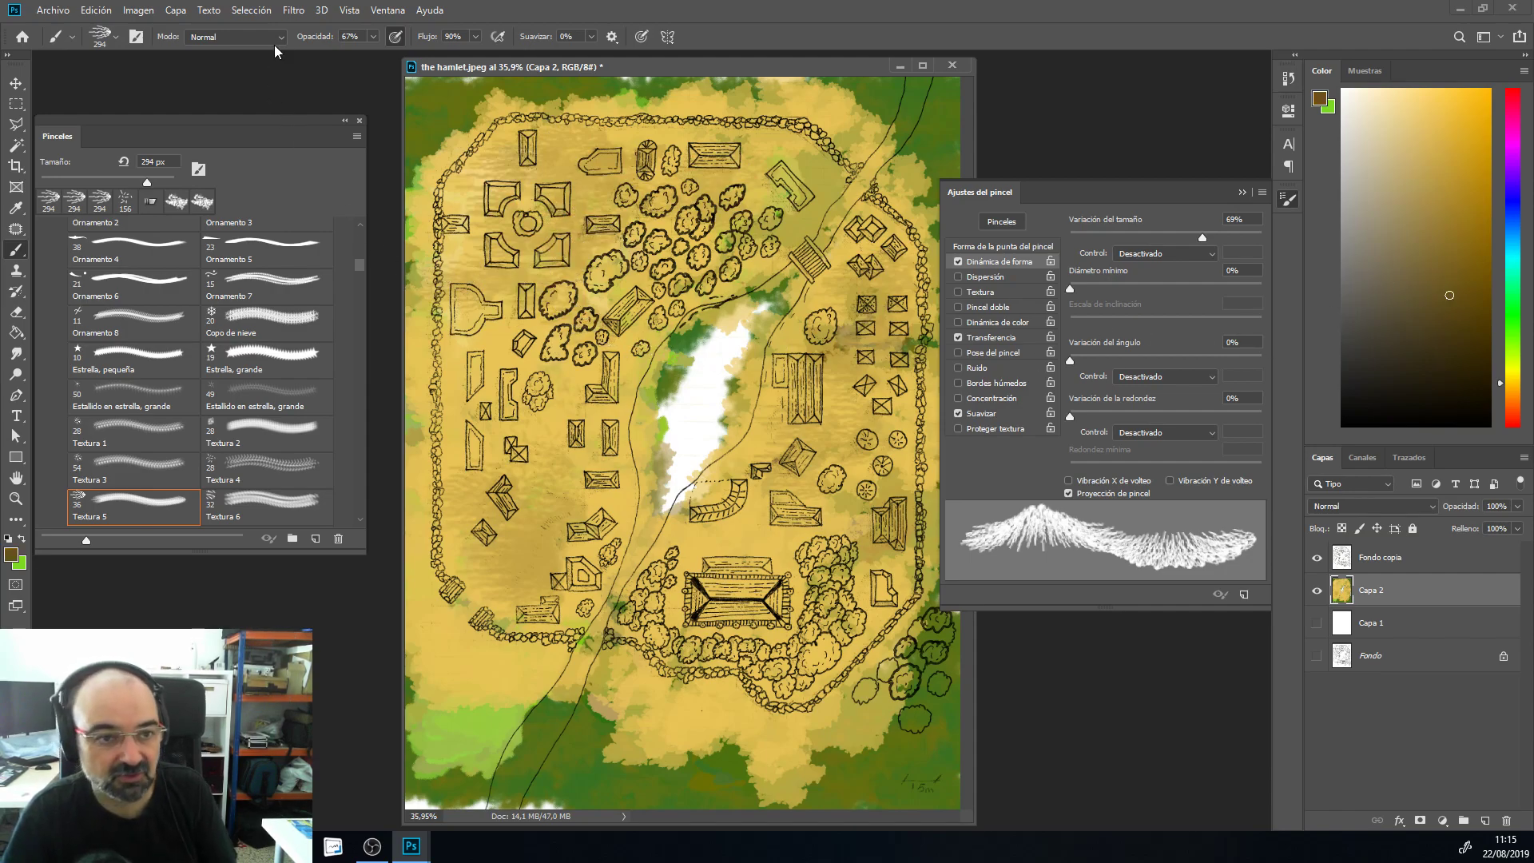
# Step: Reduce the brush opacity to 34% and paint dark brown texture over the western hamlet ground
pyautogui.click(373, 37)
pyautogui.click(587, 228)
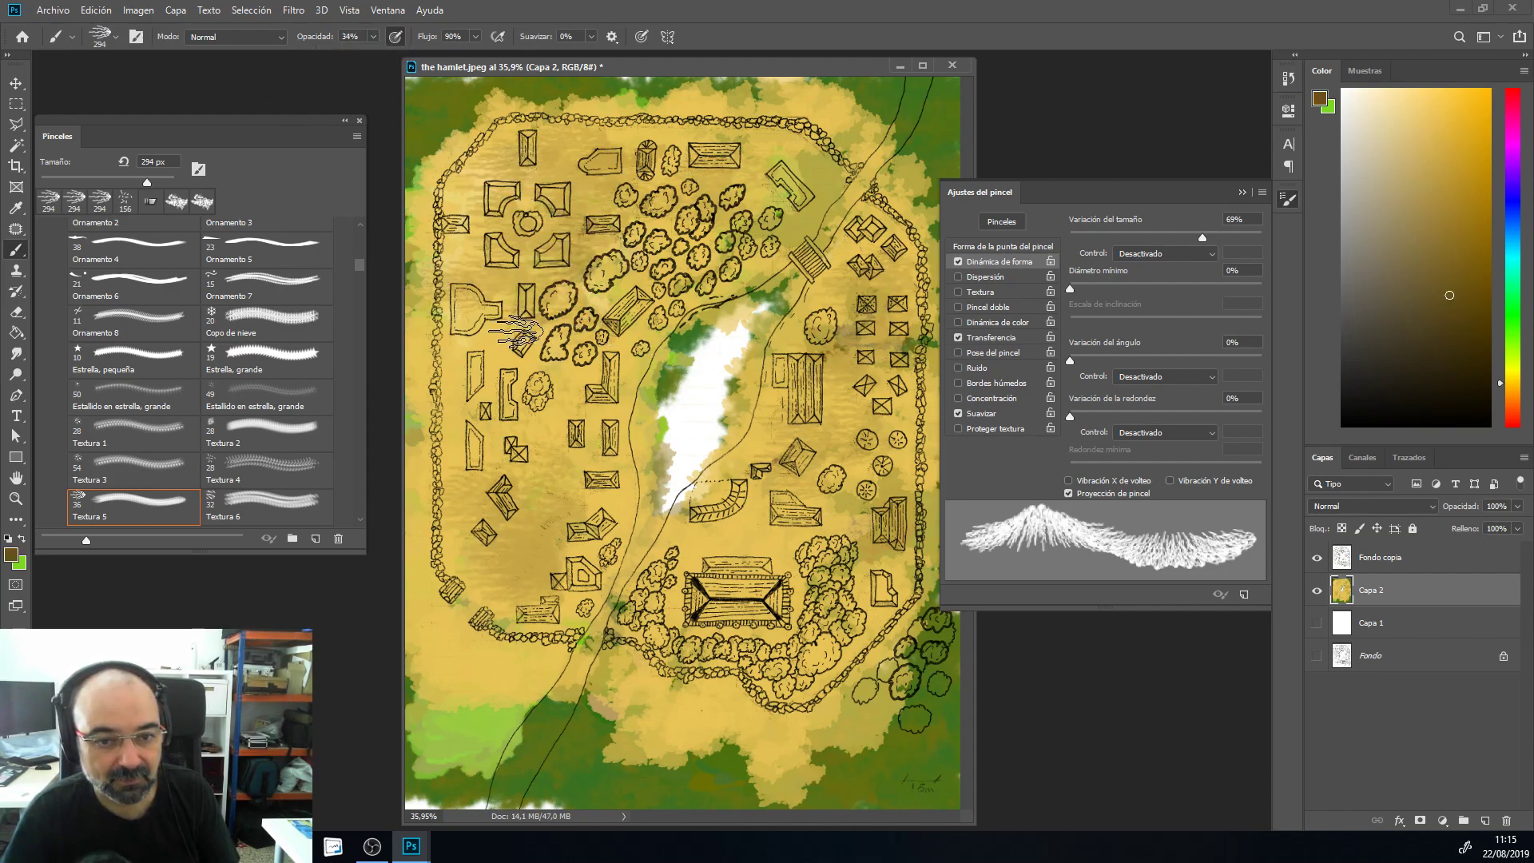
pyautogui.moveTo(484, 423)
pyautogui.mouseDown()
pyautogui.moveTo(555, 551)
pyautogui.moveTo(531, 520)
pyautogui.moveTo(559, 495)
pyautogui.moveTo(511, 623)
pyautogui.moveTo(679, 529)
pyautogui.mouseUp()
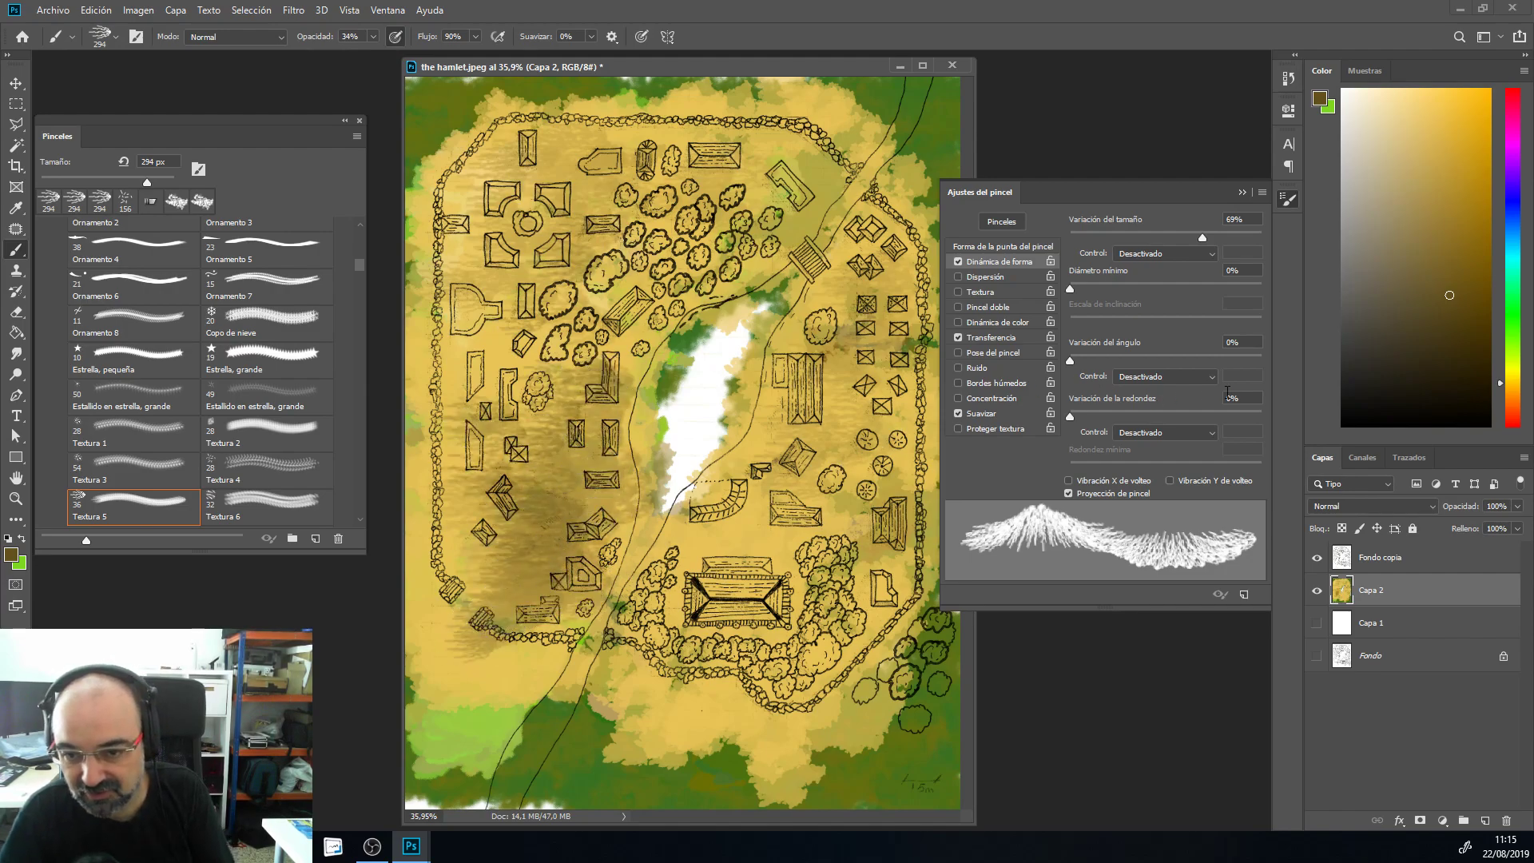
# Step: Enable brush texture and 104% scattering on both axes with pen pressure control, and paint dark brown across the whole hamlet
pyautogui.click(987, 277)
pyautogui.click(997, 292)
pyautogui.moveTo(1099, 234)
pyautogui.mouseDown()
pyautogui.moveTo(1120, 232)
pyautogui.moveTo(1094, 235)
pyautogui.mouseUp()
pyautogui.click(1141, 219)
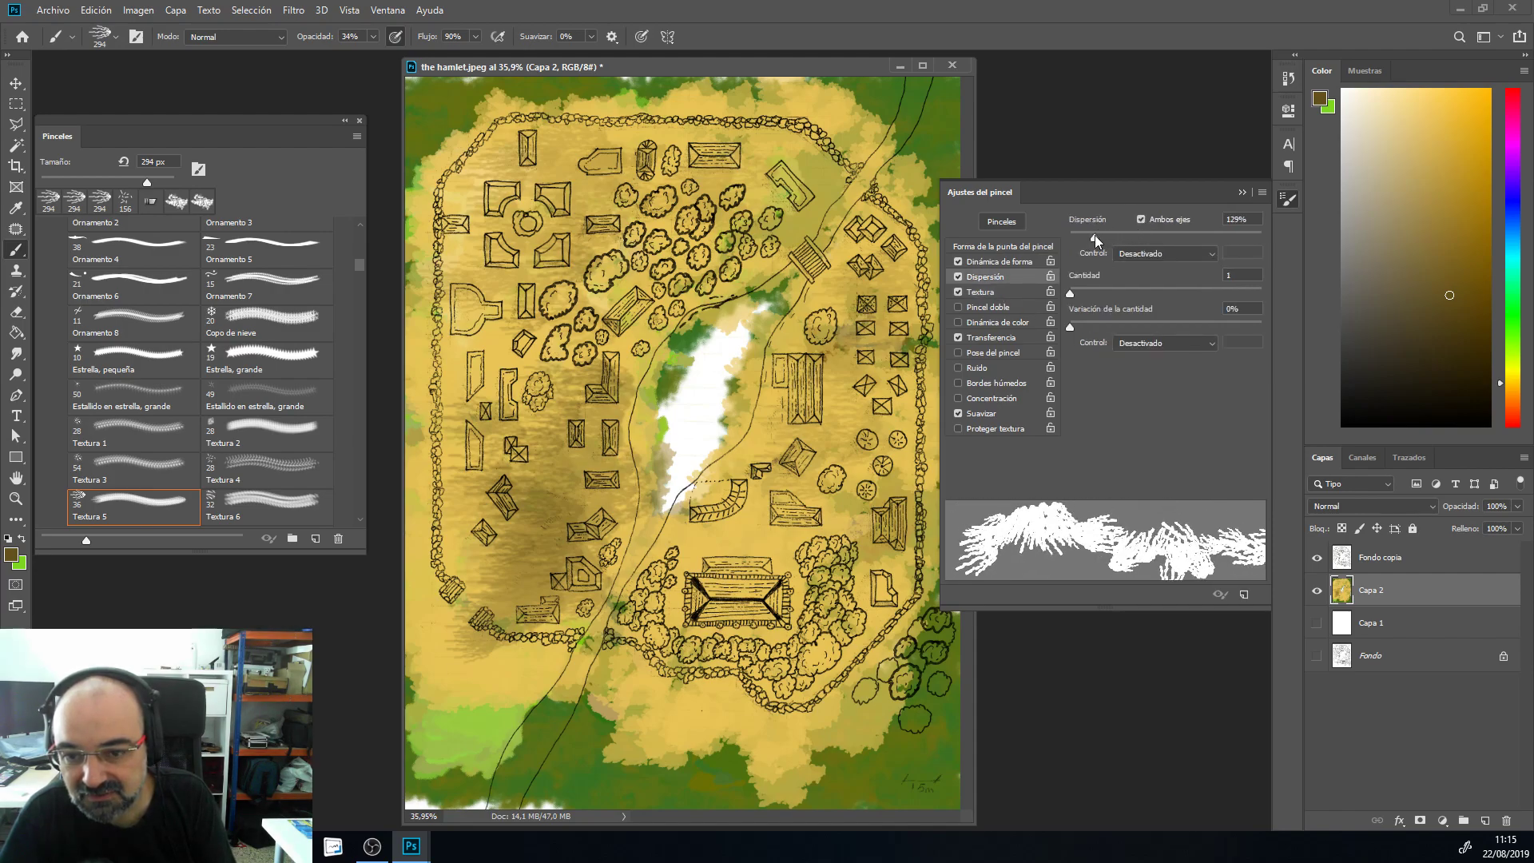
pyautogui.click(1150, 253)
pyautogui.click(1116, 275)
pyautogui.moveTo(809, 422)
pyautogui.mouseDown()
pyautogui.moveTo(773, 467)
pyautogui.moveTo(803, 411)
pyautogui.moveTo(843, 462)
pyautogui.moveTo(769, 569)
pyautogui.moveTo(694, 535)
pyautogui.moveTo(752, 526)
pyautogui.moveTo(711, 600)
pyautogui.moveTo(891, 580)
pyautogui.moveTo(626, 652)
pyautogui.moveTo(731, 645)
pyautogui.moveTo(748, 687)
pyautogui.moveTo(521, 636)
pyautogui.moveTo(461, 552)
pyautogui.moveTo(521, 575)
pyautogui.moveTo(609, 520)
pyautogui.moveTo(495, 537)
pyautogui.moveTo(474, 447)
pyautogui.moveTo(571, 324)
pyautogui.moveTo(521, 409)
pyautogui.moveTo(504, 226)
pyautogui.moveTo(578, 345)
pyautogui.moveTo(671, 291)
pyautogui.moveTo(742, 206)
pyautogui.moveTo(574, 299)
pyautogui.moveTo(466, 198)
pyautogui.moveTo(618, 123)
pyautogui.moveTo(562, 192)
pyautogui.moveTo(701, 215)
pyautogui.moveTo(765, 175)
pyautogui.moveTo(457, 259)
pyautogui.moveTo(514, 448)
pyautogui.moveTo(479, 496)
pyautogui.moveTo(479, 605)
pyautogui.moveTo(436, 389)
pyautogui.moveTo(436, 223)
pyautogui.moveTo(477, 415)
pyautogui.moveTo(443, 386)
pyautogui.moveTo(474, 170)
pyautogui.moveTo(607, 109)
pyautogui.moveTo(829, 107)
pyautogui.moveTo(901, 218)
pyautogui.moveTo(800, 101)
pyautogui.moveTo(851, 111)
pyautogui.moveTo(868, 189)
pyautogui.moveTo(925, 147)
pyautogui.moveTo(866, 158)
pyautogui.moveTo(615, 82)
pyautogui.moveTo(611, 110)
pyautogui.moveTo(462, 151)
pyautogui.moveTo(520, 185)
pyautogui.moveTo(854, 226)
pyautogui.moveTo(913, 333)
pyautogui.moveTo(815, 229)
pyautogui.moveTo(773, 276)
pyautogui.moveTo(714, 417)
pyautogui.moveTo(719, 475)
pyautogui.moveTo(729, 420)
pyautogui.moveTo(767, 559)
pyautogui.mouseUp()
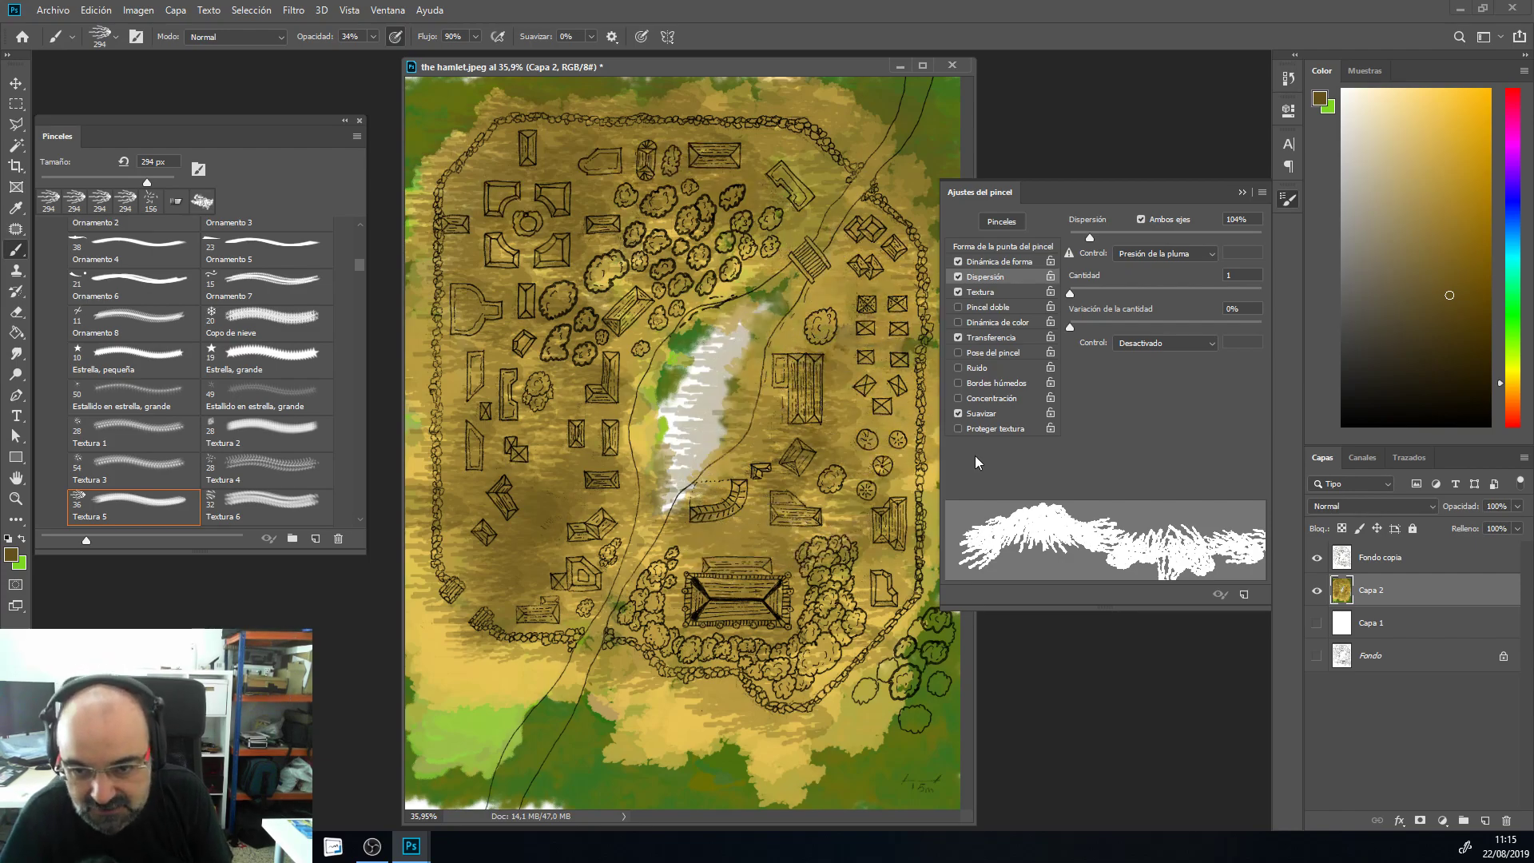
# Step: Try colour dynamics on the brush, turn it off, and extend the brown texture over the ground outside the southwestern wall
pyautogui.click(992, 322)
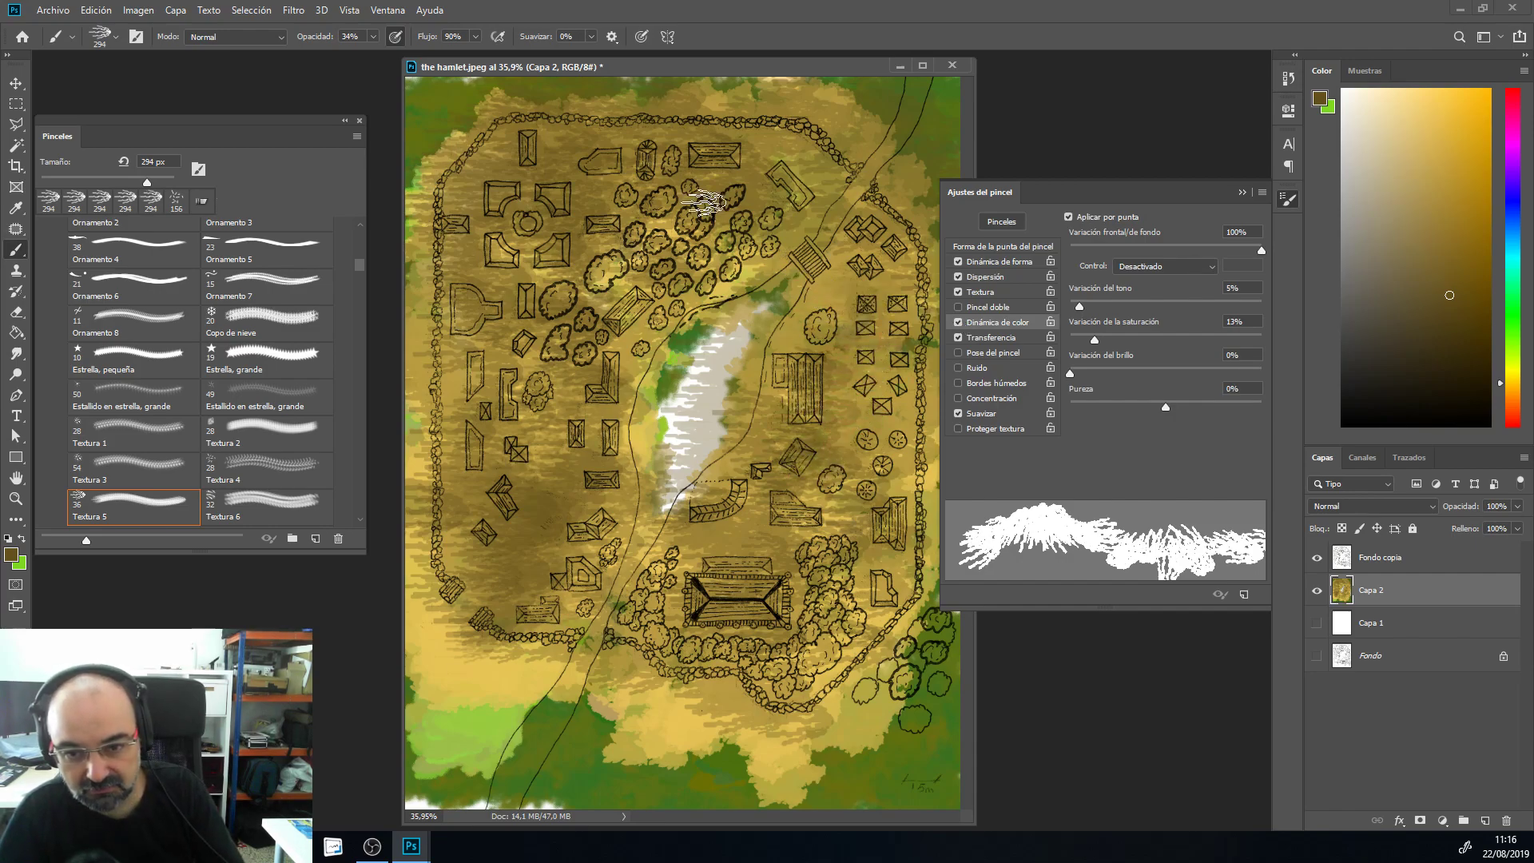
pyautogui.click(959, 323)
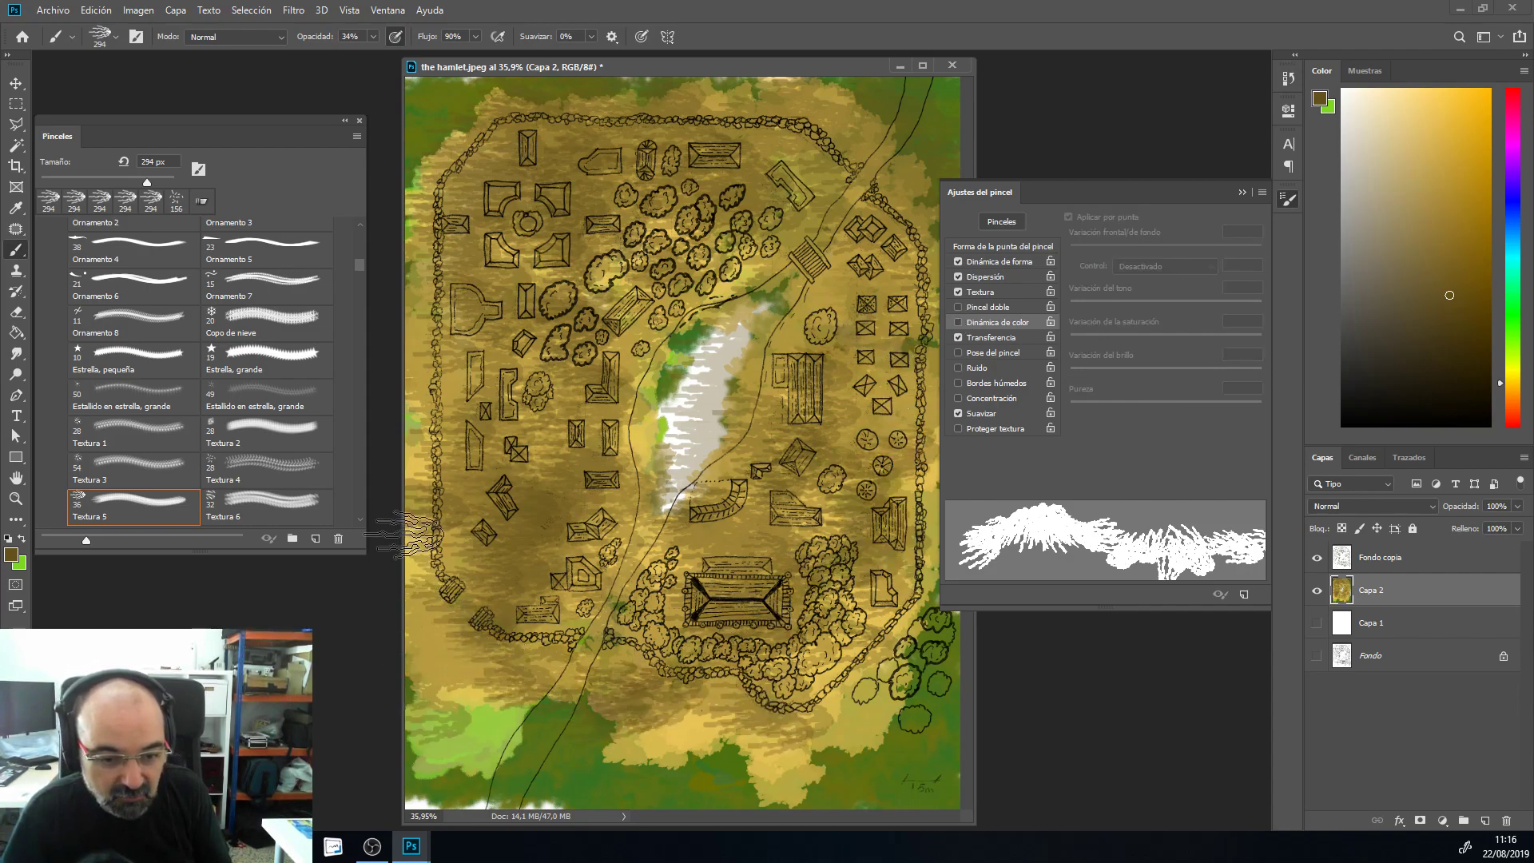
pyautogui.moveTo(457, 769)
pyautogui.mouseDown()
pyautogui.moveTo(541, 530)
pyautogui.moveTo(542, 413)
pyautogui.moveTo(632, 505)
pyautogui.moveTo(623, 551)
pyautogui.moveTo(508, 684)
pyautogui.moveTo(554, 695)
pyautogui.moveTo(740, 658)
pyautogui.moveTo(793, 582)
pyautogui.moveTo(840, 605)
pyautogui.moveTo(849, 664)
pyautogui.moveTo(783, 734)
pyautogui.moveTo(912, 598)
pyautogui.moveTo(654, 226)
pyautogui.moveTo(623, 226)
pyautogui.moveTo(697, 234)
pyautogui.moveTo(621, 267)
pyautogui.moveTo(644, 238)
pyautogui.moveTo(699, 228)
pyautogui.moveTo(703, 253)
pyautogui.moveTo(601, 290)
pyautogui.moveTo(582, 302)
pyautogui.moveTo(651, 282)
pyautogui.moveTo(521, 355)
pyautogui.moveTo(501, 404)
pyautogui.moveTo(569, 377)
pyautogui.moveTo(539, 545)
pyautogui.mouseUp()
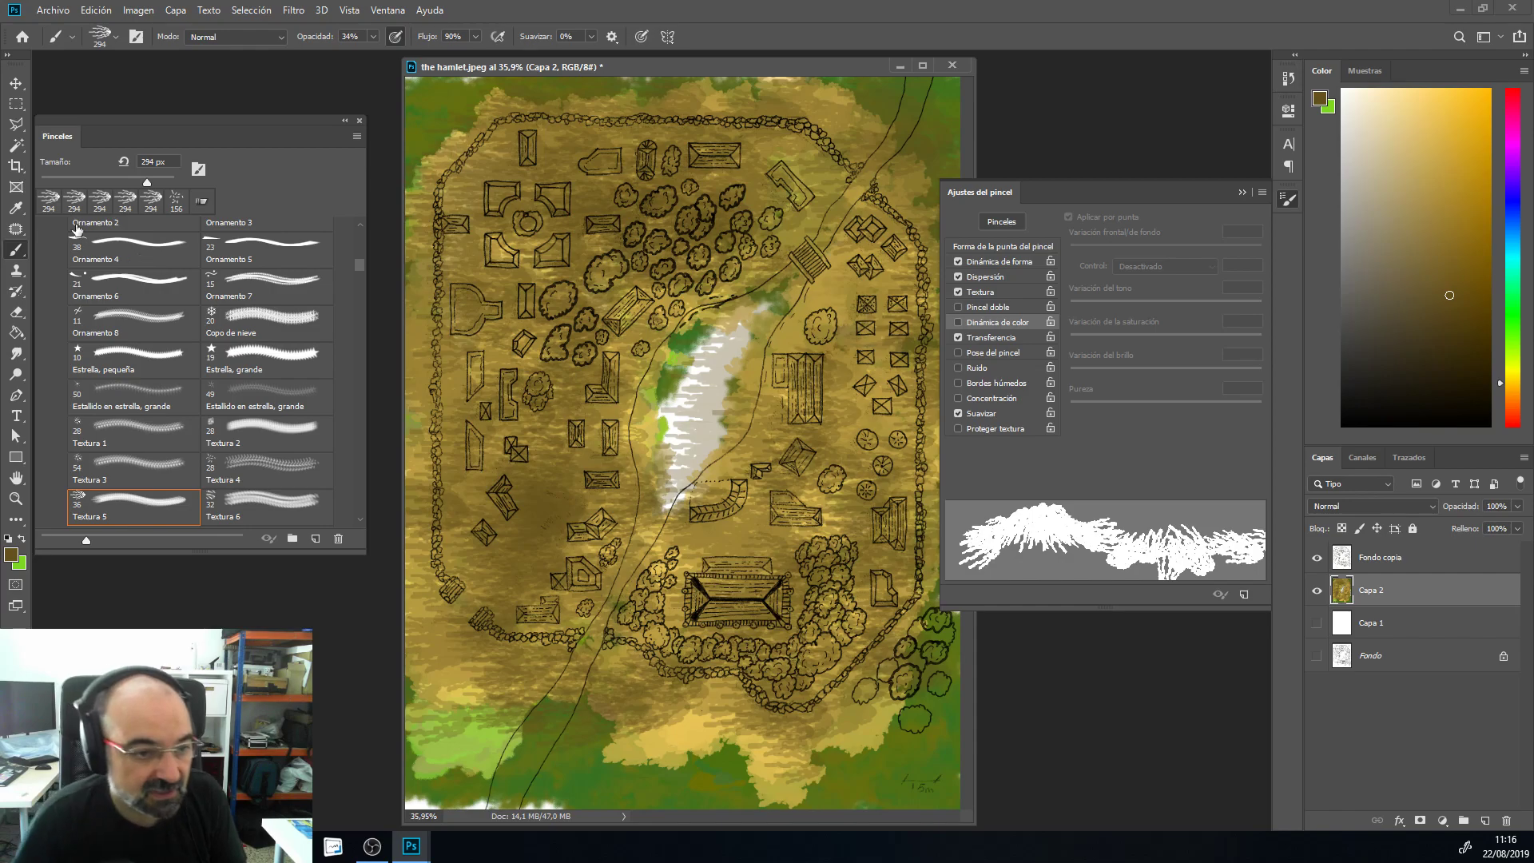
# Step: Choose the Grieta DP brush and shift the paint colour to dark olive green
pyautogui.moveTo(358, 266); pyautogui.dragTo(355, 318)
pyautogui.moveTo(355, 315); pyautogui.dragTo(357, 328)
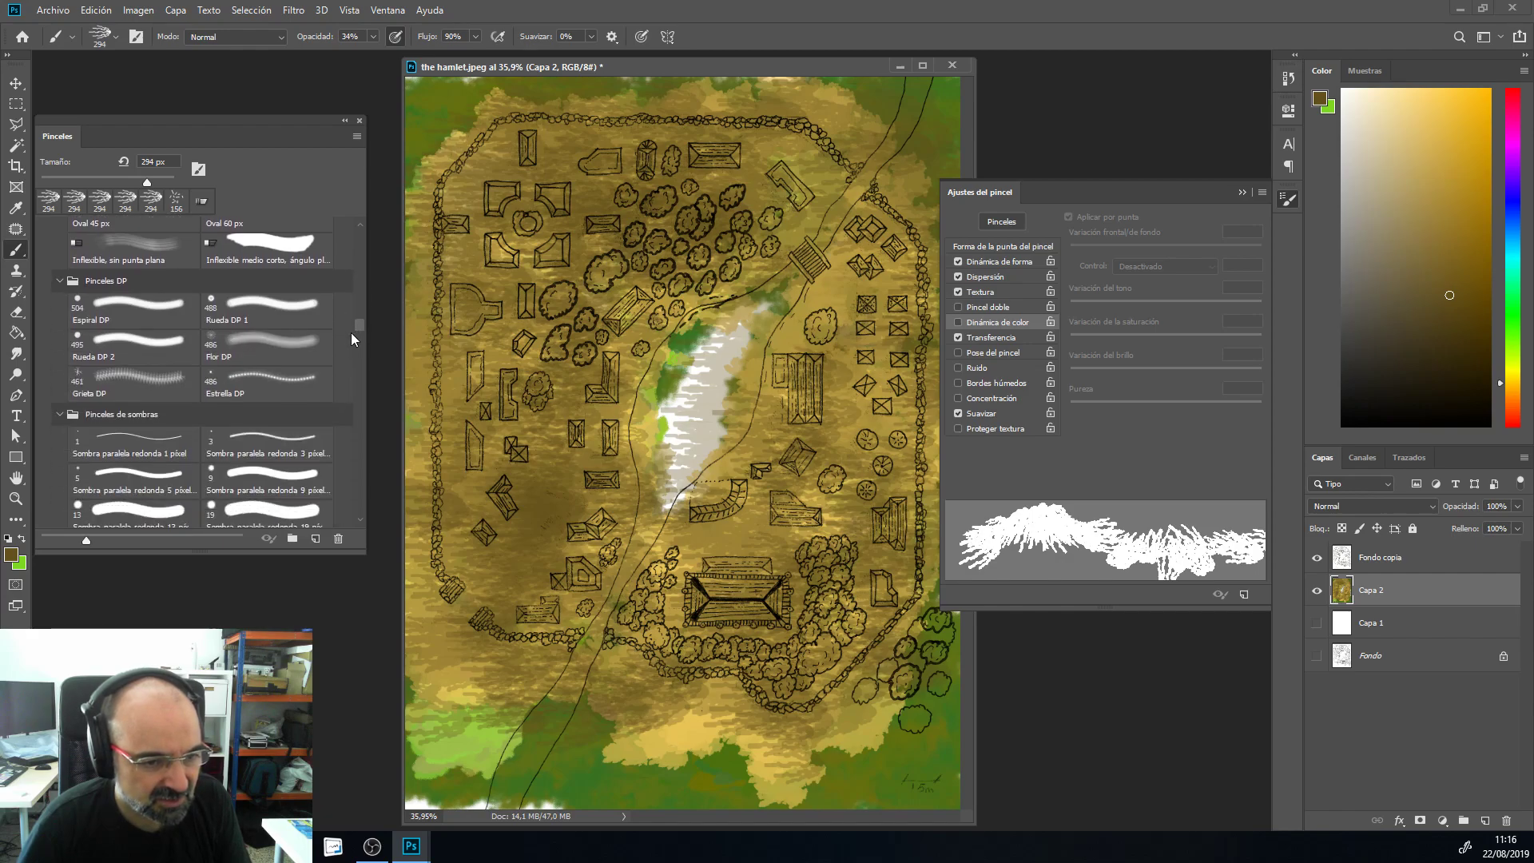
pyautogui.click(156, 378)
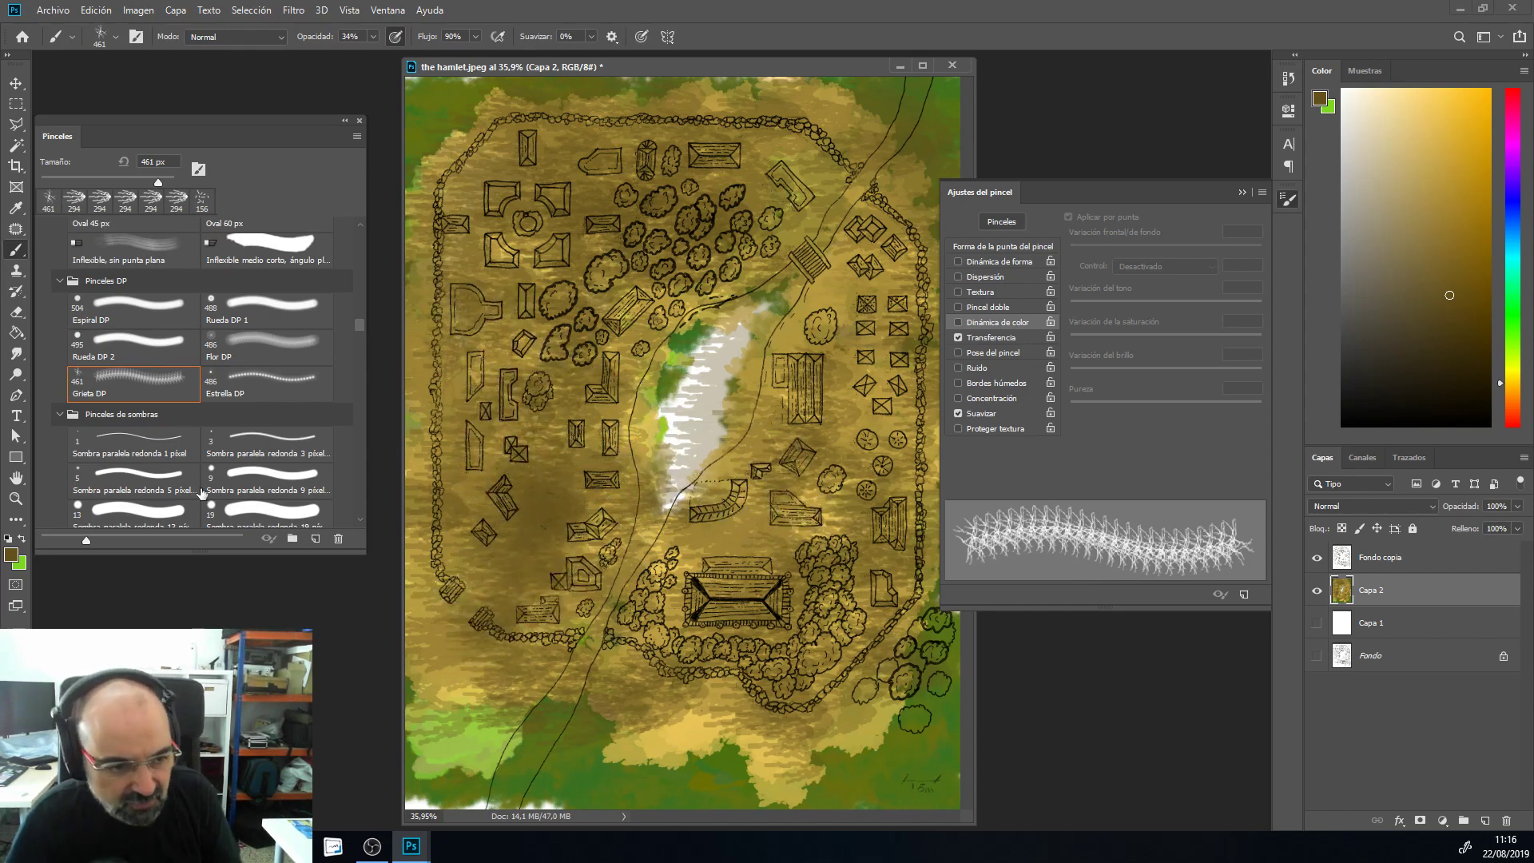
pyautogui.click(1513, 369)
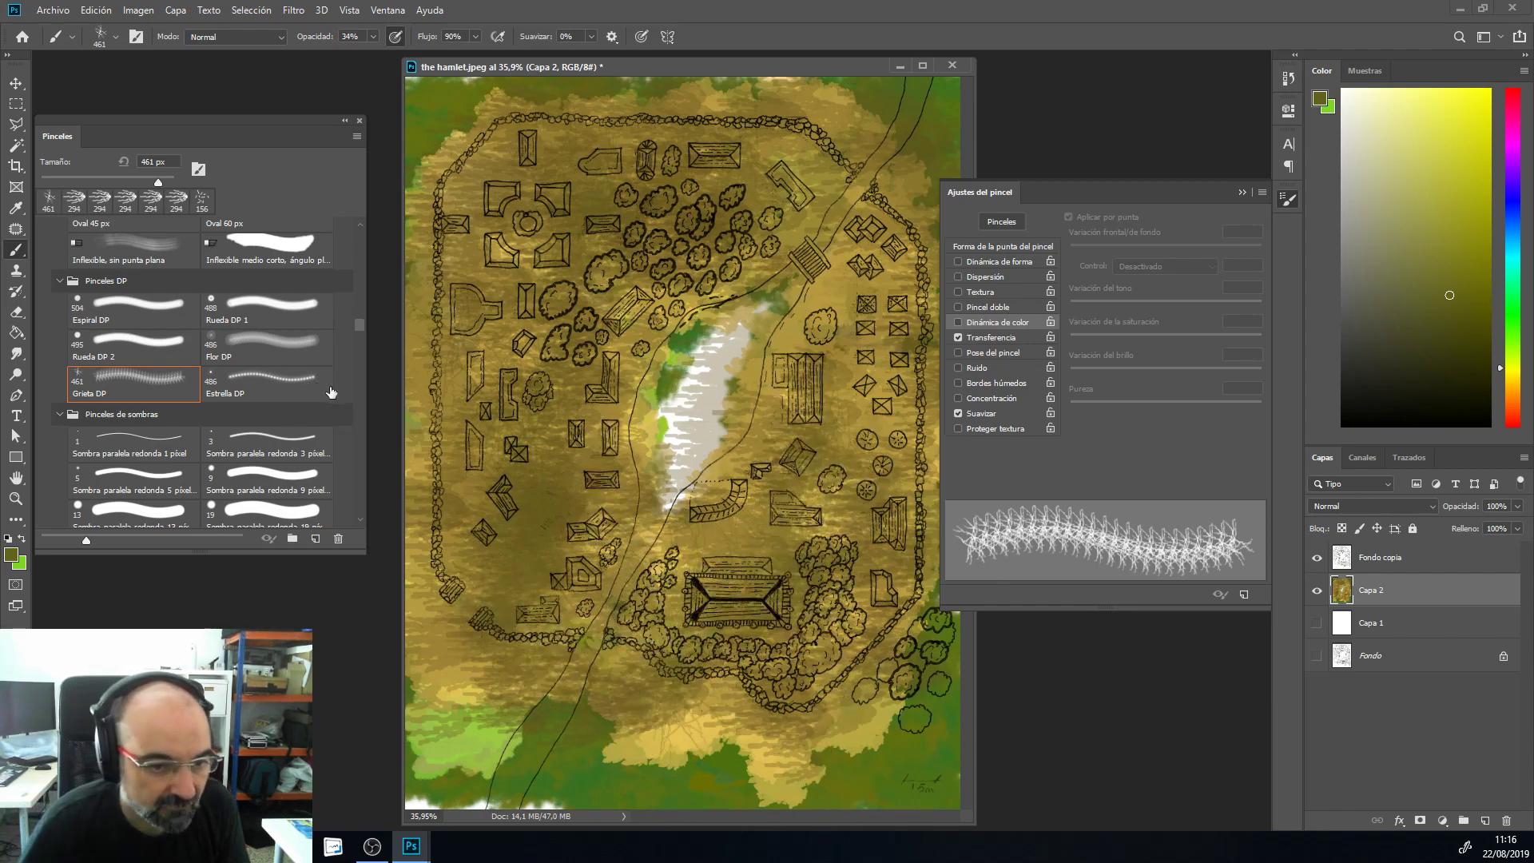
# Step: Choose the Abanico redondeado con textura dry brush and set its size to 62 px
pyautogui.scroll(1, 359, 325)
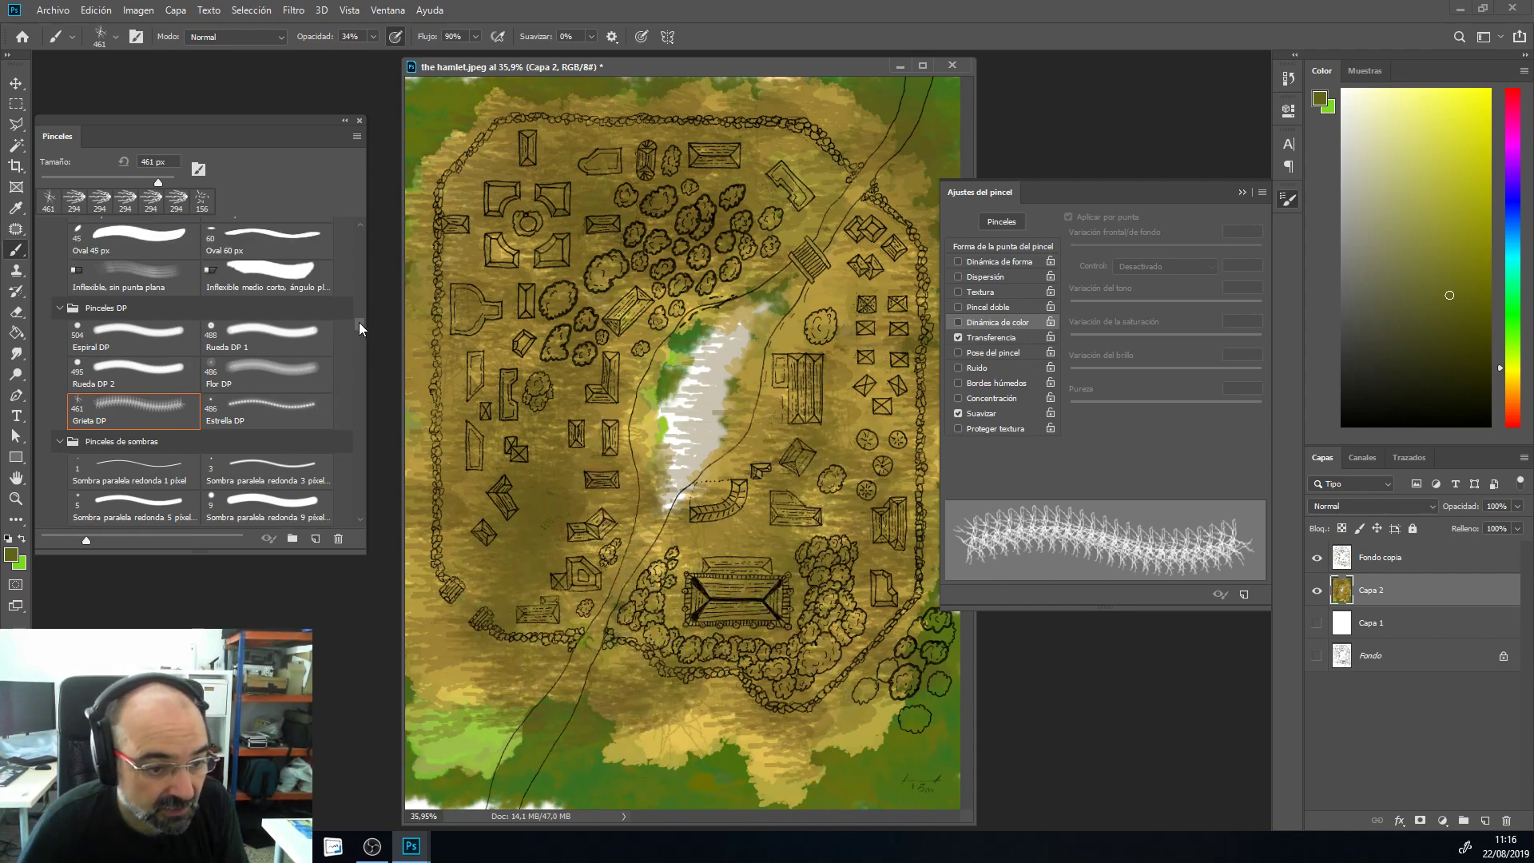
pyautogui.scroll(-7, 359, 325)
pyautogui.moveTo(361, 329); pyautogui.dragTo(362, 343)
pyautogui.click(284, 362)
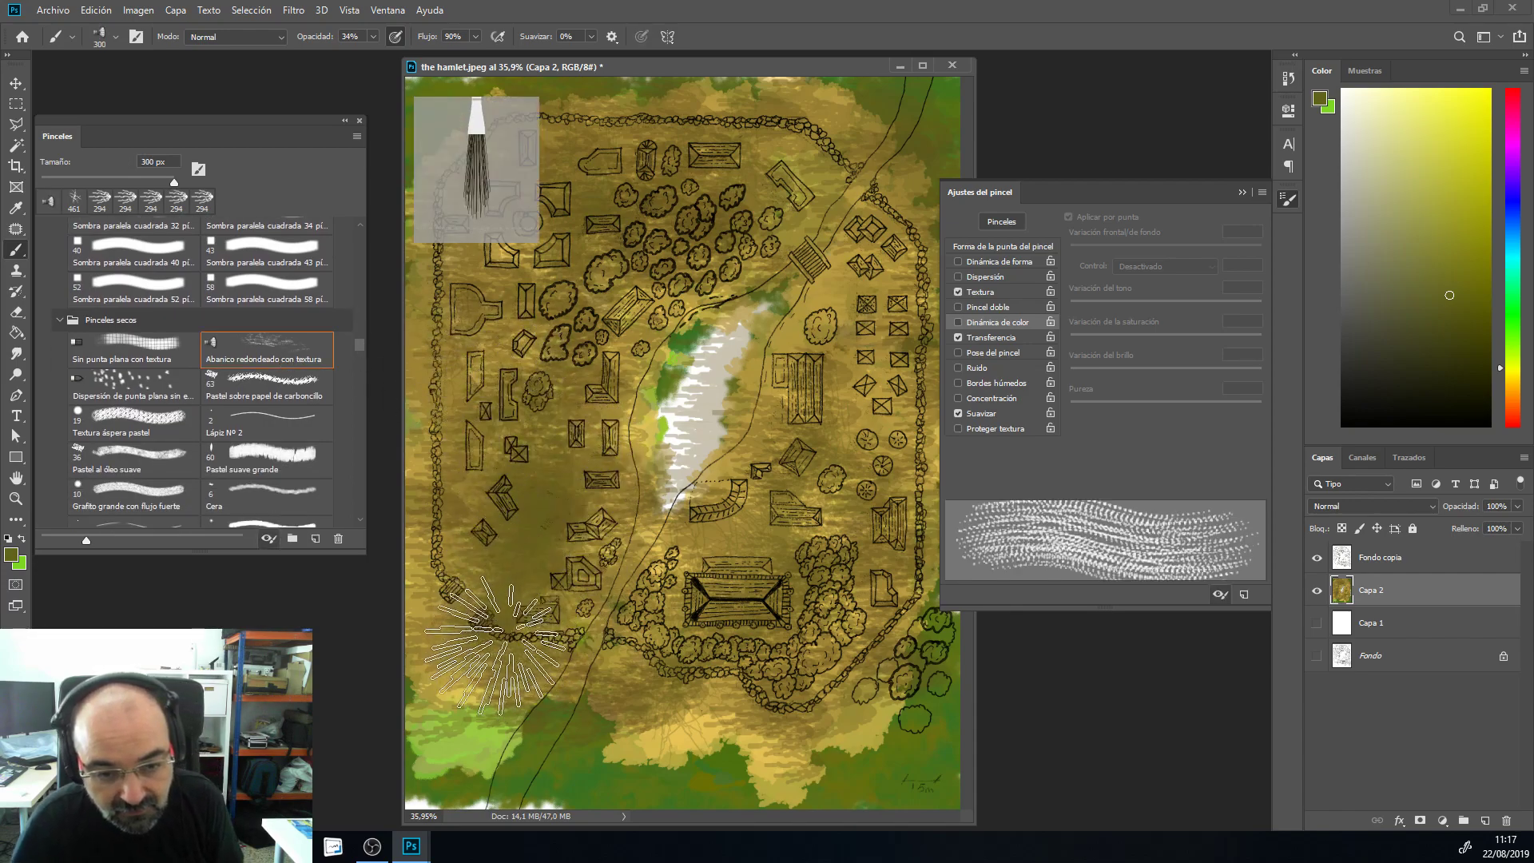
pyautogui.rightClick(548, 472)
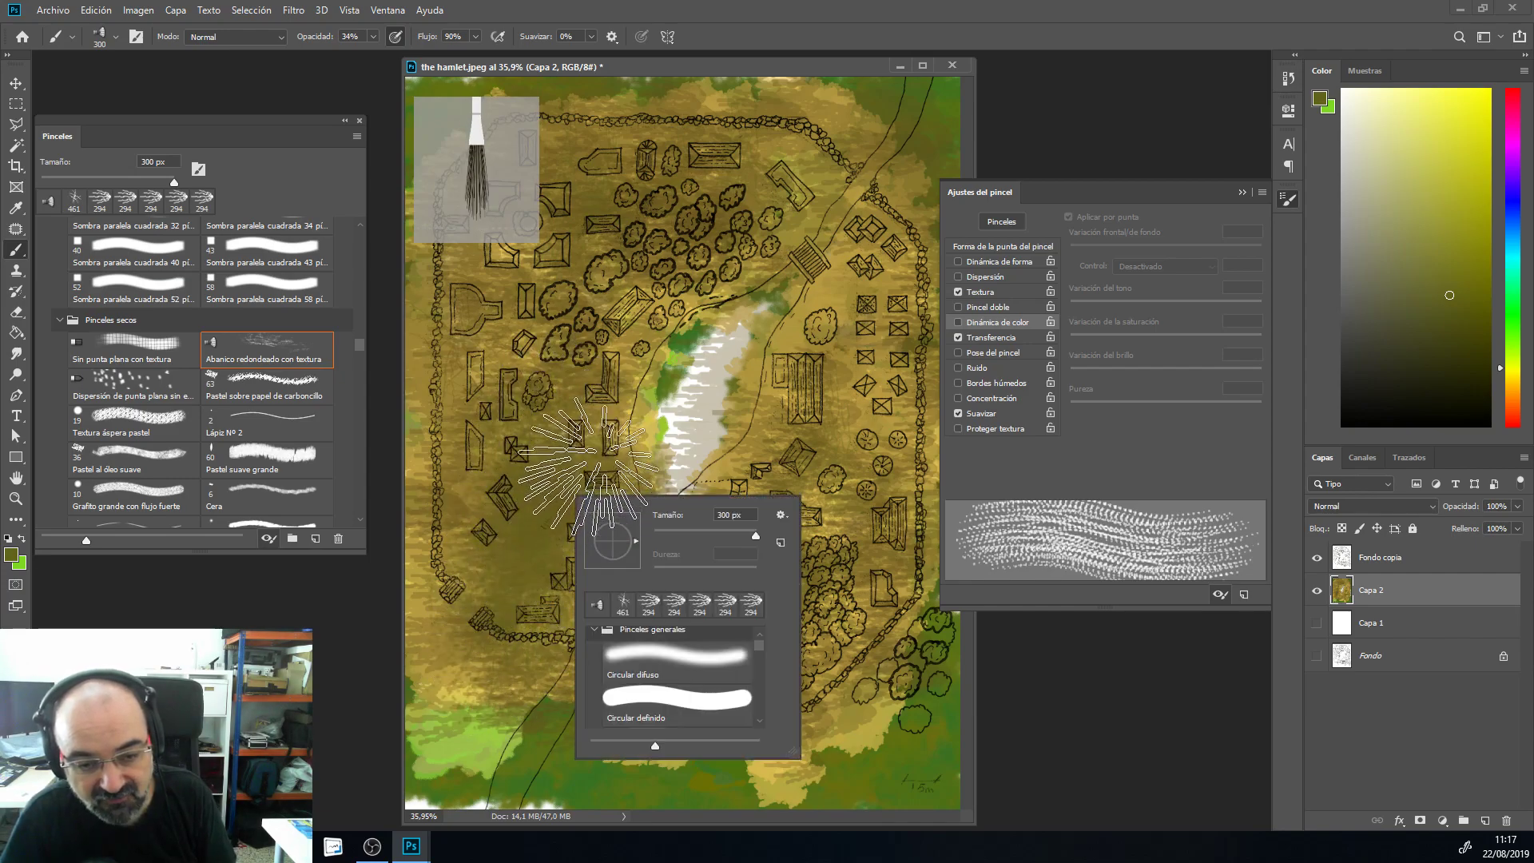
pyautogui.doubleClick(729, 514)
pyautogui.write('62')
pyautogui.press('Return')
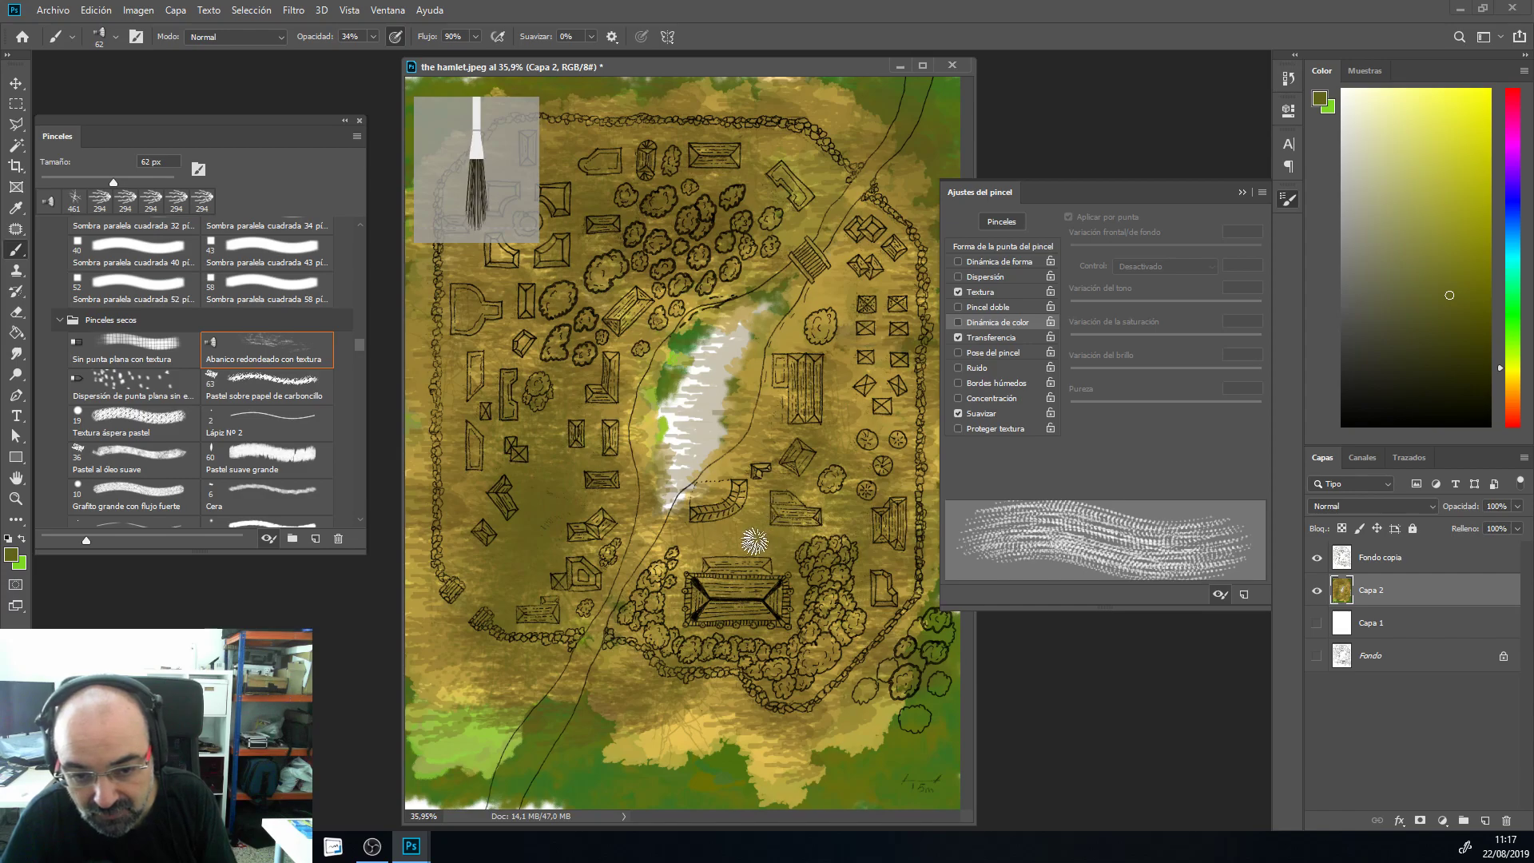
# Step: Choose the Pastel al óleo suave dry brush and enlarge it to 134 px
pyautogui.click(141, 456)
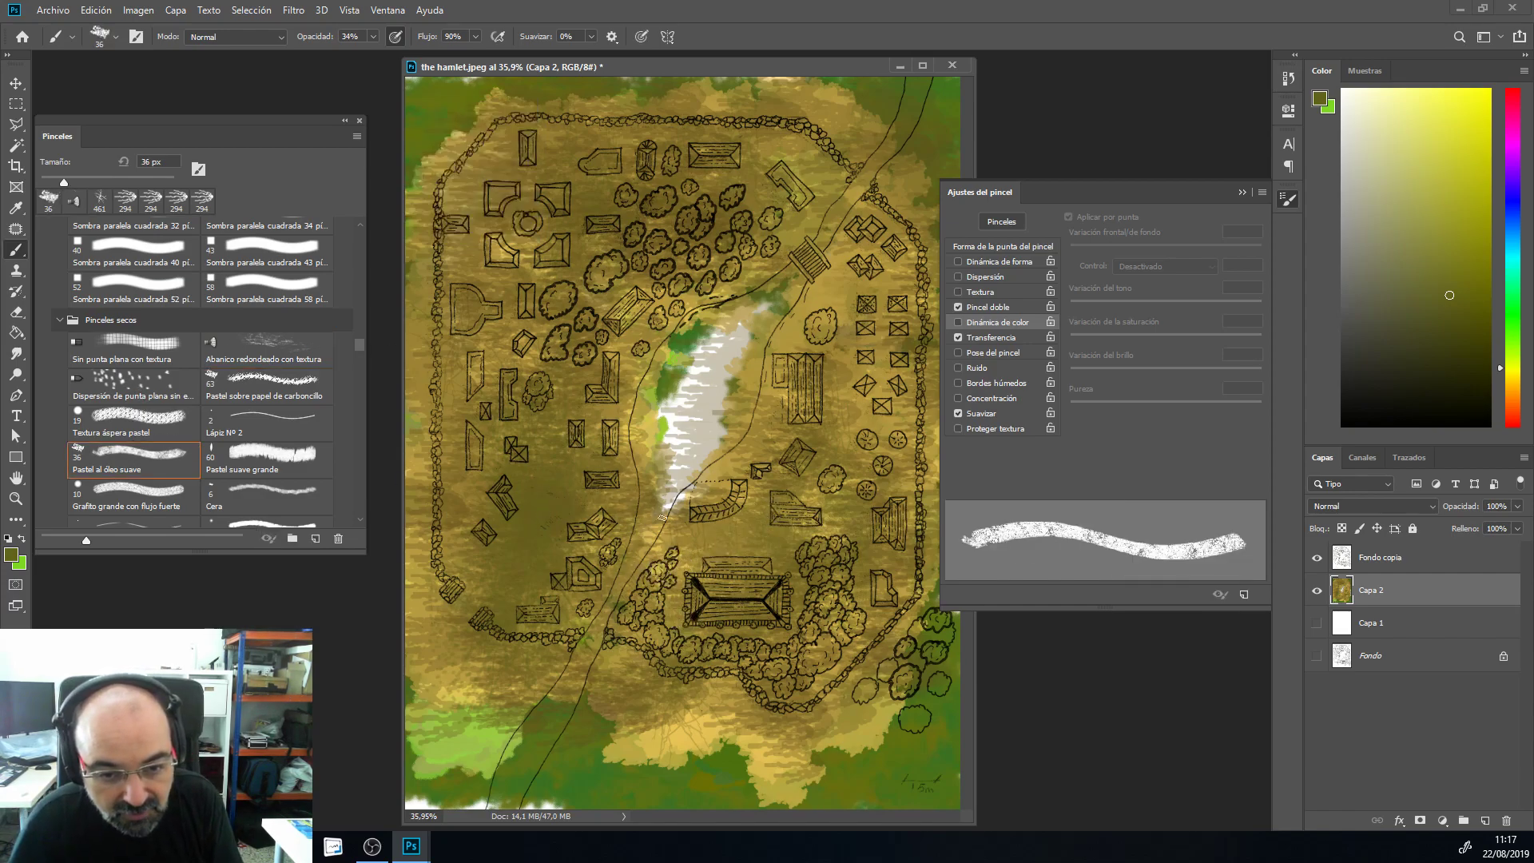
pyautogui.rightClick(644, 352)
pyautogui.moveTo(772, 382); pyautogui.dragTo(807, 382)
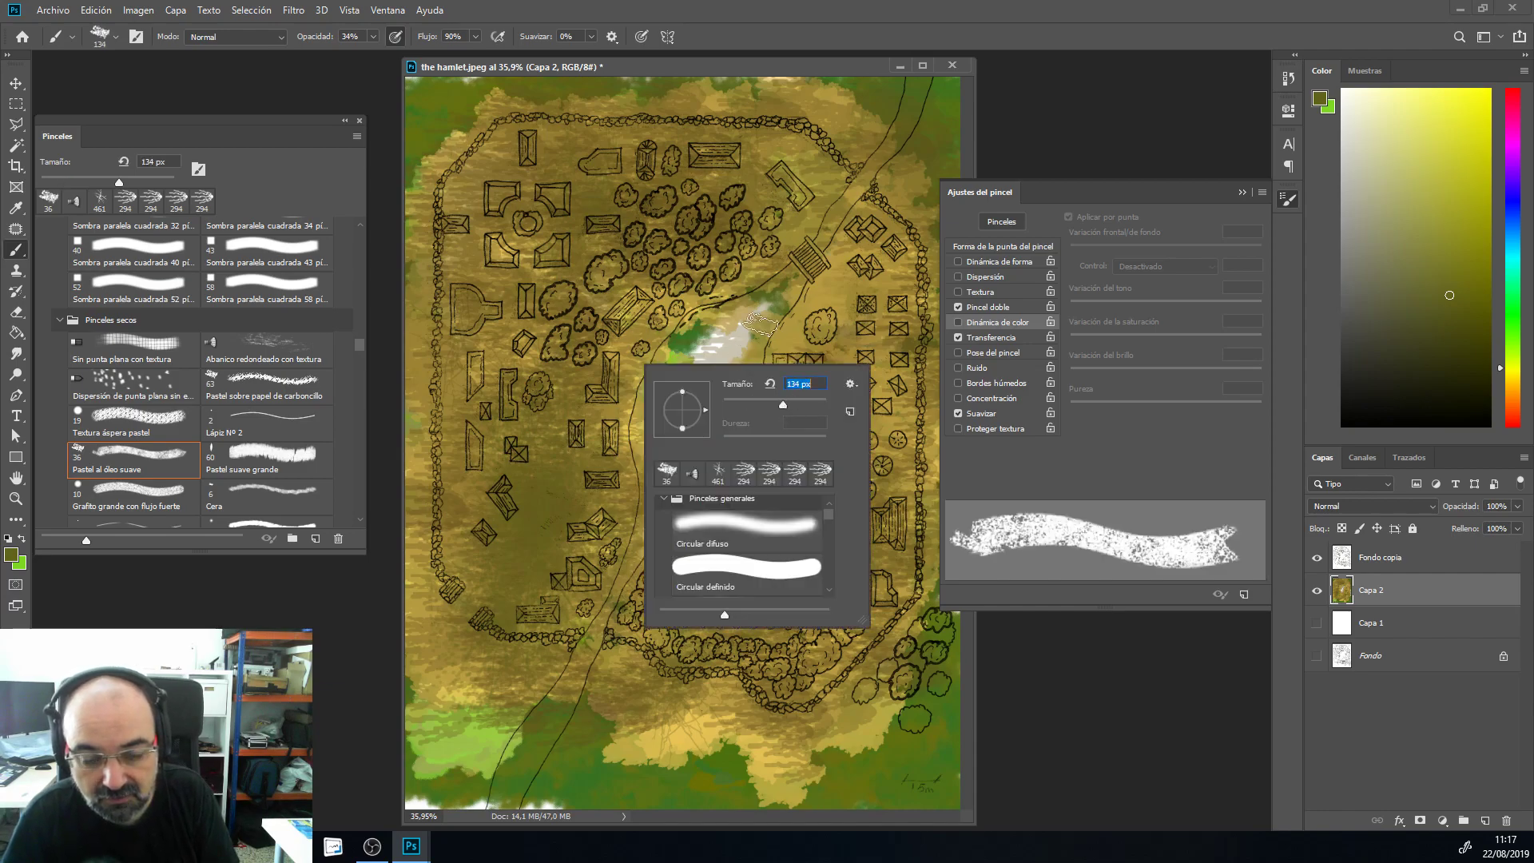
pyautogui.press('Return')
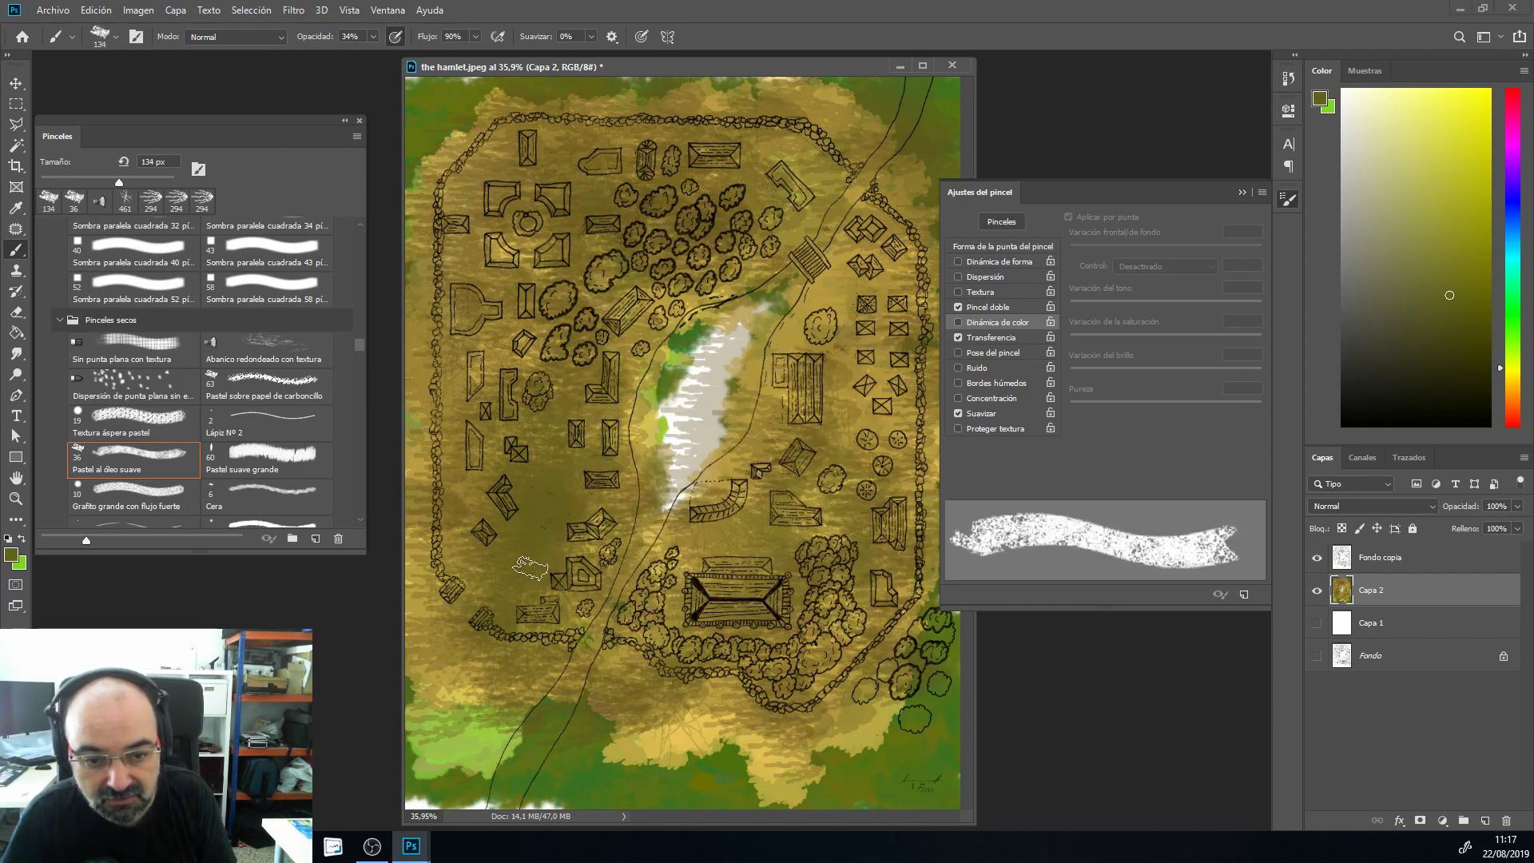
# Step: Pick a medium green, set the brush's size jitter to 80% and scattering to 92%, and paint green patches on the eastern ground
pyautogui.moveTo(1512, 367); pyautogui.dragTo(1512, 340)
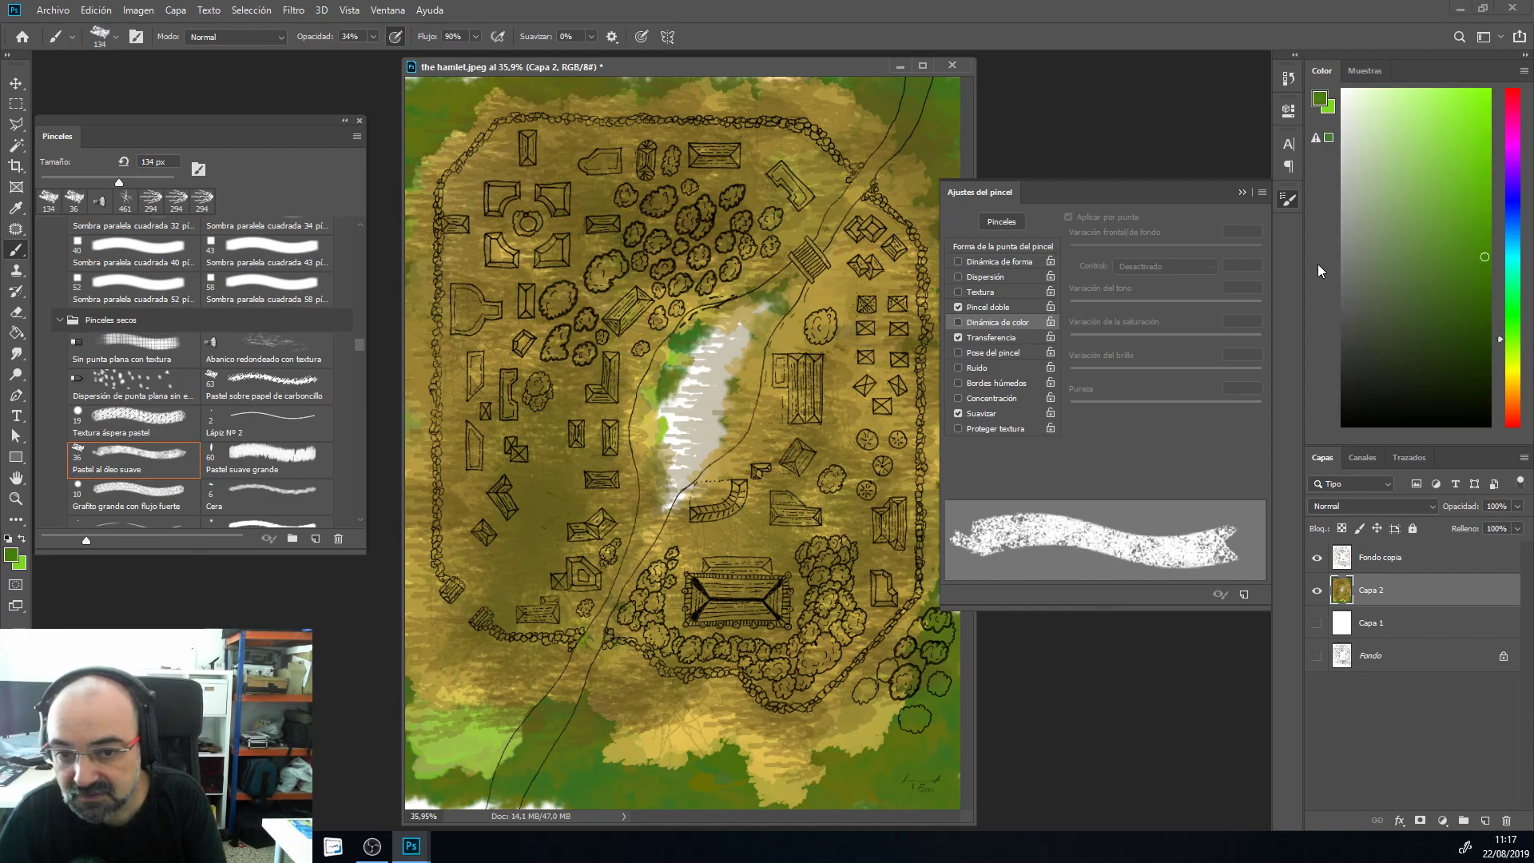
pyautogui.click(1004, 262)
pyautogui.moveTo(1115, 234); pyautogui.dragTo(1222, 235)
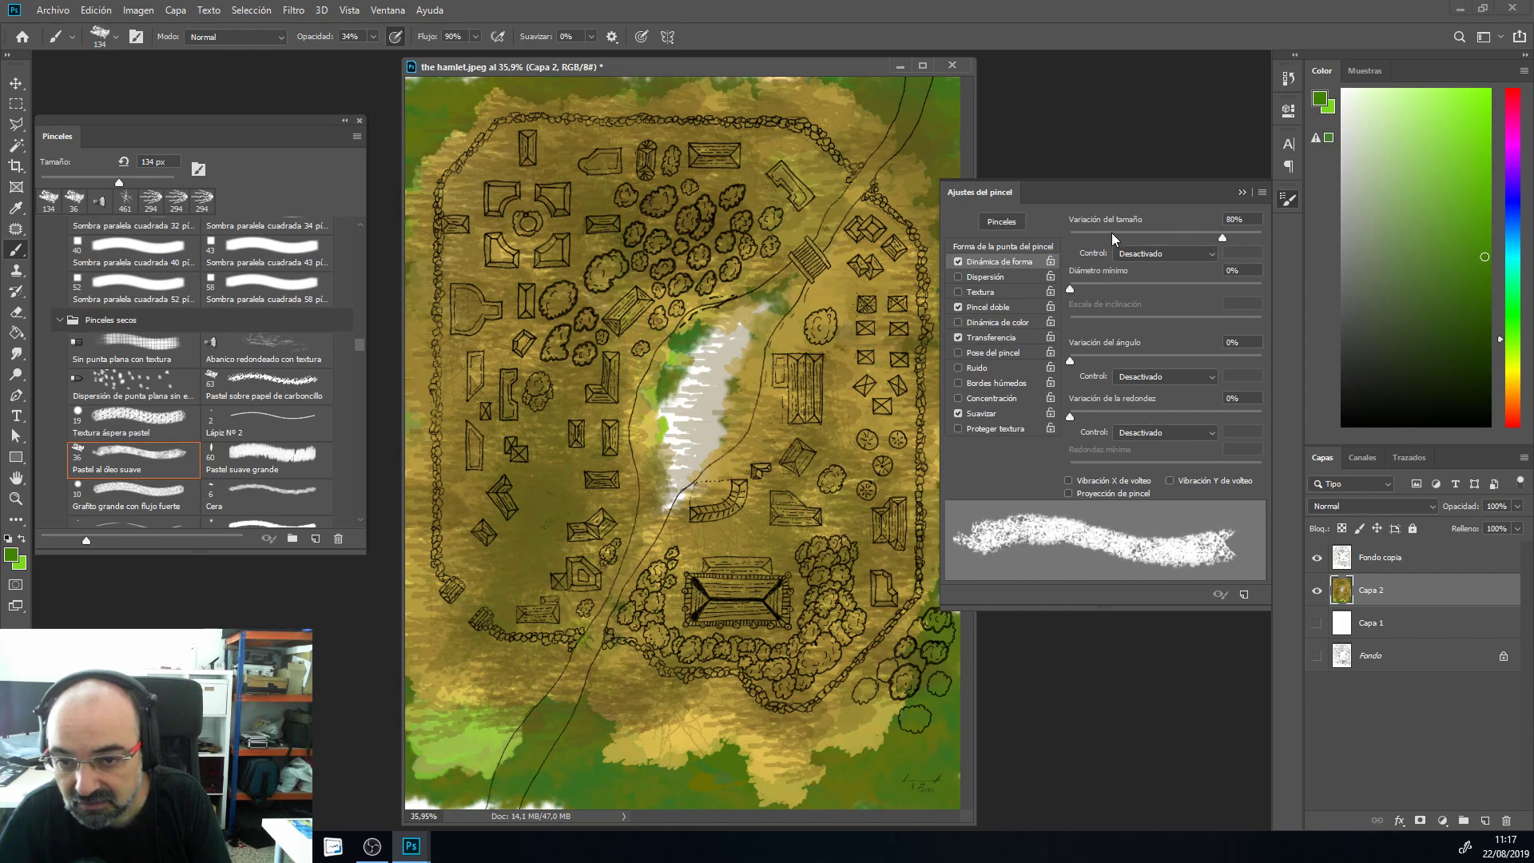
pyautogui.click(982, 280)
pyautogui.moveTo(1071, 238); pyautogui.dragTo(1088, 239)
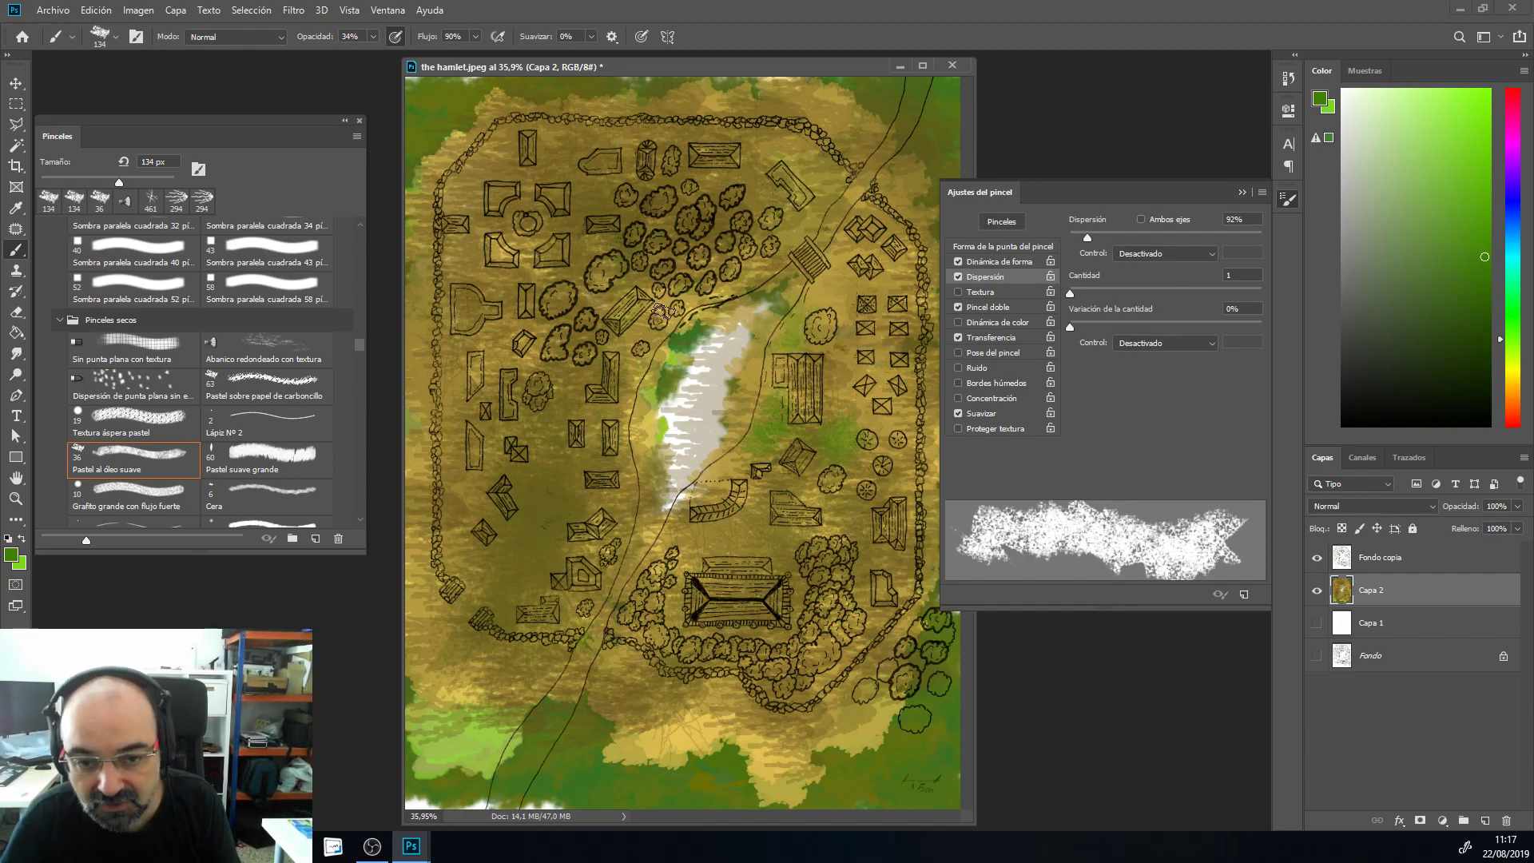
# Step: Enlarge the pastel brush to 294 px and paint translucent green over the hamlet and the surrounding ground
pyautogui.rightClick(679, 219)
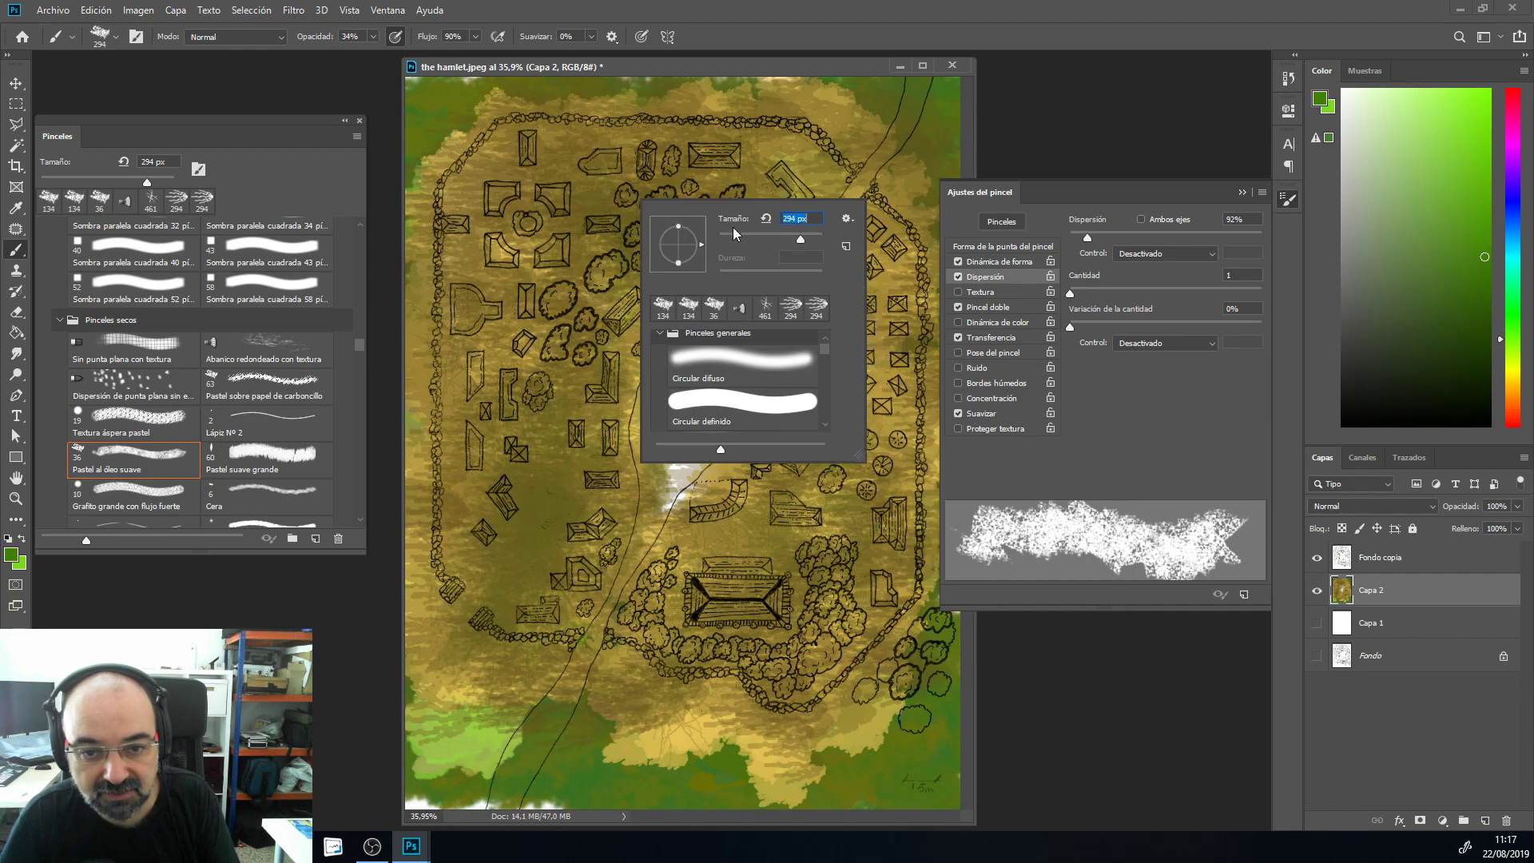
pyautogui.press('Return')
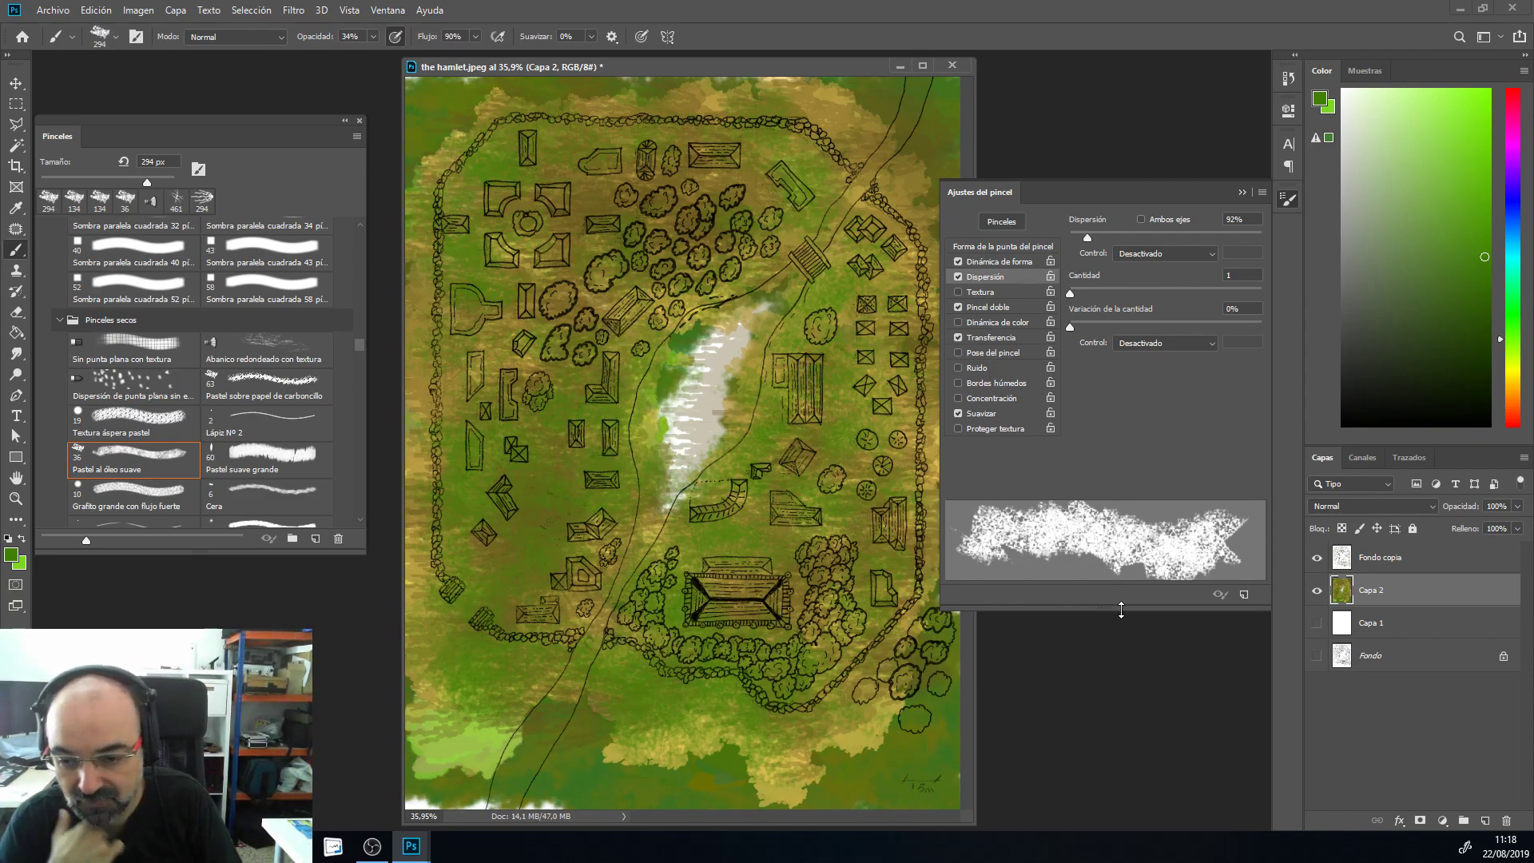
# Step: Add a new layer above Capa 2, rename Capa 2 as ground, and make the new layer active
pyautogui.click(1483, 821)
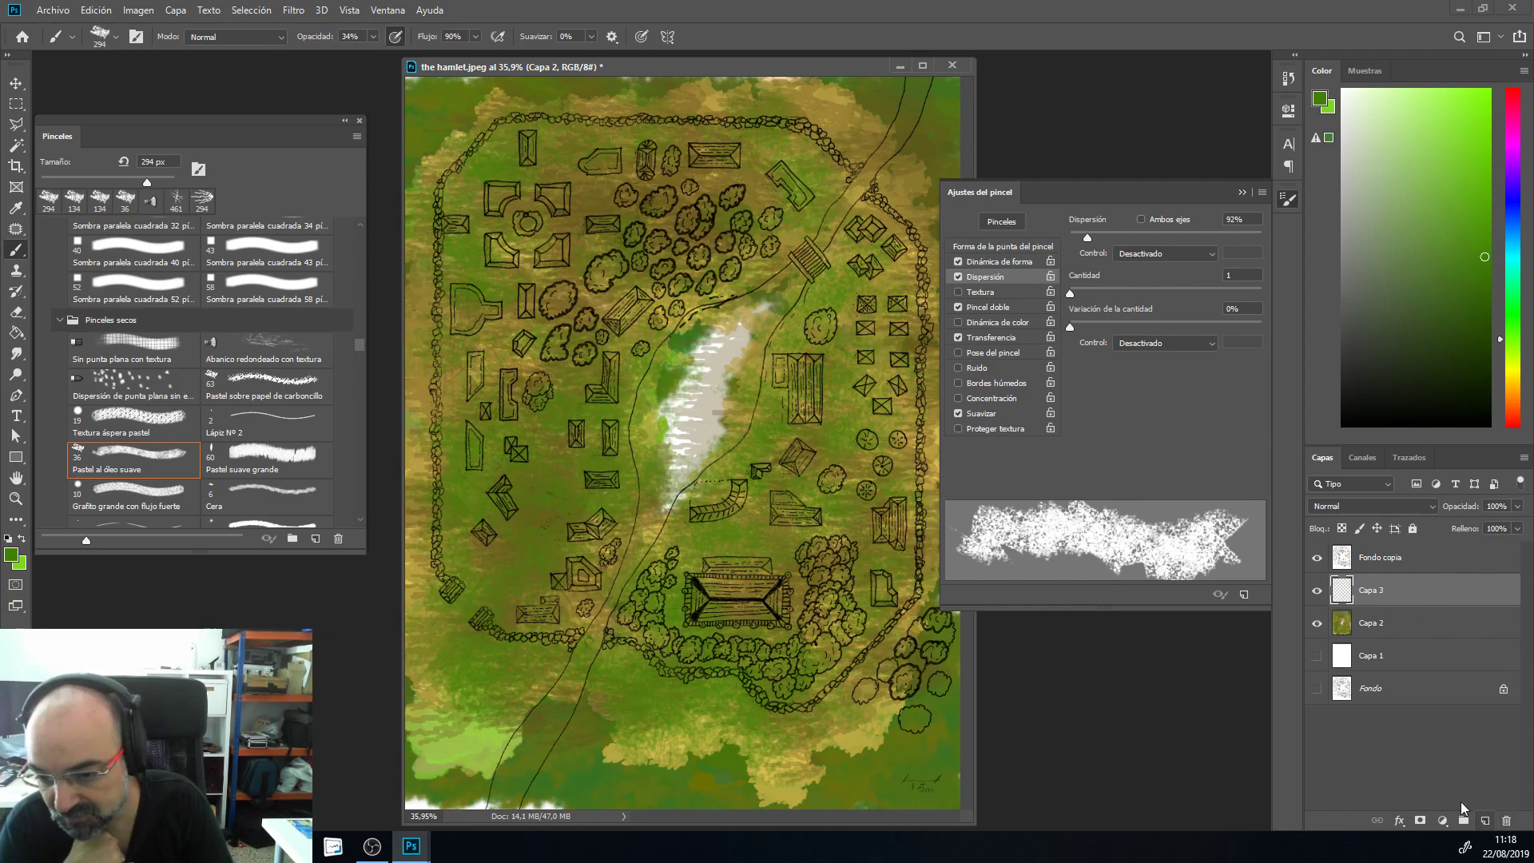
pyautogui.doubleClick(1361, 623)
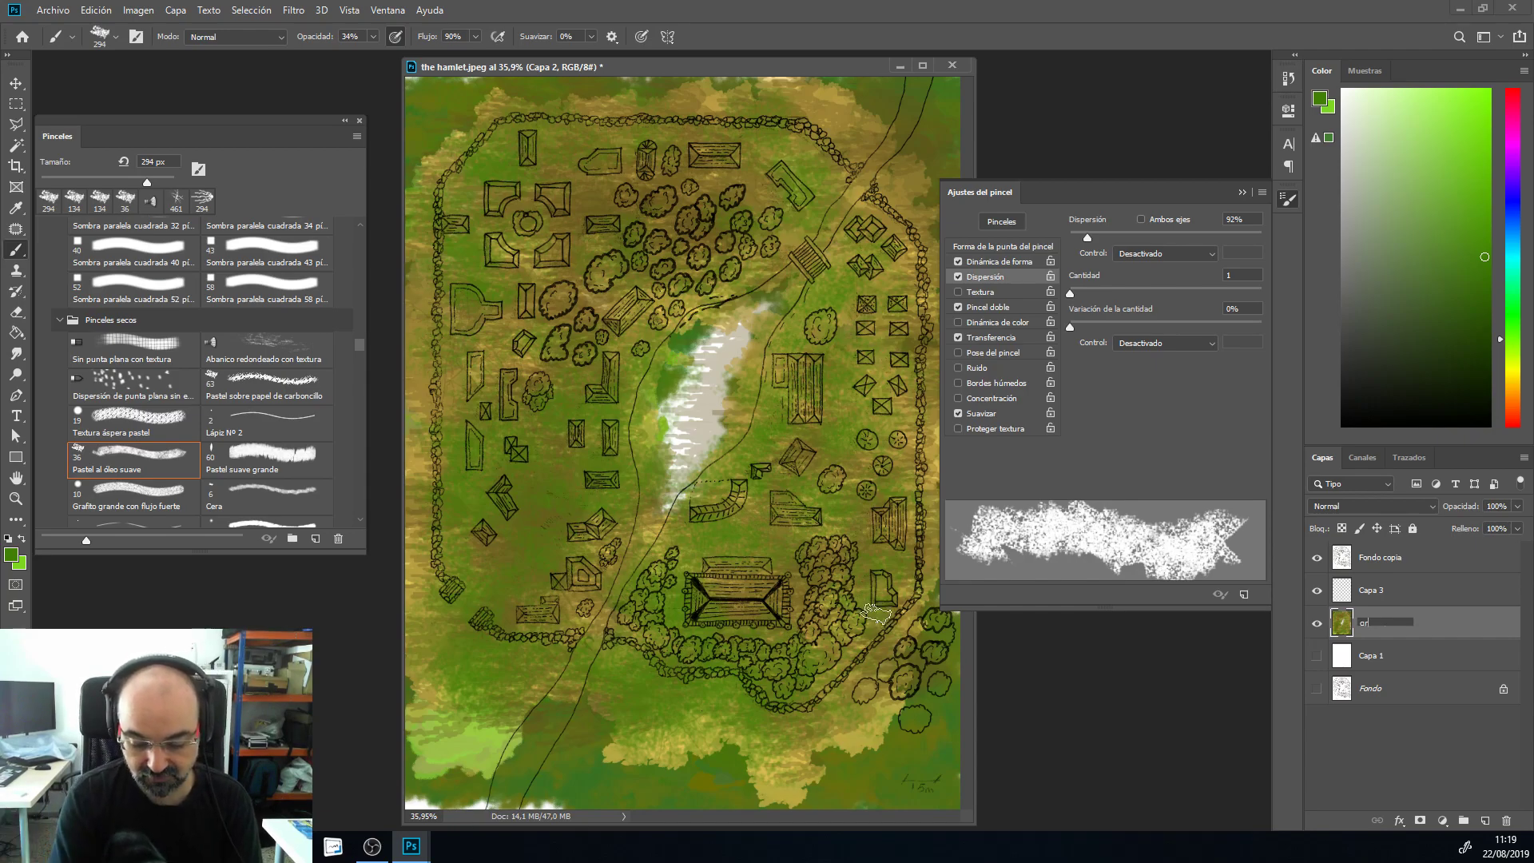
pyautogui.press('Return')
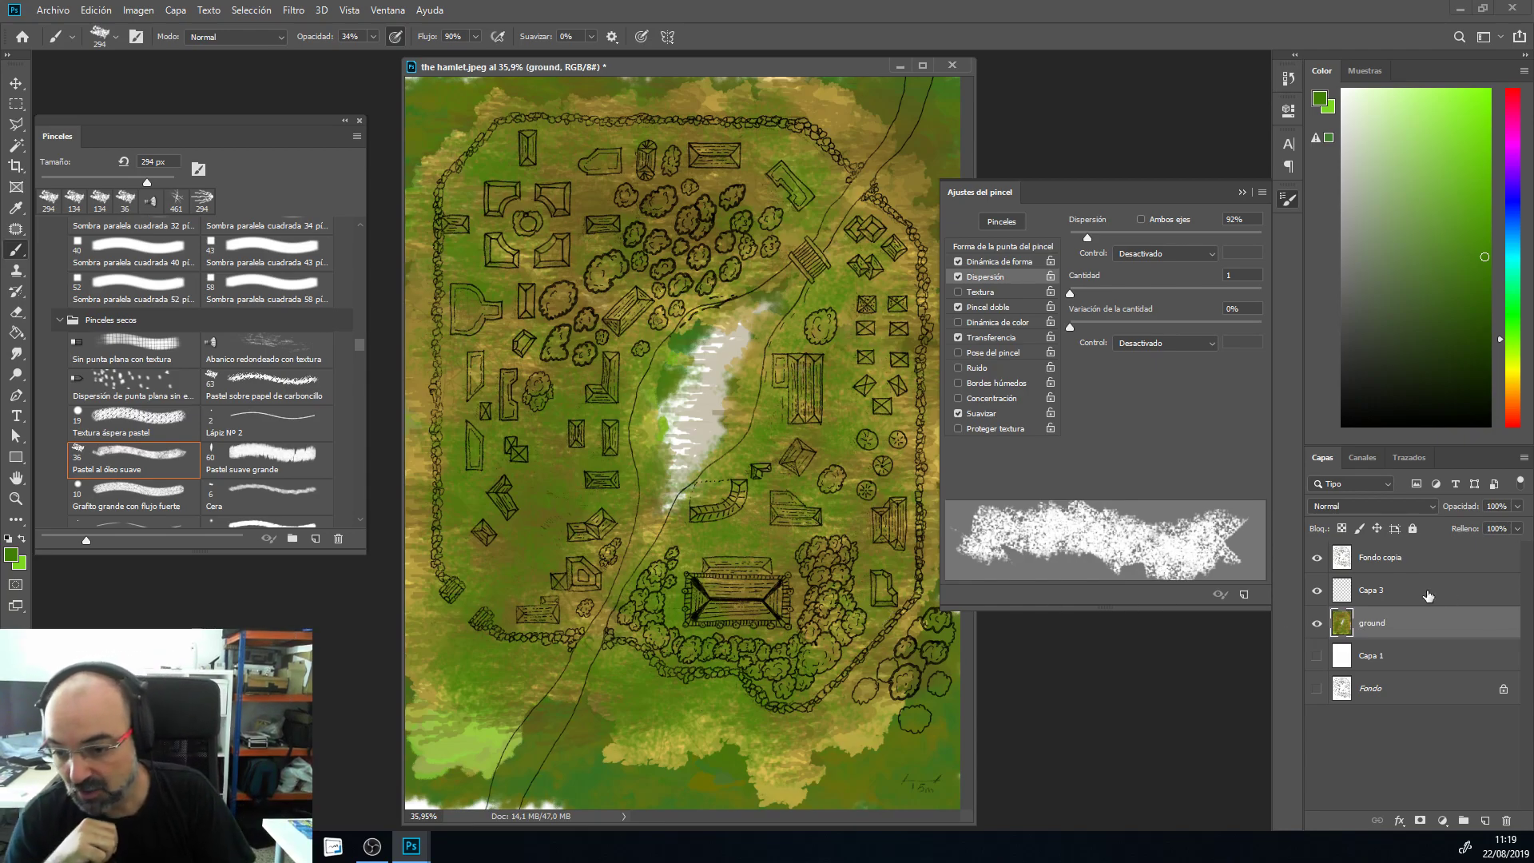
pyautogui.click(1372, 582)
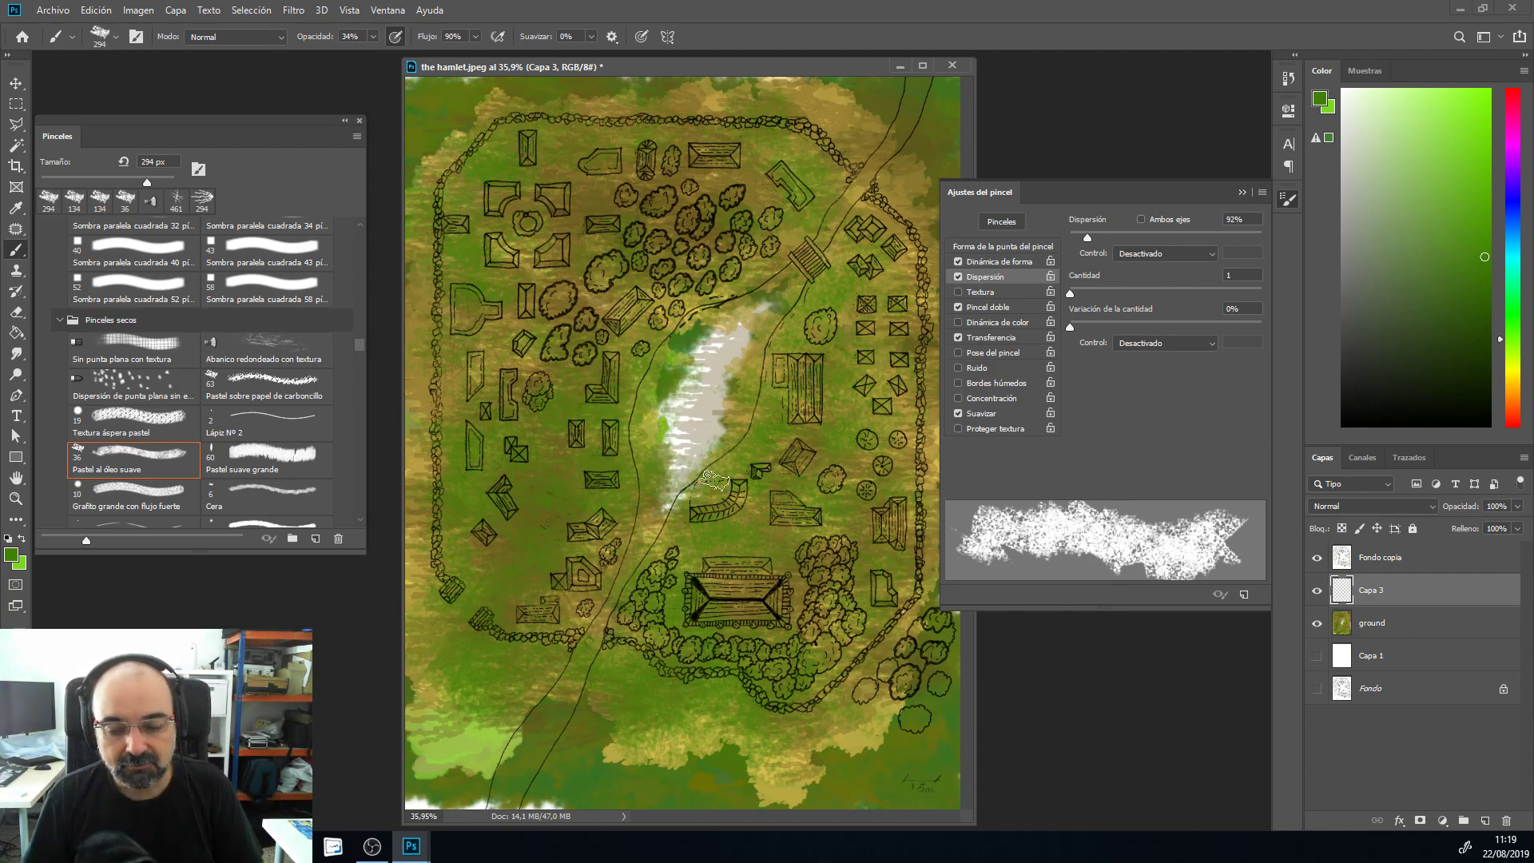
# Step: Save the current brush with its tool settings as a preset named "ground texture brush experiment"
pyautogui.click(1261, 193)
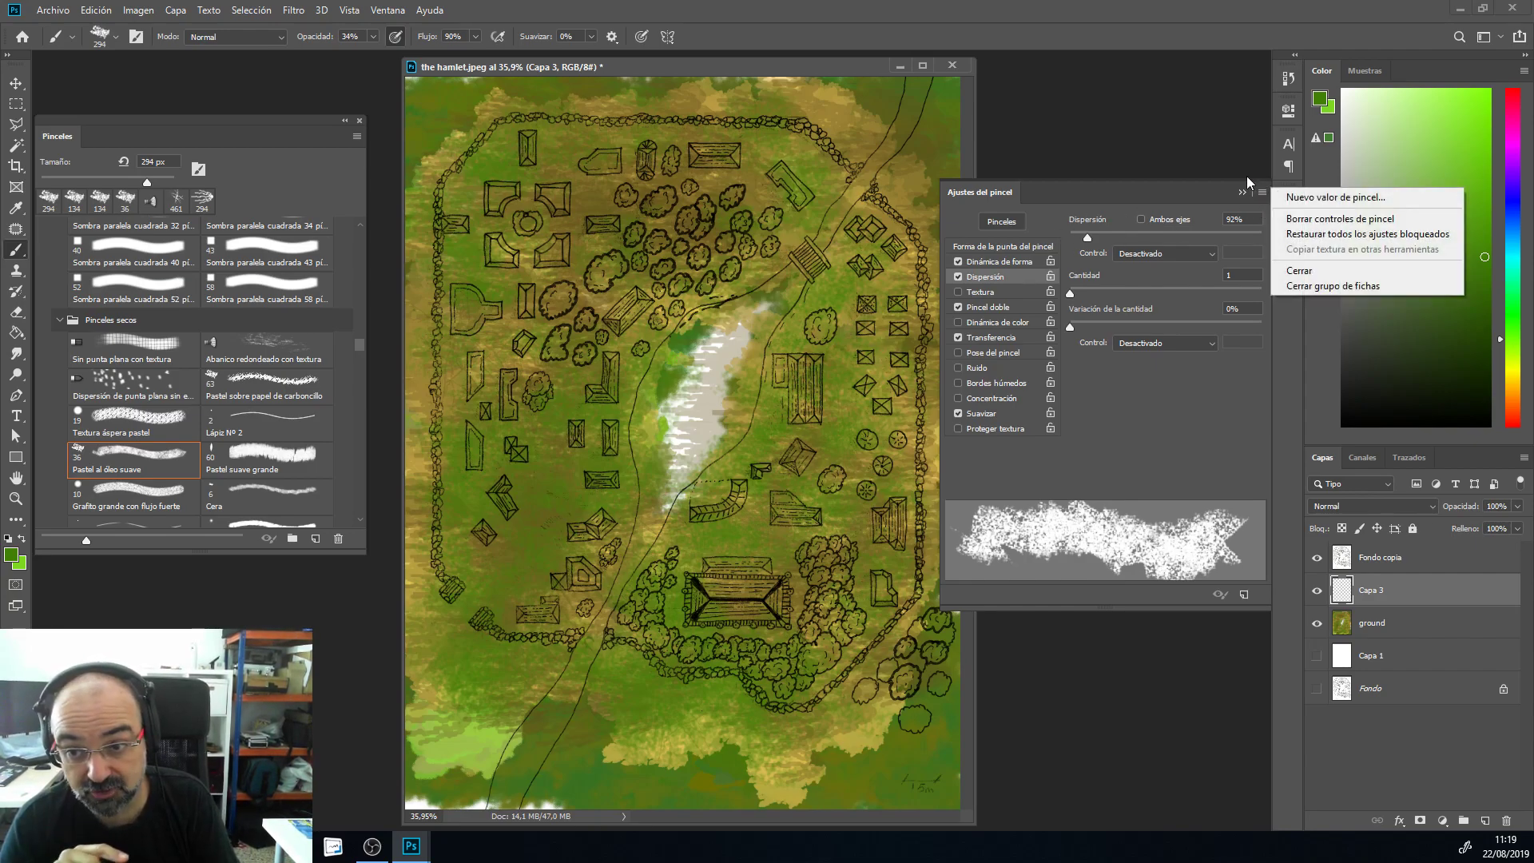
pyautogui.click(1298, 197)
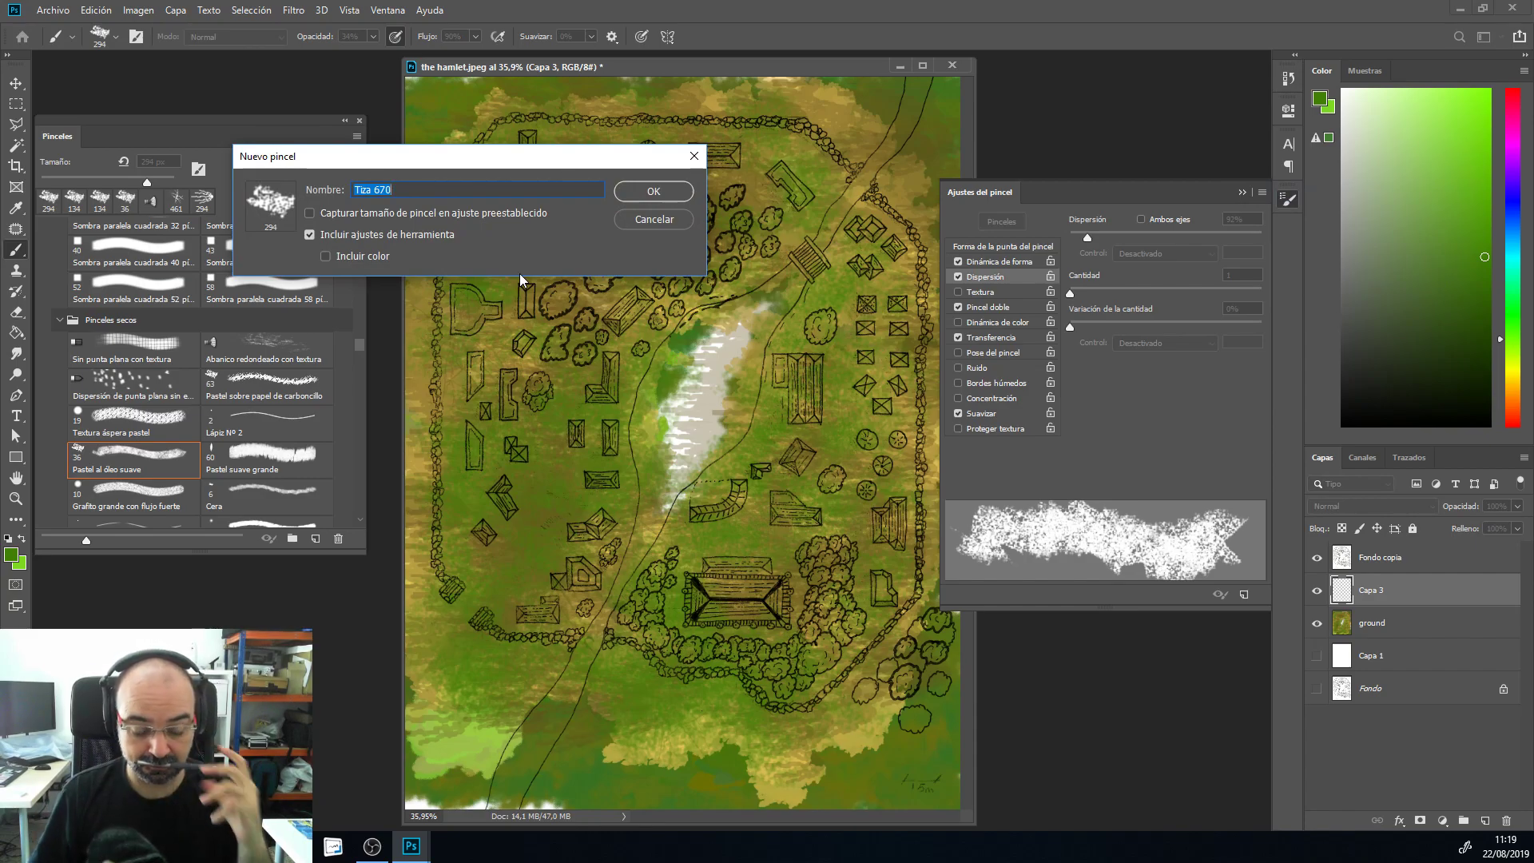
pyautogui.write('ground')
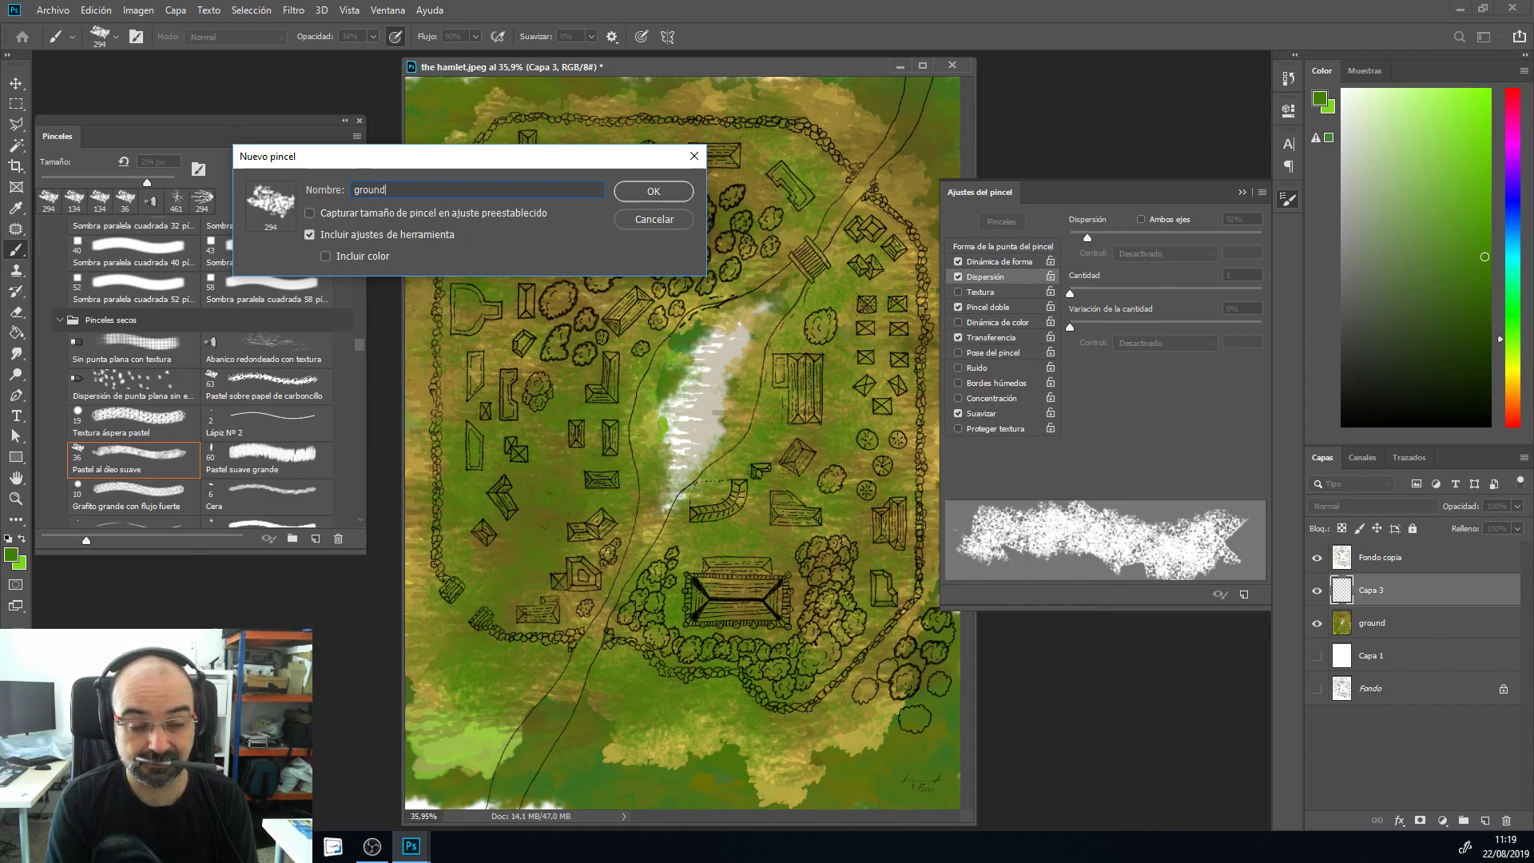
pyautogui.write(' tture')
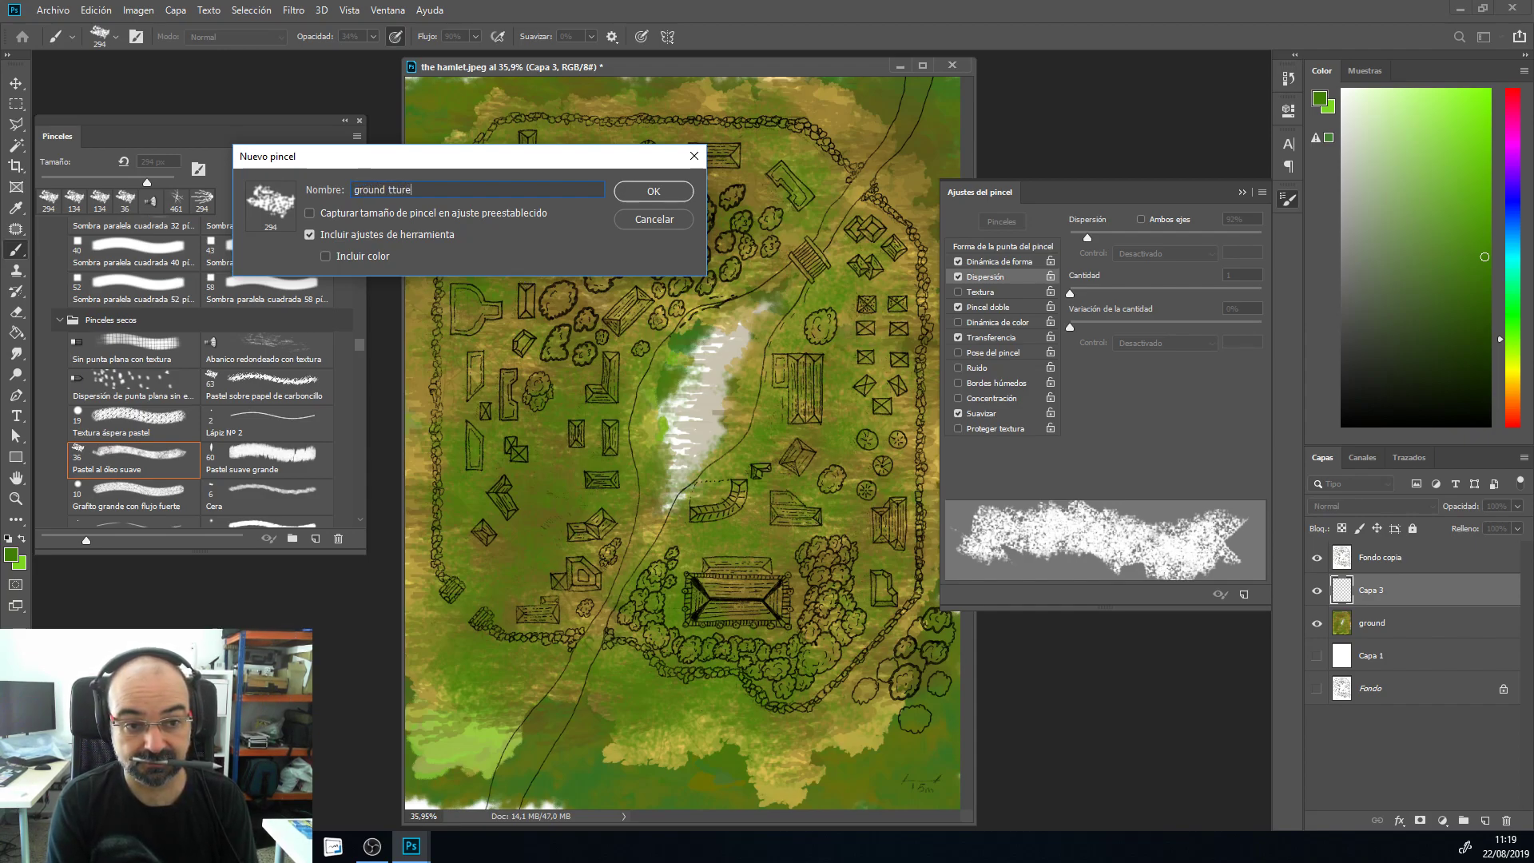
pyautogui.press('BackSpace')
pyautogui.press('BackSpace')
pyautogui.press('BackSpace')
pyautogui.press('BackSpace')
pyautogui.write('exture brush experiment')
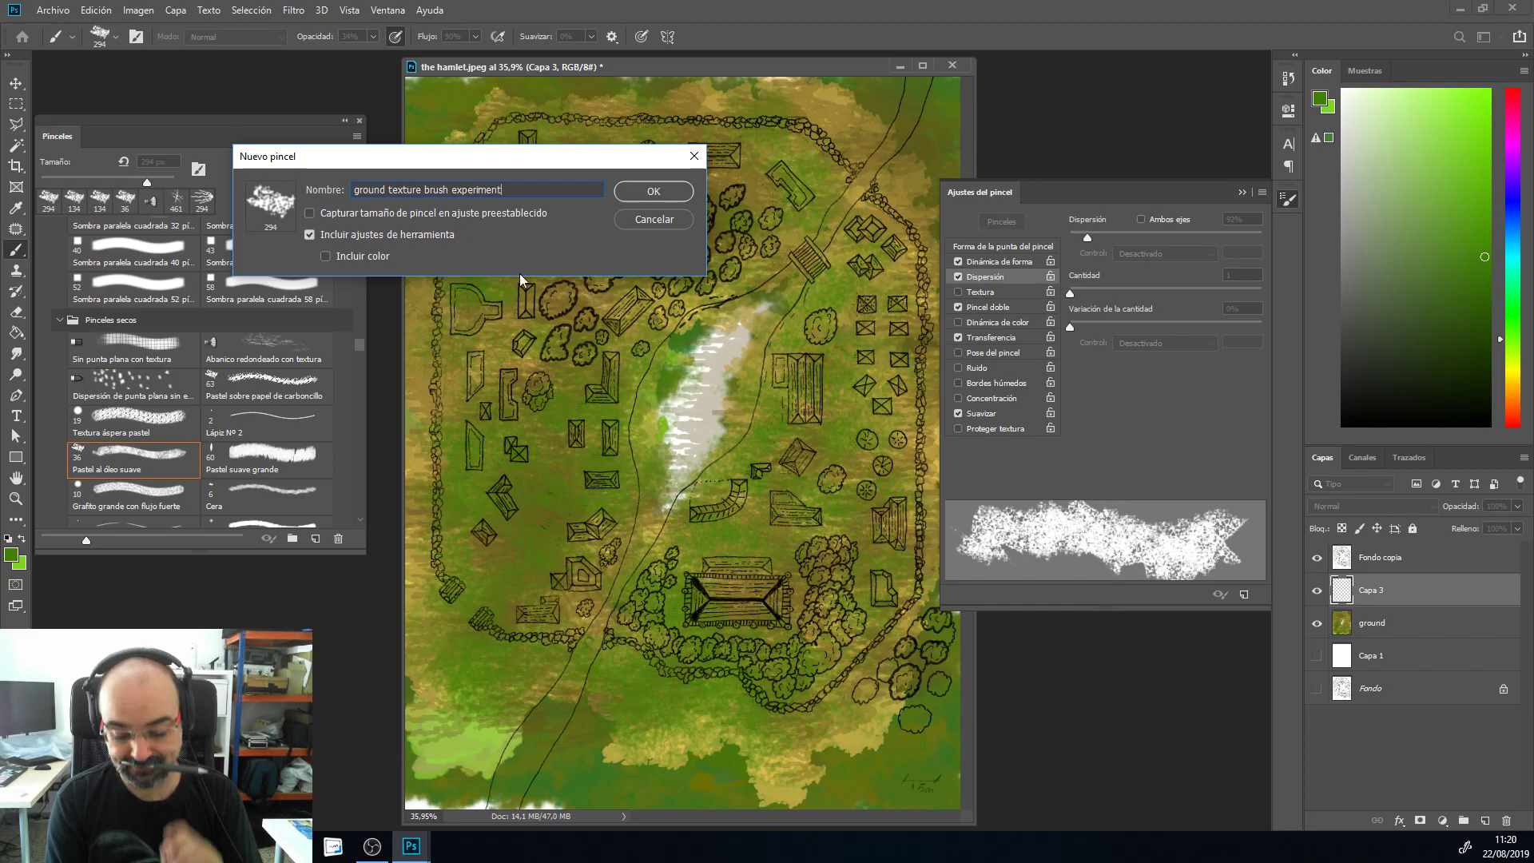
pyautogui.press('Return')
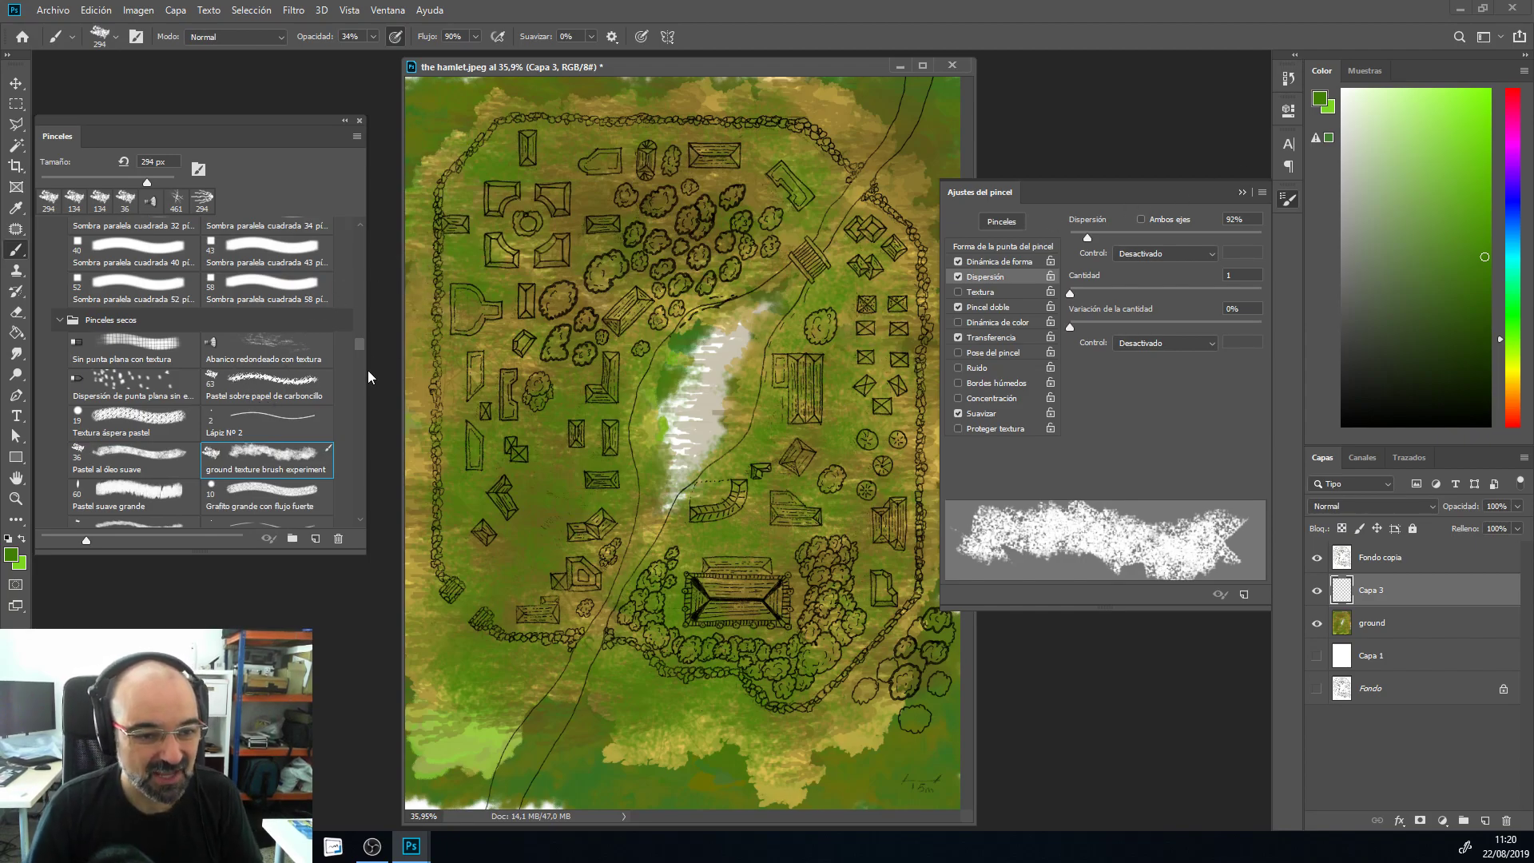
# Step: With the 43 px Sombra paralela cuadrada brush and an orange colour, paint the upright rectangular roof just west of the river
pyautogui.click(295, 243)
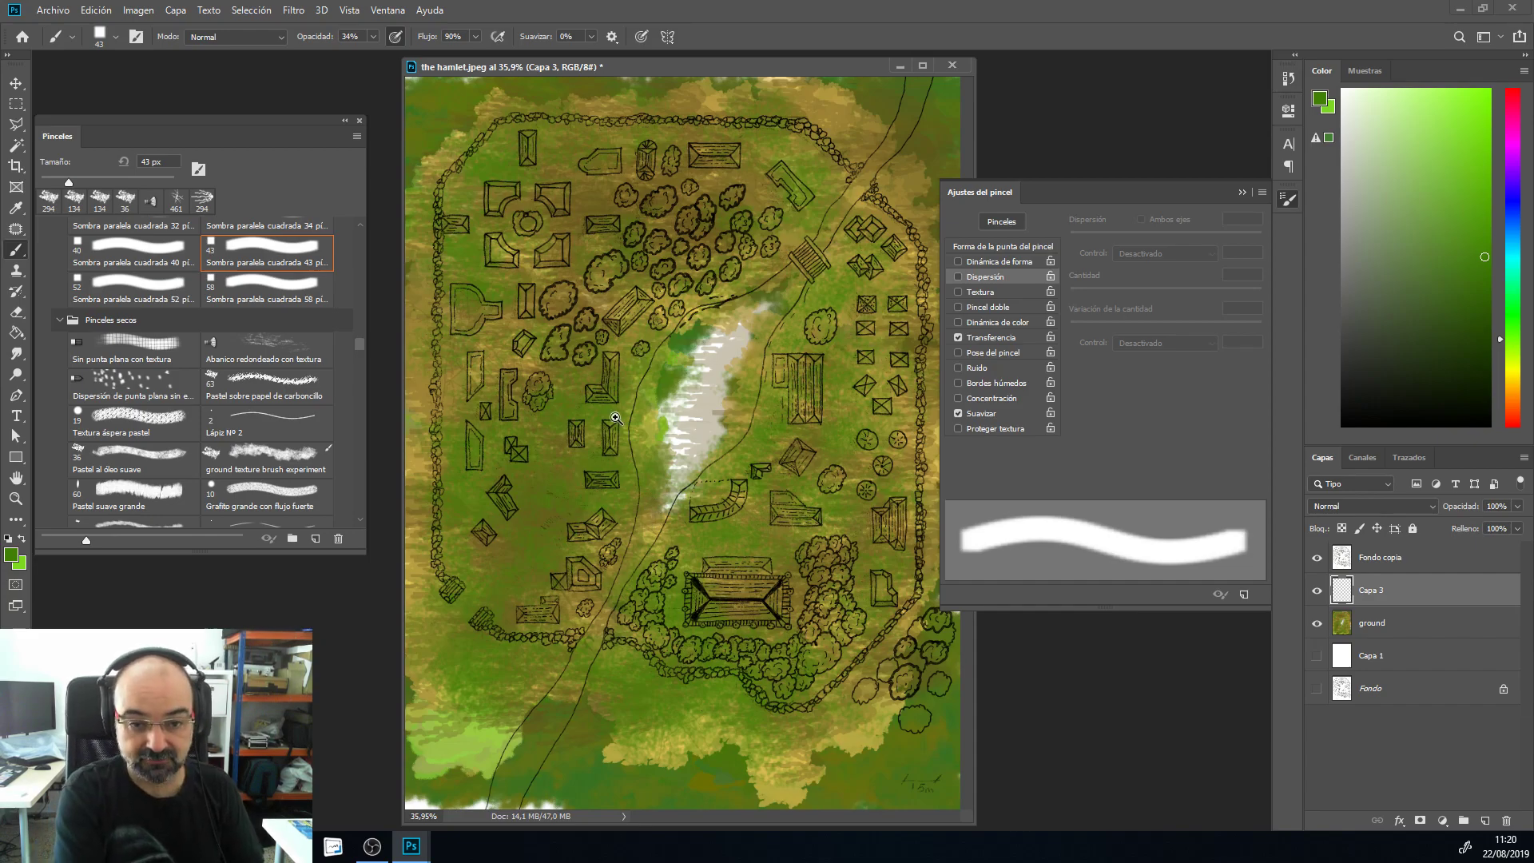
pyautogui.keyDown('ctrl'); pyautogui.click(601, 374); pyautogui.keyUp('ctrl')
pyautogui.keyDown('ctrl'); pyautogui.click(590, 402); pyautogui.keyUp('ctrl')
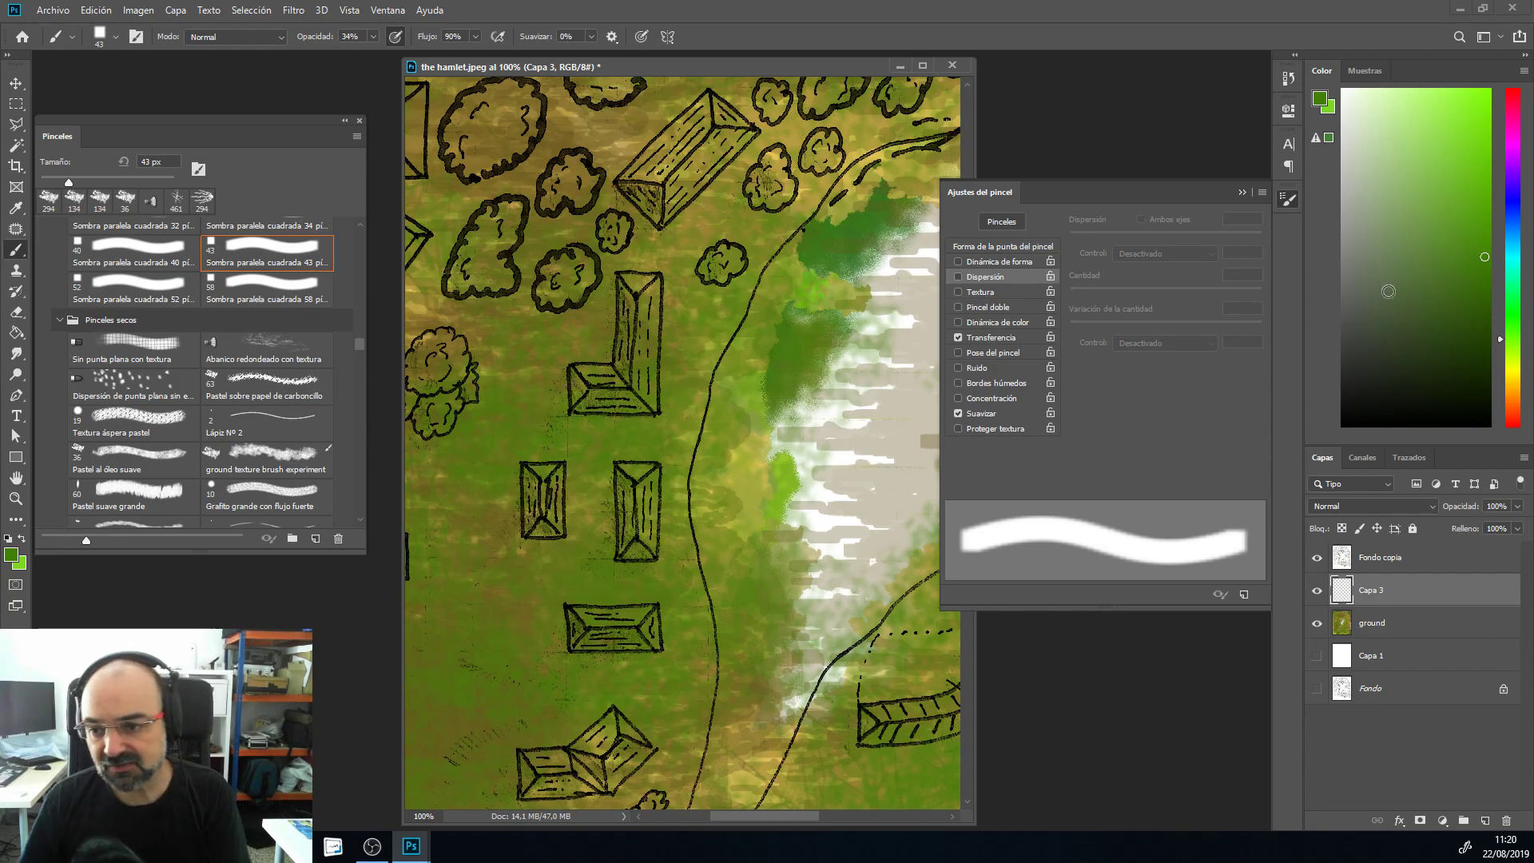
pyautogui.click(1513, 402)
pyautogui.moveTo(1476, 222); pyautogui.dragTo(1461, 184)
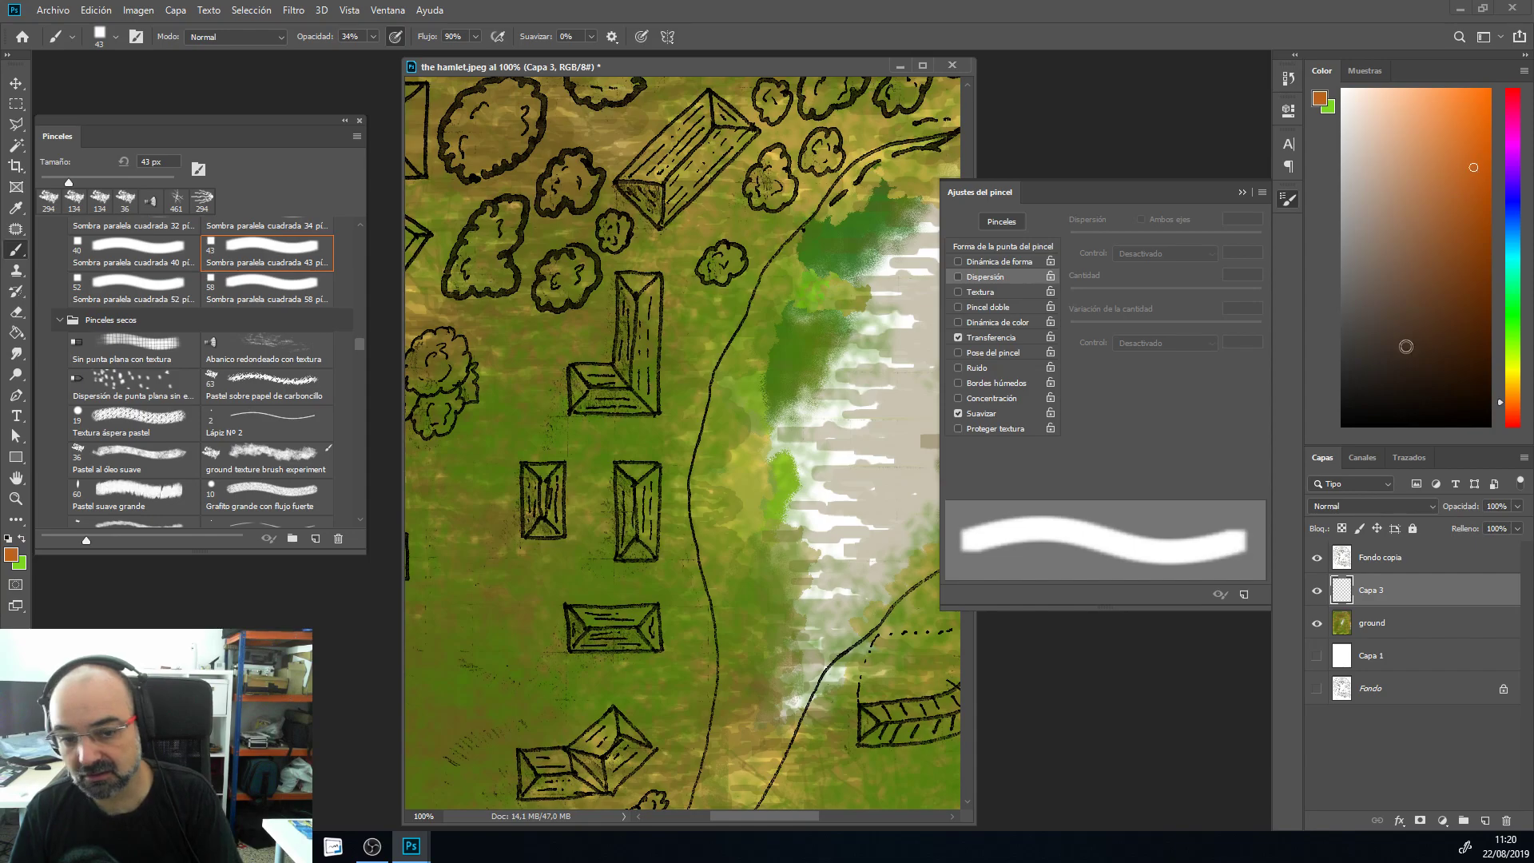
pyautogui.moveTo(639, 475)
pyautogui.mouseDown()
pyautogui.moveTo(639, 540)
pyautogui.moveTo(644, 479)
pyautogui.moveTo(634, 516)
pyautogui.mouseUp()
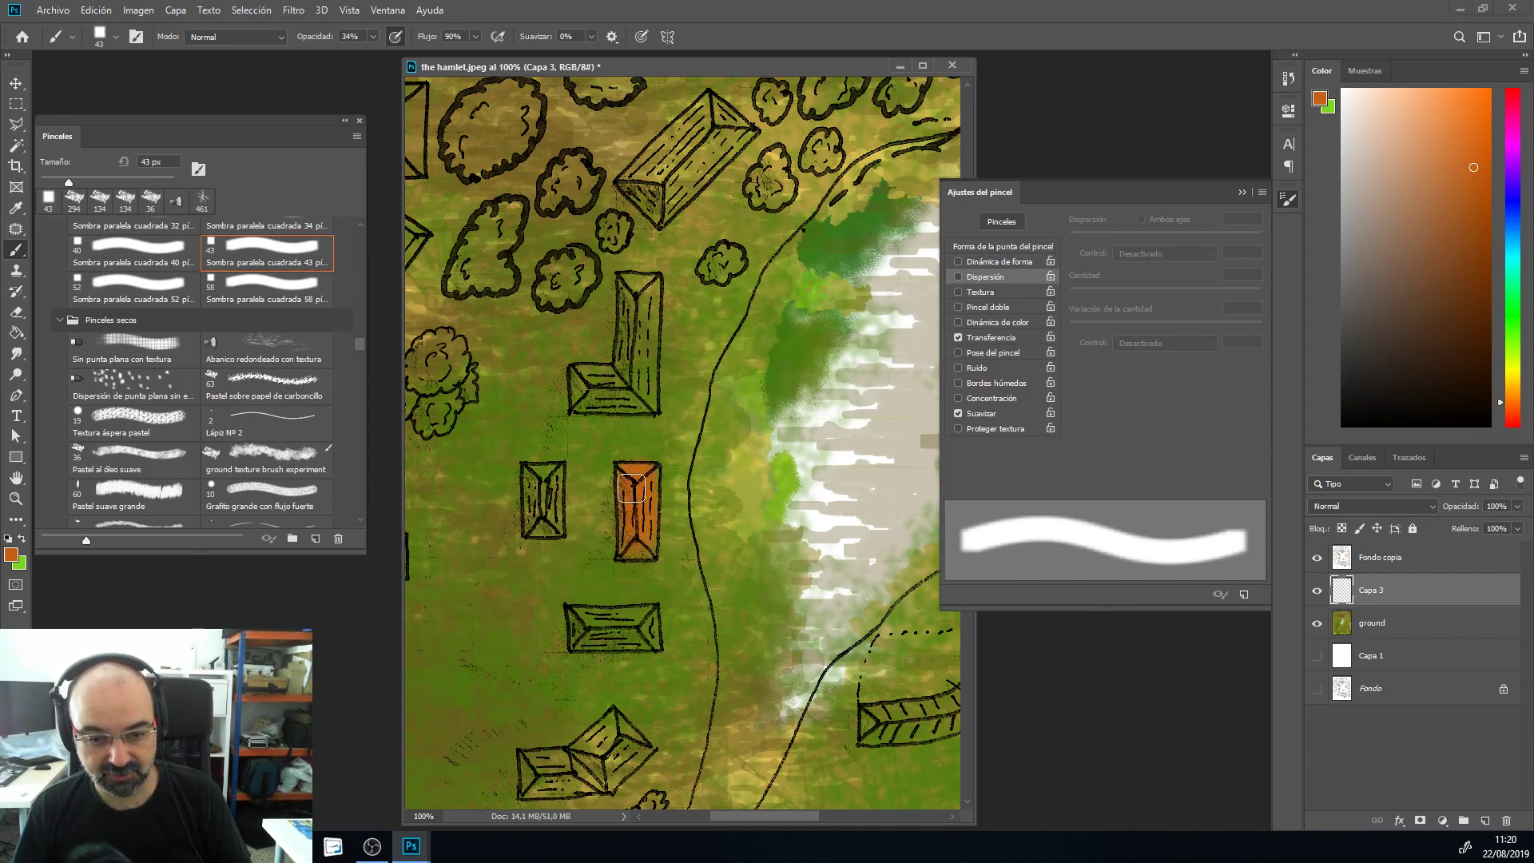
# Step: Set the brush size to 28 px and its opacity to 60%, and paint the neighbouring small upright roof orange
pyautogui.rightClick(612, 415)
pyautogui.moveTo(716, 452); pyautogui.dragTo(715, 452)
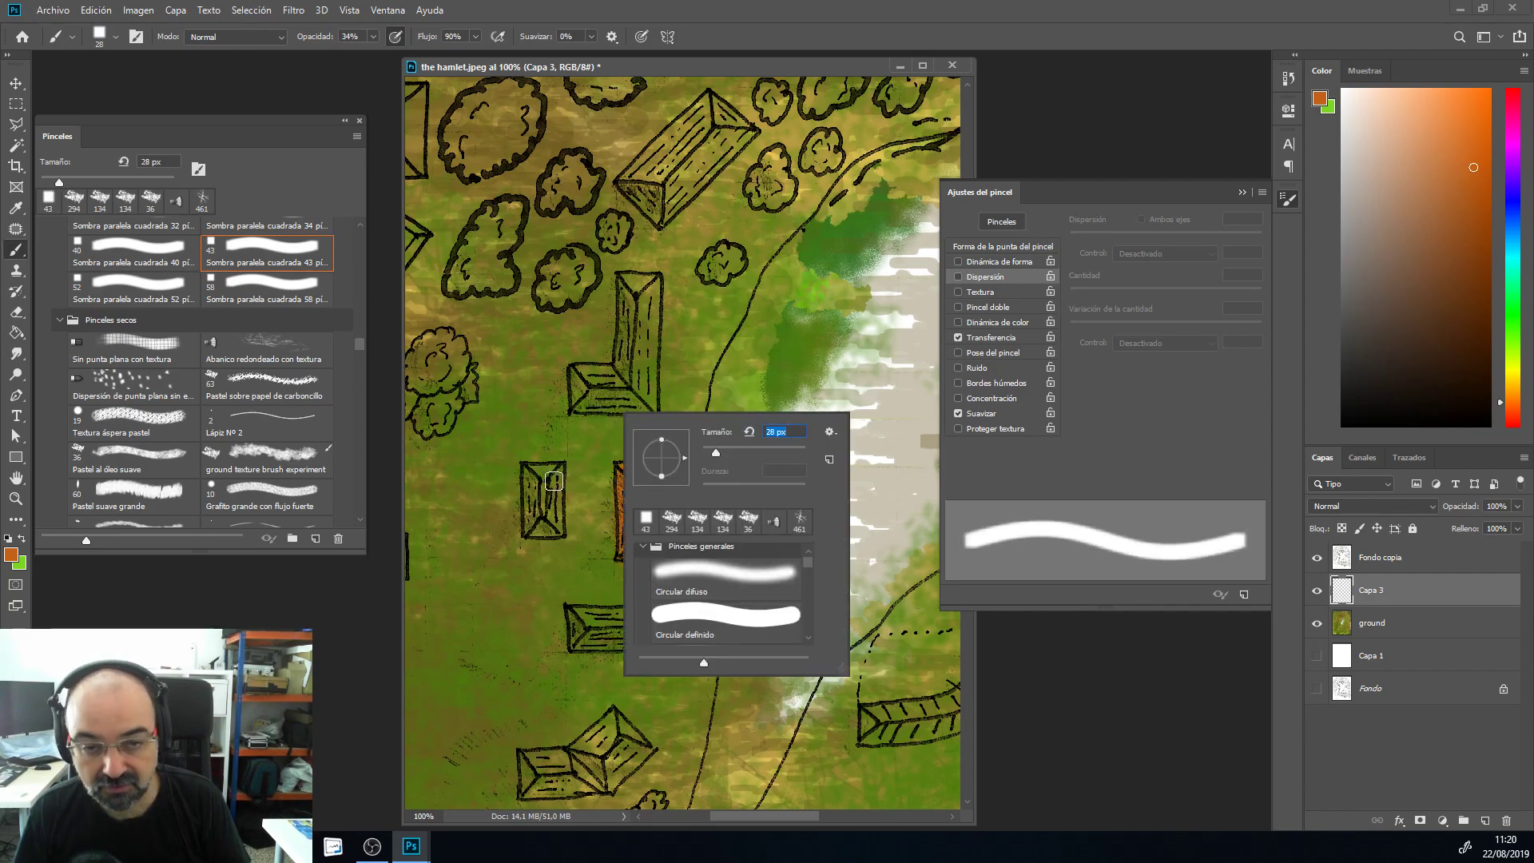
pyautogui.click(373, 36)
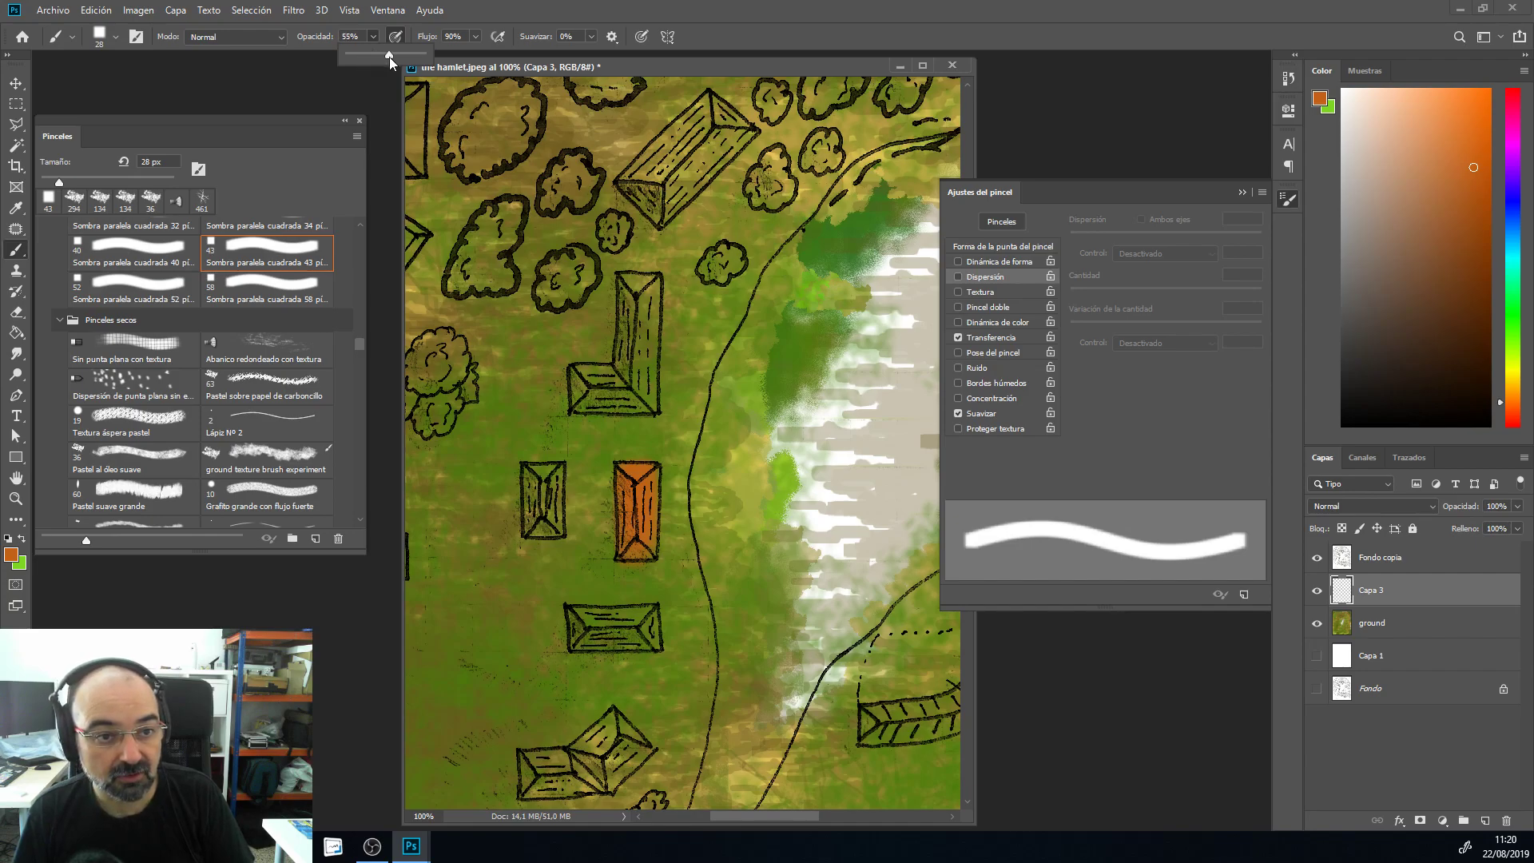
pyautogui.moveTo(392, 55); pyautogui.dragTo(393, 56)
pyautogui.click(550, 484)
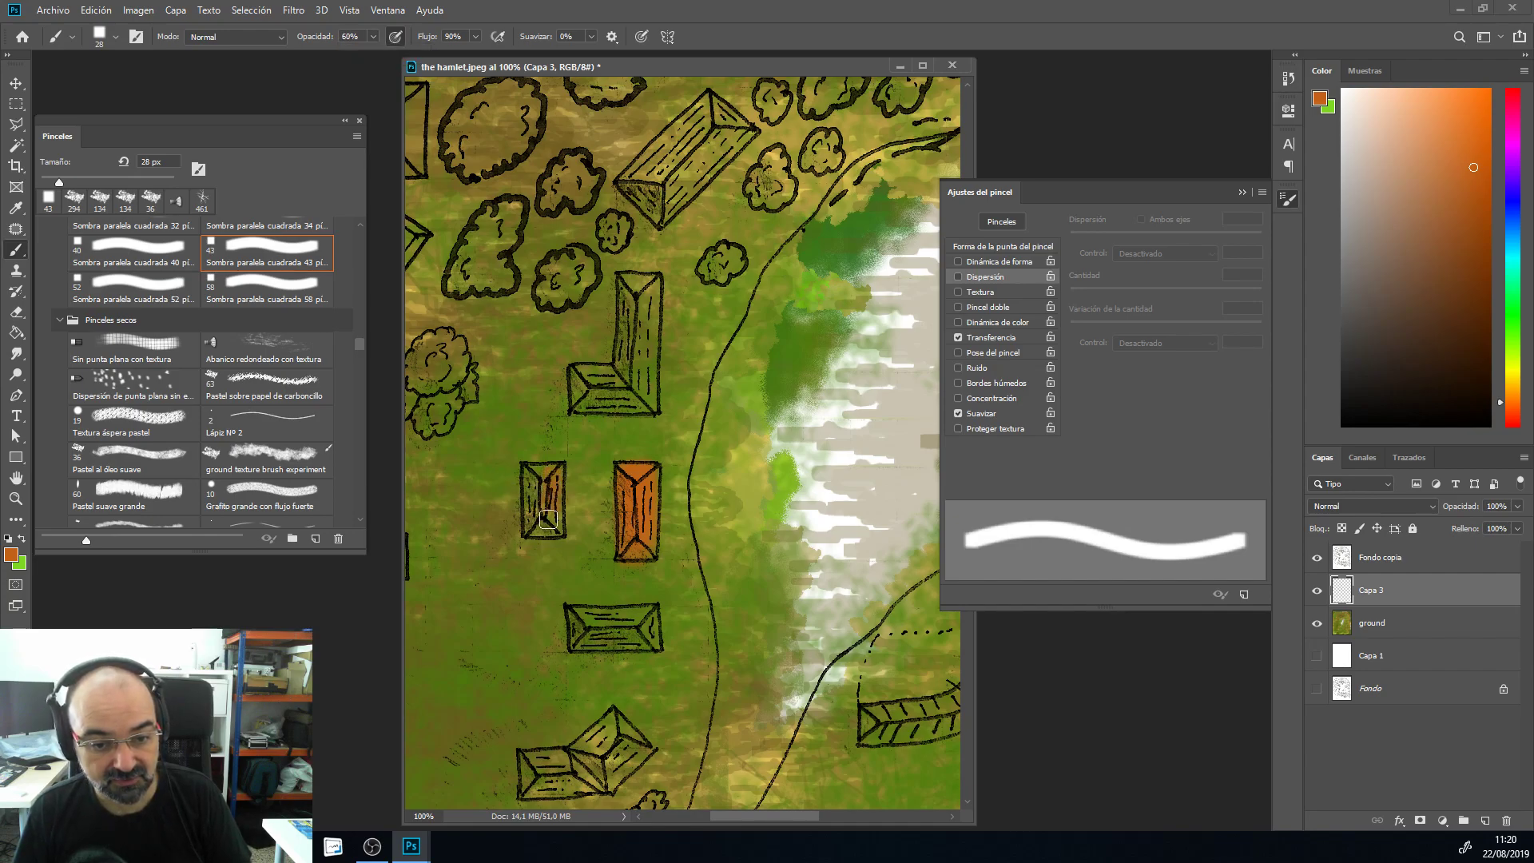
pyautogui.moveTo(549, 495)
pyautogui.mouseDown()
pyautogui.moveTo(532, 525)
pyautogui.moveTo(526, 471)
pyautogui.moveTo(548, 474)
pyautogui.moveTo(546, 515)
pyautogui.mouseUp()
# Step: Turn off pen pressure for opacity and paint the horizontal rectangular roof below the two upright houses orange
pyautogui.click(396, 36)
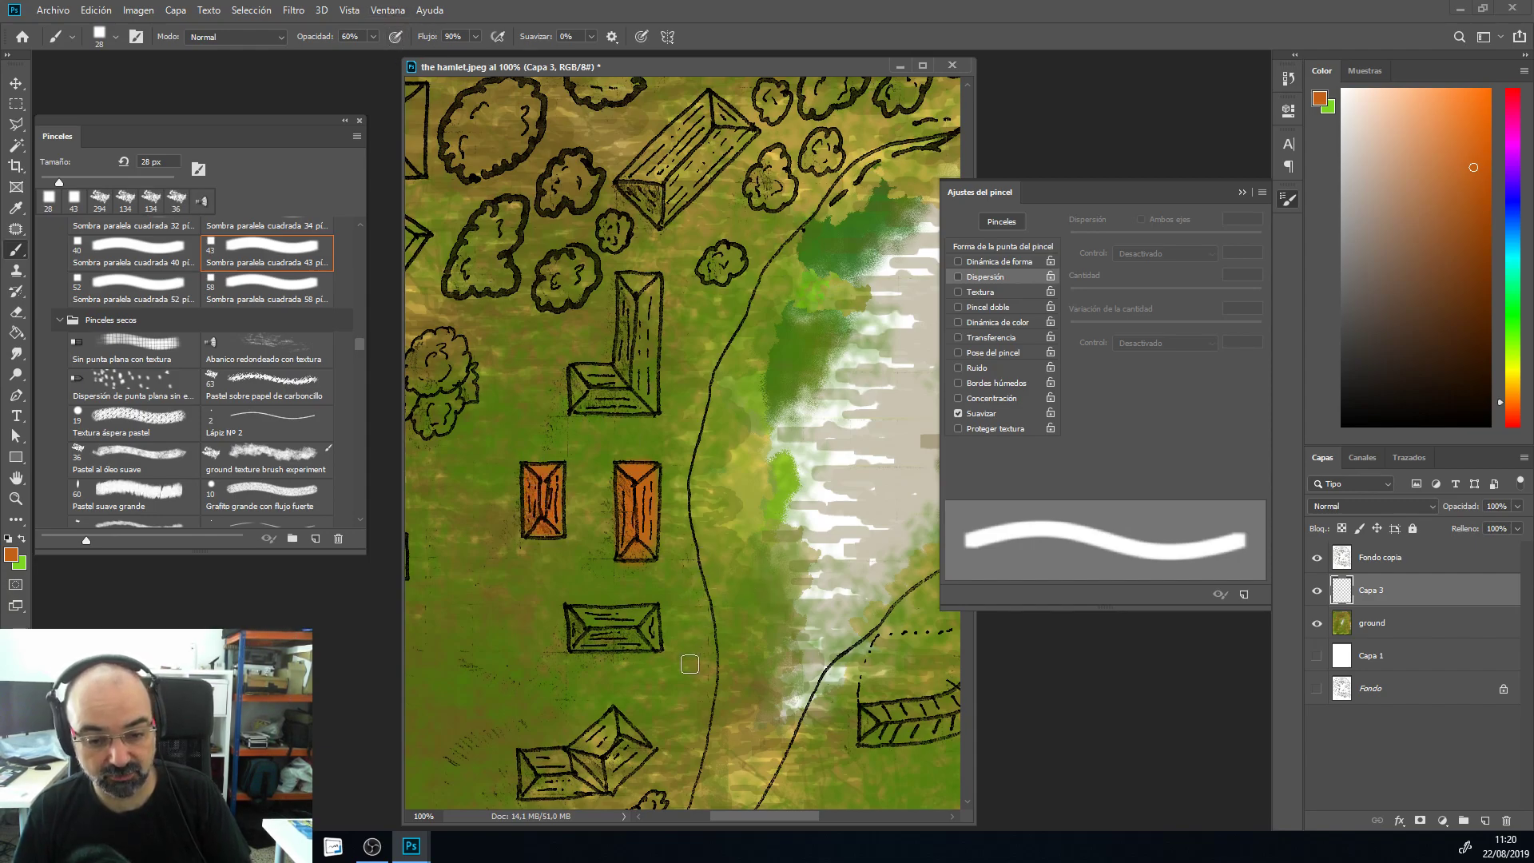
pyautogui.moveTo(644, 622)
pyautogui.mouseDown()
pyautogui.moveTo(590, 618)
pyautogui.moveTo(579, 634)
pyautogui.moveTo(629, 629)
pyautogui.moveTo(589, 618)
pyautogui.moveTo(652, 626)
pyautogui.moveTo(653, 641)
pyautogui.moveTo(573, 646)
pyautogui.moveTo(576, 607)
pyautogui.moveTo(607, 615)
pyautogui.mouseUp()
pyautogui.moveTo(635, 551); pyautogui.dragTo(649, 518)
# Step: Choose the Mecánico duro 48 píxeles brush, reduce it to 23 px, and paint the L-shaped roof orange
pyautogui.moveTo(356, 345); pyautogui.dragTo(360, 331)
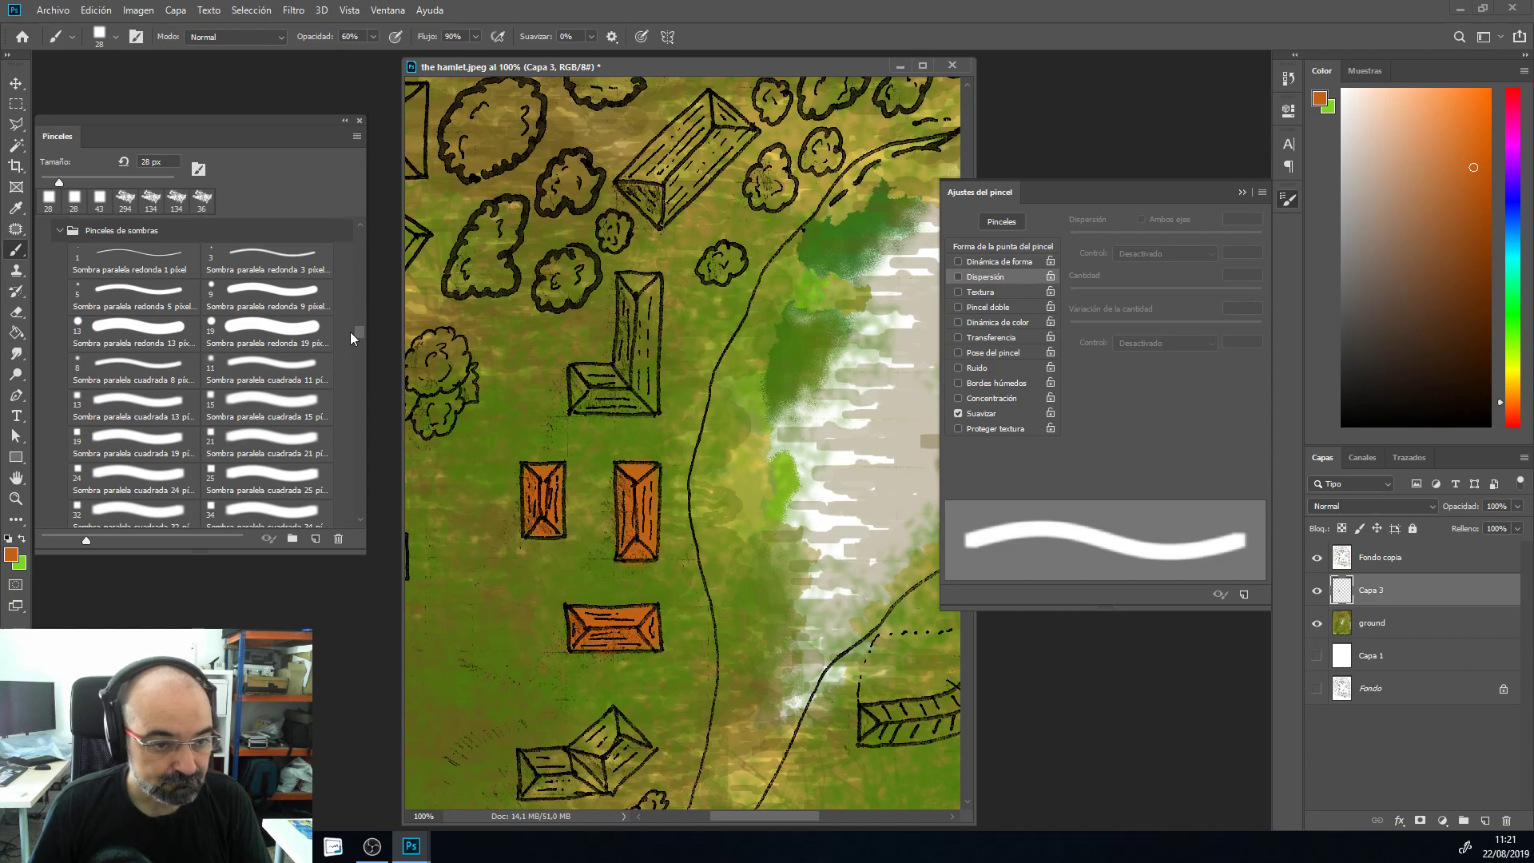
pyautogui.moveTo(359, 335); pyautogui.dragTo(361, 294)
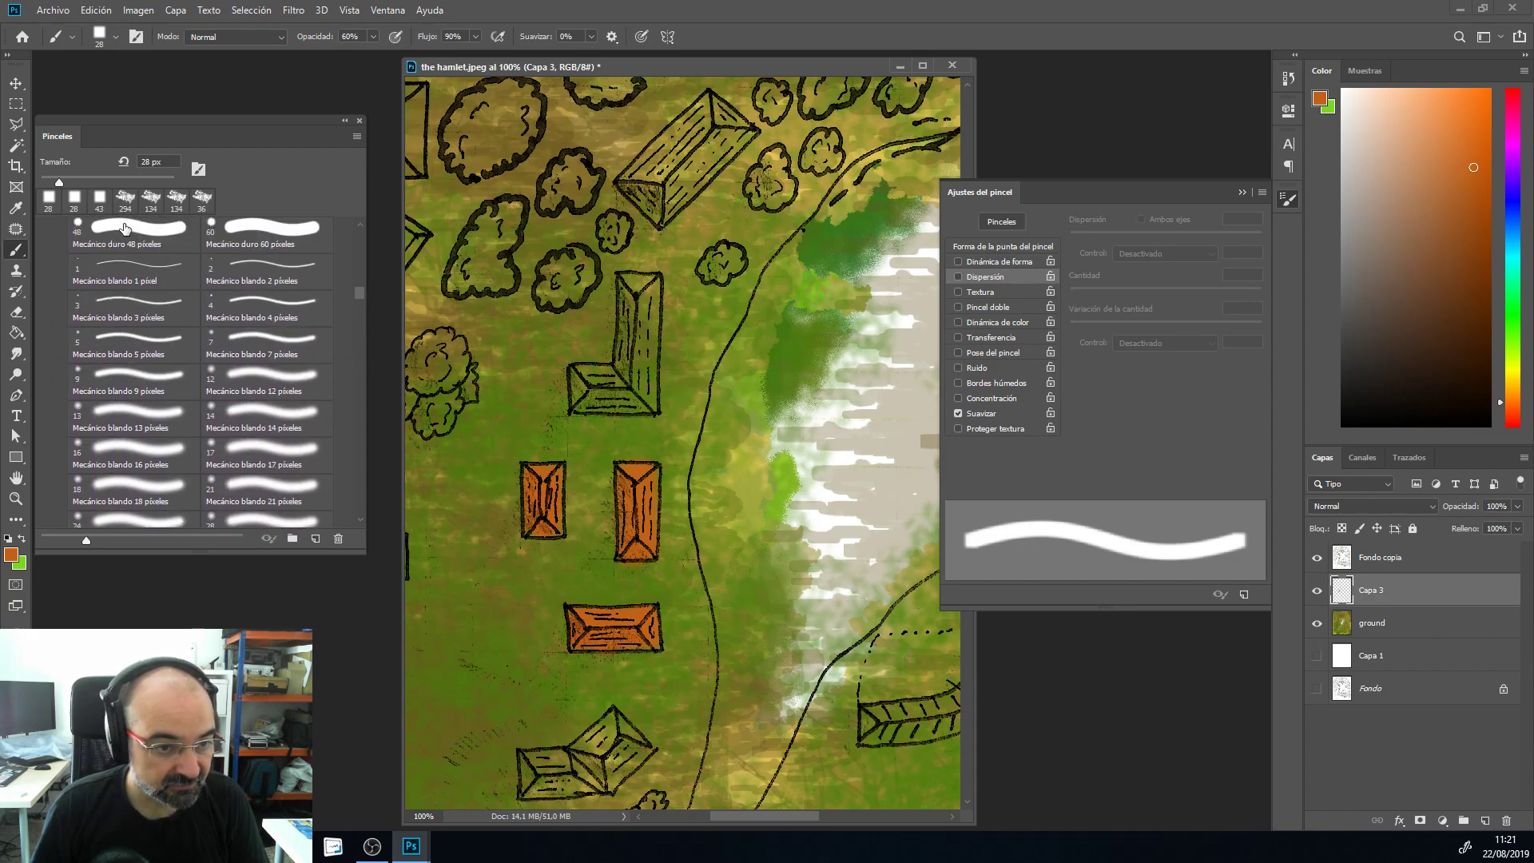
pyautogui.click(128, 229)
pyautogui.moveTo(636, 332); pyautogui.dragTo(637, 399)
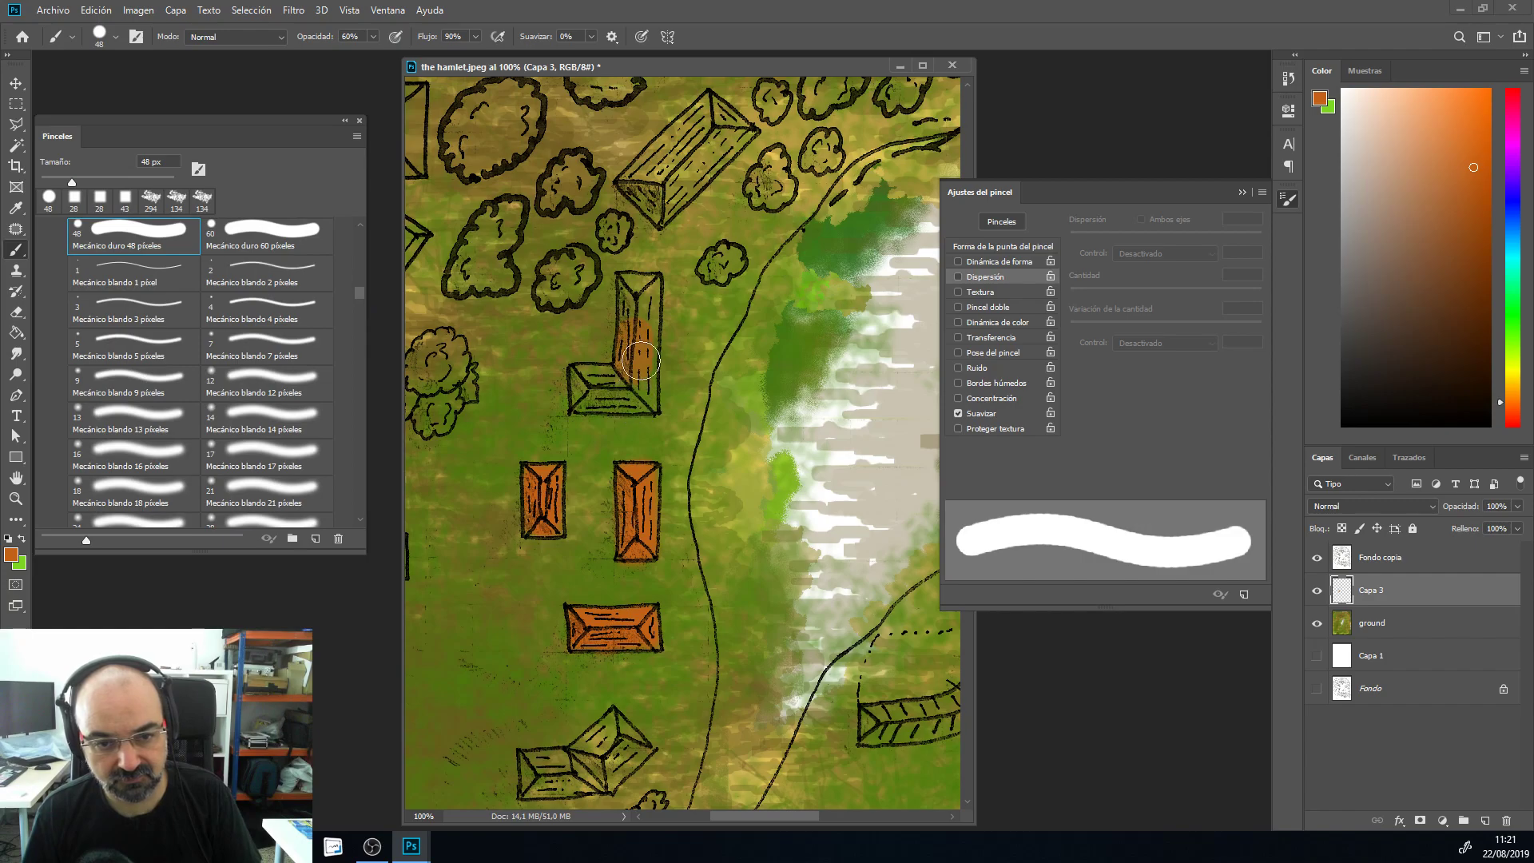
pyautogui.rightClick(644, 352)
pyautogui.click(740, 387)
pyautogui.moveTo(739, 387); pyautogui.dragTo(737, 386)
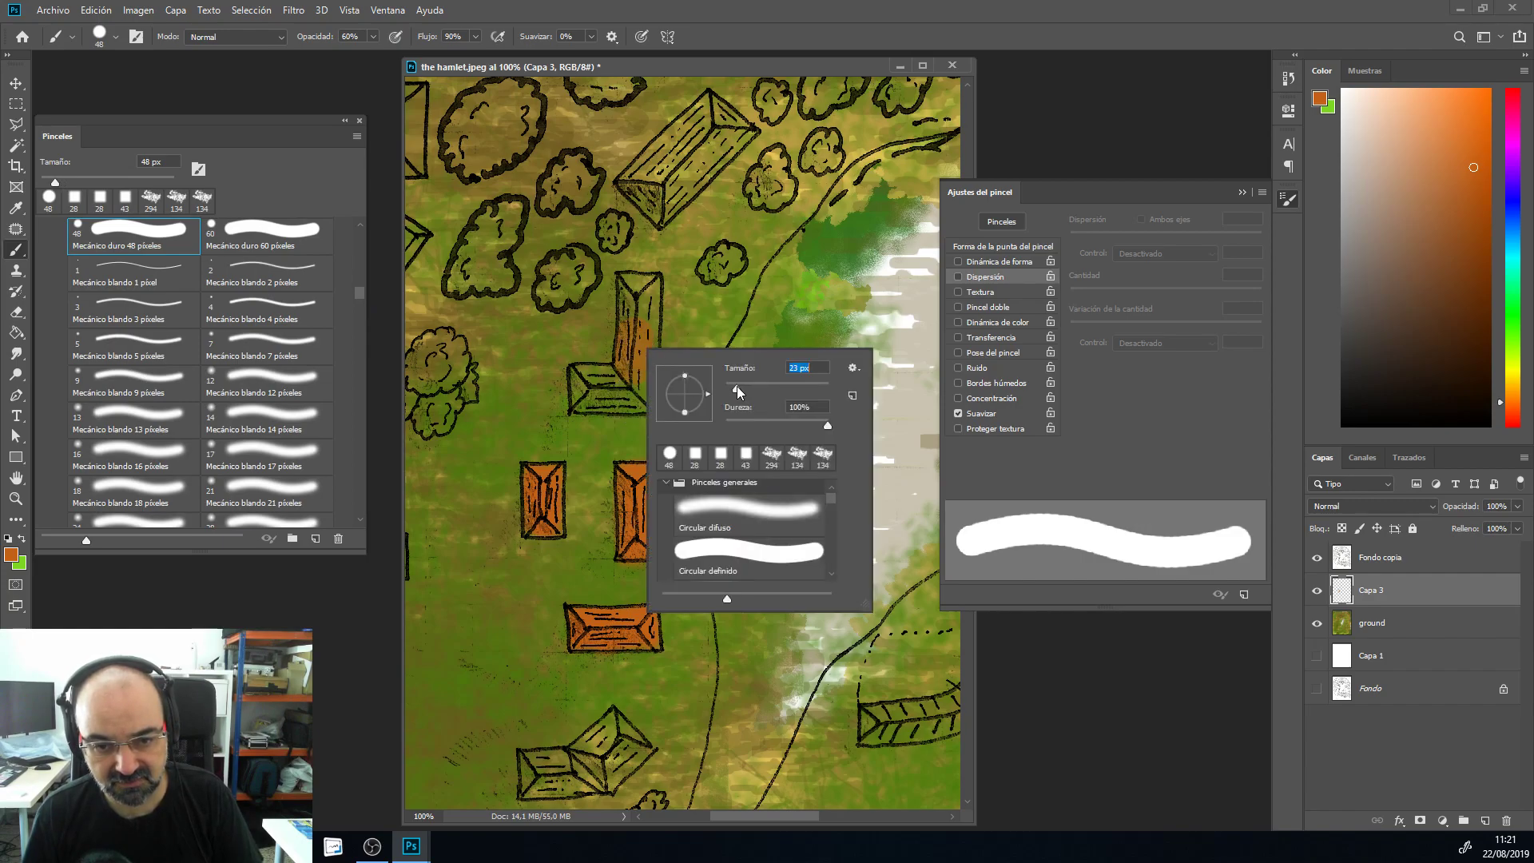
pyautogui.click(640, 284)
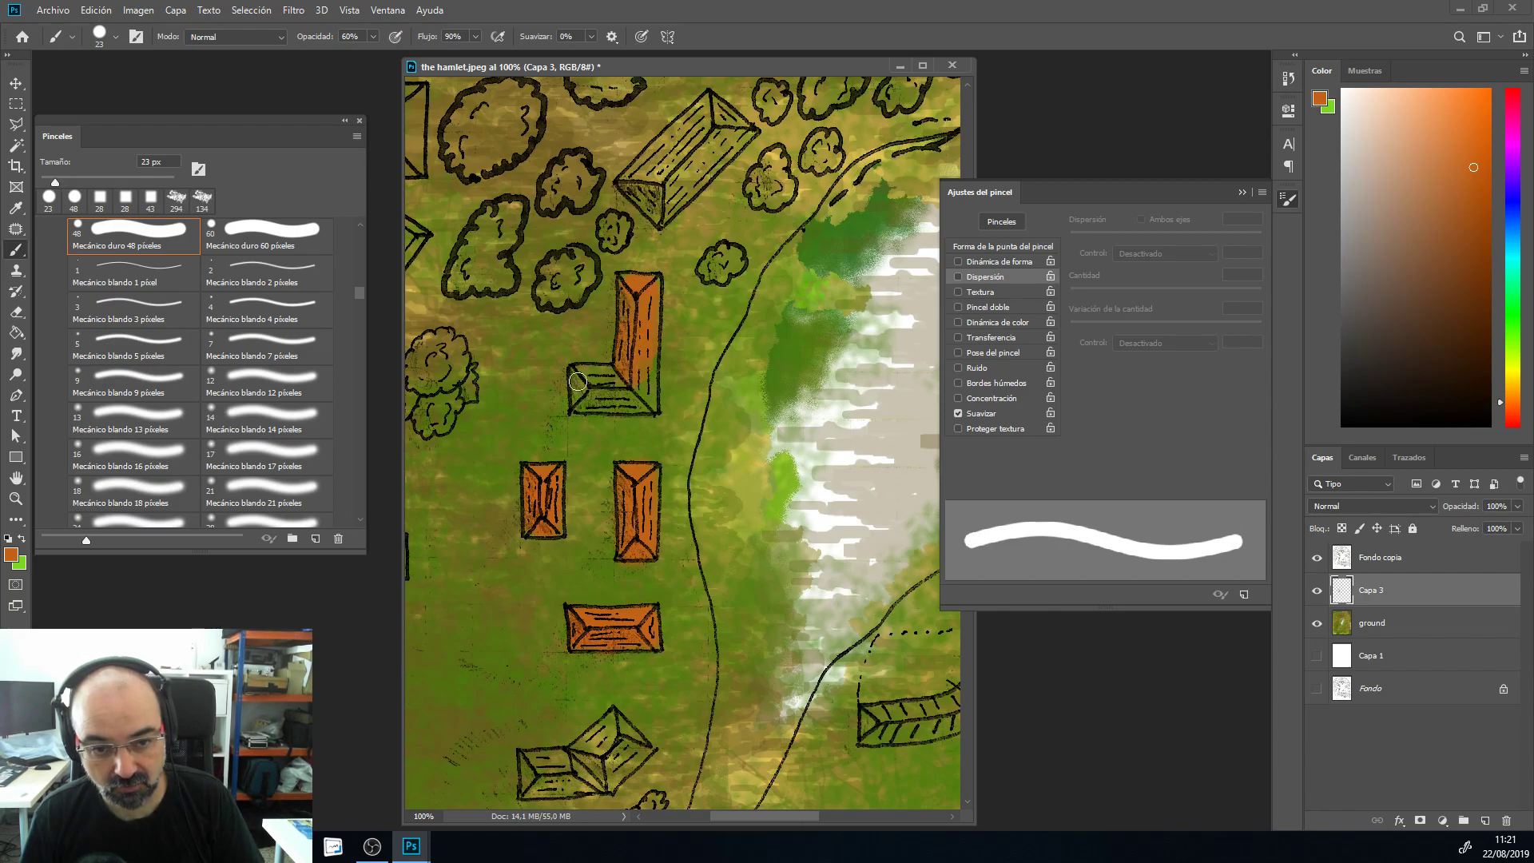
pyautogui.moveTo(578, 370)
pyautogui.mouseDown()
pyautogui.moveTo(610, 402)
pyautogui.moveTo(640, 351)
pyautogui.moveTo(632, 392)
pyautogui.moveTo(577, 382)
pyautogui.moveTo(612, 403)
pyautogui.moveTo(598, 395)
pyautogui.moveTo(644, 399)
pyautogui.moveTo(628, 287)
pyautogui.mouseUp()
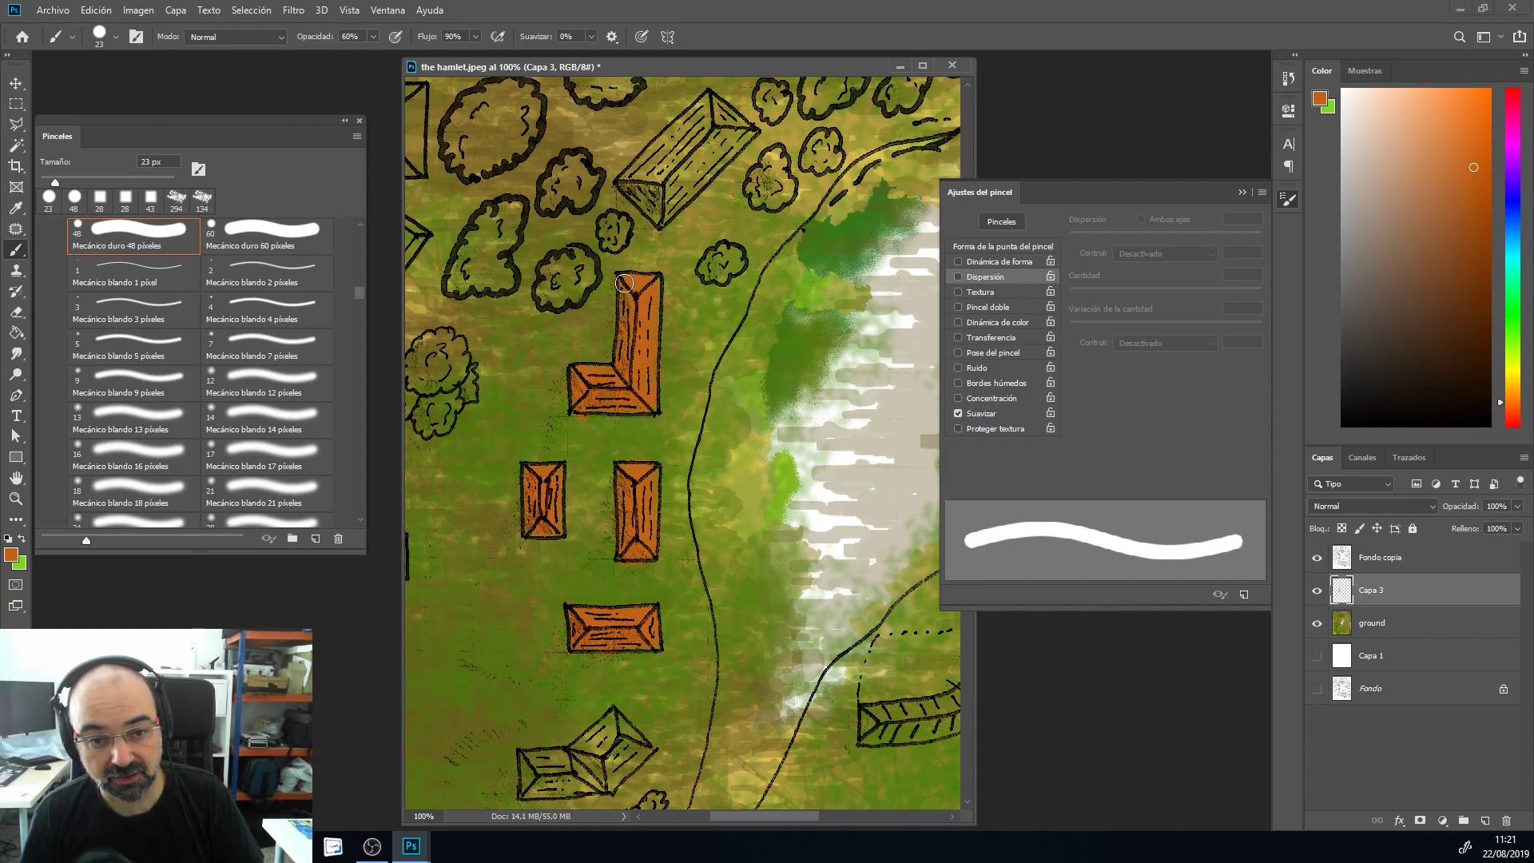
# Step: Paint the southern roofs orange: the angled house, the polygonal building with its square annex, and the long house near the wall
pyautogui.moveTo(643, 771)
pyautogui.mouseDown()
pyautogui.moveTo(743, 511)
pyautogui.moveTo(733, 405)
pyautogui.moveTo(727, 441)
pyautogui.moveTo(748, 429)
pyautogui.moveTo(699, 424)
pyautogui.moveTo(717, 425)
pyautogui.moveTo(642, 465)
pyautogui.moveTo(695, 456)
pyautogui.moveTo(662, 467)
pyautogui.mouseUp()
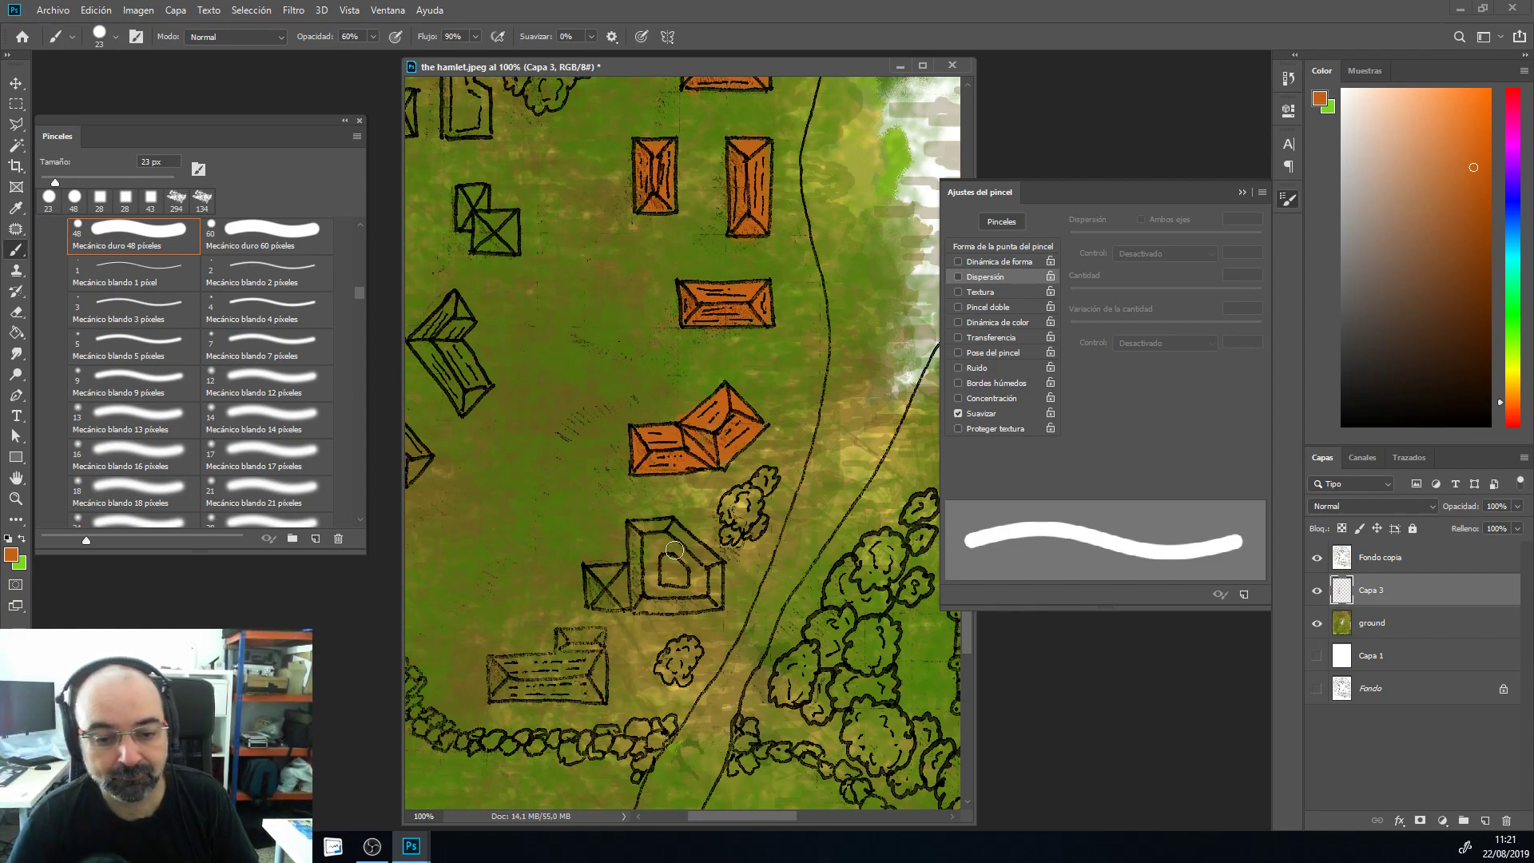
pyautogui.moveTo(663, 525)
pyautogui.mouseDown()
pyautogui.moveTo(711, 573)
pyautogui.moveTo(710, 590)
pyautogui.moveTo(673, 590)
pyautogui.moveTo(708, 599)
pyautogui.moveTo(627, 594)
pyautogui.moveTo(642, 592)
pyautogui.moveTo(617, 576)
pyautogui.moveTo(636, 579)
pyautogui.moveTo(599, 572)
pyautogui.moveTo(594, 588)
pyautogui.moveTo(639, 603)
pyautogui.moveTo(643, 530)
pyautogui.moveTo(684, 579)
pyautogui.moveTo(645, 560)
pyautogui.moveTo(647, 580)
pyautogui.moveTo(641, 517)
pyautogui.moveTo(682, 567)
pyautogui.mouseUp()
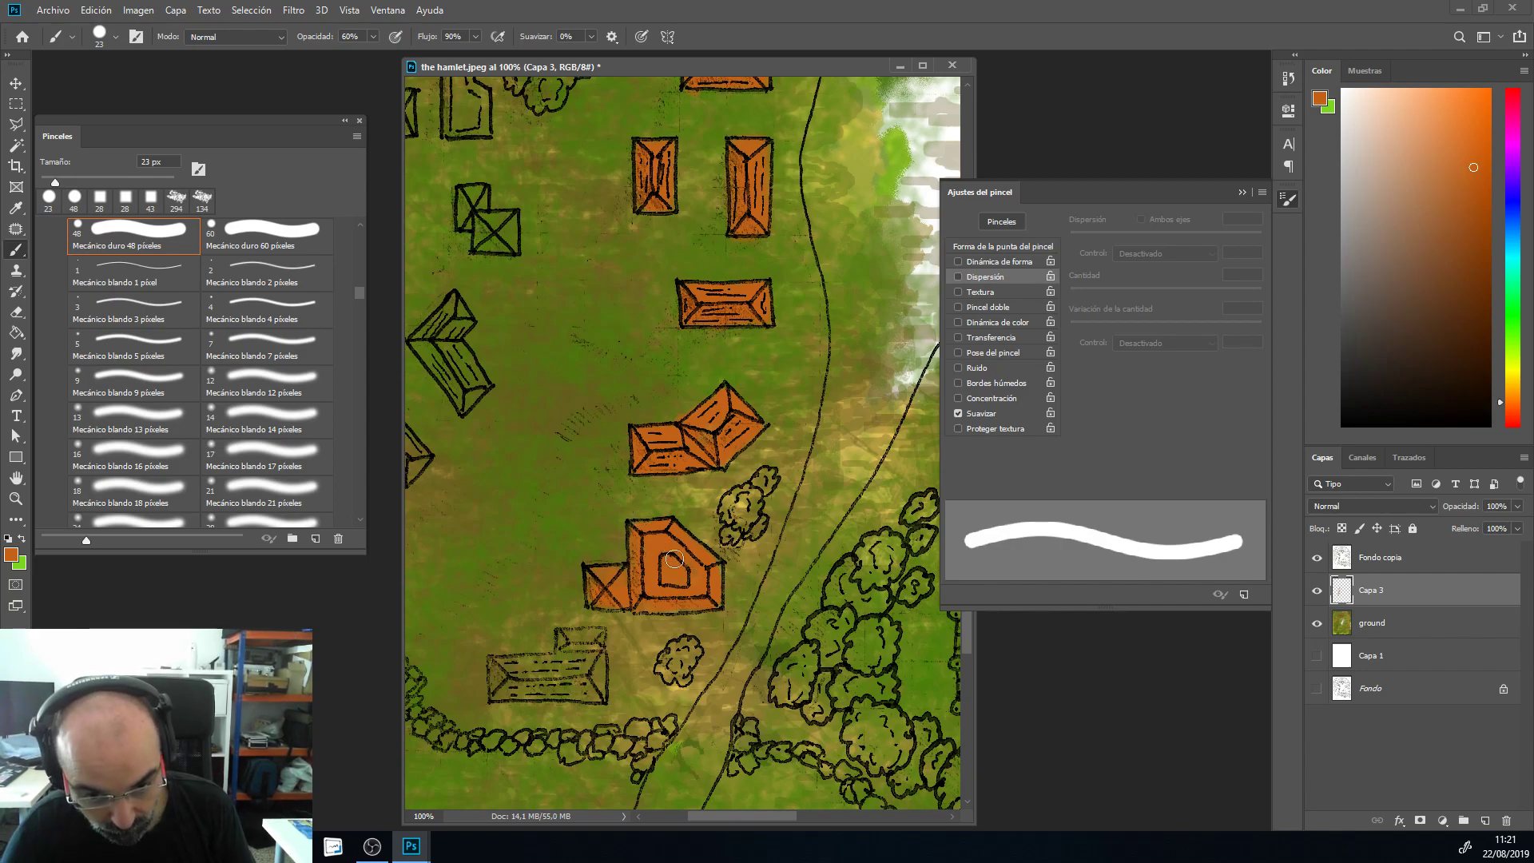
pyautogui.moveTo(577, 652)
pyautogui.mouseDown()
pyautogui.moveTo(592, 636)
pyautogui.moveTo(592, 666)
pyautogui.moveTo(553, 685)
pyautogui.moveTo(502, 668)
pyautogui.moveTo(530, 667)
pyautogui.mouseUp()
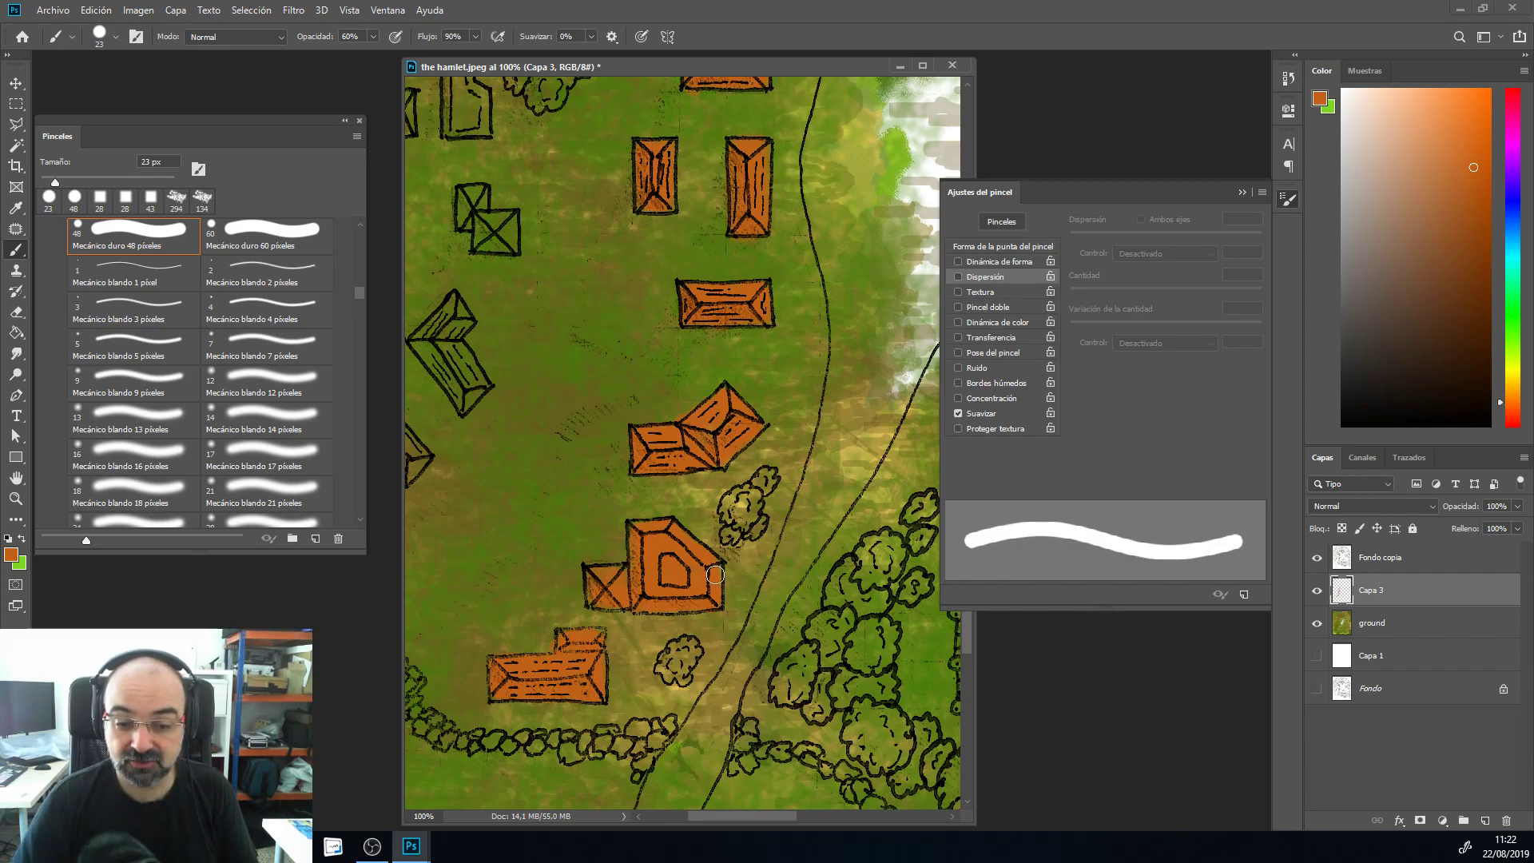
# Step: Paint the two small roofs at the southwest wall opening, the tilted square house and the angled house above it orange
pyautogui.moveTo(654, 515); pyautogui.dragTo(815, 452)
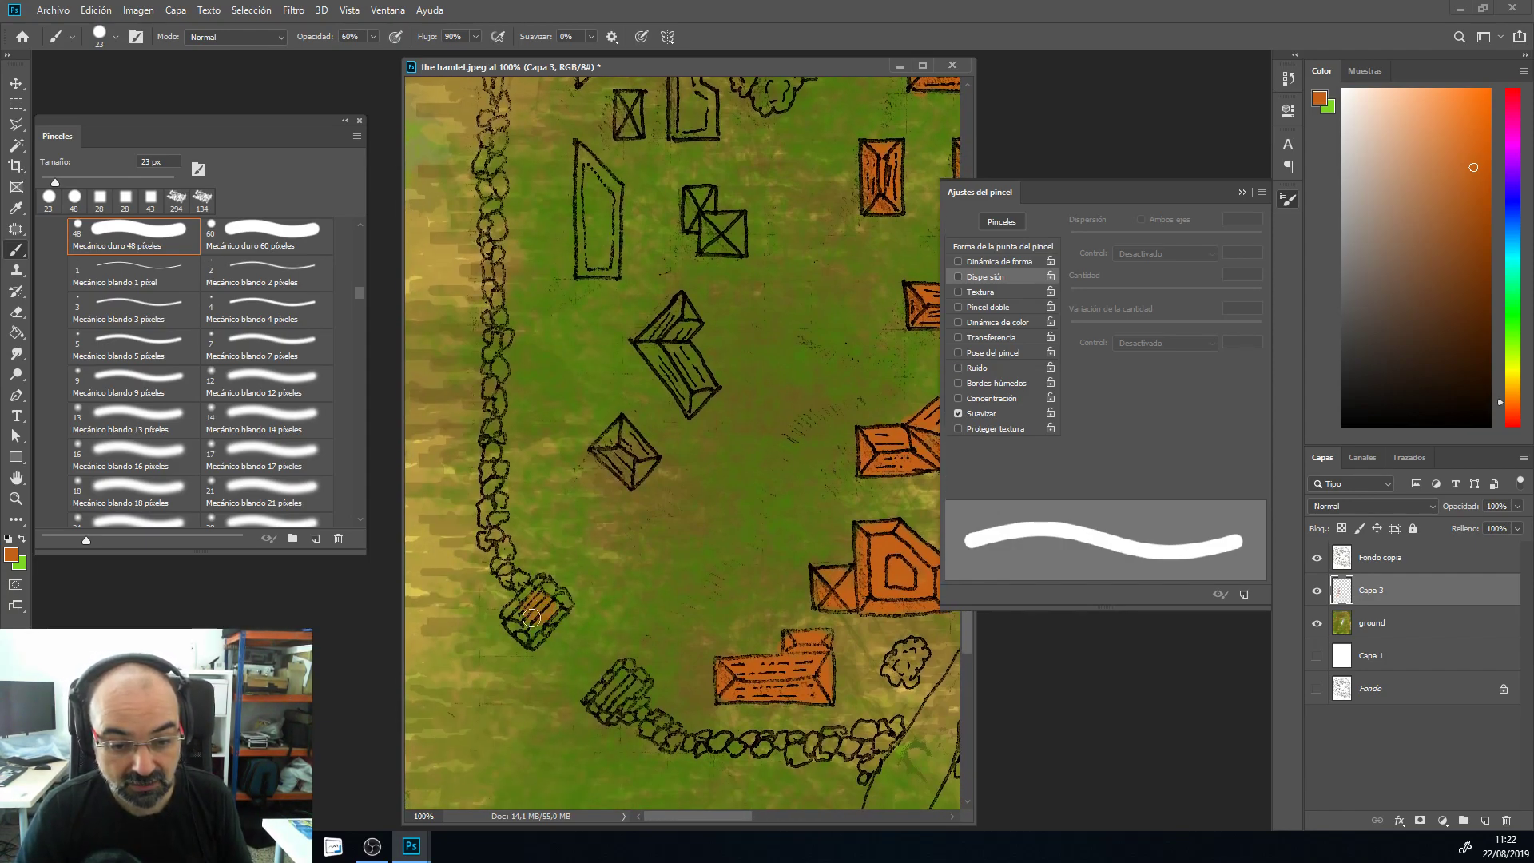
pyautogui.moveTo(625, 688)
pyautogui.mouseDown()
pyautogui.moveTo(612, 697)
pyautogui.moveTo(638, 674)
pyautogui.mouseUp()
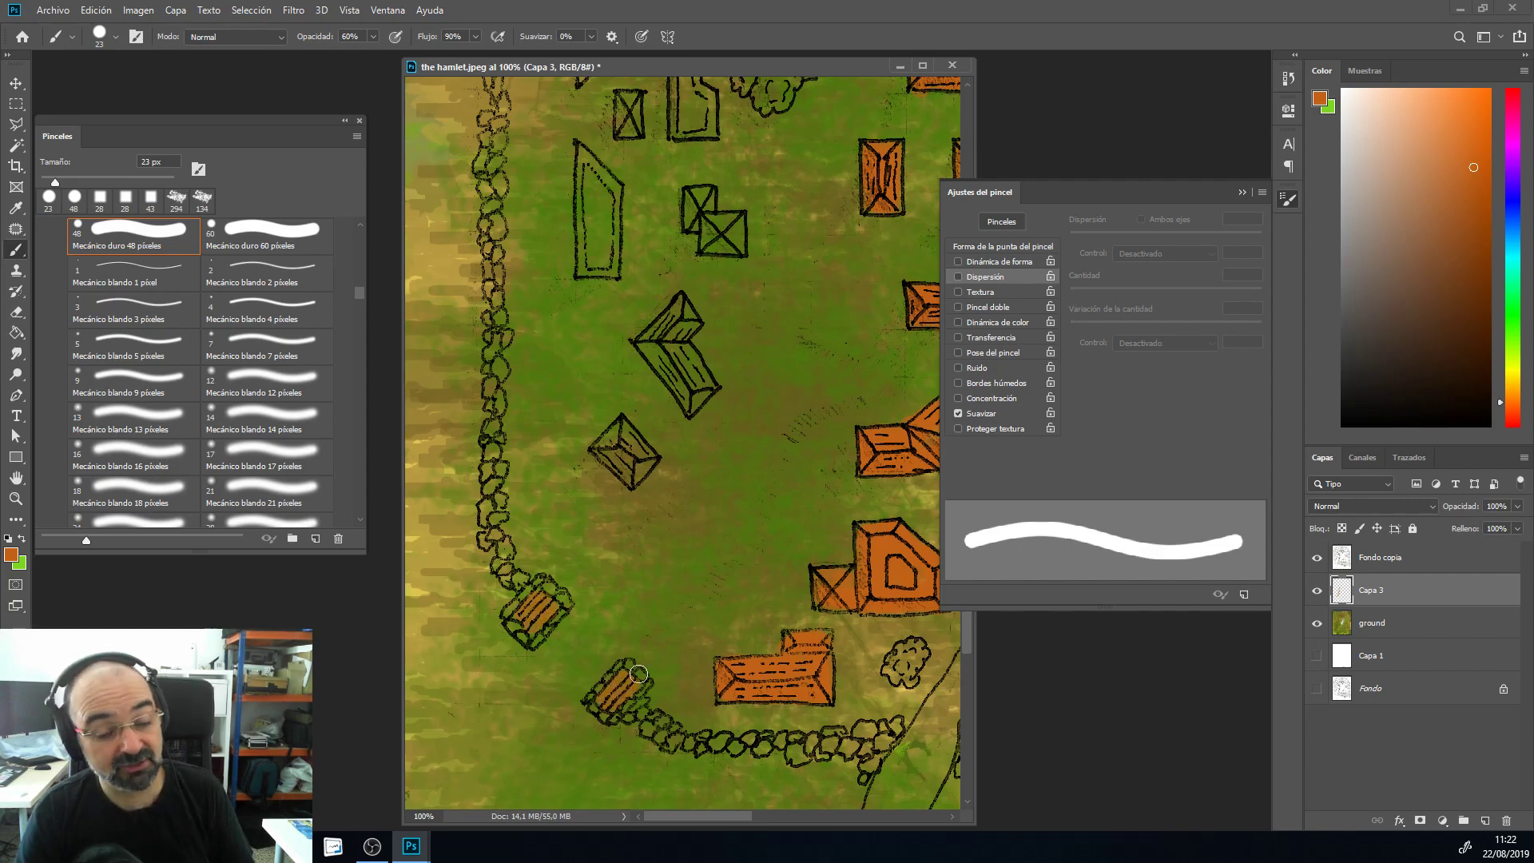
pyautogui.moveTo(635, 449)
pyautogui.mouseDown()
pyautogui.moveTo(628, 438)
pyautogui.moveTo(636, 450)
pyautogui.moveTo(612, 454)
pyautogui.moveTo(628, 470)
pyautogui.moveTo(641, 451)
pyautogui.mouseUp()
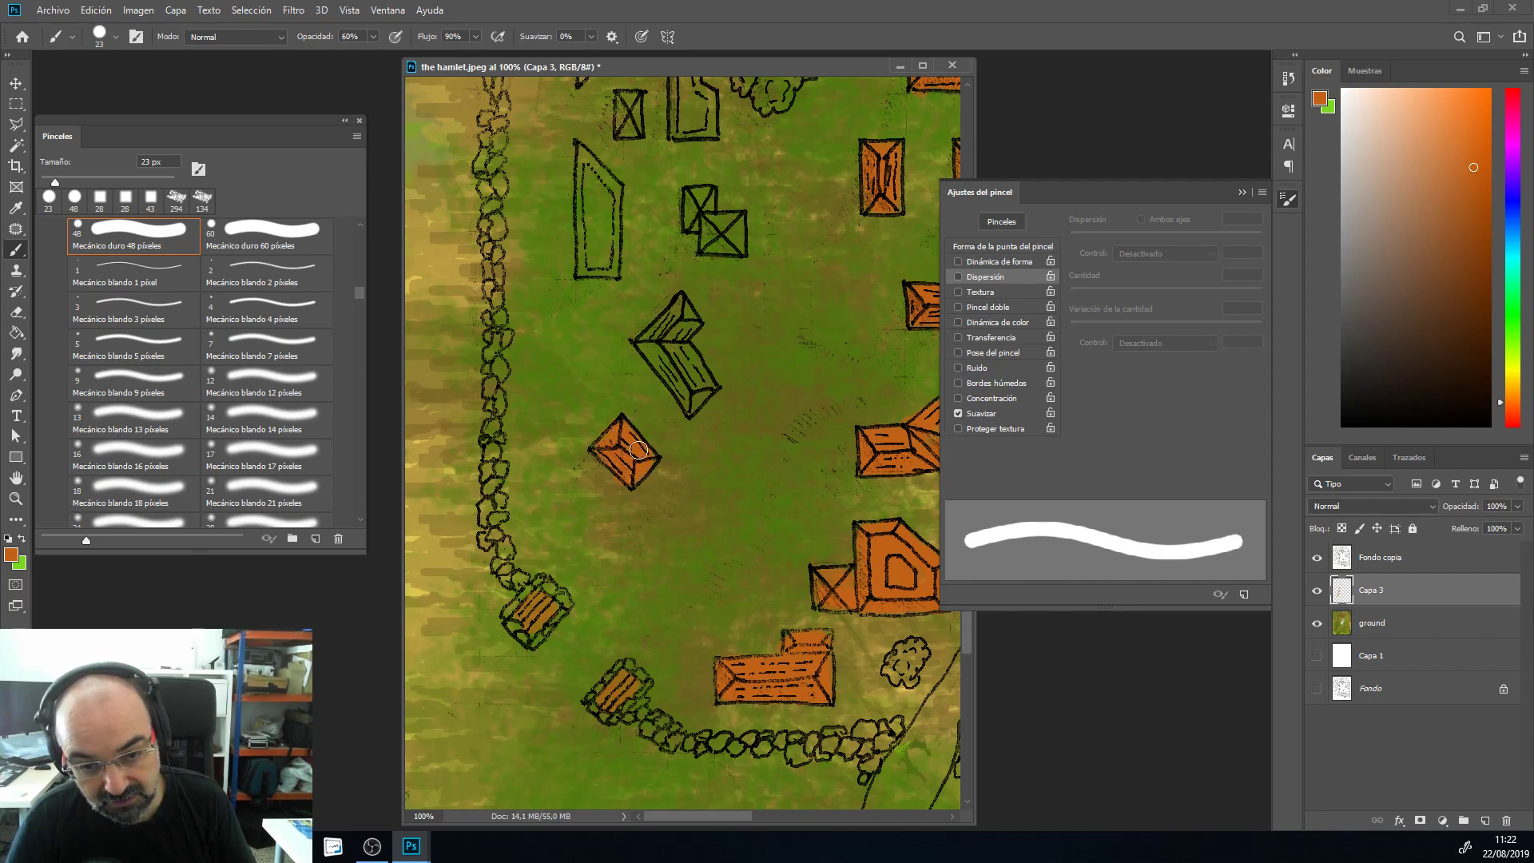
pyautogui.moveTo(668, 364)
pyautogui.mouseDown()
pyautogui.moveTo(692, 402)
pyautogui.moveTo(648, 348)
pyautogui.moveTo(673, 370)
pyautogui.moveTo(678, 310)
pyautogui.moveTo(644, 343)
pyautogui.moveTo(682, 310)
pyautogui.moveTo(666, 347)
pyautogui.moveTo(677, 308)
pyautogui.moveTo(657, 335)
pyautogui.moveTo(679, 381)
pyautogui.mouseUp()
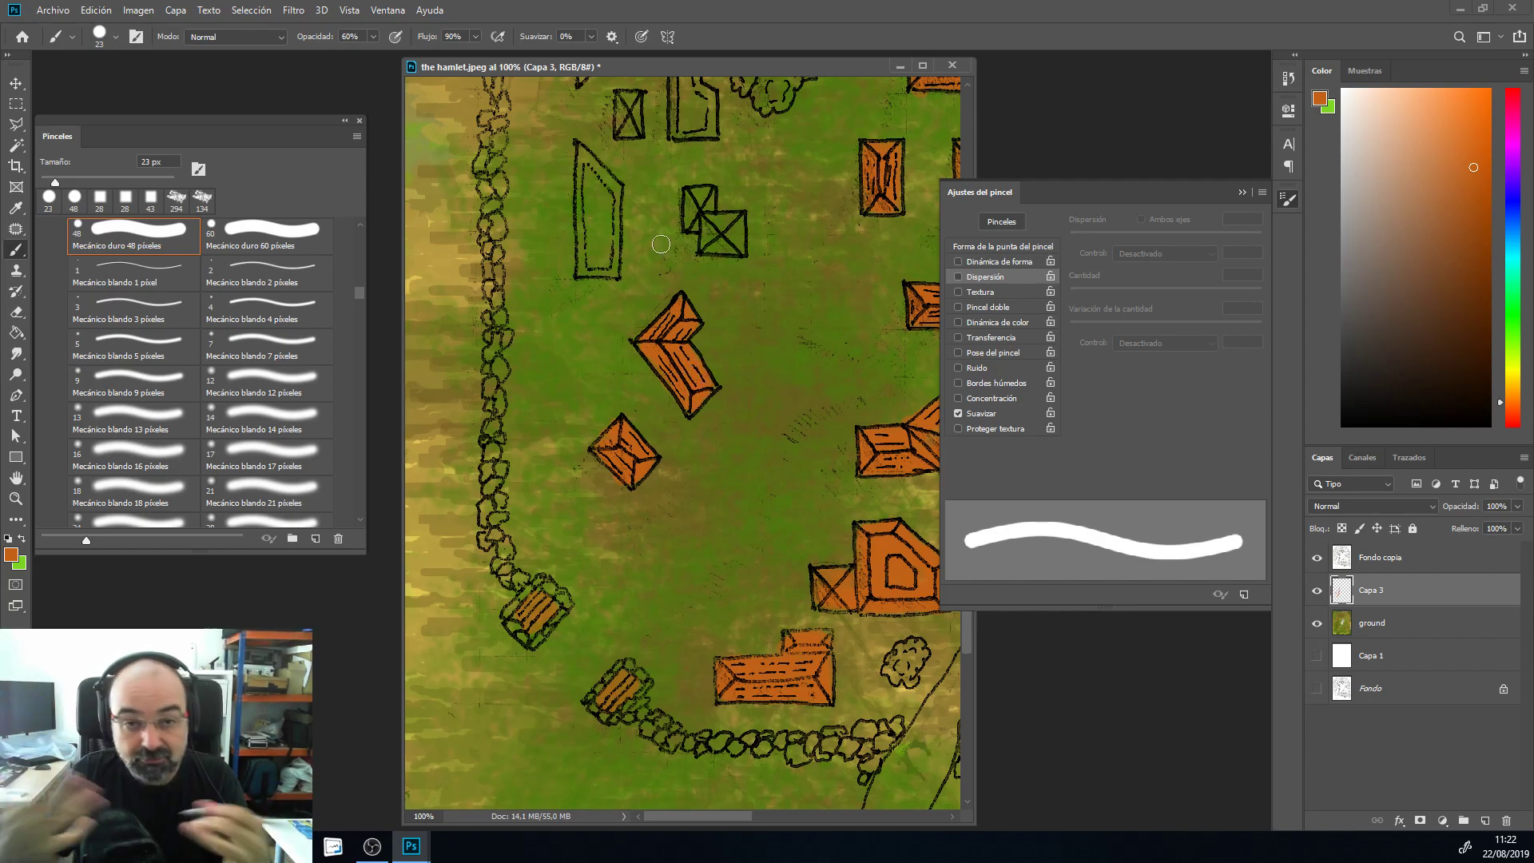
# Step: Paint the two overlapping square houses and the long slant-ended house west of them orange
pyautogui.moveTo(730, 439); pyautogui.dragTo(642, 589)
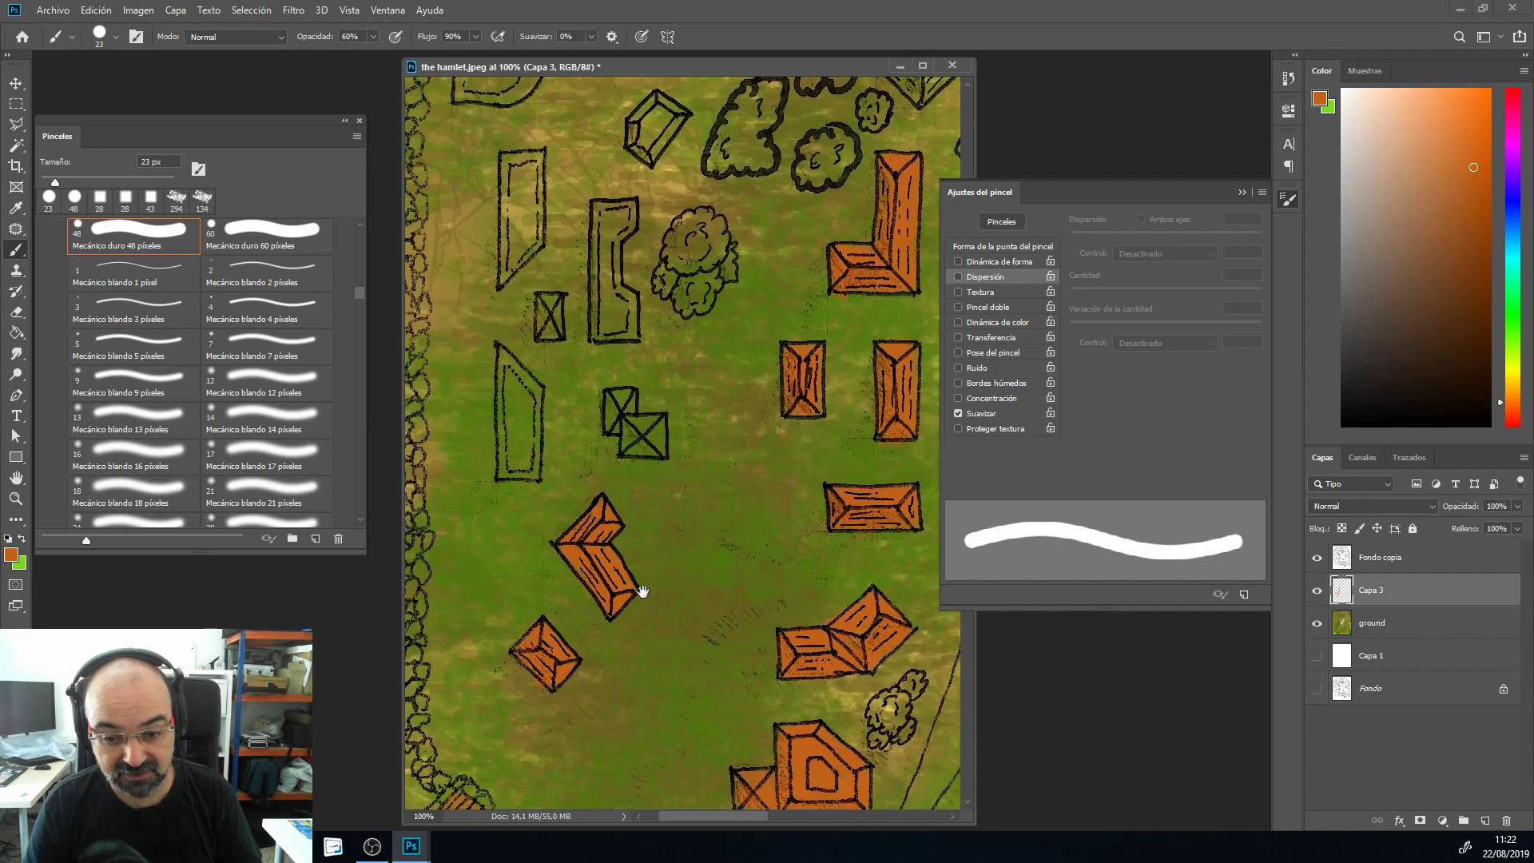
pyautogui.moveTo(659, 427)
pyautogui.mouseDown()
pyautogui.moveTo(624, 409)
pyautogui.moveTo(628, 421)
pyautogui.mouseUp()
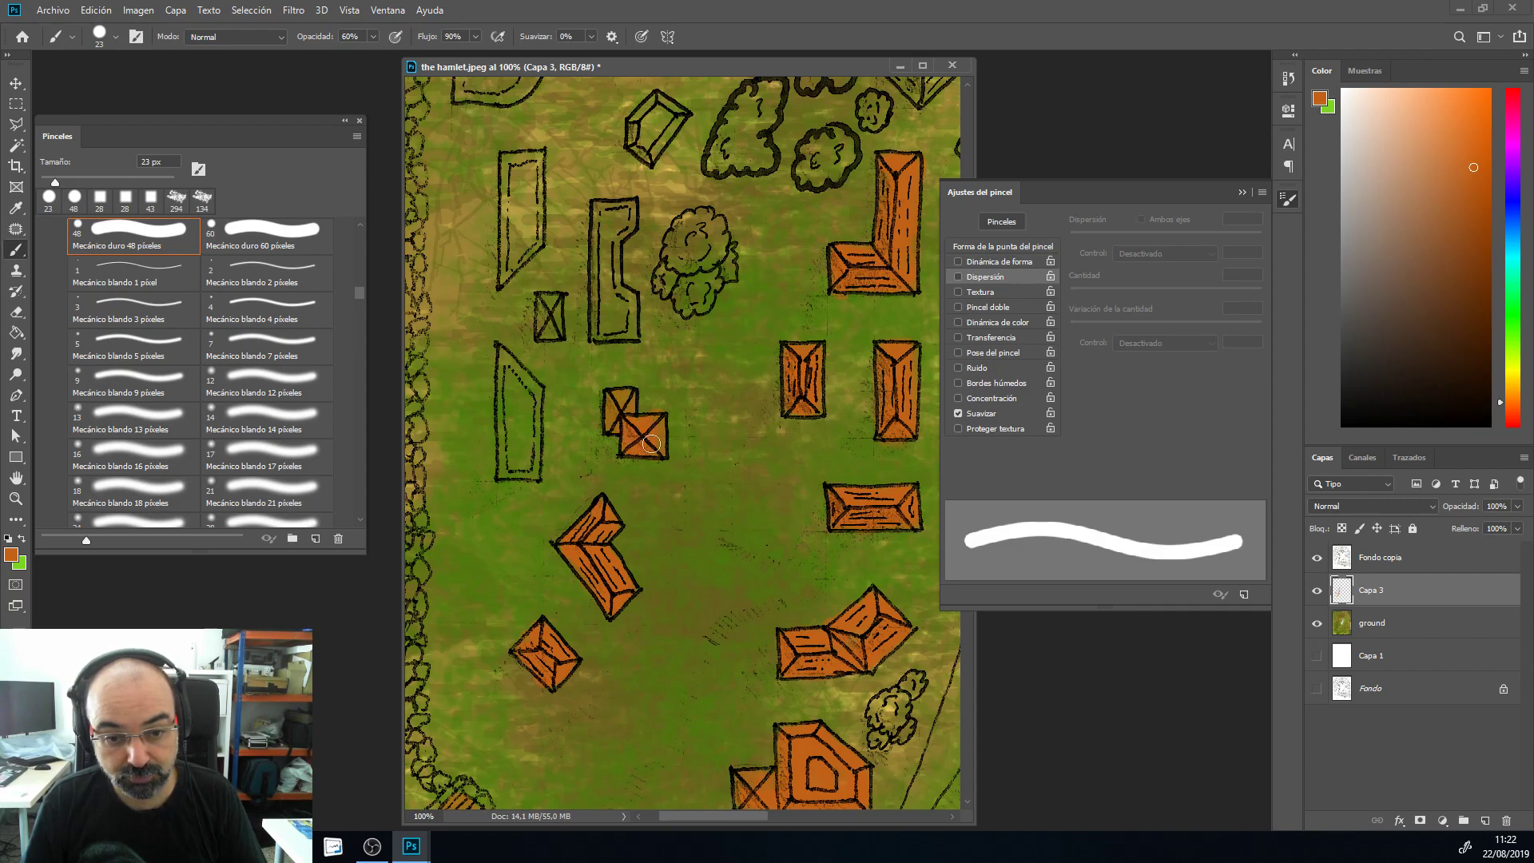
pyautogui.moveTo(622, 399); pyautogui.dragTo(615, 419)
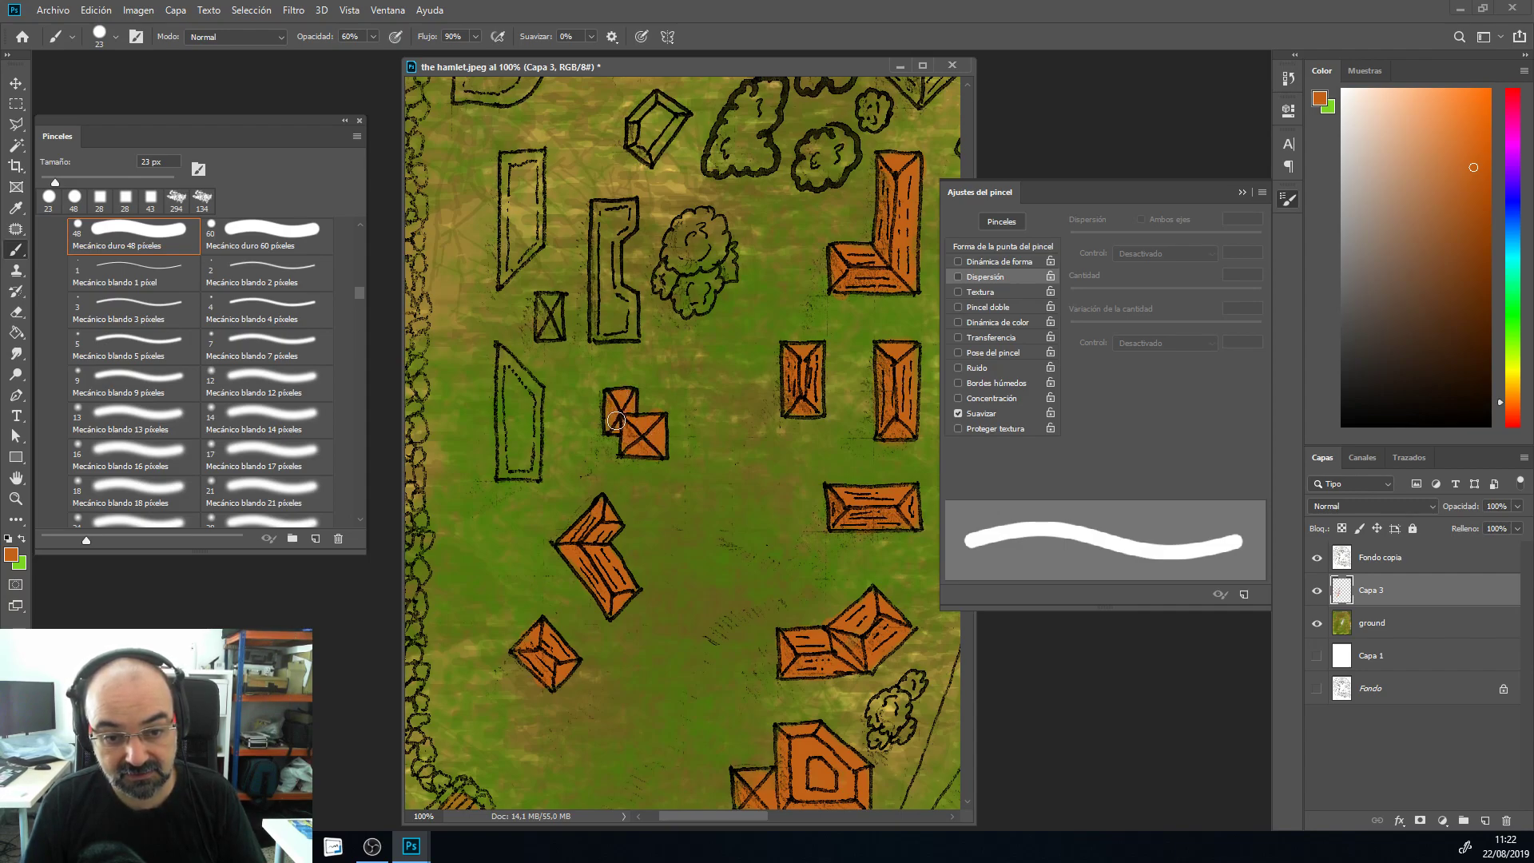
pyautogui.moveTo(515, 373)
pyautogui.mouseDown()
pyautogui.moveTo(529, 458)
pyautogui.moveTo(529, 410)
pyautogui.moveTo(507, 464)
pyautogui.mouseUp()
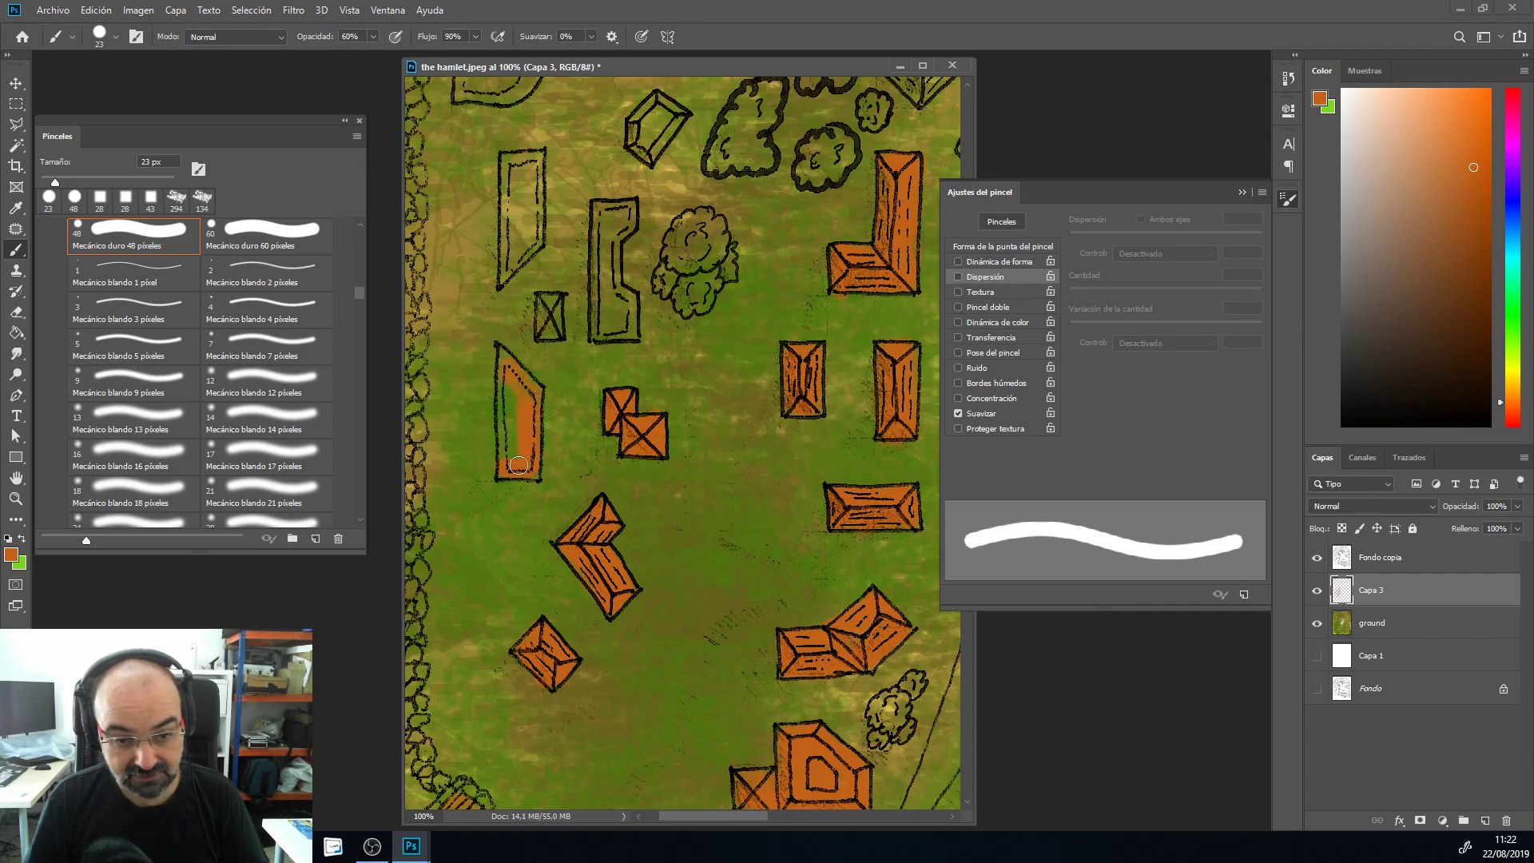
pyautogui.moveTo(516, 396)
pyautogui.mouseDown()
pyautogui.moveTo(513, 429)
pyautogui.moveTo(504, 380)
pyautogui.moveTo(509, 451)
pyautogui.mouseUp()
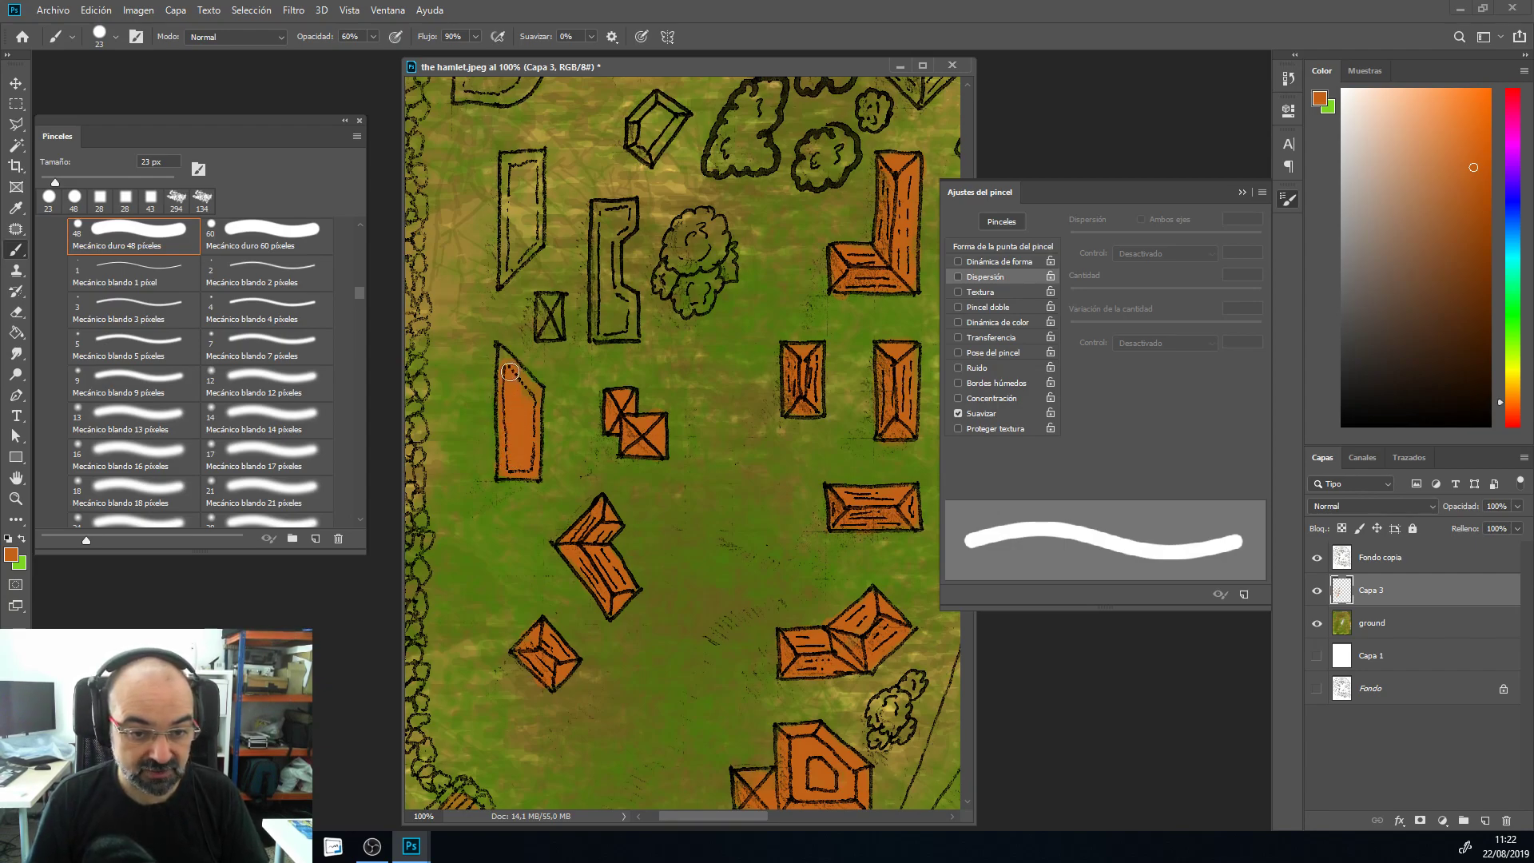
# Step: Paint the small crossed roof, the long notched building beside it and the slant-ended house to the north orange
pyautogui.moveTo(549, 326); pyautogui.dragTo(551, 309)
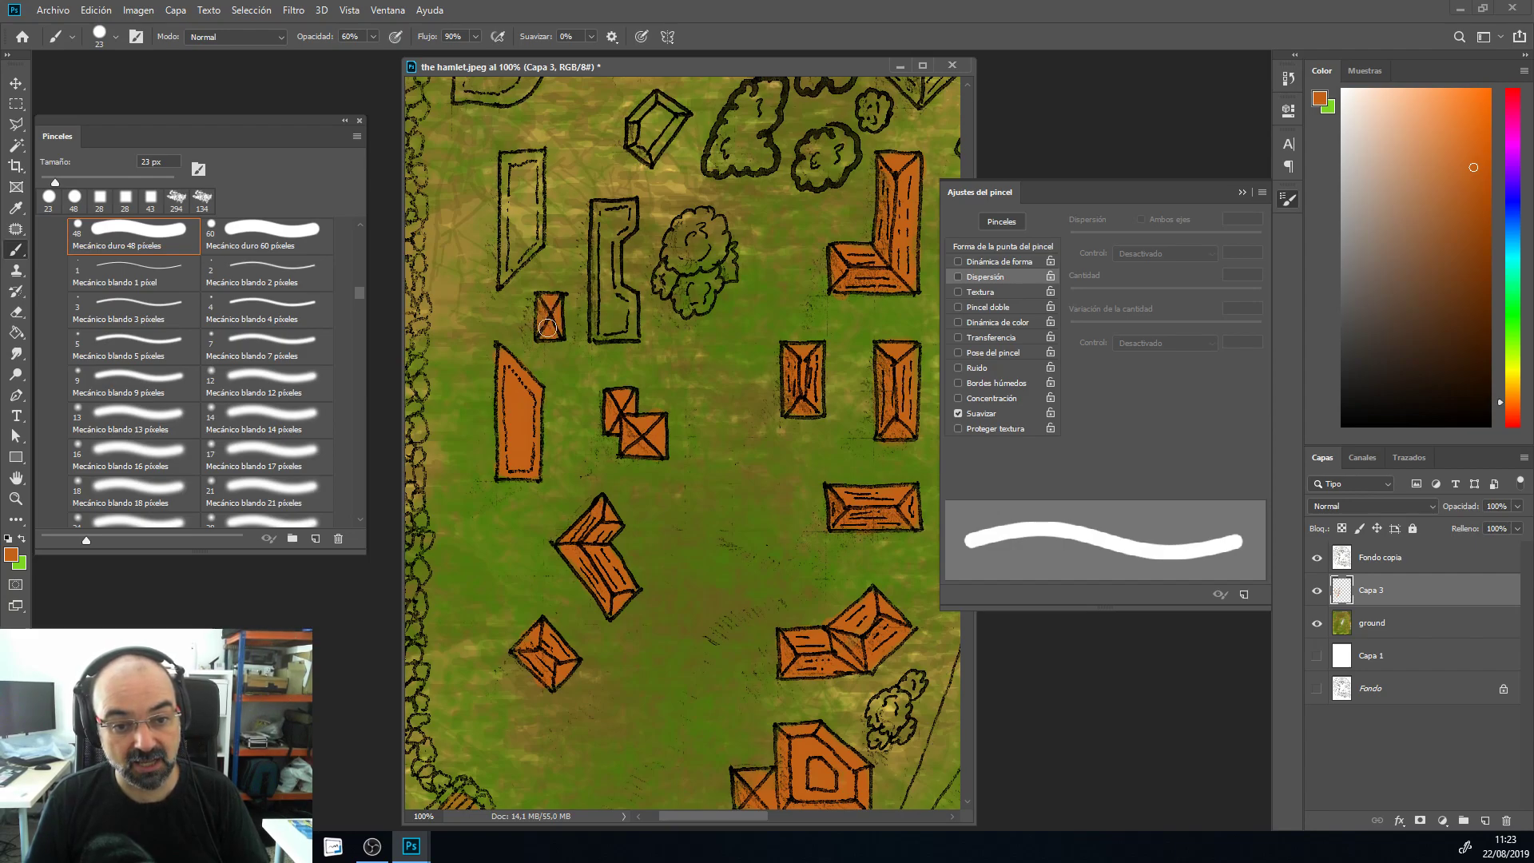
pyautogui.moveTo(629, 226)
pyautogui.mouseDown()
pyautogui.moveTo(604, 247)
pyautogui.moveTo(610, 216)
pyautogui.moveTo(629, 321)
pyautogui.mouseUp()
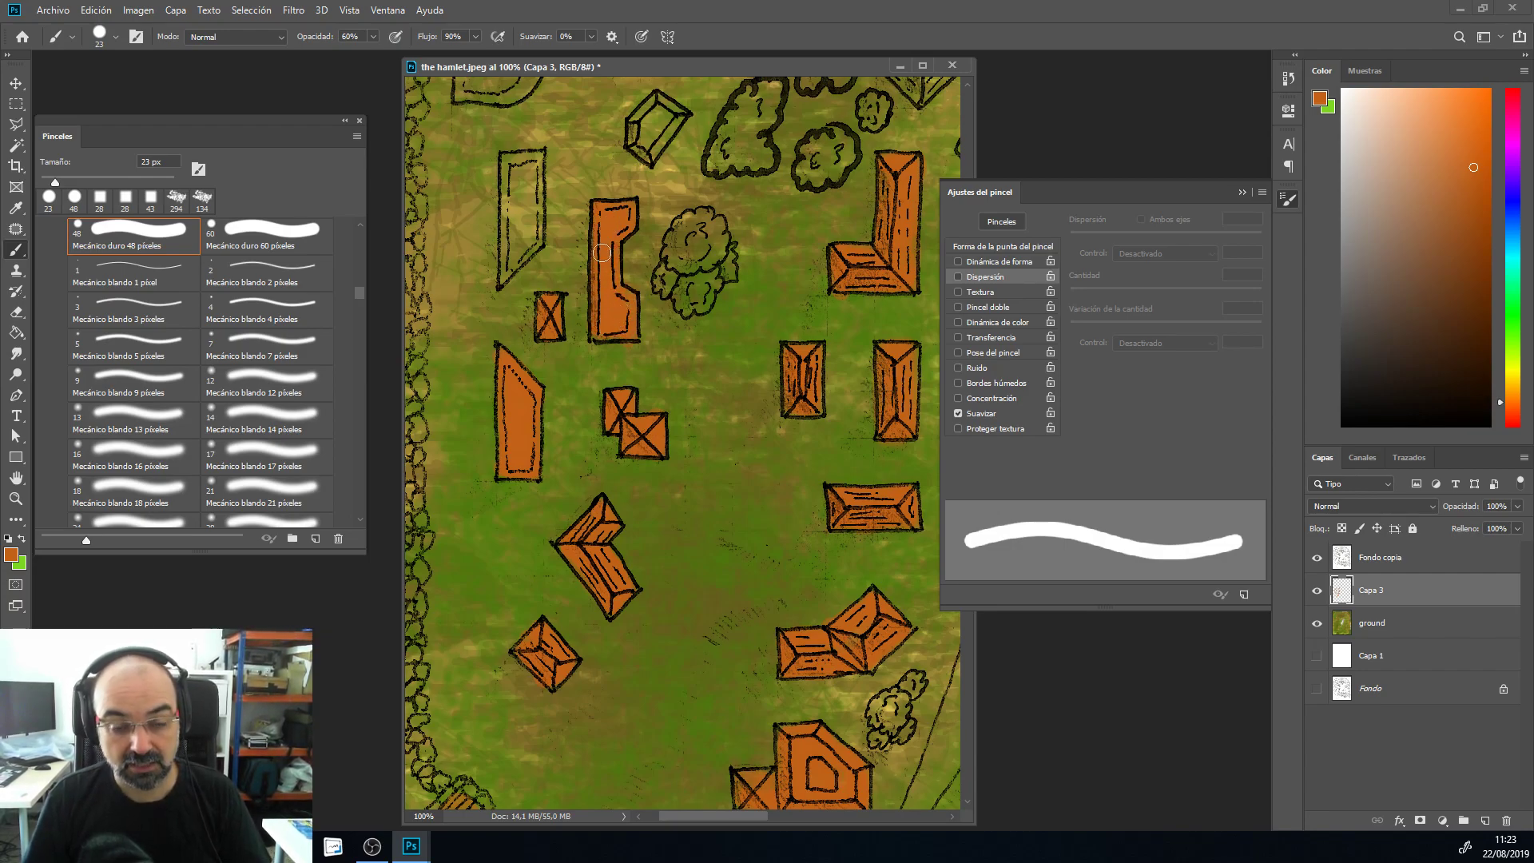
pyautogui.scroll(3, 602, 262)
pyautogui.hscroll(-2, 603, 261)
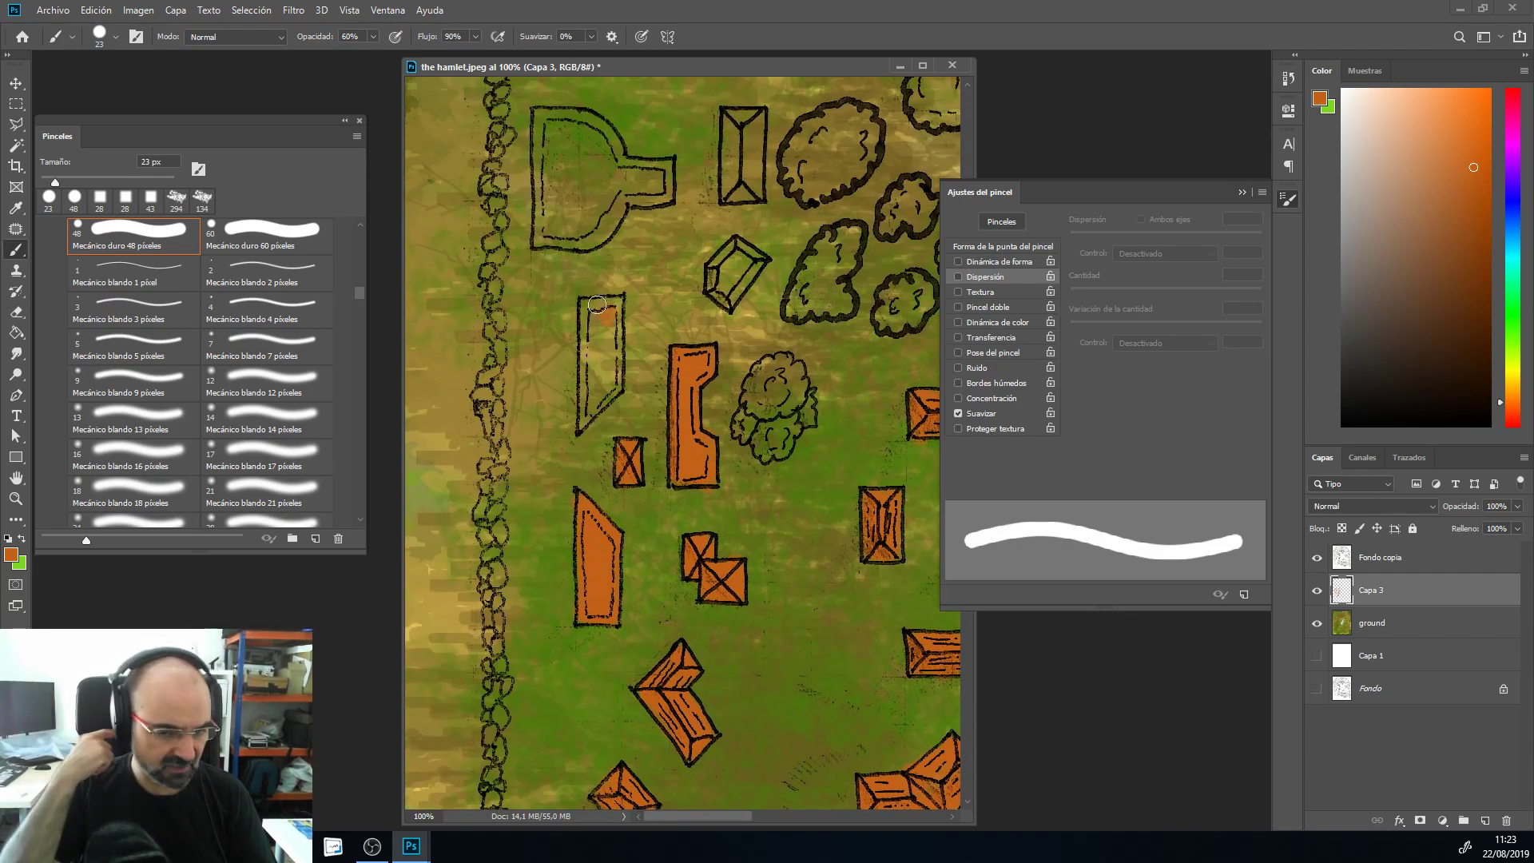
pyautogui.moveTo(607, 304)
pyautogui.mouseDown()
pyautogui.moveTo(607, 350)
pyautogui.moveTo(608, 299)
pyautogui.mouseUp()
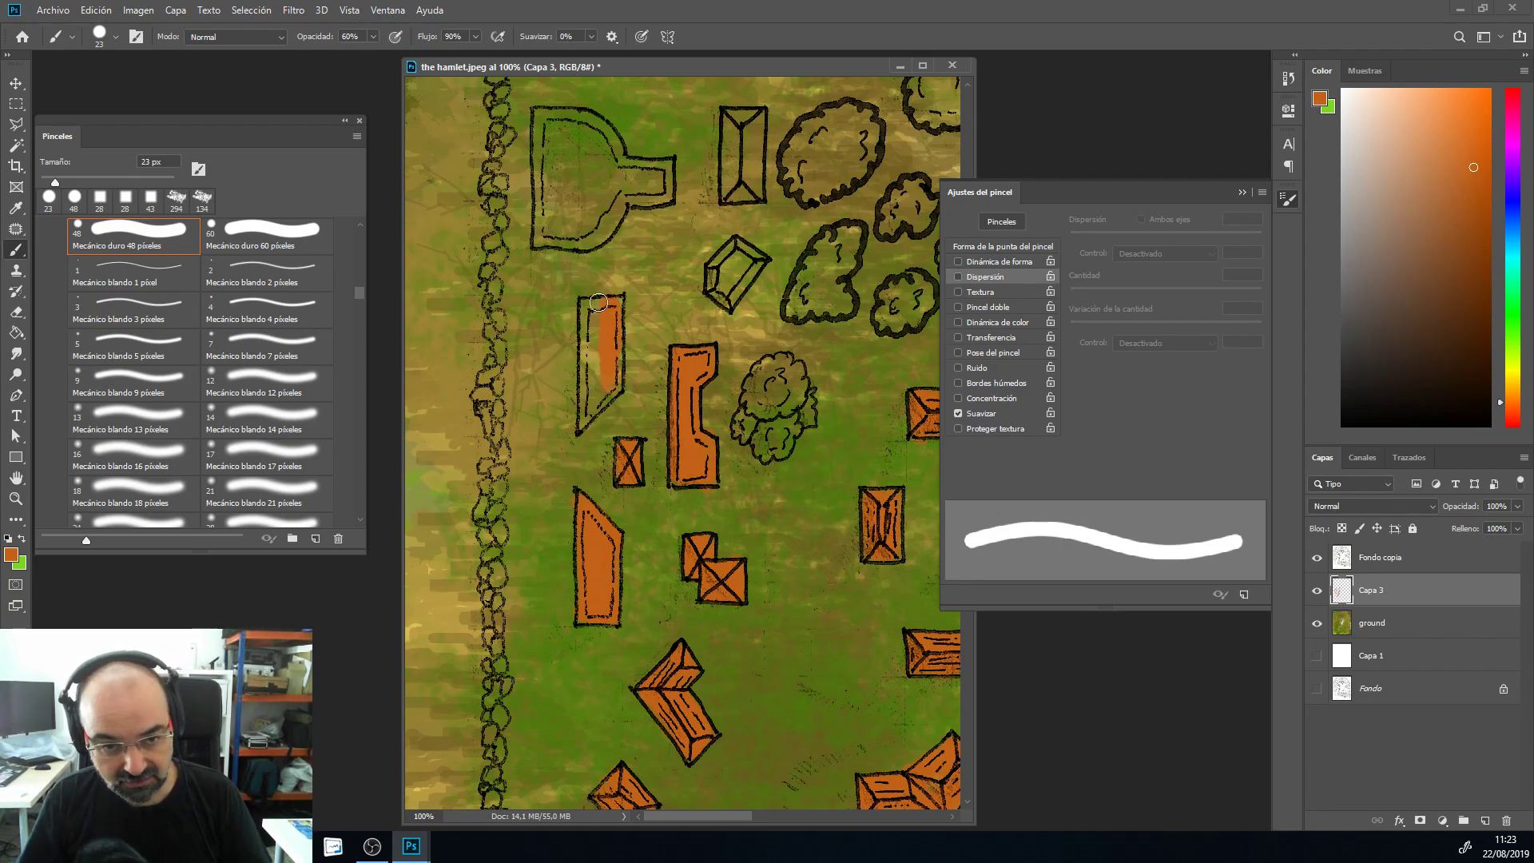
pyautogui.moveTo(589, 329)
pyautogui.mouseDown()
pyautogui.moveTo(593, 314)
pyautogui.moveTo(583, 416)
pyautogui.moveTo(602, 390)
pyautogui.mouseUp()
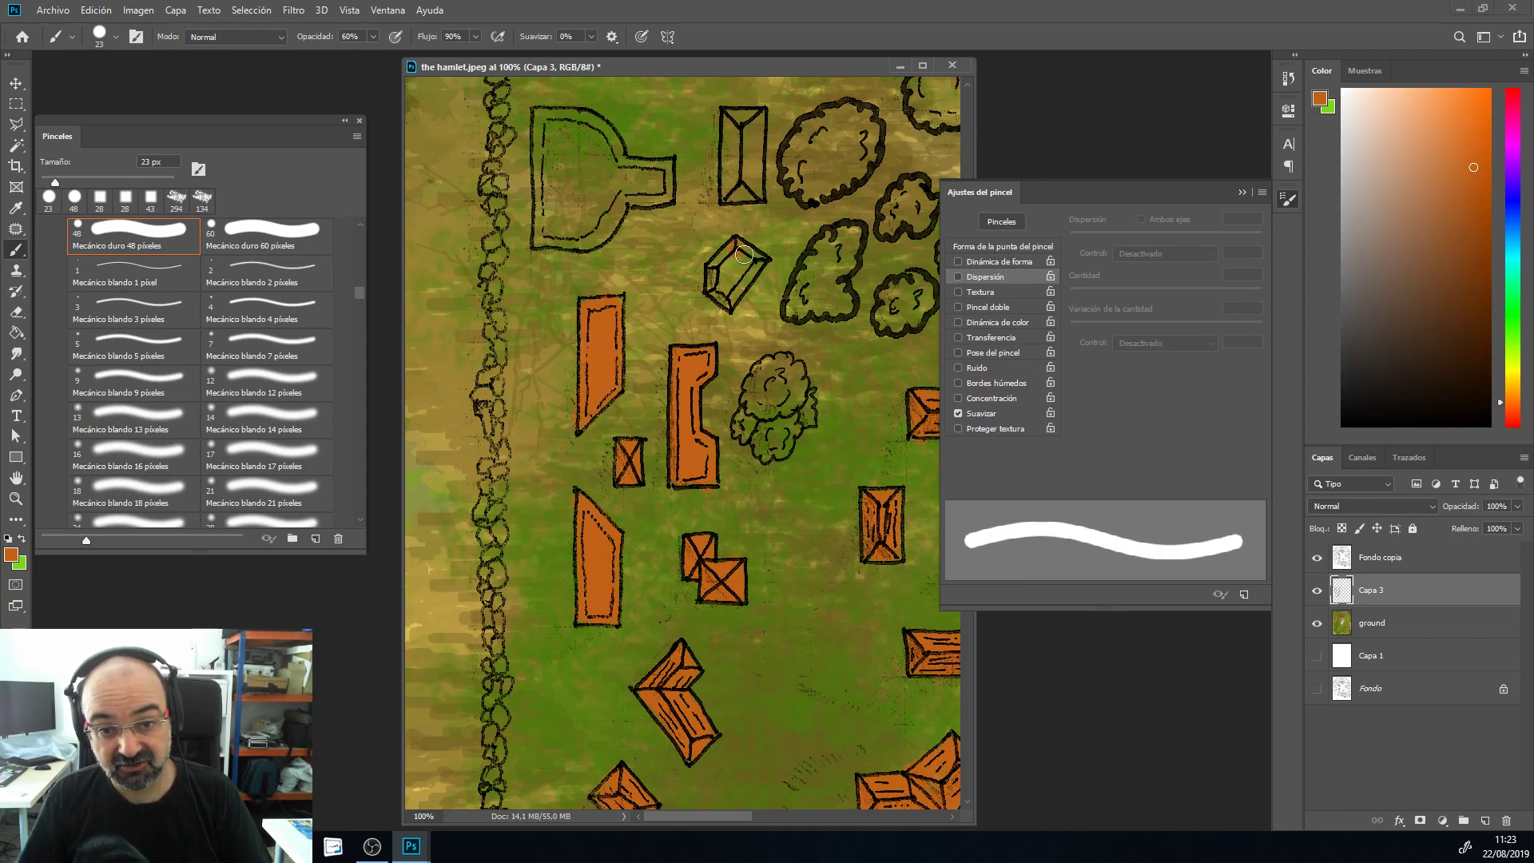
# Step: Paint the small tilted polygonal house, the large bell-shaped building near the west wall and the upright rectangular house orange
pyautogui.moveTo(744, 254)
pyautogui.mouseDown()
pyautogui.moveTo(727, 289)
pyautogui.moveTo(719, 270)
pyautogui.moveTo(731, 261)
pyautogui.moveTo(734, 285)
pyautogui.mouseUp()
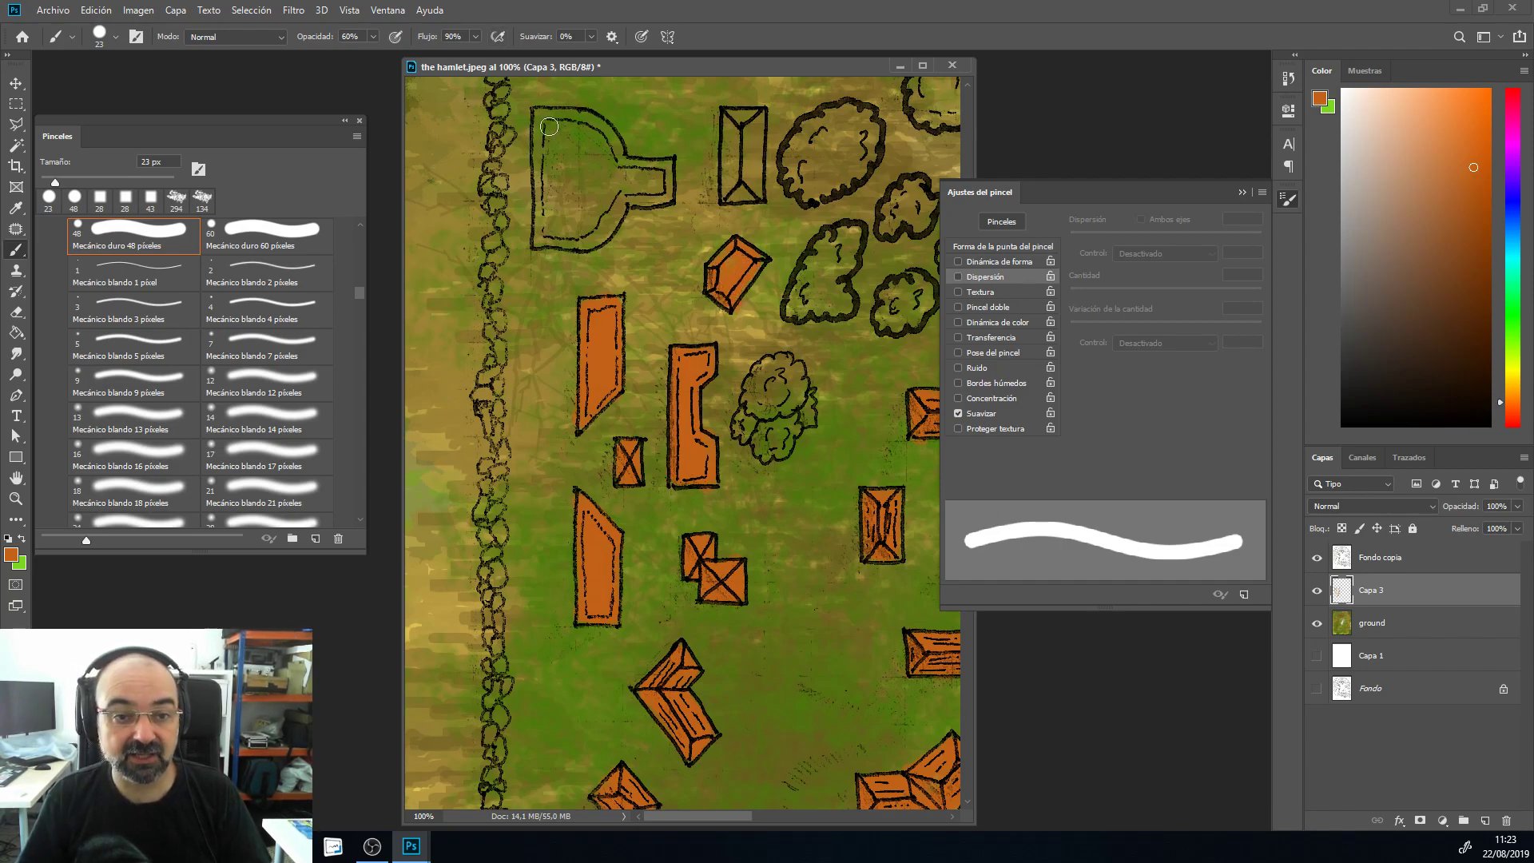
pyautogui.moveTo(540, 120)
pyautogui.mouseDown()
pyautogui.moveTo(611, 149)
pyautogui.moveTo(572, 120)
pyautogui.moveTo(611, 163)
pyautogui.moveTo(541, 119)
pyautogui.moveTo(542, 171)
pyautogui.moveTo(572, 216)
pyautogui.moveTo(553, 205)
pyautogui.moveTo(545, 118)
pyautogui.mouseUp()
pyautogui.moveTo(541, 186)
pyautogui.mouseDown()
pyautogui.moveTo(543, 233)
pyautogui.moveTo(591, 236)
pyautogui.moveTo(617, 182)
pyautogui.moveTo(605, 156)
pyautogui.moveTo(641, 174)
pyautogui.mouseUp()
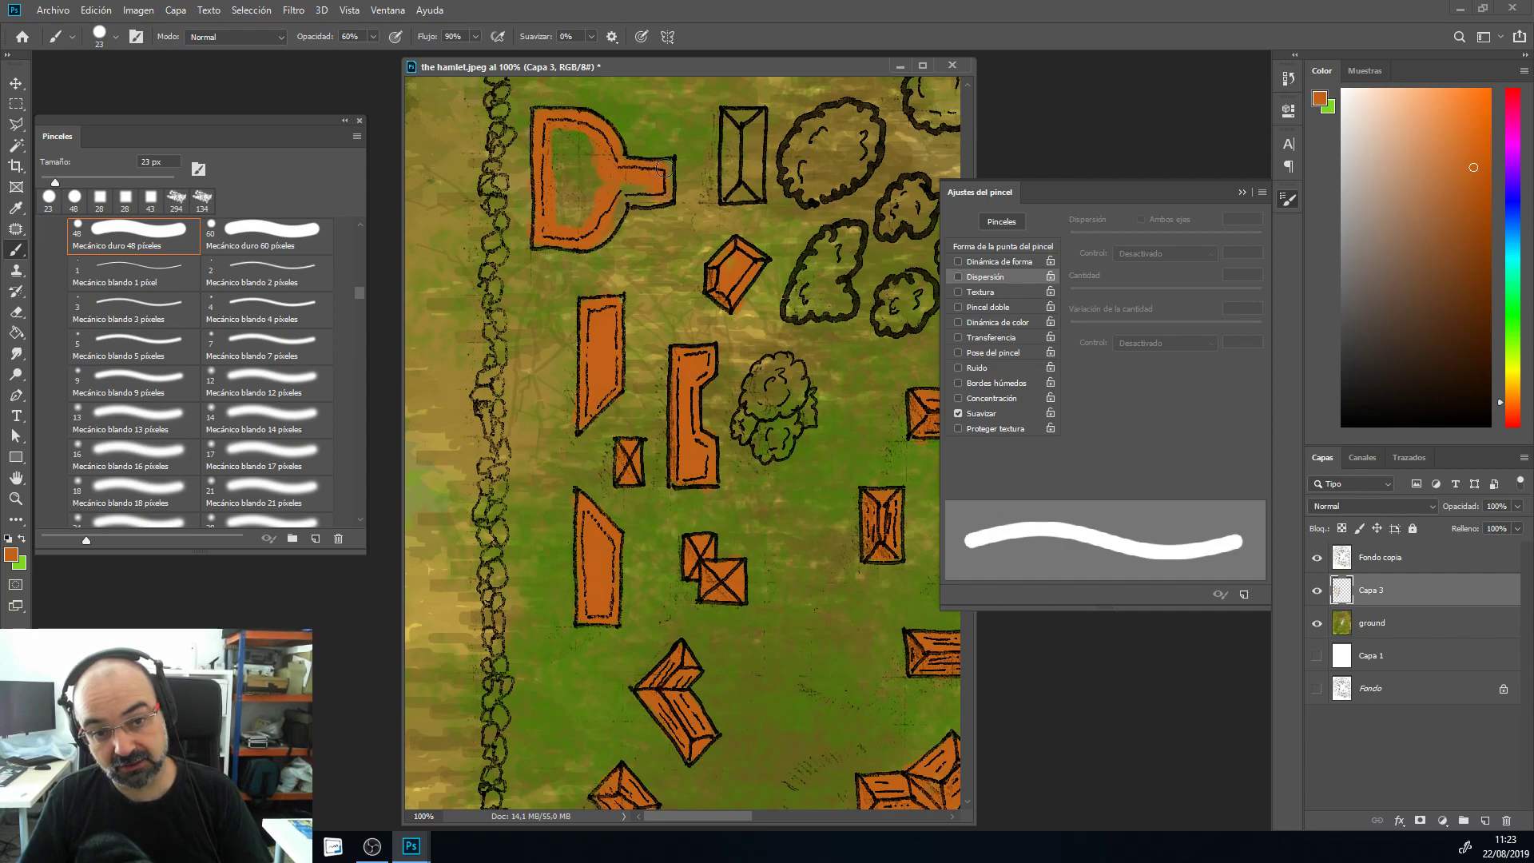
pyautogui.moveTo(609, 197)
pyautogui.mouseDown()
pyautogui.moveTo(625, 183)
pyautogui.moveTo(579, 136)
pyautogui.moveTo(591, 145)
pyautogui.moveTo(553, 140)
pyautogui.moveTo(583, 224)
pyautogui.moveTo(552, 216)
pyautogui.moveTo(564, 136)
pyautogui.moveTo(601, 151)
pyautogui.moveTo(577, 135)
pyautogui.mouseUp()
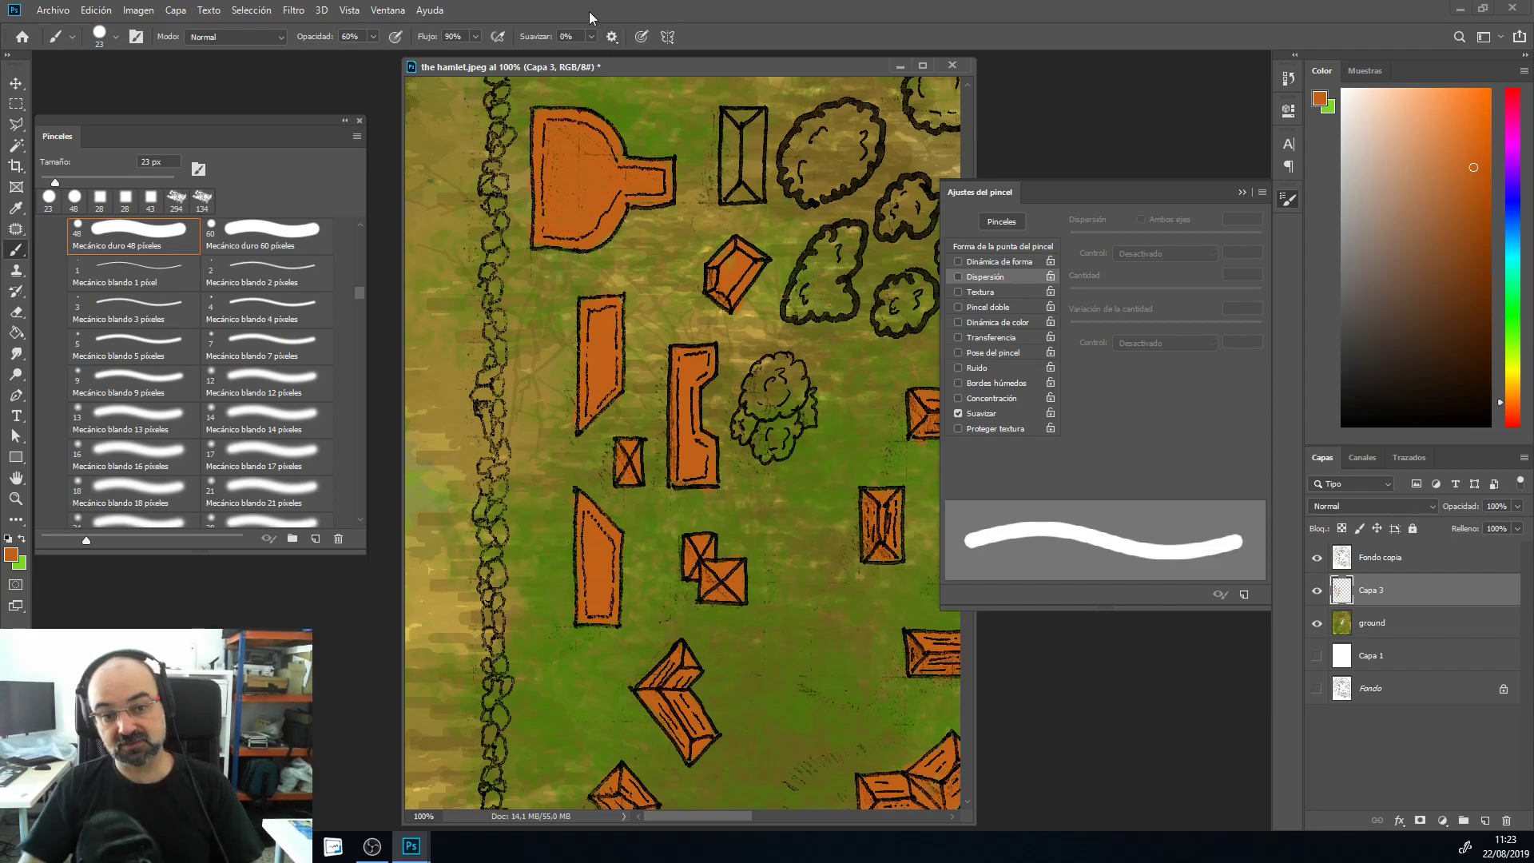
pyautogui.moveTo(749, 115); pyautogui.dragTo(754, 185)
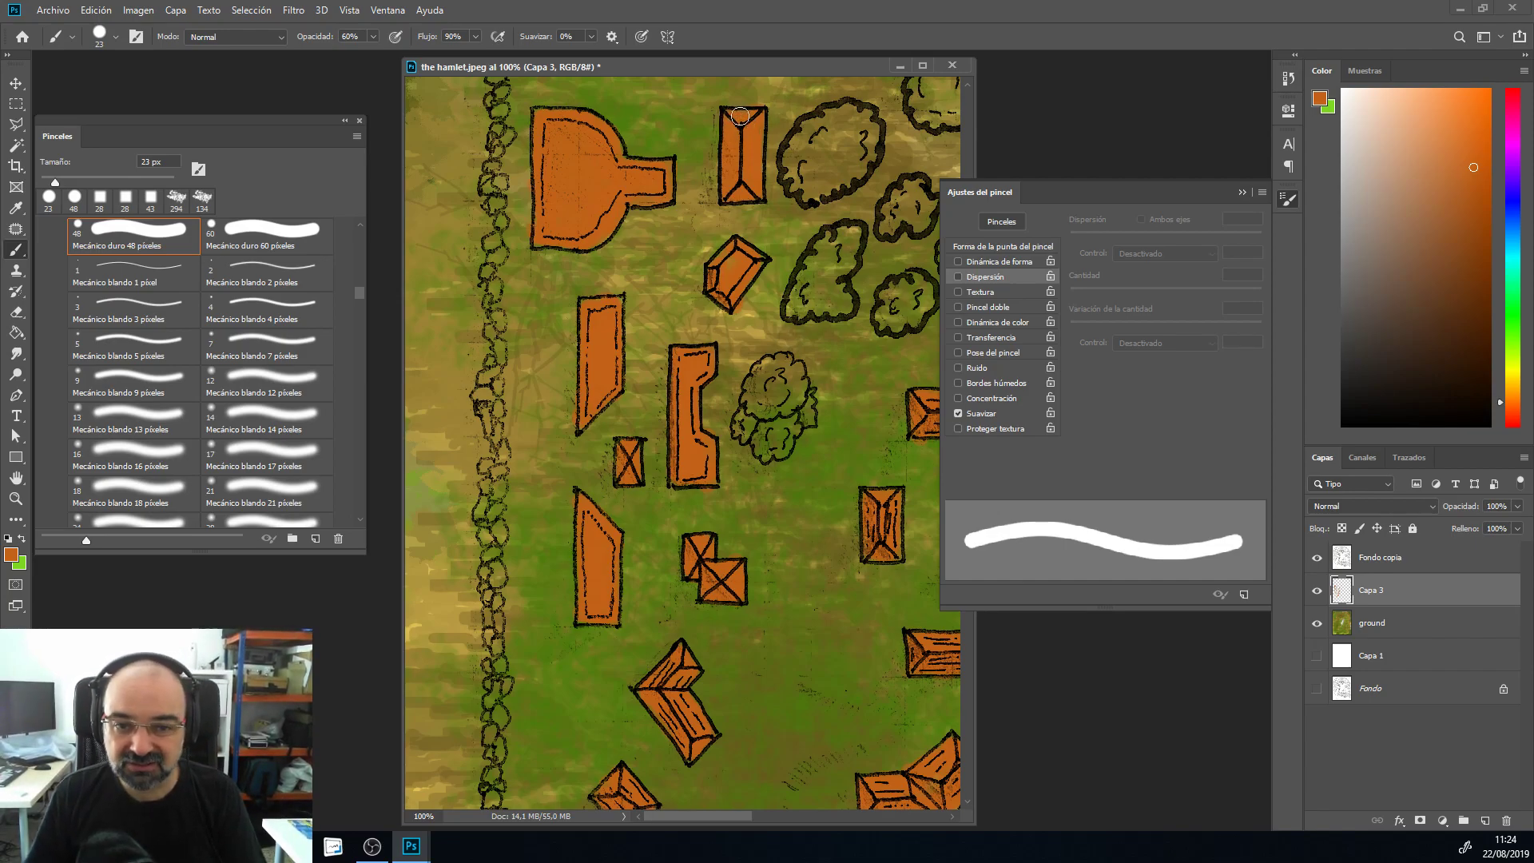
# Step: Paint the long diagonal house among the trees and the horizontal rectangular house north of it orange
pyautogui.moveTo(685, 364)
pyautogui.mouseDown()
pyautogui.moveTo(665, 536)
pyautogui.moveTo(631, 608)
pyautogui.mouseUp()
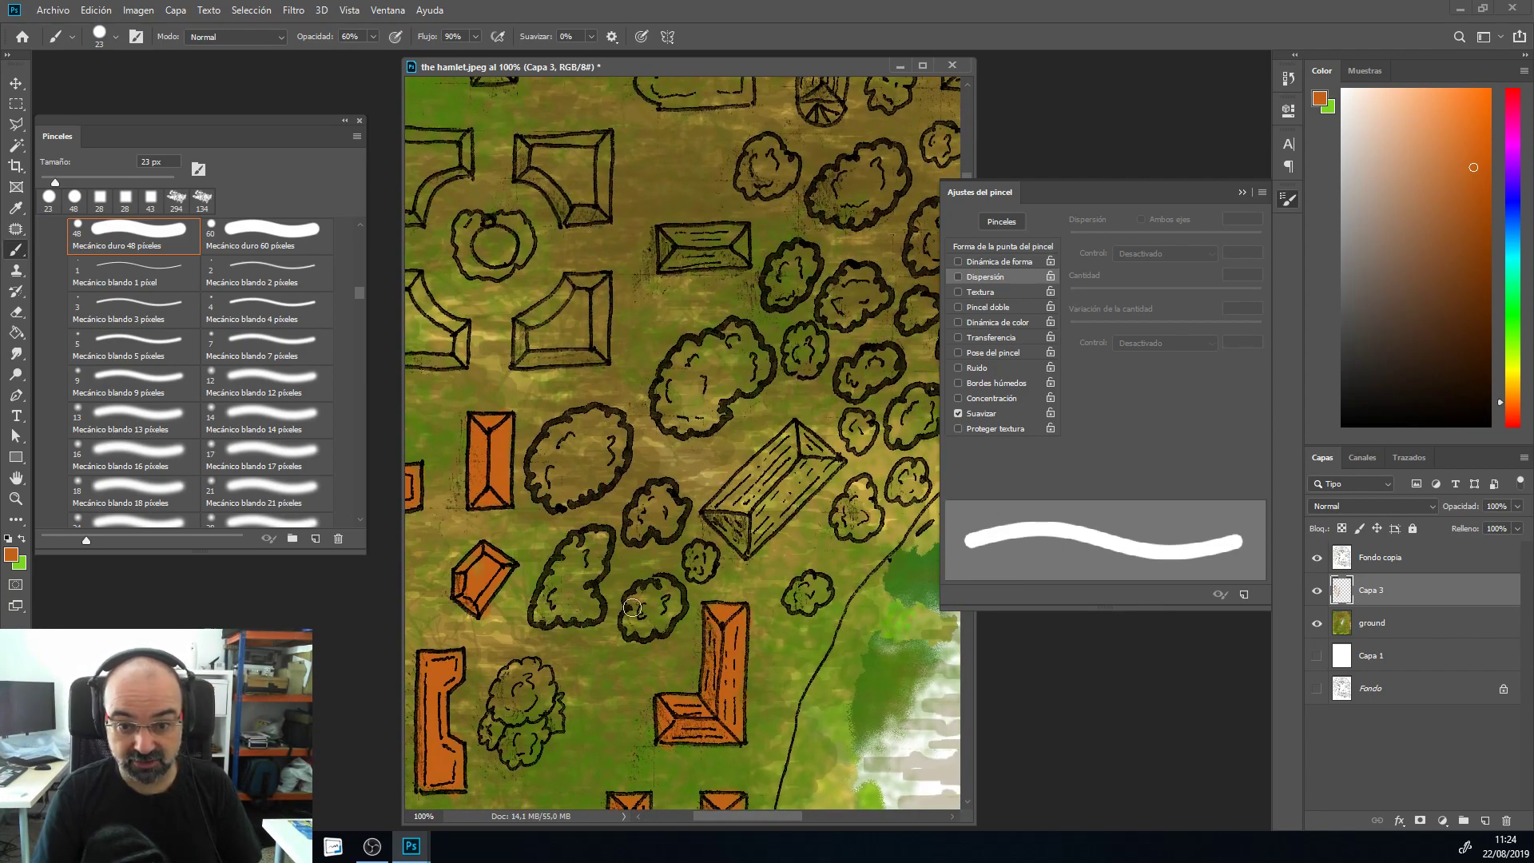
pyautogui.moveTo(798, 438)
pyautogui.mouseDown()
pyautogui.moveTo(829, 465)
pyautogui.moveTo(787, 499)
pyautogui.moveTo(807, 538)
pyautogui.moveTo(795, 463)
pyautogui.moveTo(808, 469)
pyautogui.moveTo(770, 497)
pyautogui.moveTo(807, 467)
pyautogui.moveTo(756, 525)
pyautogui.mouseUp()
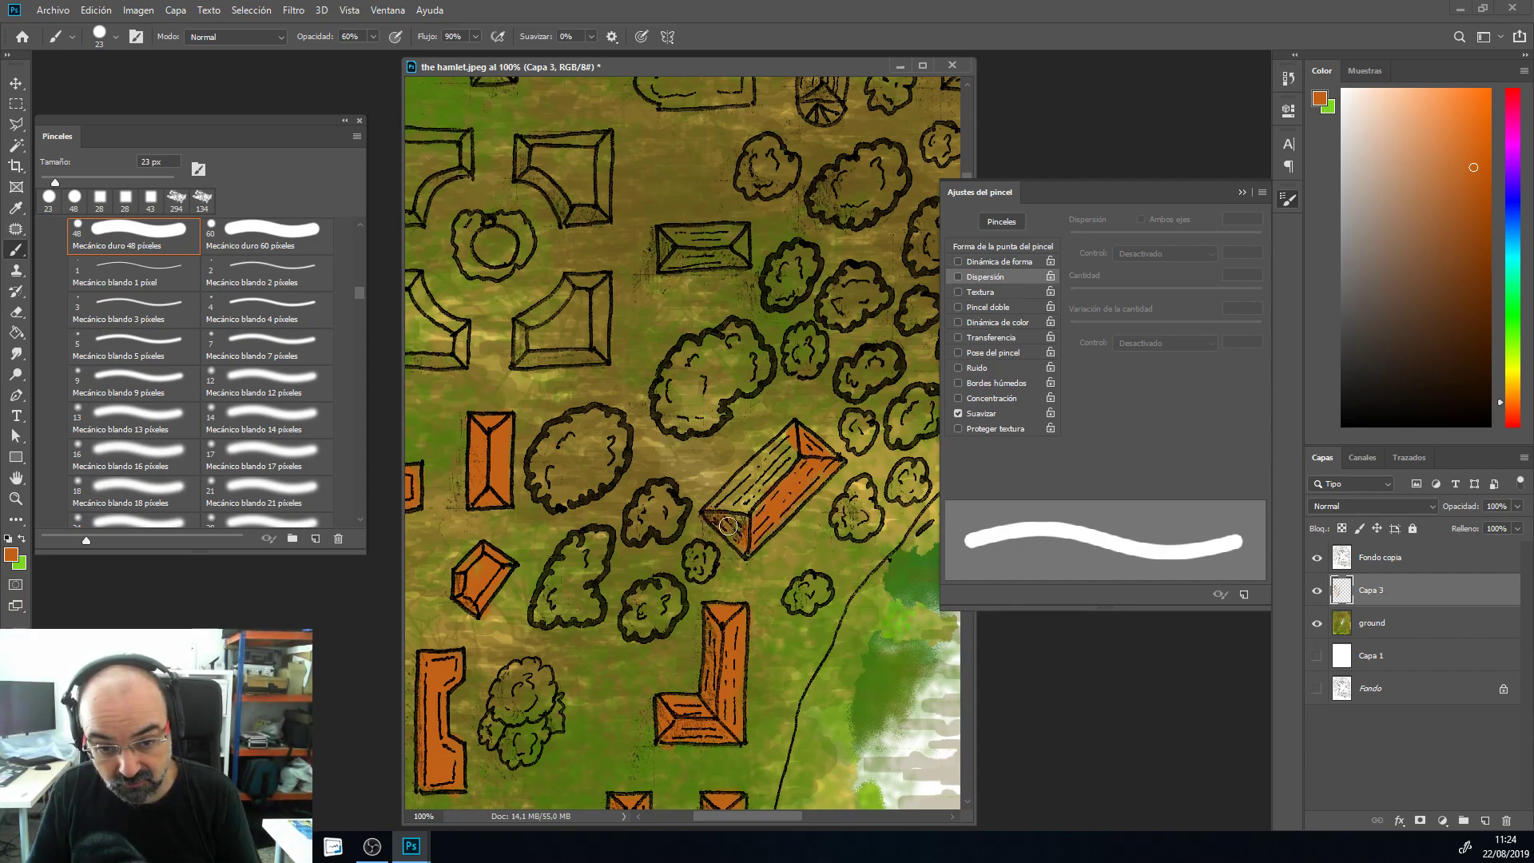
pyautogui.moveTo(749, 511)
pyautogui.mouseDown()
pyautogui.moveTo(795, 438)
pyautogui.moveTo(743, 489)
pyautogui.moveTo(790, 446)
pyautogui.moveTo(747, 506)
pyautogui.mouseUp()
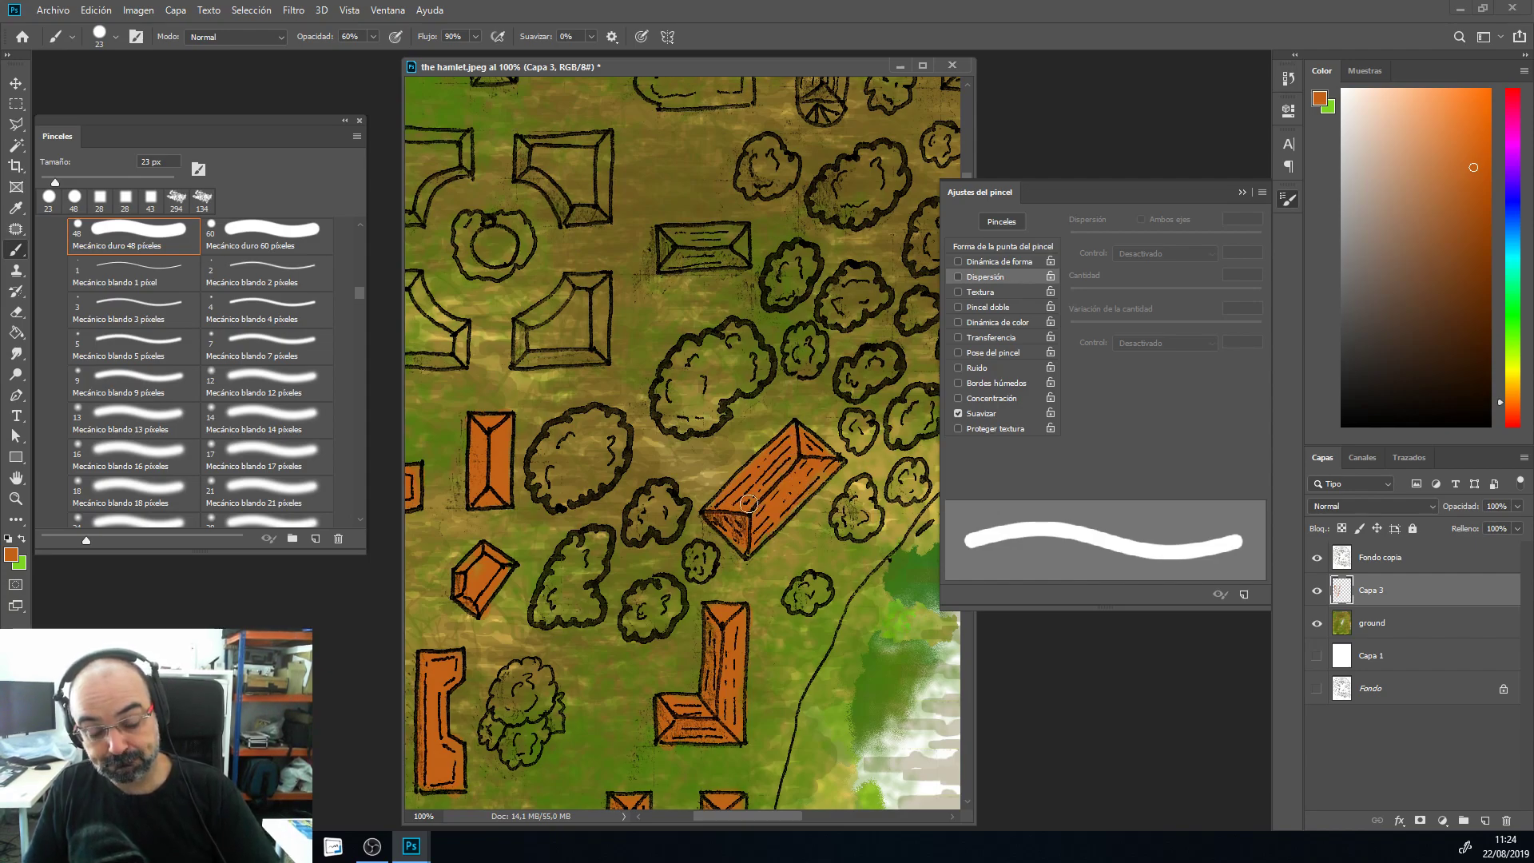
pyautogui.scroll(3, 807, 384)
pyautogui.hscroll(-3, 791, 352)
pyautogui.moveTo(778, 333)
pyautogui.mouseDown()
pyautogui.moveTo(830, 357)
pyautogui.moveTo(781, 349)
pyautogui.moveTo(799, 358)
pyautogui.moveTo(829, 348)
pyautogui.moveTo(796, 342)
pyautogui.moveTo(839, 345)
pyautogui.moveTo(837, 367)
pyautogui.moveTo(792, 370)
pyautogui.moveTo(824, 365)
pyautogui.moveTo(766, 347)
pyautogui.mouseUp()
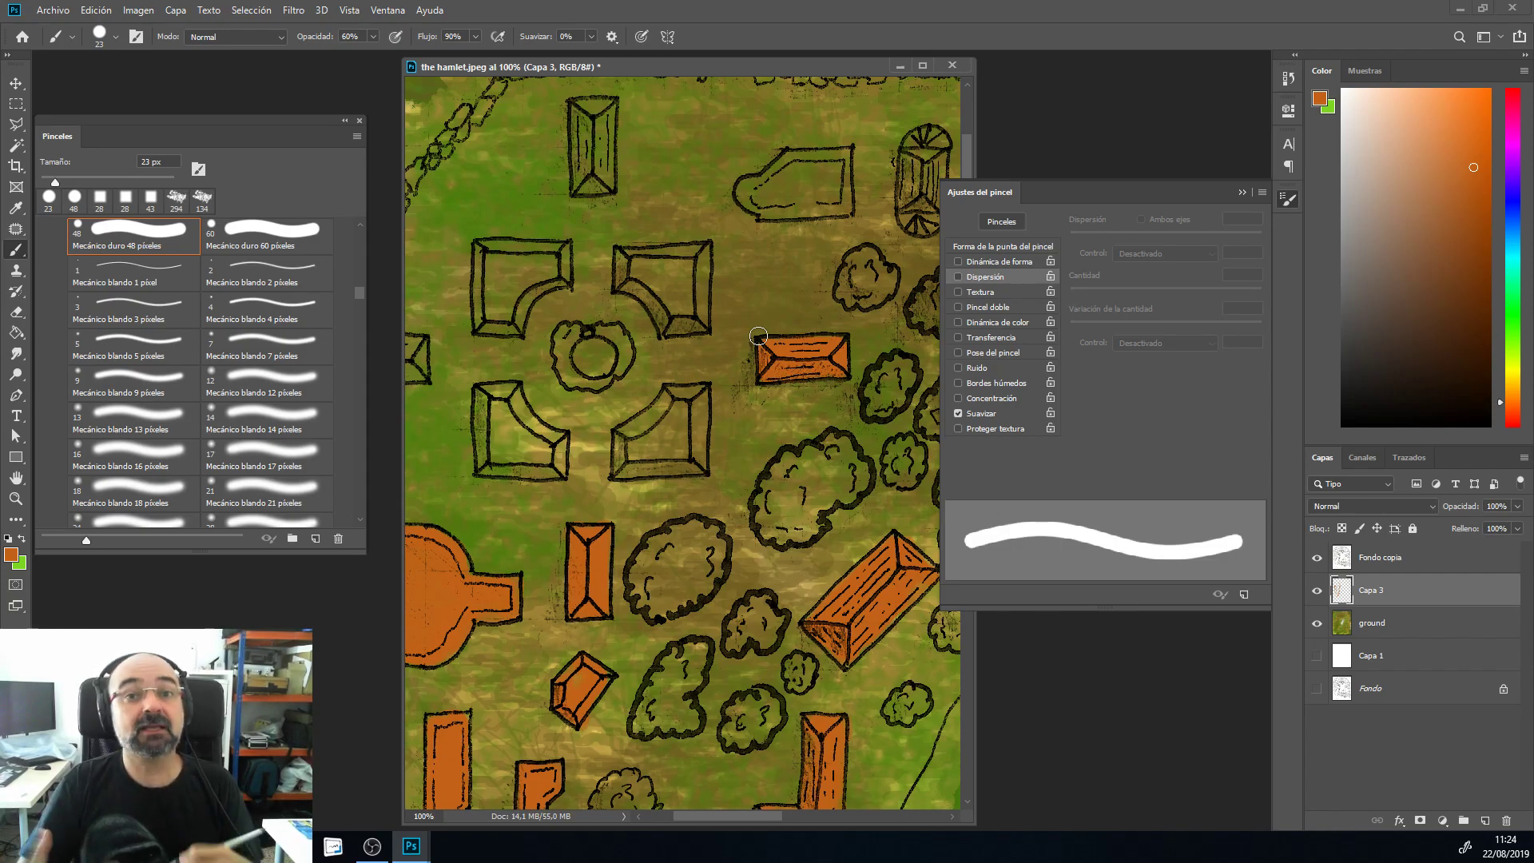
# Step: Paint the two southern curved corner buildings around the circular plaza orange
pyautogui.moveTo(699, 399); pyautogui.dragTo(695, 455)
pyautogui.moveTo(690, 396)
pyautogui.mouseDown()
pyautogui.moveTo(635, 414)
pyautogui.moveTo(698, 420)
pyautogui.moveTo(662, 404)
pyautogui.moveTo(642, 424)
pyautogui.moveTo(674, 395)
pyautogui.moveTo(698, 404)
pyautogui.moveTo(659, 446)
pyautogui.moveTo(676, 403)
pyautogui.moveTo(660, 455)
pyautogui.moveTo(651, 426)
pyautogui.moveTo(681, 424)
pyautogui.moveTo(696, 395)
pyautogui.moveTo(687, 448)
pyautogui.moveTo(660, 413)
pyautogui.moveTo(636, 451)
pyautogui.mouseUp()
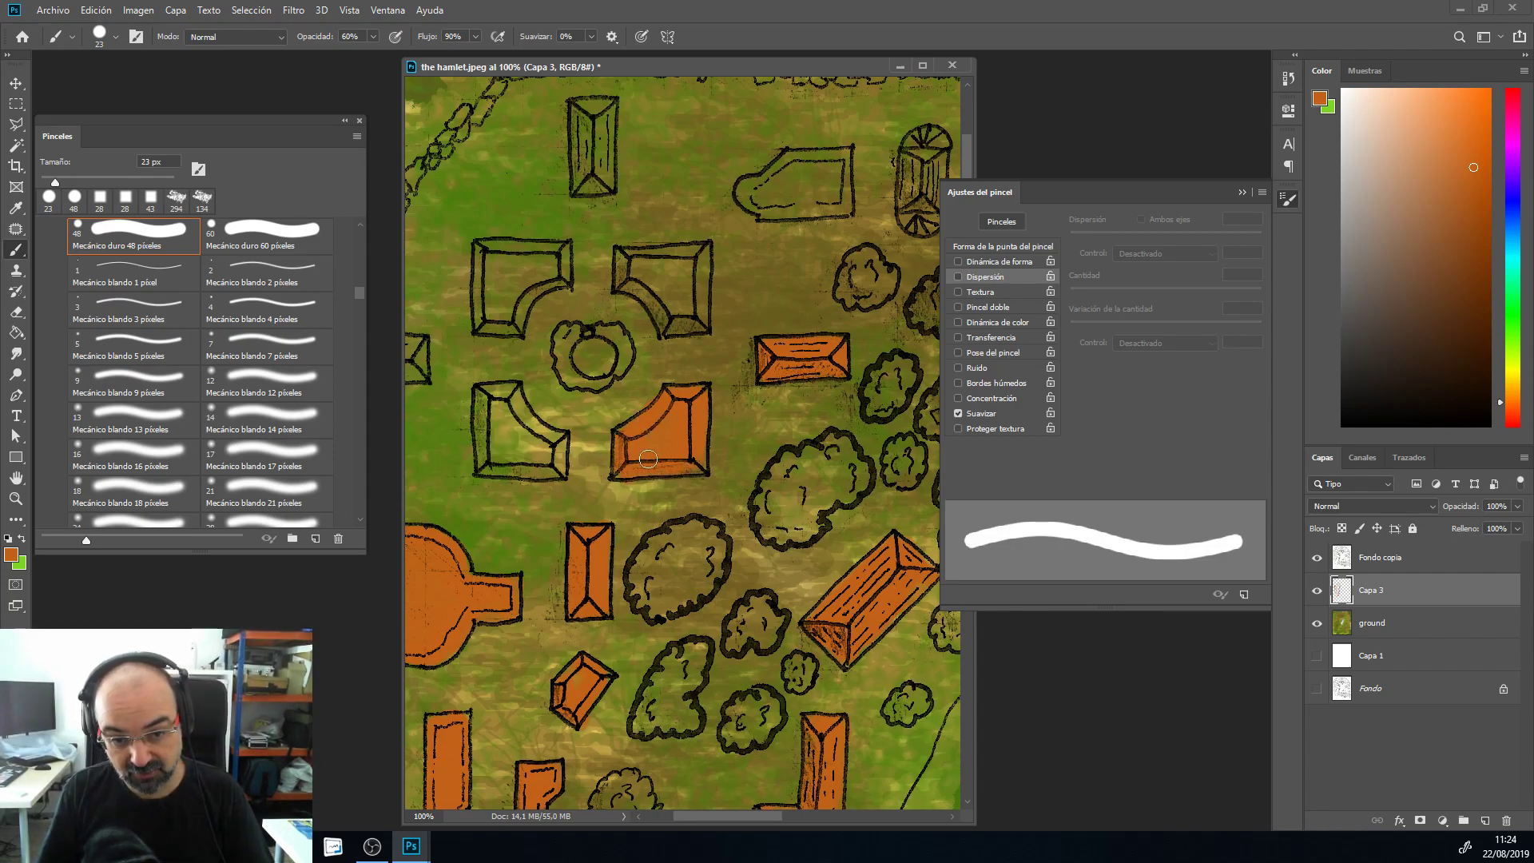
pyautogui.moveTo(654, 425); pyautogui.dragTo(640, 437)
pyautogui.moveTo(512, 396)
pyautogui.mouseDown()
pyautogui.moveTo(525, 427)
pyautogui.moveTo(515, 394)
pyautogui.moveTo(542, 438)
pyautogui.moveTo(526, 428)
pyautogui.moveTo(555, 469)
pyautogui.mouseUp()
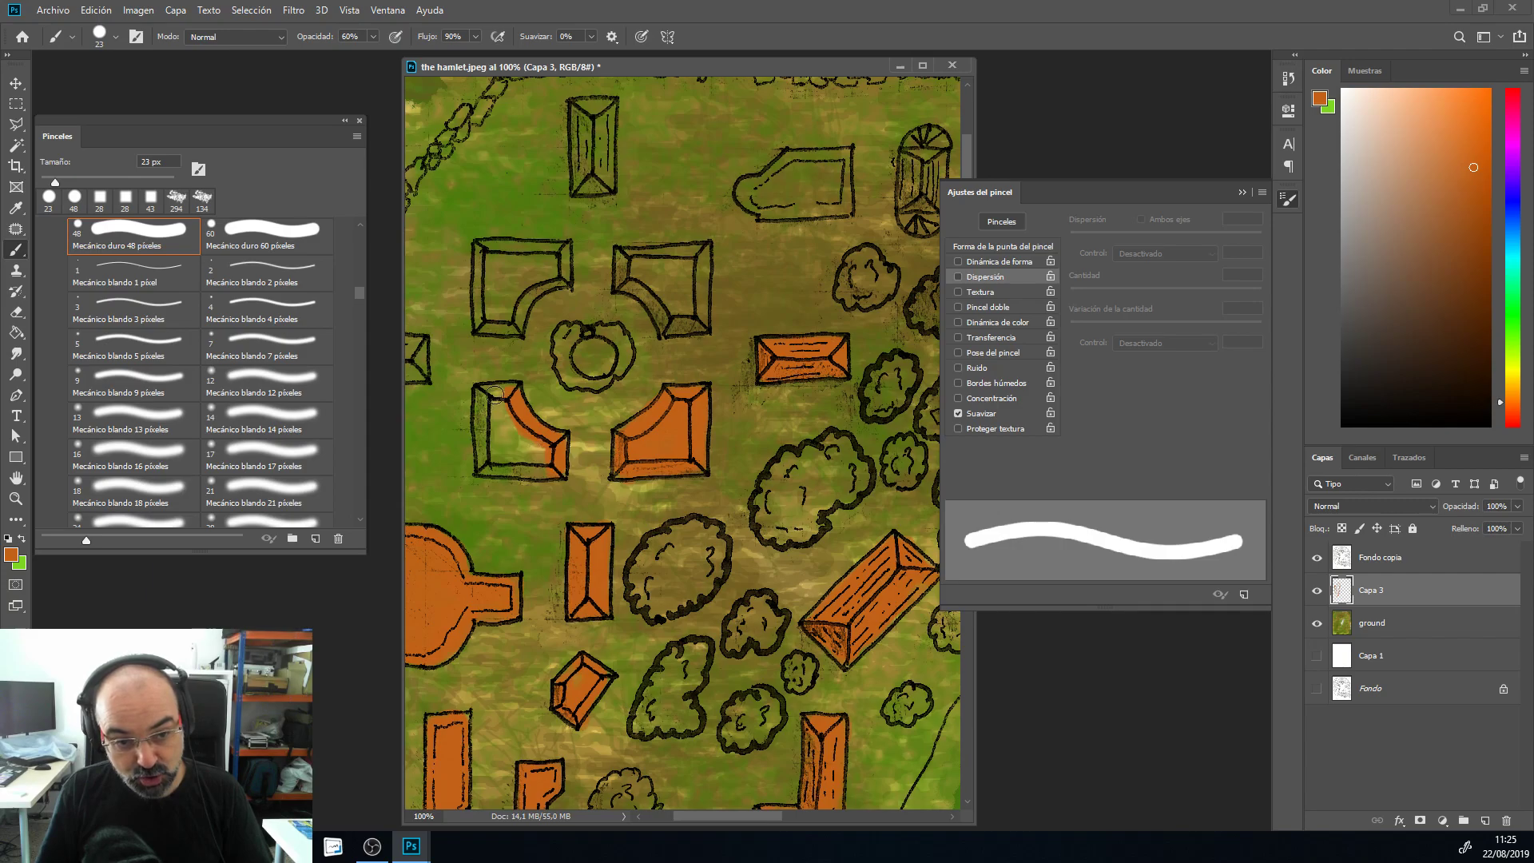
pyautogui.moveTo(492, 394)
pyautogui.mouseDown()
pyautogui.moveTo(497, 472)
pyautogui.moveTo(528, 451)
pyautogui.moveTo(499, 402)
pyautogui.moveTo(517, 444)
pyautogui.moveTo(491, 446)
pyautogui.moveTo(532, 453)
pyautogui.moveTo(494, 408)
pyautogui.moveTo(504, 441)
pyautogui.mouseUp()
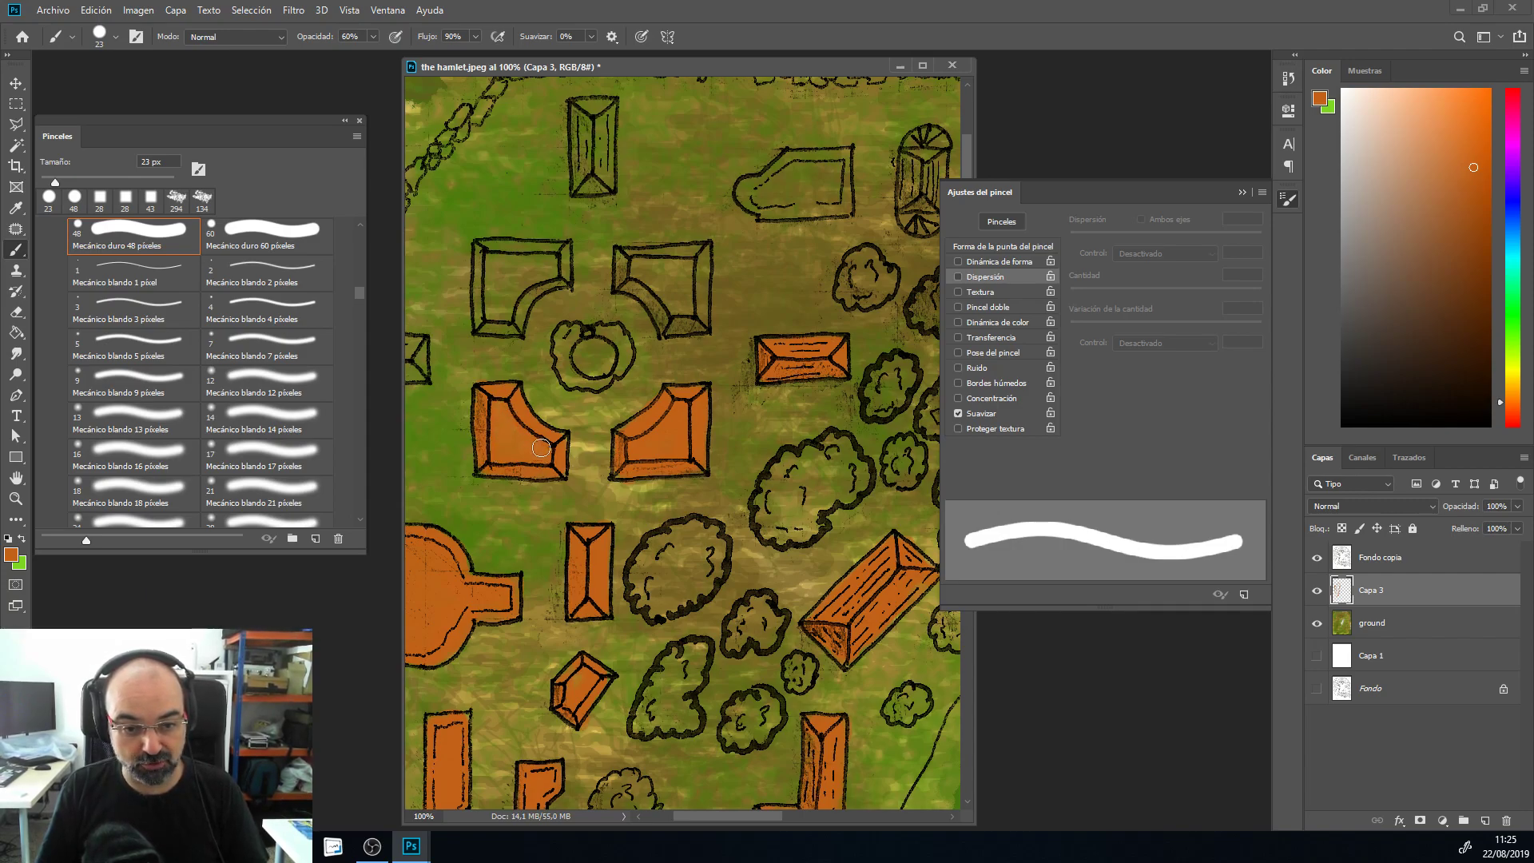
# Step: Paint the two northern curved corner buildings around the circular plaza orange
pyautogui.moveTo(698, 254)
pyautogui.mouseDown()
pyautogui.moveTo(697, 299)
pyautogui.moveTo(621, 261)
pyautogui.moveTo(684, 256)
pyautogui.moveTo(694, 282)
pyautogui.moveTo(668, 272)
pyautogui.moveTo(689, 306)
pyautogui.moveTo(622, 256)
pyautogui.moveTo(690, 303)
pyautogui.mouseUp()
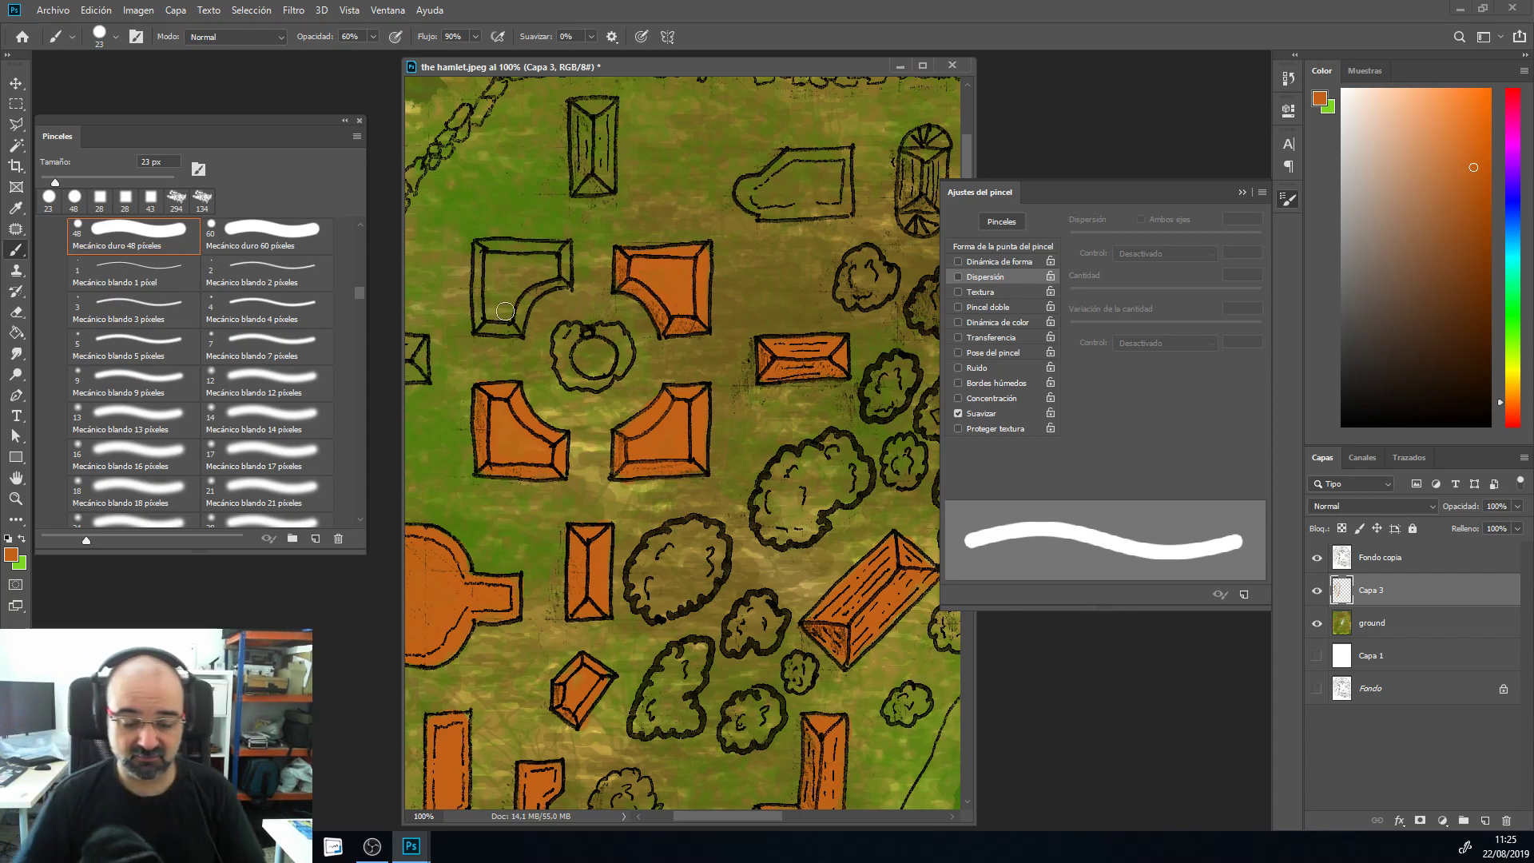
pyautogui.moveTo(559, 272); pyautogui.dragTo(510, 319)
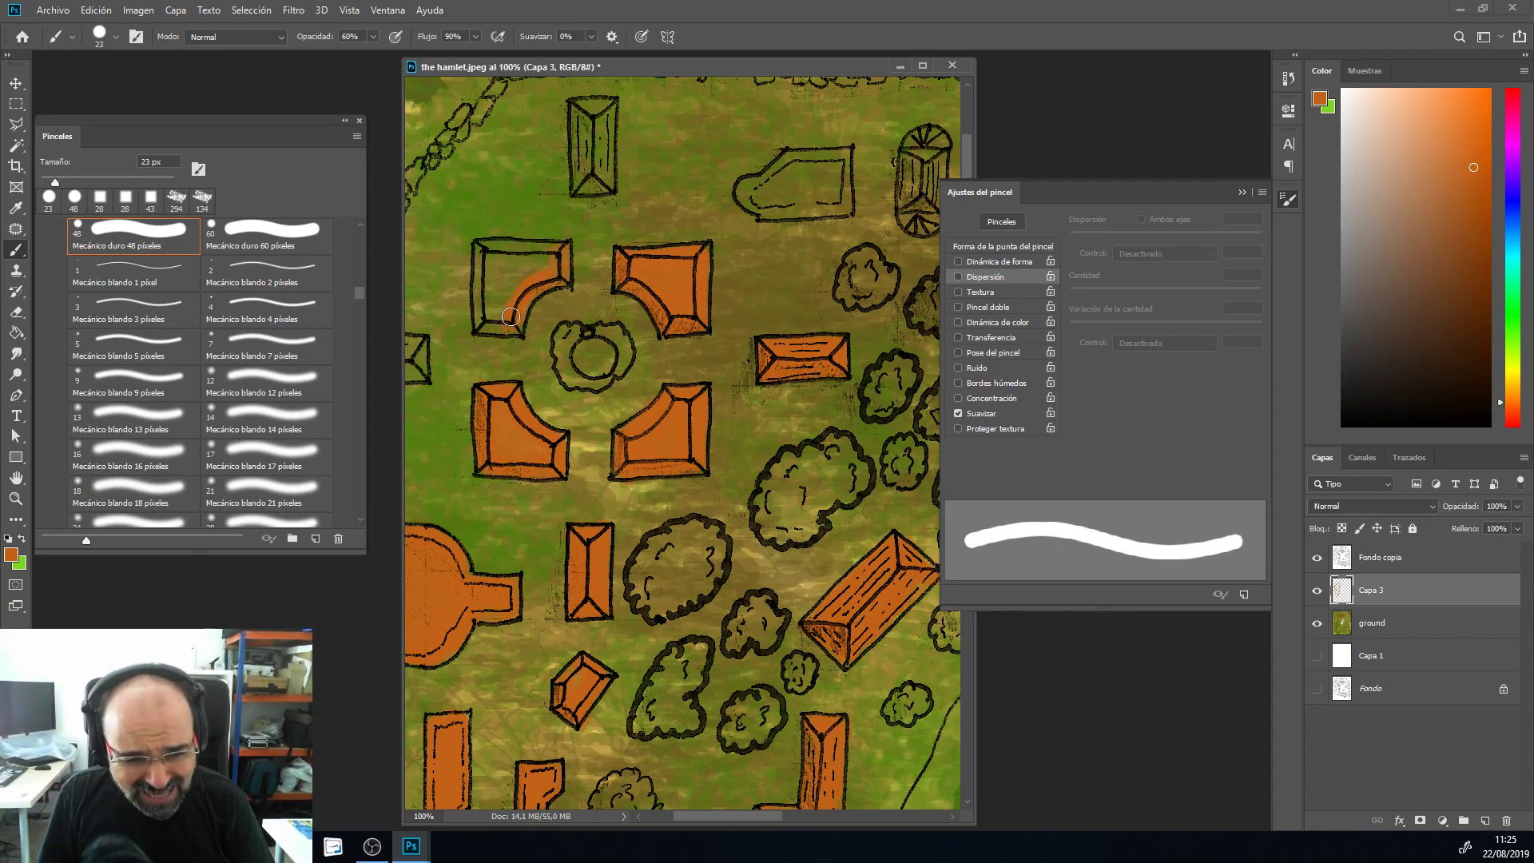
pyautogui.moveTo(477, 255)
pyautogui.mouseDown()
pyautogui.moveTo(489, 322)
pyautogui.moveTo(479, 251)
pyautogui.moveTo(551, 254)
pyautogui.moveTo(506, 247)
pyautogui.moveTo(551, 255)
pyautogui.moveTo(524, 277)
pyautogui.moveTo(506, 257)
pyautogui.moveTo(491, 312)
pyautogui.moveTo(507, 260)
pyautogui.moveTo(527, 282)
pyautogui.moveTo(556, 256)
pyautogui.moveTo(511, 331)
pyautogui.mouseUp()
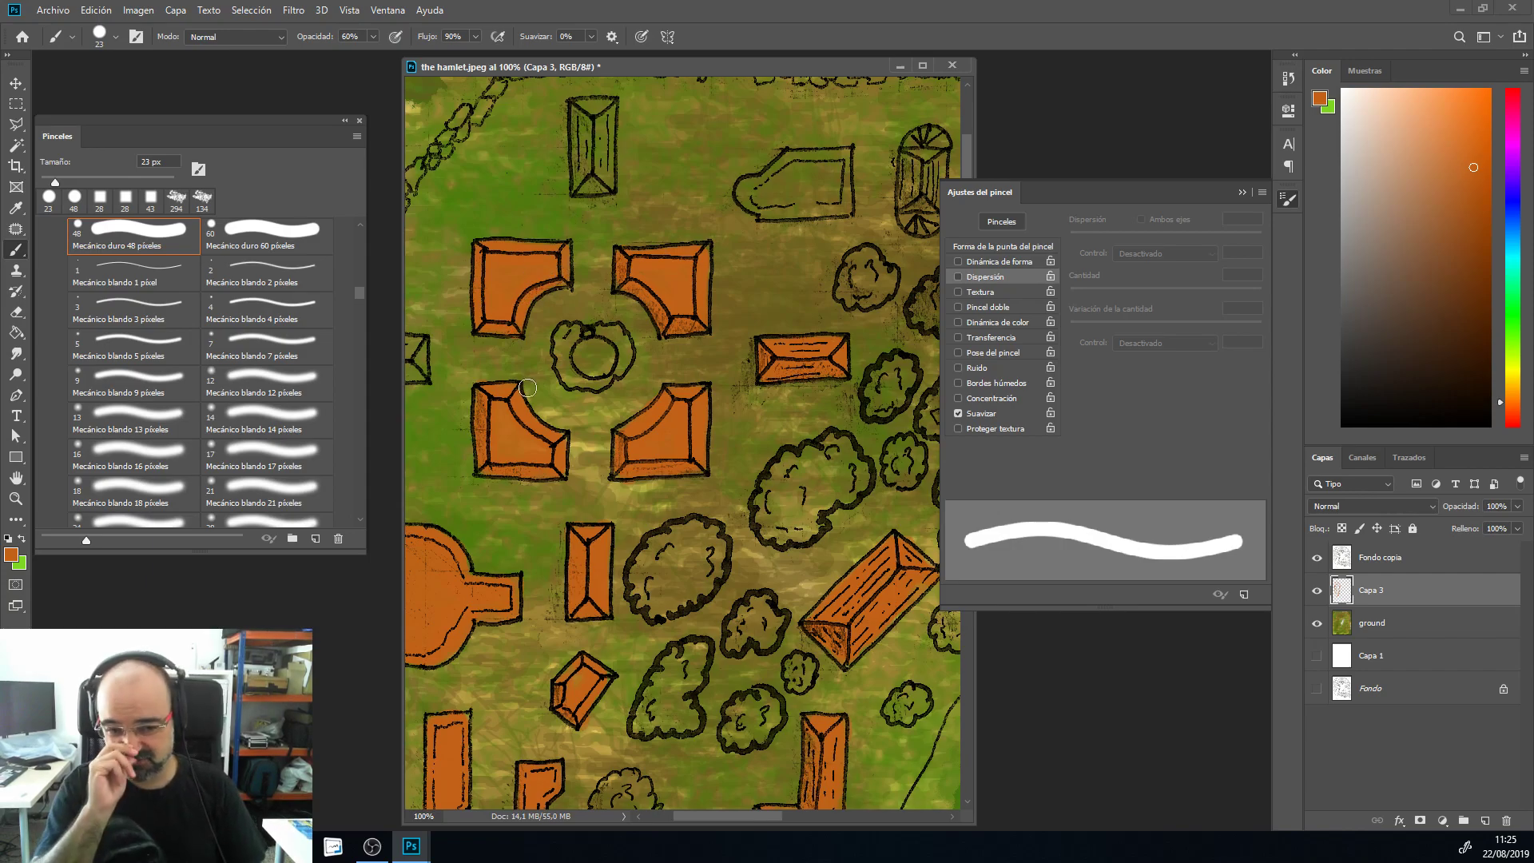
# Step: Paint the house built against the west wall and the upright house north of the plaza orange
pyautogui.moveTo(588, 343); pyautogui.dragTo(729, 352)
pyautogui.moveTo(523, 317)
pyautogui.mouseDown()
pyautogui.moveTo(517, 376)
pyautogui.moveTo(536, 361)
pyautogui.mouseUp()
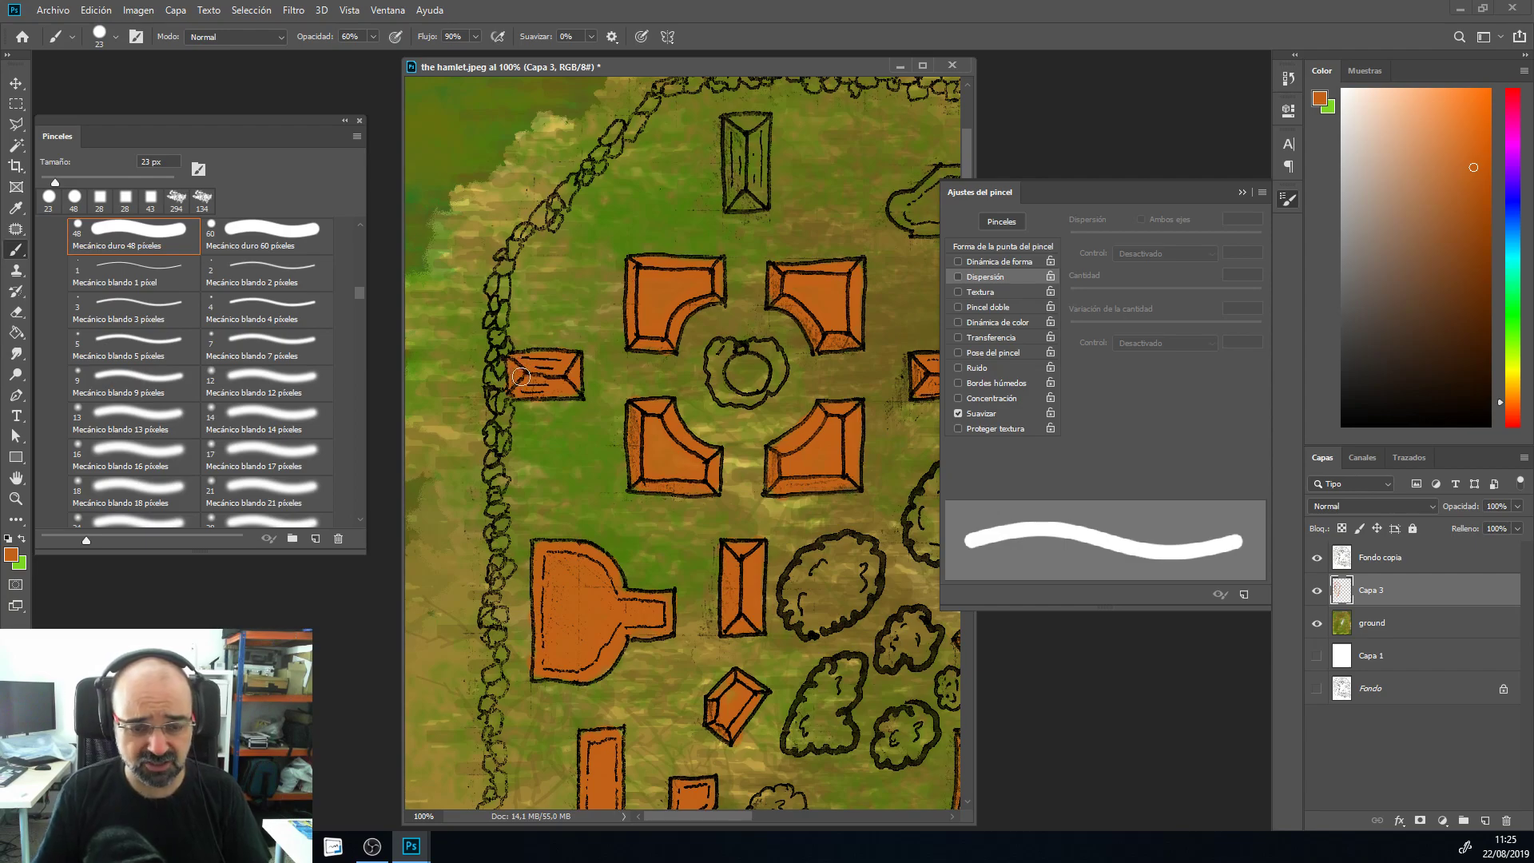
pyautogui.moveTo(537, 387); pyautogui.dragTo(570, 389)
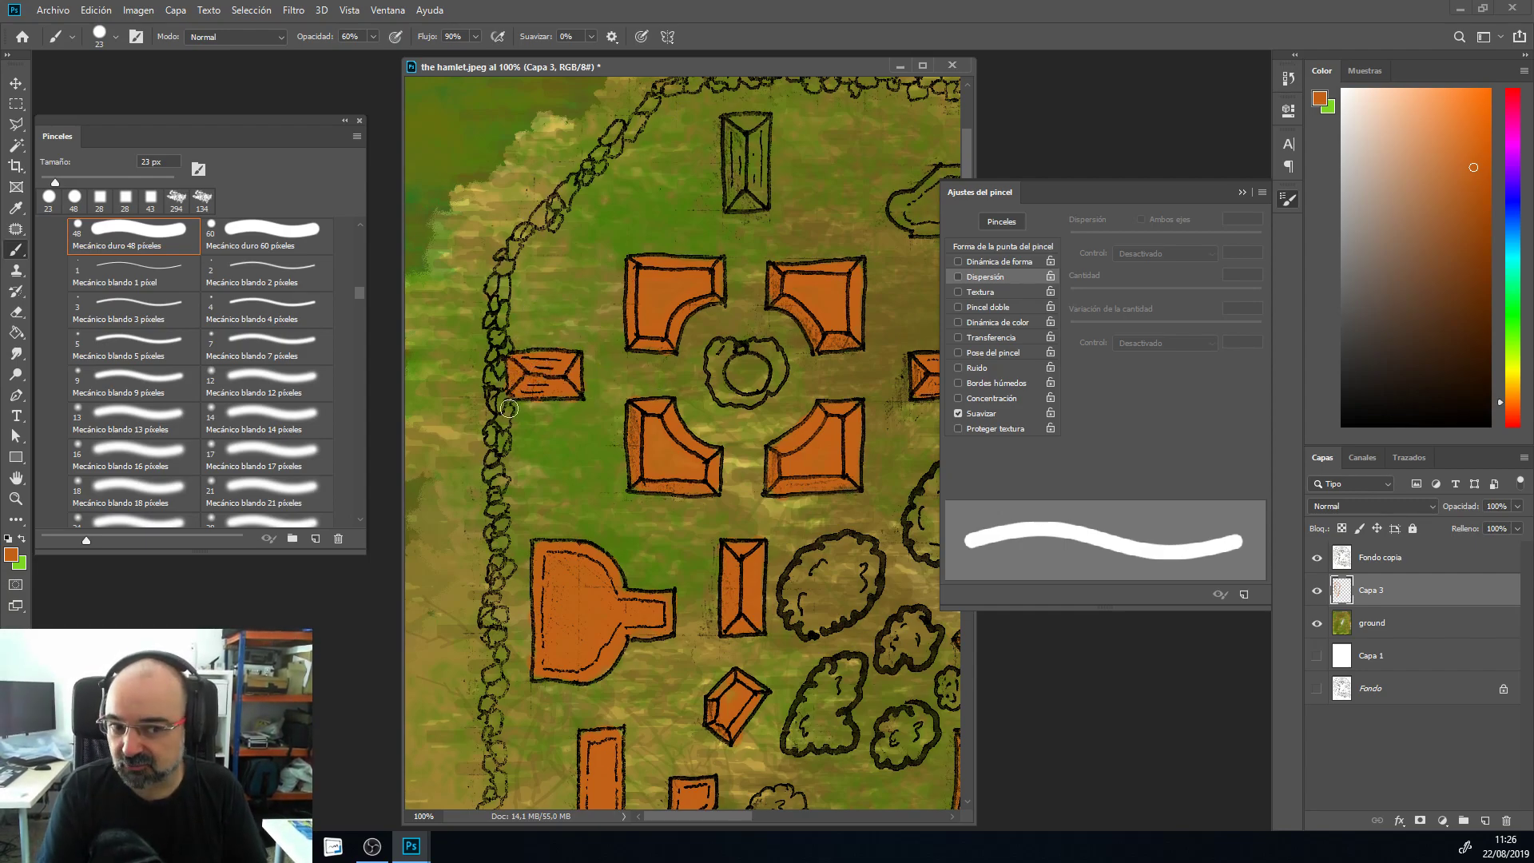
pyautogui.moveTo(697, 370); pyautogui.dragTo(593, 497)
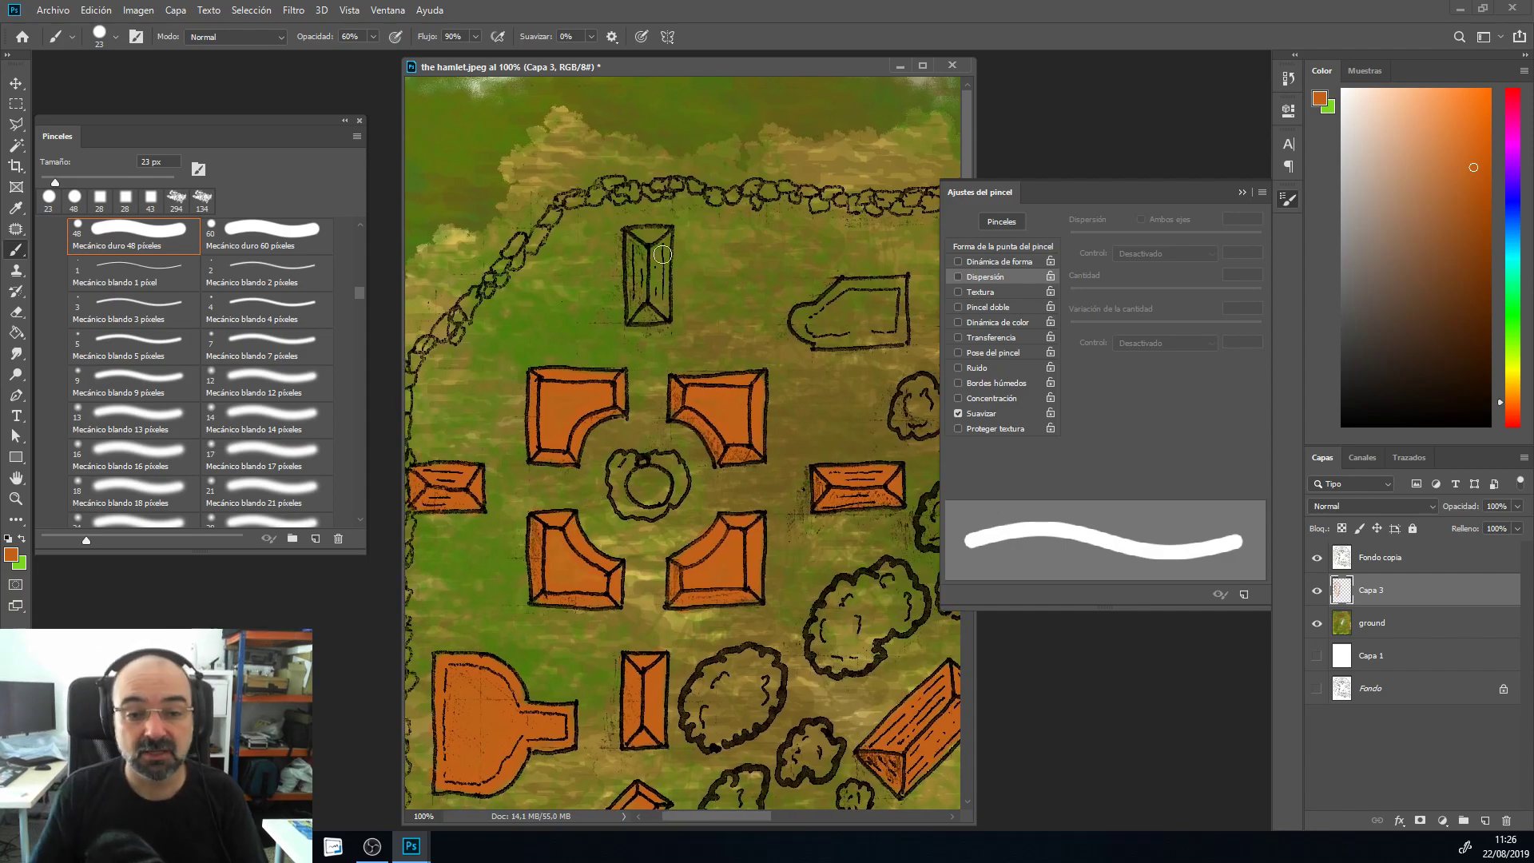
pyautogui.moveTo(662, 242)
pyautogui.mouseDown()
pyautogui.moveTo(663, 259)
pyautogui.moveTo(638, 237)
pyautogui.moveTo(637, 304)
pyautogui.moveTo(660, 291)
pyautogui.moveTo(651, 263)
pyautogui.moveTo(658, 300)
pyautogui.moveTo(642, 255)
pyautogui.moveTo(642, 286)
pyautogui.mouseUp()
# Step: Paint the round-ended building near the north wall, northeast of the plaza, orange
pyautogui.moveTo(835, 352)
pyautogui.mouseDown()
pyautogui.moveTo(626, 397)
pyautogui.moveTo(551, 302)
pyautogui.moveTo(478, 300)
pyautogui.moveTo(477, 322)
pyautogui.moveTo(551, 319)
pyautogui.moveTo(507, 320)
pyautogui.moveTo(523, 329)
pyautogui.moveTo(597, 289)
pyautogui.moveTo(558, 323)
pyautogui.moveTo(524, 323)
pyautogui.moveTo(552, 337)
pyautogui.mouseUp()
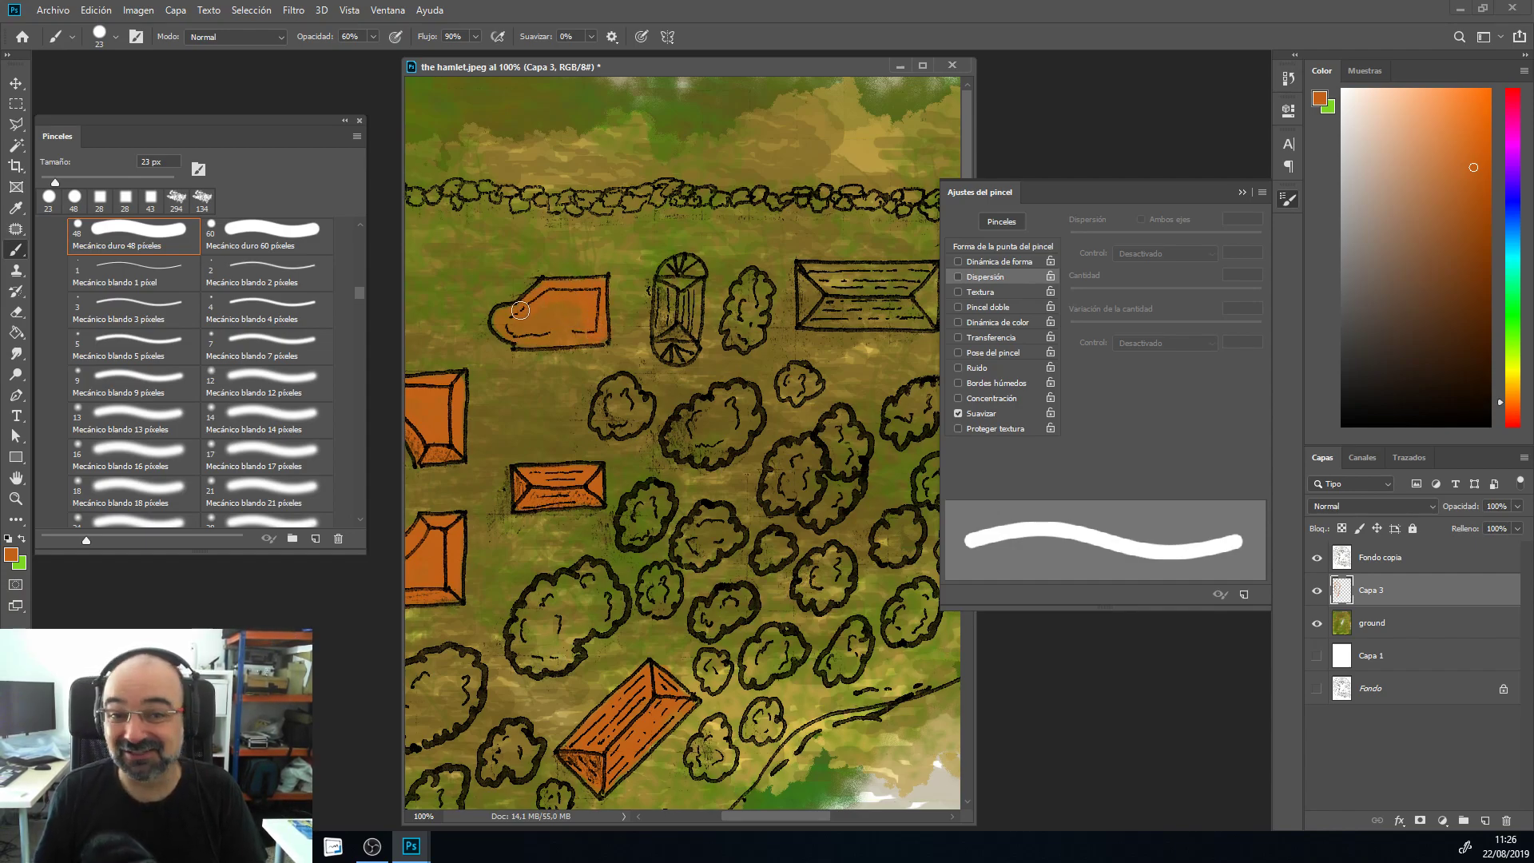
pyautogui.moveTo(505, 330)
pyautogui.mouseDown()
pyautogui.moveTo(506, 325)
pyautogui.moveTo(545, 329)
pyautogui.moveTo(540, 305)
pyautogui.moveTo(574, 319)
pyautogui.moveTo(566, 280)
pyautogui.mouseUp()
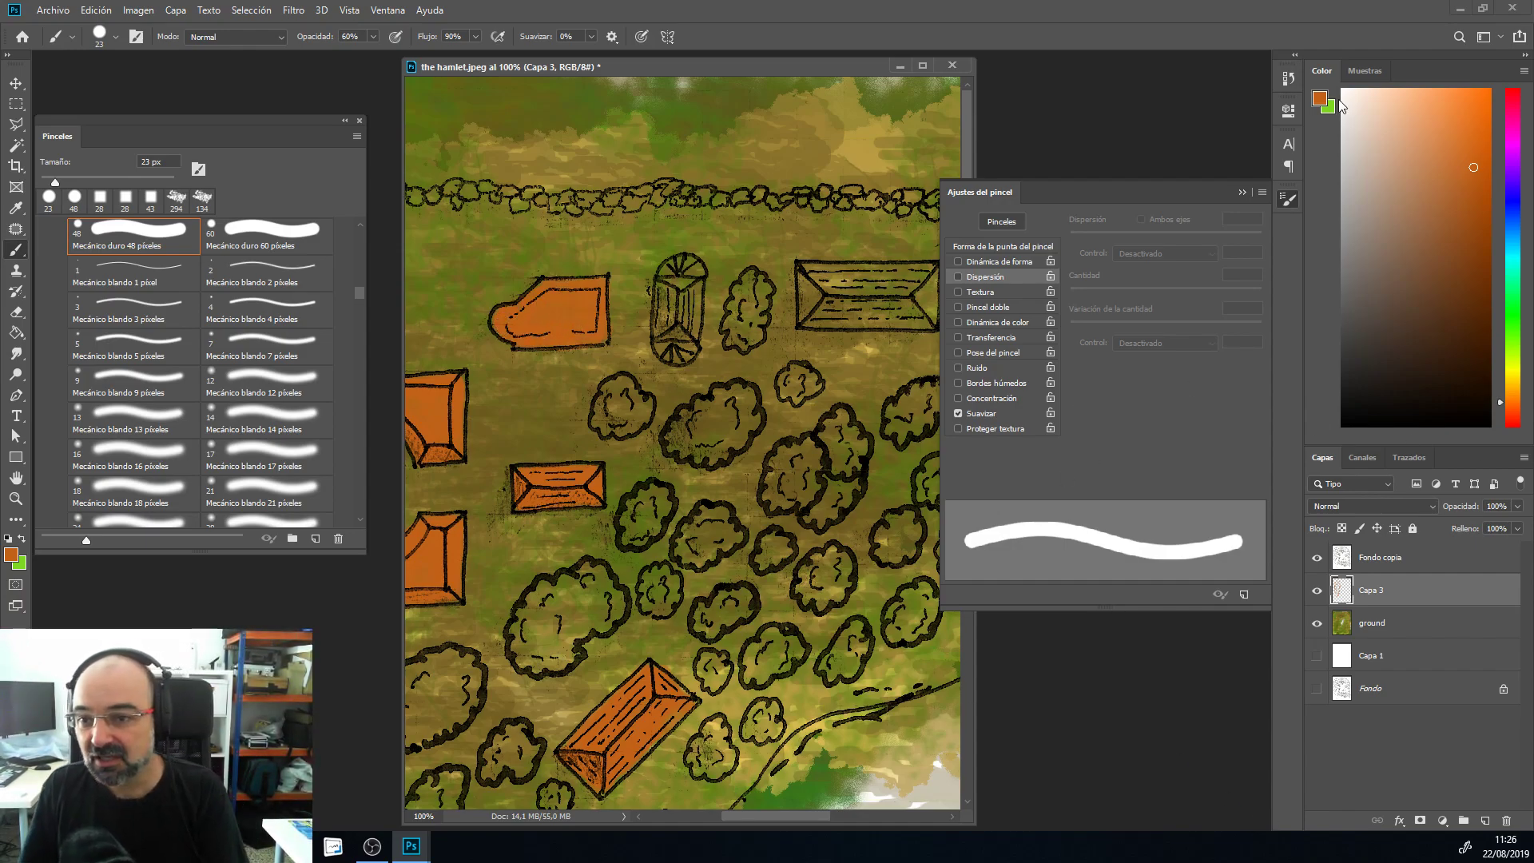
pyautogui.click(1365, 70)
pyautogui.click(1315, 68)
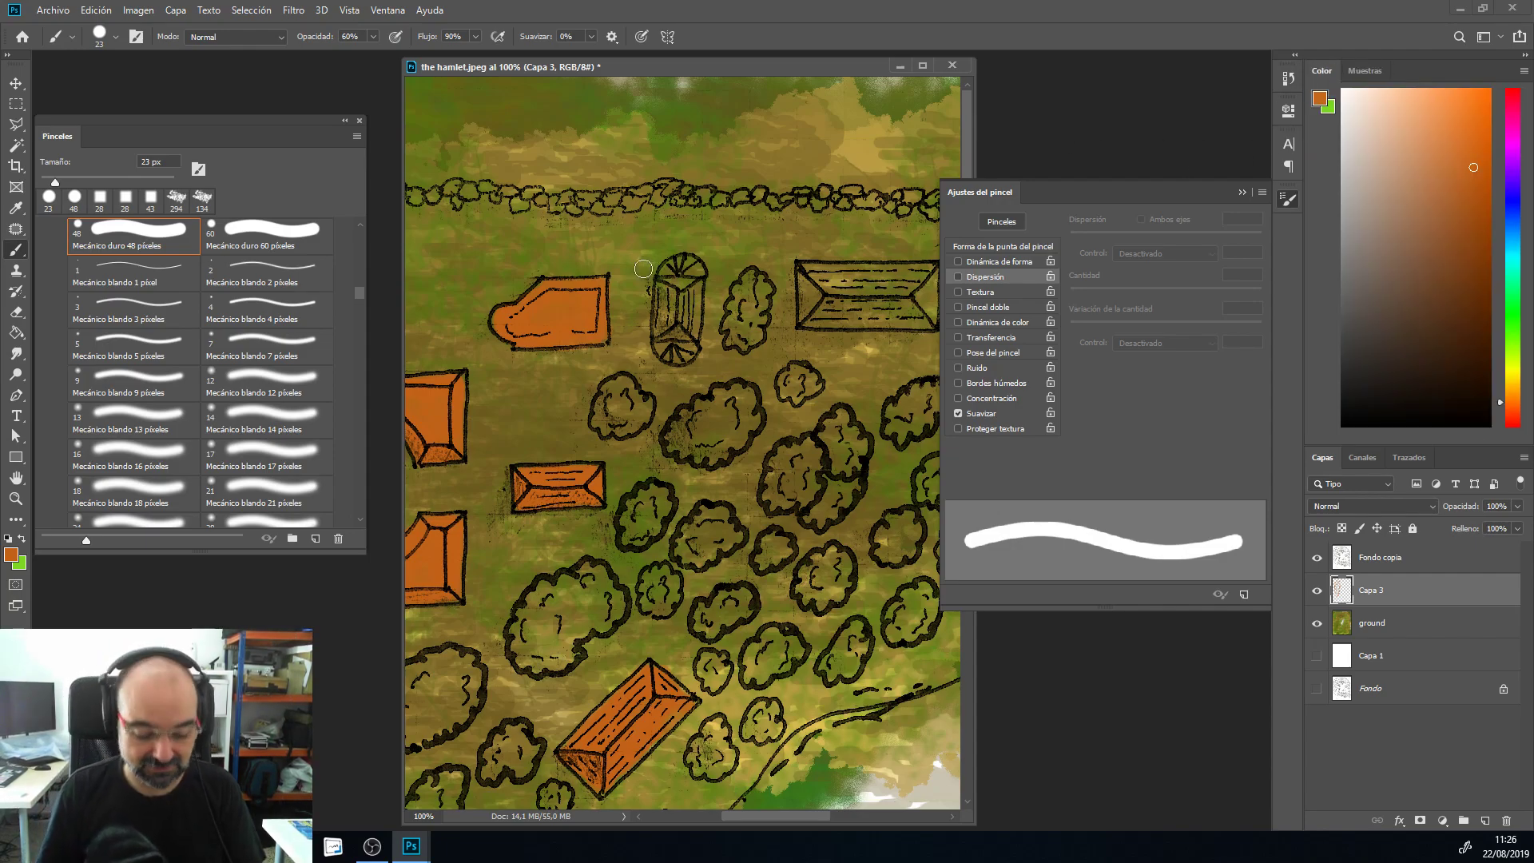
pyautogui.scroll(-3, 624, 324)
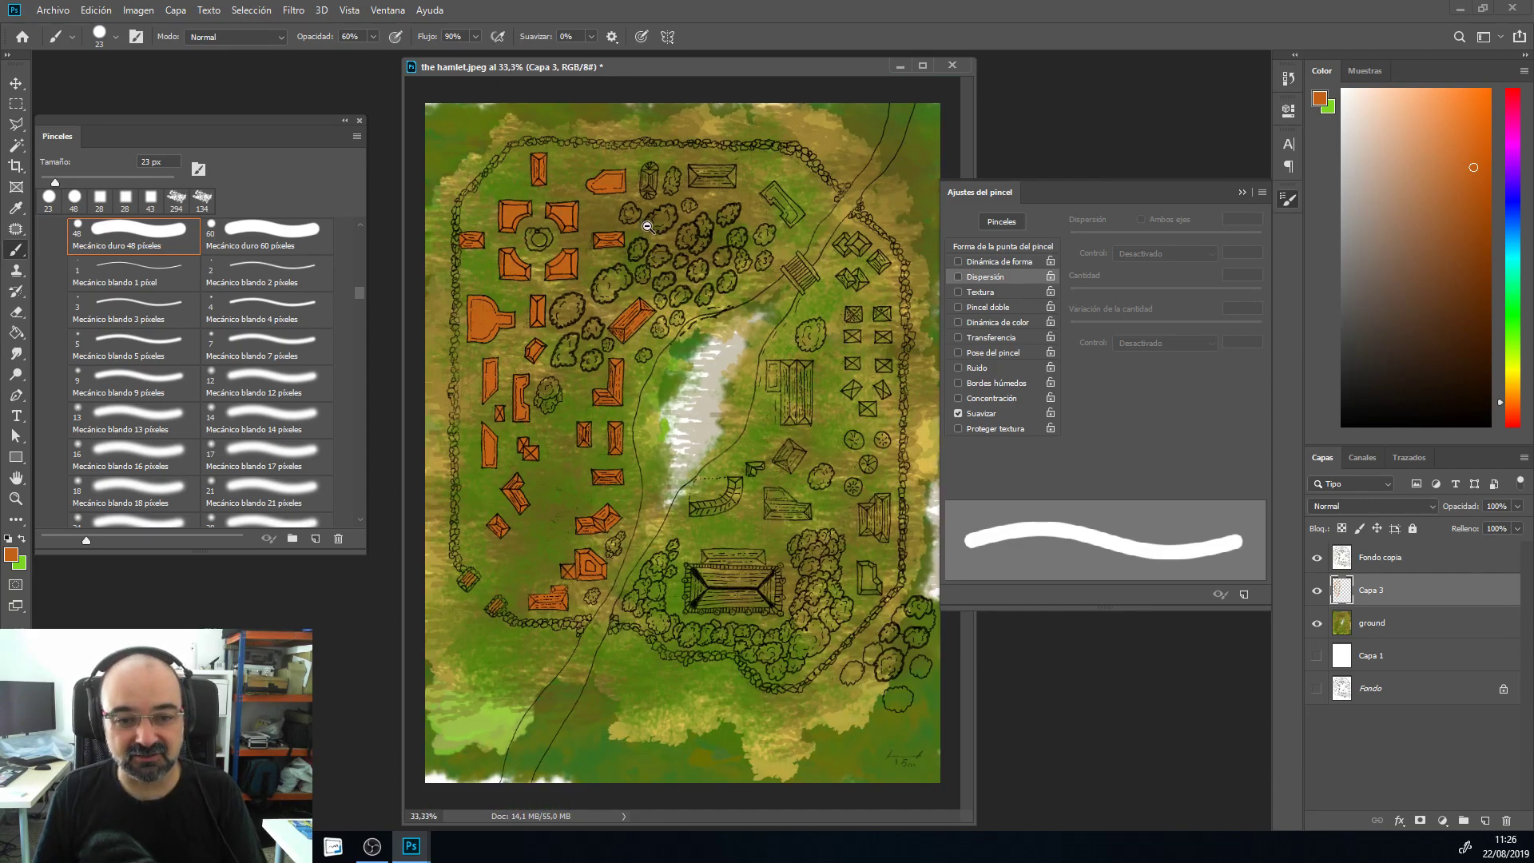
pyautogui.scroll(3, 647, 226)
# Step: Paint the oval building and the large horizontal rectangular house along the north wall orange
pyautogui.moveTo(724, 348)
pyautogui.mouseDown()
pyautogui.moveTo(538, 605)
pyautogui.moveTo(554, 605)
pyautogui.mouseUp()
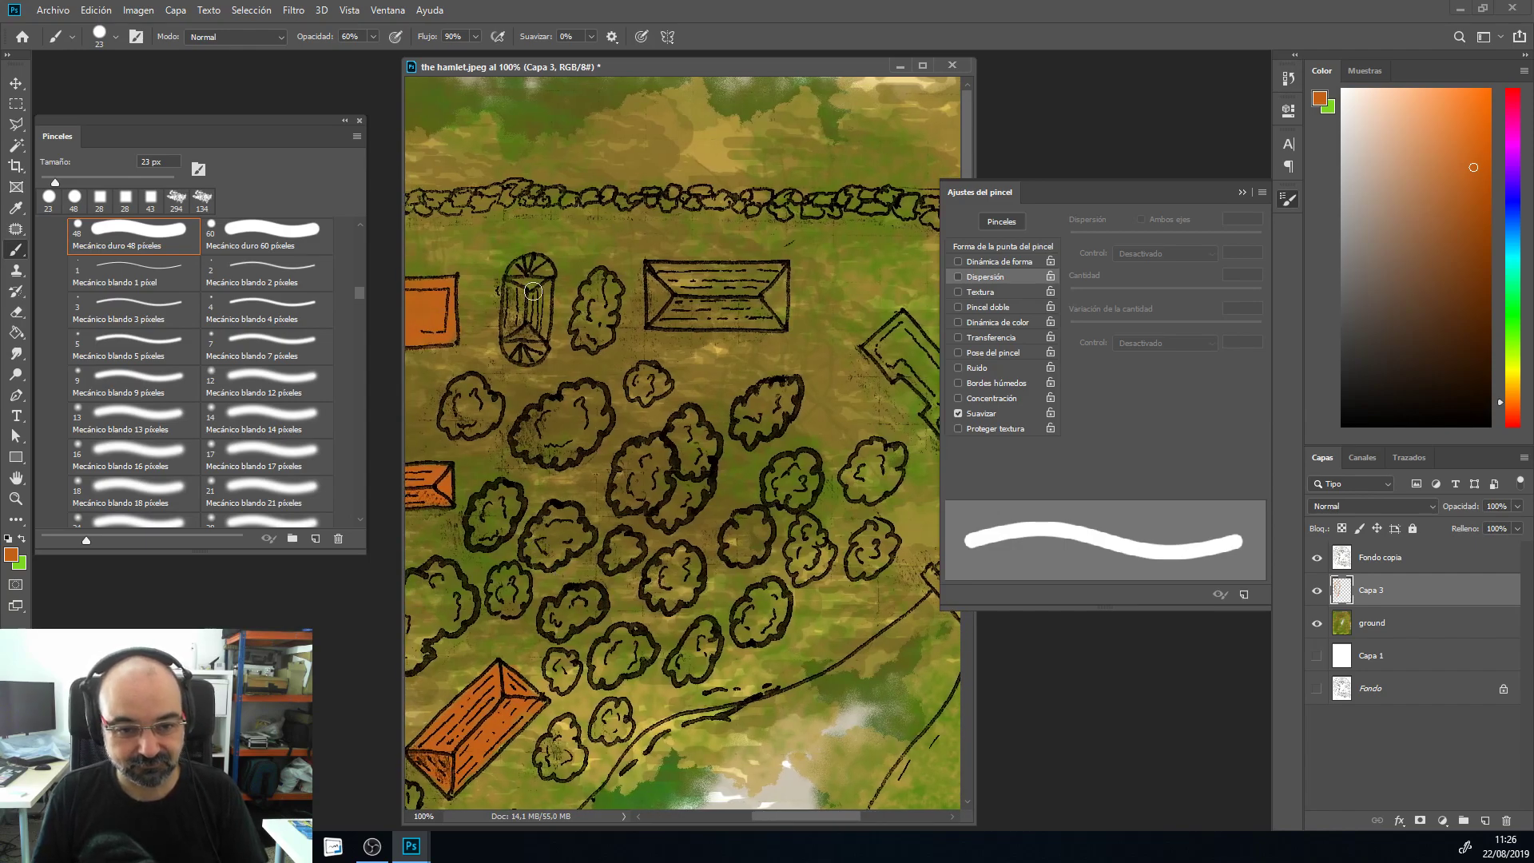
pyautogui.moveTo(536, 287)
pyautogui.mouseDown()
pyautogui.moveTo(540, 327)
pyautogui.moveTo(519, 291)
pyautogui.moveTo(512, 312)
pyautogui.moveTo(528, 356)
pyautogui.moveTo(543, 327)
pyautogui.moveTo(534, 268)
pyautogui.moveTo(514, 279)
pyautogui.moveTo(512, 311)
pyautogui.moveTo(529, 277)
pyautogui.mouseUp()
pyautogui.moveTo(679, 261)
pyautogui.mouseDown()
pyautogui.moveTo(786, 329)
pyautogui.moveTo(771, 308)
pyautogui.mouseUp()
pyautogui.moveTo(650, 284)
pyautogui.mouseDown()
pyautogui.moveTo(769, 276)
pyautogui.moveTo(662, 283)
pyautogui.moveTo(656, 314)
pyautogui.moveTo(719, 299)
pyautogui.moveTo(676, 287)
pyautogui.moveTo(763, 295)
pyautogui.moveTo(663, 301)
pyautogui.moveTo(763, 321)
pyautogui.moveTo(658, 318)
pyautogui.moveTo(728, 326)
pyautogui.moveTo(777, 304)
pyautogui.mouseUp()
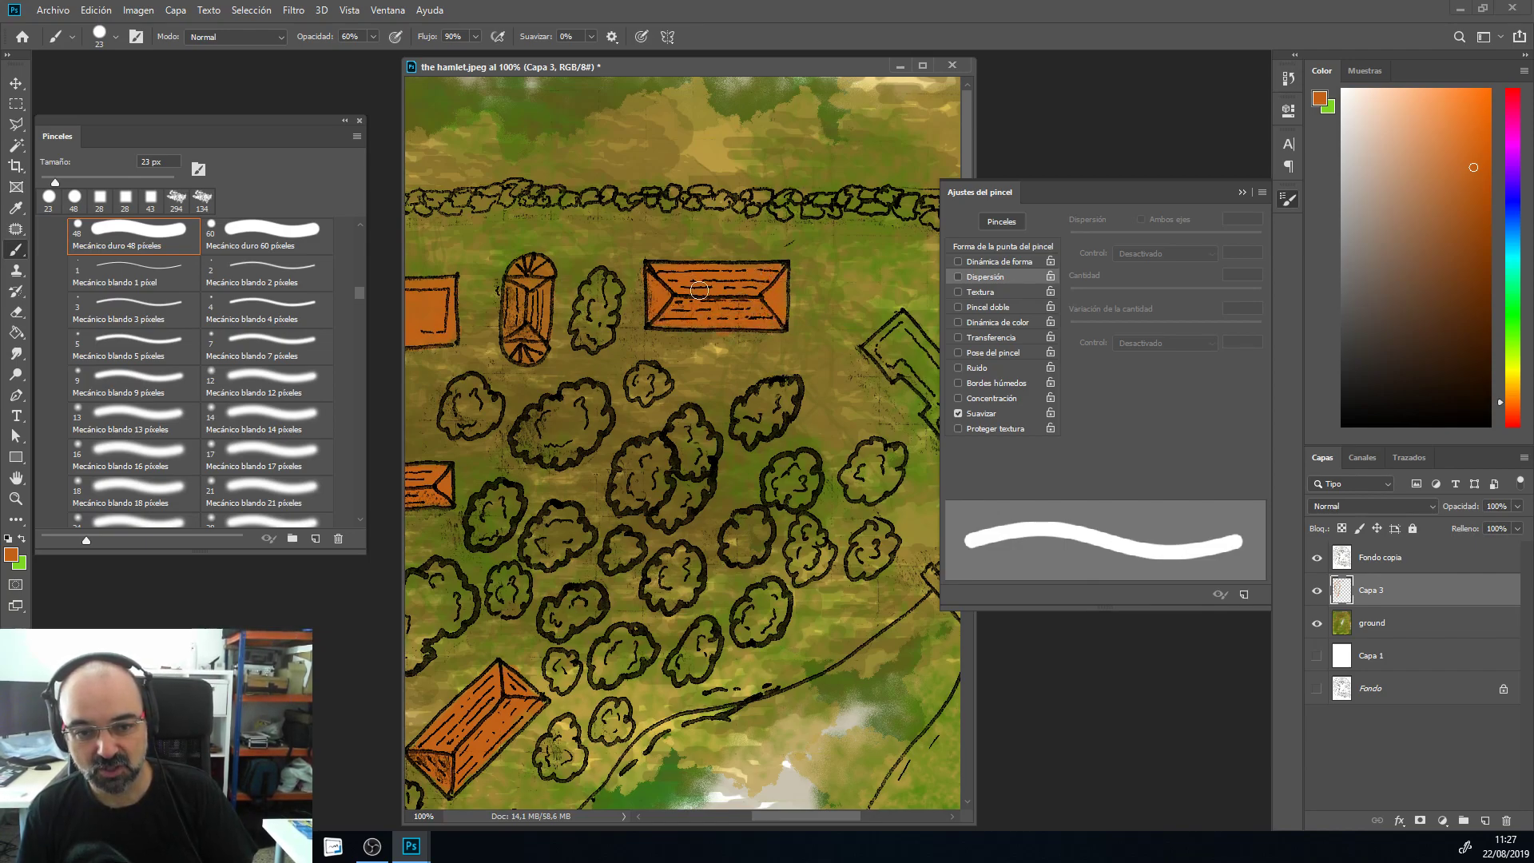
# Step: Paint the angled, notched building northwest of the bridge orange
pyautogui.moveTo(684, 418)
pyautogui.mouseDown()
pyautogui.moveTo(485, 312)
pyautogui.moveTo(448, 316)
pyautogui.mouseUp()
pyautogui.moveTo(671, 228)
pyautogui.mouseDown()
pyautogui.moveTo(704, 259)
pyautogui.moveTo(675, 218)
pyautogui.moveTo(754, 300)
pyautogui.moveTo(733, 320)
pyautogui.moveTo(761, 303)
pyautogui.moveTo(724, 329)
pyautogui.moveTo(705, 316)
pyautogui.moveTo(733, 307)
pyautogui.moveTo(646, 237)
pyautogui.moveTo(711, 294)
pyautogui.mouseUp()
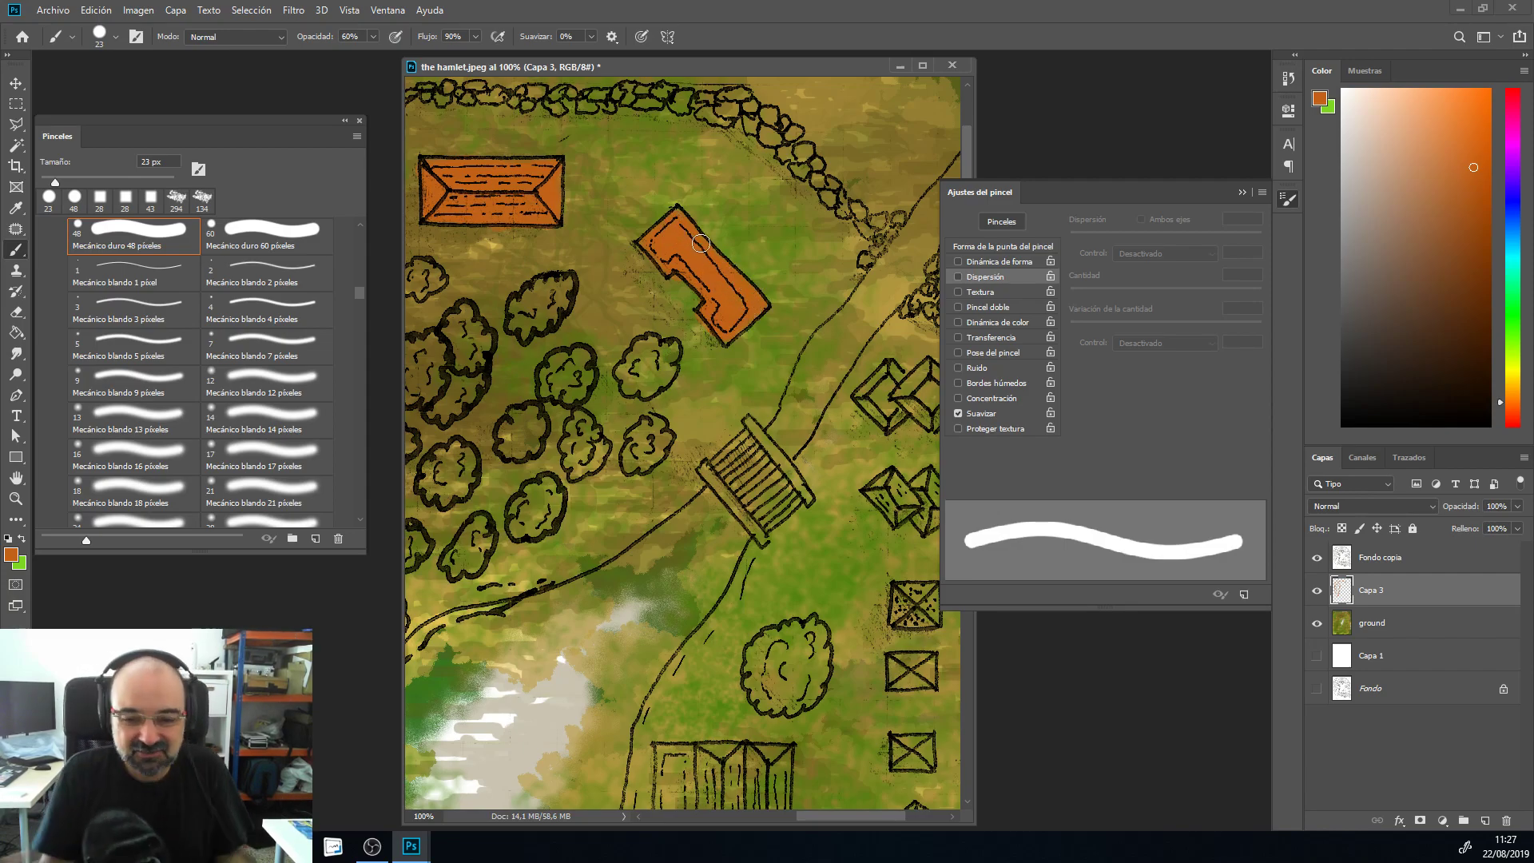
pyautogui.moveTo(748, 450); pyautogui.dragTo(532, 417)
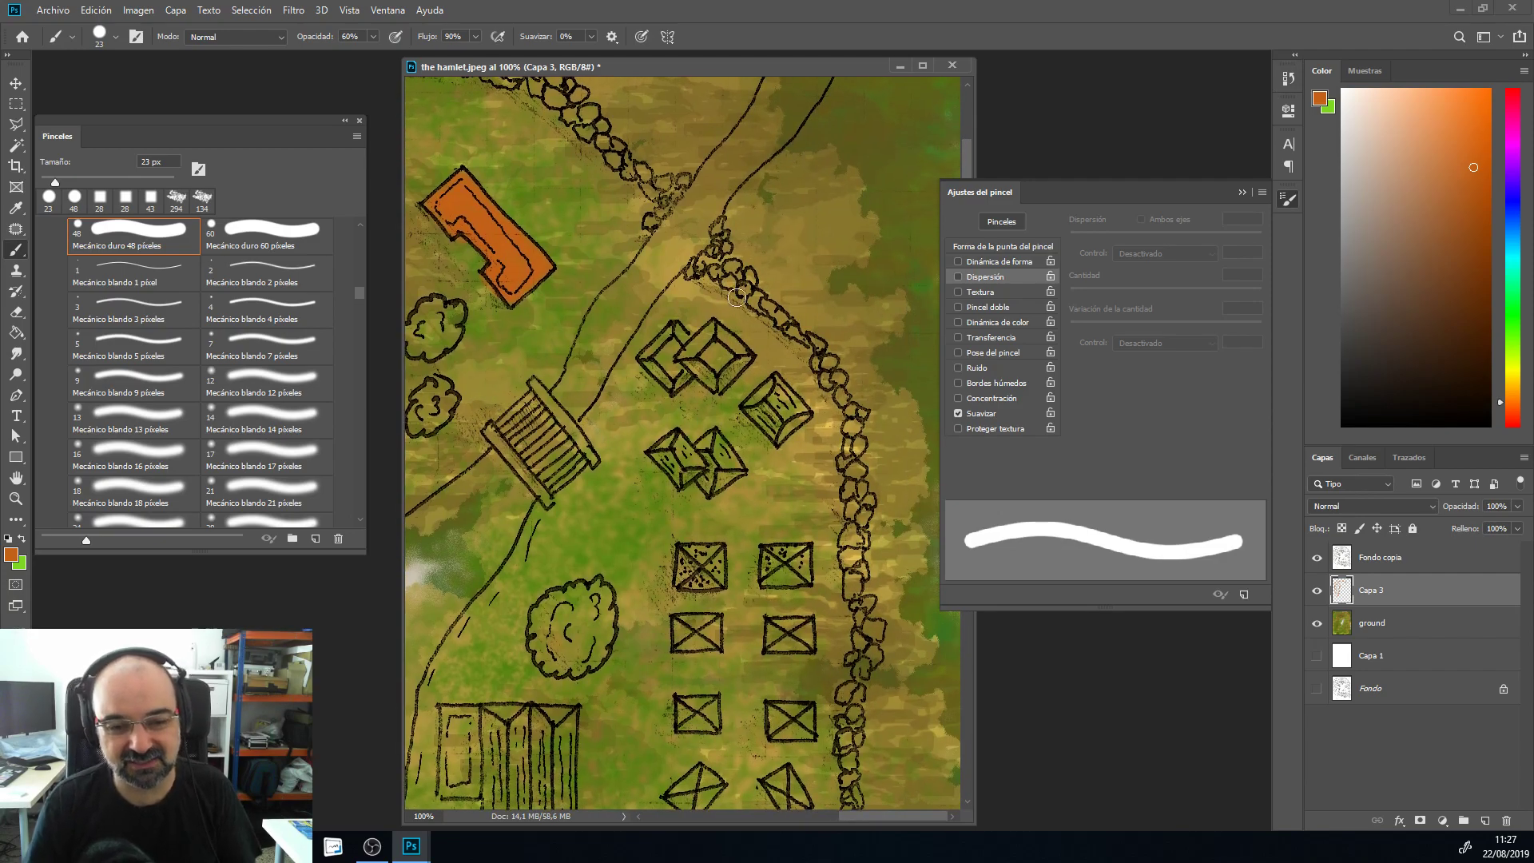
# Step: Paint the cluster of five tilted square houses east of the bridge, inside the wall, orange
pyautogui.moveTo(713, 332)
pyautogui.mouseDown()
pyautogui.moveTo(739, 356)
pyautogui.moveTo(719, 380)
pyautogui.moveTo(694, 353)
pyautogui.moveTo(708, 373)
pyautogui.mouseUp()
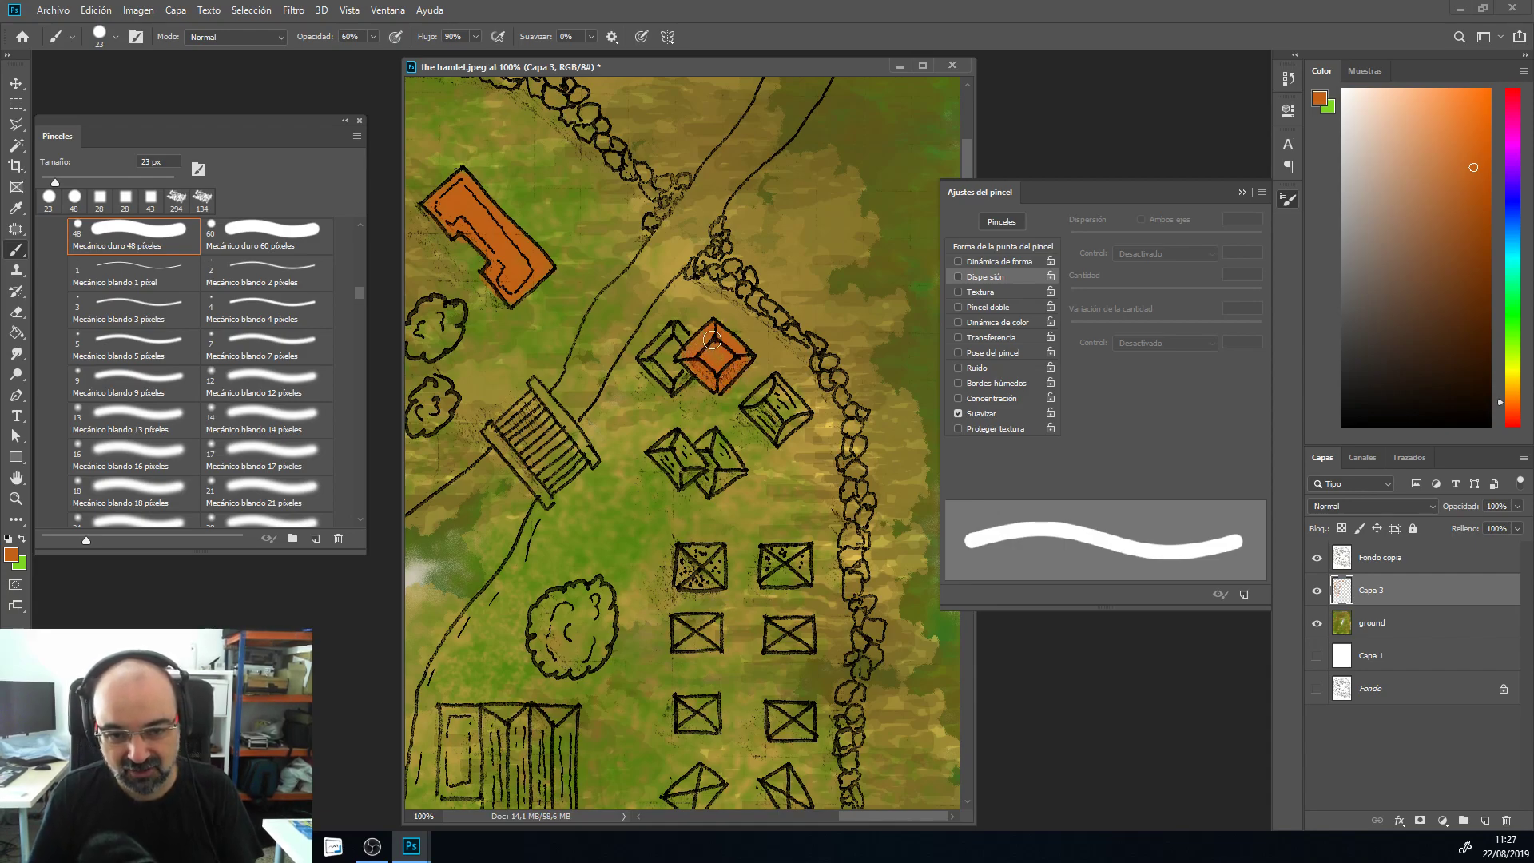
pyautogui.moveTo(673, 330)
pyautogui.mouseDown()
pyautogui.moveTo(654, 367)
pyautogui.moveTo(684, 373)
pyautogui.moveTo(660, 356)
pyautogui.moveTo(637, 366)
pyautogui.moveTo(678, 332)
pyautogui.moveTo(664, 355)
pyautogui.moveTo(690, 372)
pyautogui.mouseUp()
pyautogui.moveTo(772, 398)
pyautogui.mouseDown()
pyautogui.moveTo(800, 407)
pyautogui.moveTo(773, 425)
pyautogui.moveTo(798, 414)
pyautogui.moveTo(765, 402)
pyautogui.moveTo(775, 421)
pyautogui.moveTo(707, 444)
pyautogui.moveTo(723, 464)
pyautogui.moveTo(716, 441)
pyautogui.mouseUp()
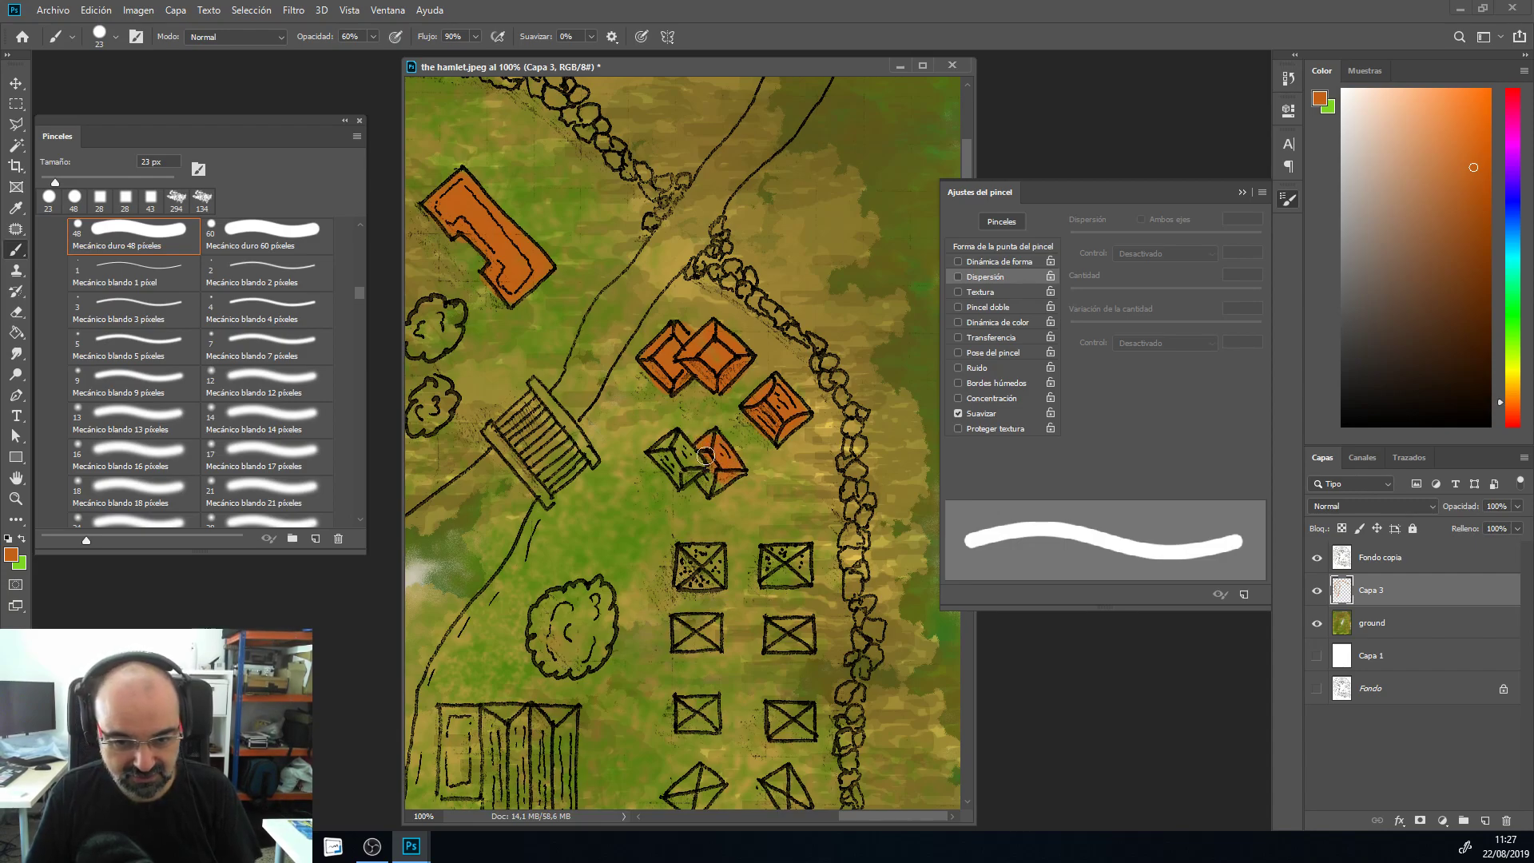
pyautogui.moveTo(681, 440)
pyautogui.mouseDown()
pyautogui.moveTo(667, 464)
pyautogui.moveTo(668, 450)
pyautogui.moveTo(679, 477)
pyautogui.mouseUp()
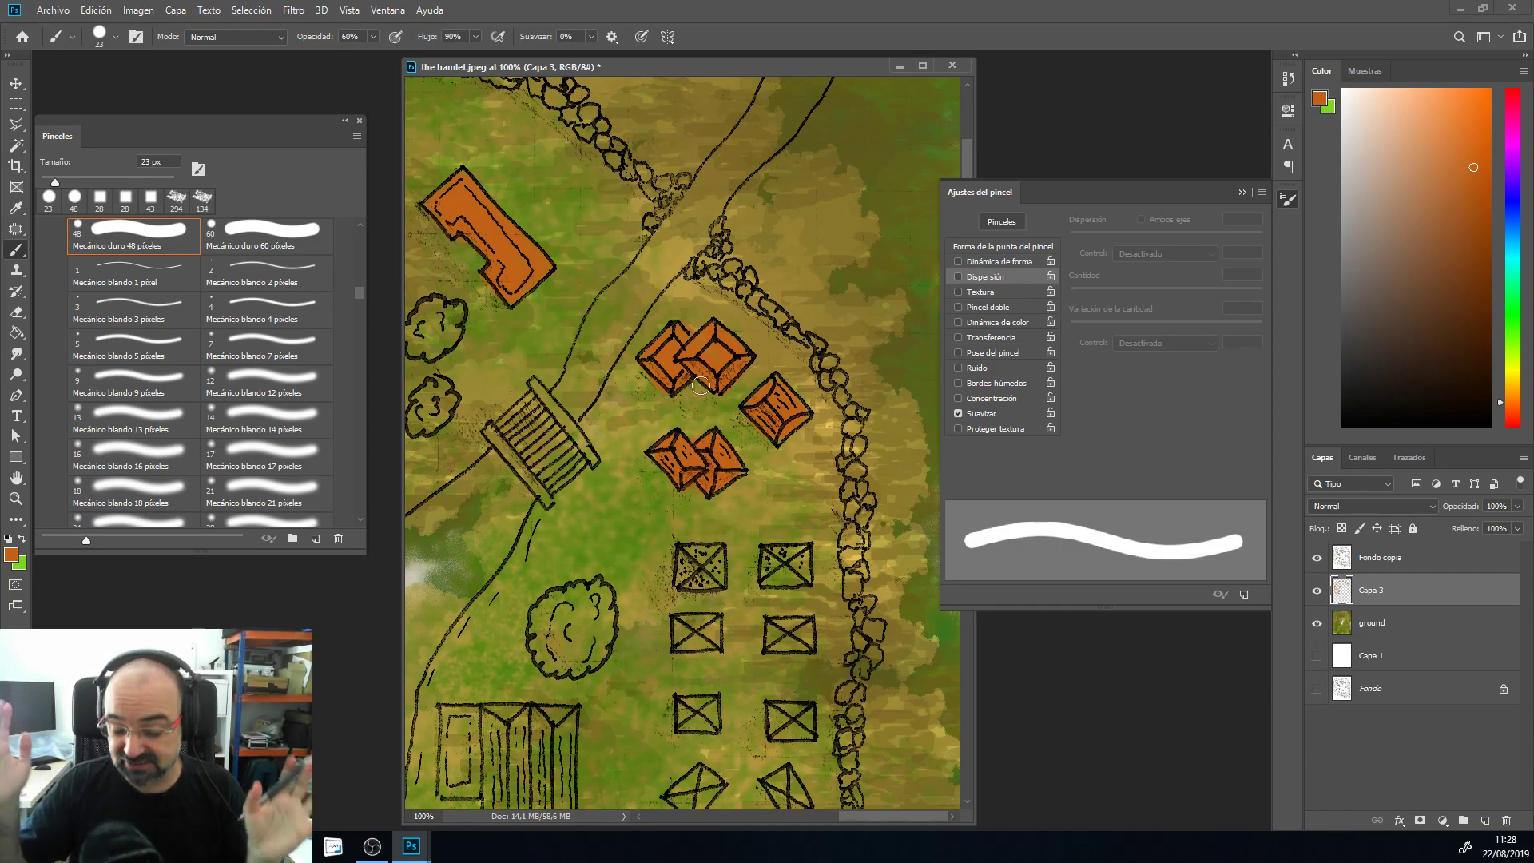
# Step: Paint the nine small huts with crossed roofs along the east wall, south of the five tilted houses, orange
pyautogui.scroll(-4, 780, 532)
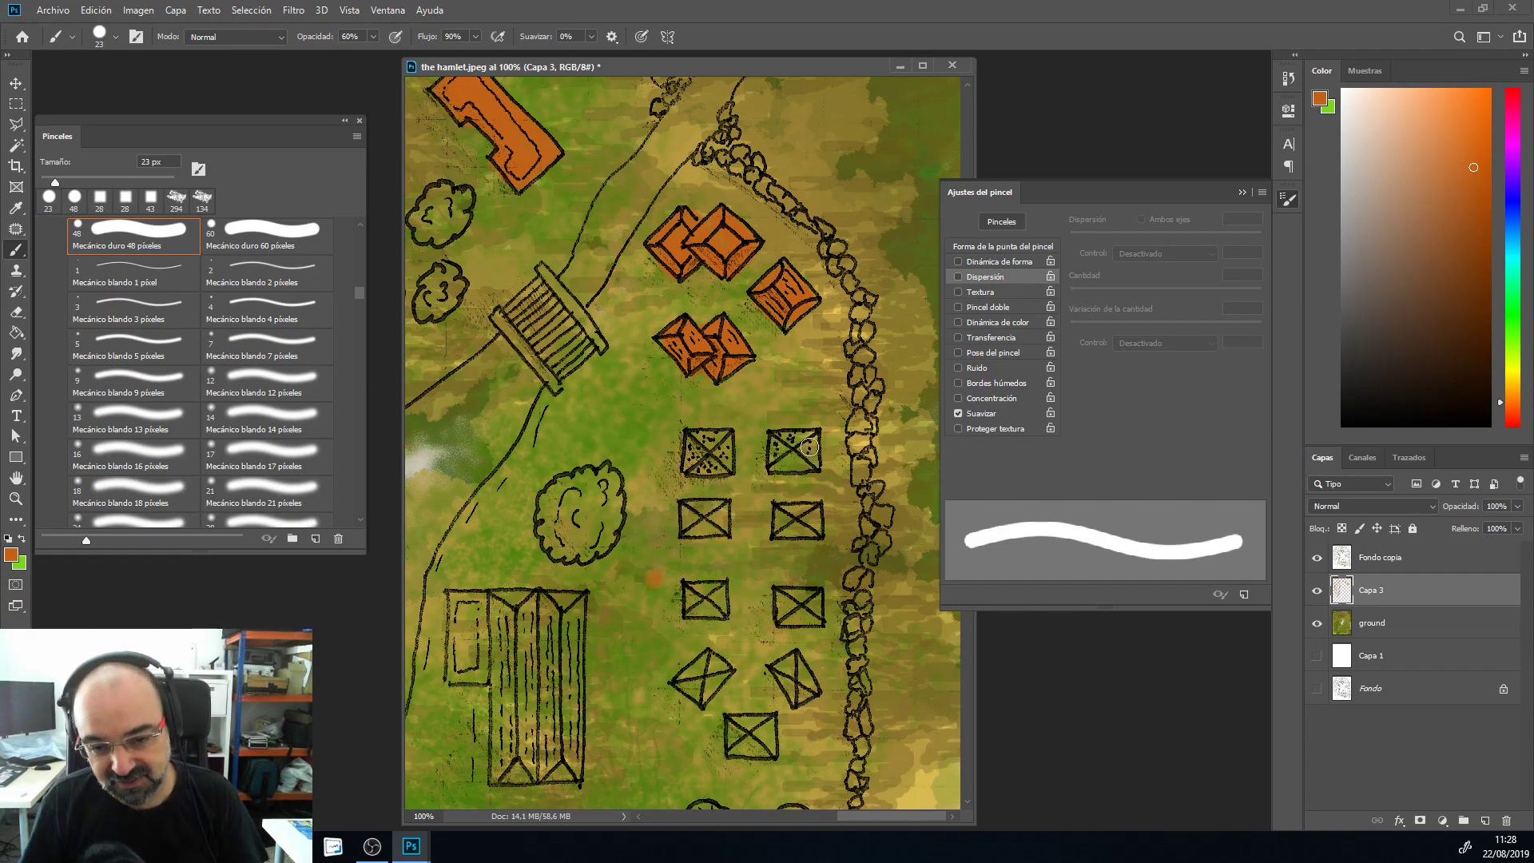
pyautogui.moveTo(790, 439)
pyautogui.mouseDown()
pyautogui.moveTo(781, 458)
pyautogui.moveTo(811, 438)
pyautogui.mouseUp()
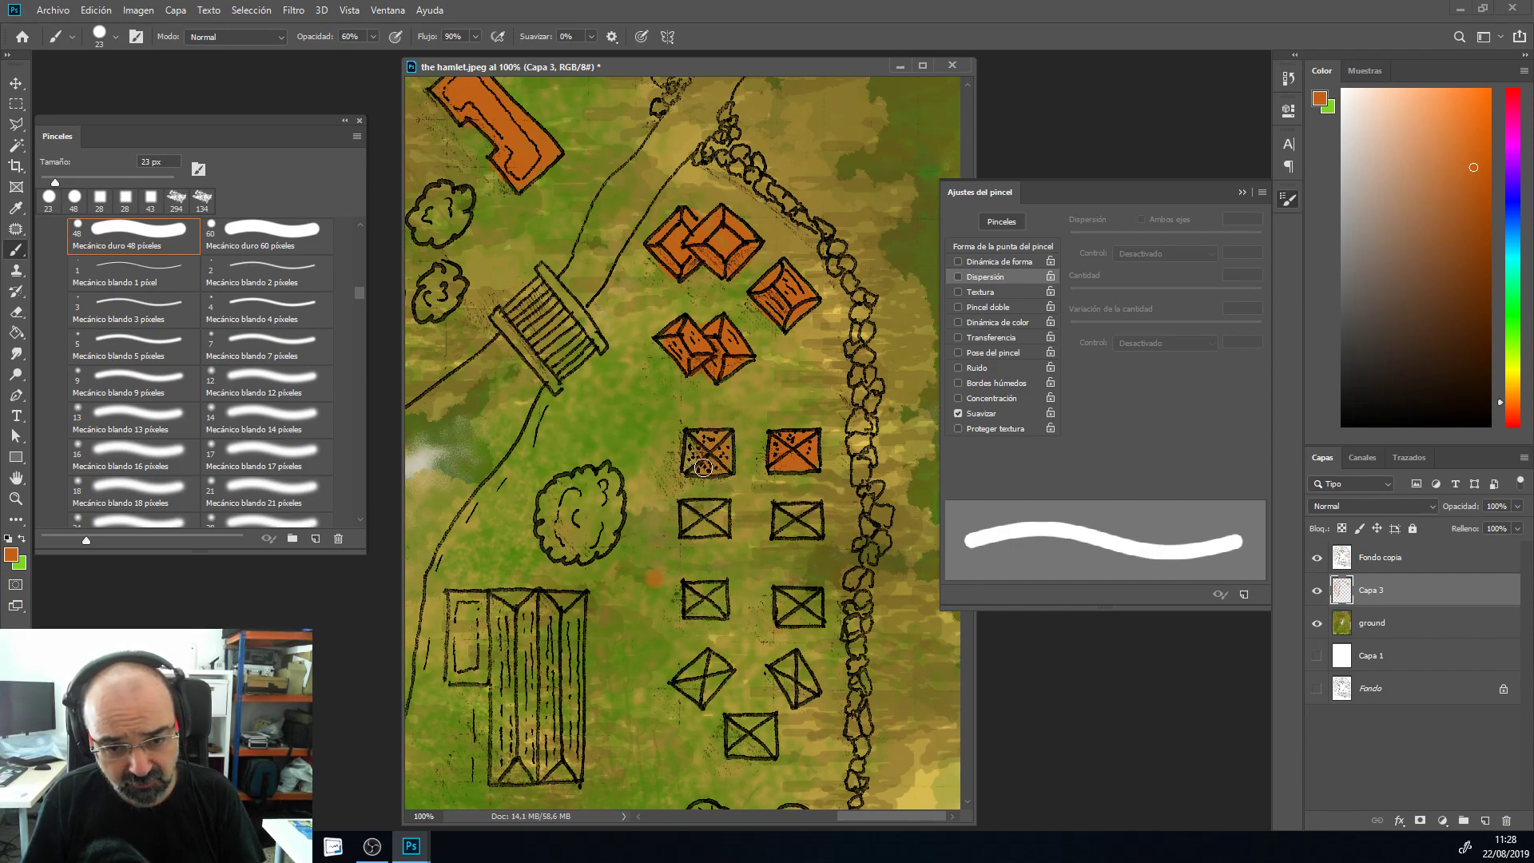
pyautogui.moveTo(691, 467)
pyautogui.mouseDown()
pyautogui.moveTo(716, 467)
pyautogui.moveTo(716, 444)
pyautogui.moveTo(716, 513)
pyautogui.moveTo(685, 518)
pyautogui.moveTo(704, 525)
pyautogui.mouseUp()
pyautogui.moveTo(807, 517); pyautogui.dragTo(791, 526)
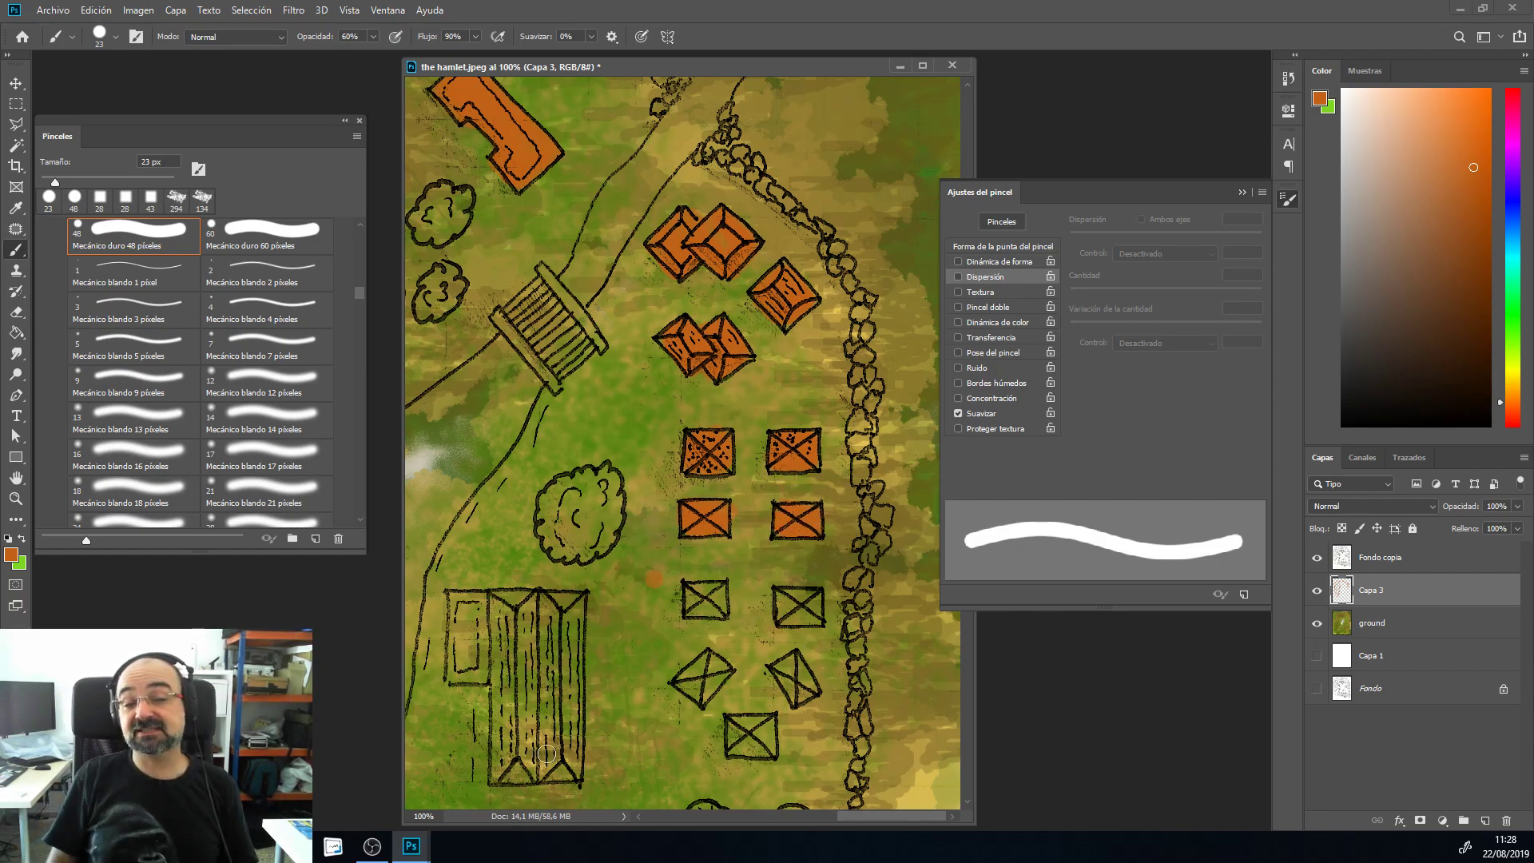
pyautogui.scroll(-5, 657, 636)
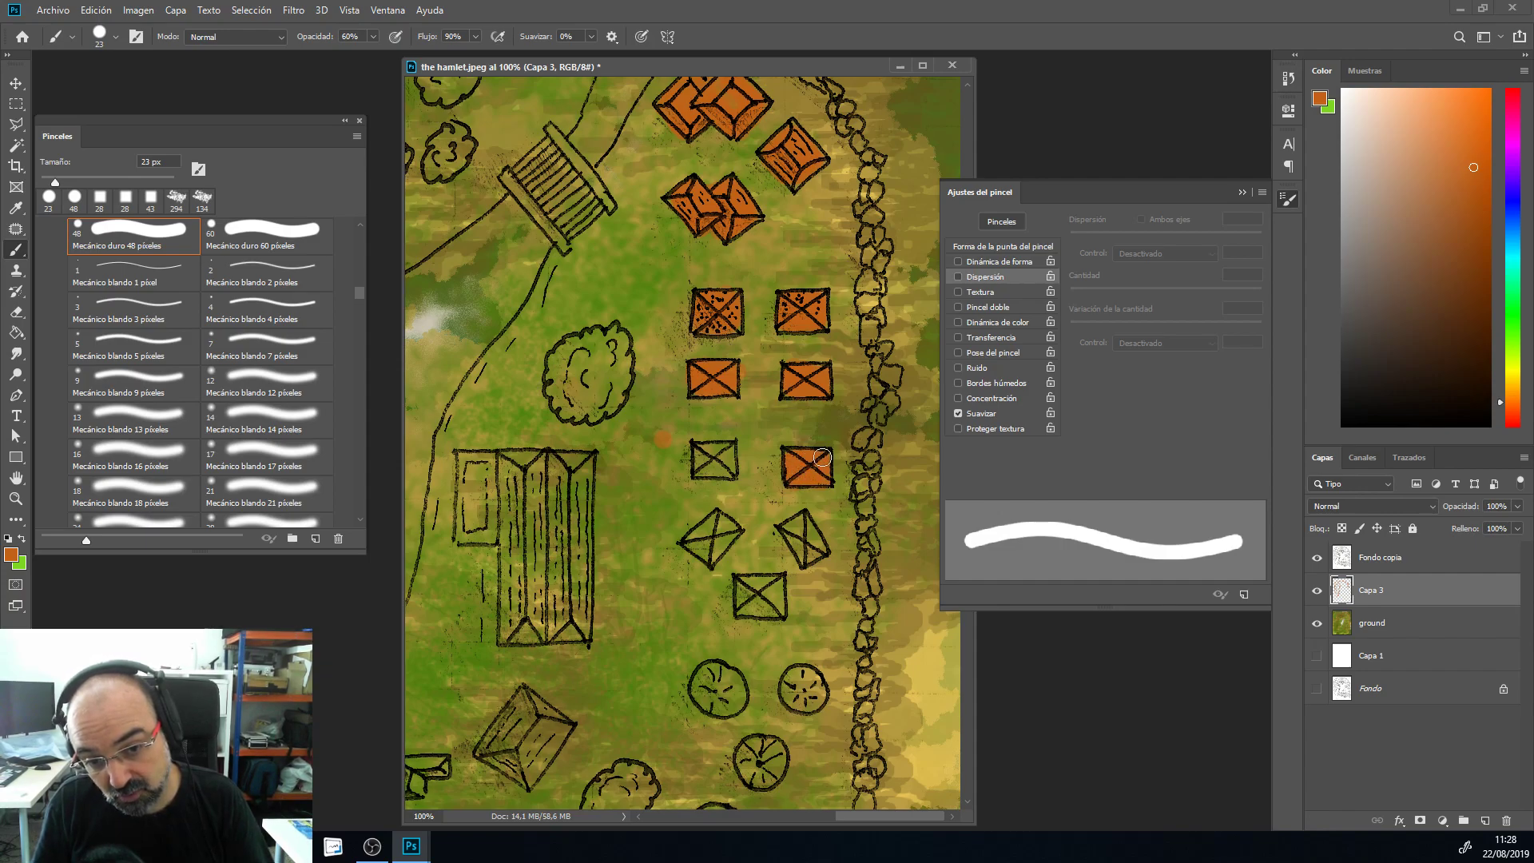
pyautogui.moveTo(713, 463); pyautogui.dragTo(703, 452)
pyautogui.moveTo(717, 529)
pyautogui.mouseDown()
pyautogui.moveTo(701, 553)
pyautogui.moveTo(715, 552)
pyautogui.mouseUp()
pyautogui.moveTo(801, 528); pyautogui.dragTo(801, 531)
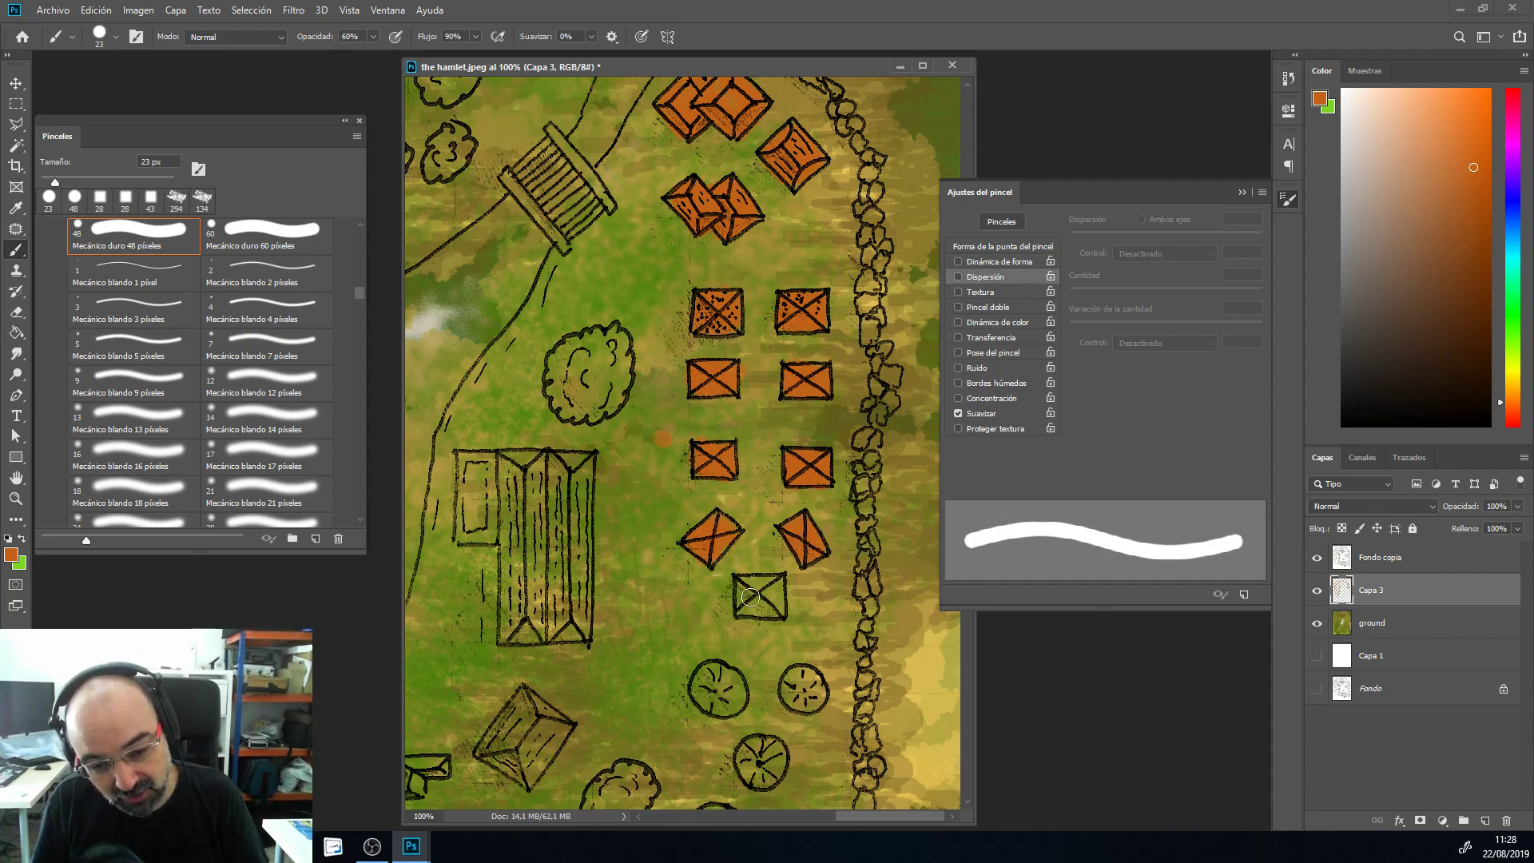
pyautogui.moveTo(746, 586); pyautogui.dragTo(775, 606)
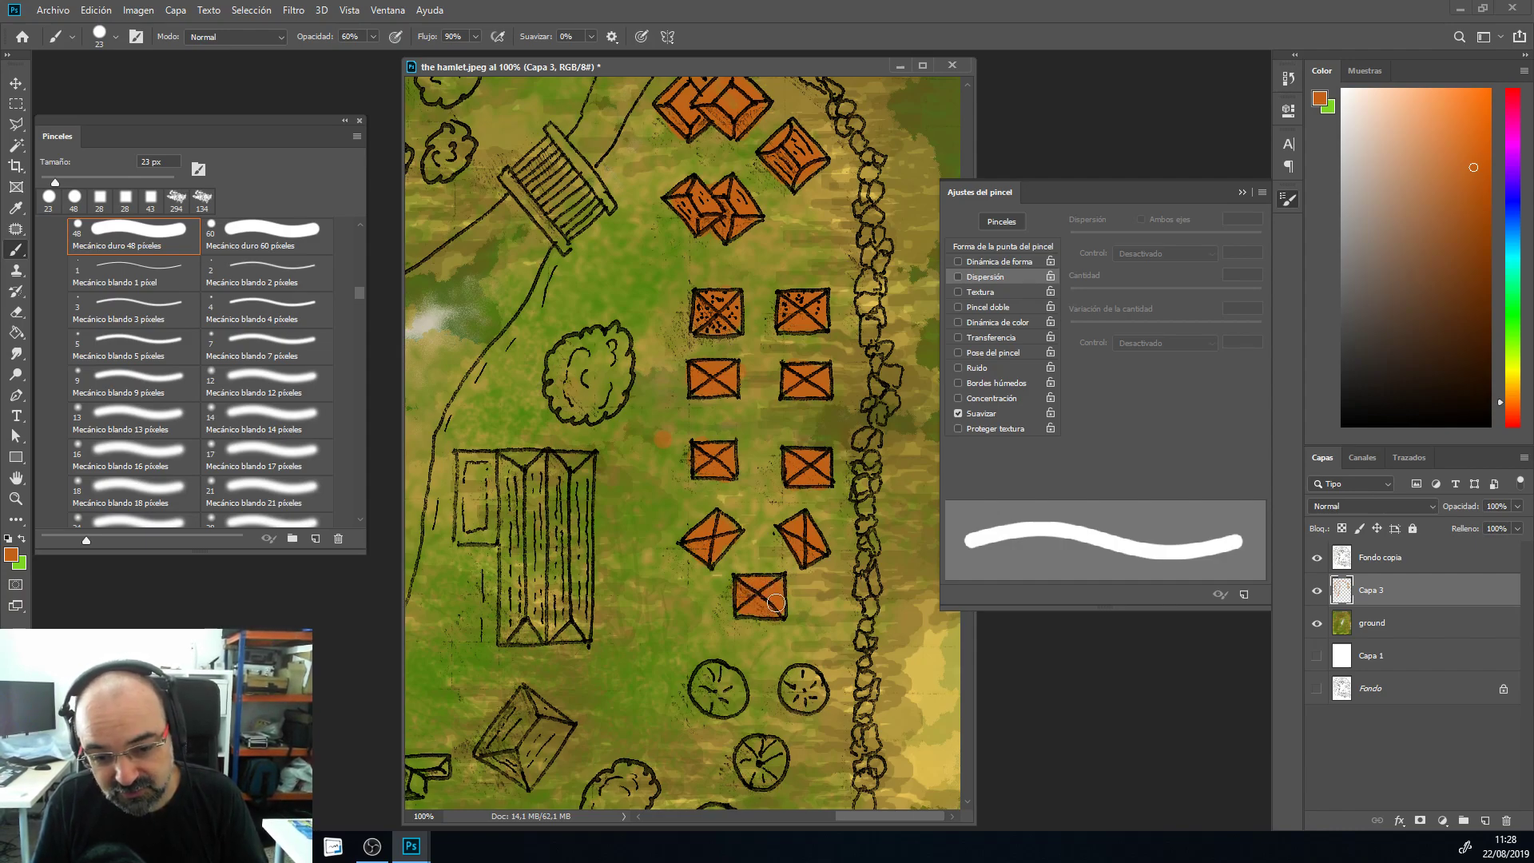
# Step: Paint the long, ridged building west of the small huts and its side annex orange
pyautogui.moveTo(568, 483)
pyautogui.mouseDown()
pyautogui.moveTo(533, 514)
pyautogui.moveTo(500, 495)
pyautogui.moveTo(522, 449)
pyautogui.moveTo(540, 485)
pyautogui.moveTo(515, 463)
pyautogui.mouseUp()
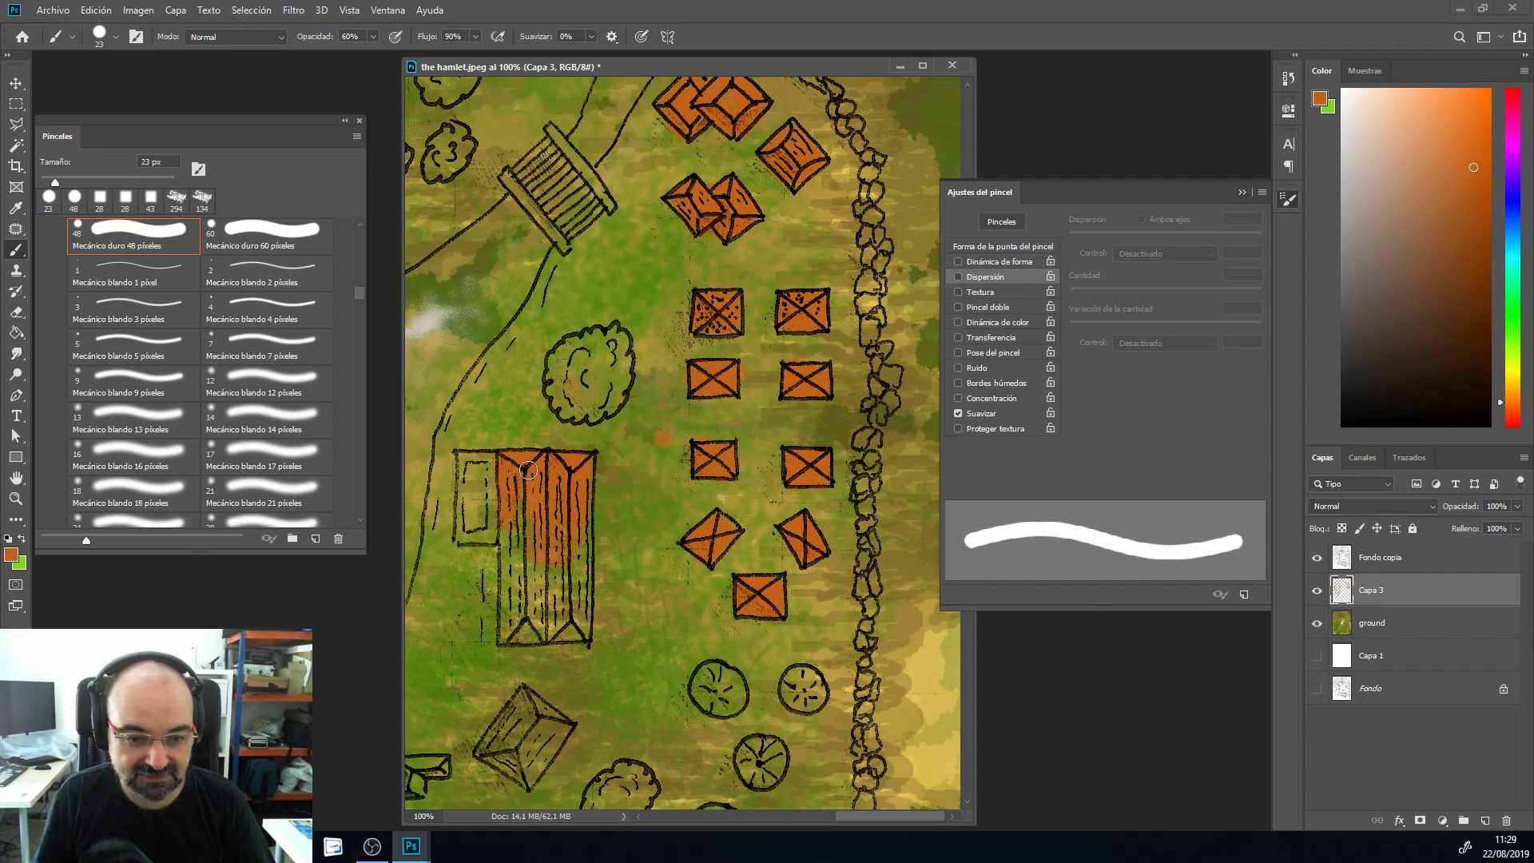
pyautogui.moveTo(508, 521)
pyautogui.mouseDown()
pyautogui.moveTo(508, 626)
pyautogui.moveTo(565, 627)
pyautogui.moveTo(571, 563)
pyautogui.moveTo(580, 617)
pyautogui.moveTo(523, 557)
pyautogui.mouseUp()
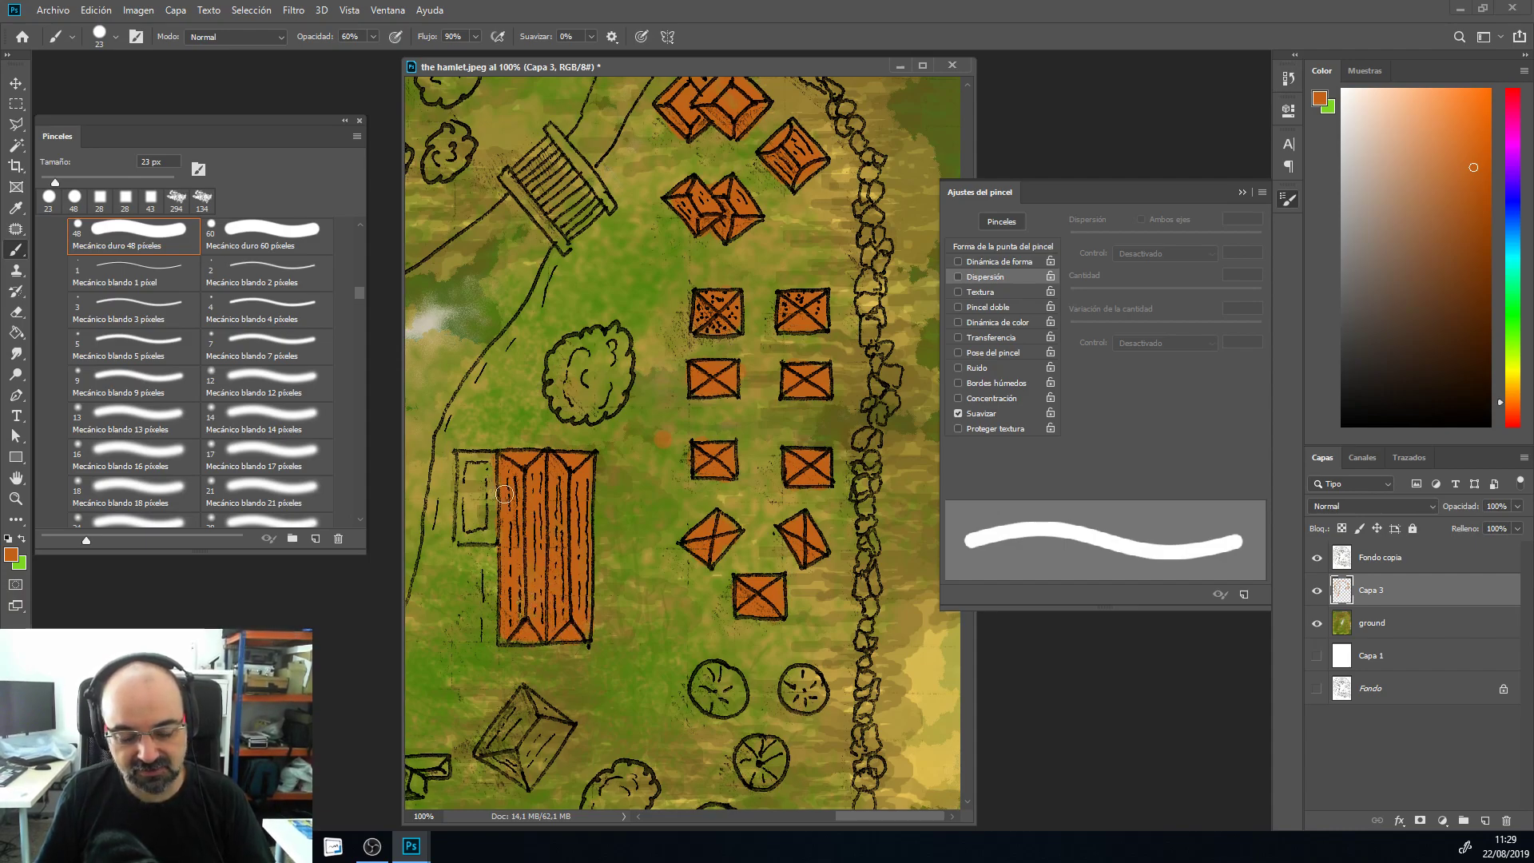
pyautogui.moveTo(483, 457)
pyautogui.mouseDown()
pyautogui.moveTo(483, 492)
pyautogui.moveTo(463, 459)
pyautogui.moveTo(465, 531)
pyautogui.moveTo(477, 501)
pyautogui.moveTo(492, 519)
pyautogui.mouseUp()
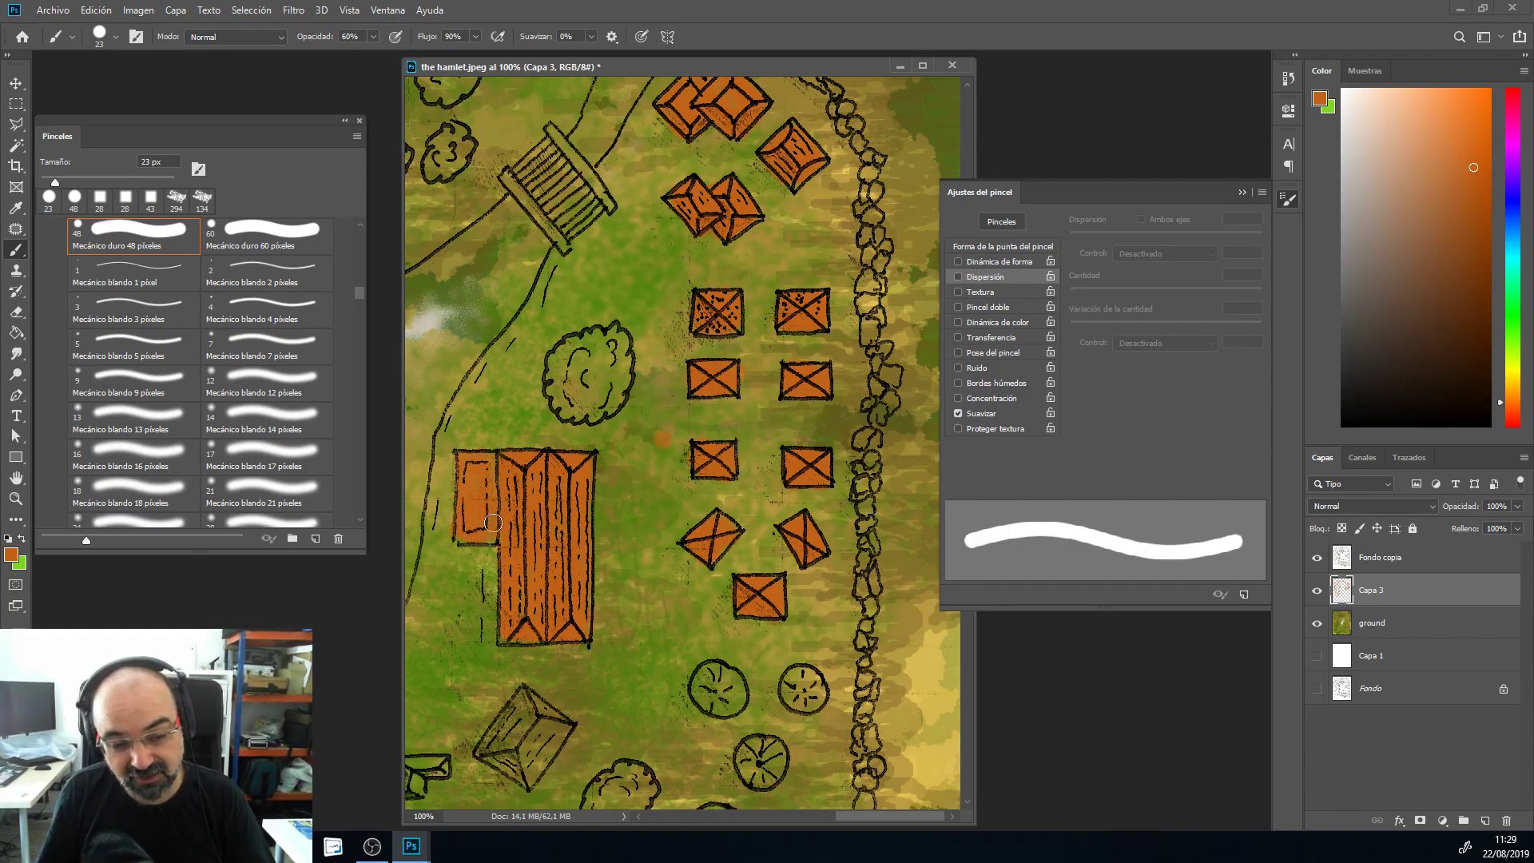
# Step: Paint the tilted house south of the long ridged building and the small L-shaped building beside it orange
pyautogui.moveTo(661, 663); pyautogui.dragTo(517, 487)
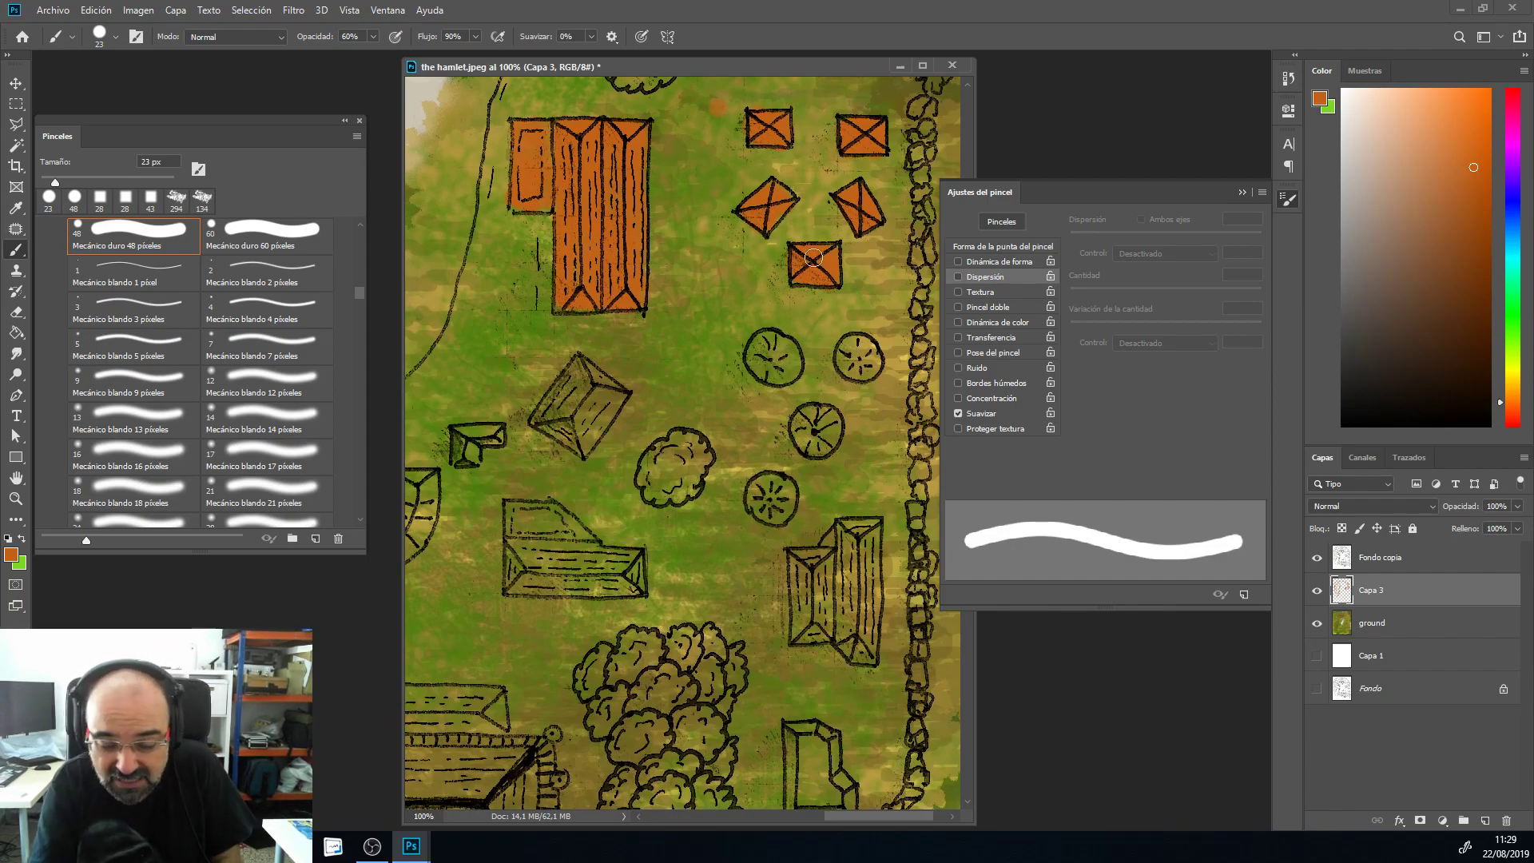
pyautogui.moveTo(588, 373)
pyautogui.mouseDown()
pyautogui.moveTo(541, 395)
pyautogui.moveTo(599, 412)
pyautogui.moveTo(610, 400)
pyautogui.moveTo(601, 418)
pyautogui.moveTo(582, 382)
pyautogui.moveTo(577, 444)
pyautogui.moveTo(575, 383)
pyautogui.moveTo(553, 437)
pyautogui.mouseUp()
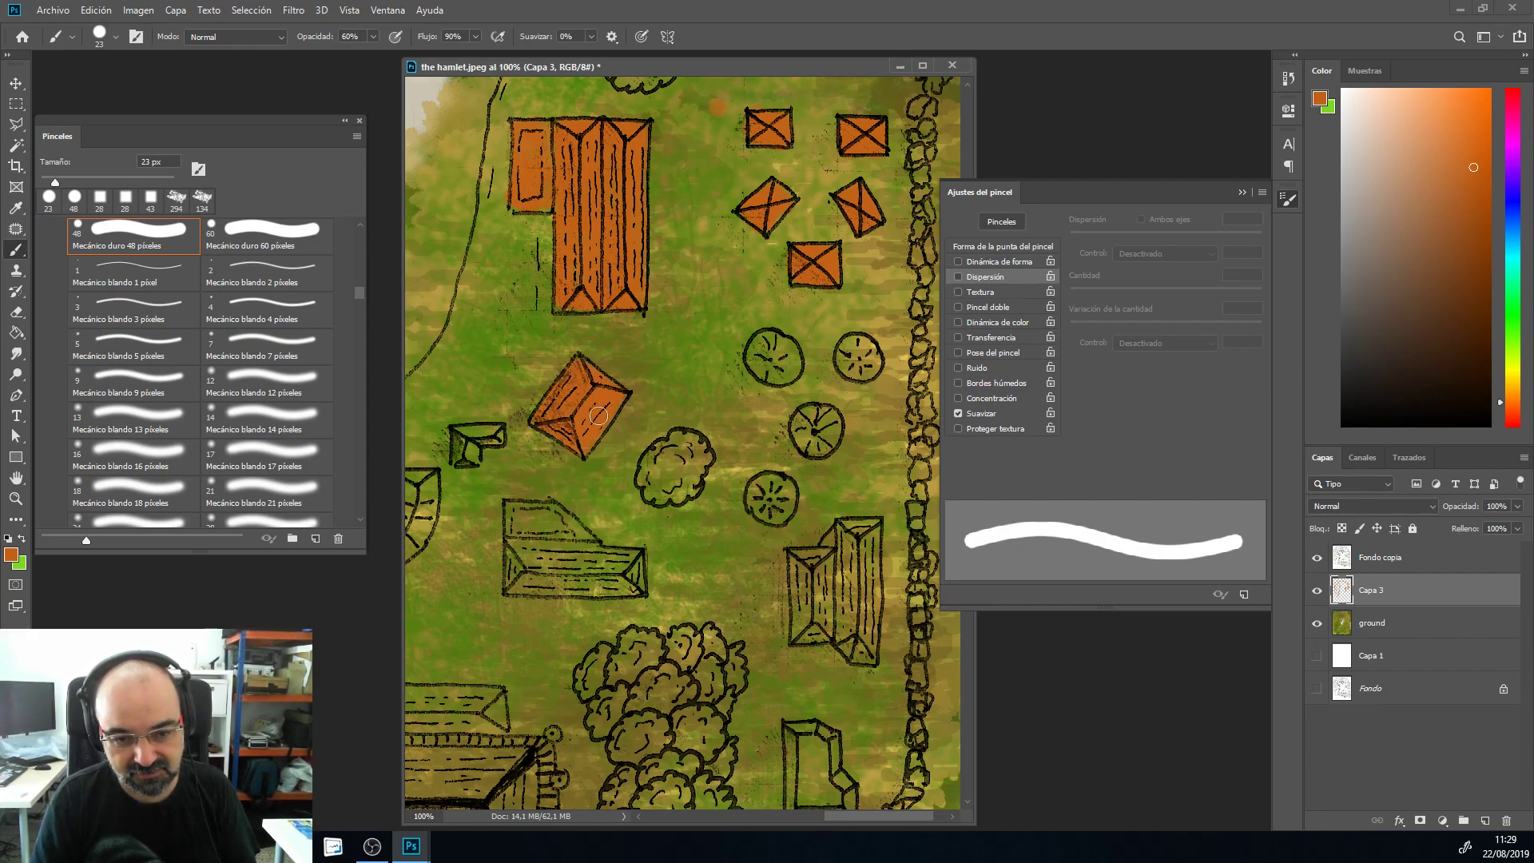
pyautogui.moveTo(498, 439); pyautogui.dragTo(590, 457)
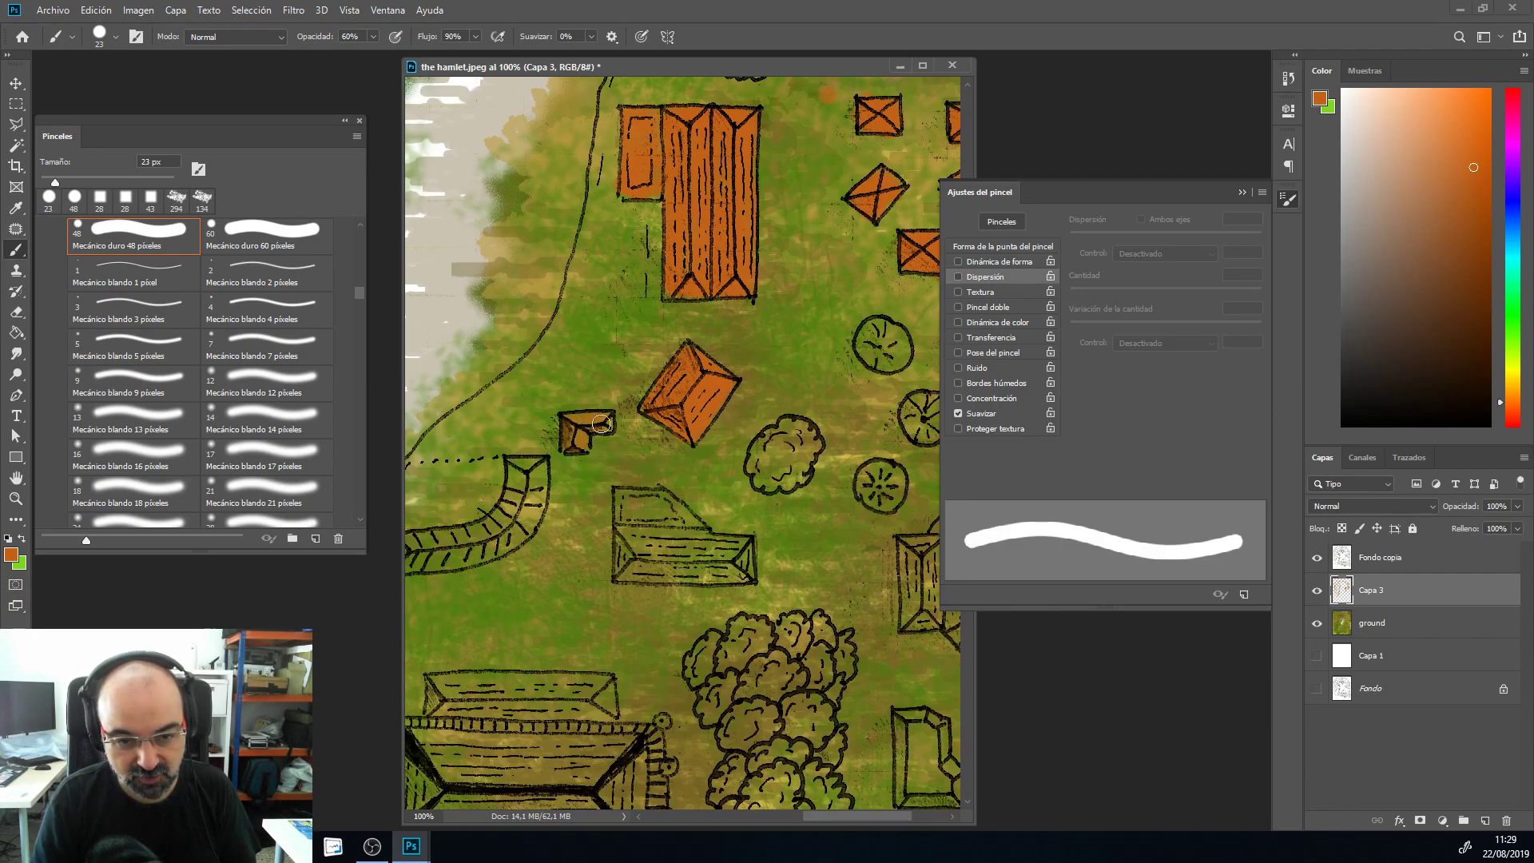
pyautogui.moveTo(566, 437); pyautogui.dragTo(576, 444)
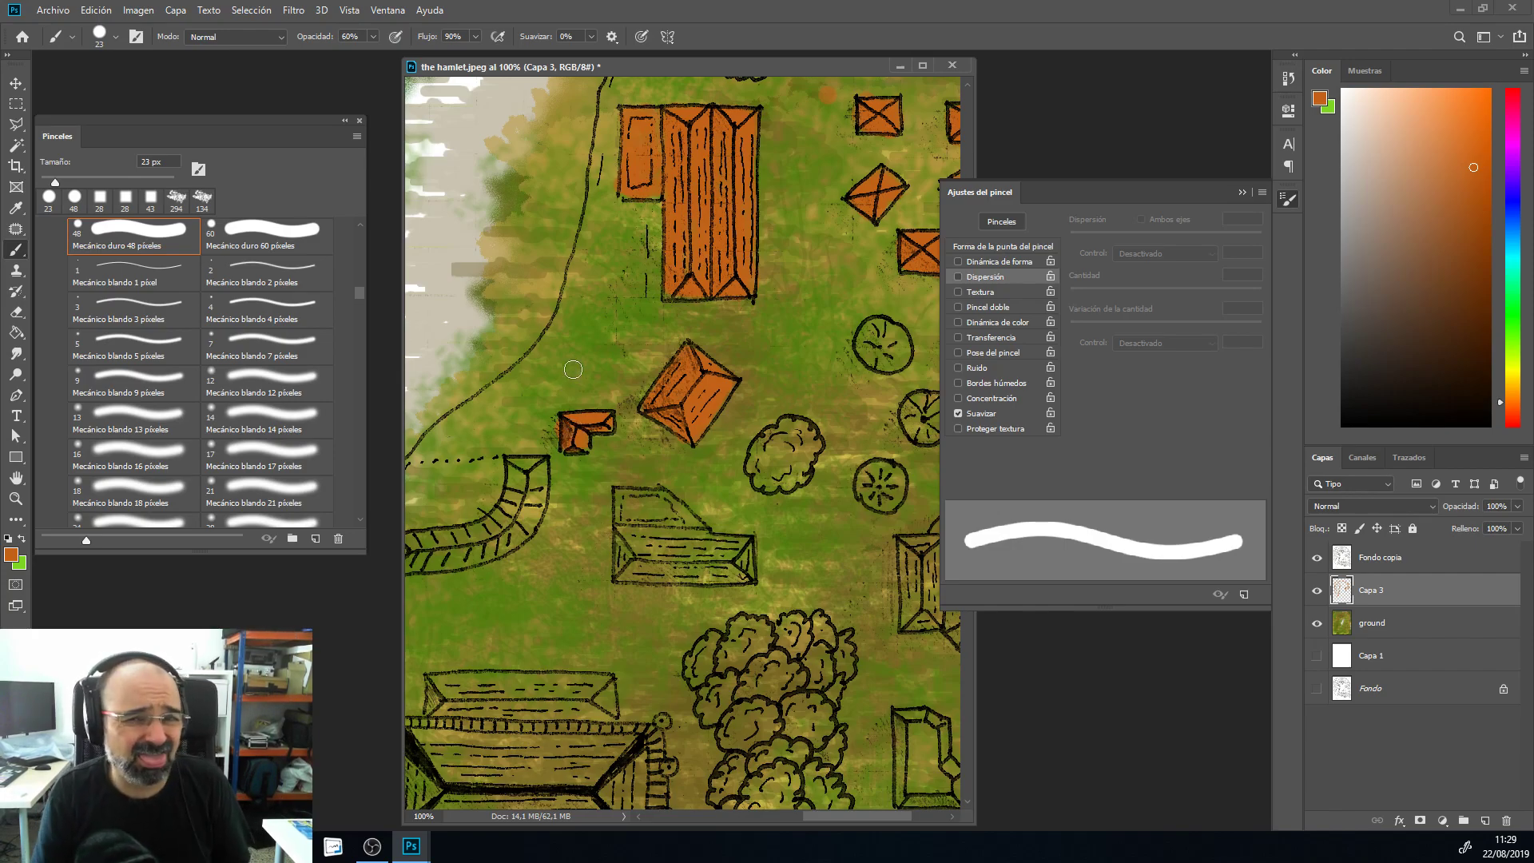
# Step: Paint the horizontal building with the slanted annex, south of the tilted house, orange
pyautogui.moveTo(674, 538); pyautogui.dragTo(723, 438)
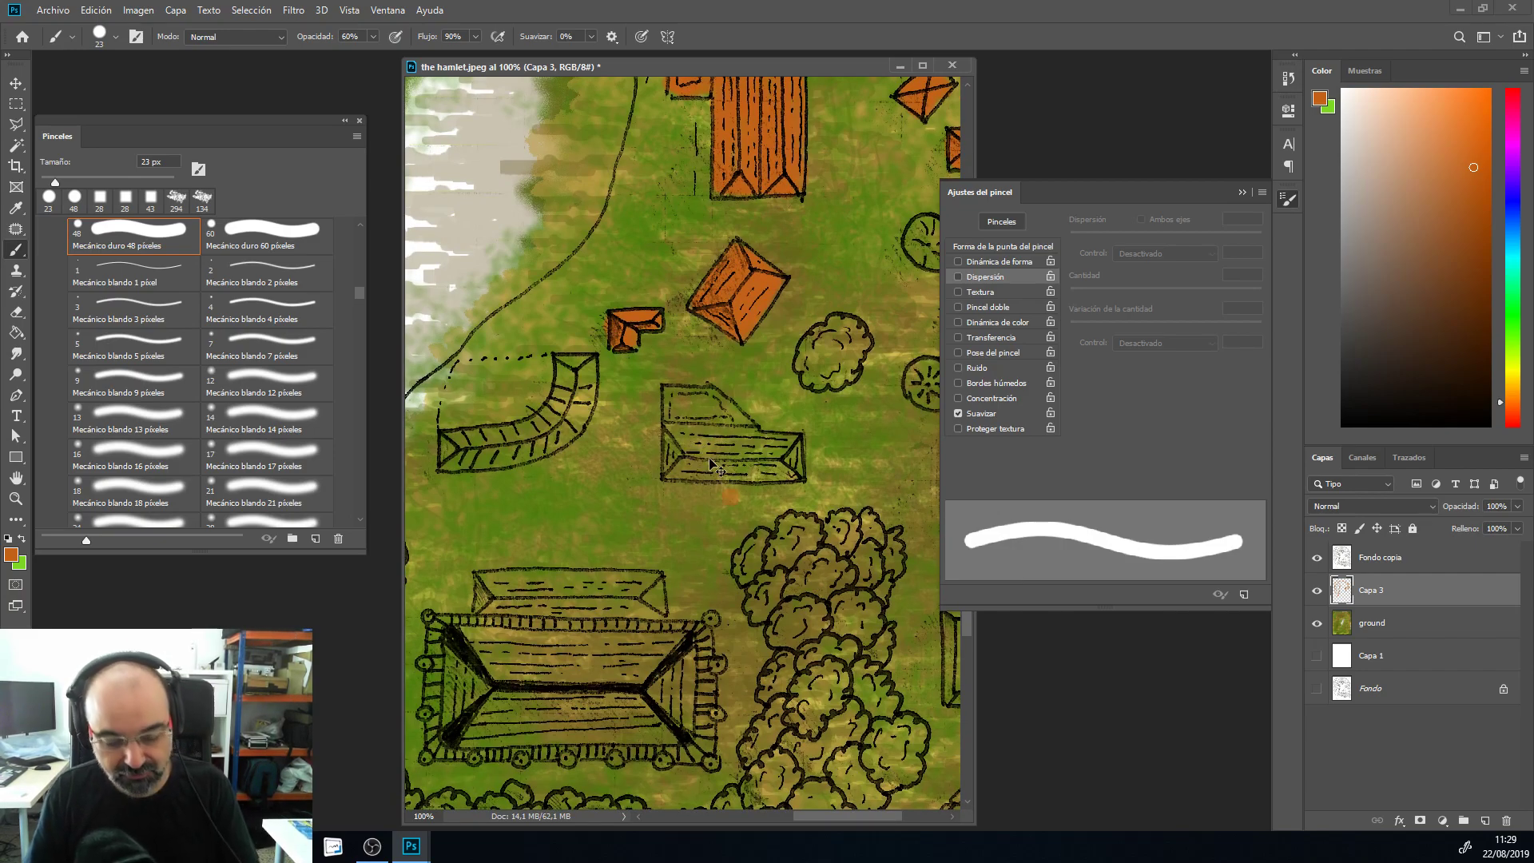
pyautogui.moveTo(672, 441)
pyautogui.mouseDown()
pyautogui.moveTo(723, 470)
pyautogui.moveTo(790, 461)
pyautogui.mouseUp()
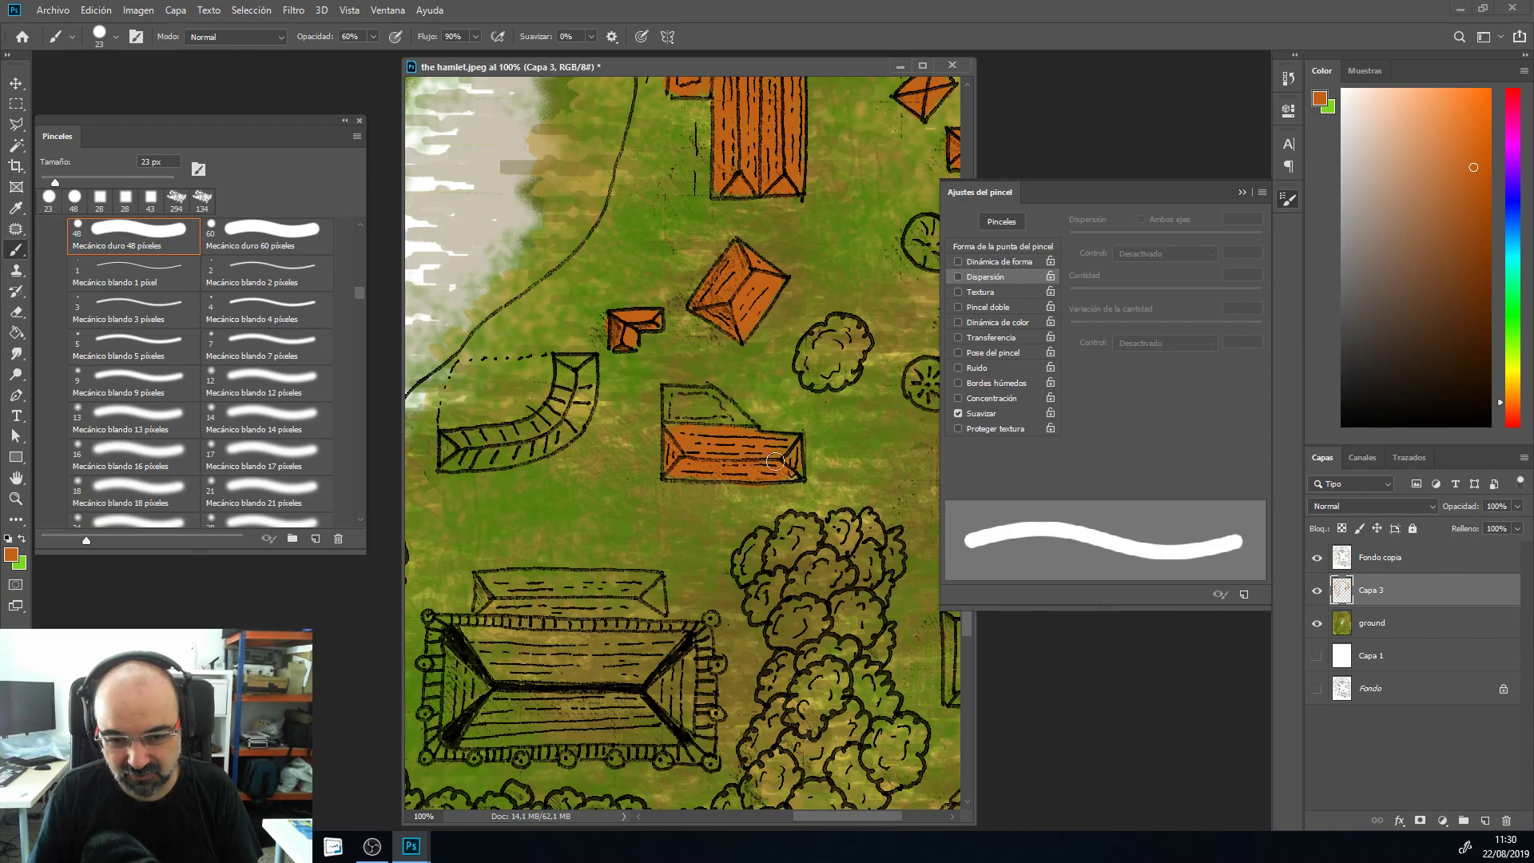
pyautogui.moveTo(717, 402); pyautogui.dragTo(741, 426)
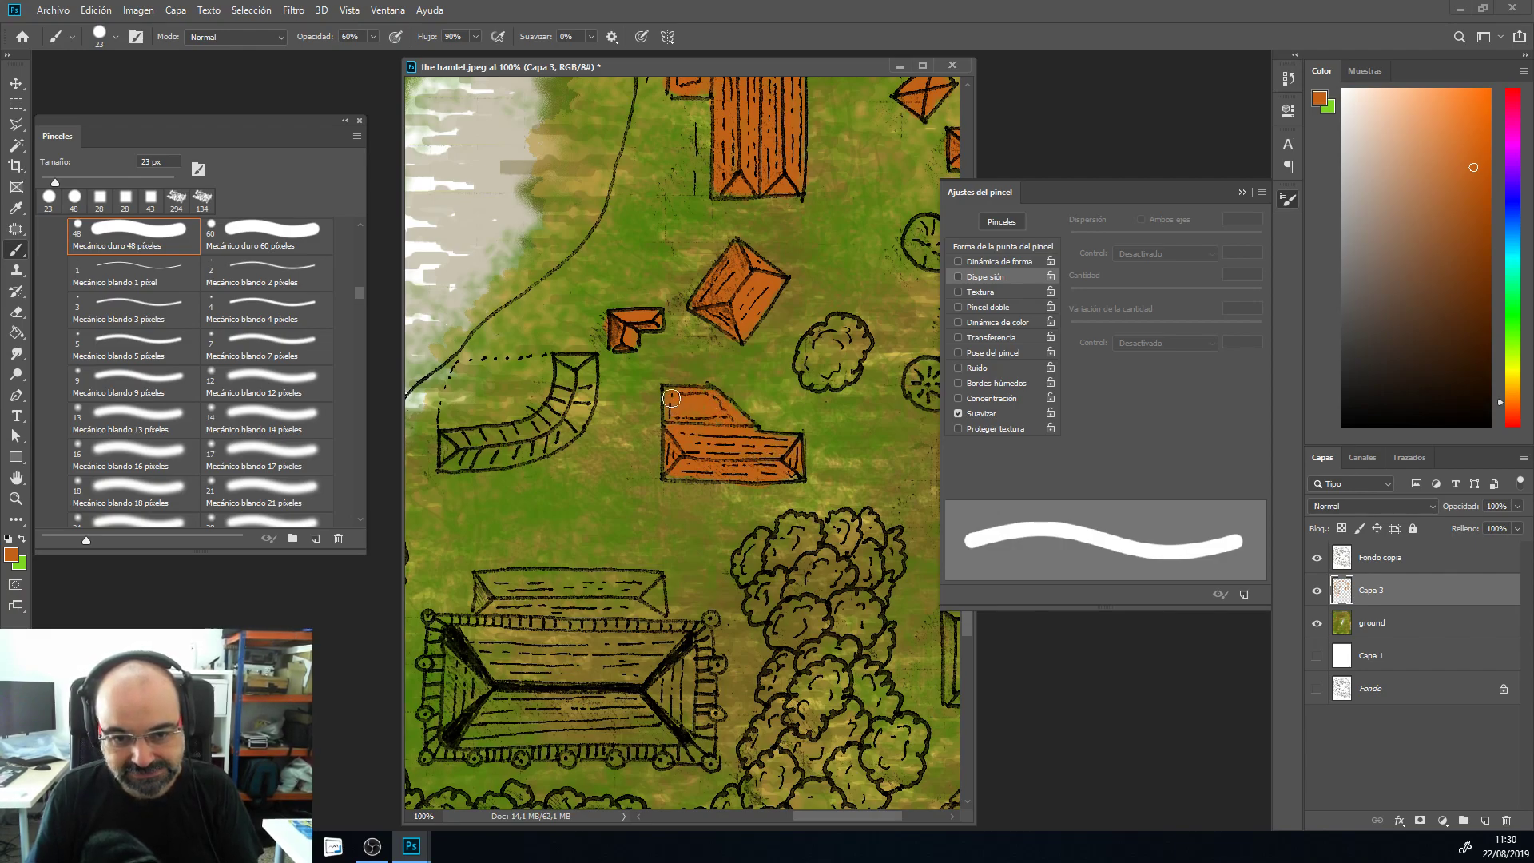
pyautogui.moveTo(672, 404); pyautogui.dragTo(681, 460)
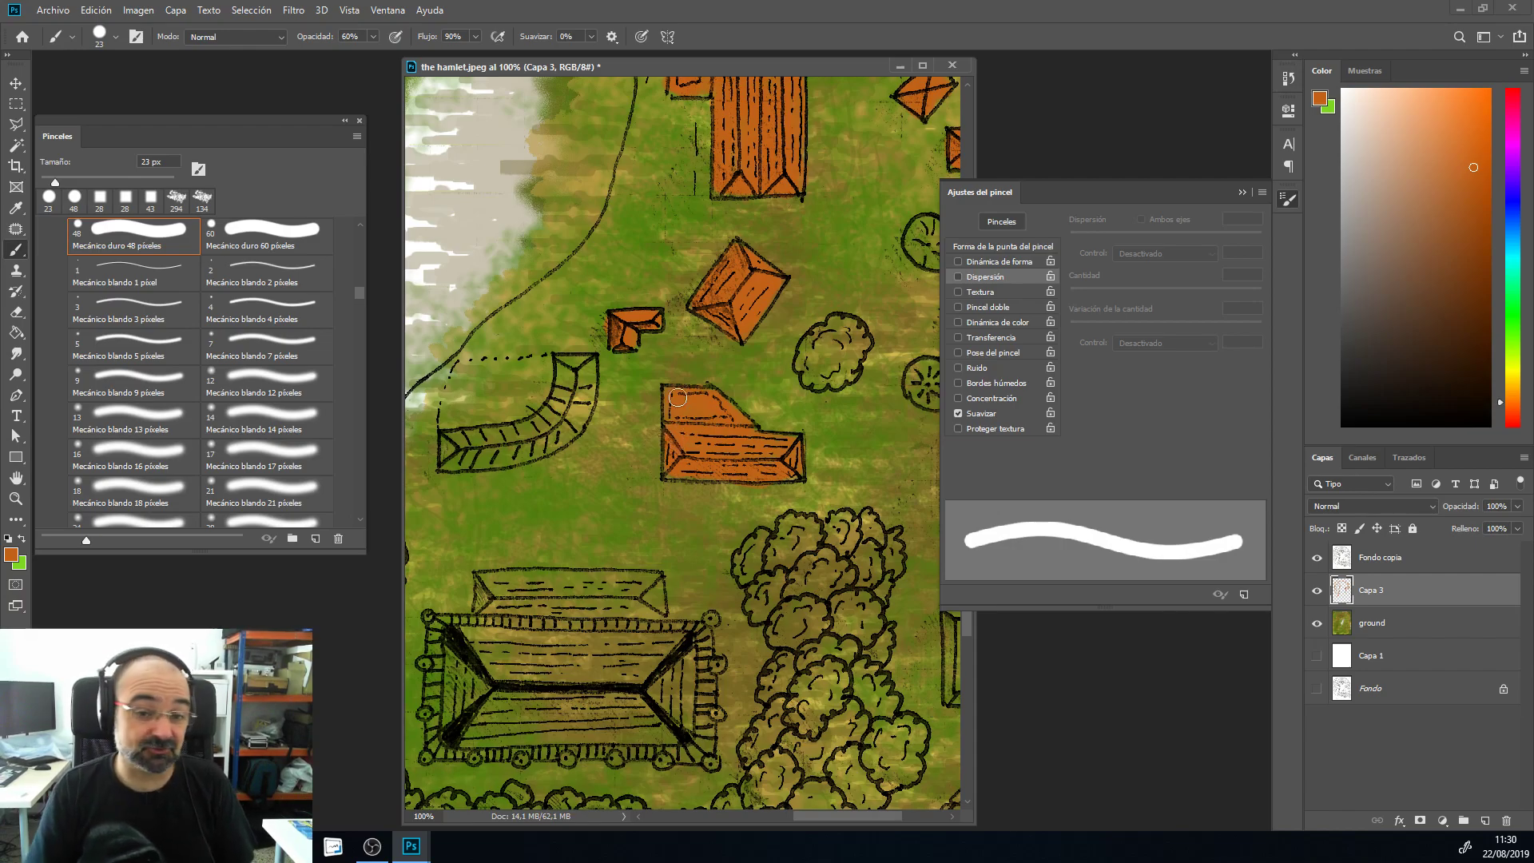
# Step: Paint the curved building beside the dotted outline near the river orange
pyautogui.hscroll(-3, 482, 326)
pyautogui.scroll(-1, 482, 326)
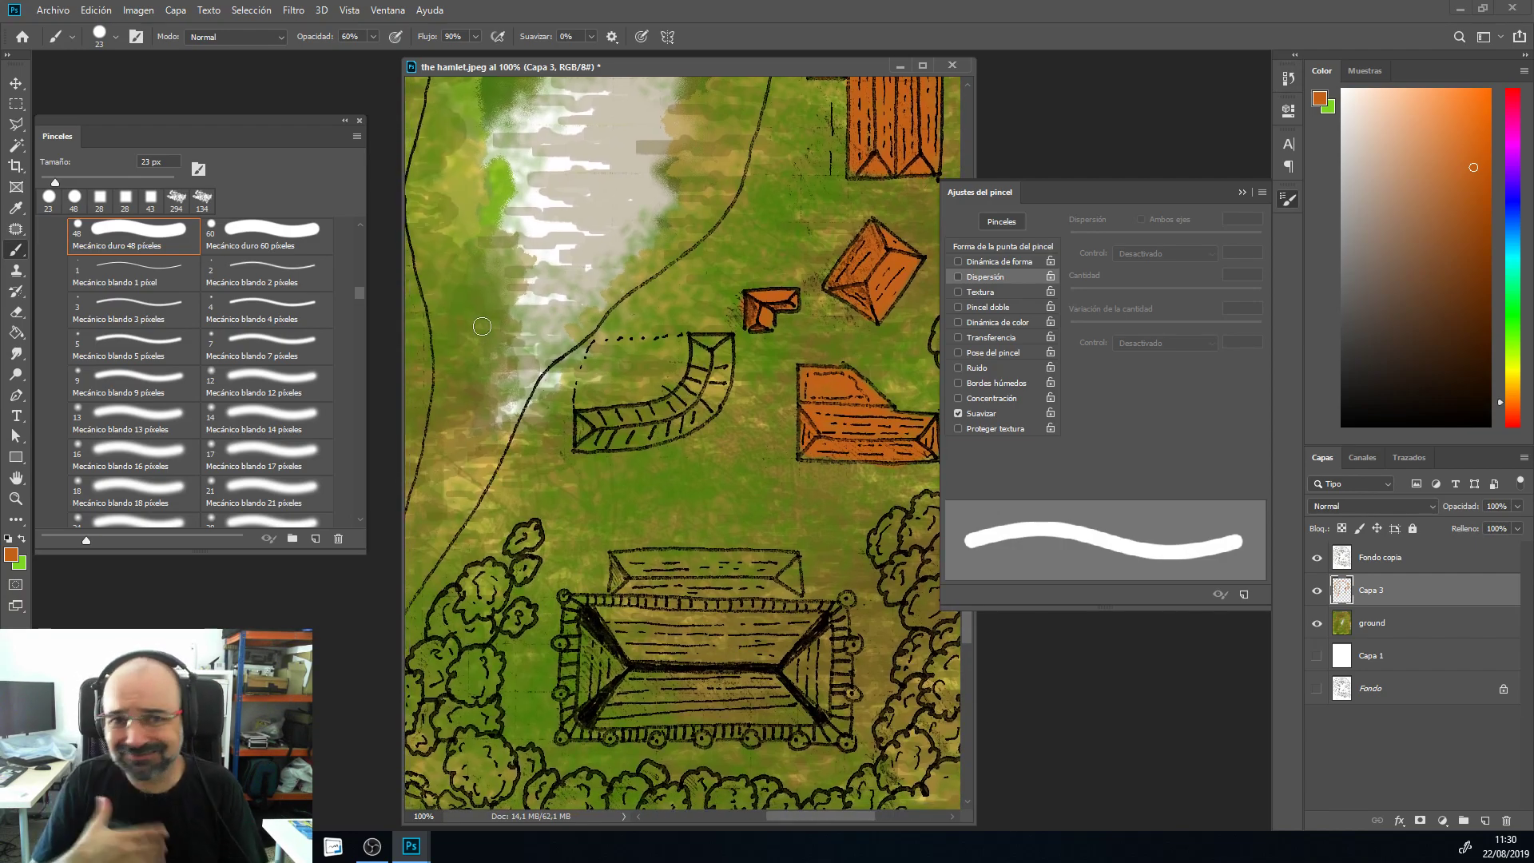
pyautogui.moveTo(724, 345)
pyautogui.mouseDown()
pyautogui.moveTo(717, 370)
pyautogui.moveTo(710, 351)
pyautogui.moveTo(694, 377)
pyautogui.mouseUp()
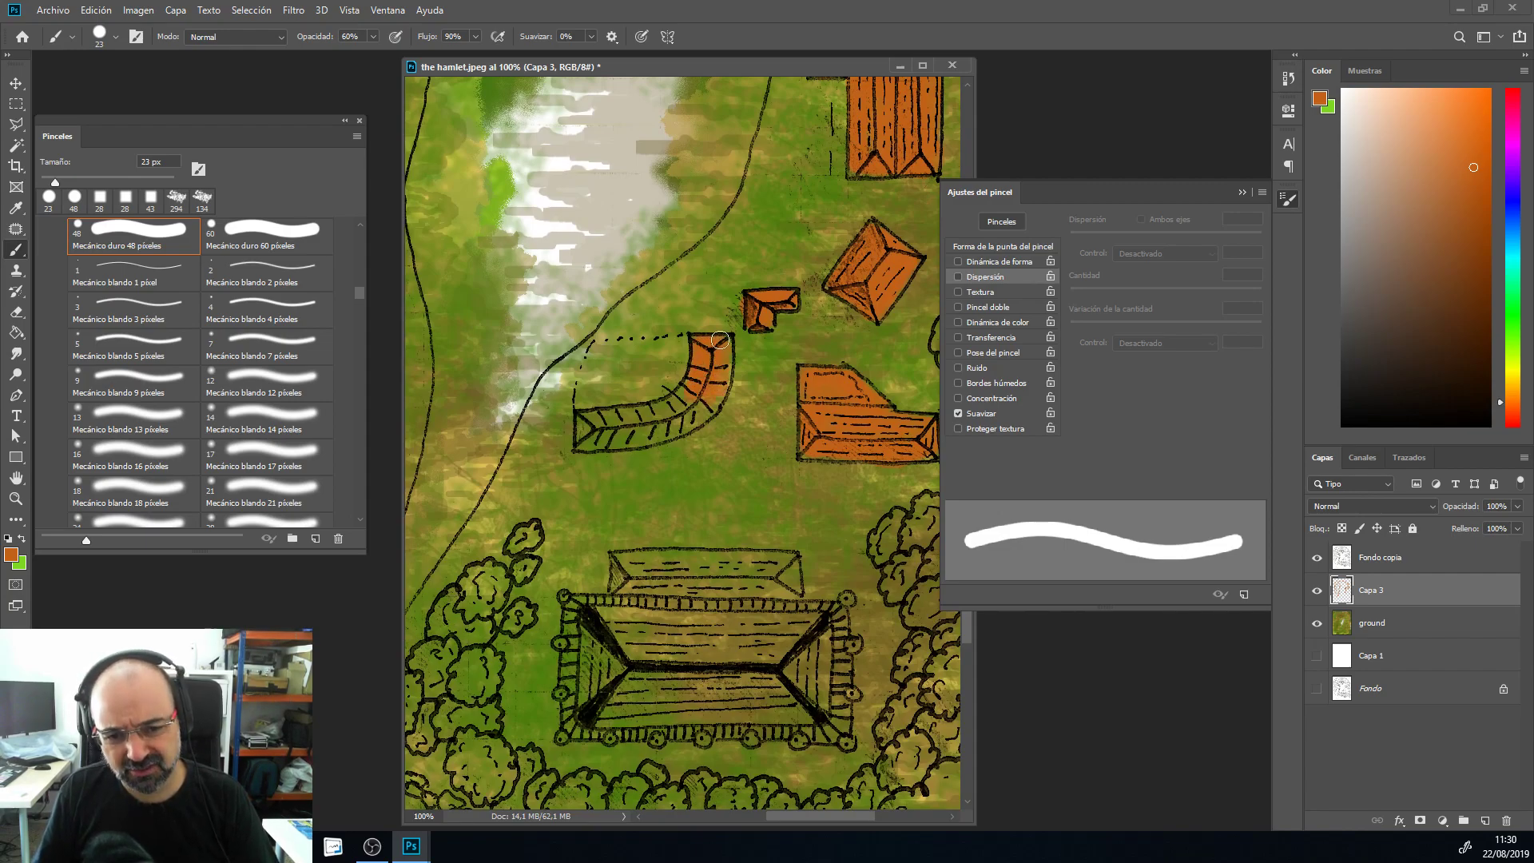
pyautogui.moveTo(584, 424); pyautogui.dragTo(614, 421)
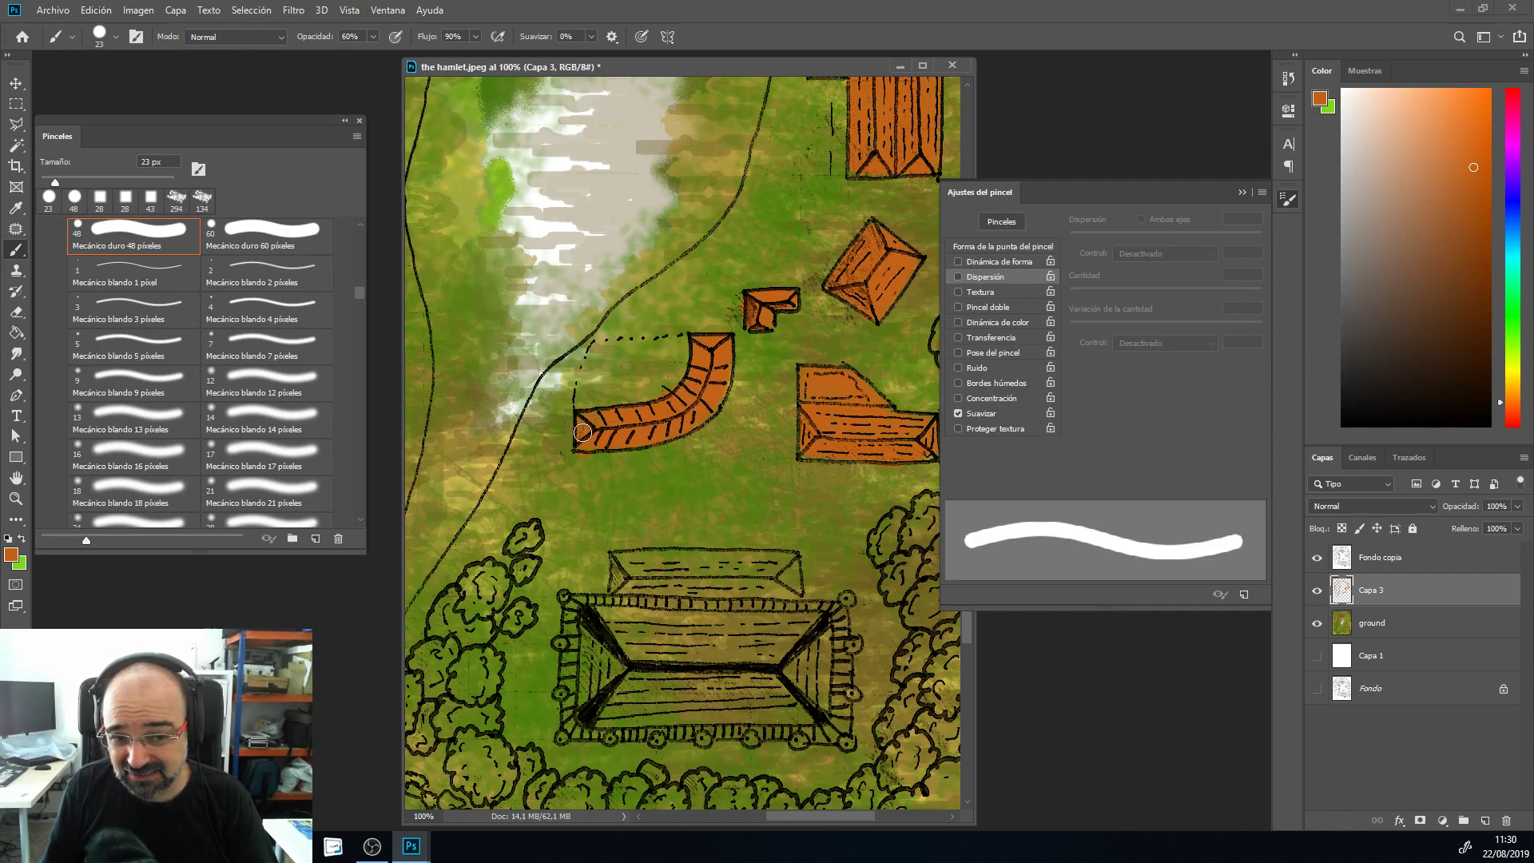
# Step: Paint the double-roofed building and the notched building near the southeast wall orange
pyautogui.moveTo(714, 307); pyautogui.dragTo(438, 303)
pyautogui.moveTo(688, 415); pyautogui.dragTo(603, 343)
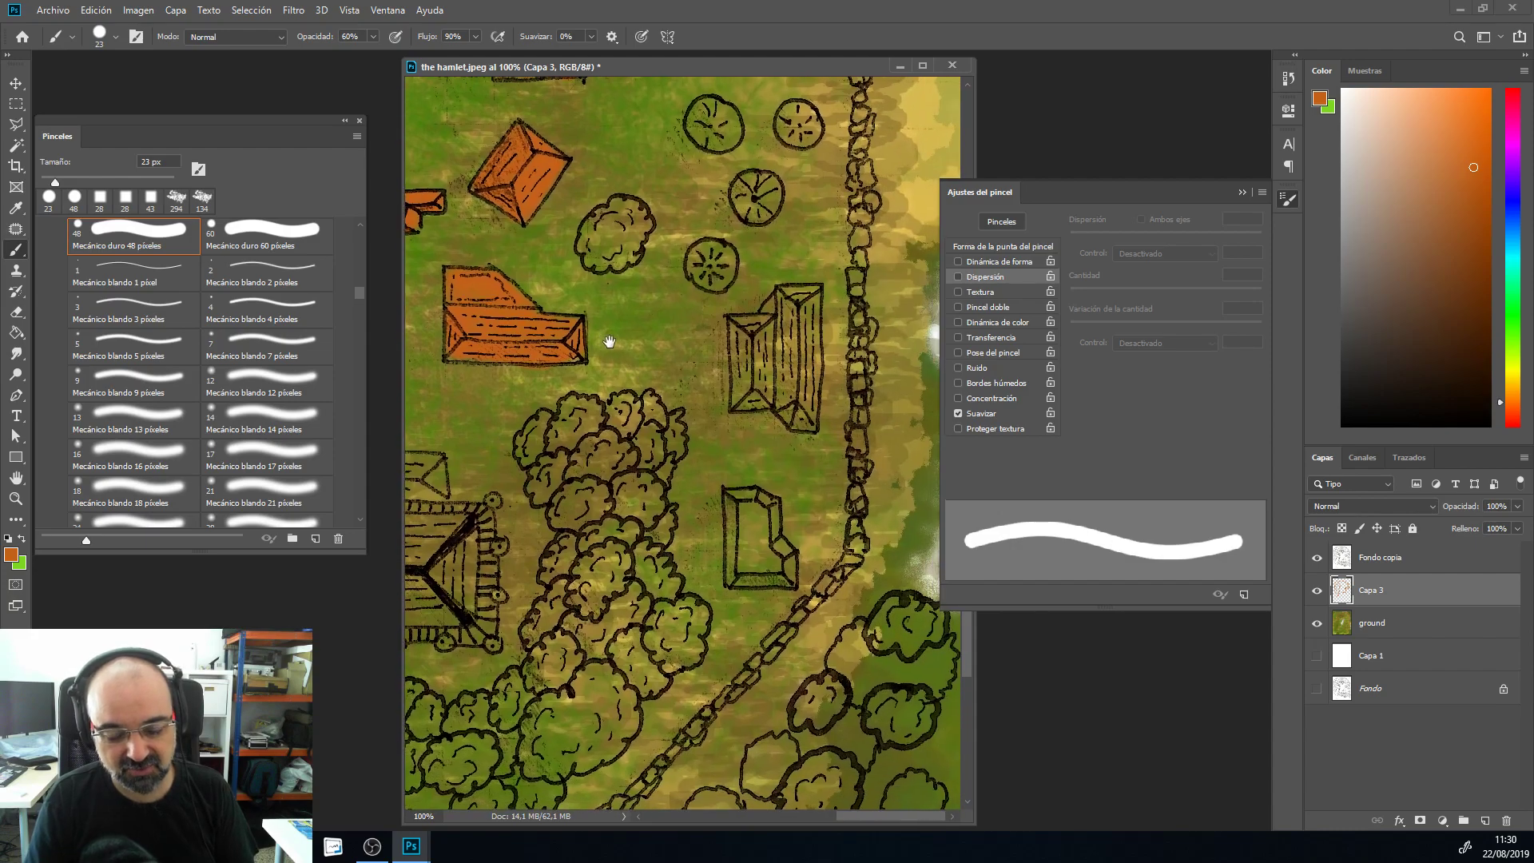
pyautogui.moveTo(791, 305); pyautogui.dragTo(787, 344)
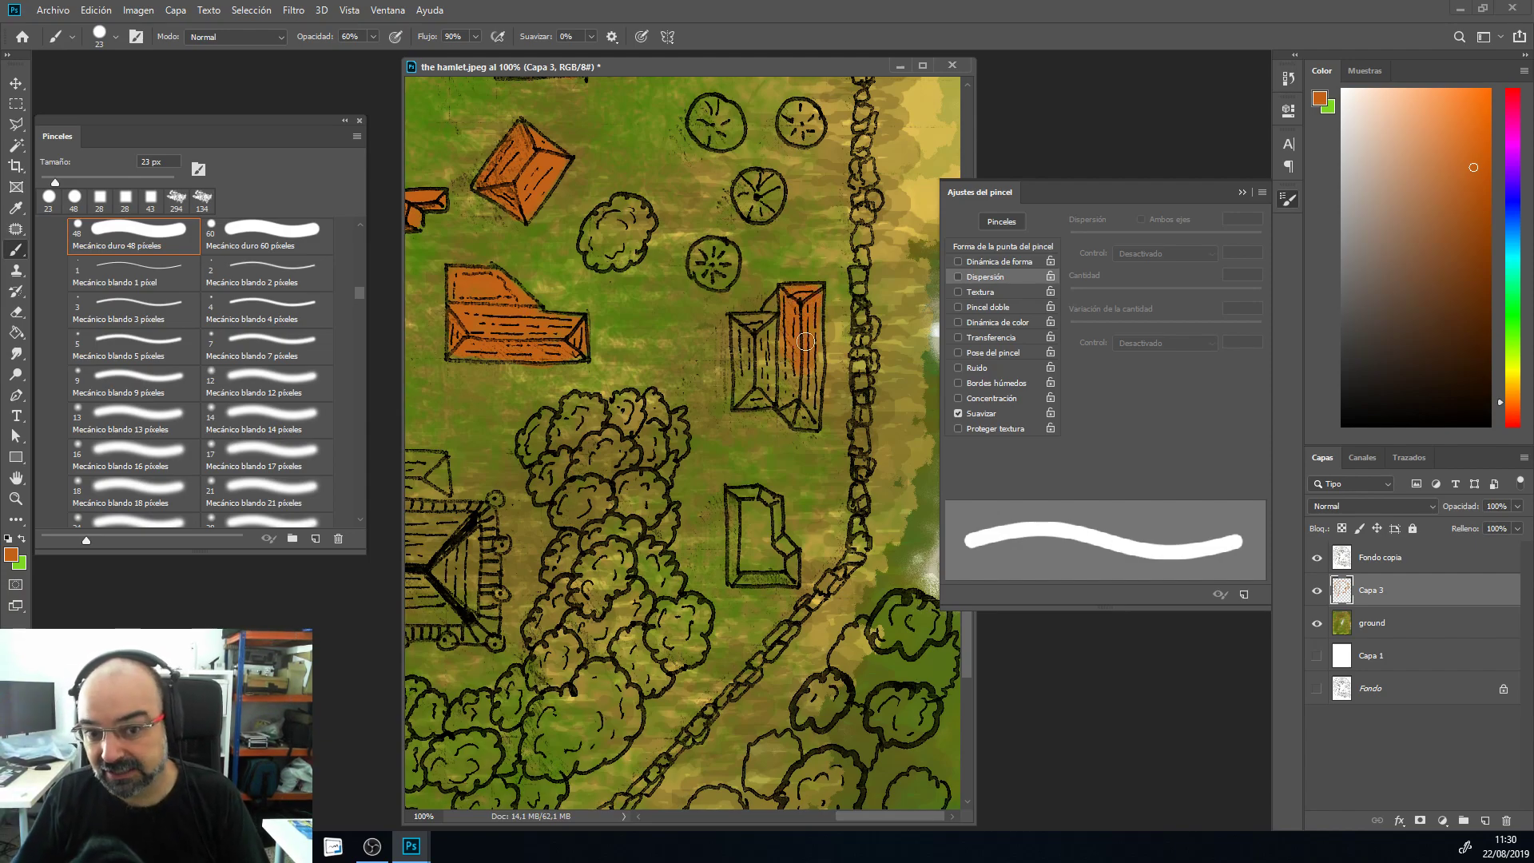
pyautogui.moveTo(805, 375)
pyautogui.mouseDown()
pyautogui.moveTo(816, 328)
pyautogui.moveTo(807, 423)
pyautogui.moveTo(789, 384)
pyautogui.mouseUp()
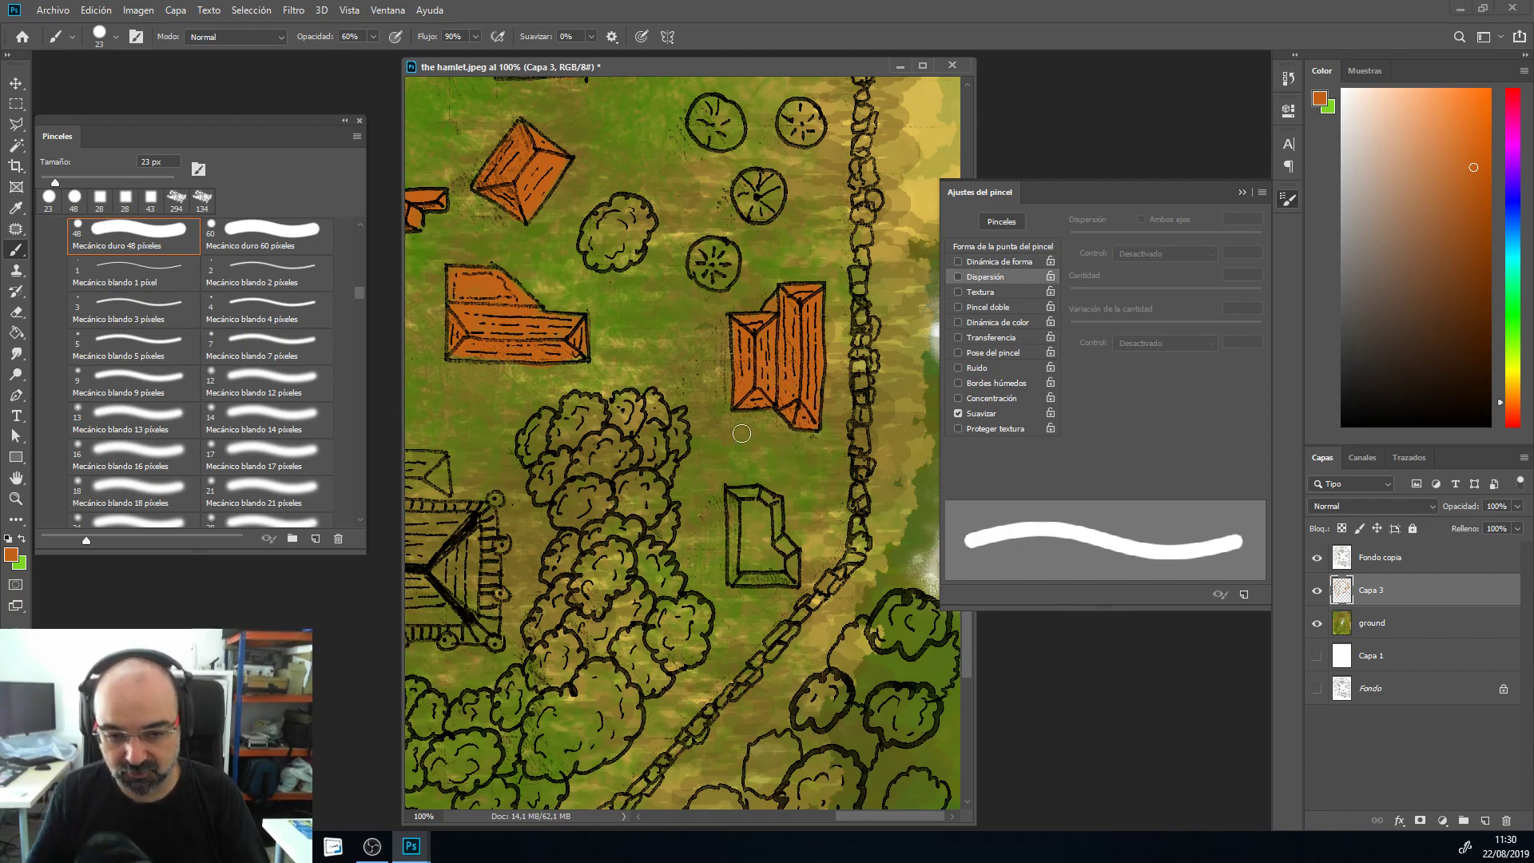
pyautogui.moveTo(767, 527); pyautogui.dragTo(772, 525)
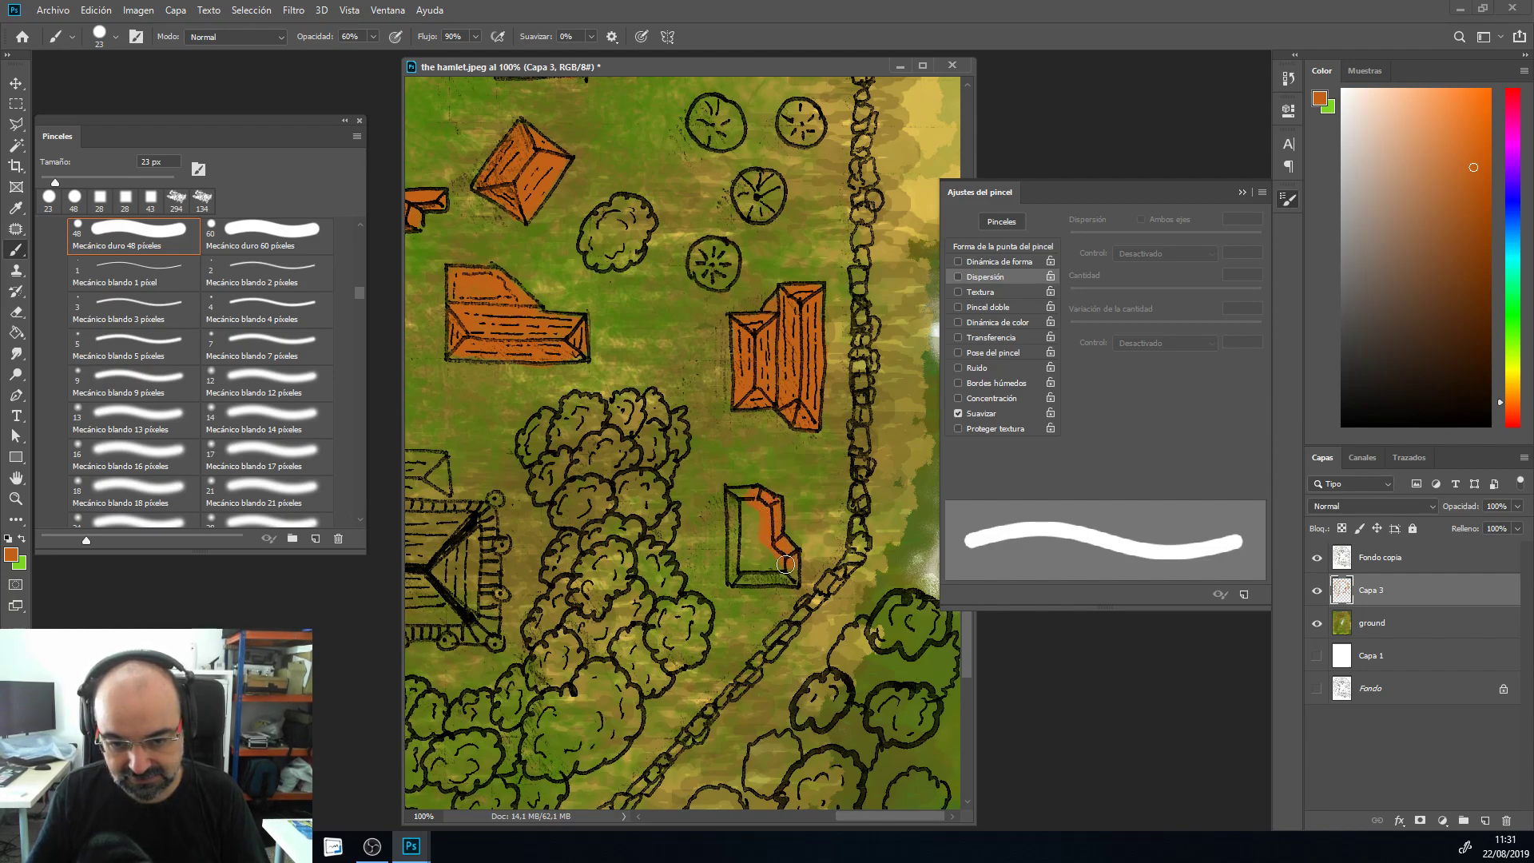
pyautogui.moveTo(755, 510)
pyautogui.mouseDown()
pyautogui.moveTo(733, 497)
pyautogui.moveTo(754, 547)
pyautogui.moveTo(734, 563)
pyautogui.moveTo(761, 576)
pyautogui.mouseUp()
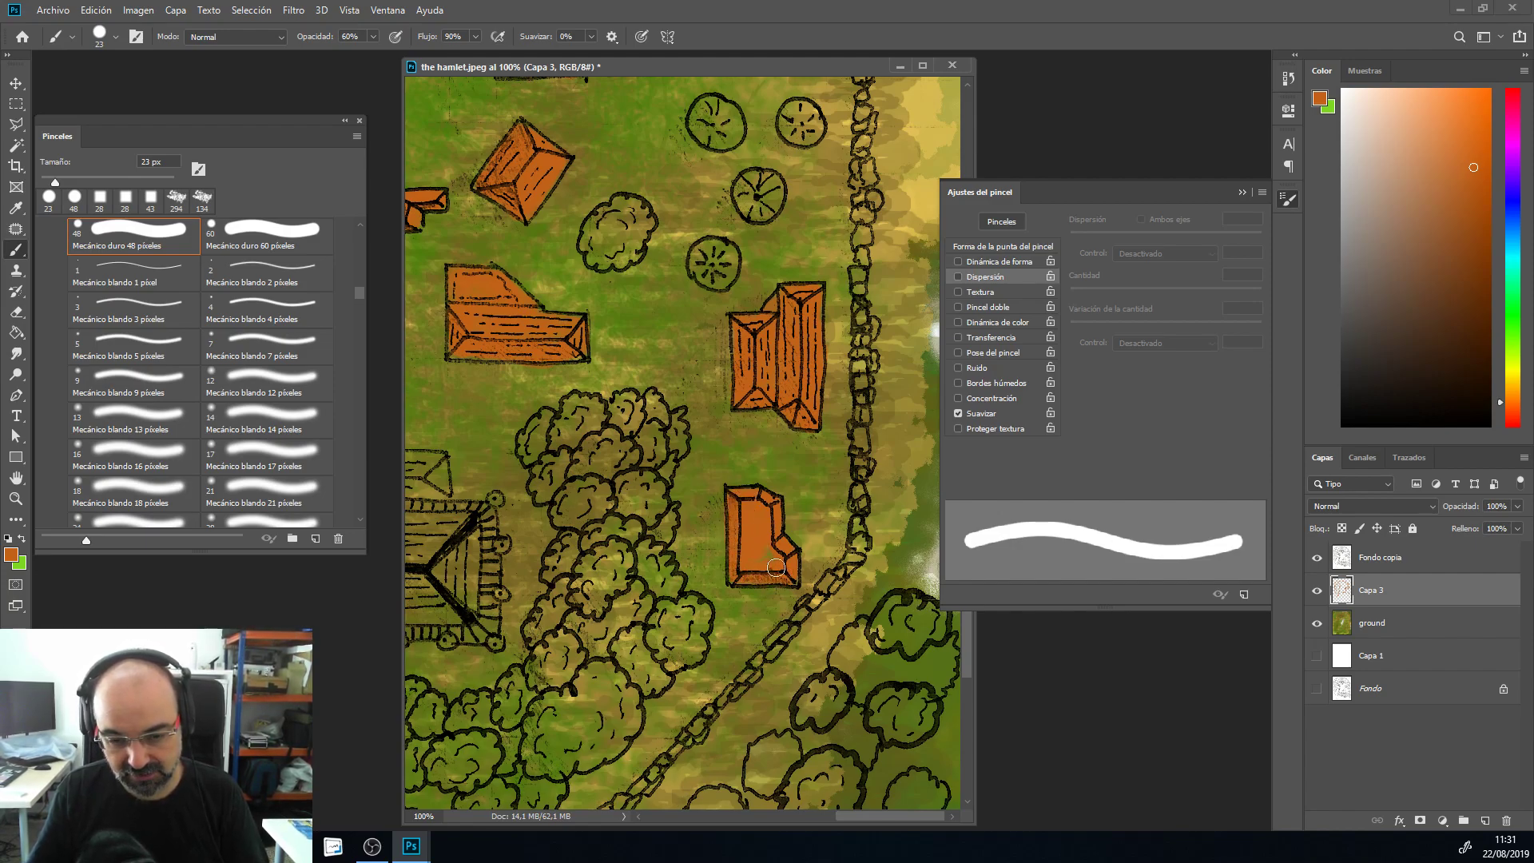
# Step: Paint the narrow building adjoining the north side of the large southern hall orange
pyautogui.moveTo(517, 561)
pyautogui.mouseDown()
pyautogui.moveTo(679, 541)
pyautogui.moveTo(772, 477)
pyautogui.mouseUp()
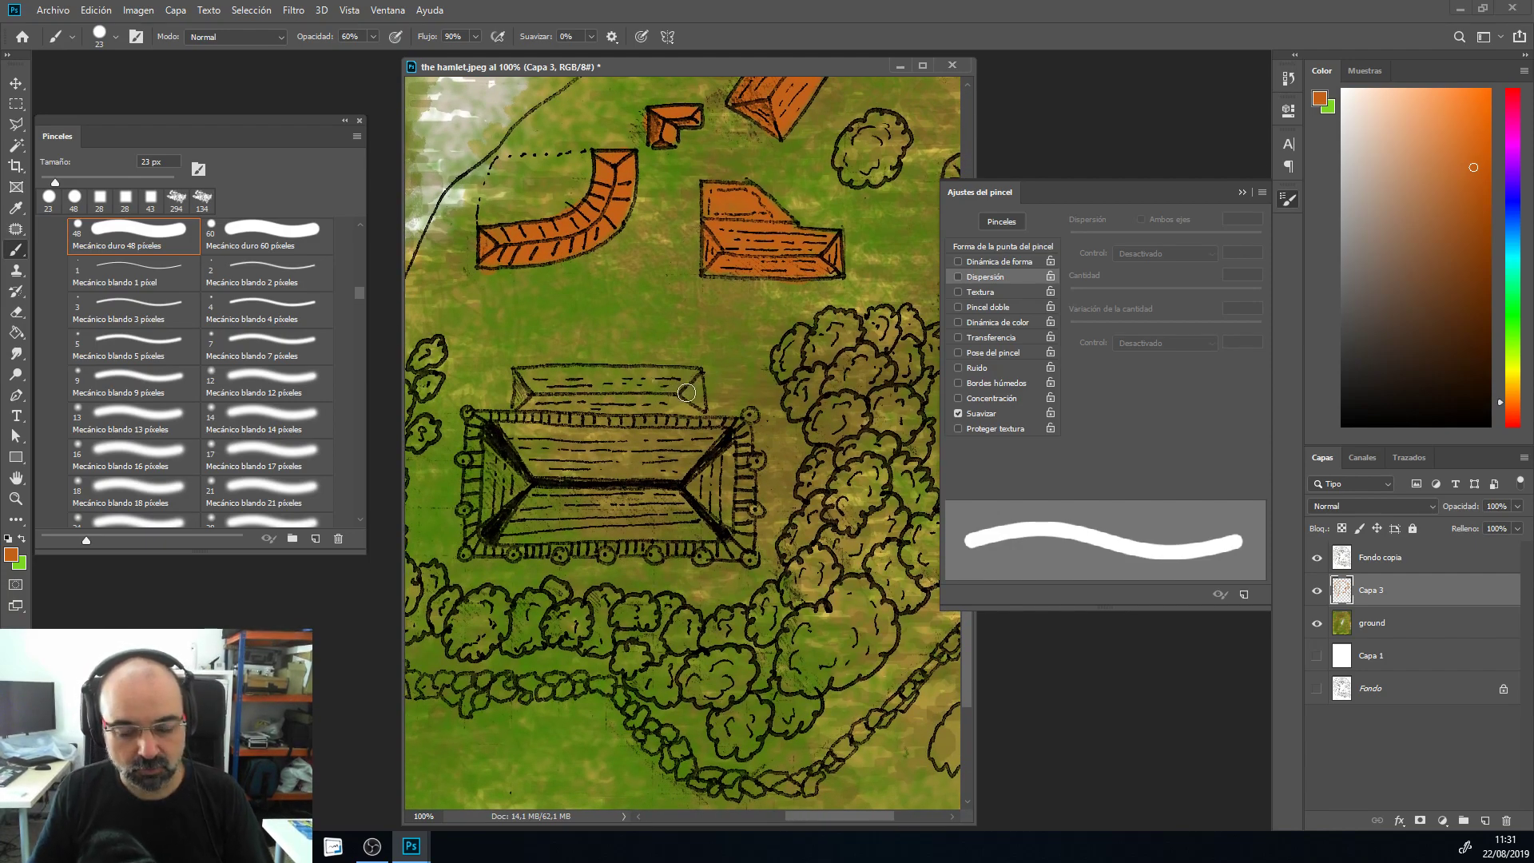
pyautogui.moveTo(682, 408); pyautogui.dragTo(693, 395)
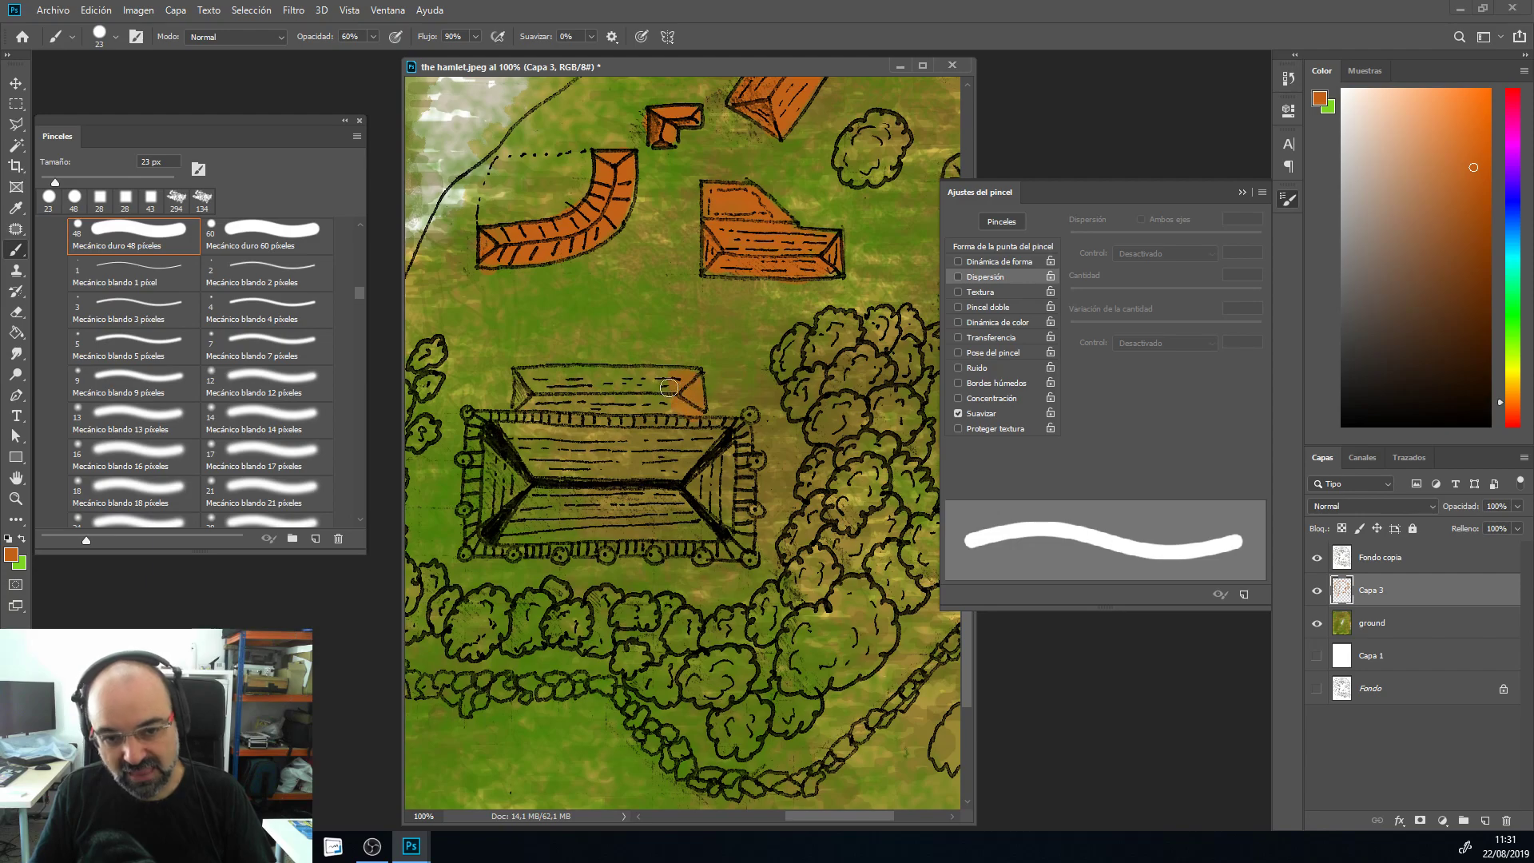
pyautogui.moveTo(532, 383); pyautogui.dragTo(552, 378)
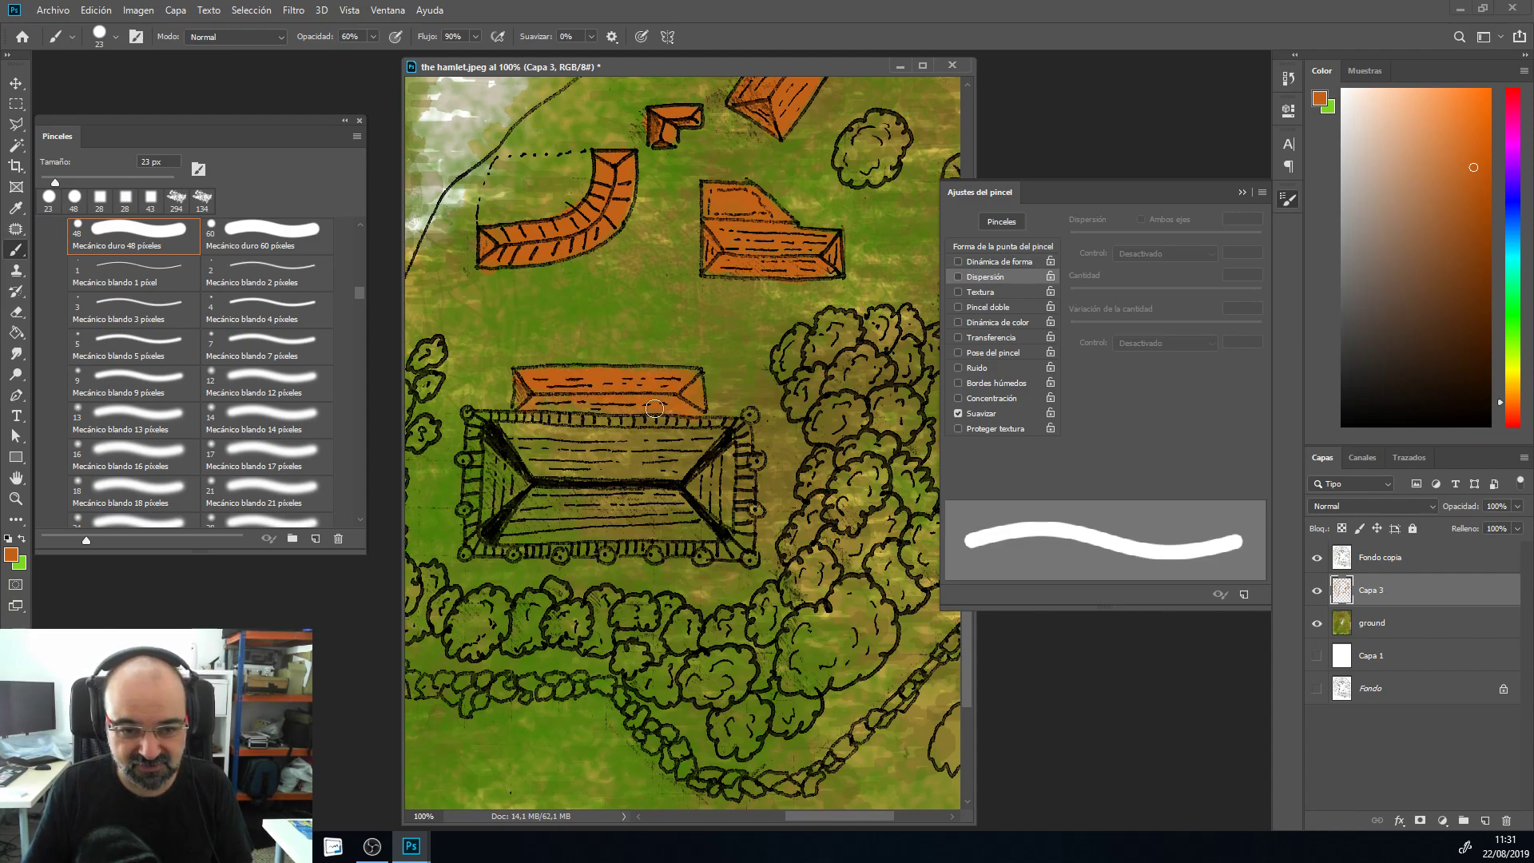
# Step: Paint the whole roof and turreted border of the large southern hall orange
pyautogui.moveTo(534, 399)
pyautogui.mouseDown()
pyautogui.moveTo(728, 433)
pyautogui.moveTo(710, 429)
pyautogui.moveTo(735, 438)
pyautogui.moveTo(733, 480)
pyautogui.mouseUp()
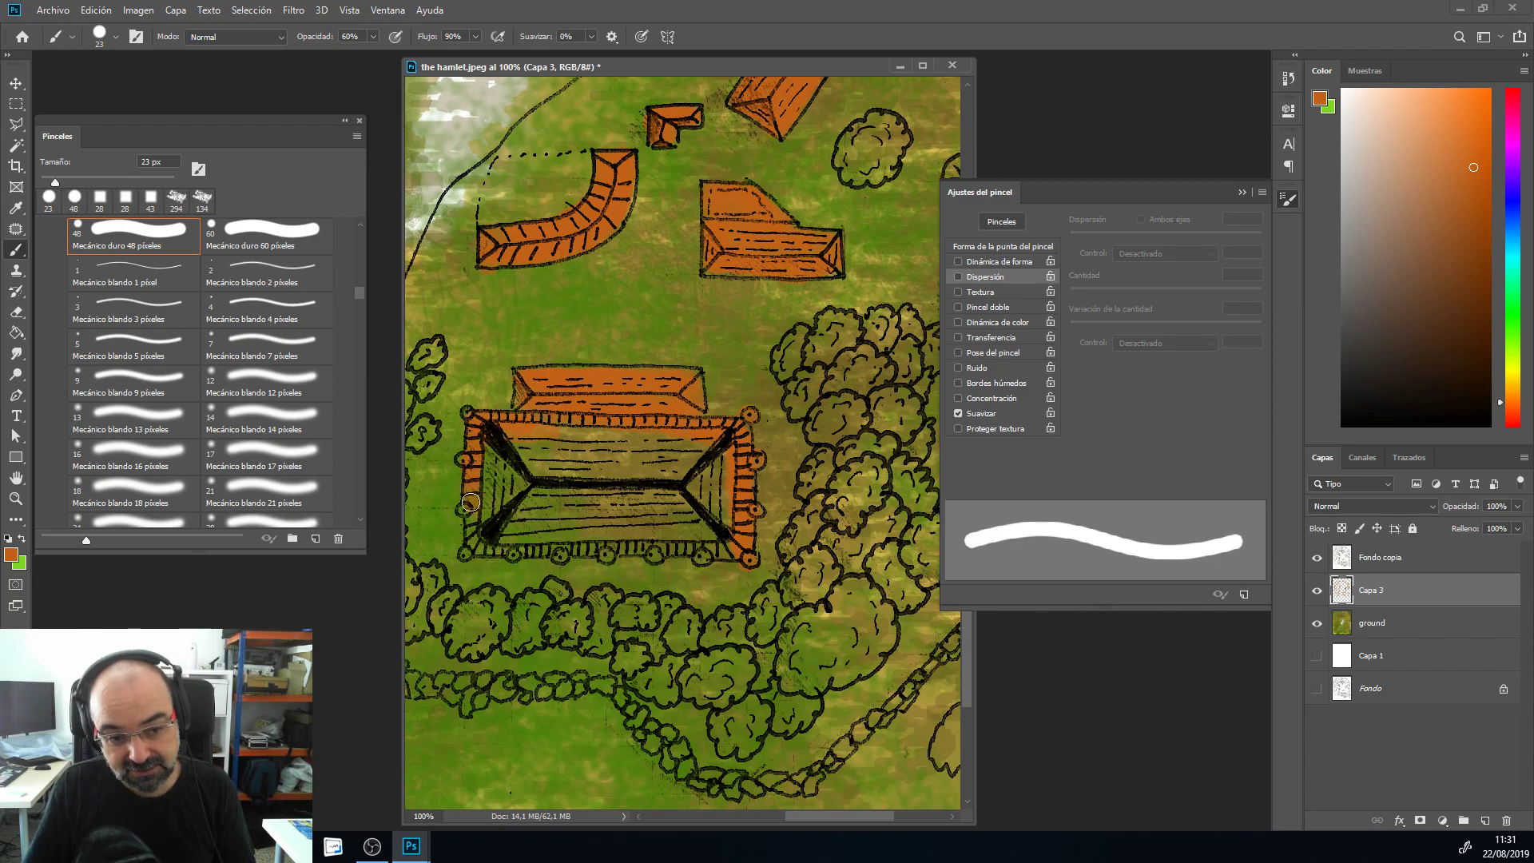
pyautogui.moveTo(470, 515)
pyautogui.mouseDown()
pyautogui.moveTo(529, 529)
pyautogui.moveTo(486, 538)
pyautogui.moveTo(571, 545)
pyautogui.moveTo(522, 541)
pyautogui.moveTo(601, 527)
pyautogui.moveTo(483, 506)
pyautogui.mouseUp()
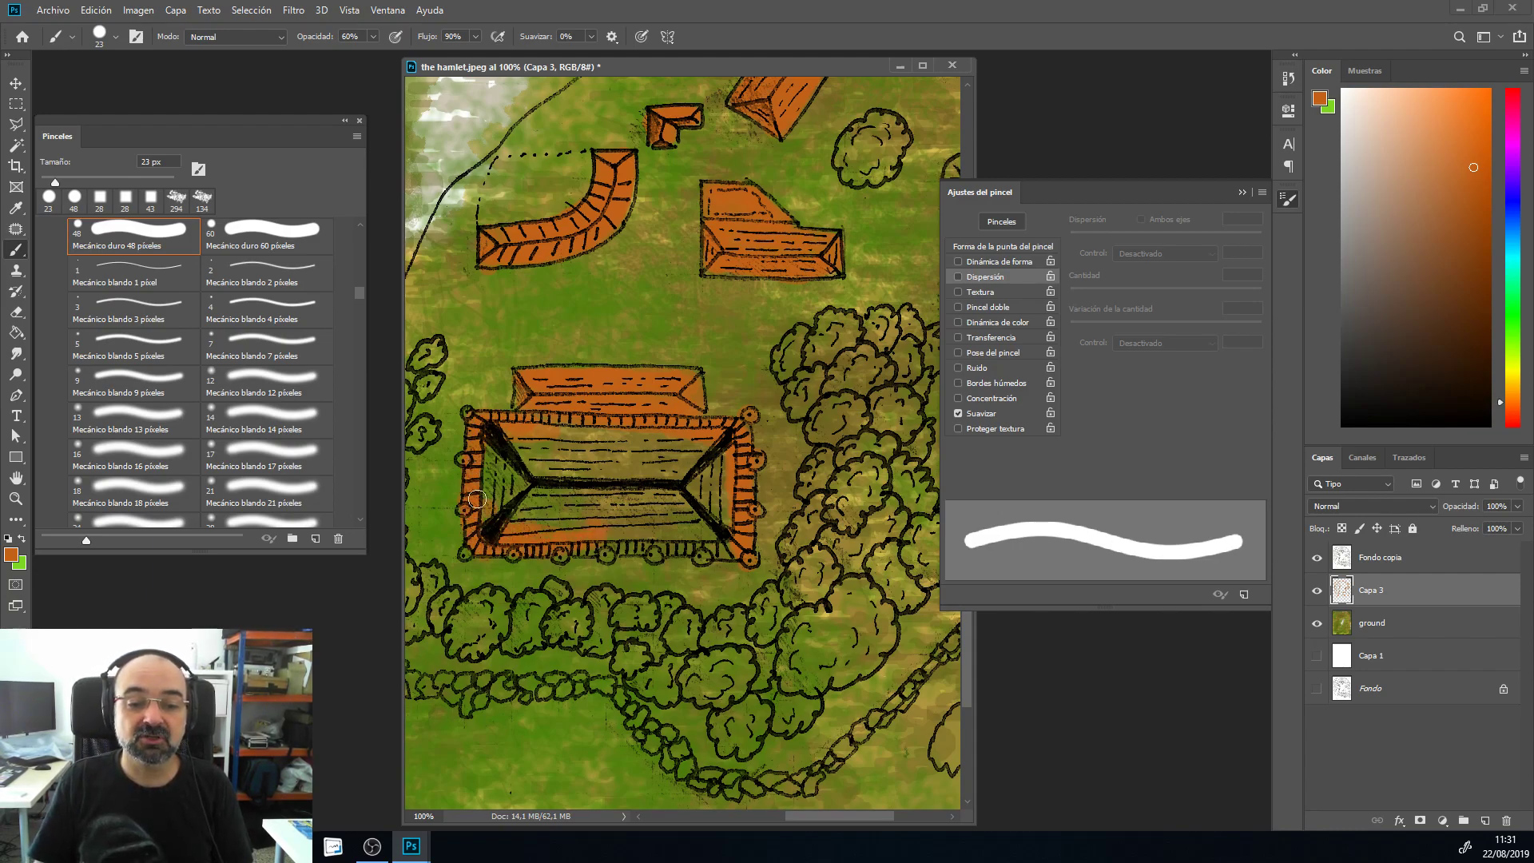
pyautogui.moveTo(591, 504)
pyautogui.mouseDown()
pyautogui.moveTo(493, 451)
pyautogui.moveTo(512, 512)
pyautogui.moveTo(485, 488)
pyautogui.moveTo(485, 503)
pyautogui.moveTo(551, 538)
pyautogui.moveTo(483, 533)
pyautogui.moveTo(585, 533)
pyautogui.mouseUp()
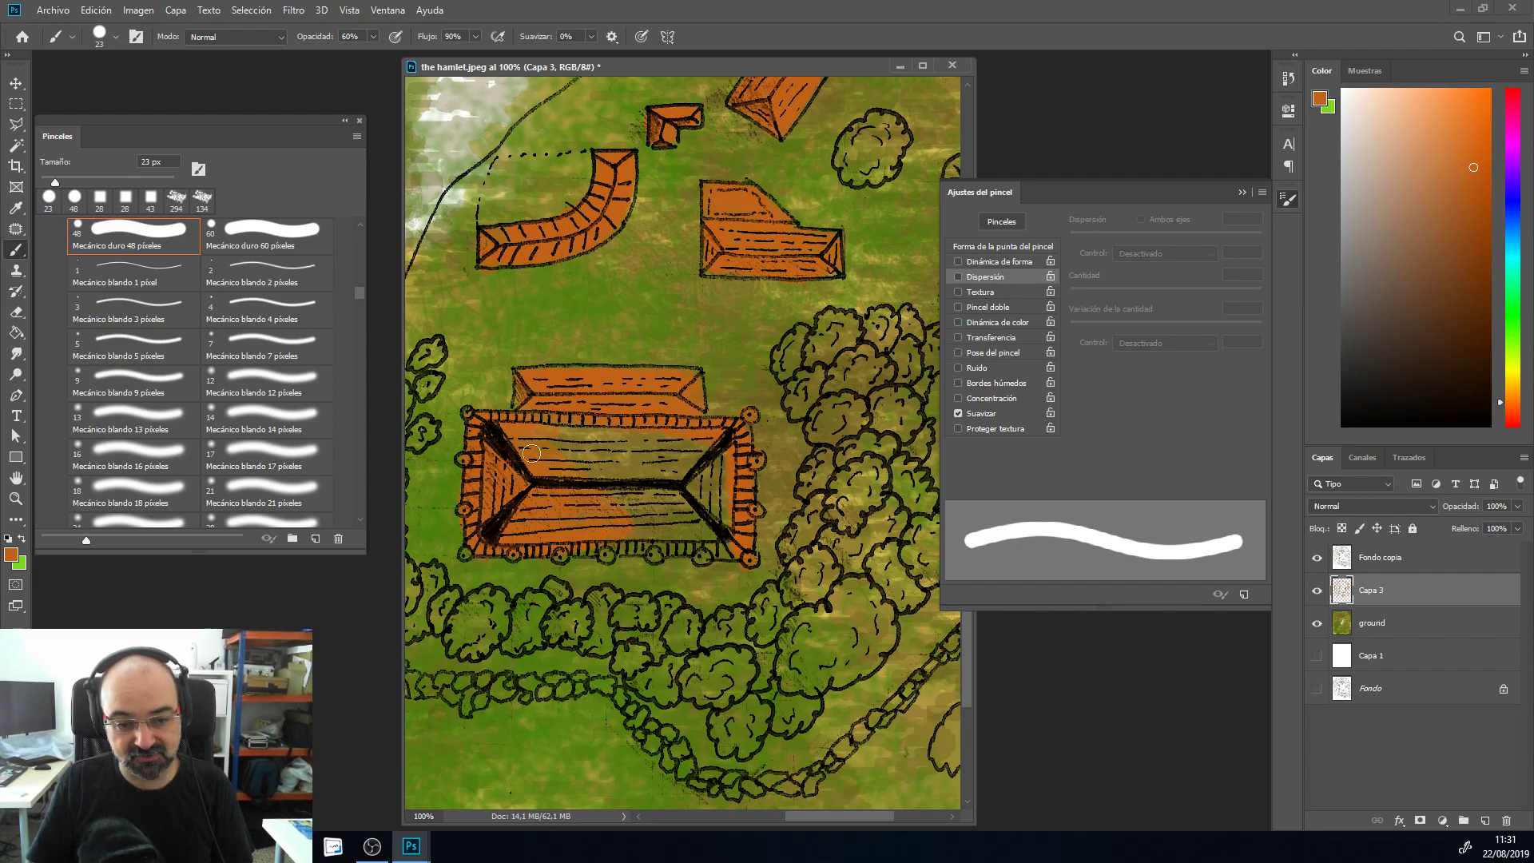
pyautogui.moveTo(593, 477)
pyautogui.mouseDown()
pyautogui.moveTo(562, 432)
pyautogui.moveTo(601, 462)
pyautogui.moveTo(573, 444)
pyautogui.moveTo(676, 443)
pyautogui.moveTo(721, 458)
pyautogui.moveTo(731, 488)
pyautogui.mouseUp()
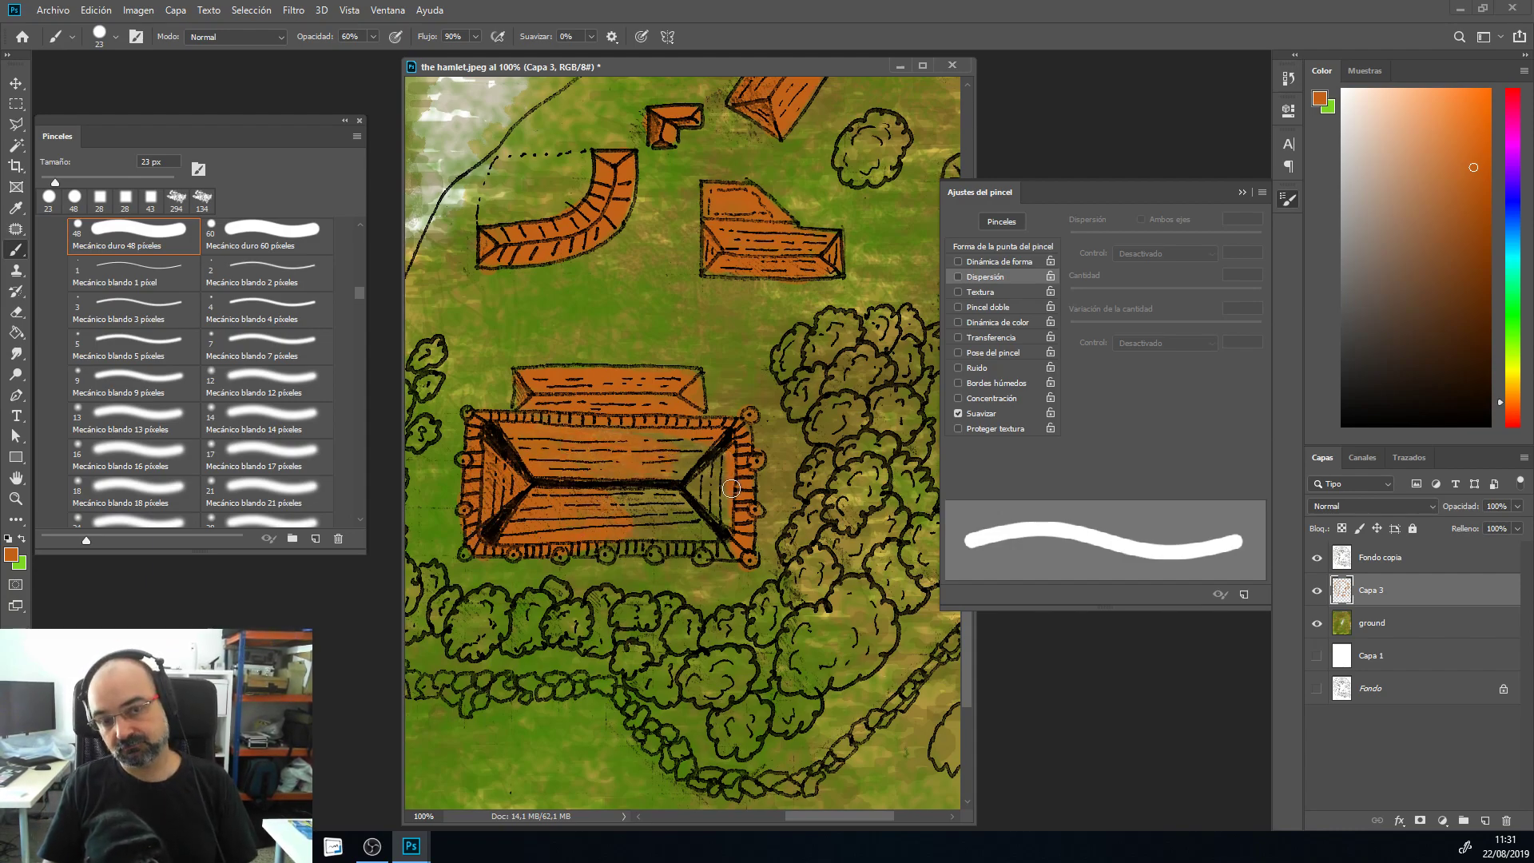
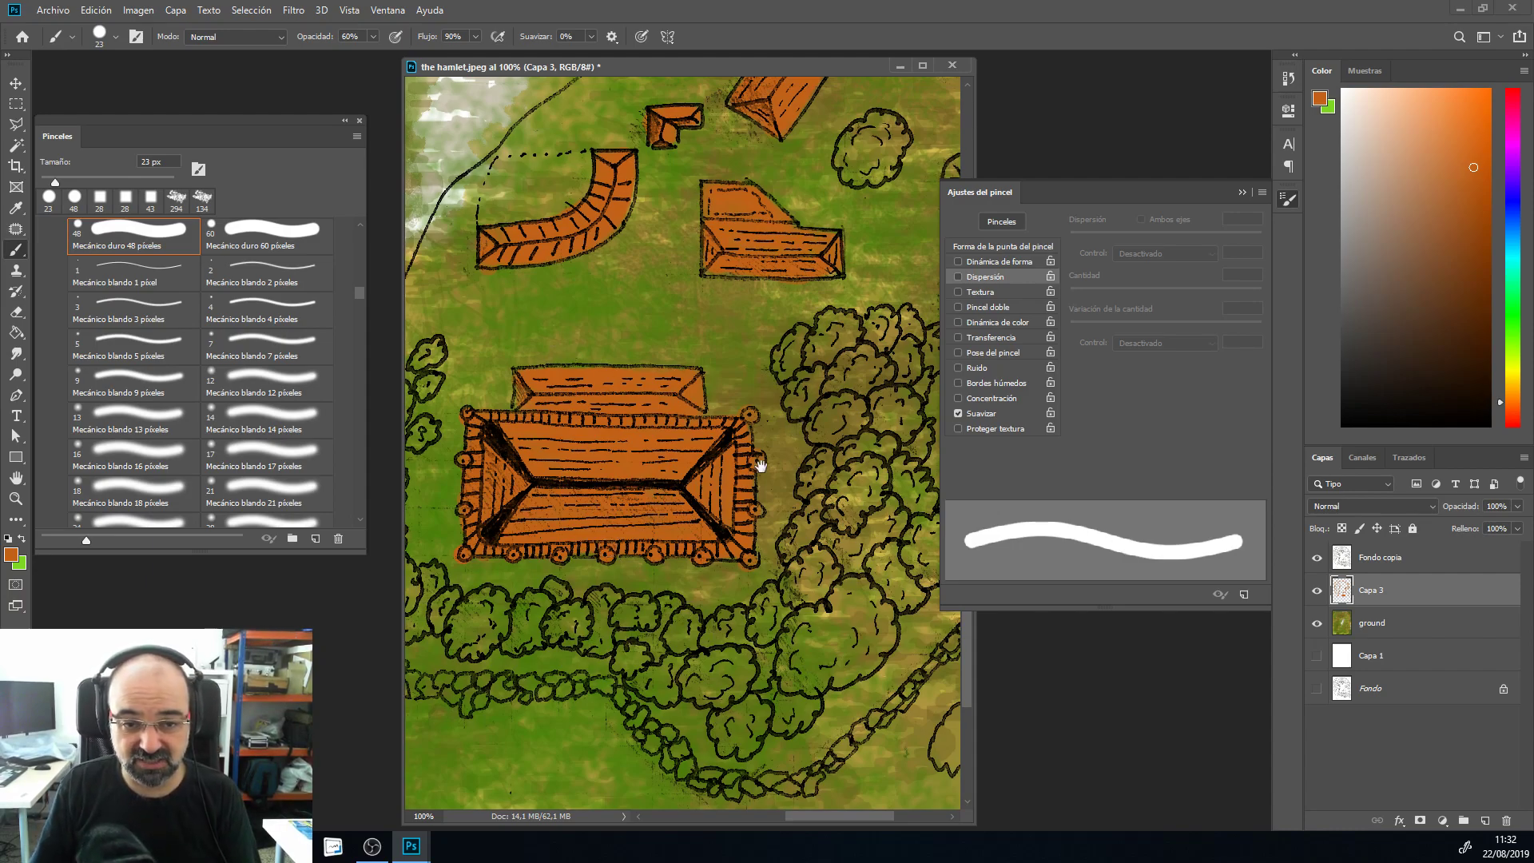
pyautogui.scroll(3, 776, 453)
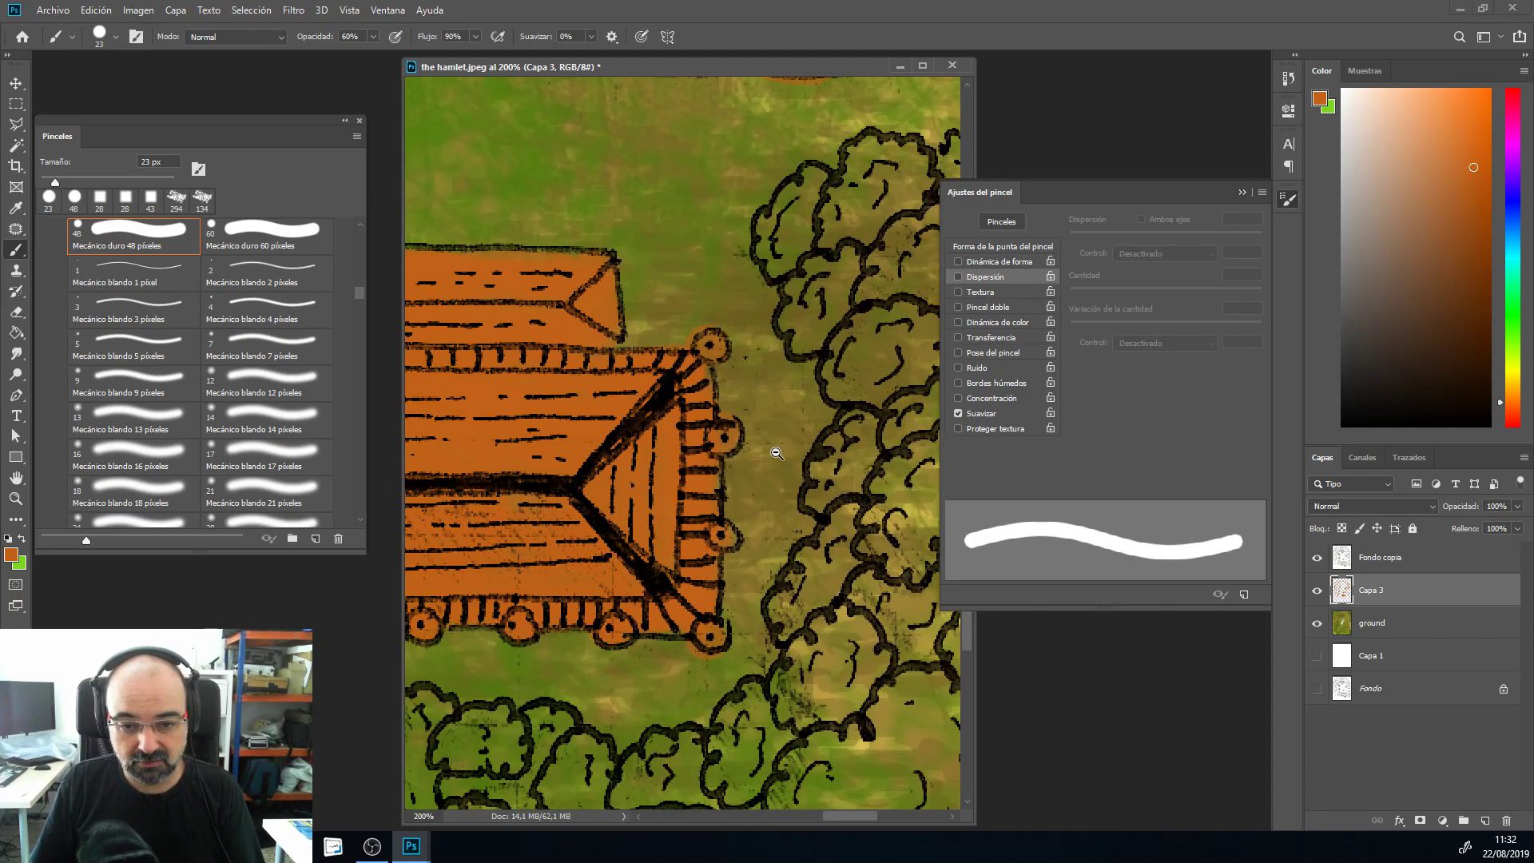
pyautogui.scroll(-4, 776, 452)
pyautogui.scroll(-1, 749, 410)
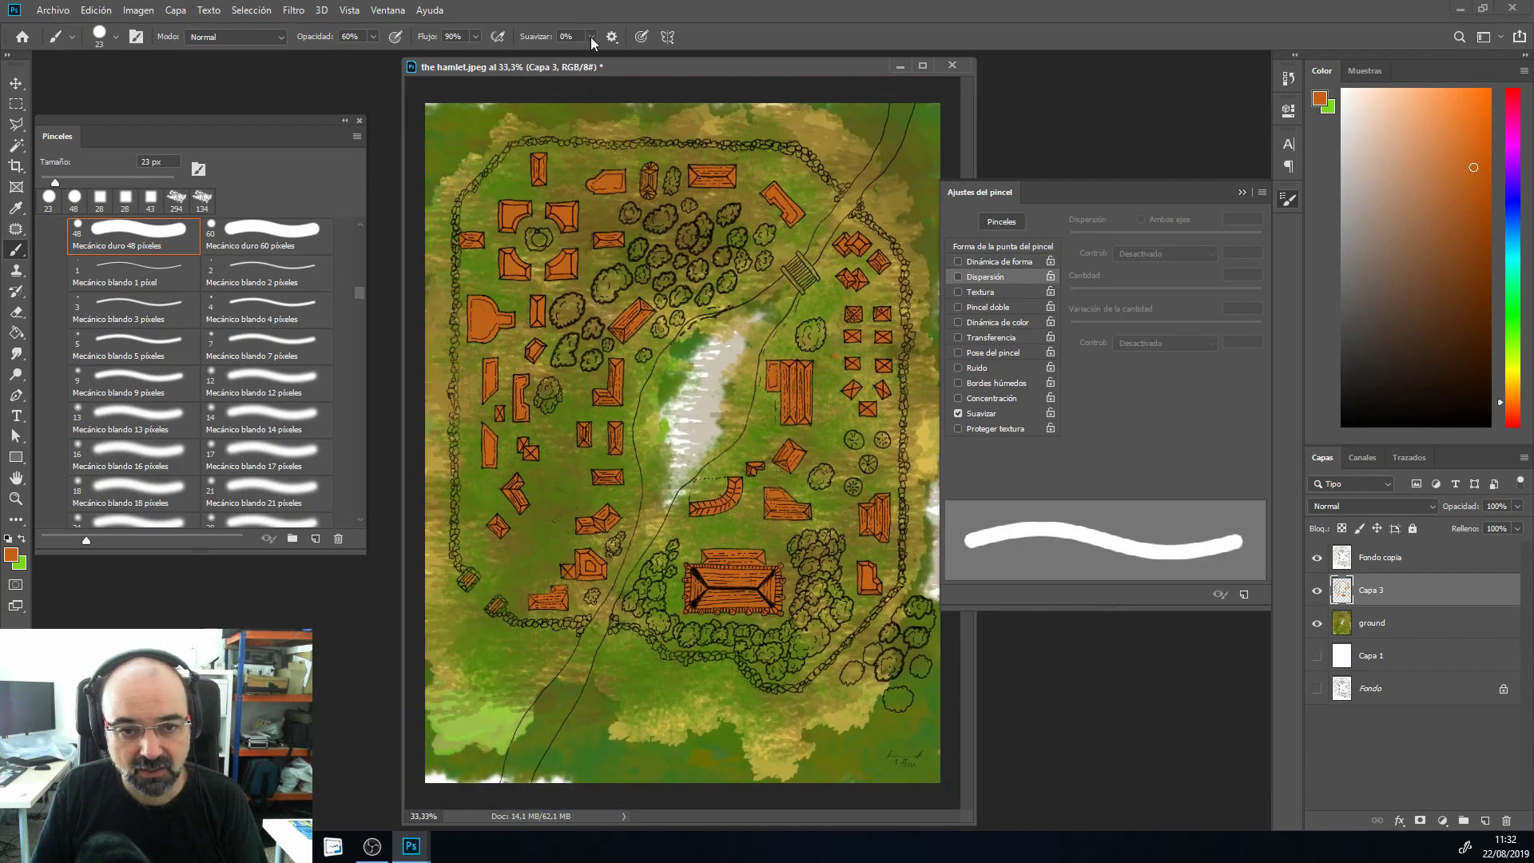
pyautogui.moveTo(28, 53); pyautogui.dragTo(35, 73)
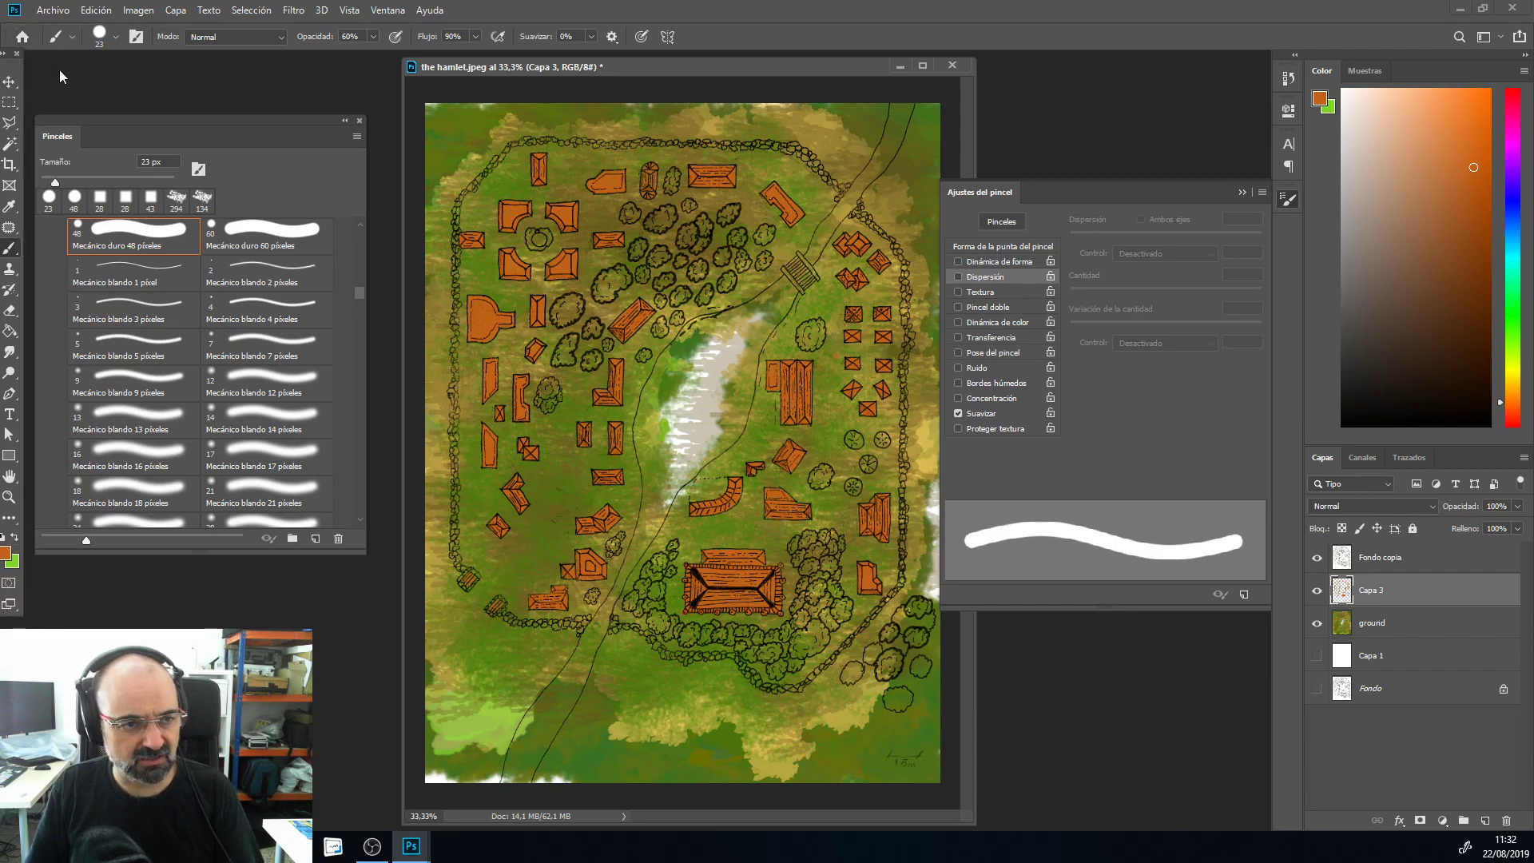
pyautogui.click(8, 53)
pyautogui.moveTo(14, 59)
pyautogui.mouseDown()
pyautogui.moveTo(40, 79)
pyautogui.moveTo(15, 64)
pyautogui.mouseUp()
pyautogui.click(9, 58)
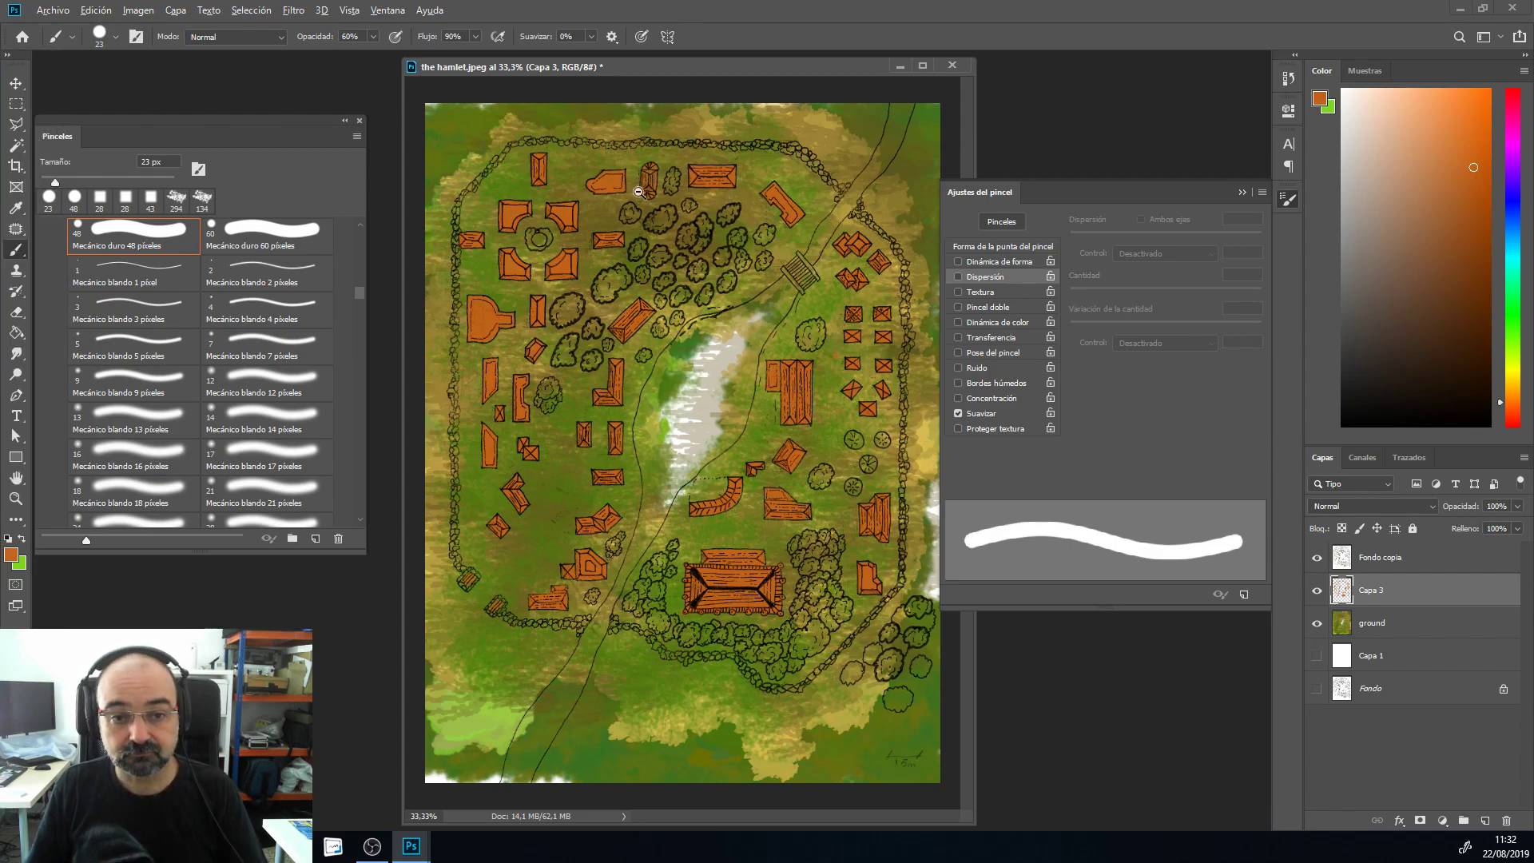
pyautogui.hotkey('ctrl', '-')
# Step: Choose a dark brown and paint the four small round roofs near the southeast wall with it
pyautogui.scroll(8, 654, 343)
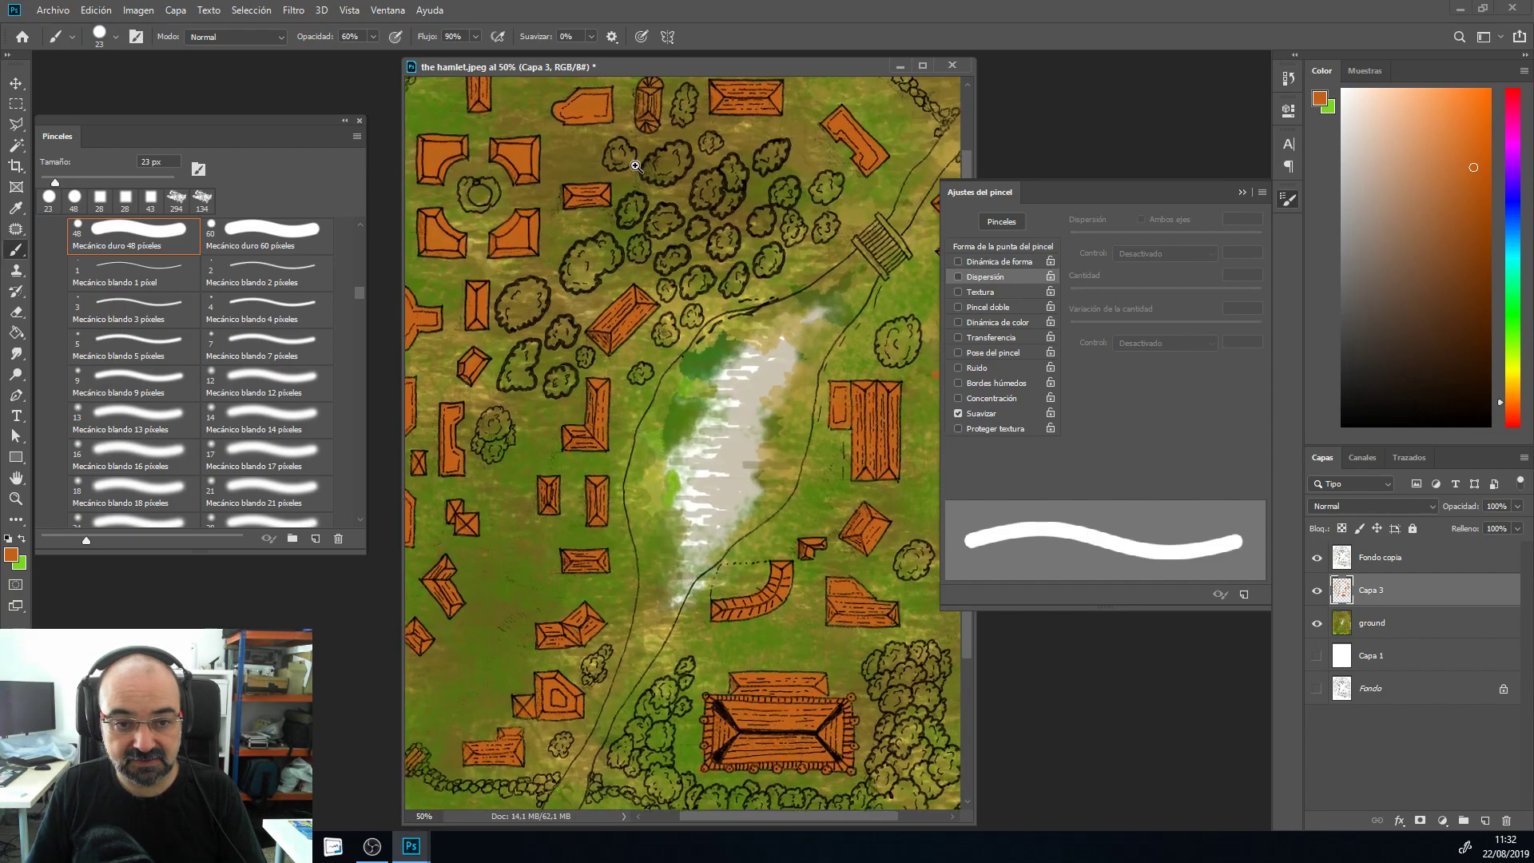
pyautogui.scroll(3, 665, 226)
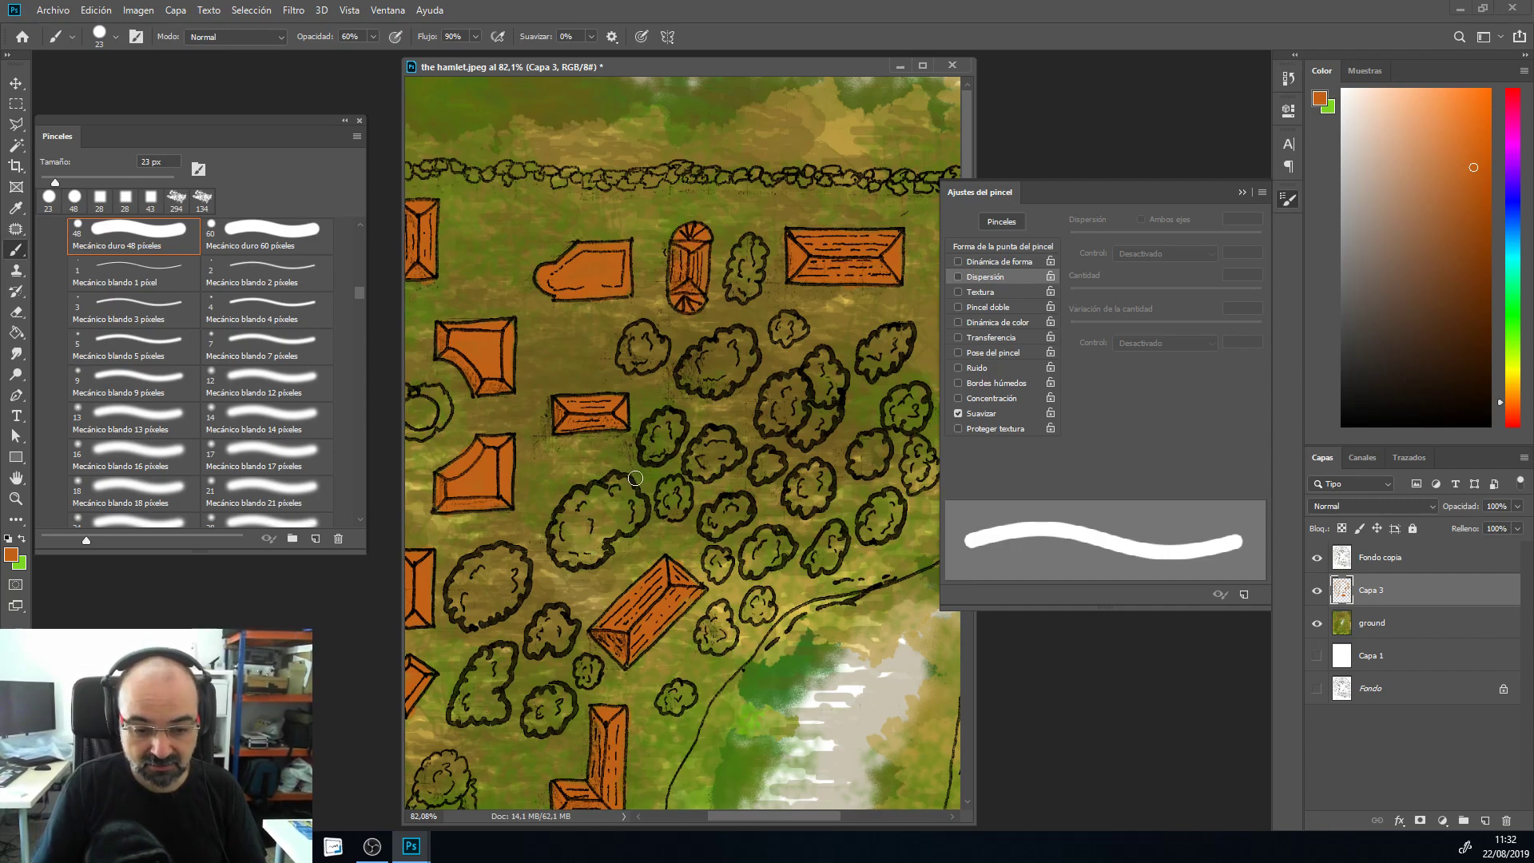
pyautogui.moveTo(618, 528); pyautogui.dragTo(608, 383)
pyautogui.moveTo(1469, 269); pyautogui.dragTo(1464, 273)
pyautogui.moveTo(741, 185)
pyautogui.mouseDown()
pyautogui.moveTo(753, 204)
pyautogui.moveTo(741, 180)
pyautogui.moveTo(735, 204)
pyautogui.moveTo(823, 190)
pyautogui.moveTo(808, 199)
pyautogui.mouseUp()
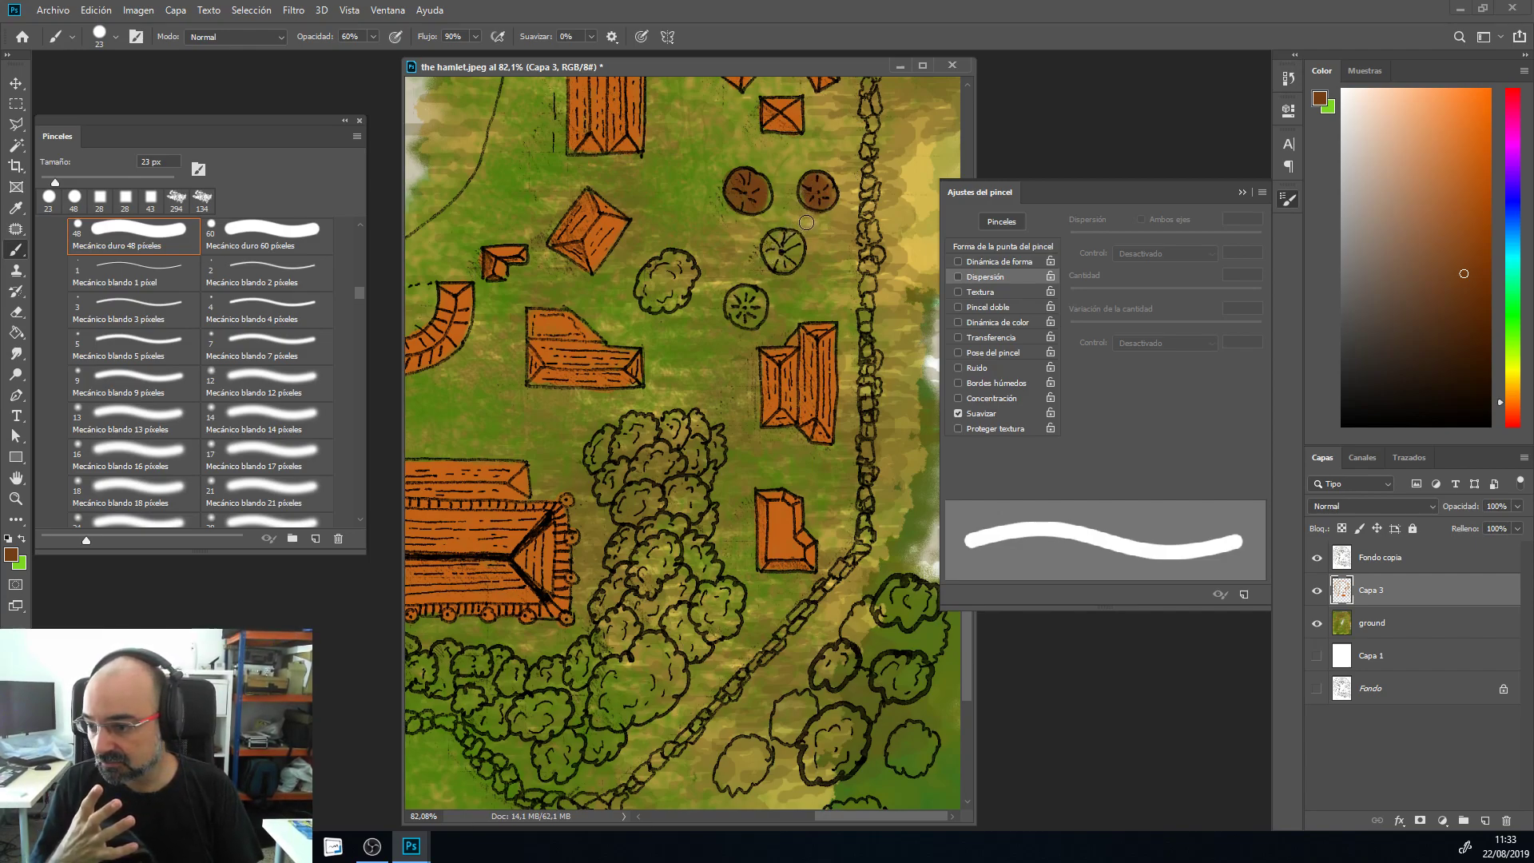
pyautogui.moveTo(789, 248)
pyautogui.mouseDown()
pyautogui.moveTo(787, 262)
pyautogui.moveTo(777, 249)
pyautogui.mouseUp()
pyautogui.moveTo(732, 305)
pyautogui.mouseDown()
pyautogui.moveTo(748, 297)
pyautogui.moveTo(750, 315)
pyautogui.moveTo(741, 295)
pyautogui.mouseUp()
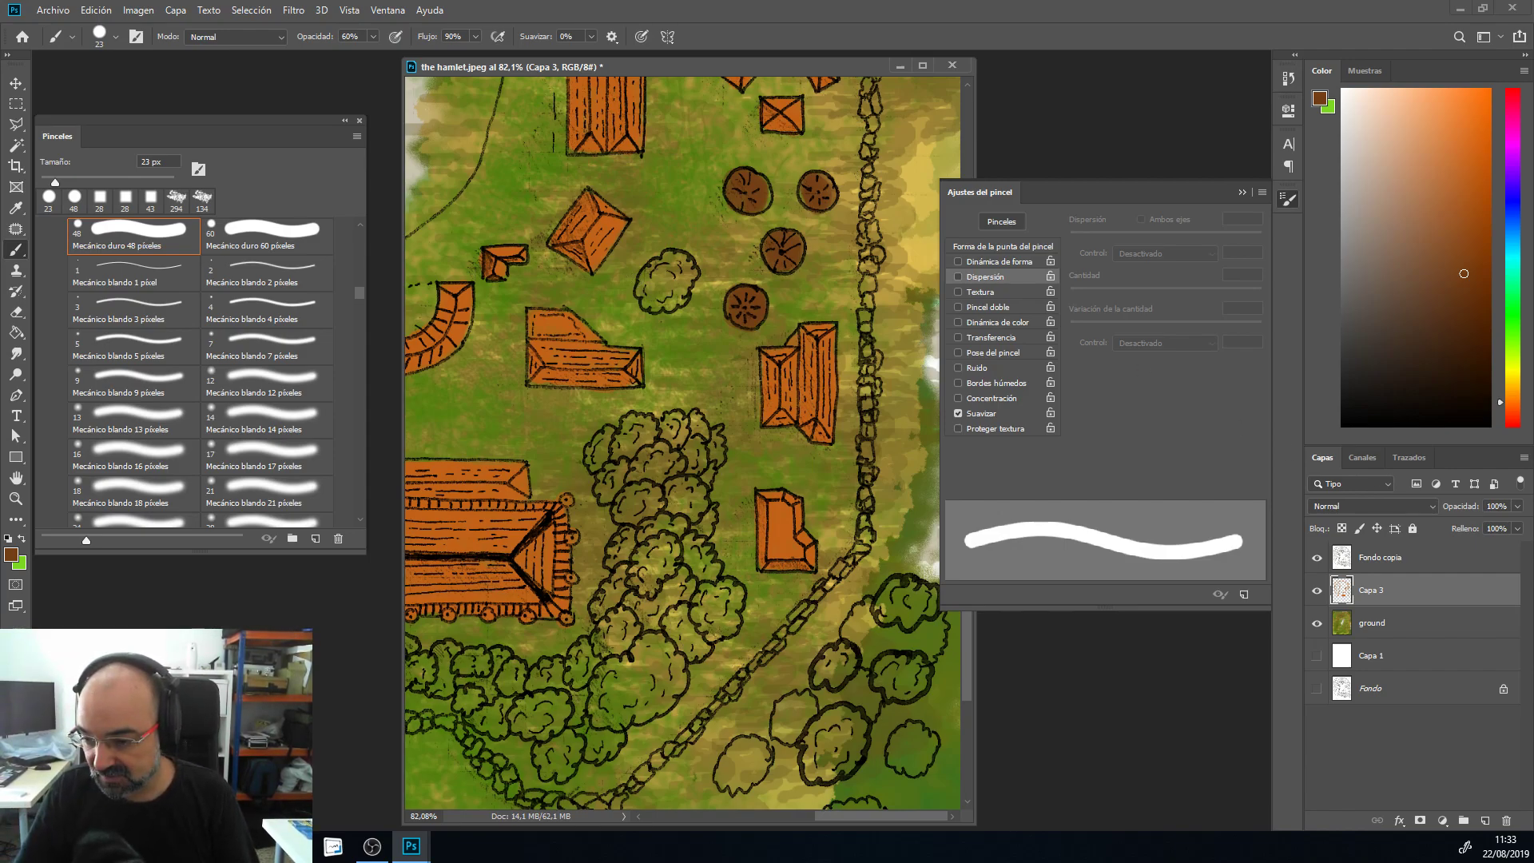
pyautogui.hotkey('alt', 'Tab')
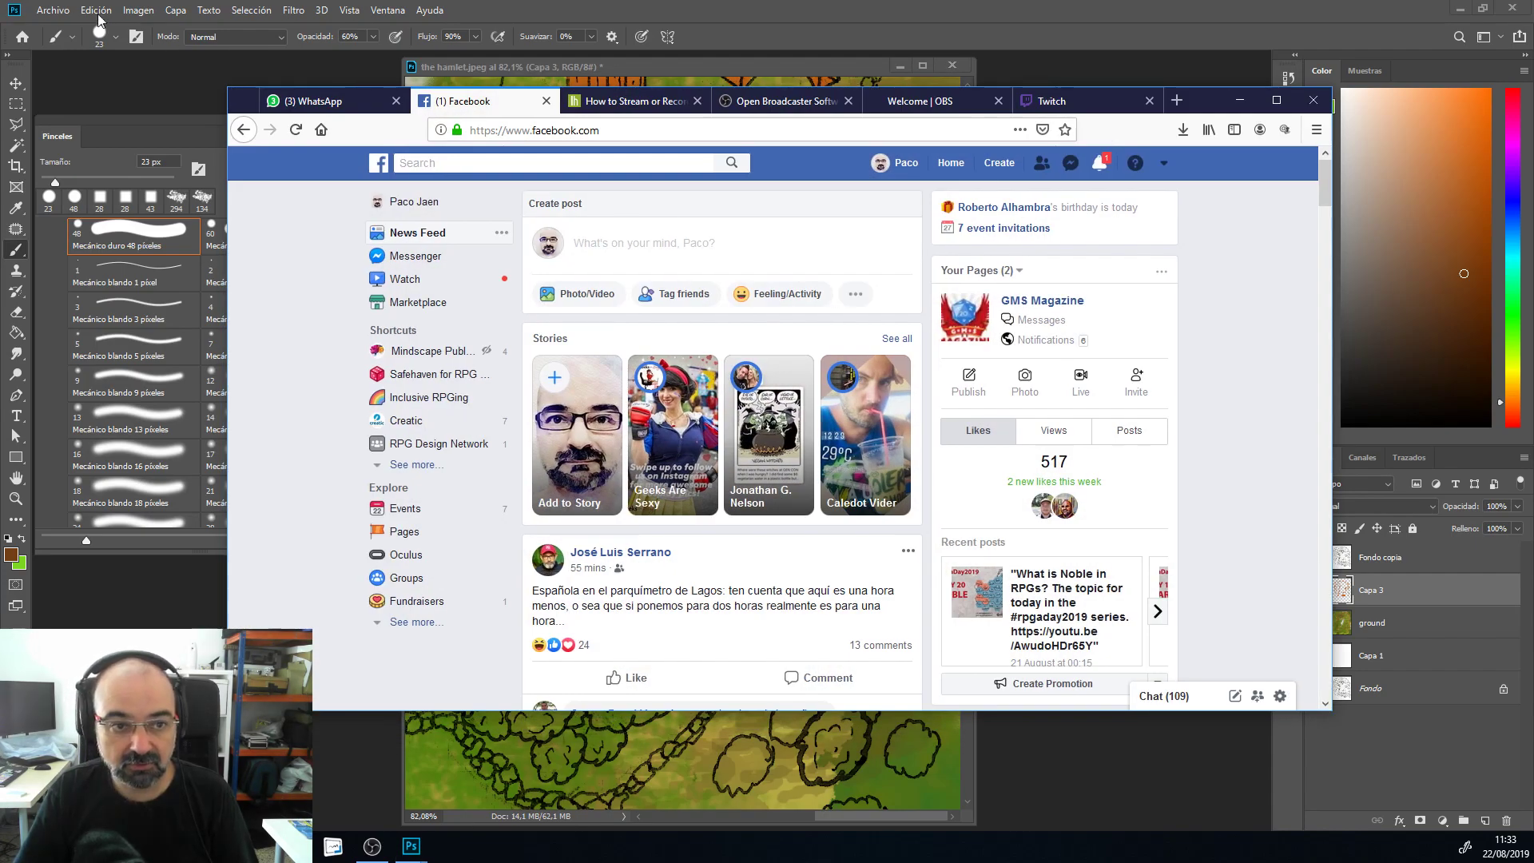
pyautogui.hotkey('alt', 'Tab')
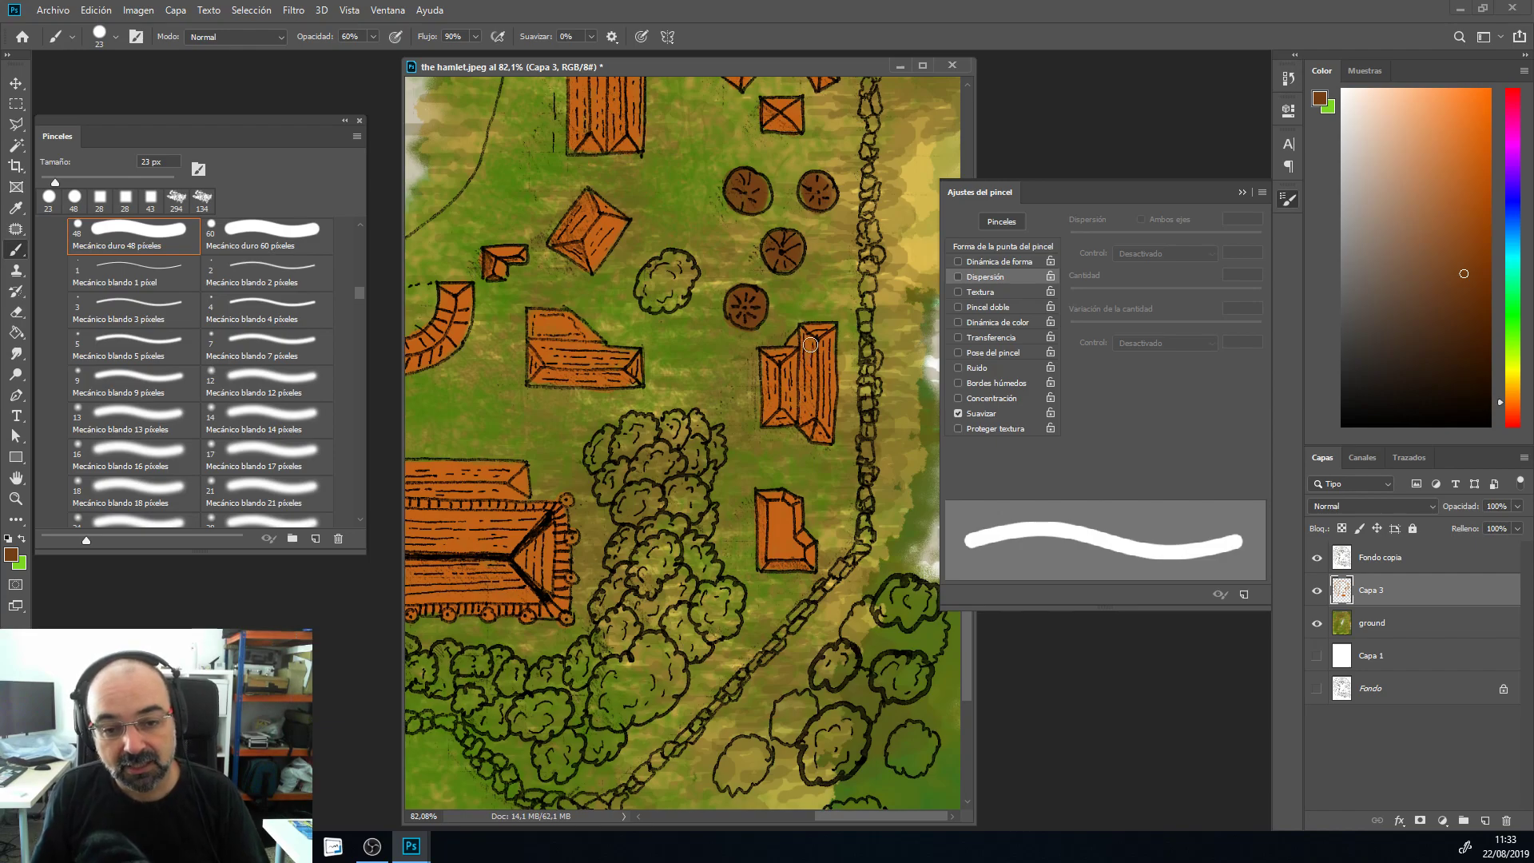
# Step: Shade the west-facing slopes of the double-roofed building south of the round roofs with dark brown
pyautogui.moveTo(807, 341); pyautogui.dragTo(807, 415)
pyautogui.moveTo(764, 358)
pyautogui.mouseDown()
pyautogui.moveTo(760, 455)
pyautogui.moveTo(768, 400)
pyautogui.mouseUp()
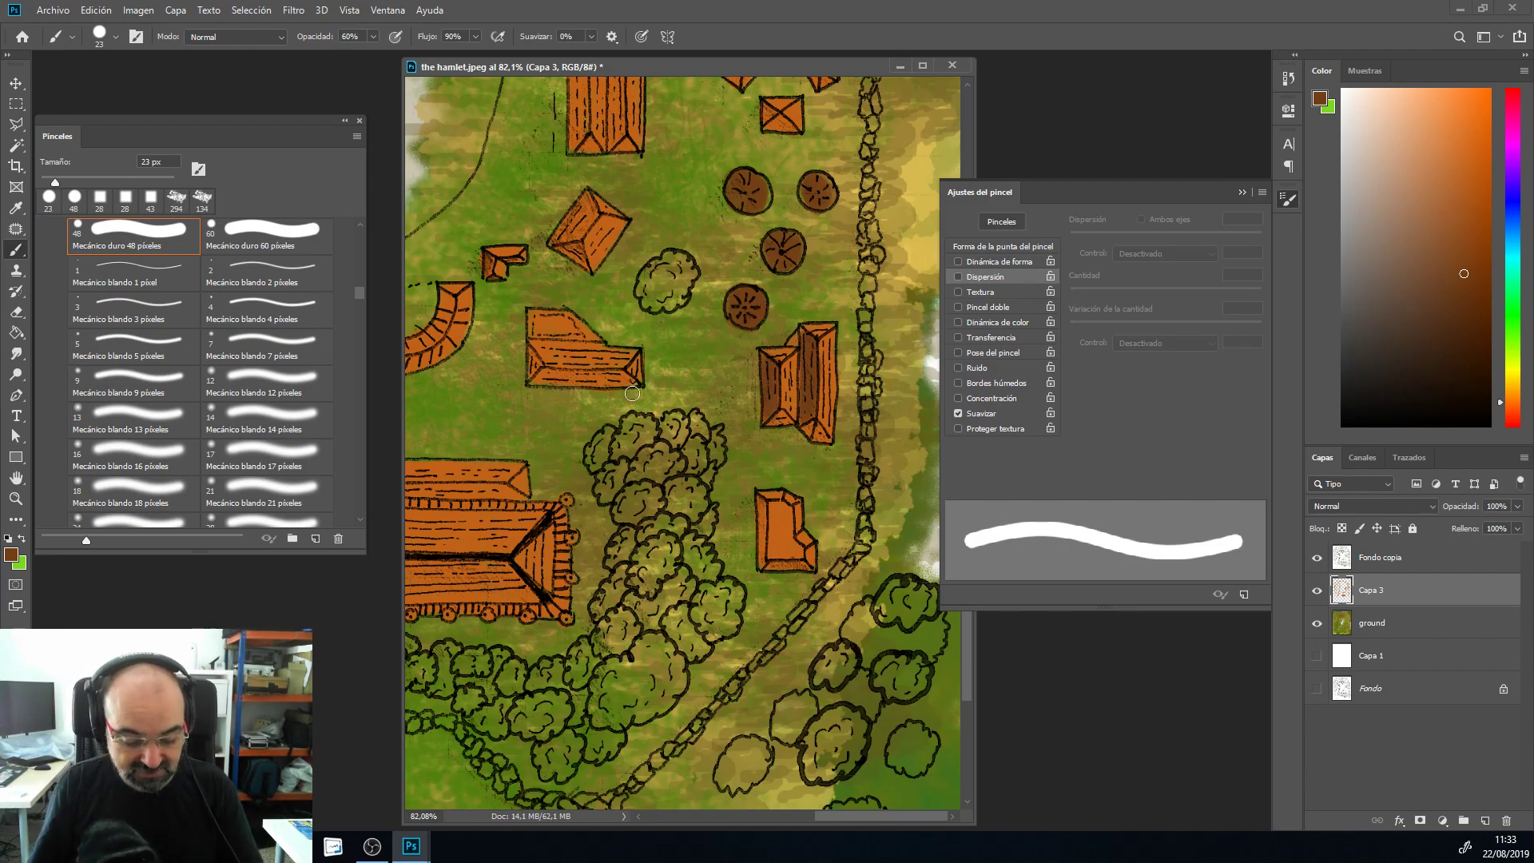
pyautogui.scroll(-2, 681, 352)
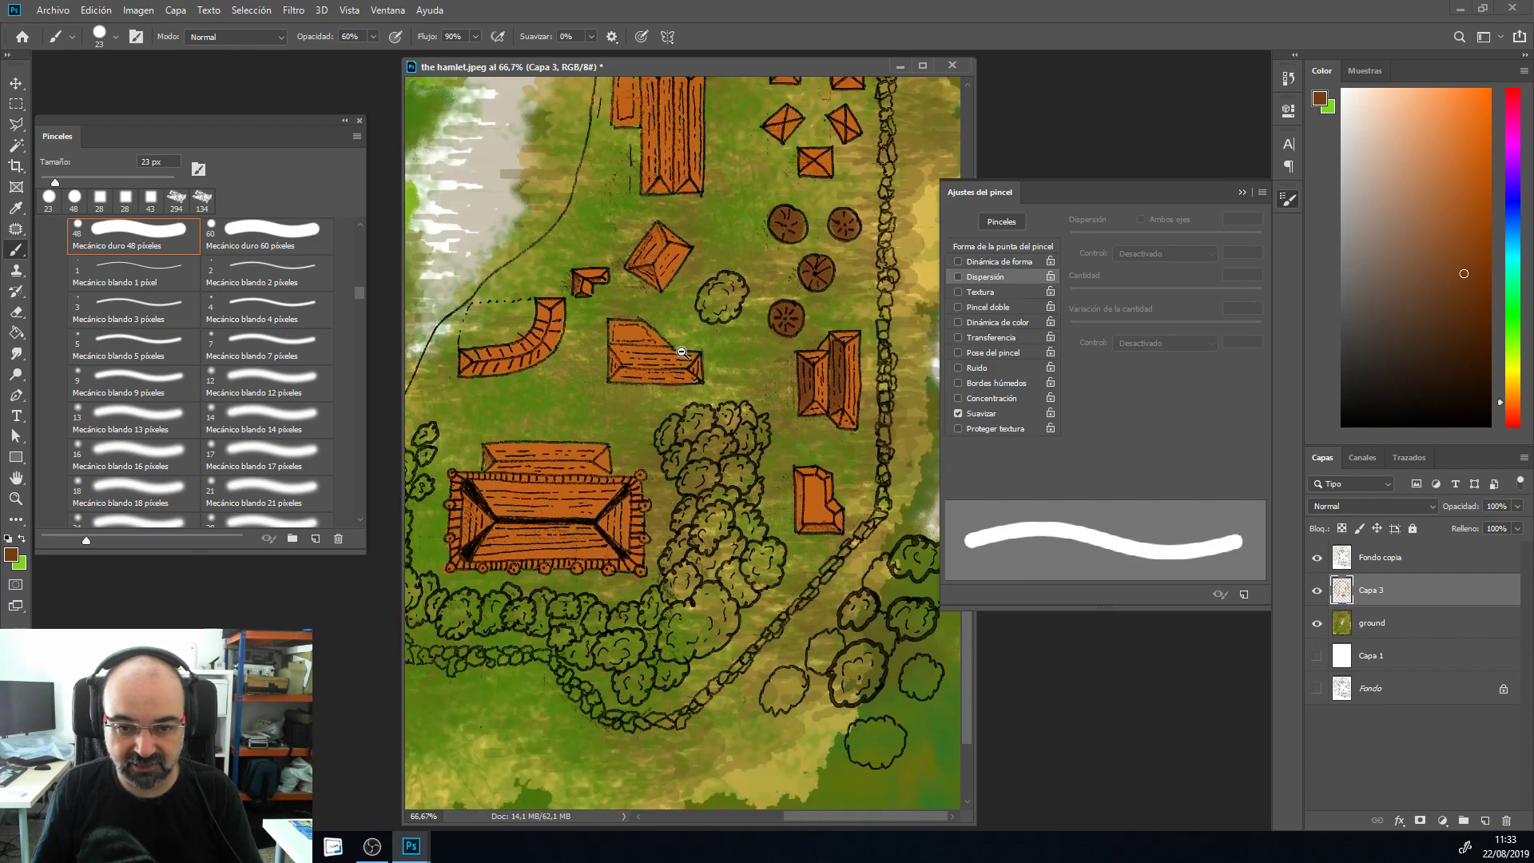
pyautogui.scroll(-1, 681, 351)
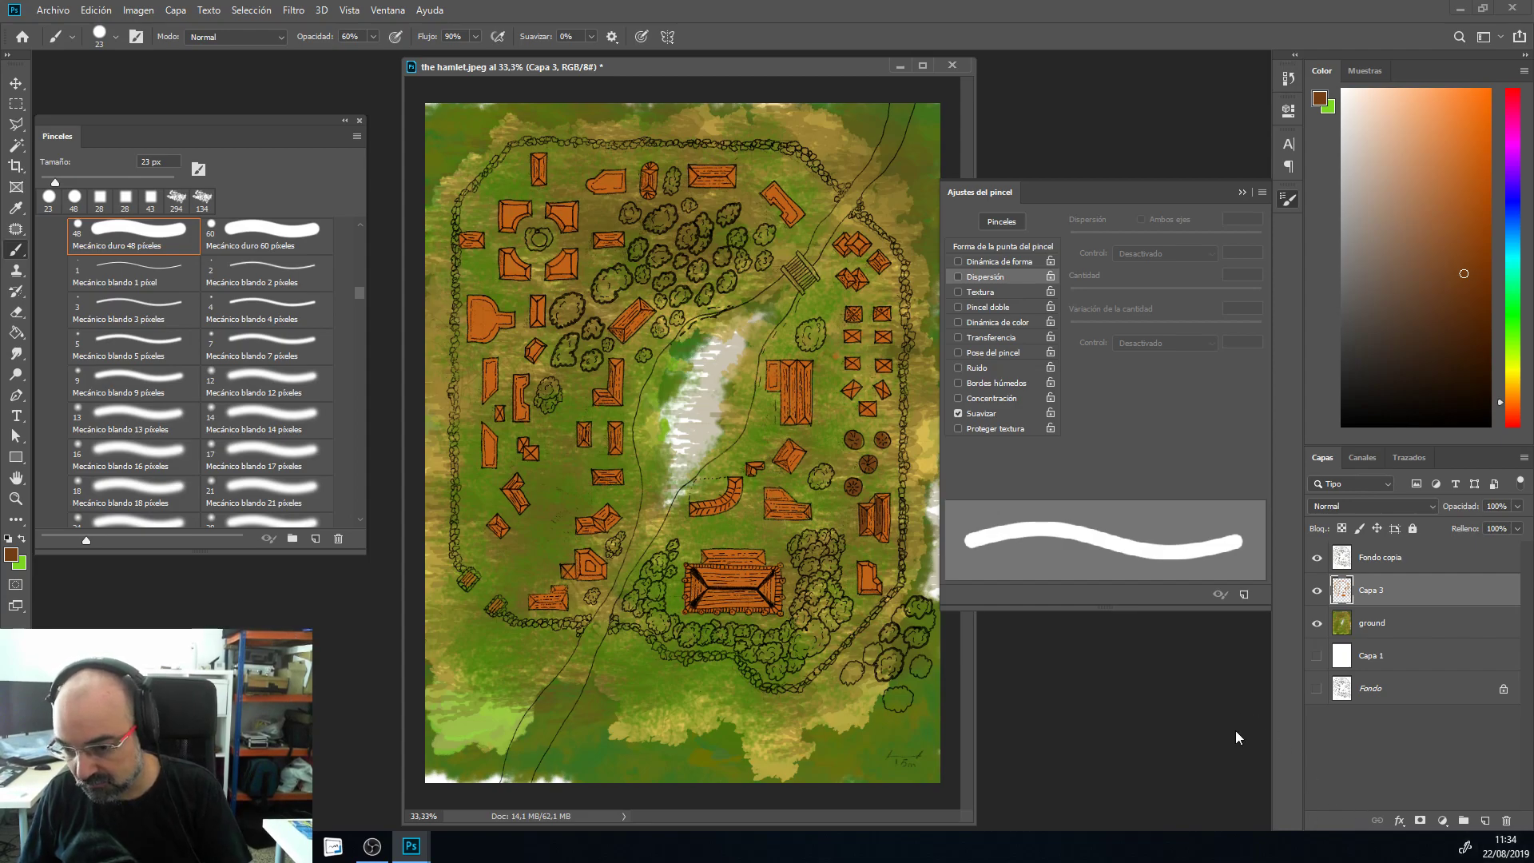
# Step: Add a new layer above Capa 3 and paint three brown arrows pointing southwest across the eastern half of the map
pyautogui.click(1485, 821)
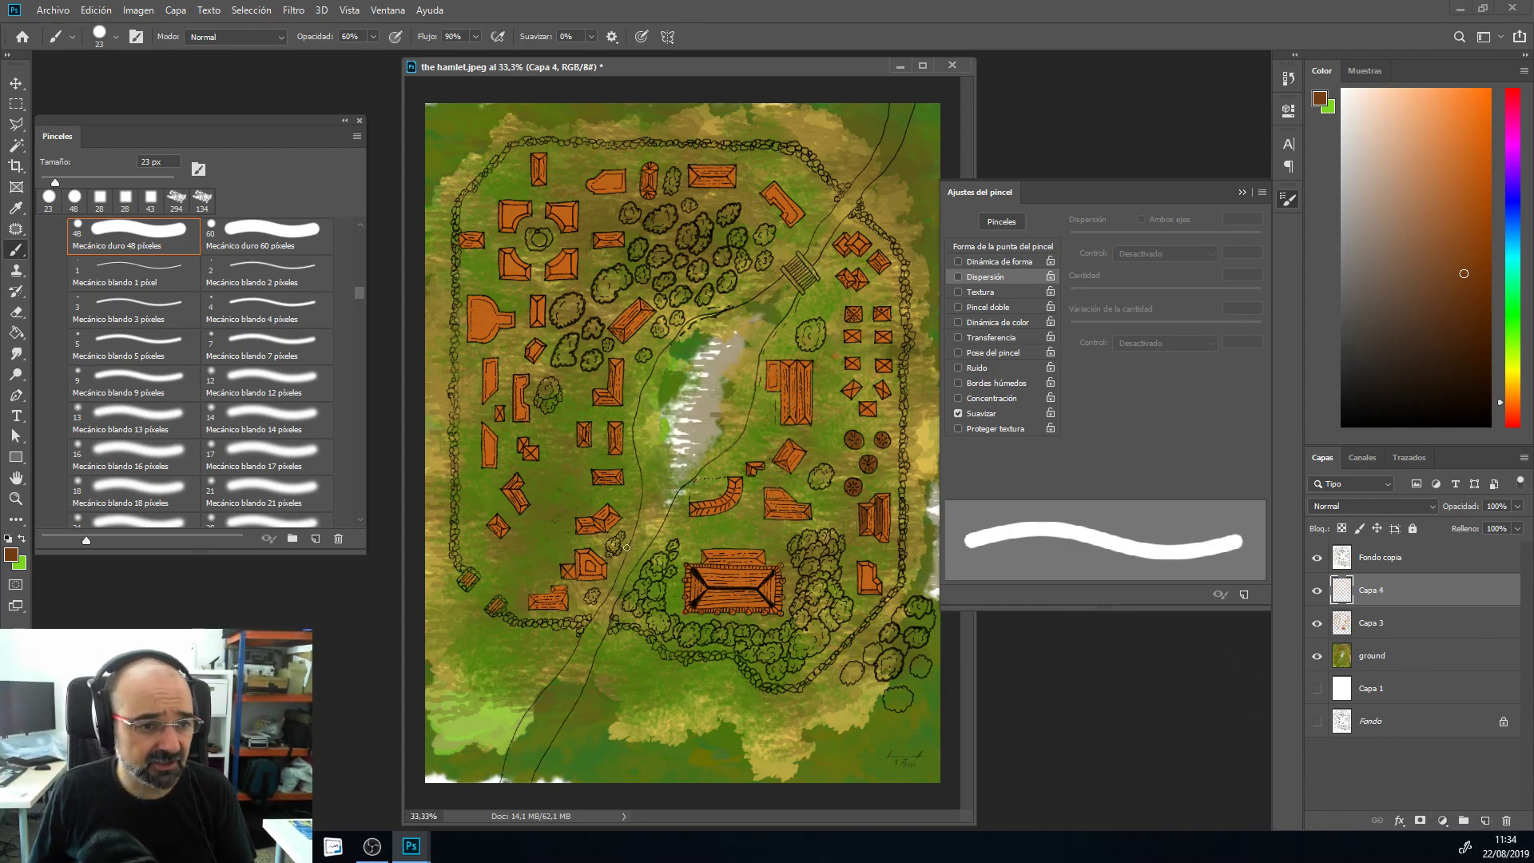
pyautogui.moveTo(882, 134)
pyautogui.mouseDown()
pyautogui.moveTo(865, 168)
pyautogui.moveTo(881, 153)
pyautogui.moveTo(835, 169)
pyautogui.moveTo(844, 143)
pyautogui.moveTo(851, 190)
pyautogui.moveTo(878, 186)
pyautogui.moveTo(846, 137)
pyautogui.moveTo(840, 179)
pyautogui.mouseUp()
pyautogui.moveTo(847, 387)
pyautogui.mouseDown()
pyautogui.moveTo(719, 484)
pyautogui.moveTo(787, 472)
pyautogui.moveTo(755, 435)
pyautogui.moveTo(736, 467)
pyautogui.mouseUp()
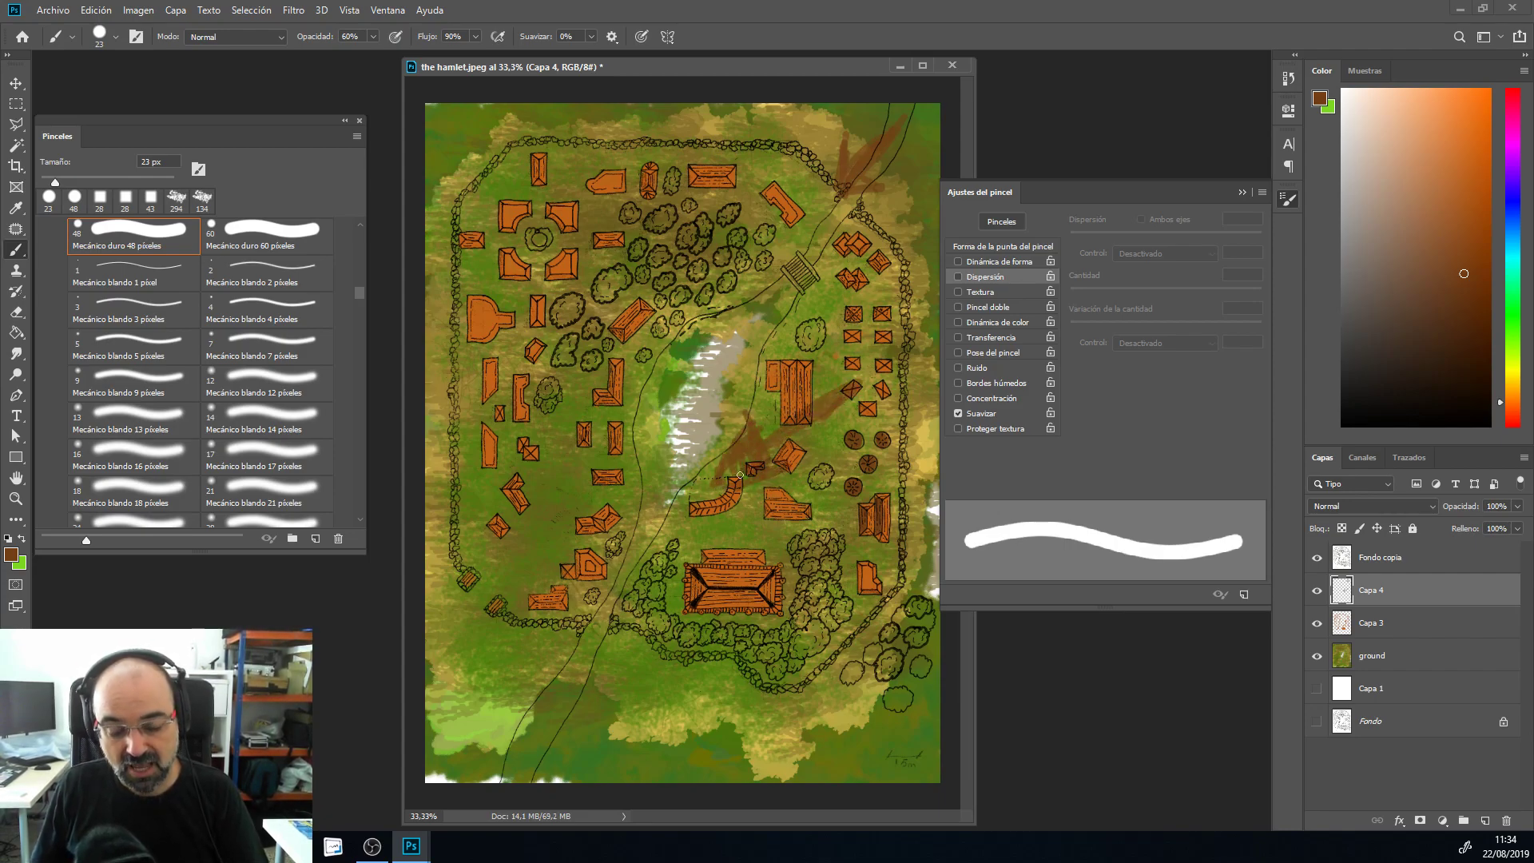
pyautogui.moveTo(853, 518)
pyautogui.mouseDown()
pyautogui.moveTo(797, 584)
pyautogui.moveTo(823, 591)
pyautogui.moveTo(802, 539)
pyautogui.moveTo(808, 587)
pyautogui.moveTo(781, 597)
pyautogui.mouseUp()
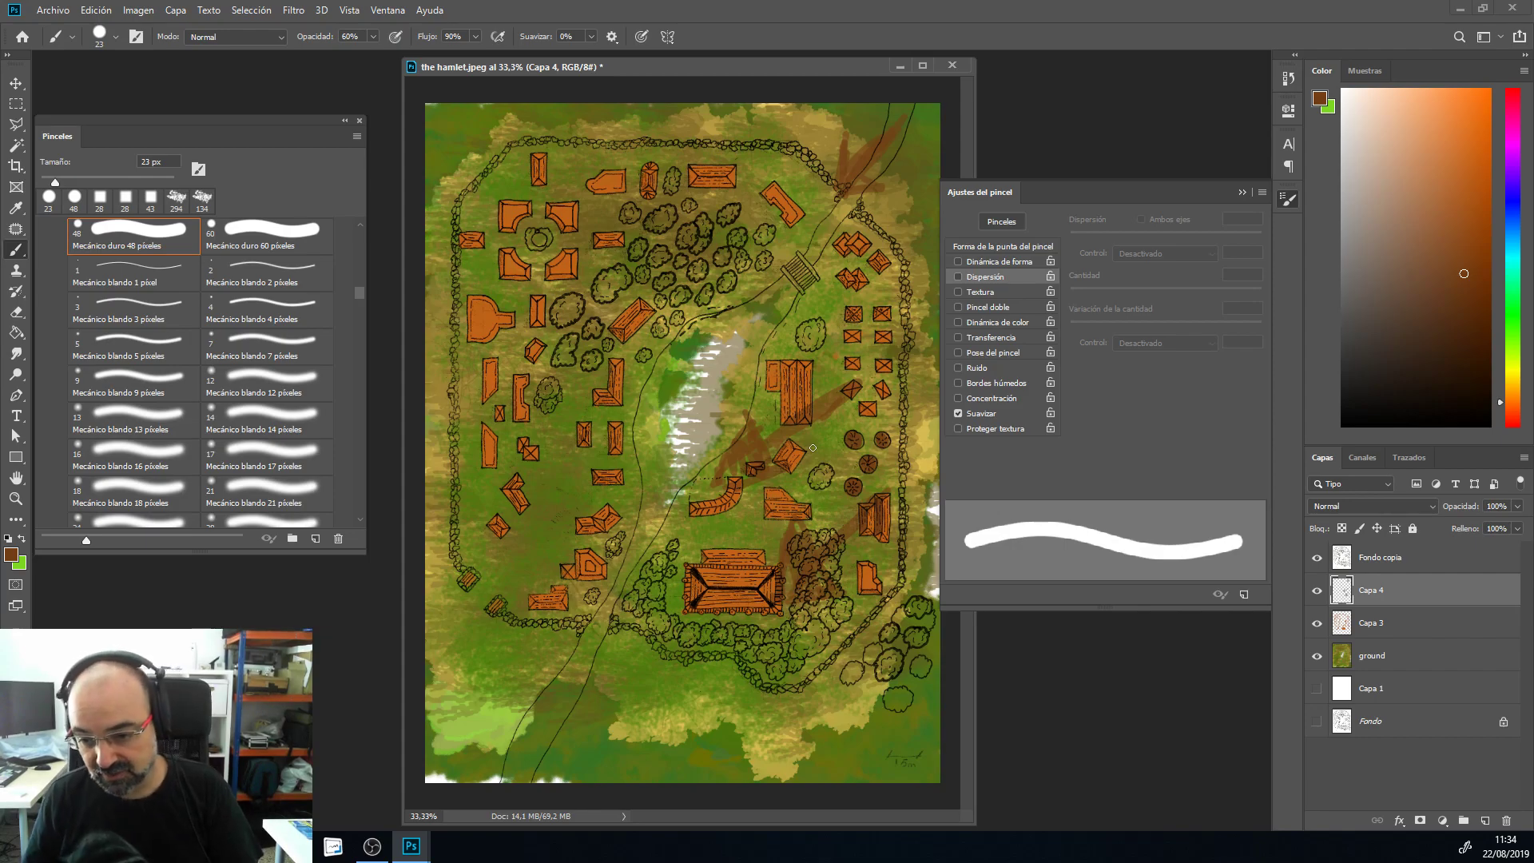
# Step: Hide the ground layer and, at 100% brush opacity, paint dark brown, rust brown and light tan swatches in the empty area south of the wall
pyautogui.click(1316, 656)
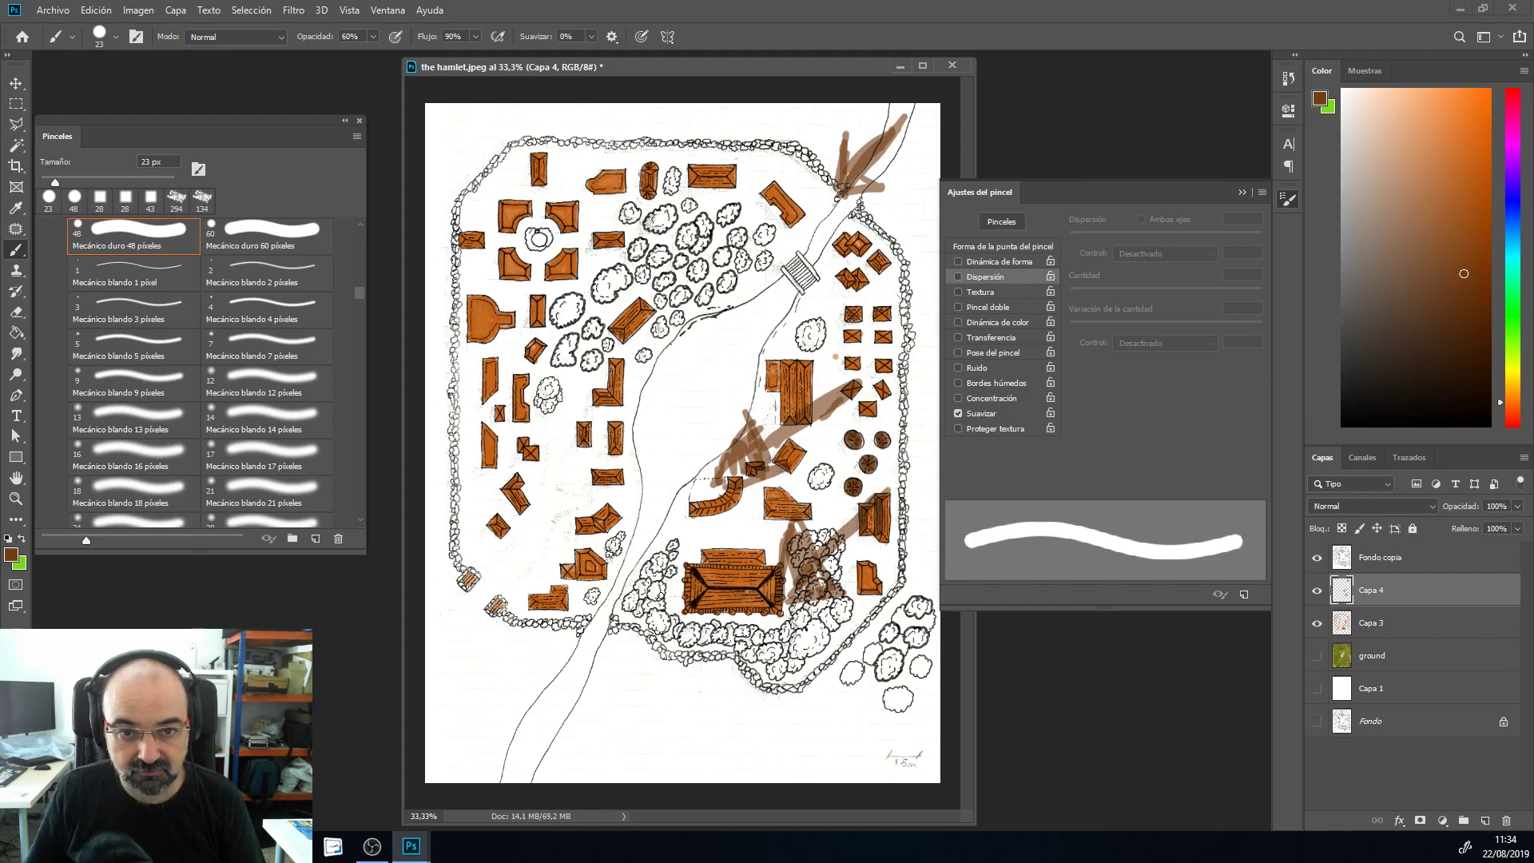
pyautogui.moveTo(673, 723); pyautogui.dragTo(685, 717)
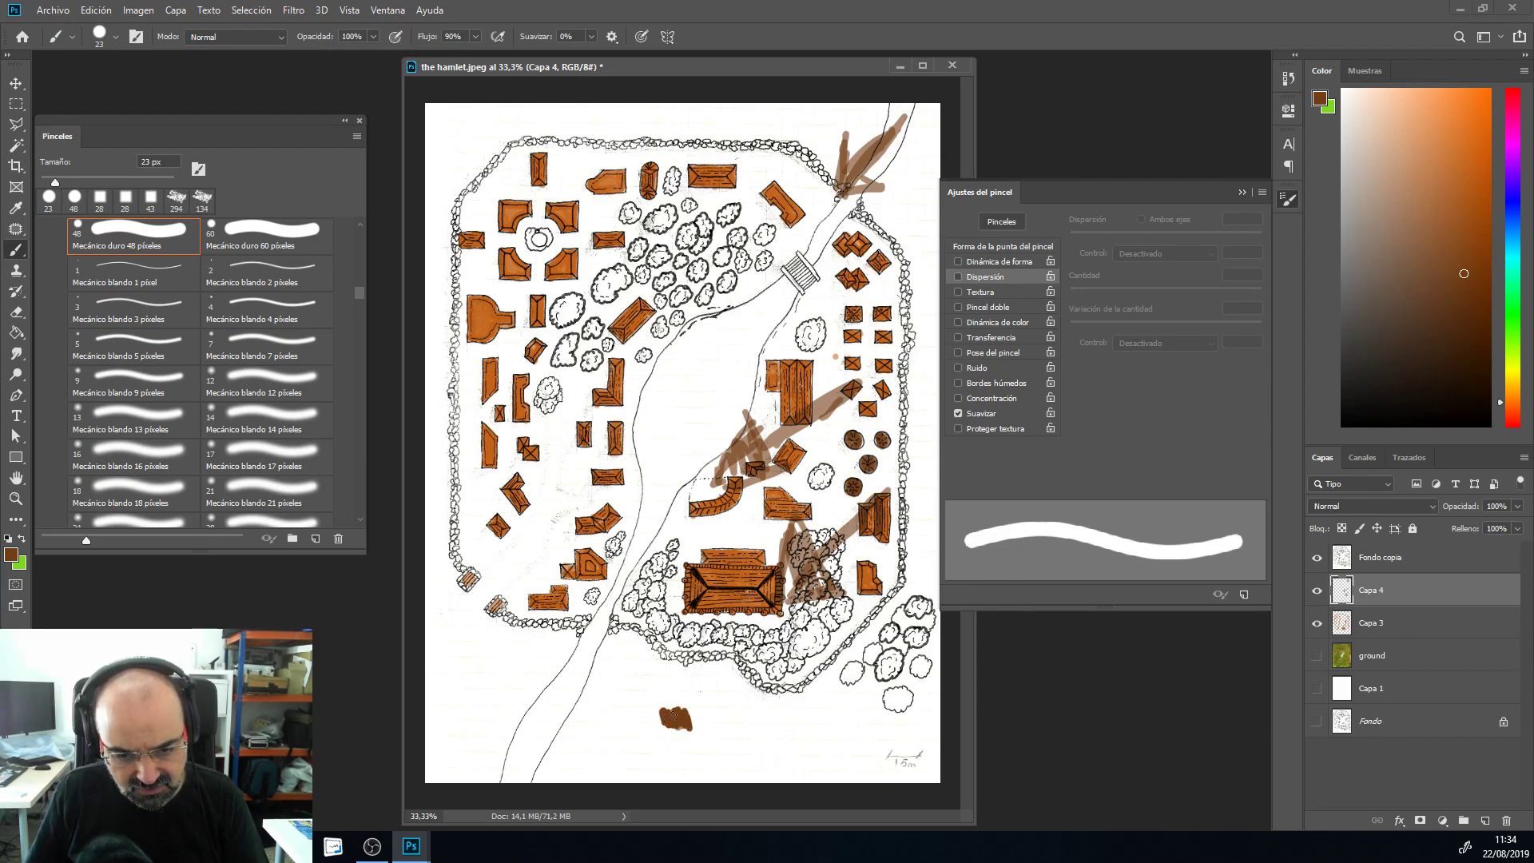
pyautogui.moveTo(1463, 274)
pyautogui.mouseDown()
pyautogui.moveTo(1485, 279)
pyautogui.moveTo(1489, 224)
pyautogui.mouseUp()
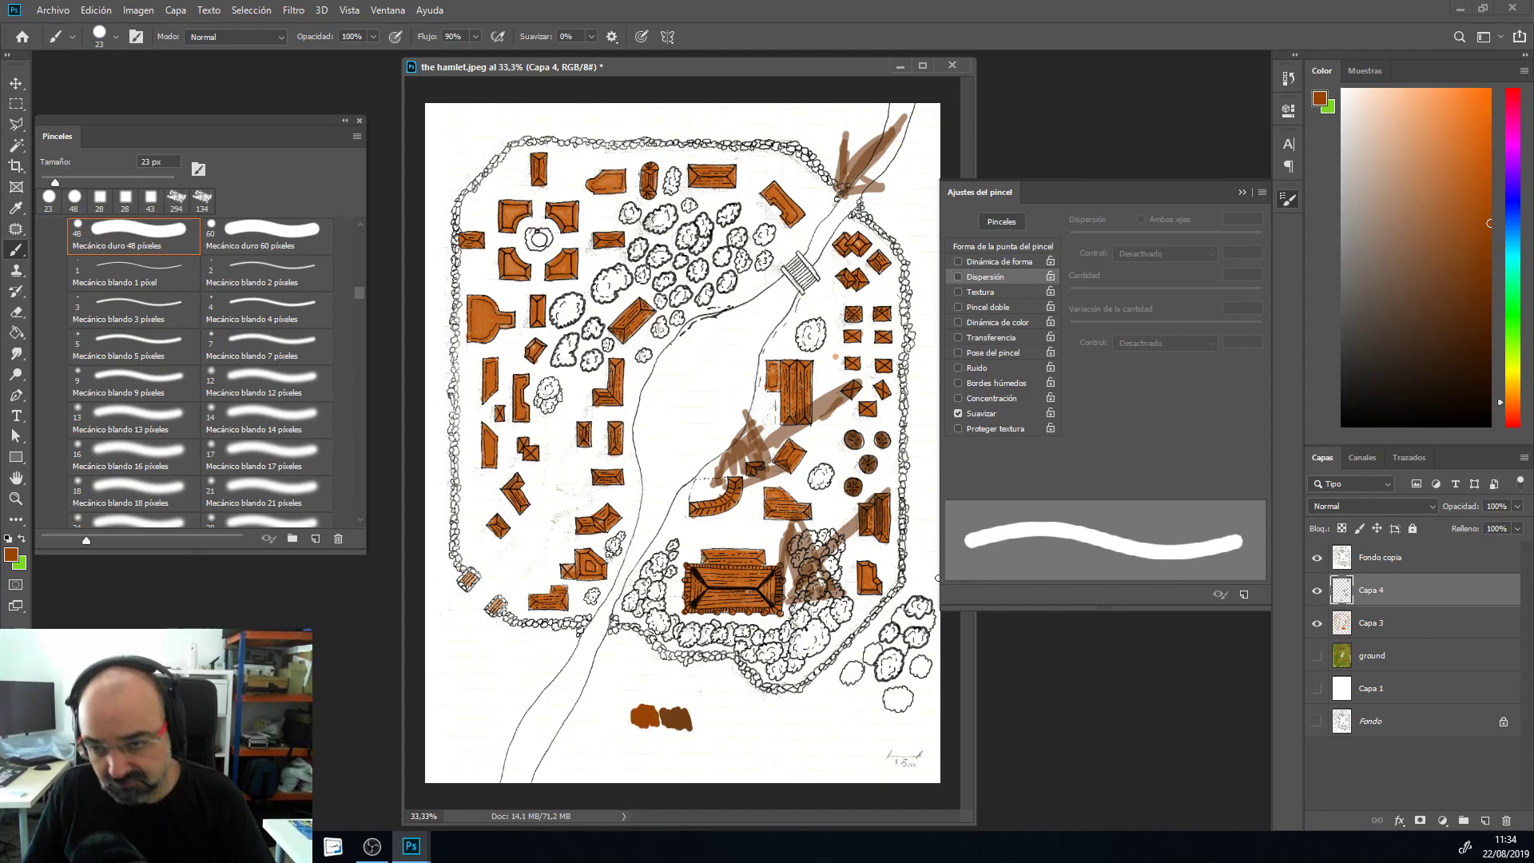
pyautogui.click(1428, 102)
pyautogui.moveTo(693, 707); pyautogui.dragTo(722, 718)
pyautogui.moveTo(1427, 104); pyautogui.dragTo(1428, 142)
pyautogui.moveTo(693, 711)
pyautogui.mouseDown()
pyautogui.moveTo(712, 717)
pyautogui.moveTo(693, 716)
pyautogui.mouseUp()
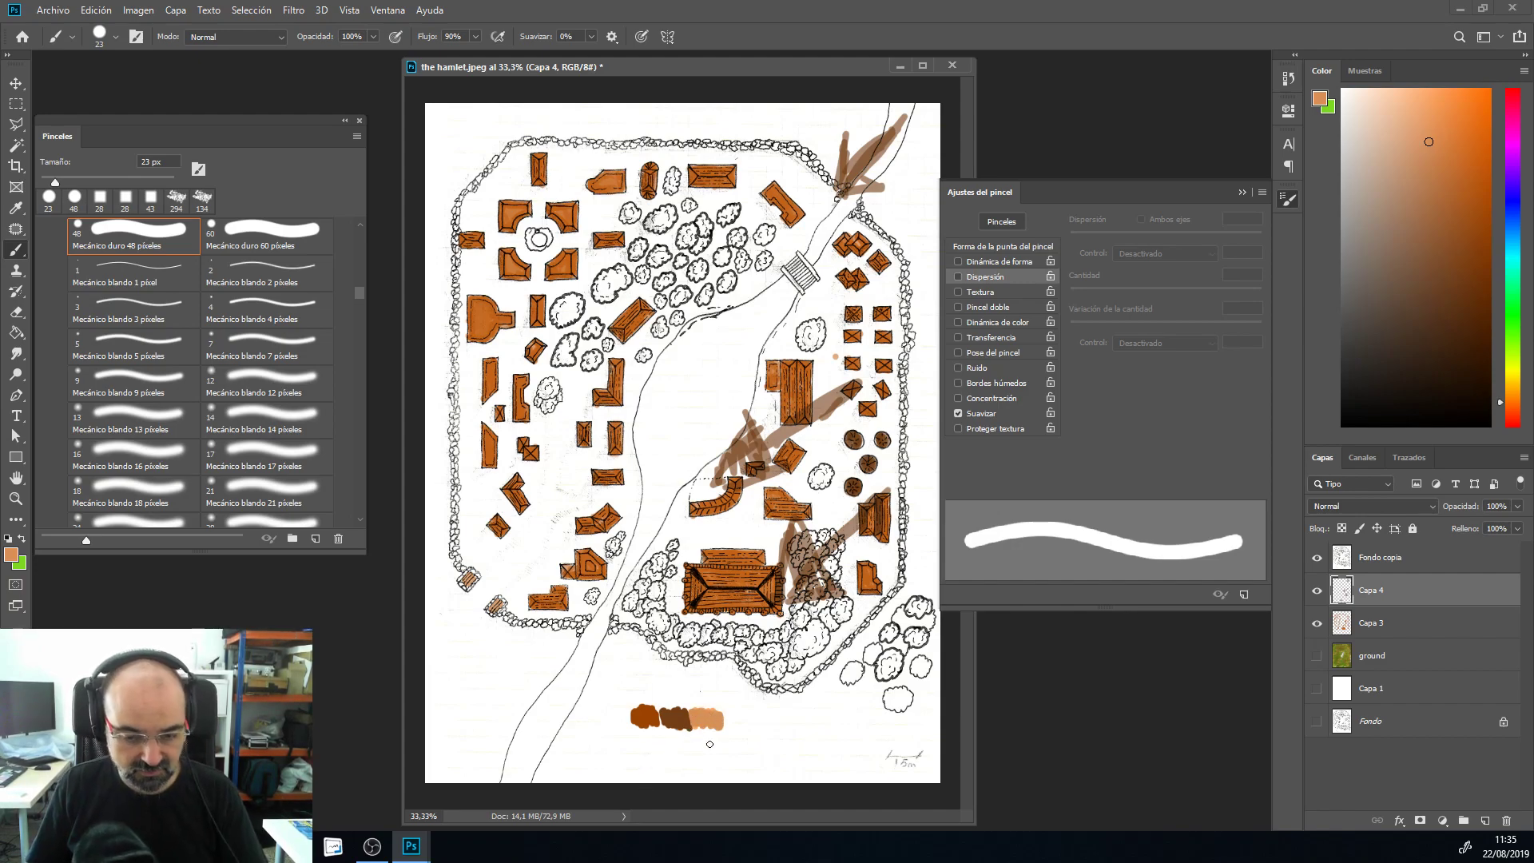
# Step: Shift the brush colour to a redder hue and paint a brick-red swatch beside the rust-brown one
pyautogui.scroll(-1, 719, 719)
pyautogui.scroll(2, 741, 682)
pyautogui.scroll(2, 742, 682)
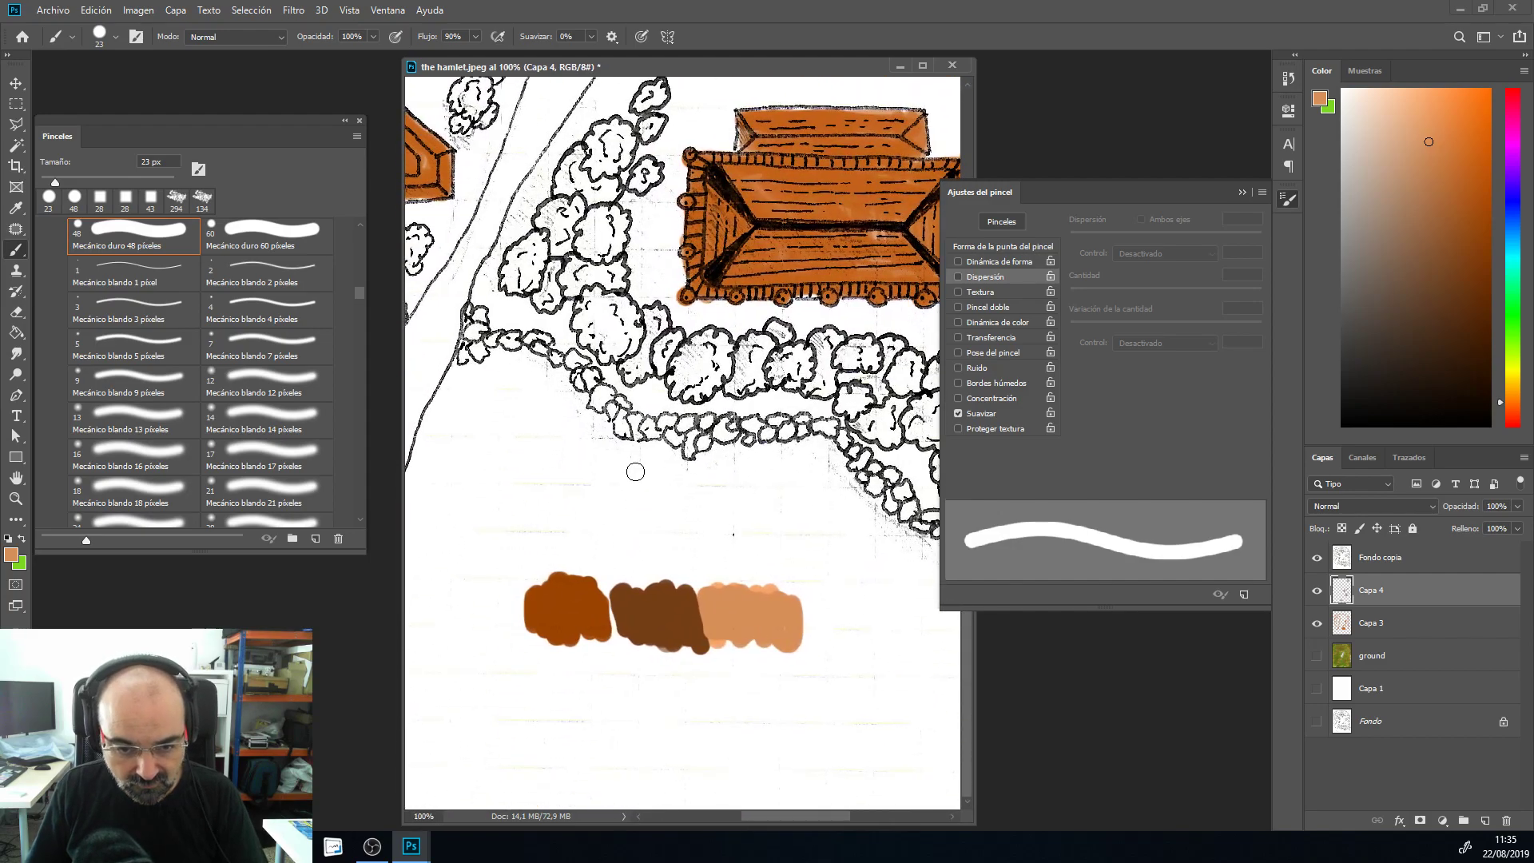
pyautogui.click(1498, 415)
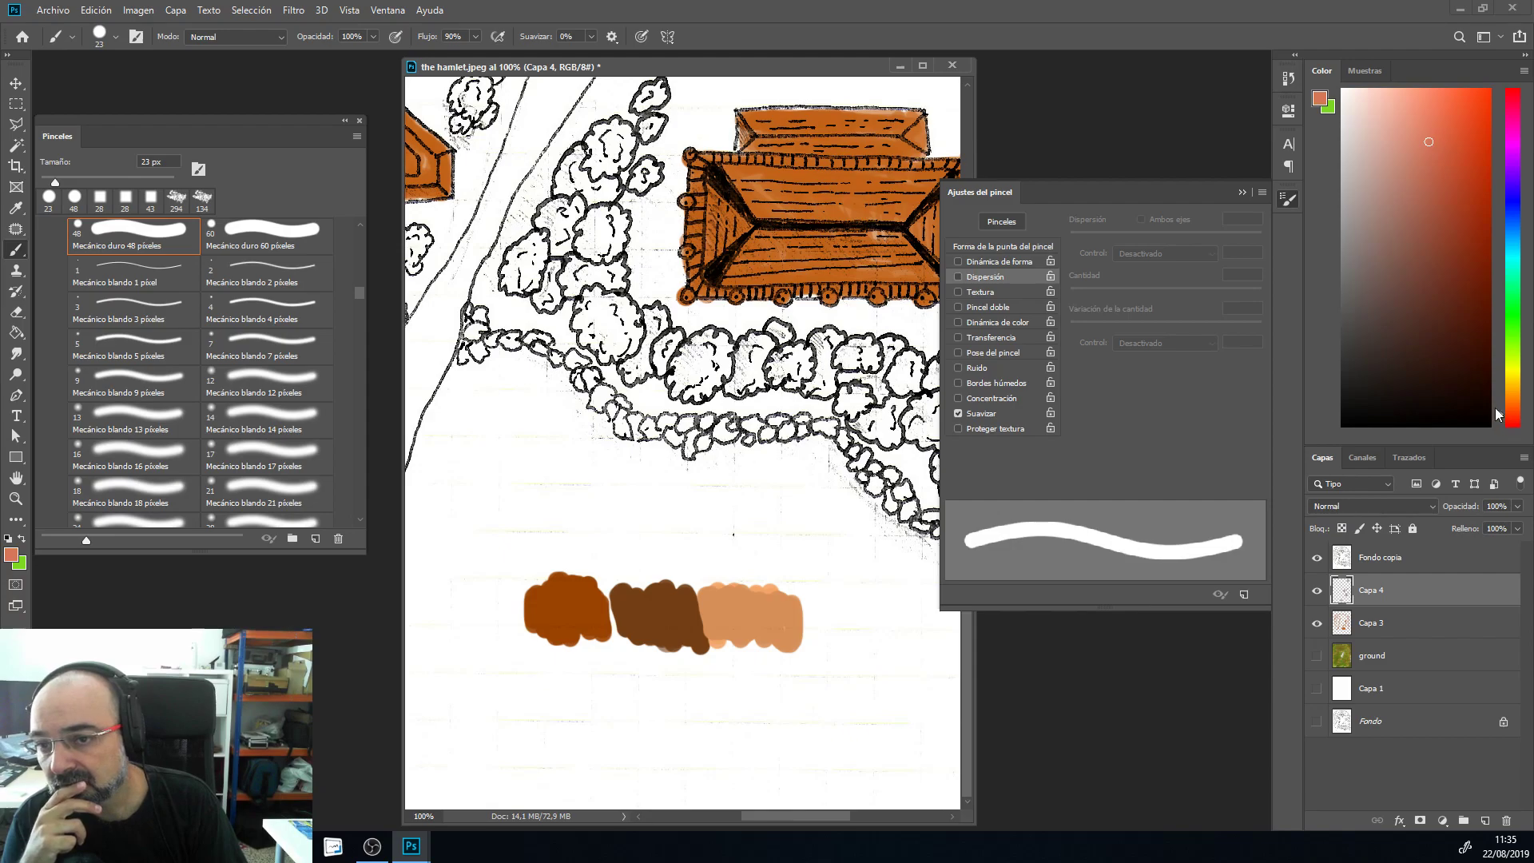
pyautogui.click(1420, 144)
pyautogui.moveTo(714, 588); pyautogui.dragTo(755, 599)
pyautogui.hotkey('ctrl', 'z')
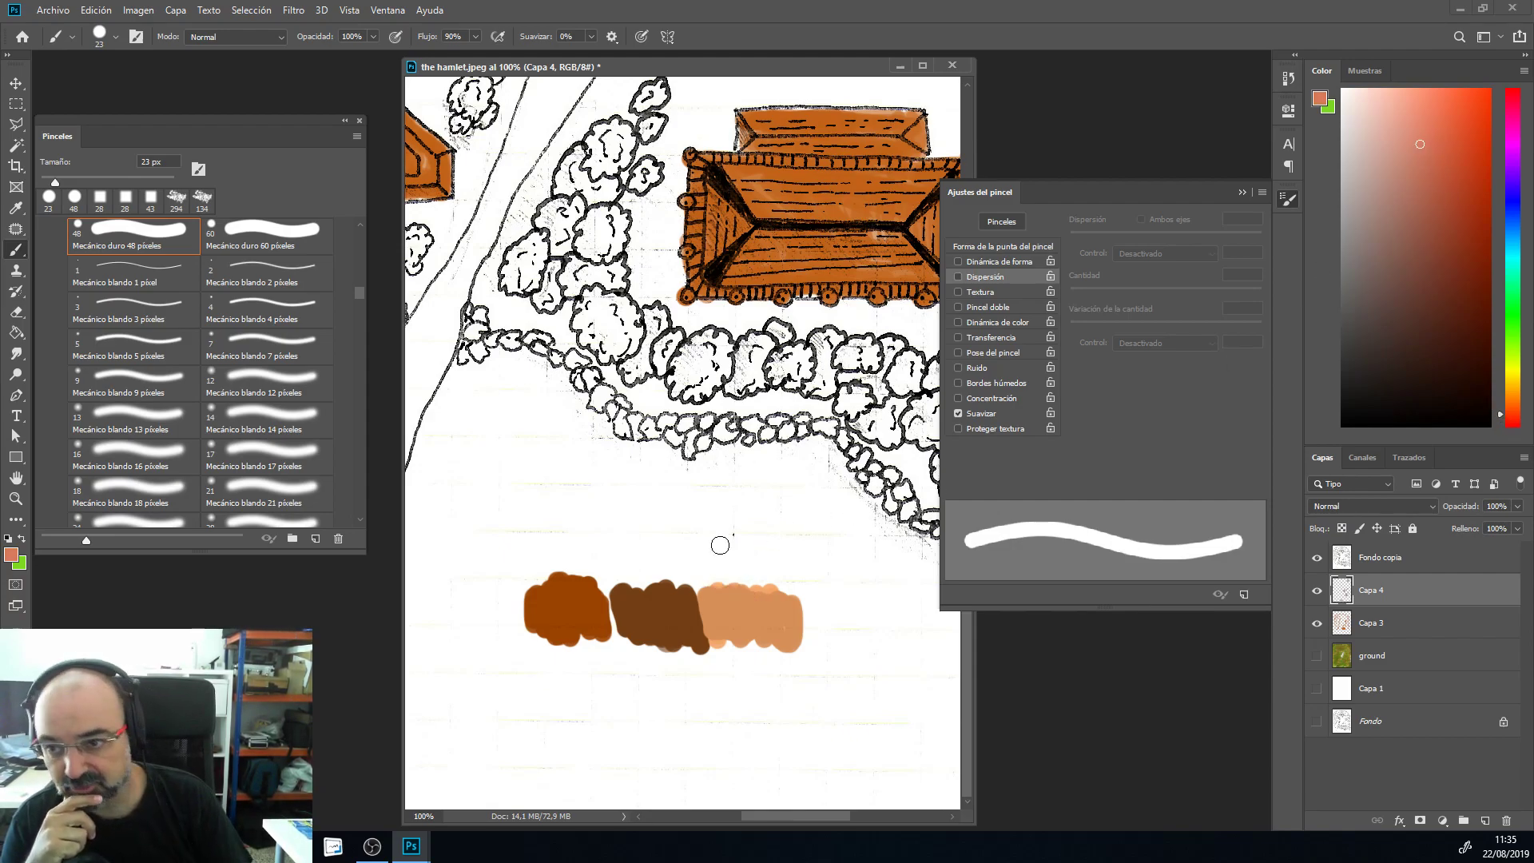
pyautogui.moveTo(1418, 141)
pyautogui.mouseDown()
pyautogui.moveTo(1465, 128)
pyautogui.moveTo(1461, 174)
pyautogui.mouseUp()
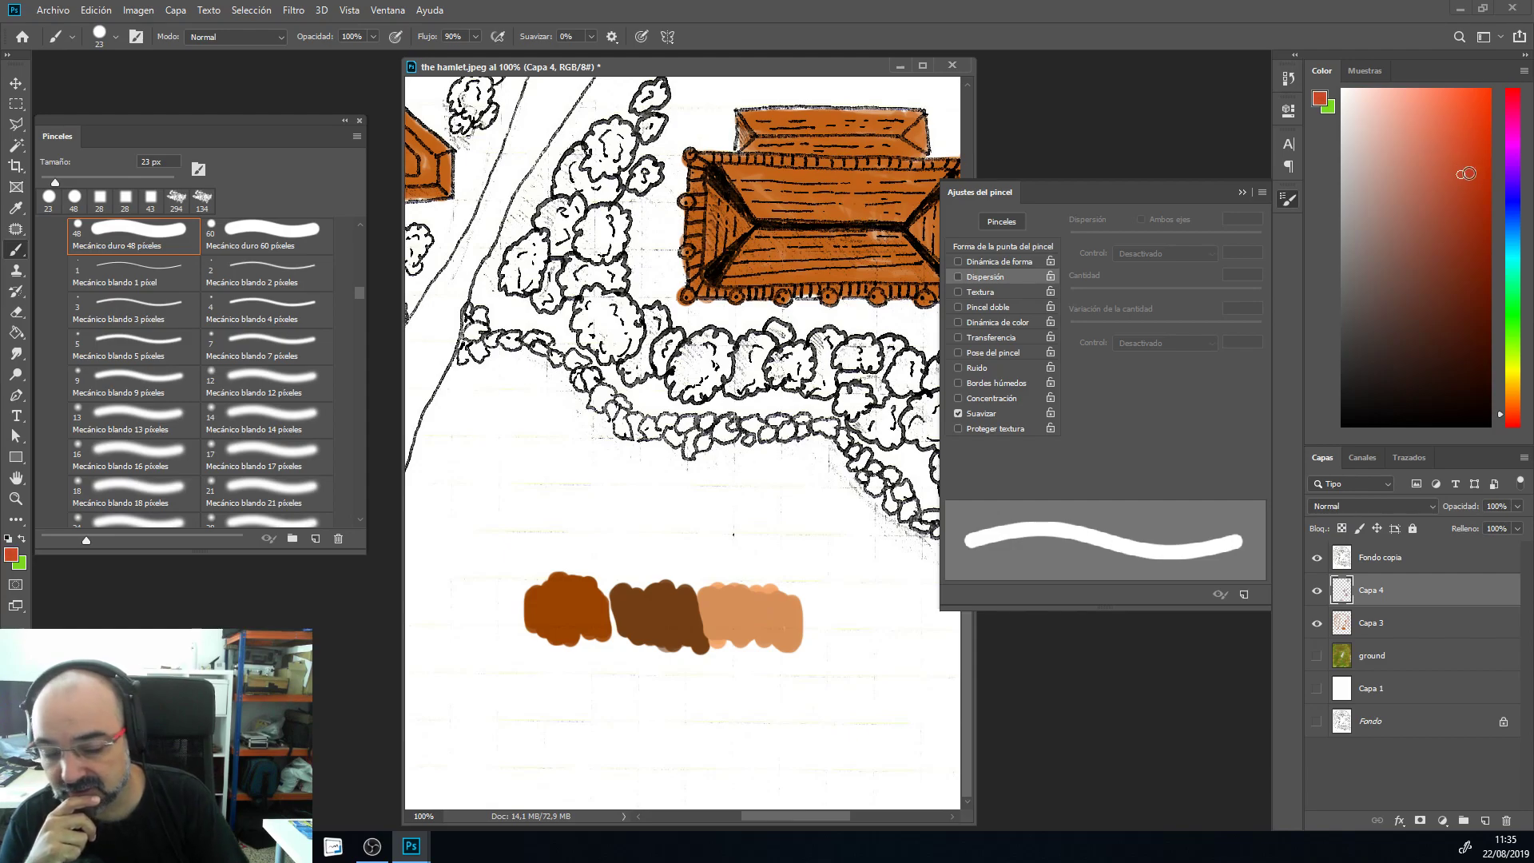
pyautogui.moveTo(502, 587)
pyautogui.mouseDown()
pyautogui.moveTo(480, 634)
pyautogui.moveTo(448, 590)
pyautogui.moveTo(476, 580)
pyautogui.moveTo(518, 619)
pyautogui.mouseUp()
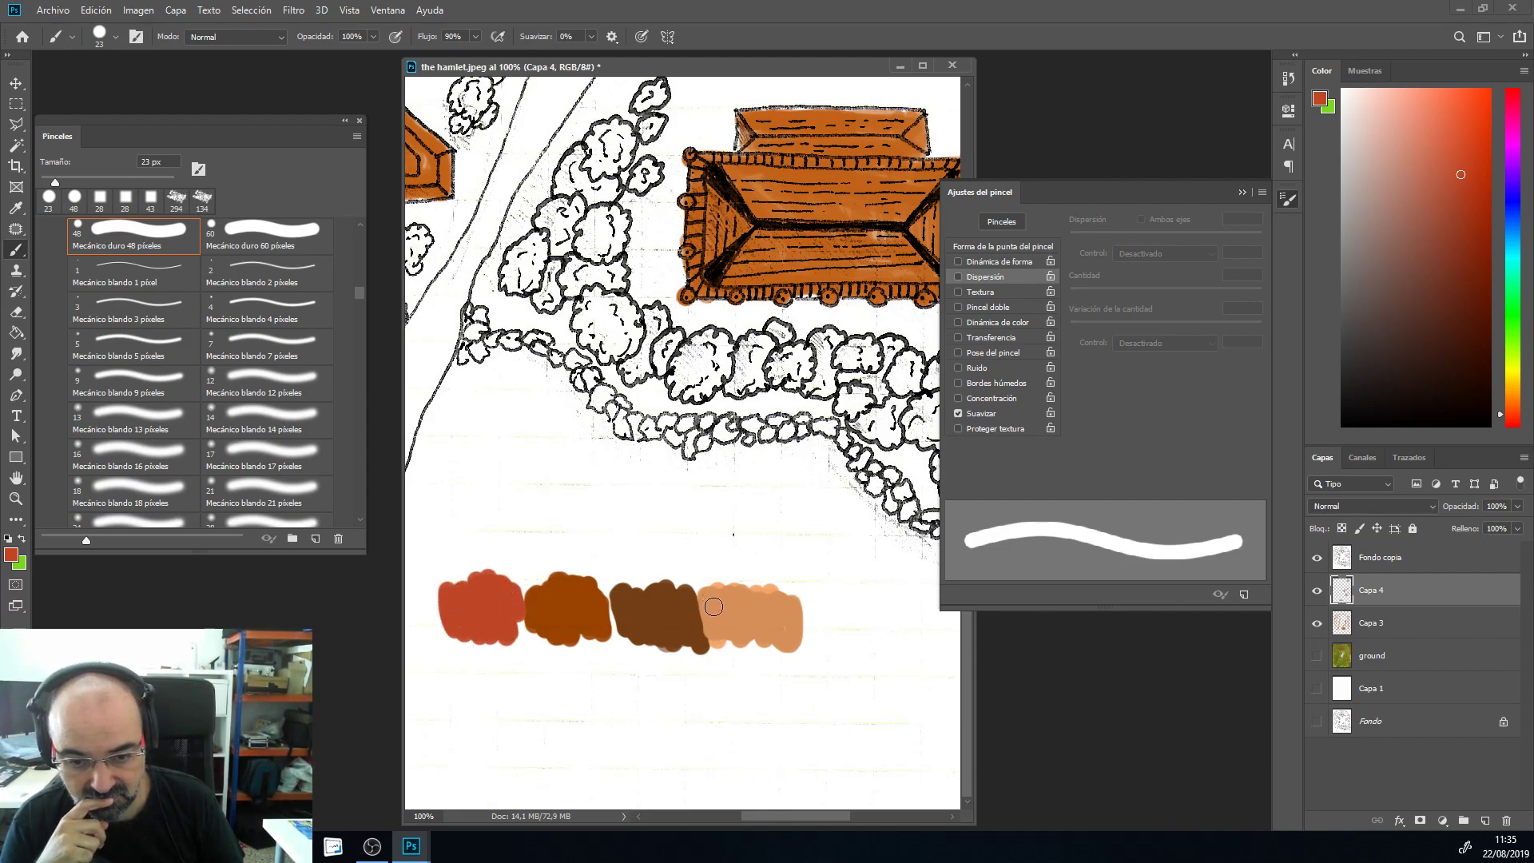
# Step: Sample the tan swatch, adjust the colour to a bright orange and paint a fifth swatch beside the tan one
pyautogui.keyDown('alt'); pyautogui.click(739, 607); pyautogui.keyUp('alt')
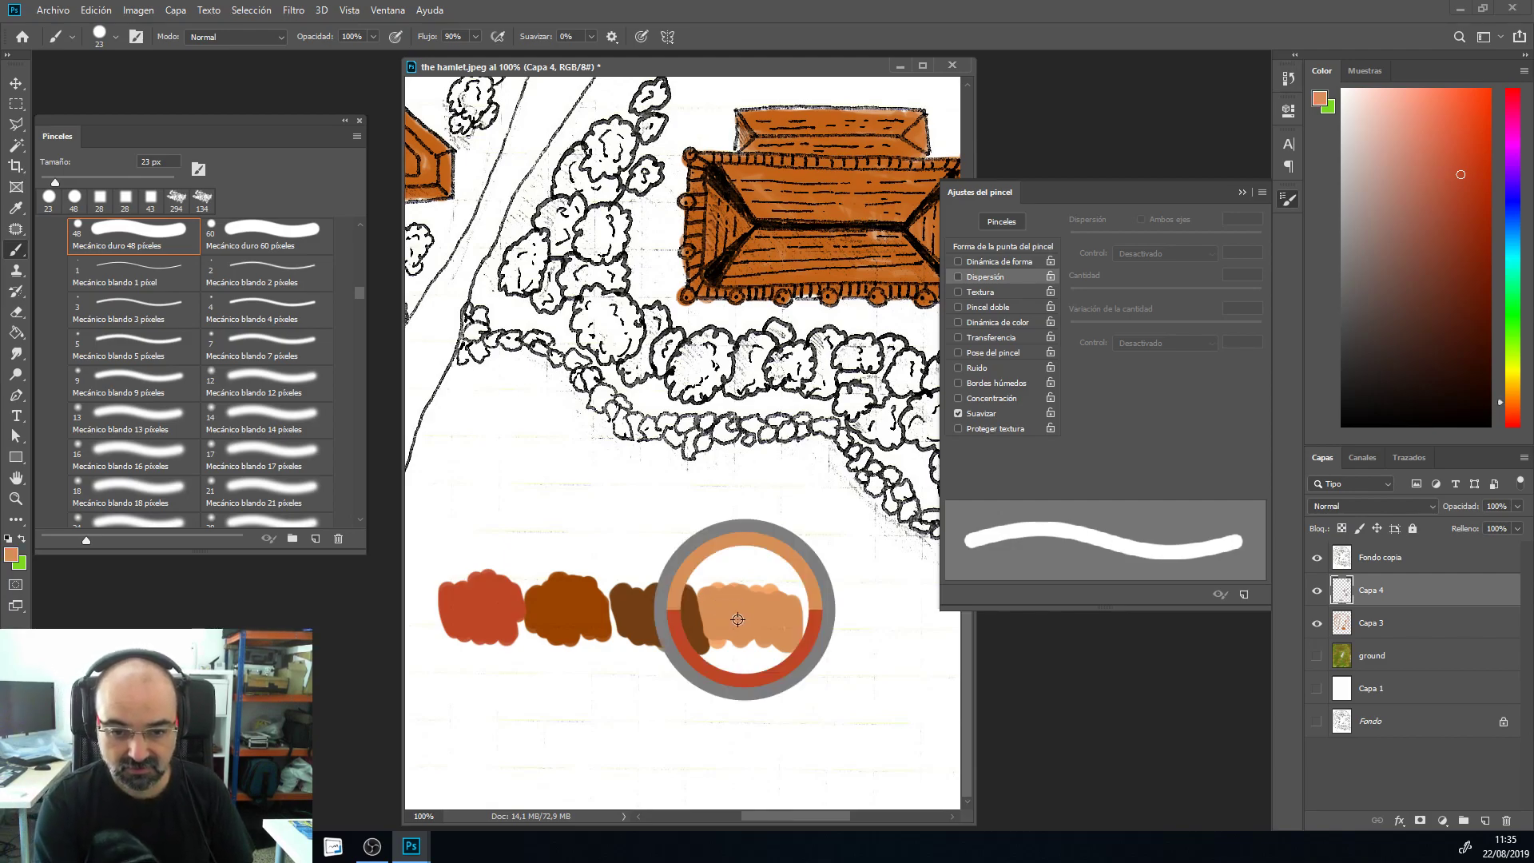
pyautogui.click(1424, 201)
pyautogui.moveTo(809, 604)
pyautogui.mouseDown()
pyautogui.moveTo(891, 623)
pyautogui.moveTo(839, 631)
pyautogui.moveTo(852, 639)
pyautogui.mouseUp()
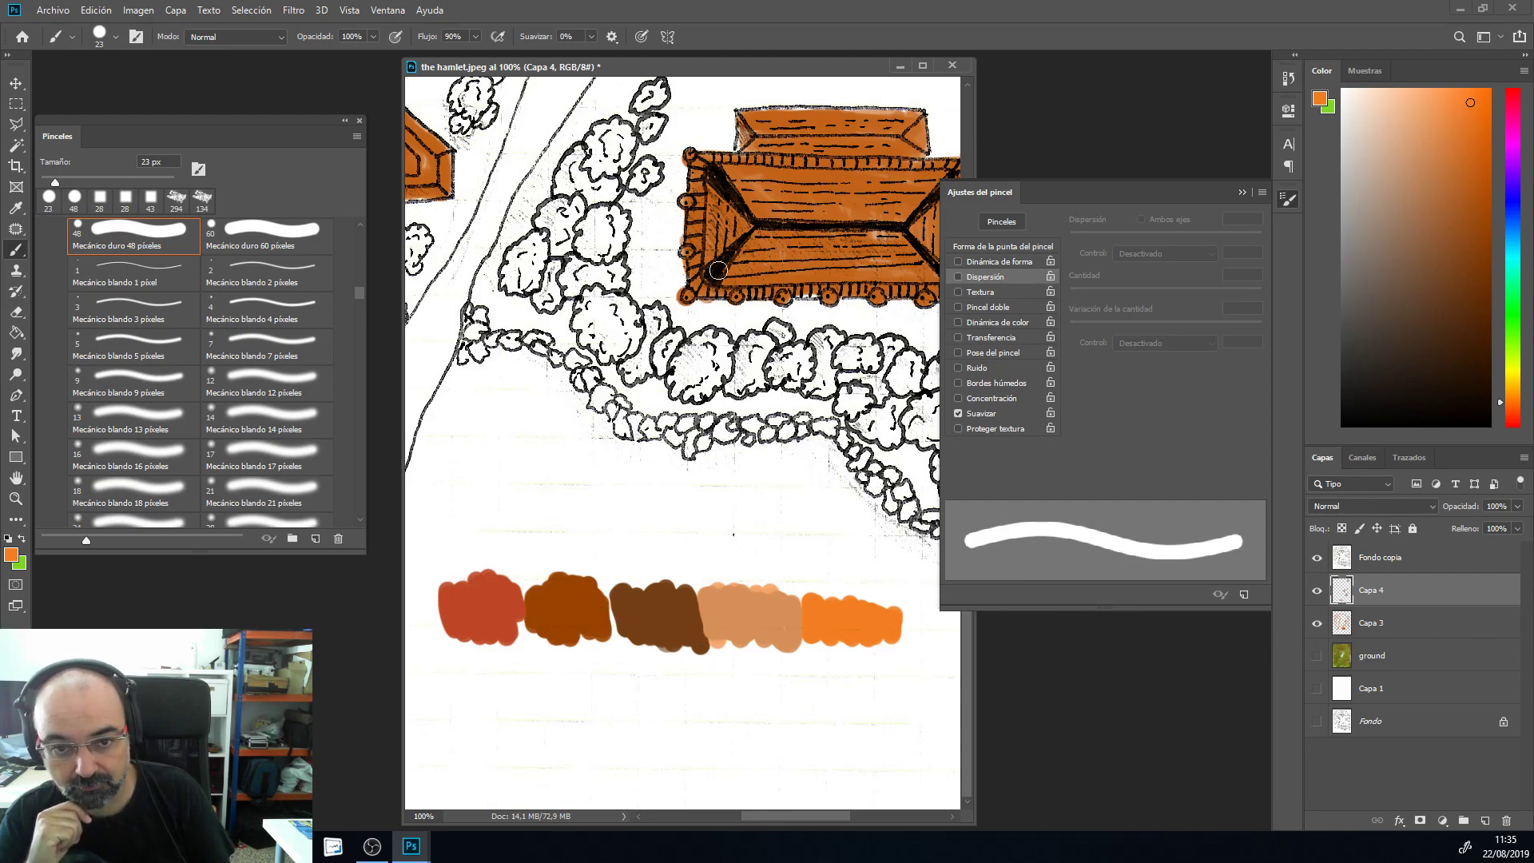
# Step: Make Capa 3 the active layer and show the ground layer again
pyautogui.click(1400, 626)
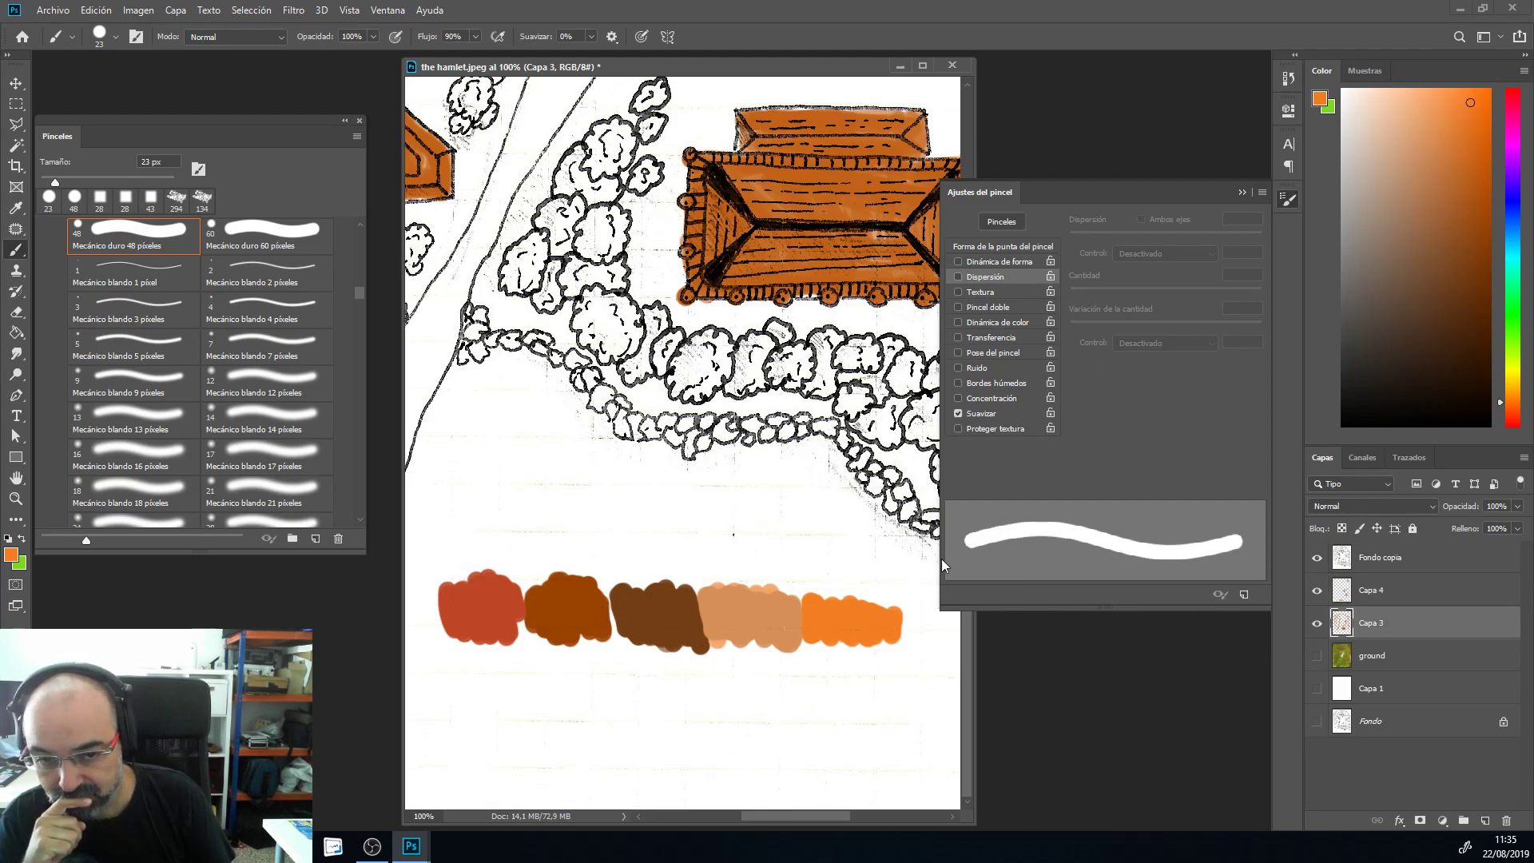
pyautogui.click(1317, 655)
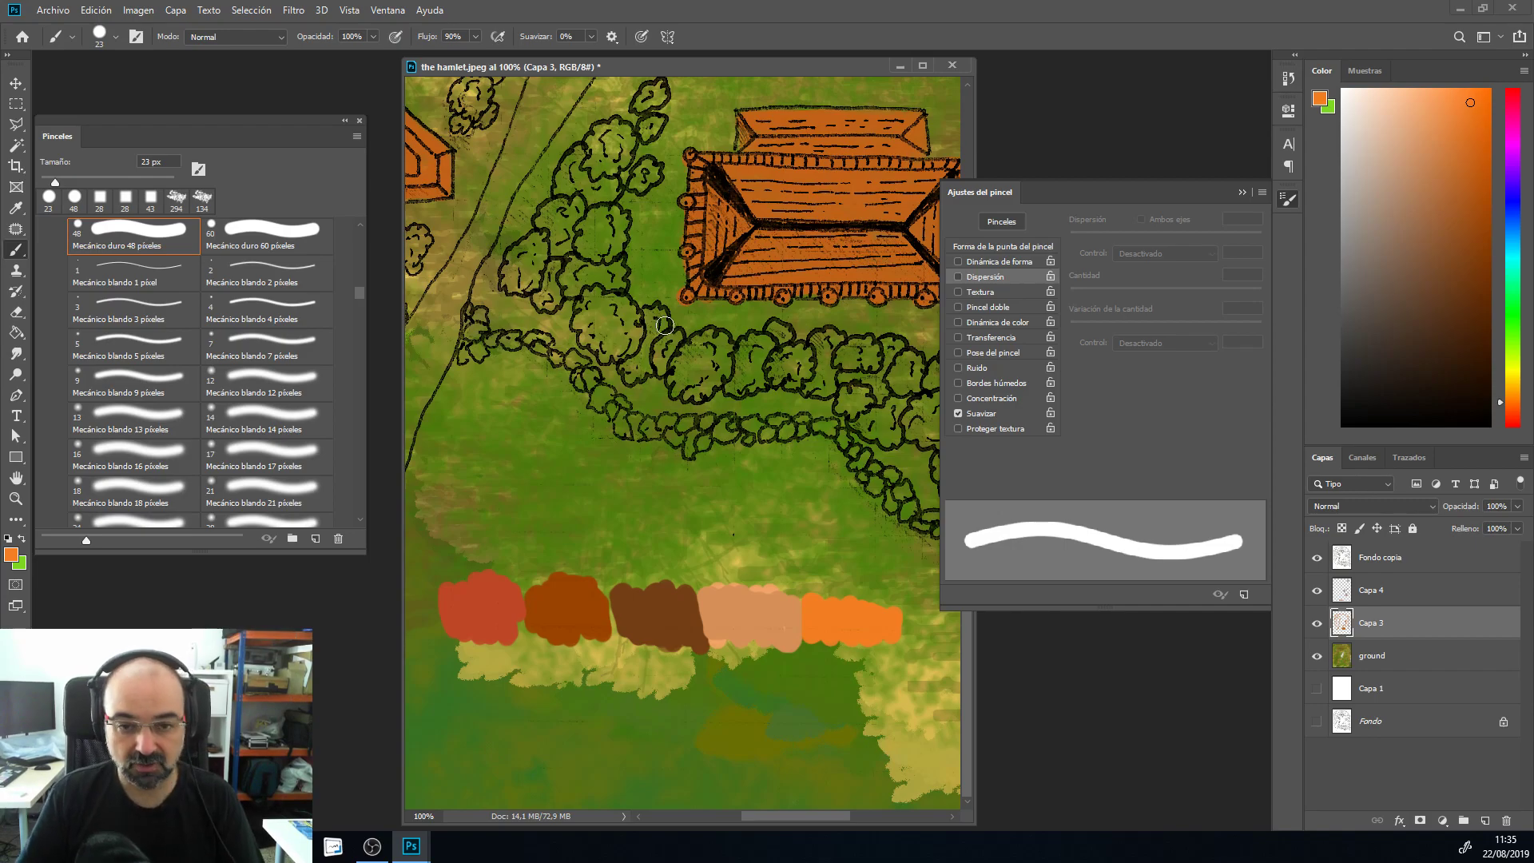
pyautogui.rightClick(735, 335)
pyautogui.click(793, 345)
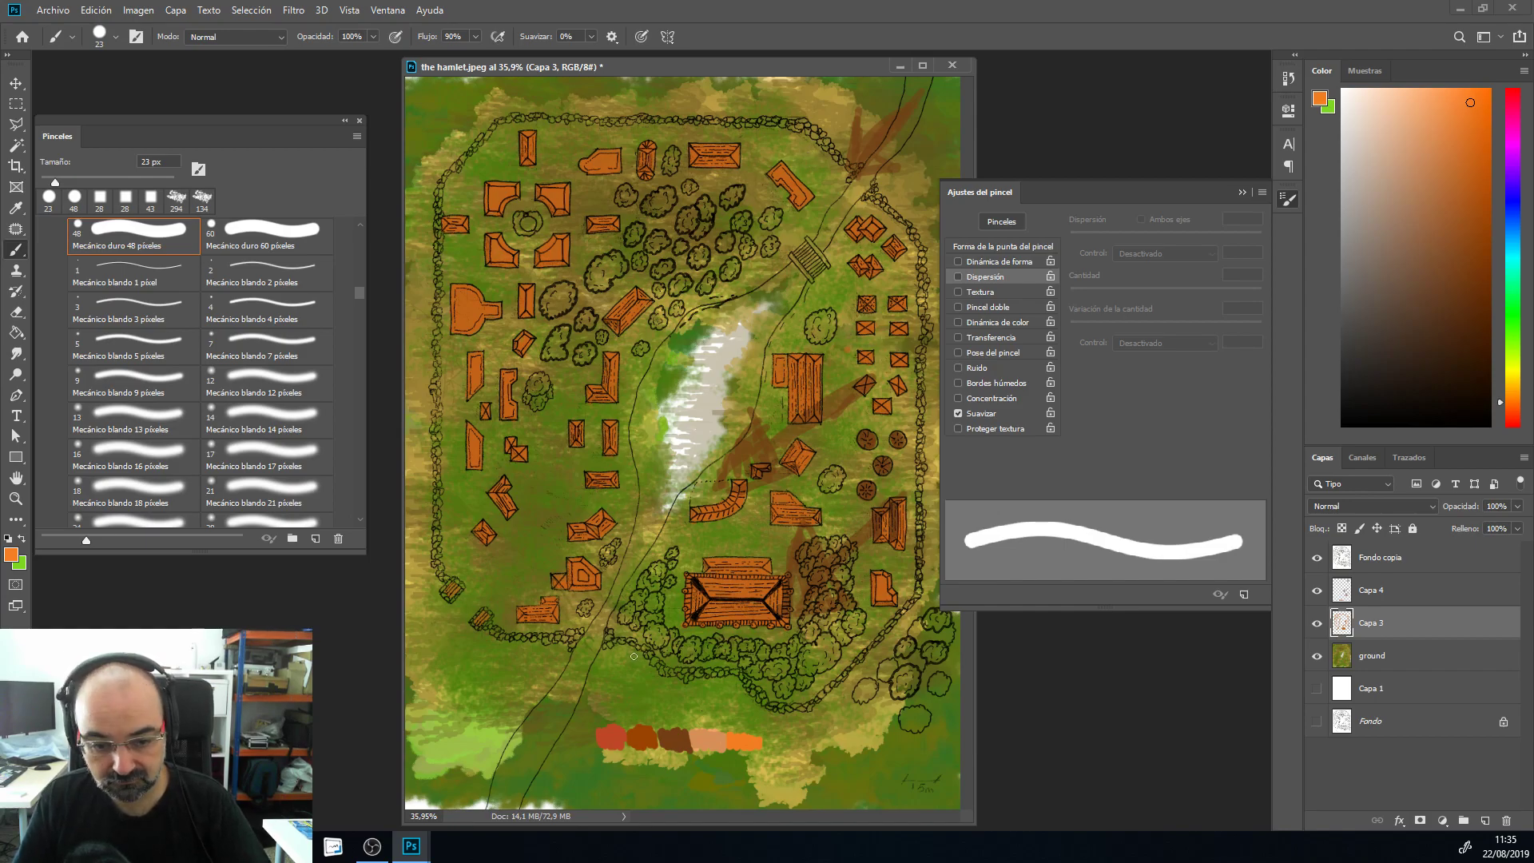
# Step: Sample the dark brown swatch, try painting a light-direction arrow by the northern wall on Capa 3, and undo its strokes
pyautogui.keyDown('alt'); pyautogui.click(675, 736); pyautogui.keyUp('alt')
pyautogui.moveTo(803, 107)
pyautogui.mouseDown()
pyautogui.moveTo(749, 161)
pyautogui.moveTo(754, 132)
pyautogui.moveTo(735, 175)
pyautogui.mouseUp()
pyautogui.moveTo(762, 120)
pyautogui.mouseDown()
pyautogui.moveTo(757, 171)
pyautogui.moveTo(802, 100)
pyautogui.moveTo(739, 159)
pyautogui.mouseUp()
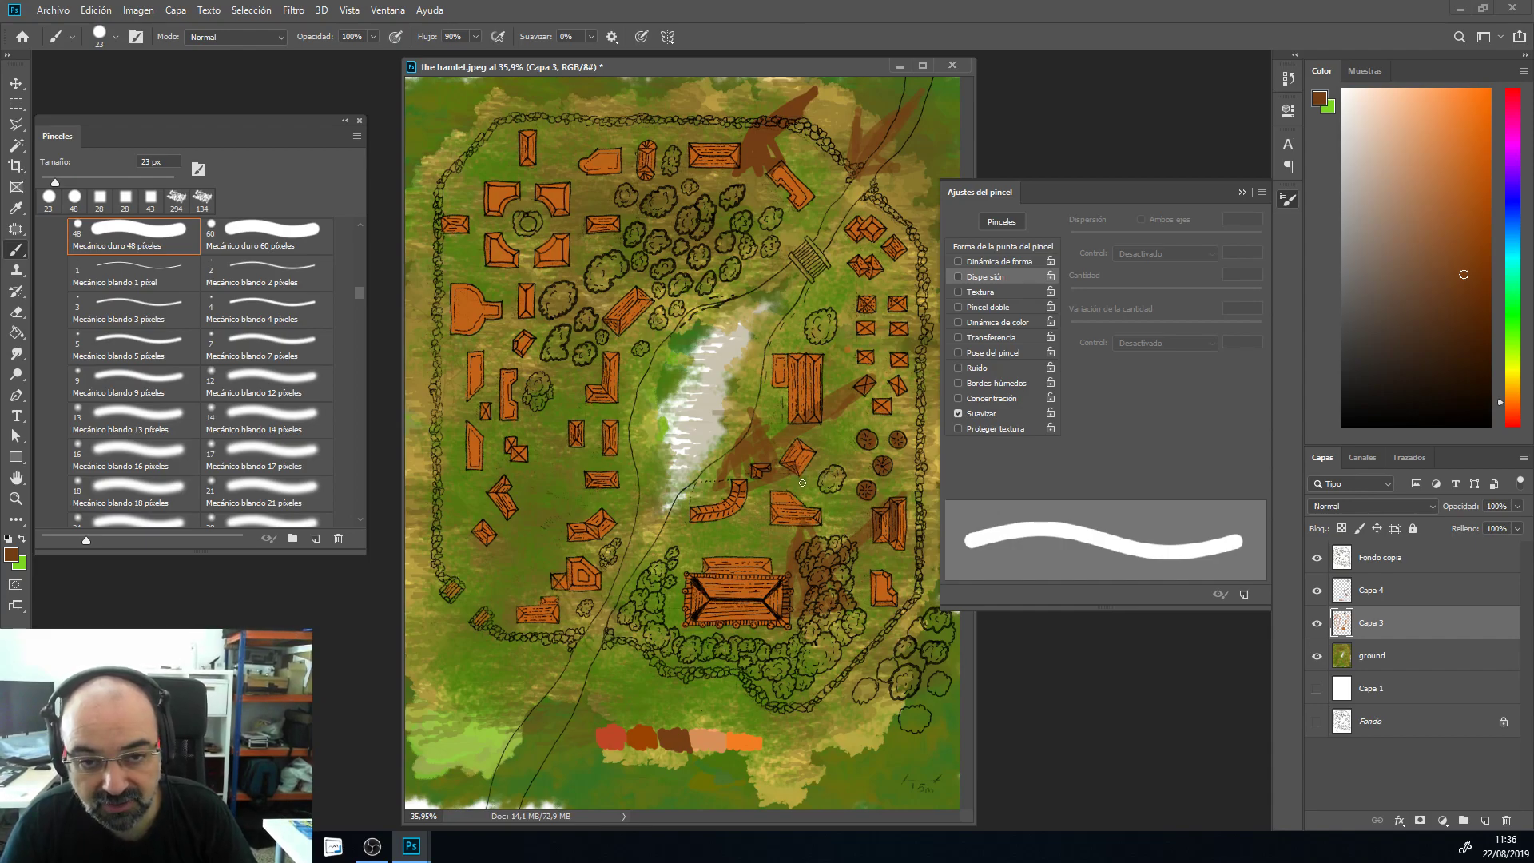
pyautogui.moveTo(739, 120)
pyautogui.mouseDown()
pyautogui.moveTo(734, 166)
pyautogui.moveTo(769, 145)
pyautogui.mouseUp()
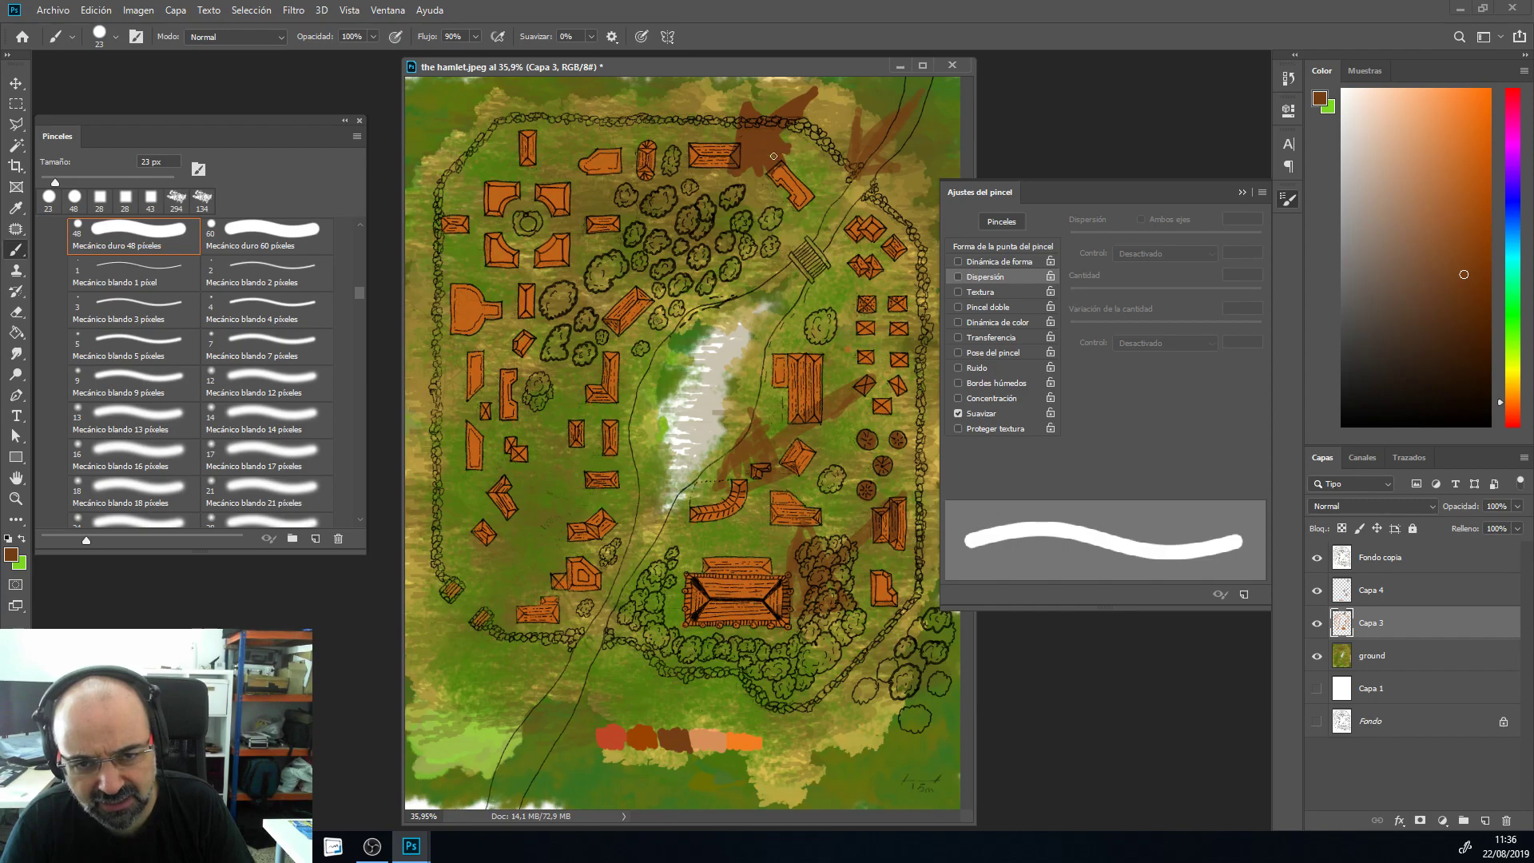
pyautogui.moveTo(777, 118)
pyautogui.mouseDown()
pyautogui.moveTo(827, 86)
pyautogui.moveTo(783, 109)
pyautogui.mouseUp()
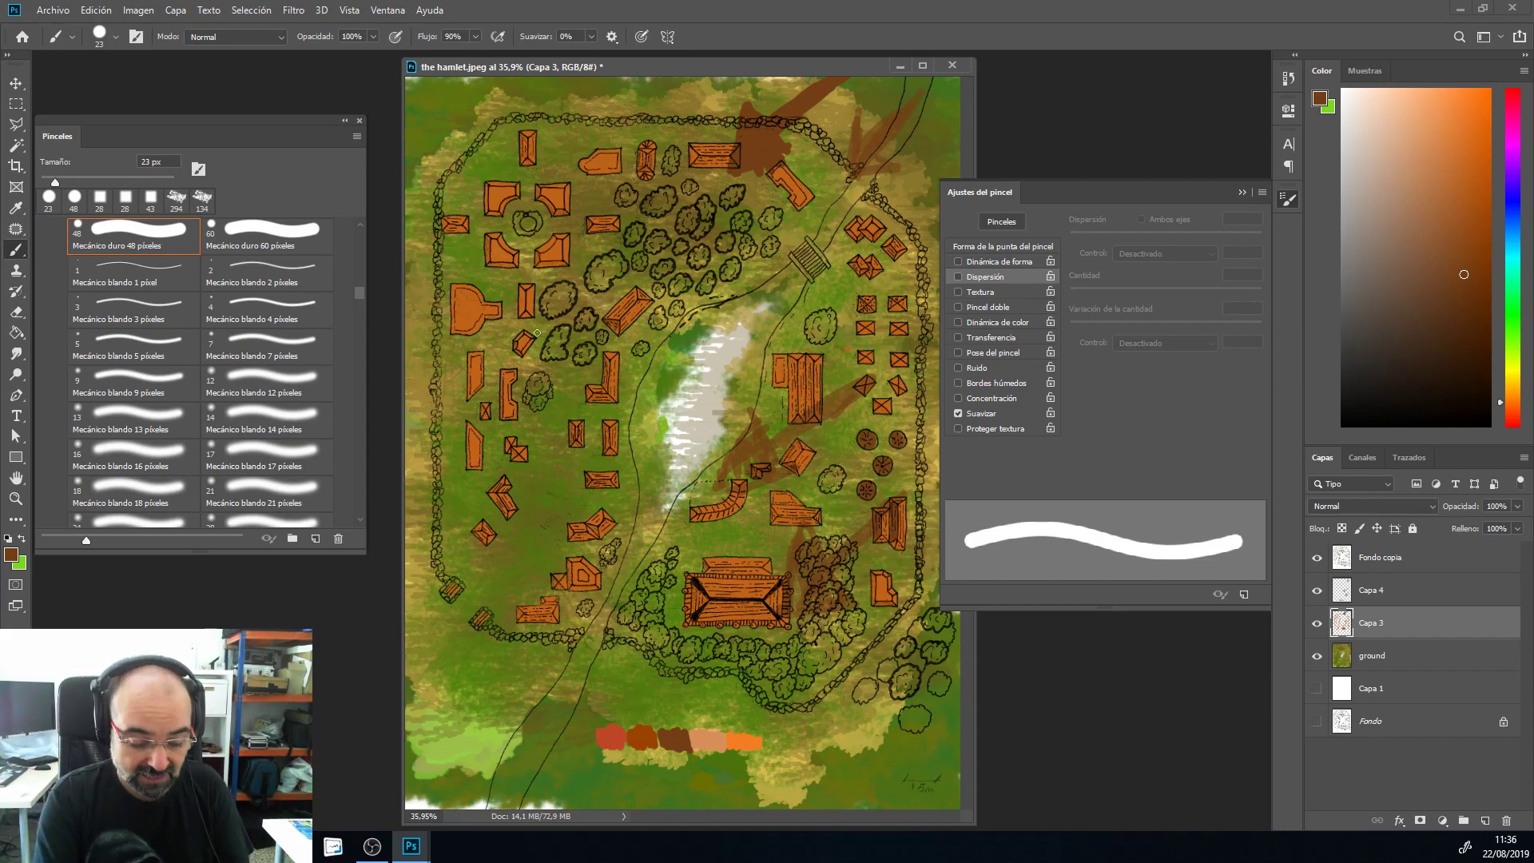
pyautogui.press('e')
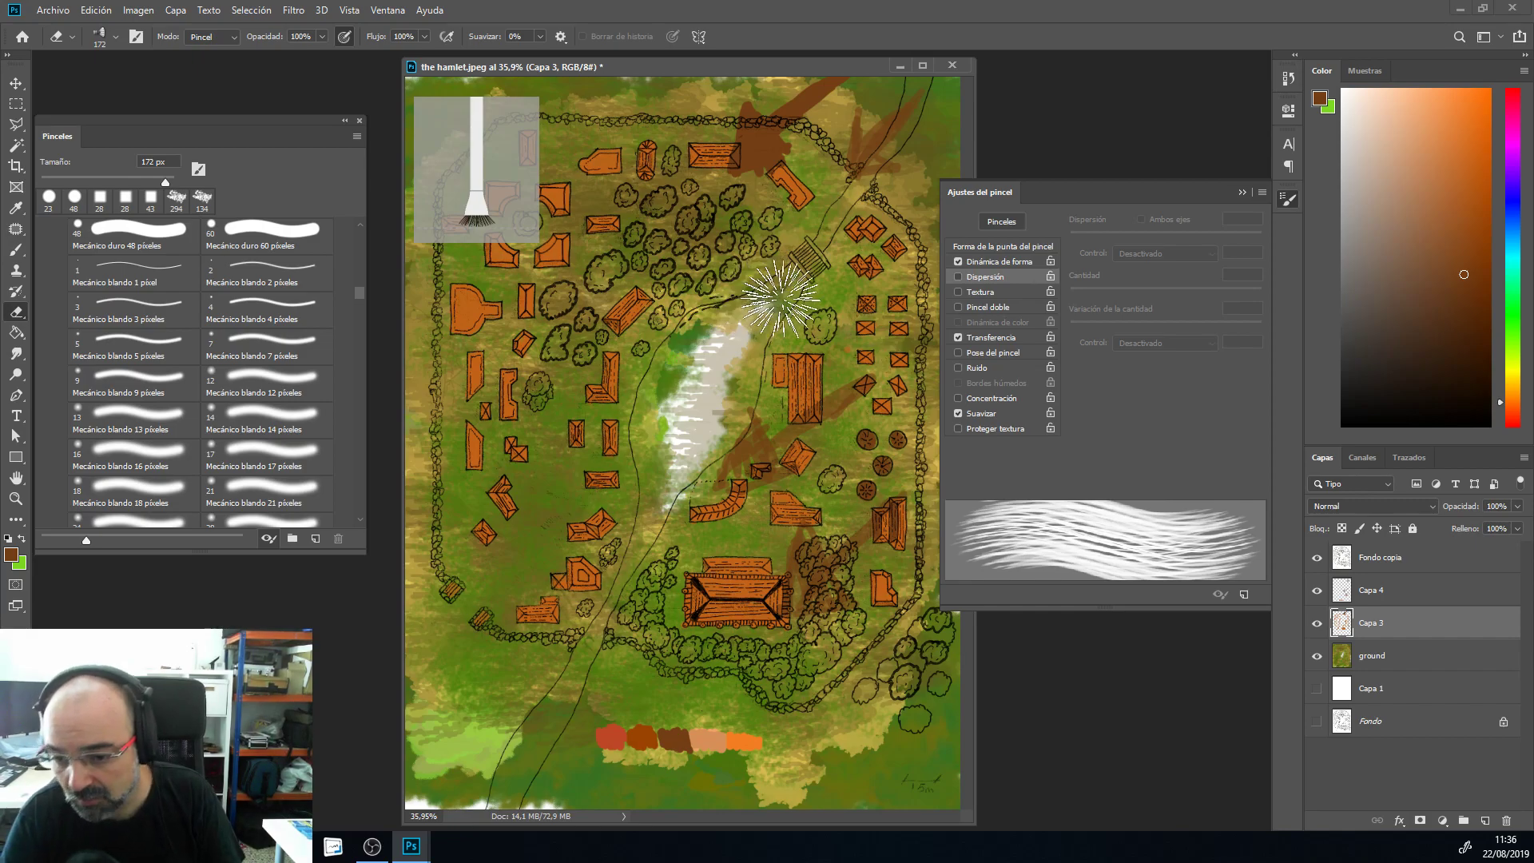
pyautogui.hotkey('ctrl', 'z')
pyautogui.hotkey('ctrl', 'z')
pyautogui.hotkey('ctrl', 'z')
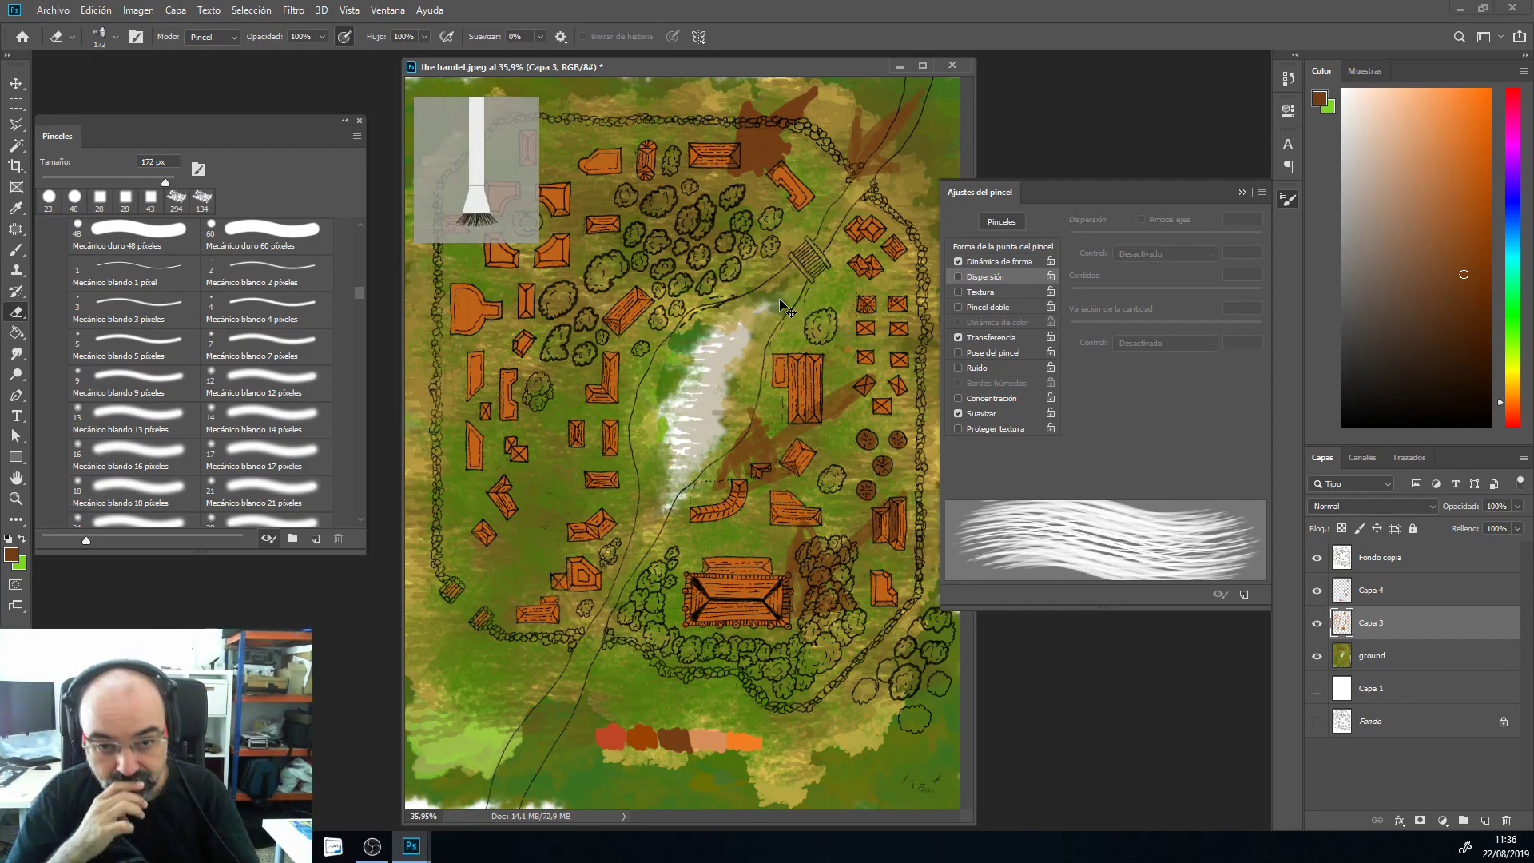
pyautogui.hotkey('ctrl', 'z')
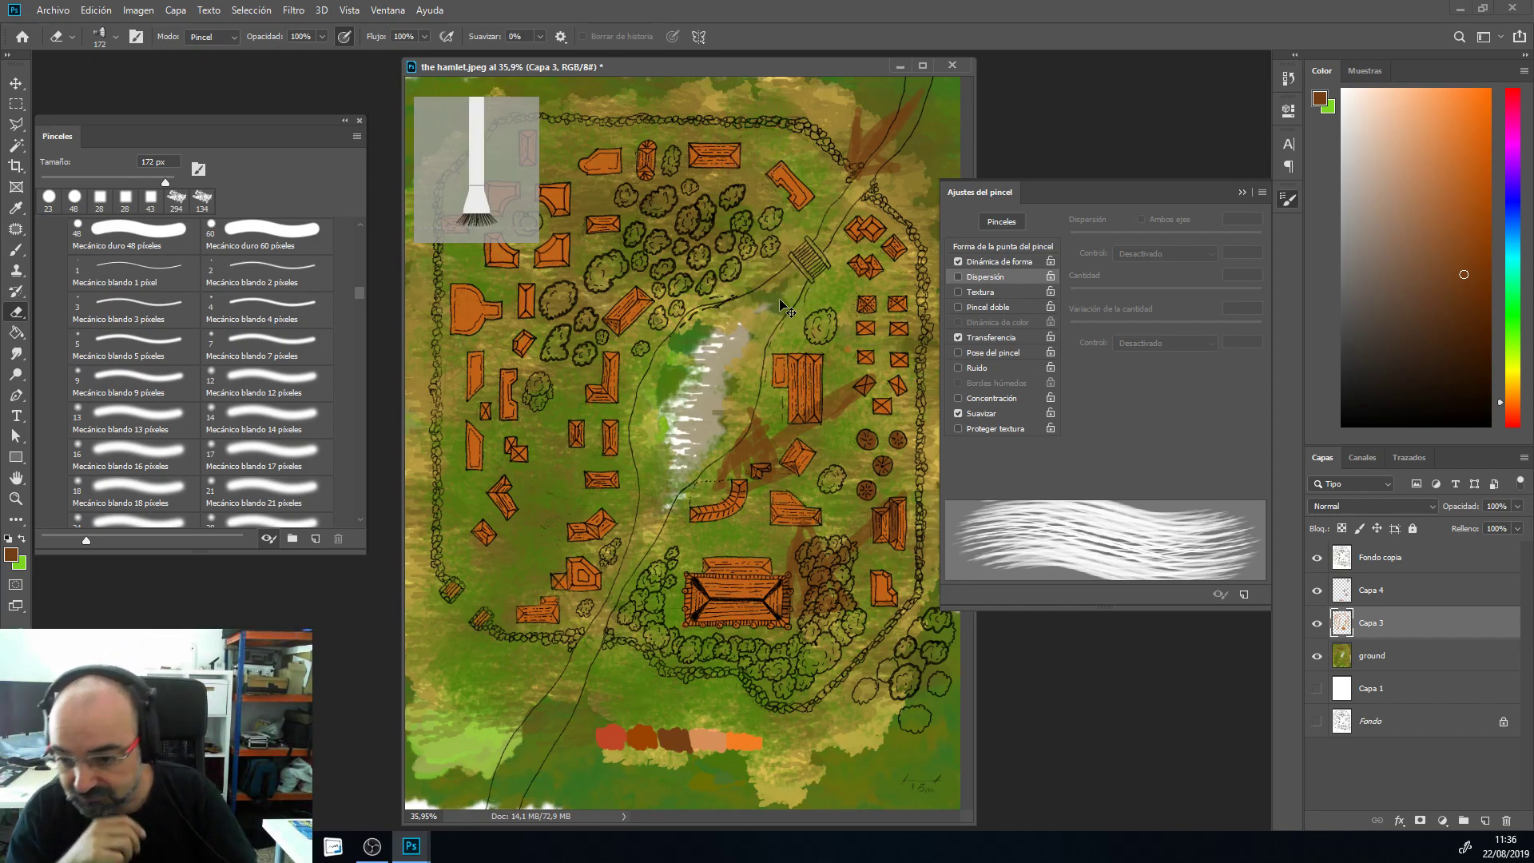
# Step: Check which strokes belong to Capa 3 by toggling its visibility, and make Capa 4 the active layer
pyautogui.click(1317, 624)
pyautogui.click(1317, 624)
pyautogui.click(1317, 624)
pyautogui.click(1317, 623)
pyautogui.click(1317, 624)
pyautogui.click(1317, 624)
pyautogui.click(1376, 595)
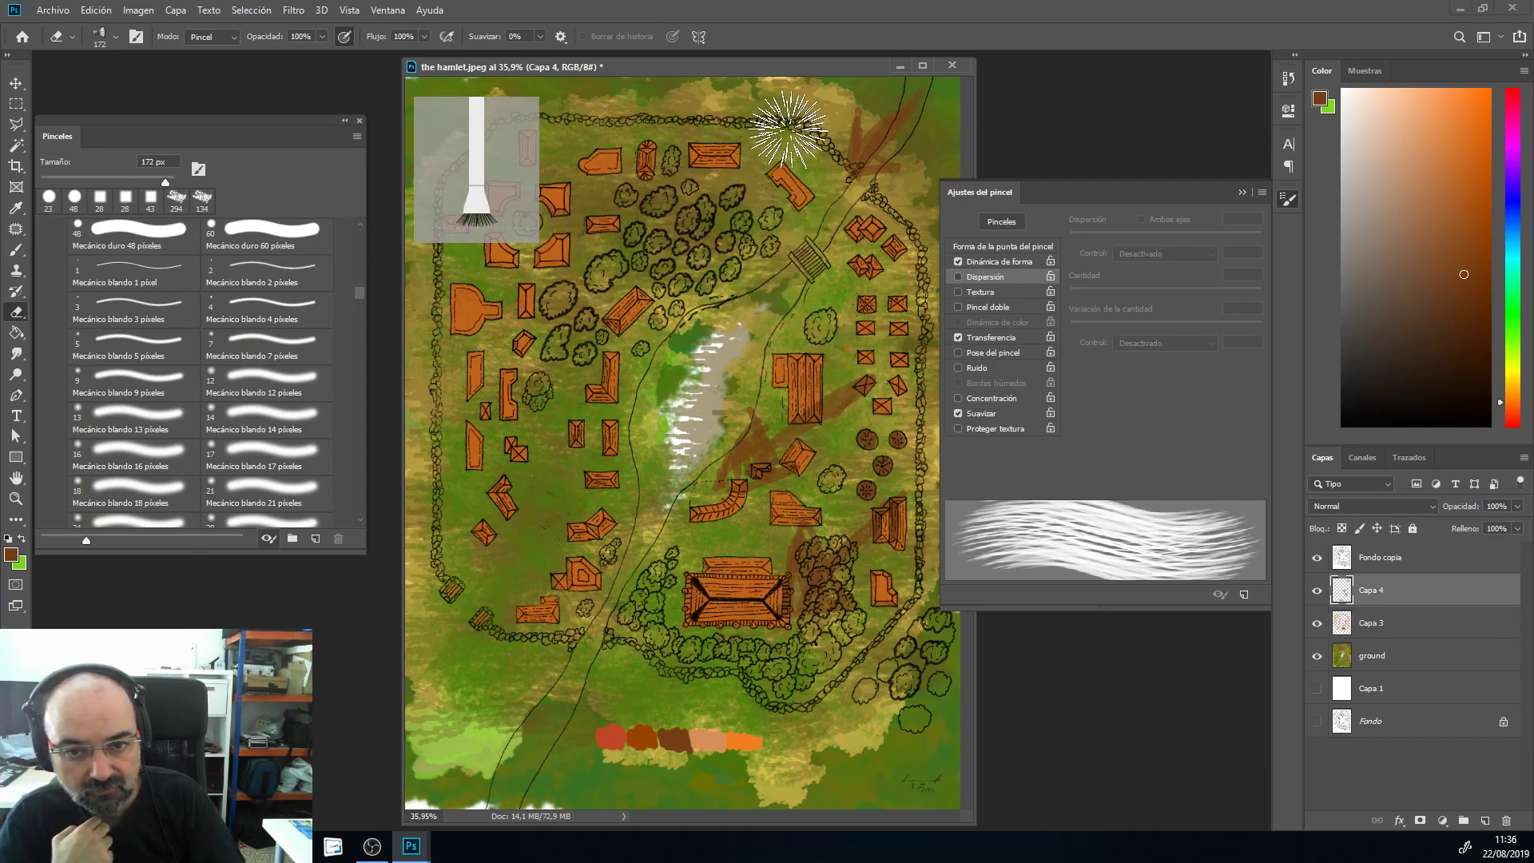
# Step: Give the eraser the hard 48-pixel tip and paint a dark brown light-direction arrow from the northern wall southwest toward the trees
pyautogui.moveTo(649, 253); pyautogui.dragTo(731, 288)
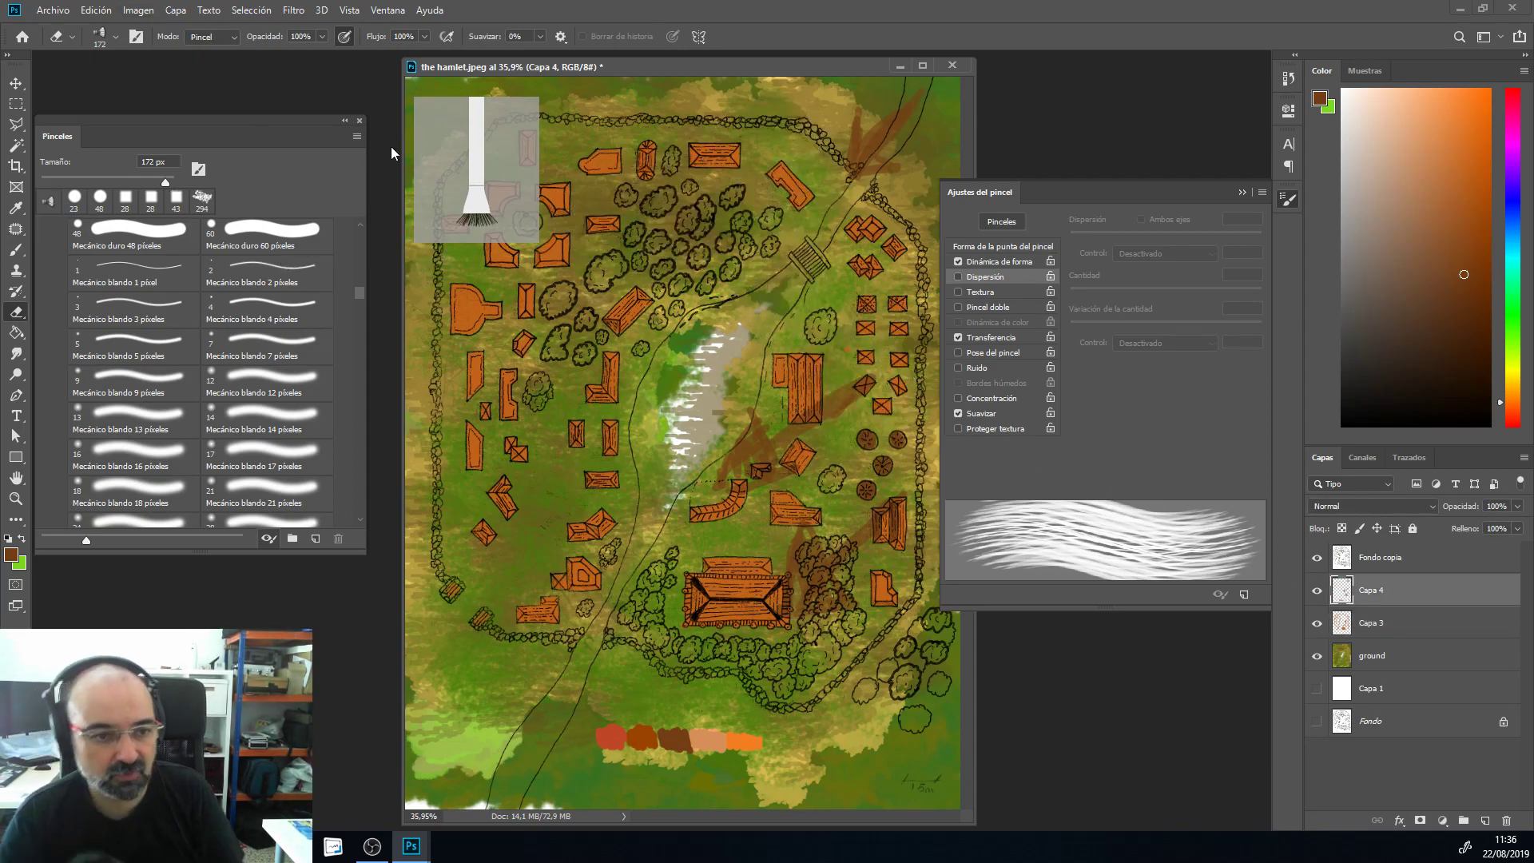
pyautogui.click(136, 230)
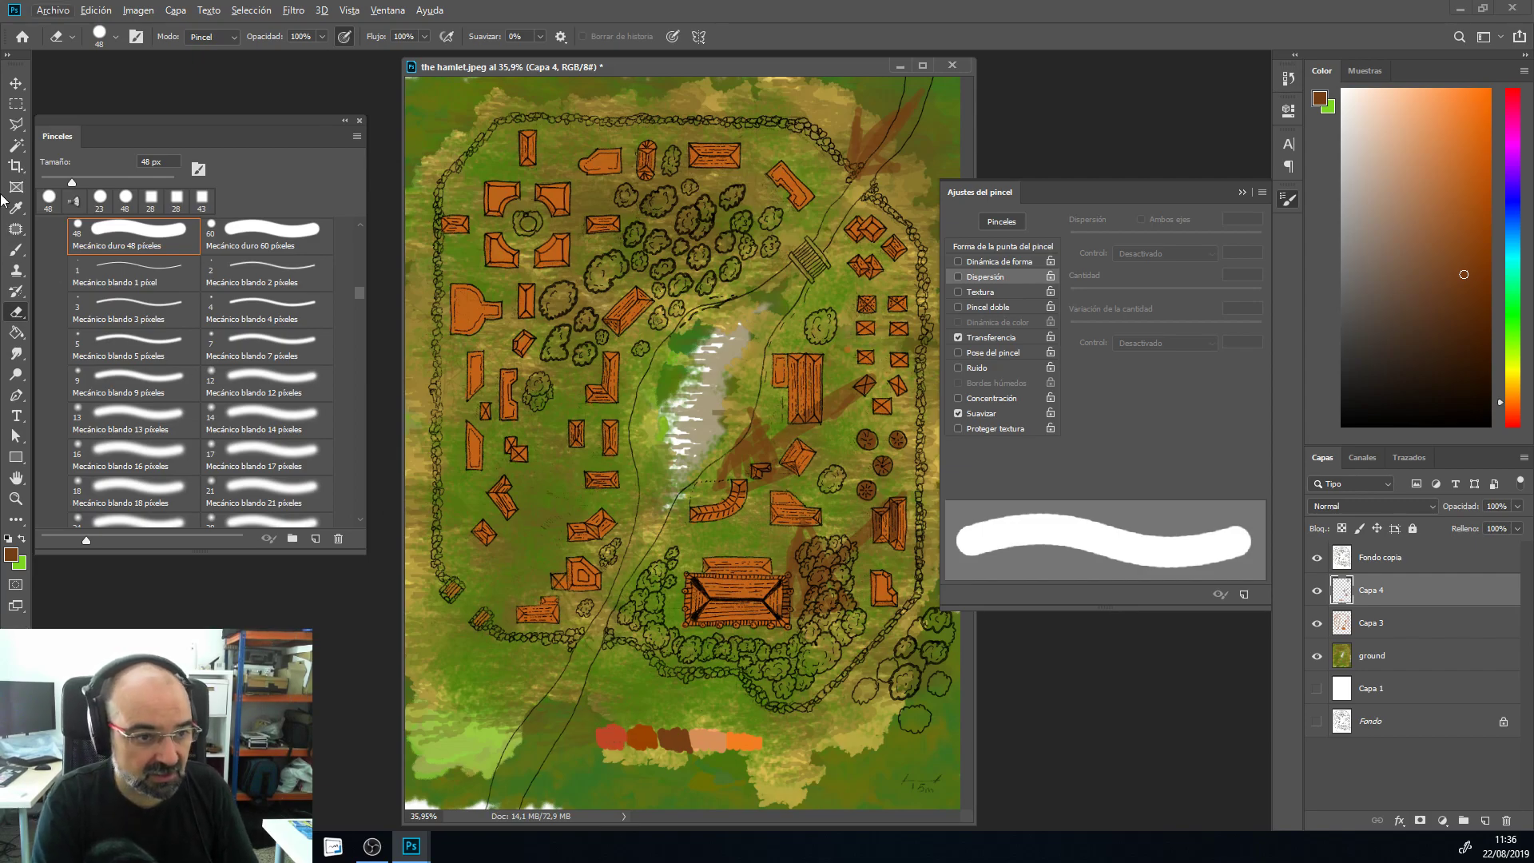
pyautogui.press('b')
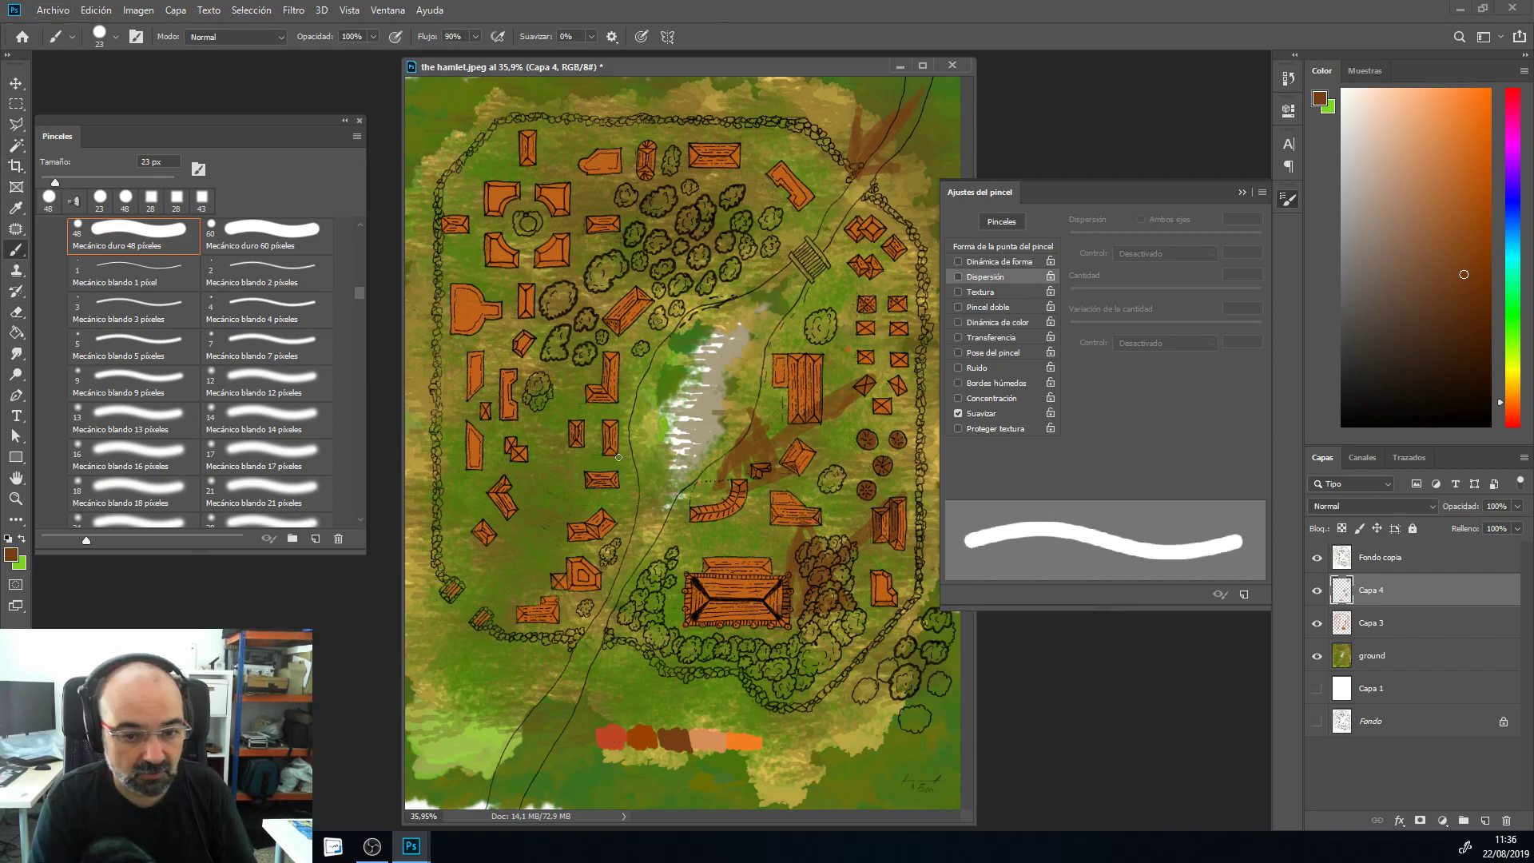
pyautogui.moveTo(749, 181)
pyautogui.mouseDown()
pyautogui.moveTo(710, 229)
pyautogui.moveTo(715, 174)
pyautogui.moveTo(727, 201)
pyautogui.moveTo(713, 215)
pyautogui.moveTo(805, 131)
pyautogui.moveTo(720, 187)
pyautogui.mouseUp()
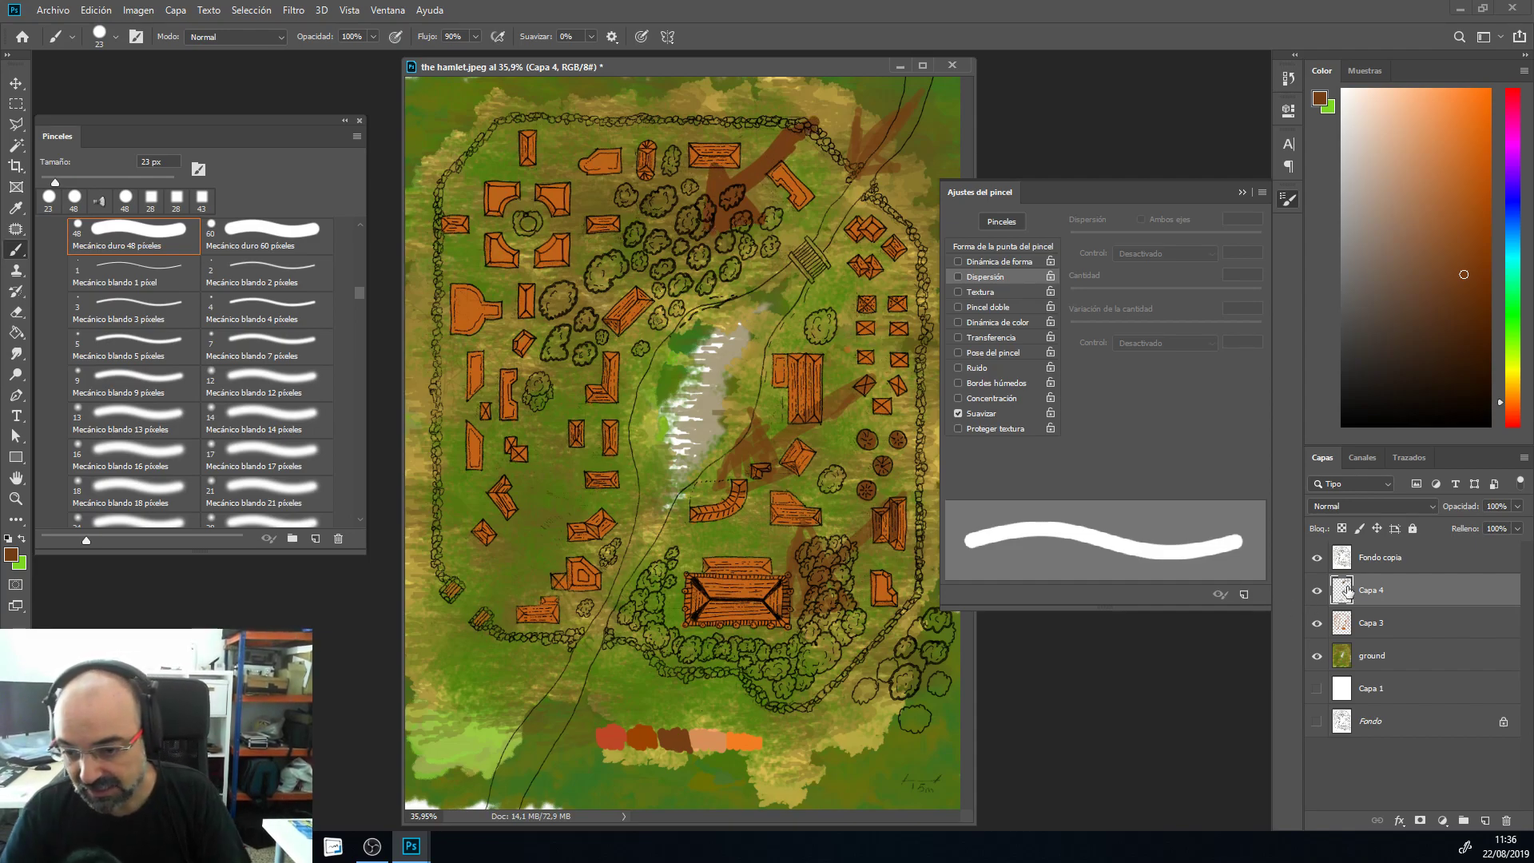
# Step: Erase the old brown arrows by the northeast wall, the central houses and the large hall, enlarging the eraser to 184 px
pyautogui.press('e')
pyautogui.moveTo(858, 182)
pyautogui.mouseDown()
pyautogui.moveTo(845, 143)
pyautogui.moveTo(900, 152)
pyautogui.moveTo(925, 108)
pyautogui.mouseUp()
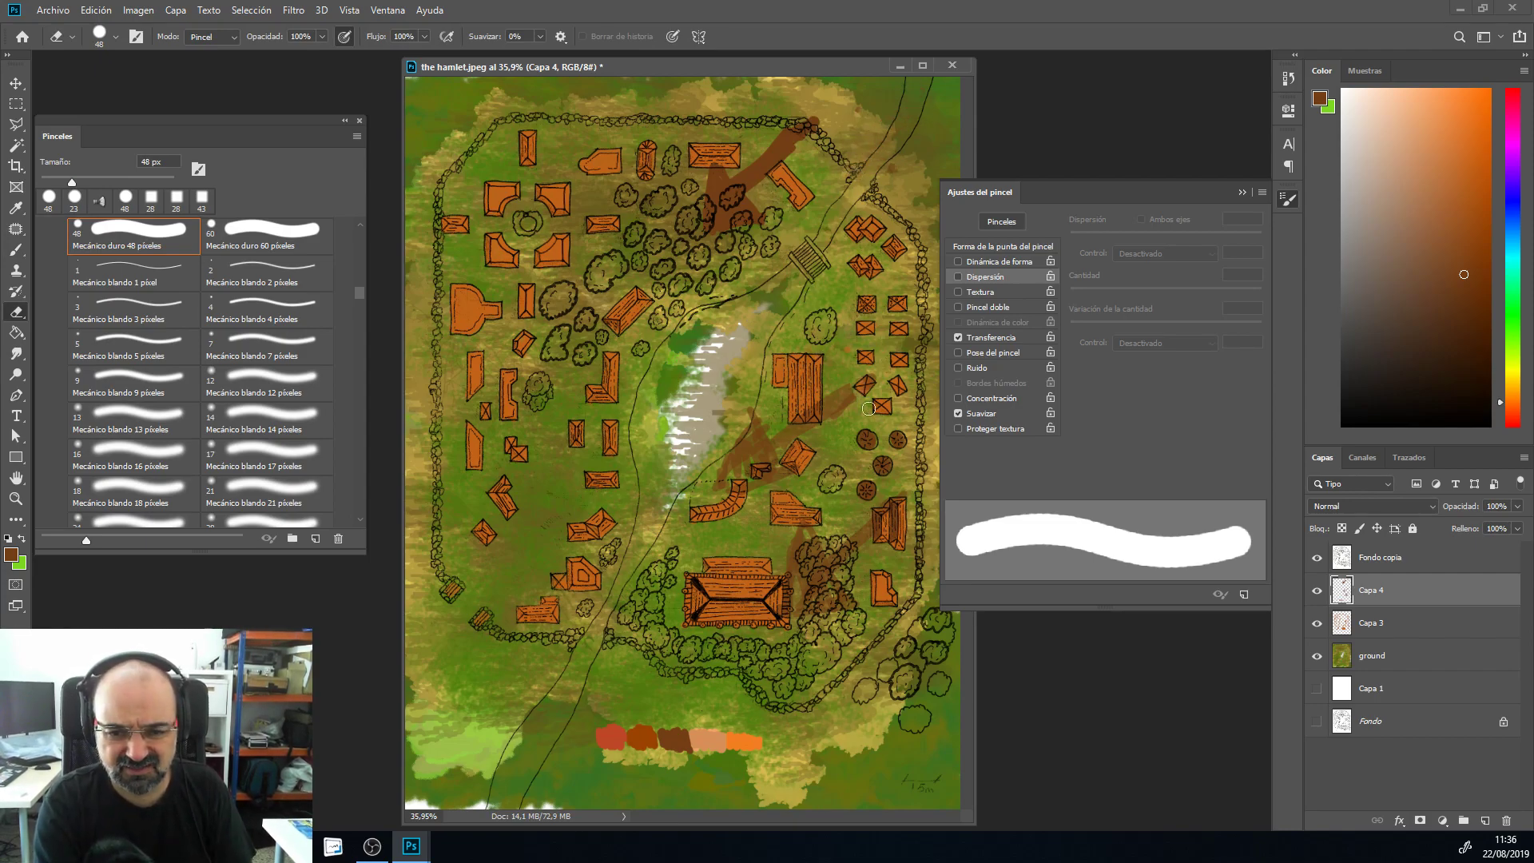
pyautogui.rightClick(827, 426)
pyautogui.moveTo(927, 464); pyautogui.dragTo(981, 464)
pyautogui.moveTo(743, 439)
pyautogui.mouseDown()
pyautogui.moveTo(712, 478)
pyautogui.moveTo(813, 460)
pyautogui.moveTo(788, 586)
pyautogui.moveTo(855, 596)
pyautogui.moveTo(834, 597)
pyautogui.moveTo(827, 574)
pyautogui.moveTo(888, 496)
pyautogui.moveTo(878, 324)
pyautogui.moveTo(698, 409)
pyautogui.moveTo(670, 542)
pyautogui.moveTo(831, 431)
pyautogui.mouseUp()
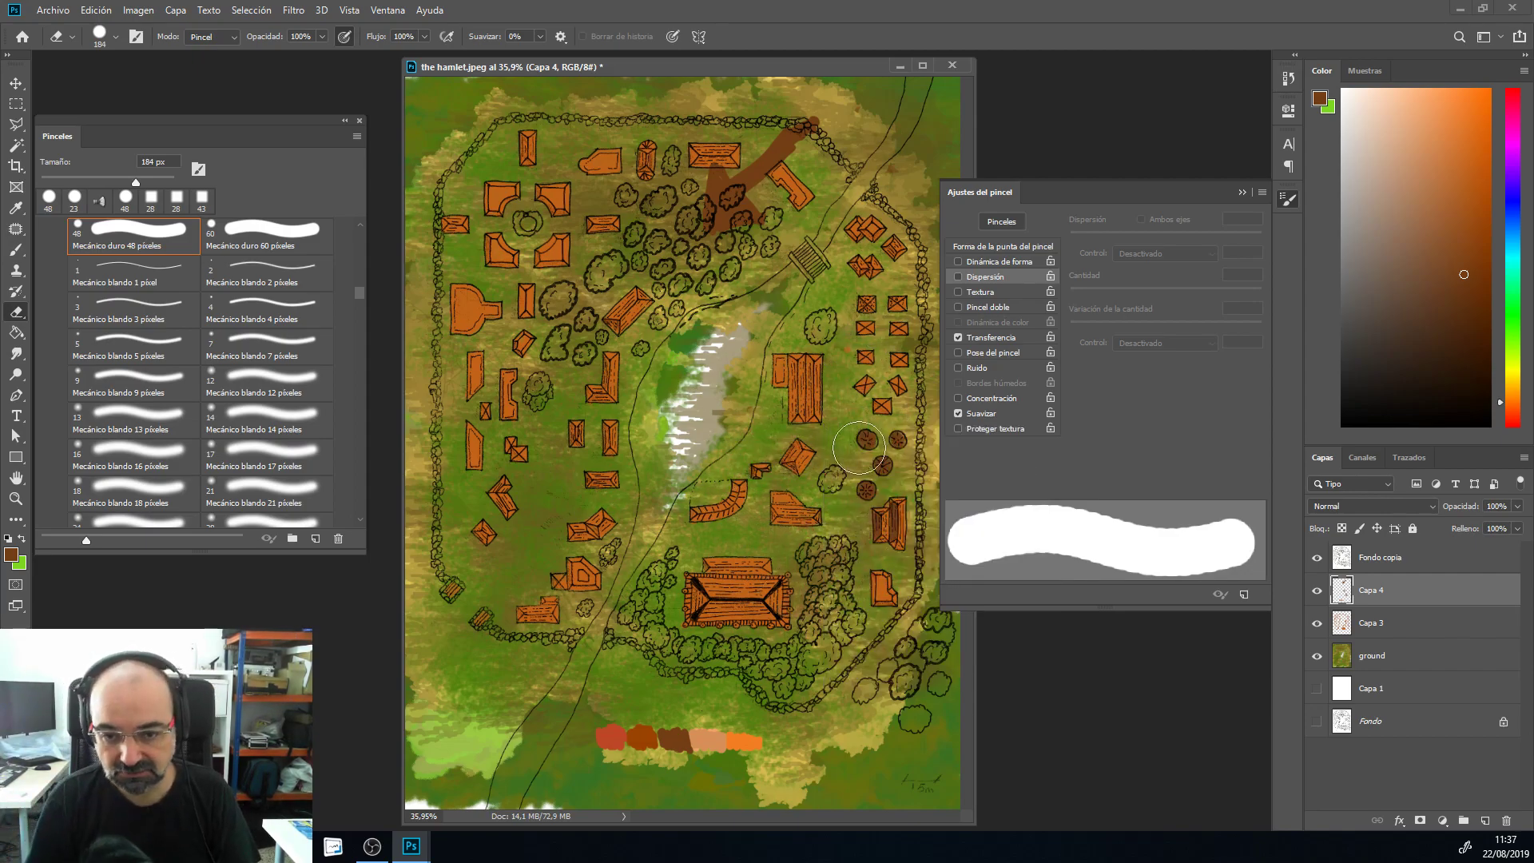
# Step: Make Capa 3 active, sample the bright orange swatch and paint highlights on the large hall and the small house near the southeast wall
pyautogui.click(16, 250)
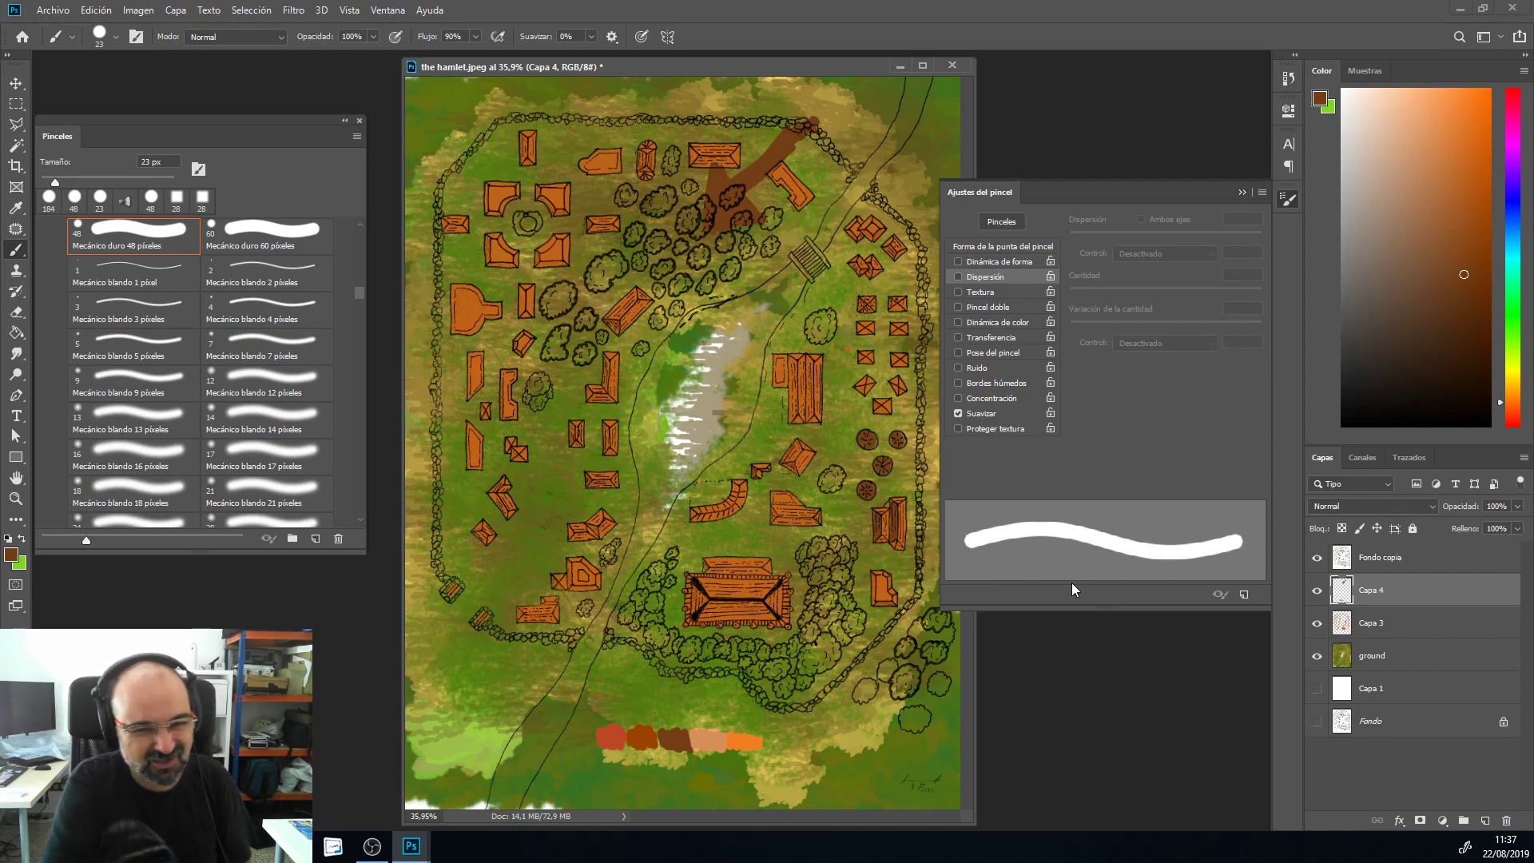
pyautogui.keyDown('alt'); pyautogui.click(612, 736); pyautogui.keyUp('alt')
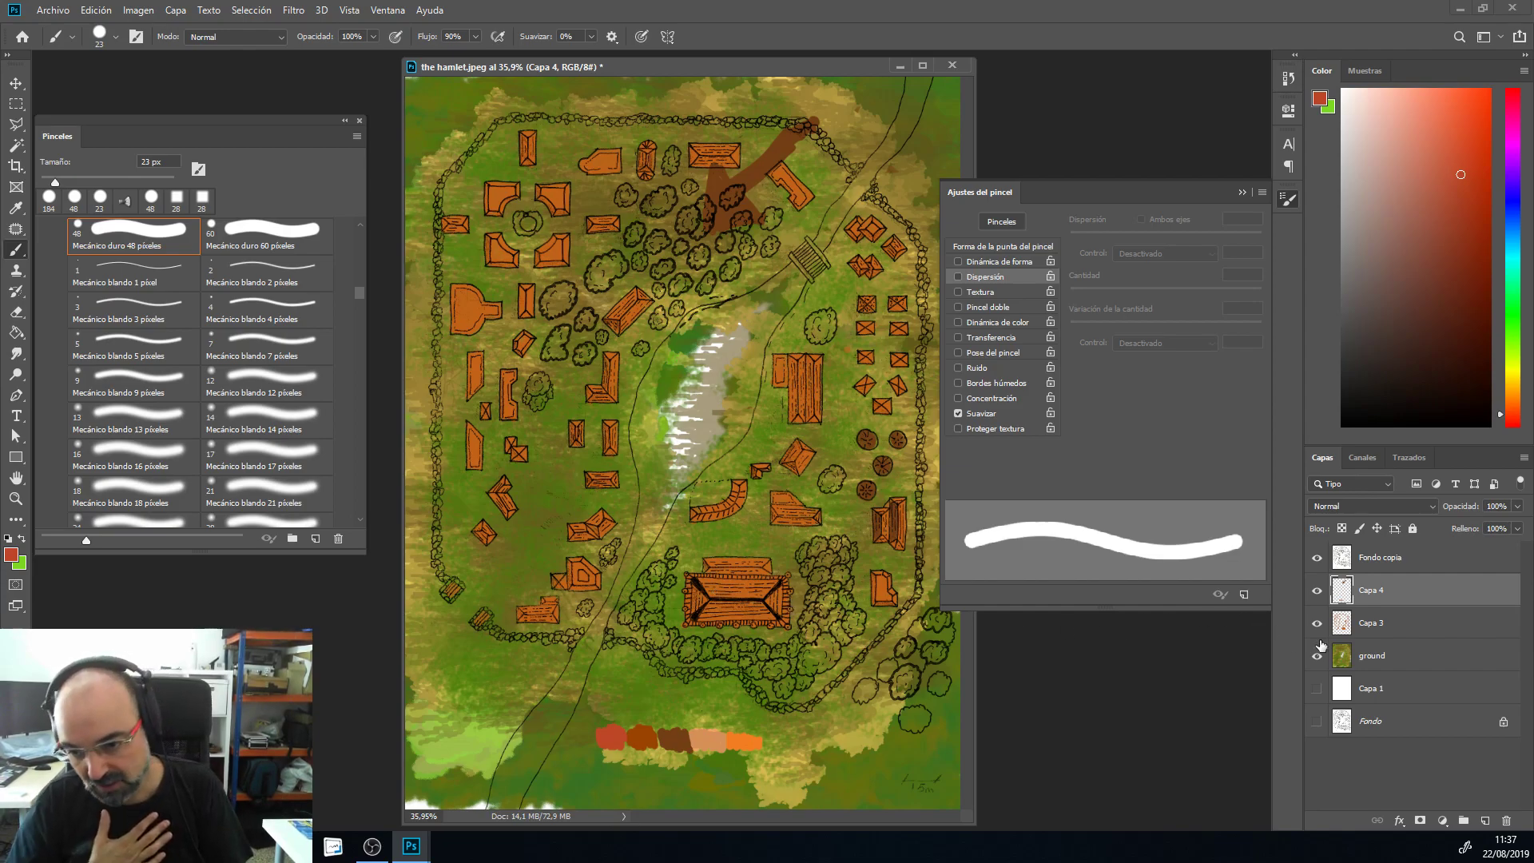
pyautogui.click(1344, 615)
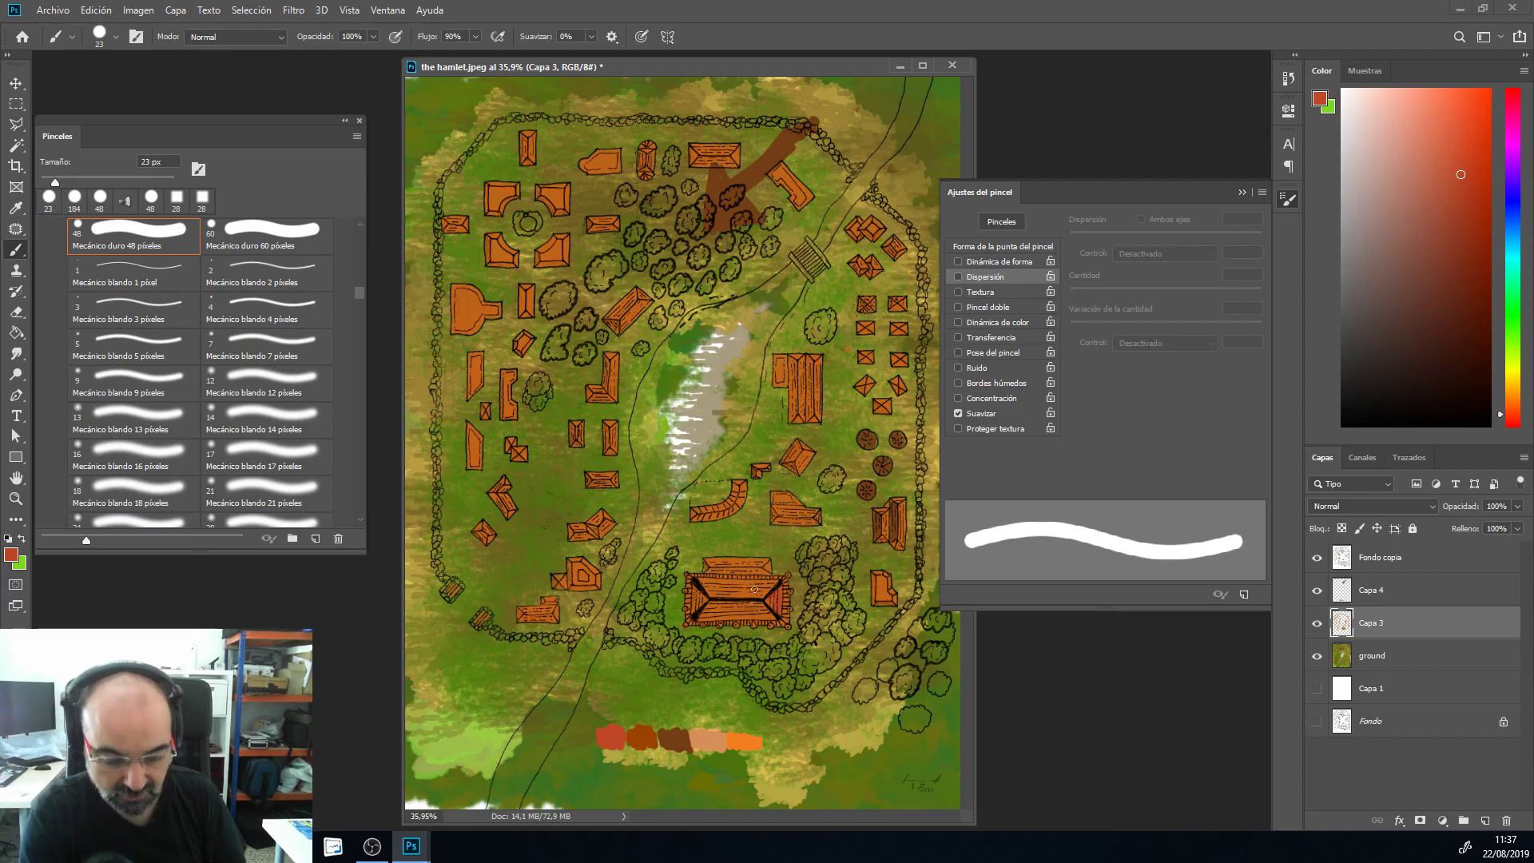
pyautogui.keyDown('alt'); pyautogui.click(743, 743); pyautogui.keyUp('alt')
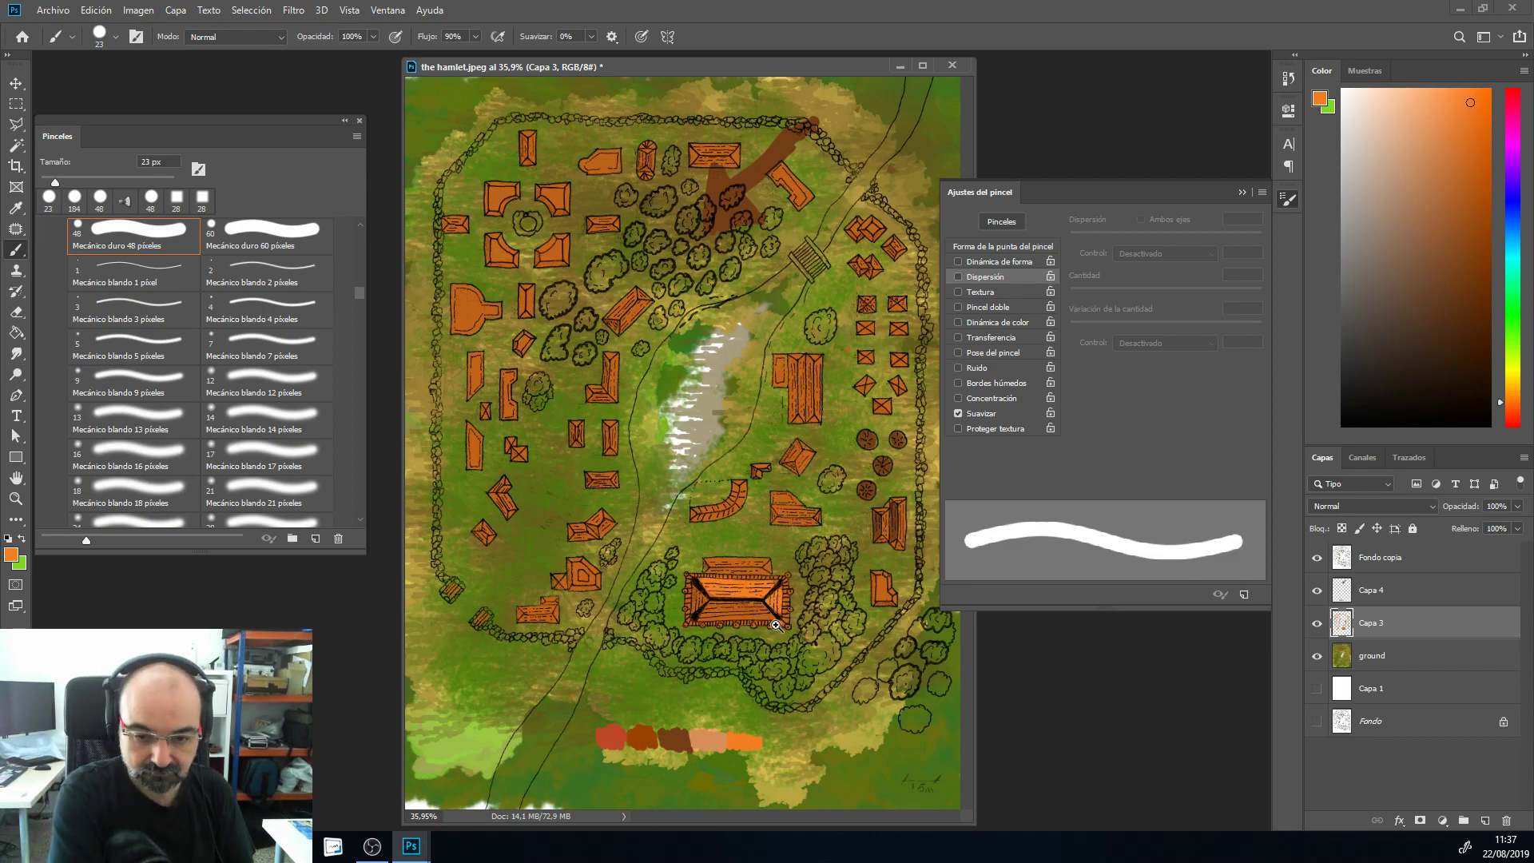
pyautogui.click(748, 591)
pyautogui.click(745, 596)
pyautogui.moveTo(744, 596); pyautogui.dragTo(548, 501)
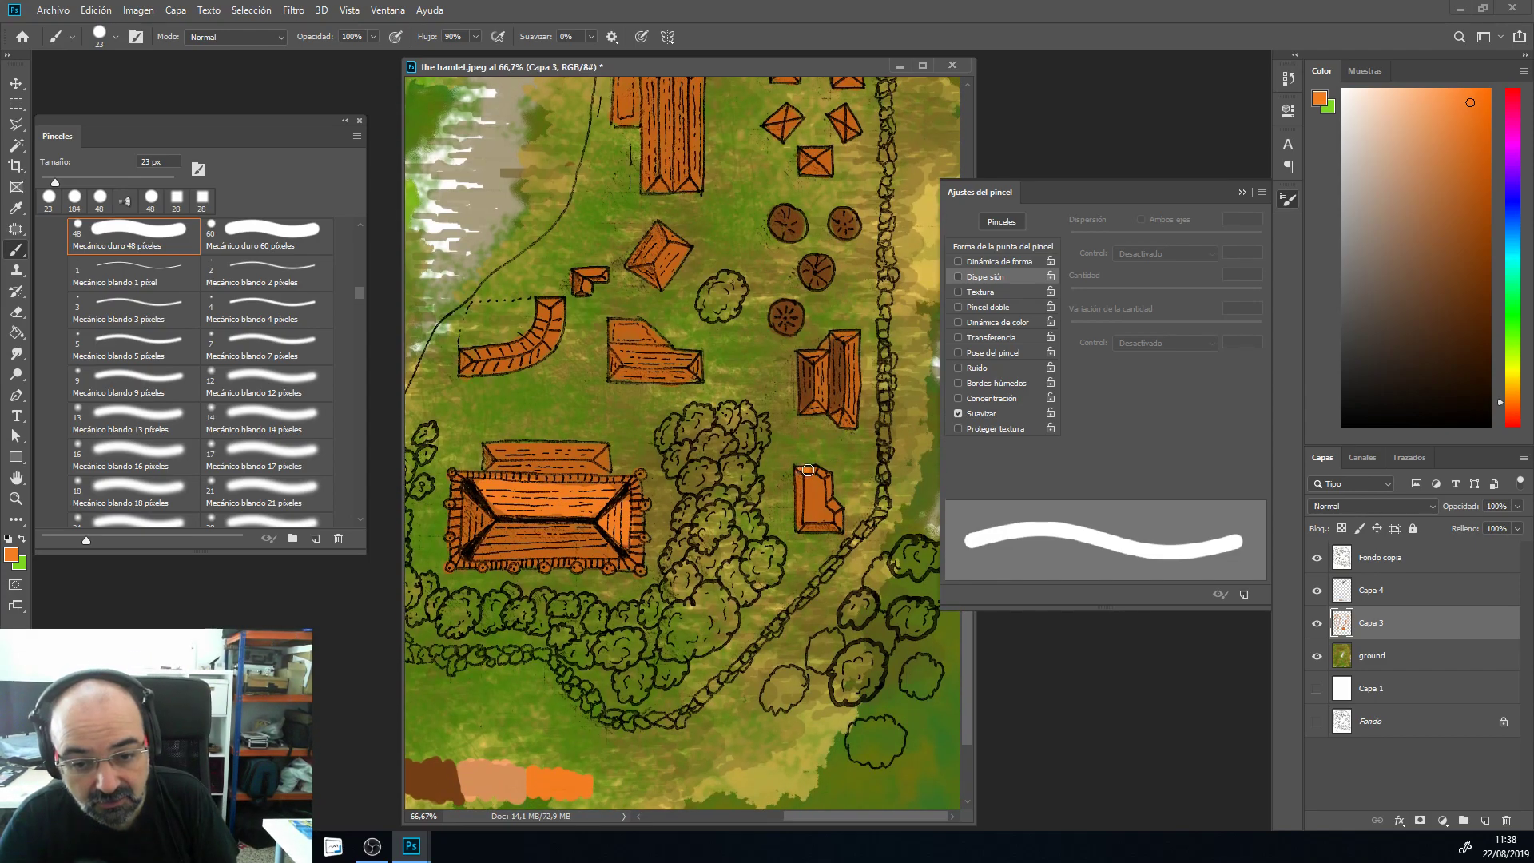
pyautogui.moveTo(828, 480); pyautogui.dragTo(831, 509)
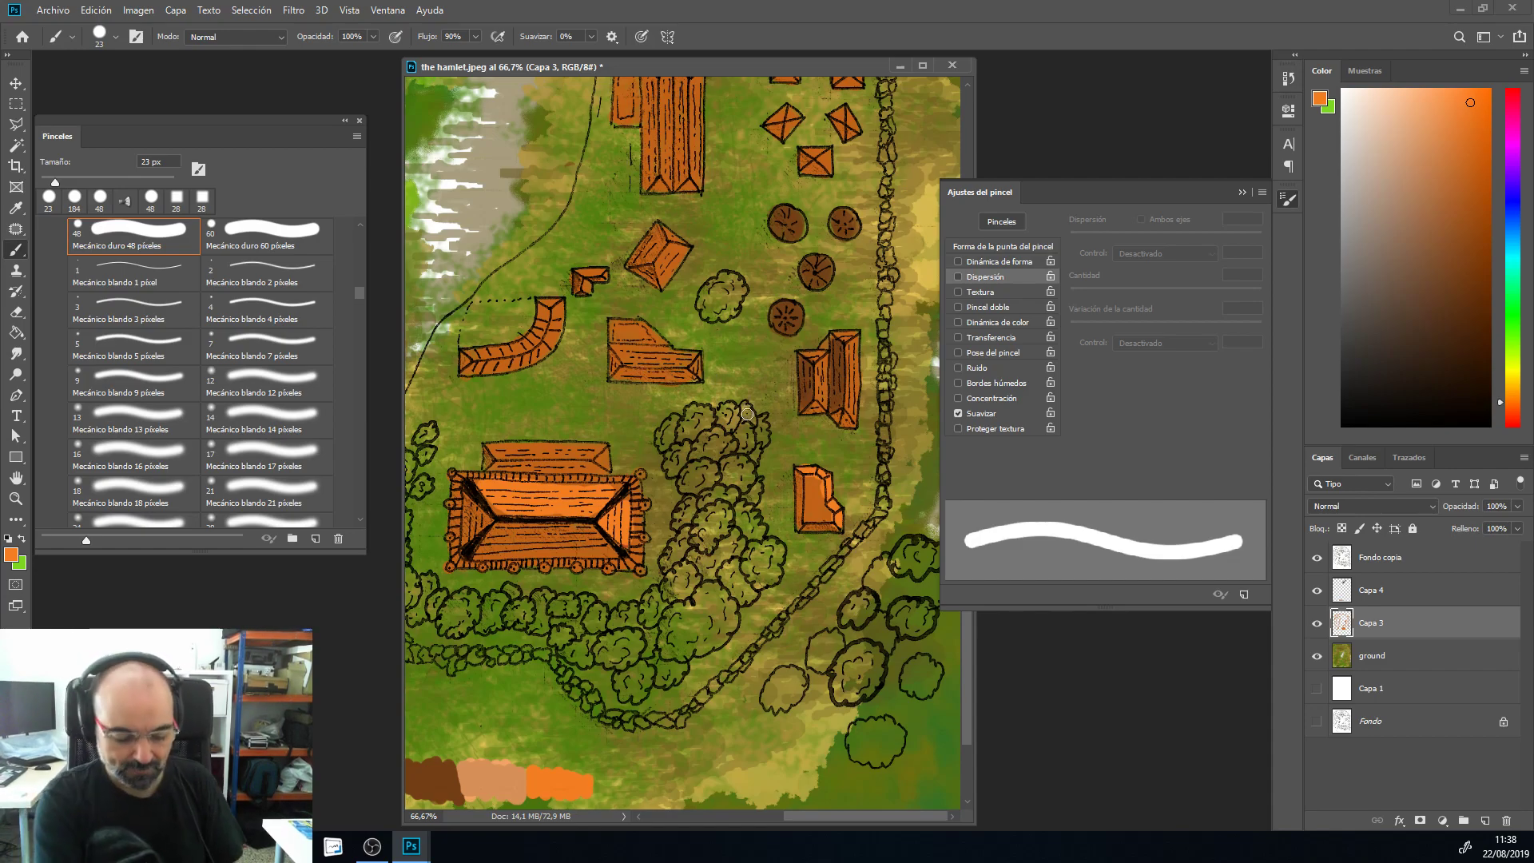
# Step: Set the brush size to 15 px and brighten the north and east roof slopes of the slanted-corner house northeast of the hall
pyautogui.click(672, 378)
pyautogui.rightClick(659, 346)
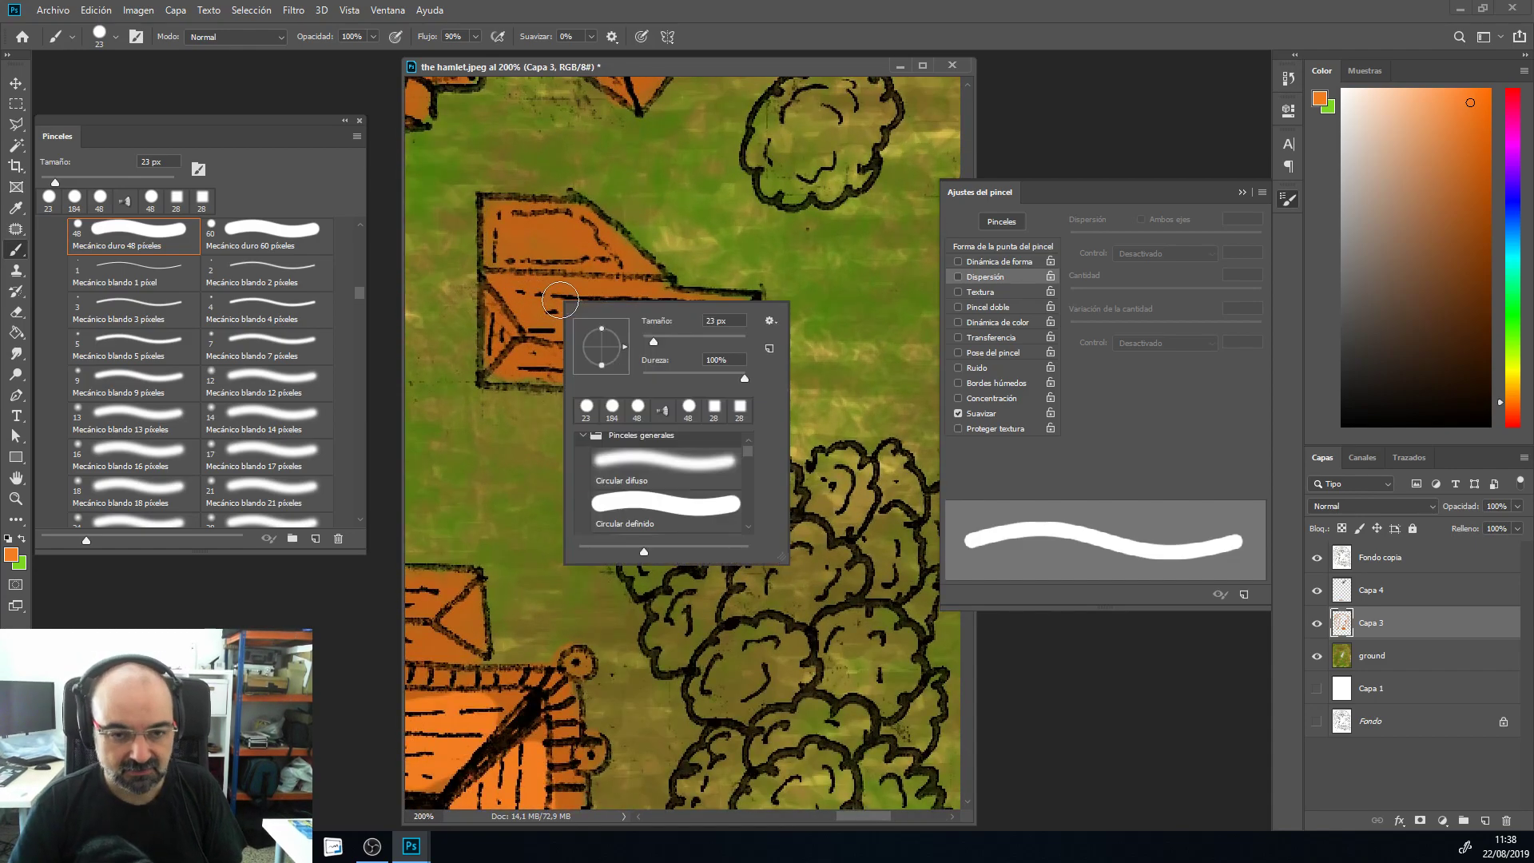
pyautogui.moveTo(659, 346); pyautogui.dragTo(639, 341)
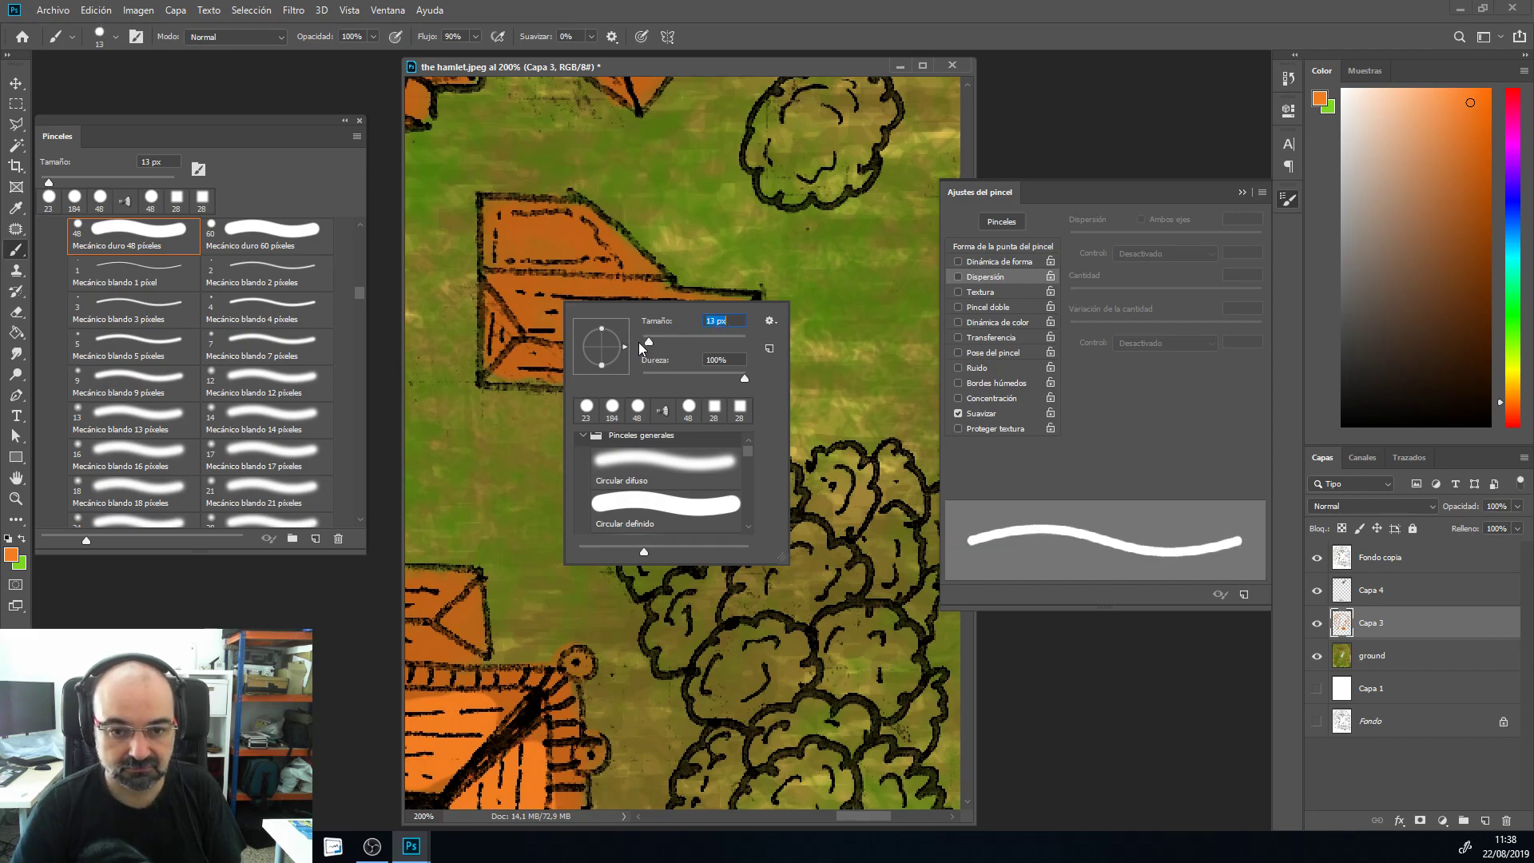
pyautogui.click(511, 289)
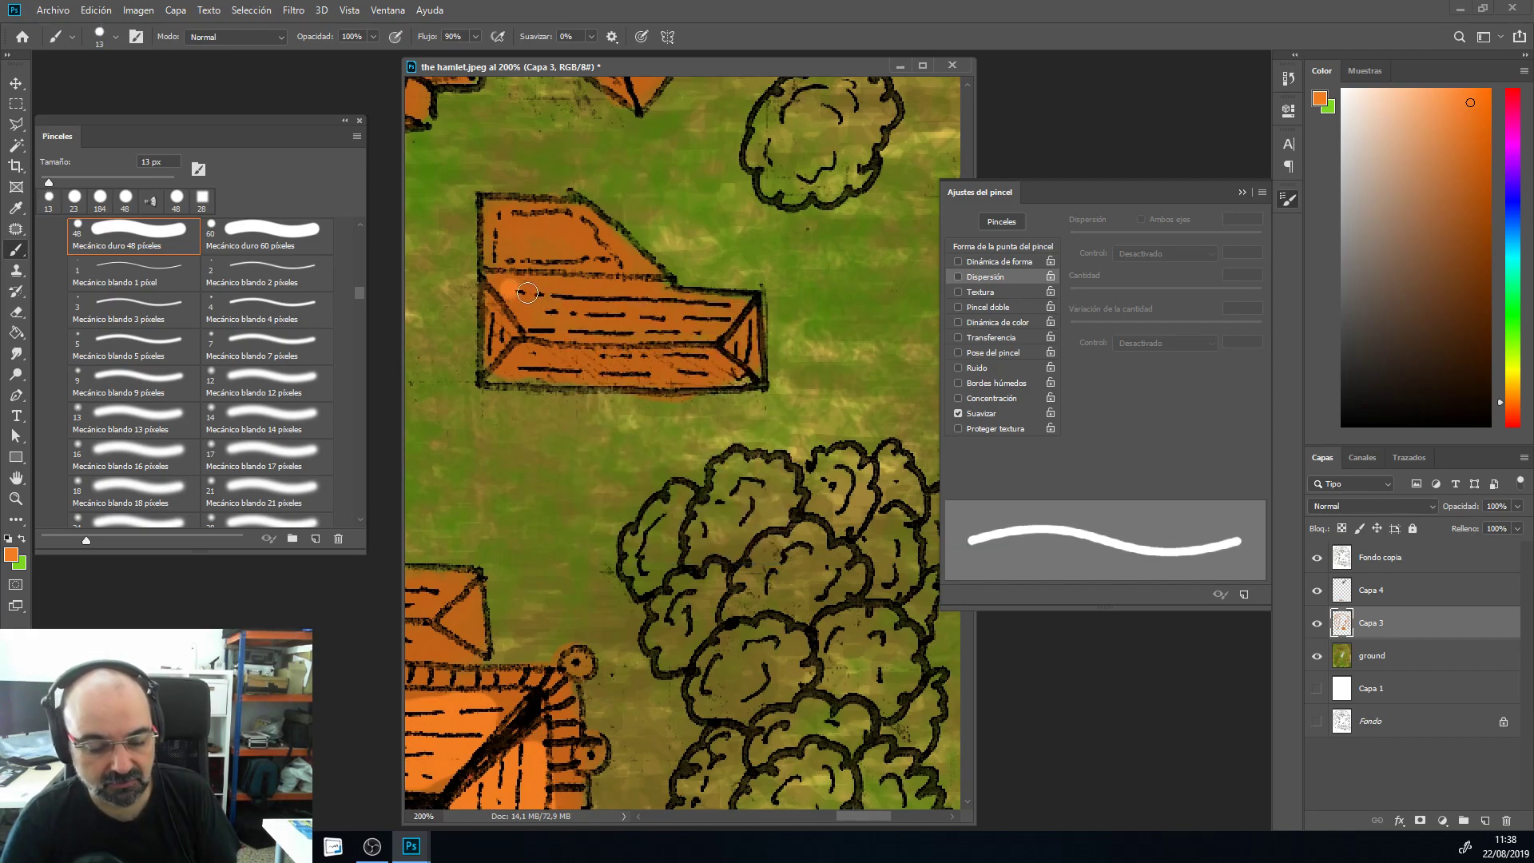
pyautogui.rightClick(551, 294)
pyautogui.write('15')
pyautogui.click(523, 297)
pyautogui.moveTo(507, 288)
pyautogui.mouseDown()
pyautogui.moveTo(556, 316)
pyautogui.moveTo(503, 282)
pyautogui.moveTo(536, 279)
pyautogui.moveTo(499, 278)
pyautogui.moveTo(646, 299)
pyautogui.moveTo(615, 302)
pyautogui.mouseUp()
pyautogui.moveTo(513, 230)
pyautogui.mouseDown()
pyautogui.moveTo(559, 209)
pyautogui.moveTo(616, 259)
pyautogui.moveTo(520, 254)
pyautogui.moveTo(503, 223)
pyautogui.moveTo(501, 258)
pyautogui.moveTo(559, 231)
pyautogui.moveTo(648, 264)
pyautogui.moveTo(607, 329)
pyautogui.moveTo(632, 308)
pyautogui.moveTo(575, 330)
pyautogui.moveTo(534, 318)
pyautogui.moveTo(715, 332)
pyautogui.moveTo(731, 304)
pyautogui.moveTo(695, 304)
pyautogui.moveTo(733, 297)
pyautogui.moveTo(750, 323)
pyautogui.moveTo(732, 340)
pyautogui.moveTo(745, 353)
pyautogui.moveTo(735, 343)
pyautogui.mouseUp()
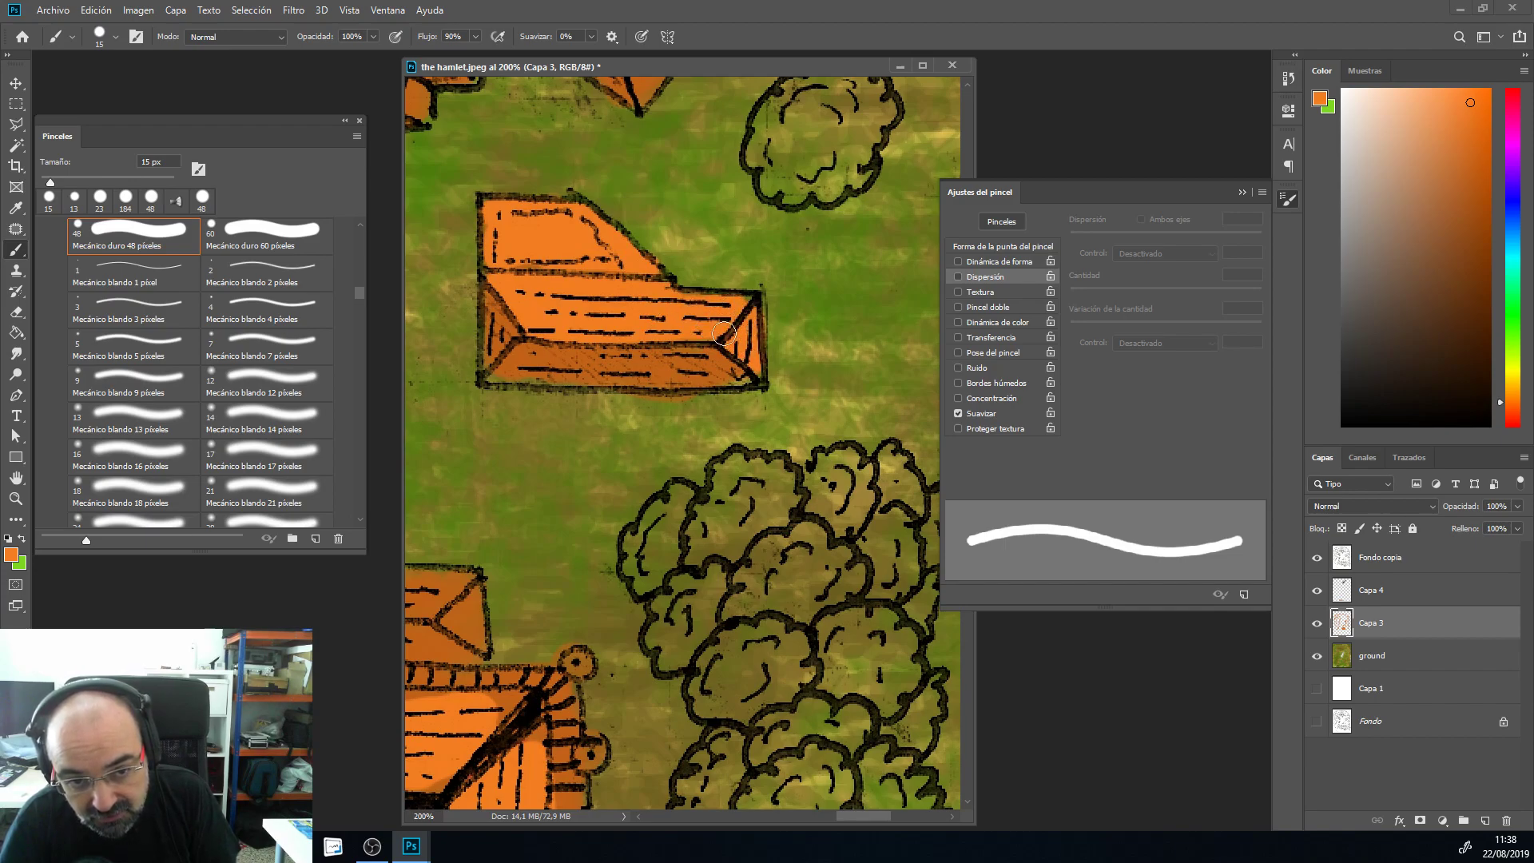
# Step: Paint bright orange on the north and east slopes of the annex roof behind the large hall
pyautogui.moveTo(538, 505)
pyautogui.mouseDown()
pyautogui.moveTo(720, 446)
pyautogui.moveTo(790, 286)
pyautogui.moveTo(735, 230)
pyautogui.mouseUp()
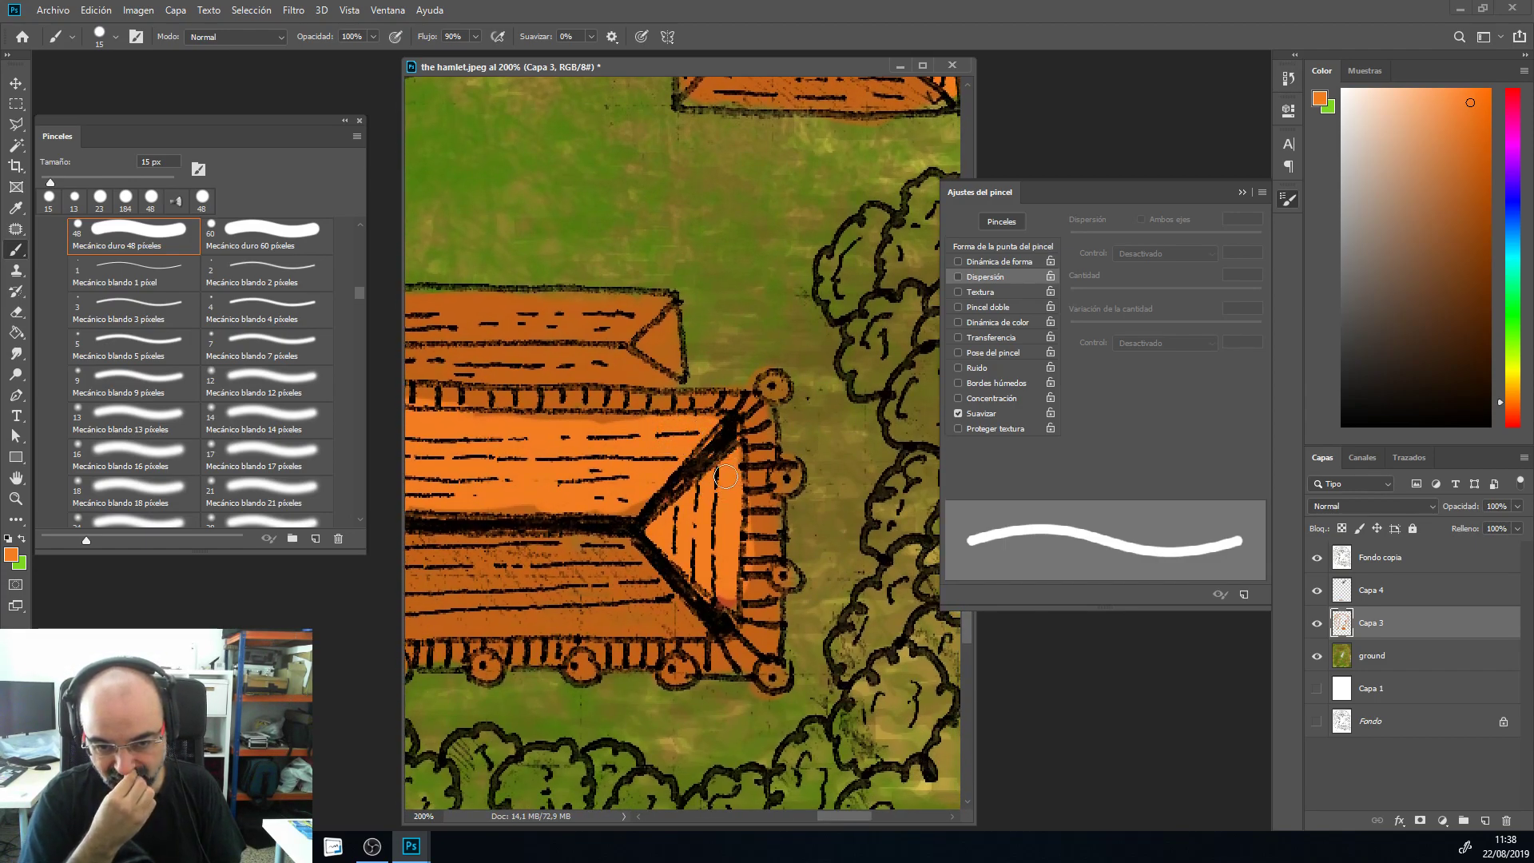
pyautogui.moveTo(489, 446)
pyautogui.mouseDown()
pyautogui.moveTo(689, 466)
pyautogui.moveTo(677, 476)
pyautogui.mouseUp()
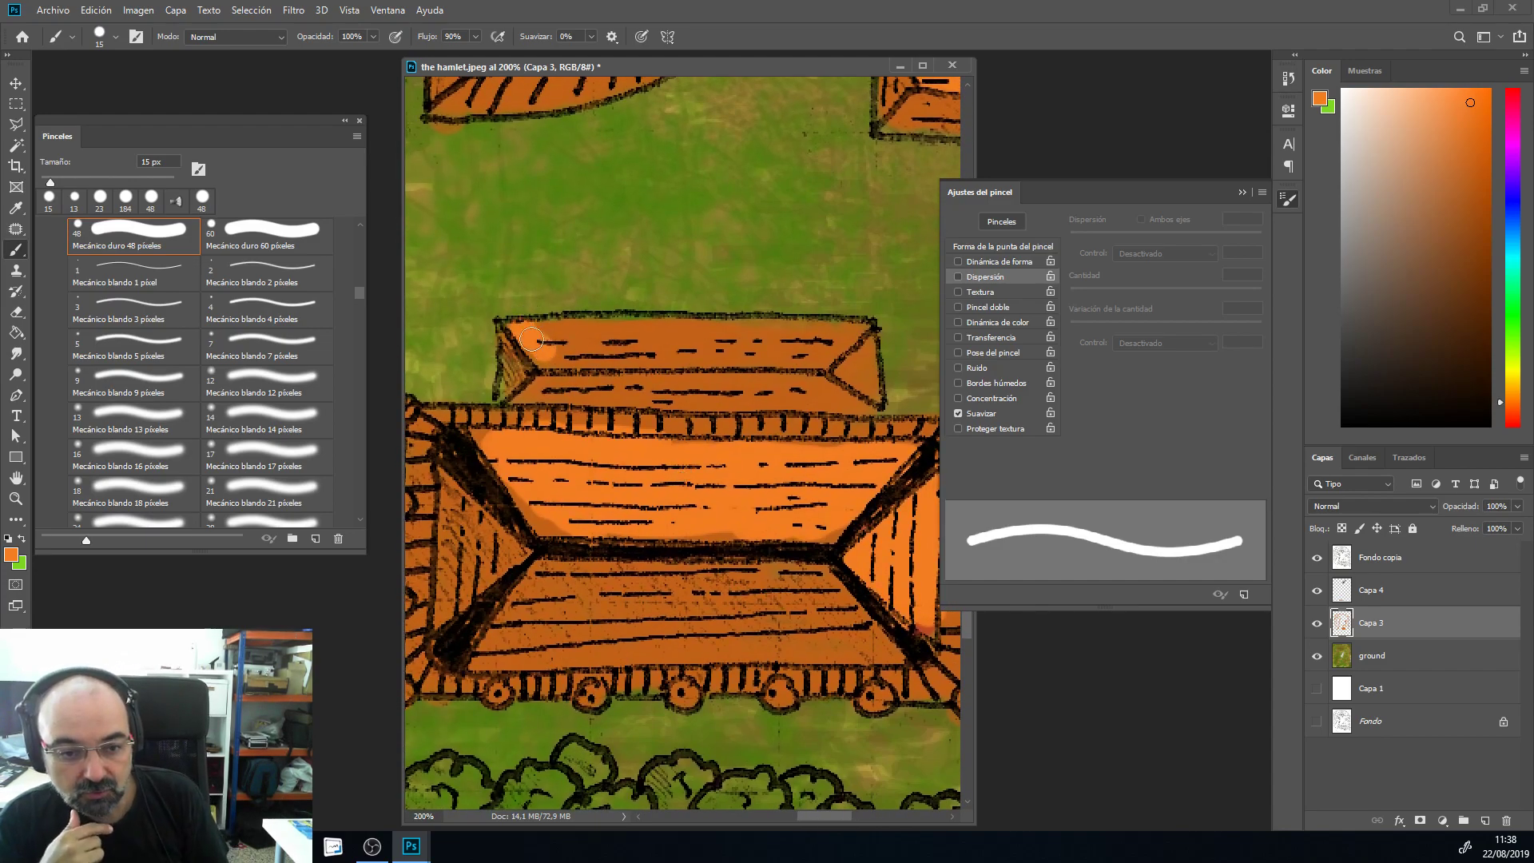
pyautogui.moveTo(548, 356)
pyautogui.mouseDown()
pyautogui.moveTo(623, 338)
pyautogui.moveTo(595, 335)
pyautogui.moveTo(721, 333)
pyautogui.moveTo(613, 349)
pyautogui.moveTo(717, 354)
pyautogui.moveTo(643, 356)
pyautogui.moveTo(808, 331)
pyautogui.moveTo(852, 336)
pyautogui.moveTo(860, 366)
pyautogui.moveTo(745, 350)
pyautogui.moveTo(849, 354)
pyautogui.moveTo(870, 389)
pyautogui.mouseUp()
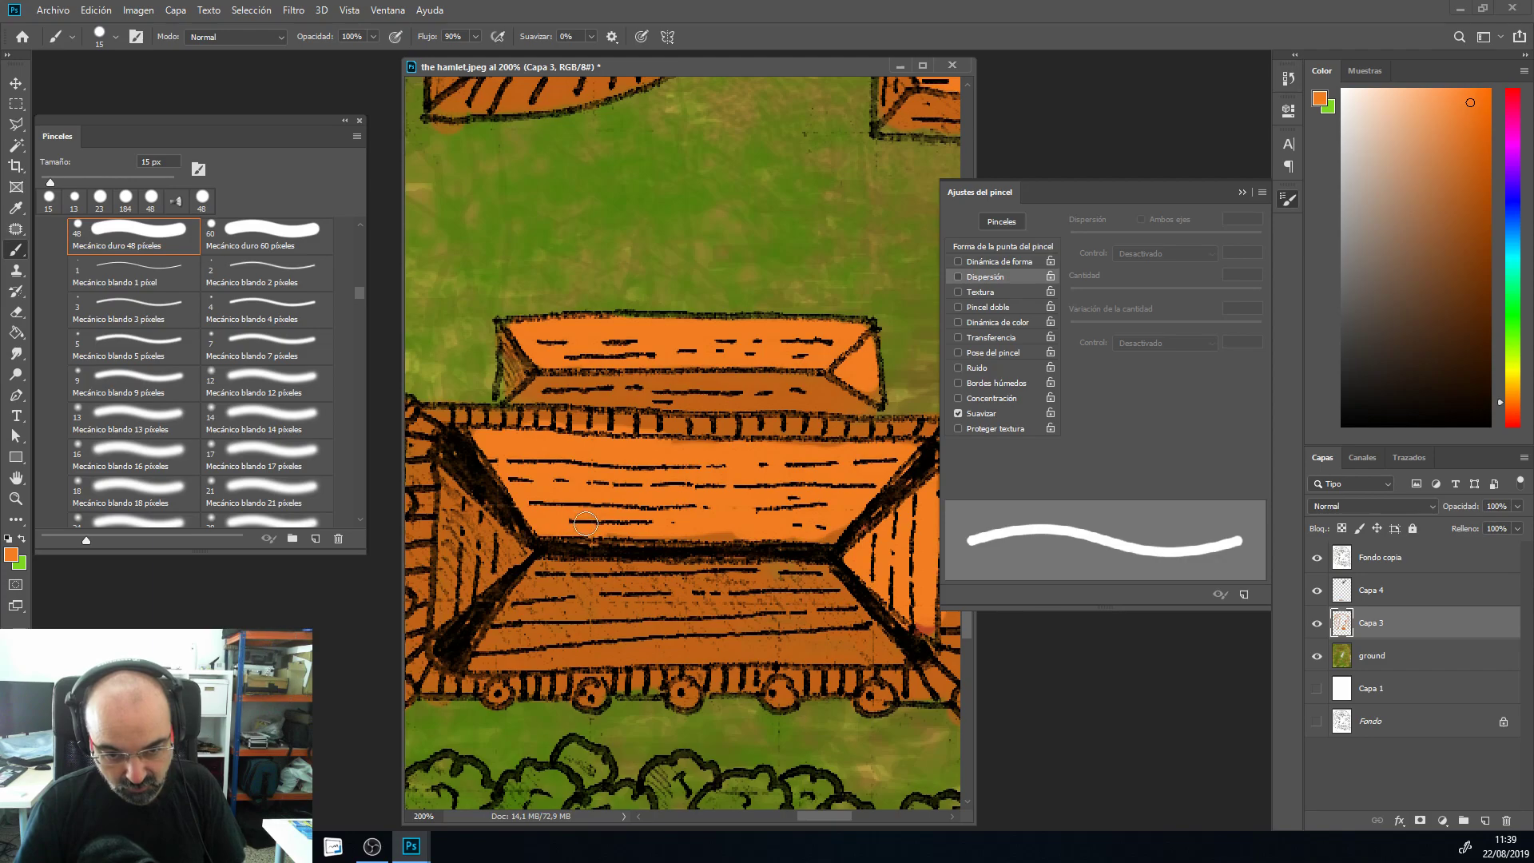
# Step: Brighten the north and east roof slopes of the double-roofed building beside the eastern wall
pyautogui.moveTo(709, 532)
pyautogui.mouseDown()
pyautogui.moveTo(739, 537)
pyautogui.moveTo(547, 659)
pyautogui.moveTo(465, 733)
pyautogui.mouseUp()
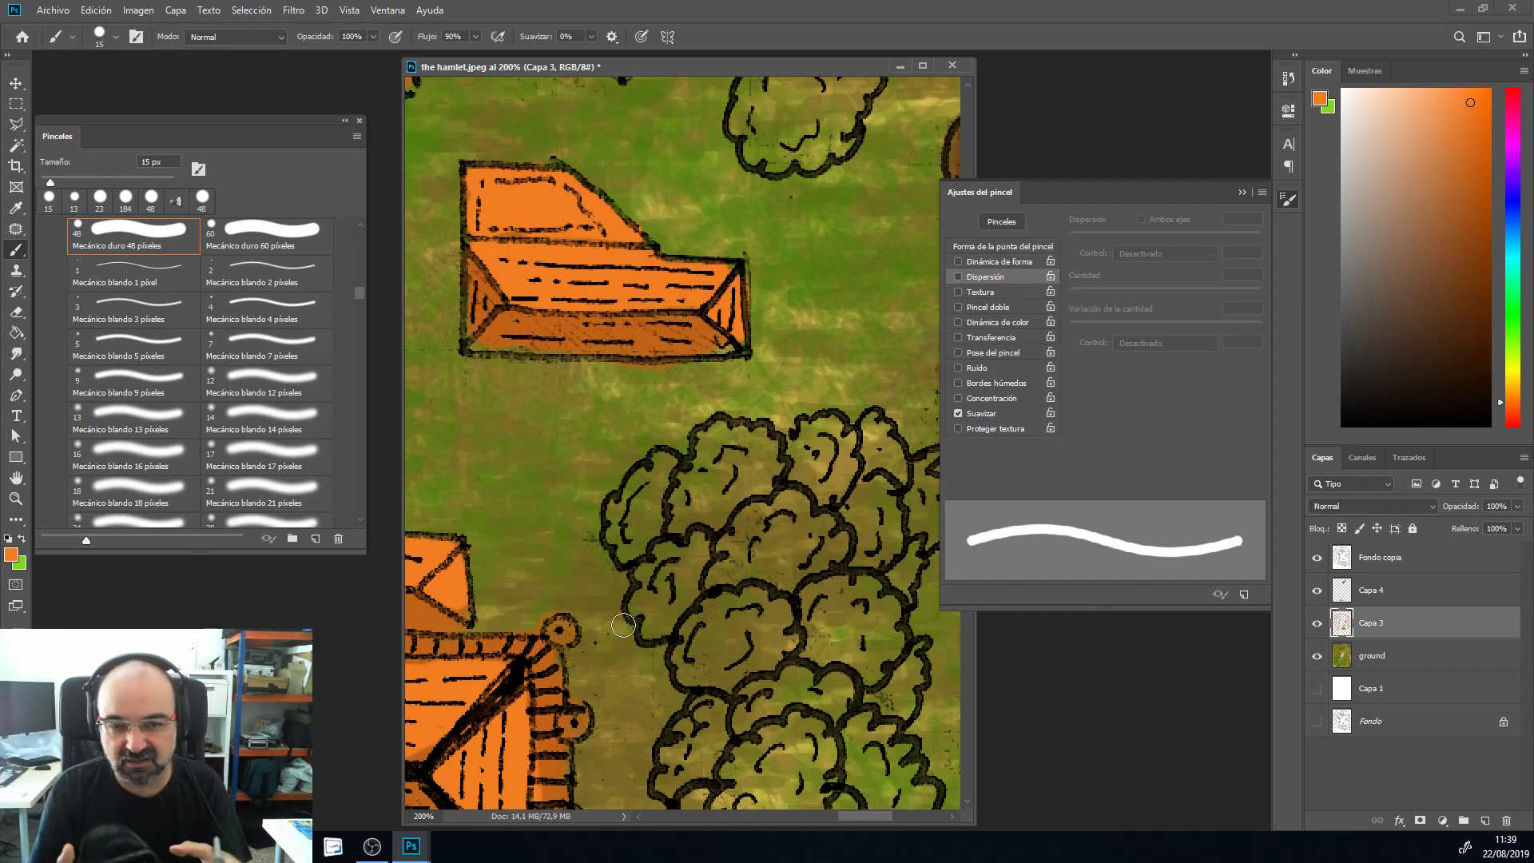
pyautogui.moveTo(798, 602); pyautogui.dragTo(455, 538)
pyautogui.moveTo(589, 489); pyautogui.dragTo(520, 672)
pyautogui.moveTo(703, 382)
pyautogui.mouseDown()
pyautogui.moveTo(737, 406)
pyautogui.moveTo(735, 381)
pyautogui.moveTo(726, 517)
pyautogui.moveTo(736, 439)
pyautogui.moveTo(741, 490)
pyautogui.moveTo(725, 554)
pyautogui.moveTo(740, 612)
pyautogui.moveTo(745, 374)
pyautogui.moveTo(700, 365)
pyautogui.moveTo(730, 382)
pyautogui.moveTo(644, 510)
pyautogui.moveTo(645, 542)
pyautogui.moveTo(628, 501)
pyautogui.moveTo(640, 458)
pyautogui.moveTo(641, 517)
pyautogui.moveTo(591, 427)
pyautogui.moveTo(647, 431)
pyautogui.moveTo(641, 572)
pyautogui.moveTo(647, 488)
pyautogui.moveTo(632, 516)
pyautogui.moveTo(651, 587)
pyautogui.moveTo(640, 496)
pyautogui.mouseUp()
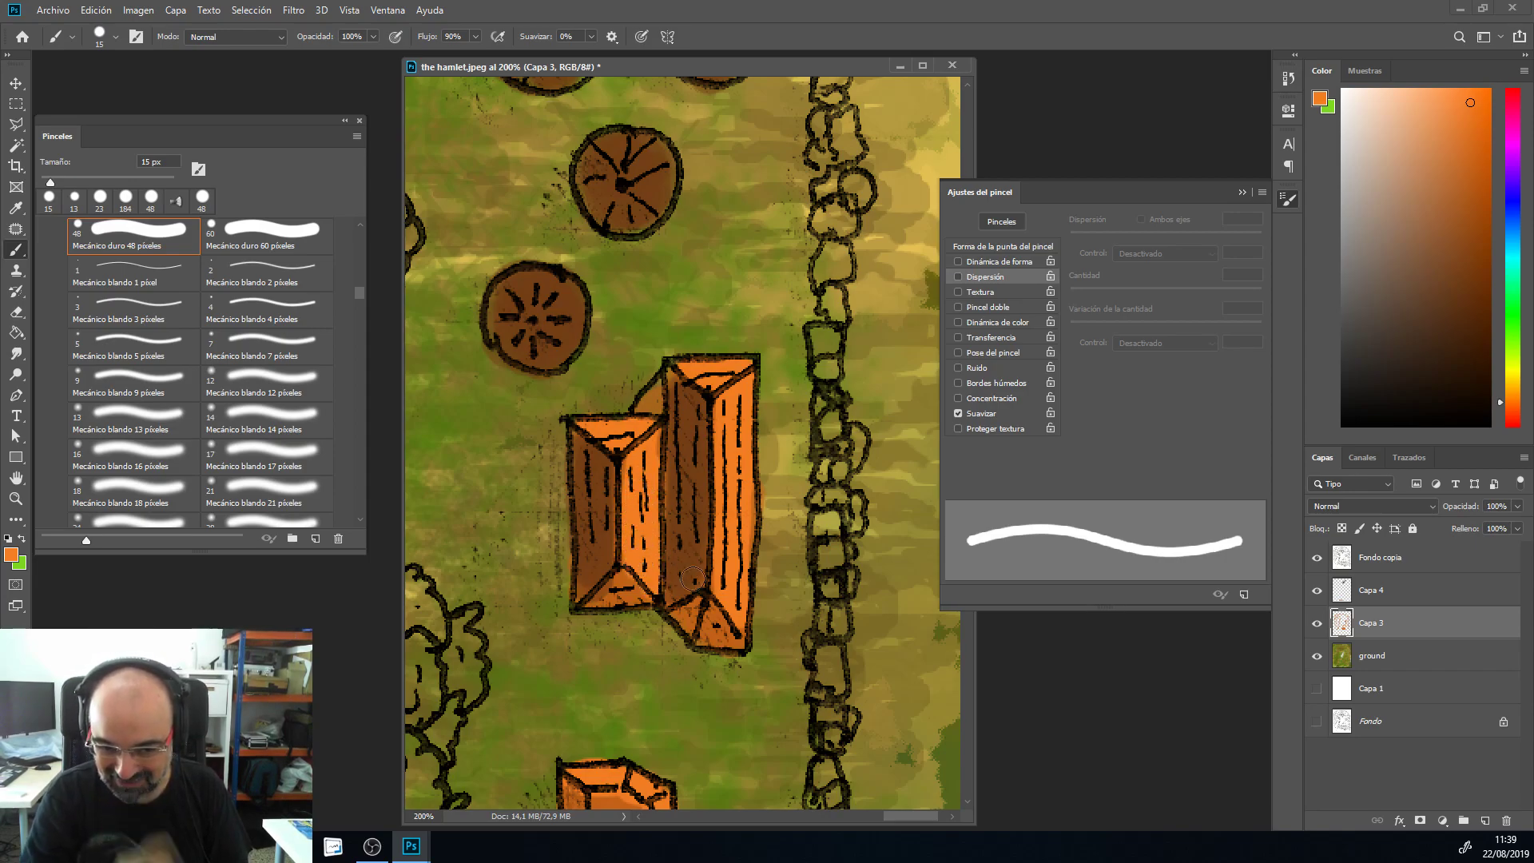
# Step: Paint bright orange on the light-facing slopes of the three small huts above the round brown huts
pyautogui.moveTo(523, 377); pyautogui.dragTo(520, 661)
pyautogui.moveTo(511, 336); pyautogui.dragTo(536, 511)
pyautogui.moveTo(551, 296); pyautogui.dragTo(692, 469)
pyautogui.moveTo(696, 479)
pyautogui.mouseDown()
pyautogui.moveTo(747, 489)
pyautogui.moveTo(748, 521)
pyautogui.mouseUp()
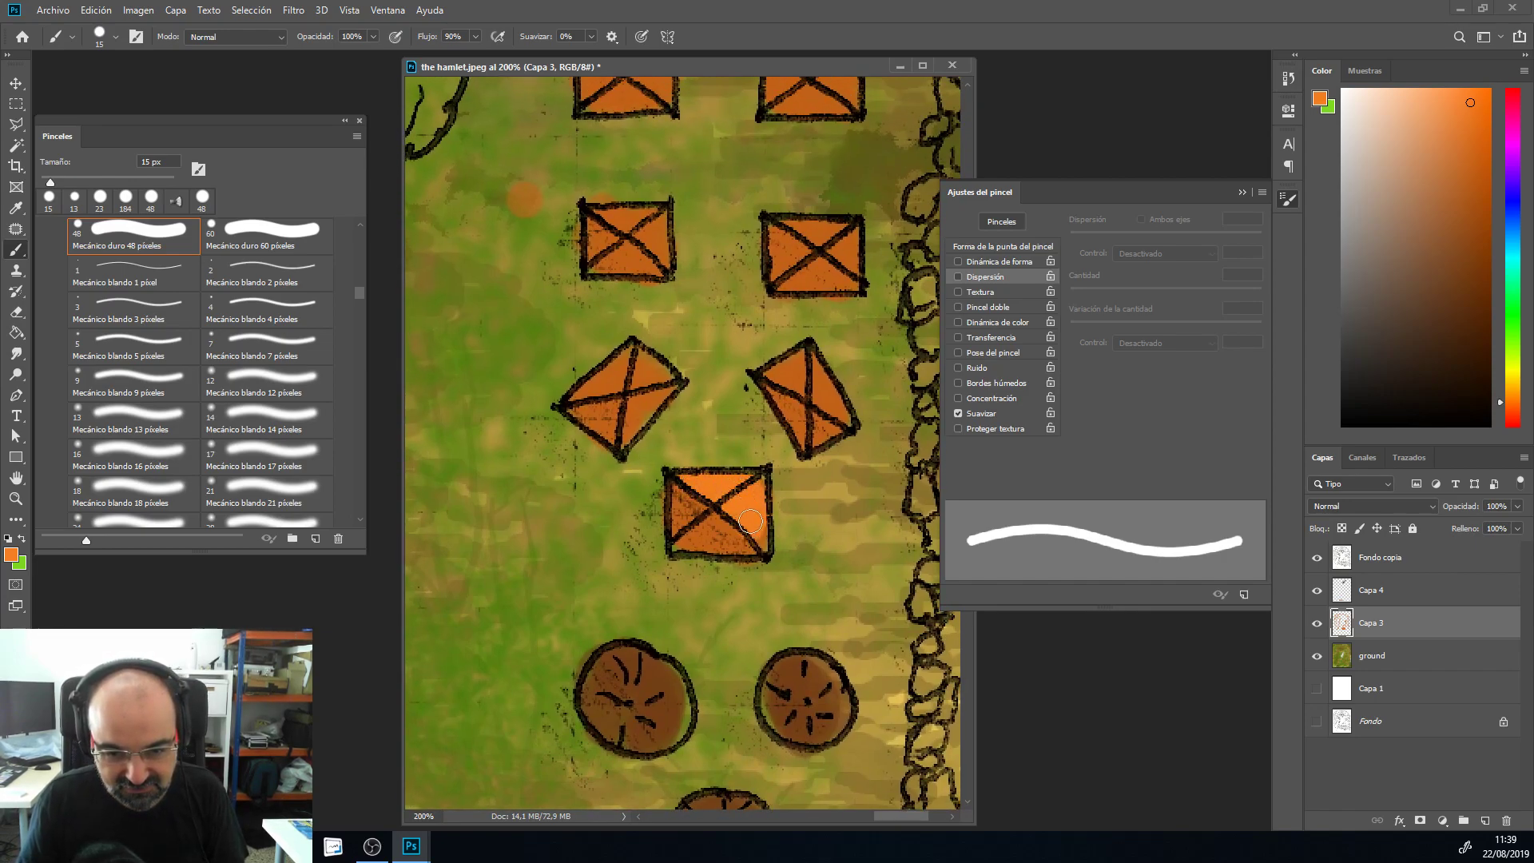
pyautogui.moveTo(782, 355)
pyautogui.mouseDown()
pyautogui.moveTo(803, 381)
pyautogui.moveTo(804, 360)
pyautogui.moveTo(842, 413)
pyautogui.mouseUp()
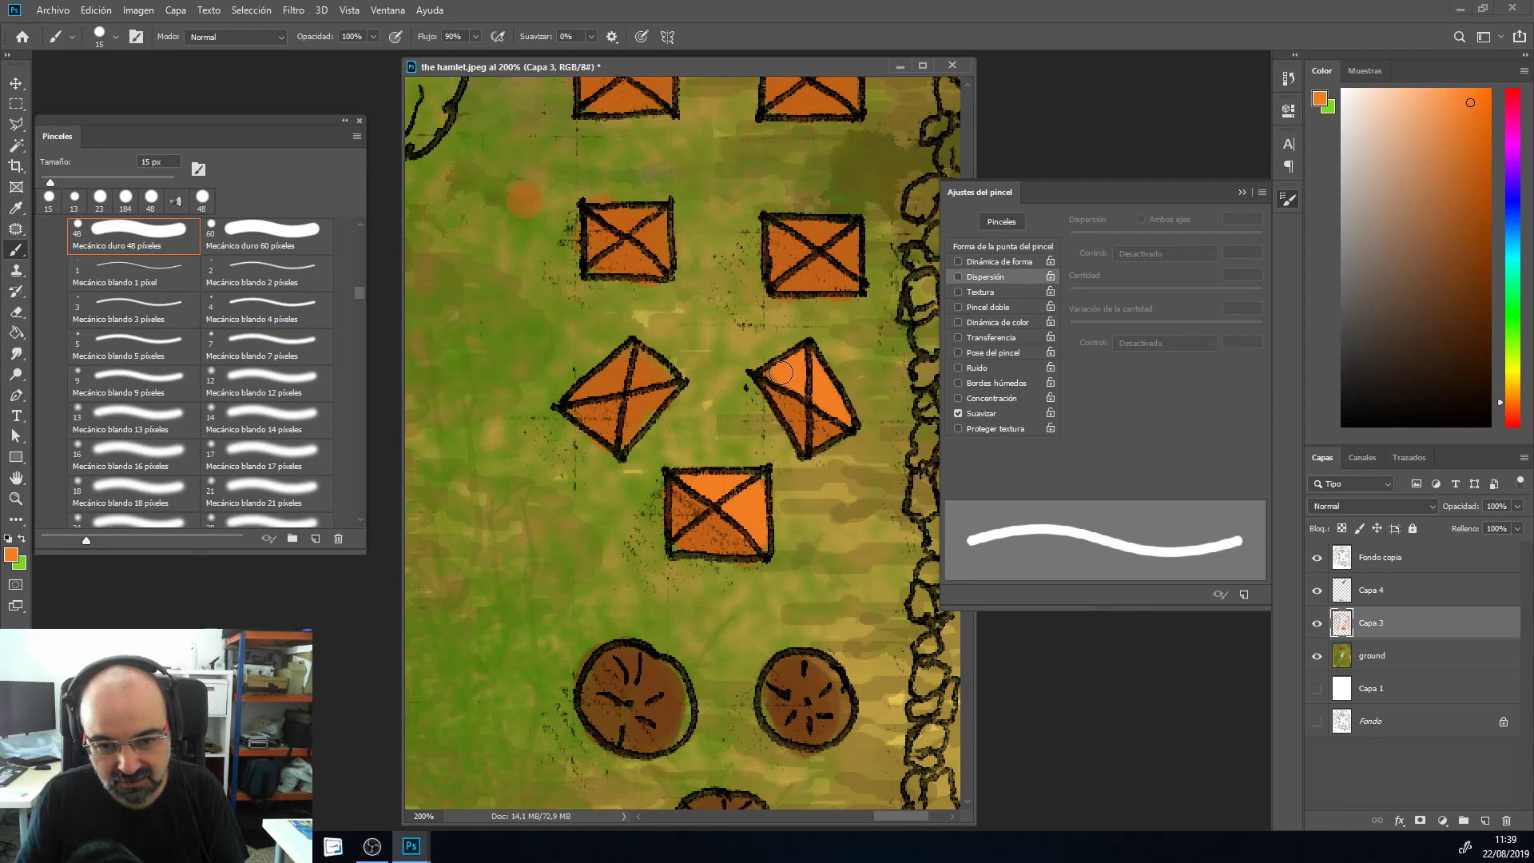
pyautogui.moveTo(581, 390)
pyautogui.mouseDown()
pyautogui.moveTo(639, 360)
pyautogui.moveTo(646, 375)
pyautogui.mouseUp()
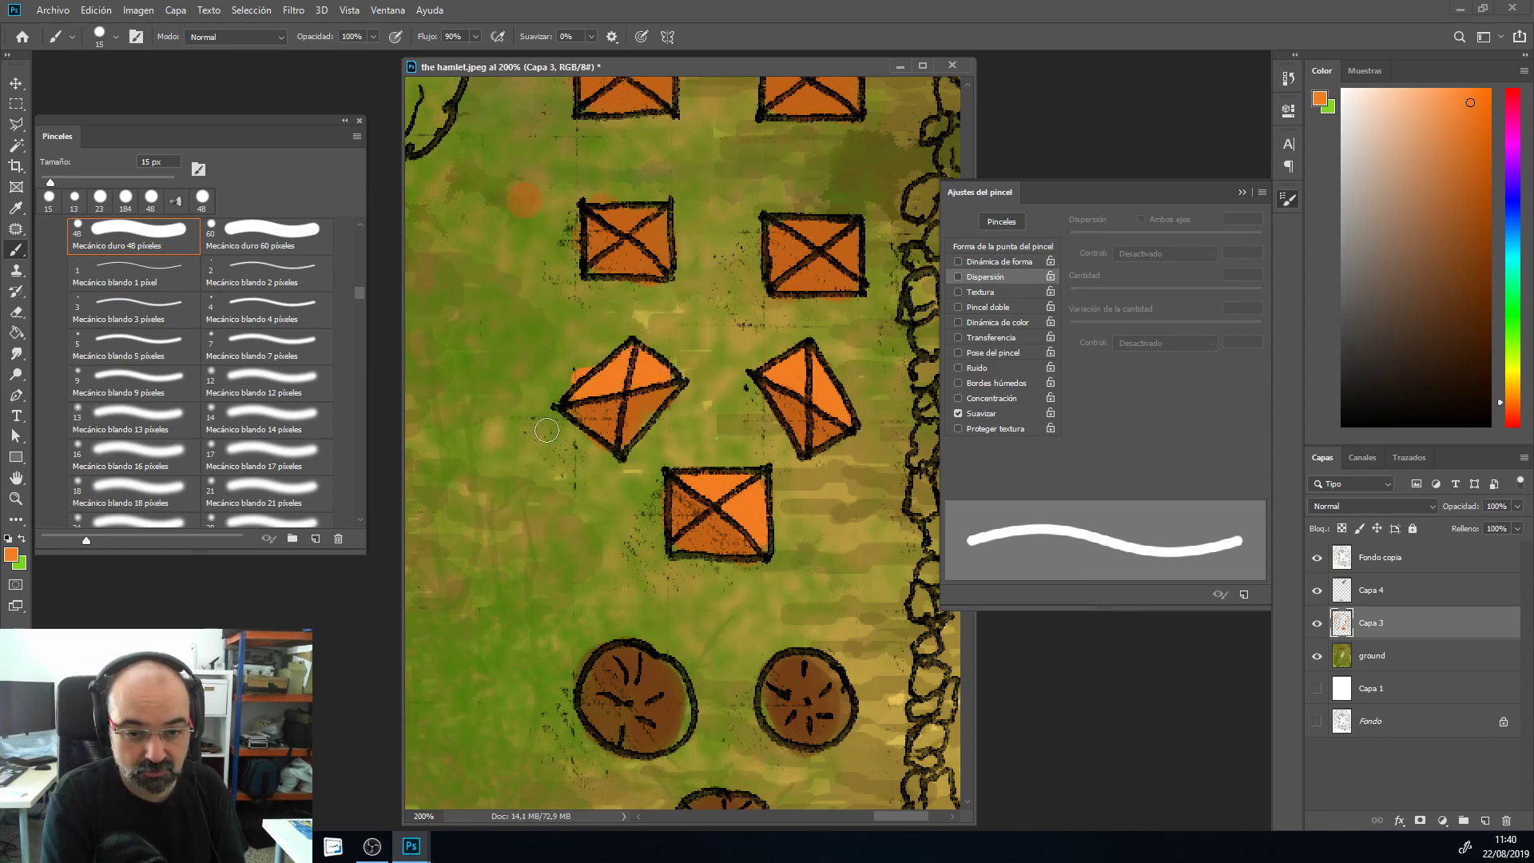
# Step: Undo an oversized erasure, set the eraser to 20 px and clean the orange spill outside the western tilted hut
pyautogui.press('e')
pyautogui.moveTo(559, 395); pyautogui.dragTo(530, 372)
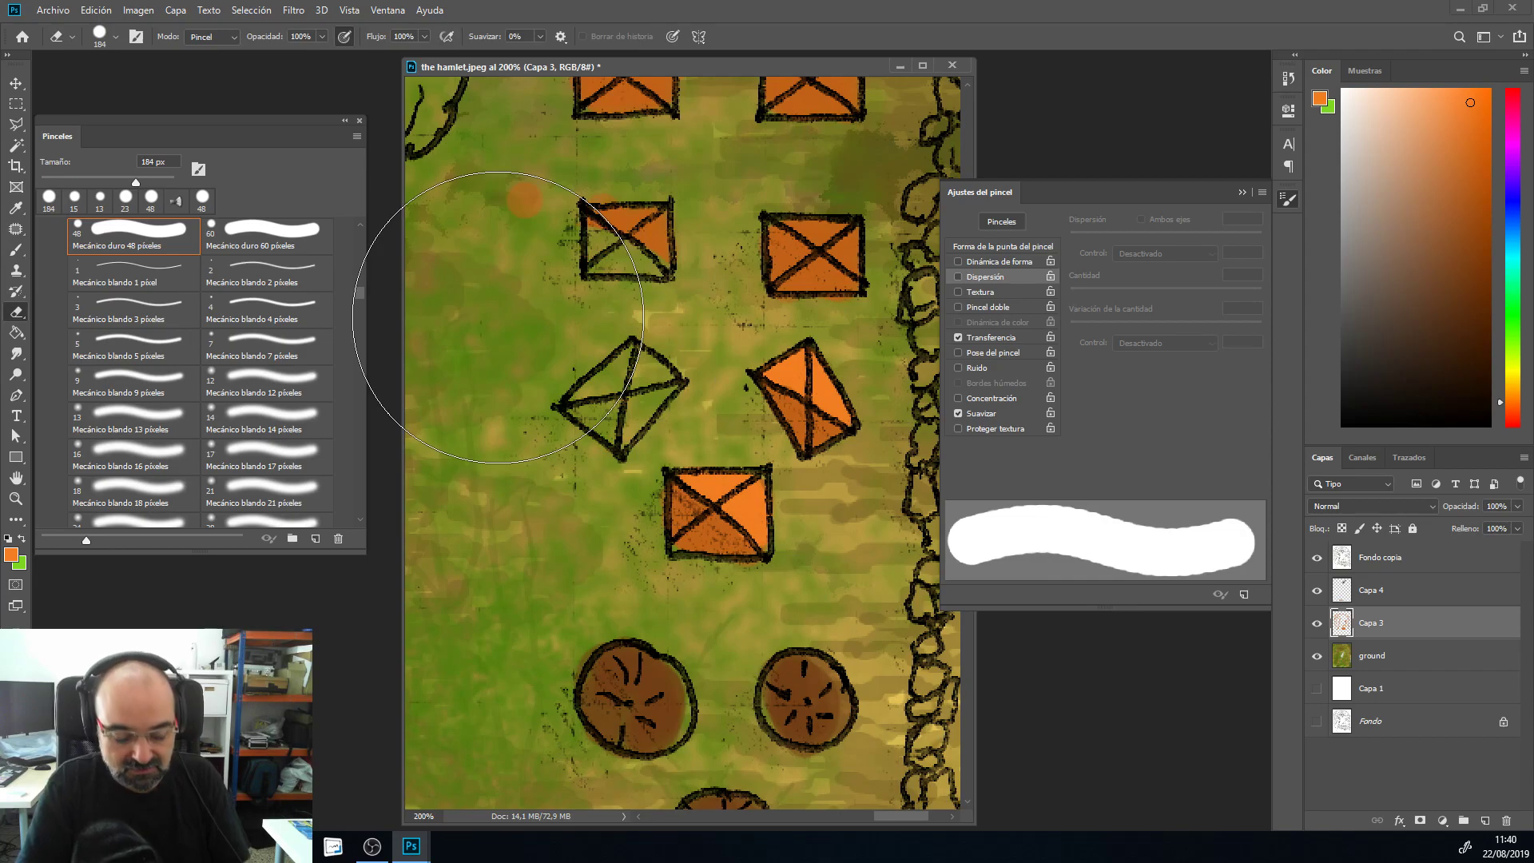
pyautogui.hotkey('ctrl', 'z')
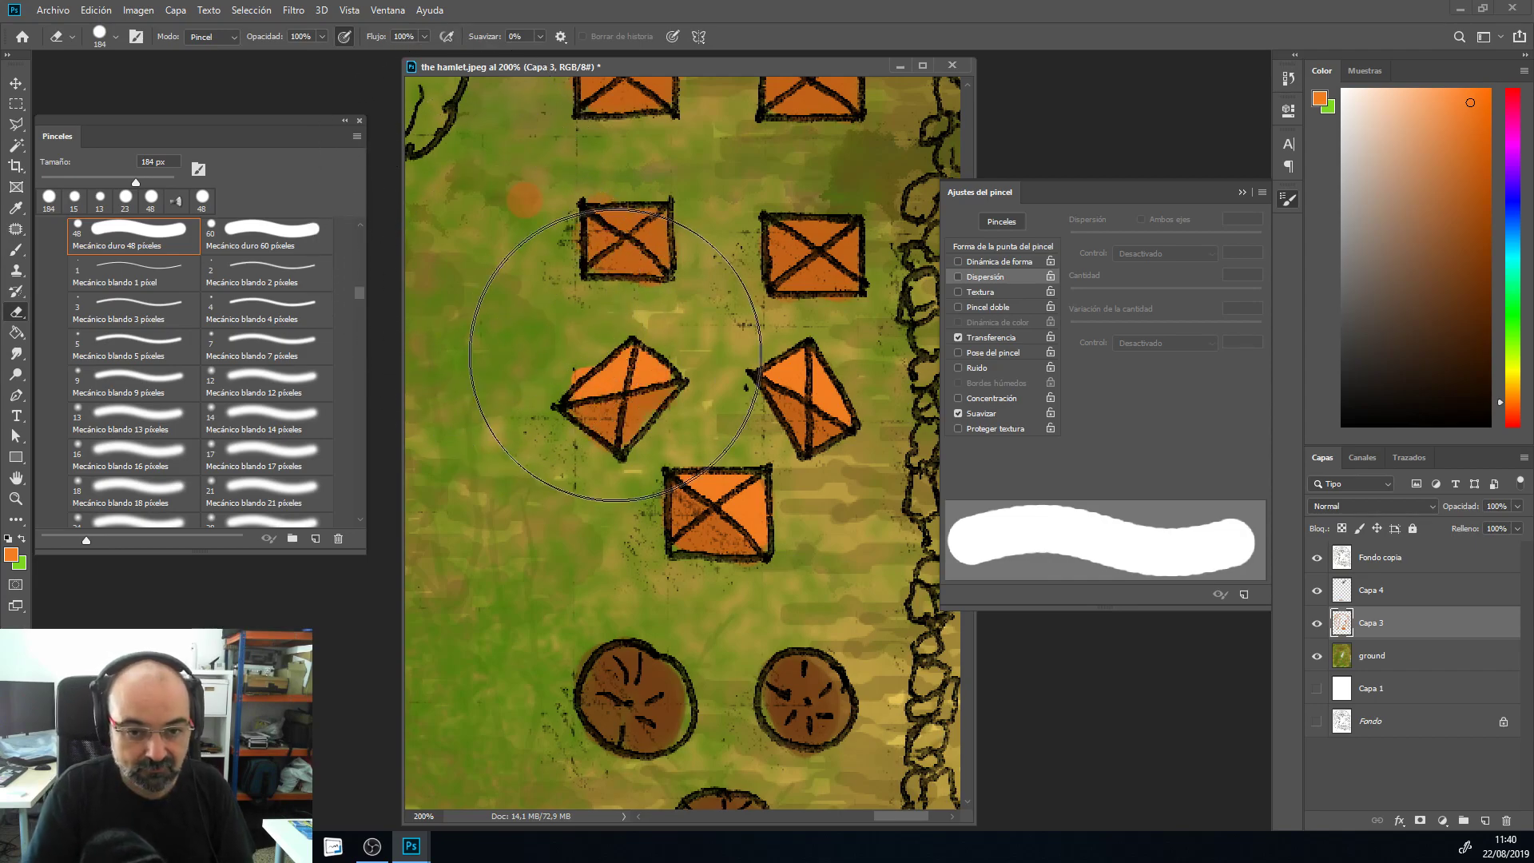
pyautogui.rightClick(627, 361)
pyautogui.moveTo(720, 391)
pyautogui.mouseDown()
pyautogui.moveTo(730, 400)
pyautogui.moveTo(714, 404)
pyautogui.mouseUp()
pyautogui.press('Return')
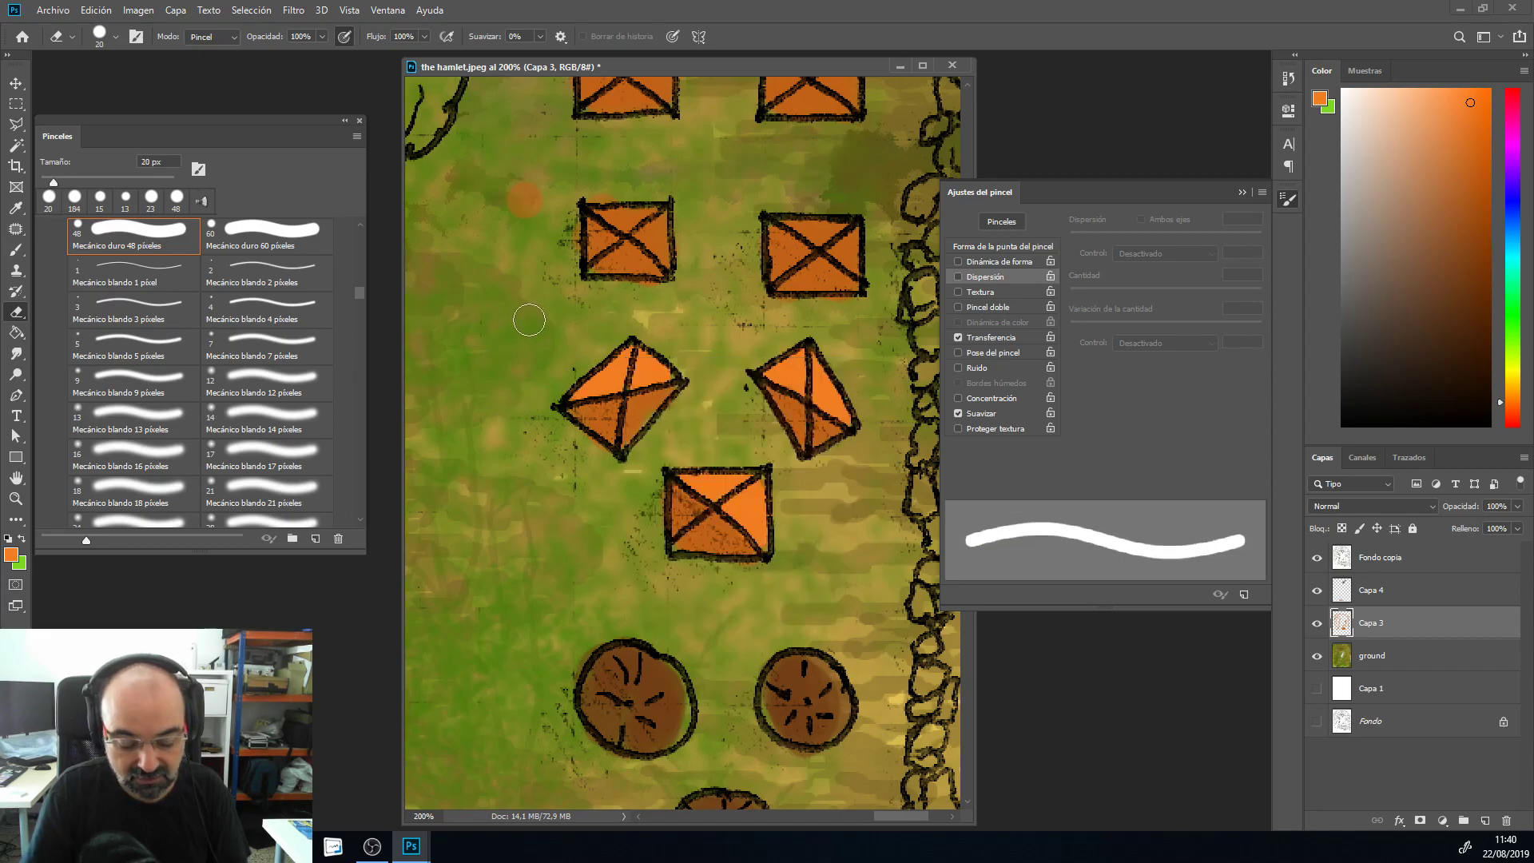
# Step: Return to the orange brush and highlight the north and east slopes of the two square huts above the tilted ones
pyautogui.press('b')
pyautogui.moveTo(657, 346); pyautogui.dragTo(533, 450)
pyautogui.moveTo(685, 338); pyautogui.dragTo(724, 342)
pyautogui.click(1317, 558)
pyautogui.click(1317, 558)
pyautogui.moveTo(492, 321)
pyautogui.mouseDown()
pyautogui.moveTo(537, 330)
pyautogui.moveTo(536, 349)
pyautogui.mouseUp()
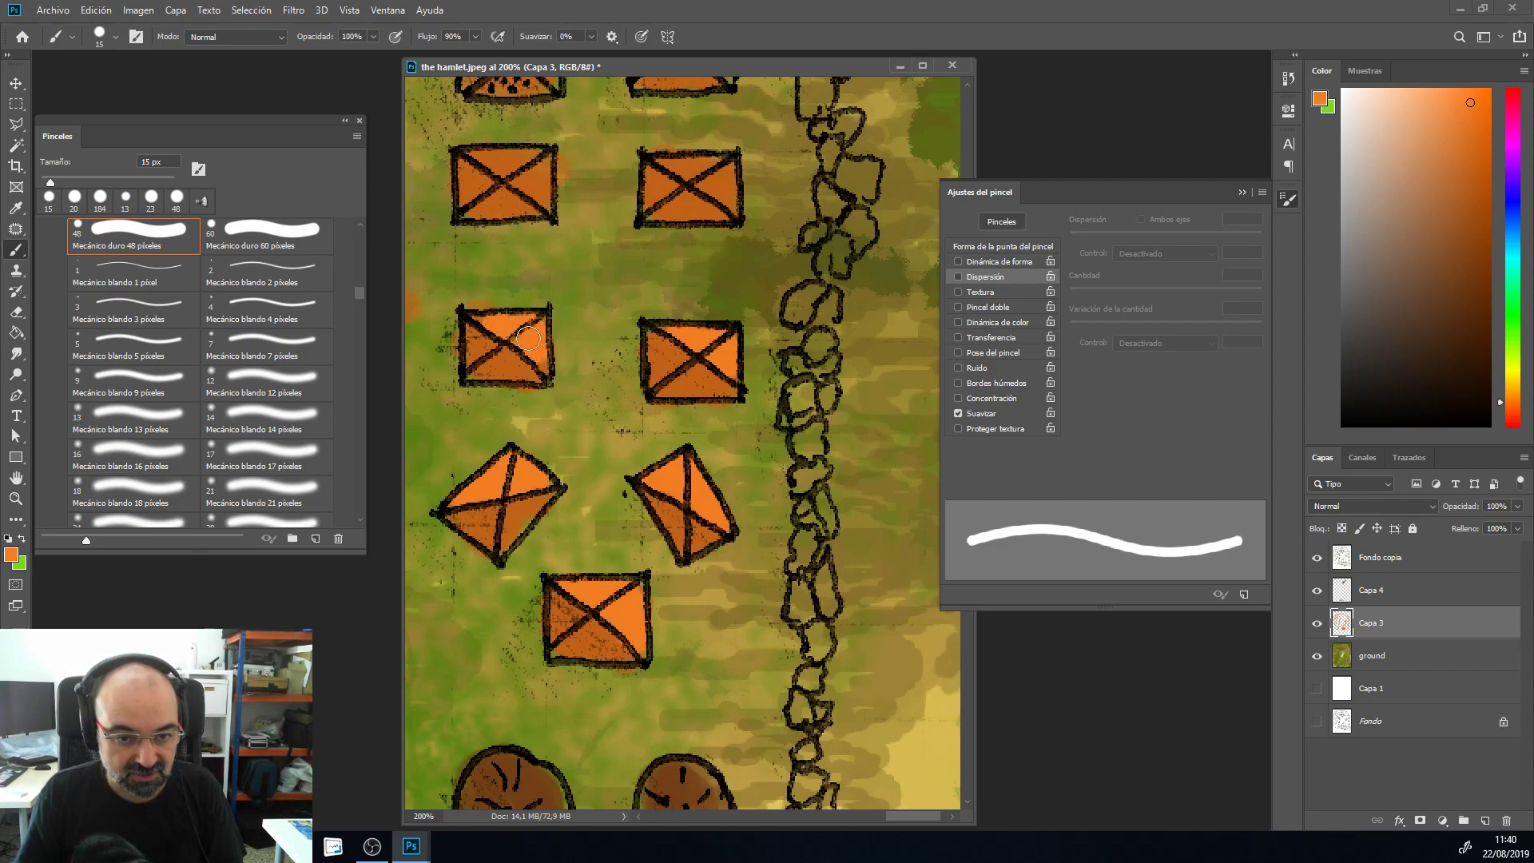
# Step: Paint bright orange on the north and east slopes of the next two plain square huts and the two dotted huts above them
pyautogui.moveTo(667, 163); pyautogui.dragTo(714, 176)
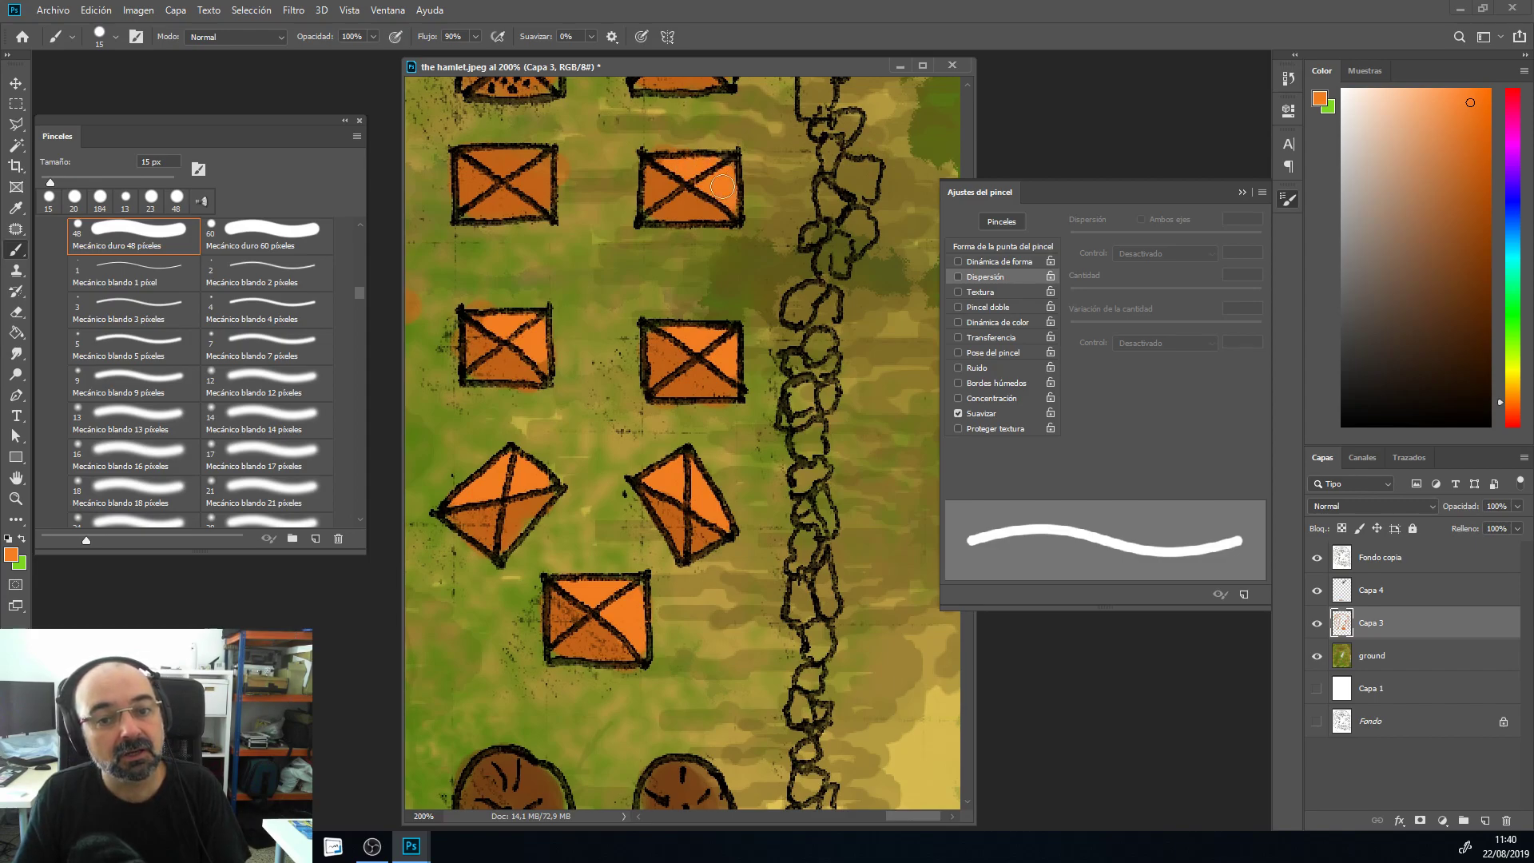
pyautogui.moveTo(500, 164)
pyautogui.mouseDown()
pyautogui.moveTo(485, 162)
pyautogui.moveTo(537, 176)
pyautogui.mouseUp()
pyautogui.scroll(5, 559, 250)
pyautogui.moveTo(691, 309)
pyautogui.mouseDown()
pyautogui.moveTo(731, 313)
pyautogui.moveTo(748, 336)
pyautogui.mouseUp()
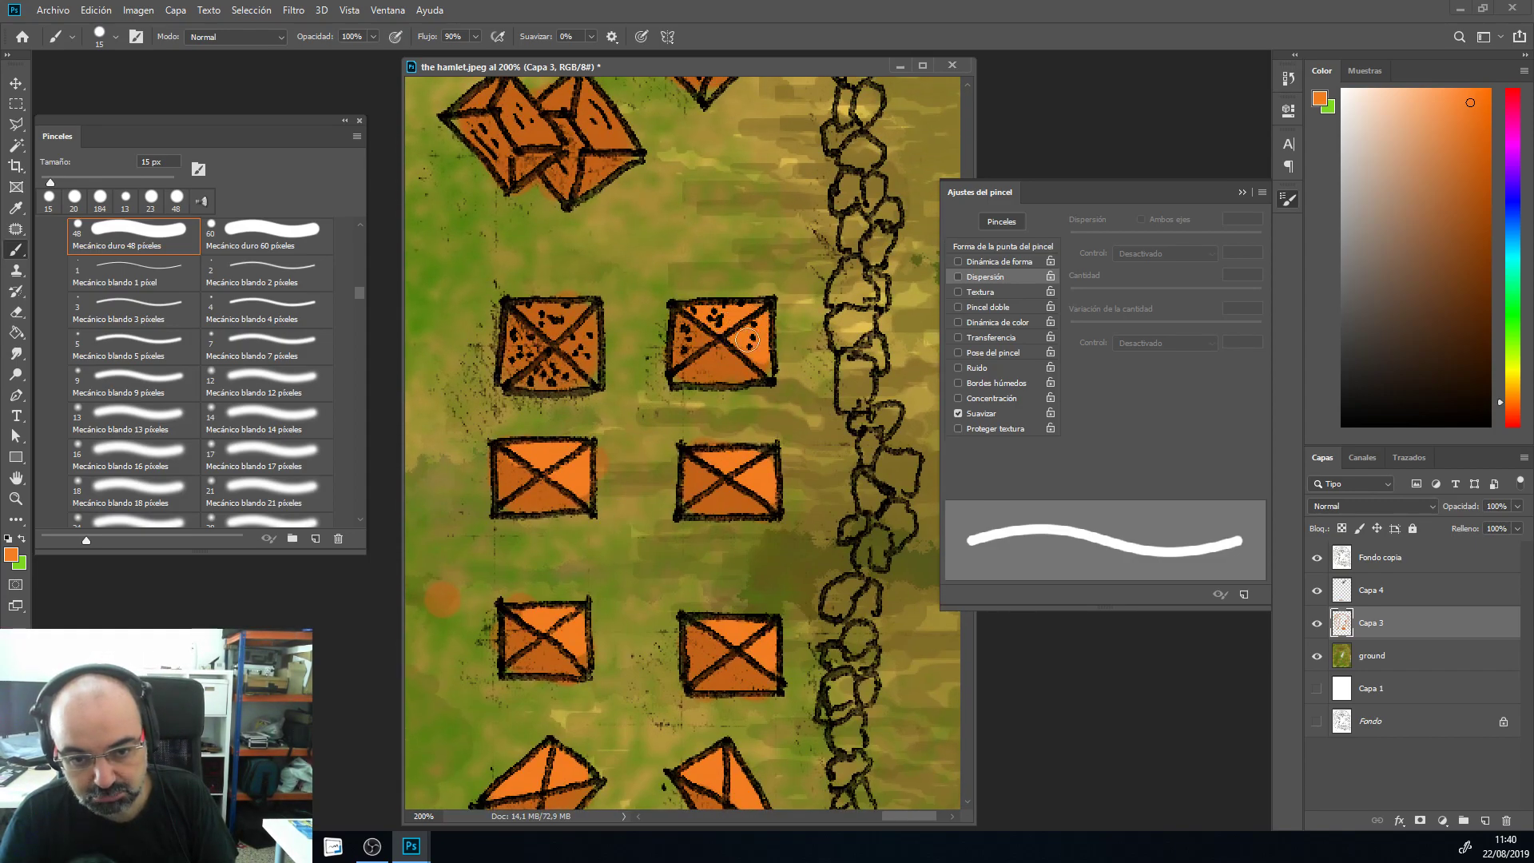
pyautogui.moveTo(543, 315)
pyautogui.mouseDown()
pyautogui.moveTo(575, 321)
pyautogui.moveTo(563, 335)
pyautogui.mouseUp()
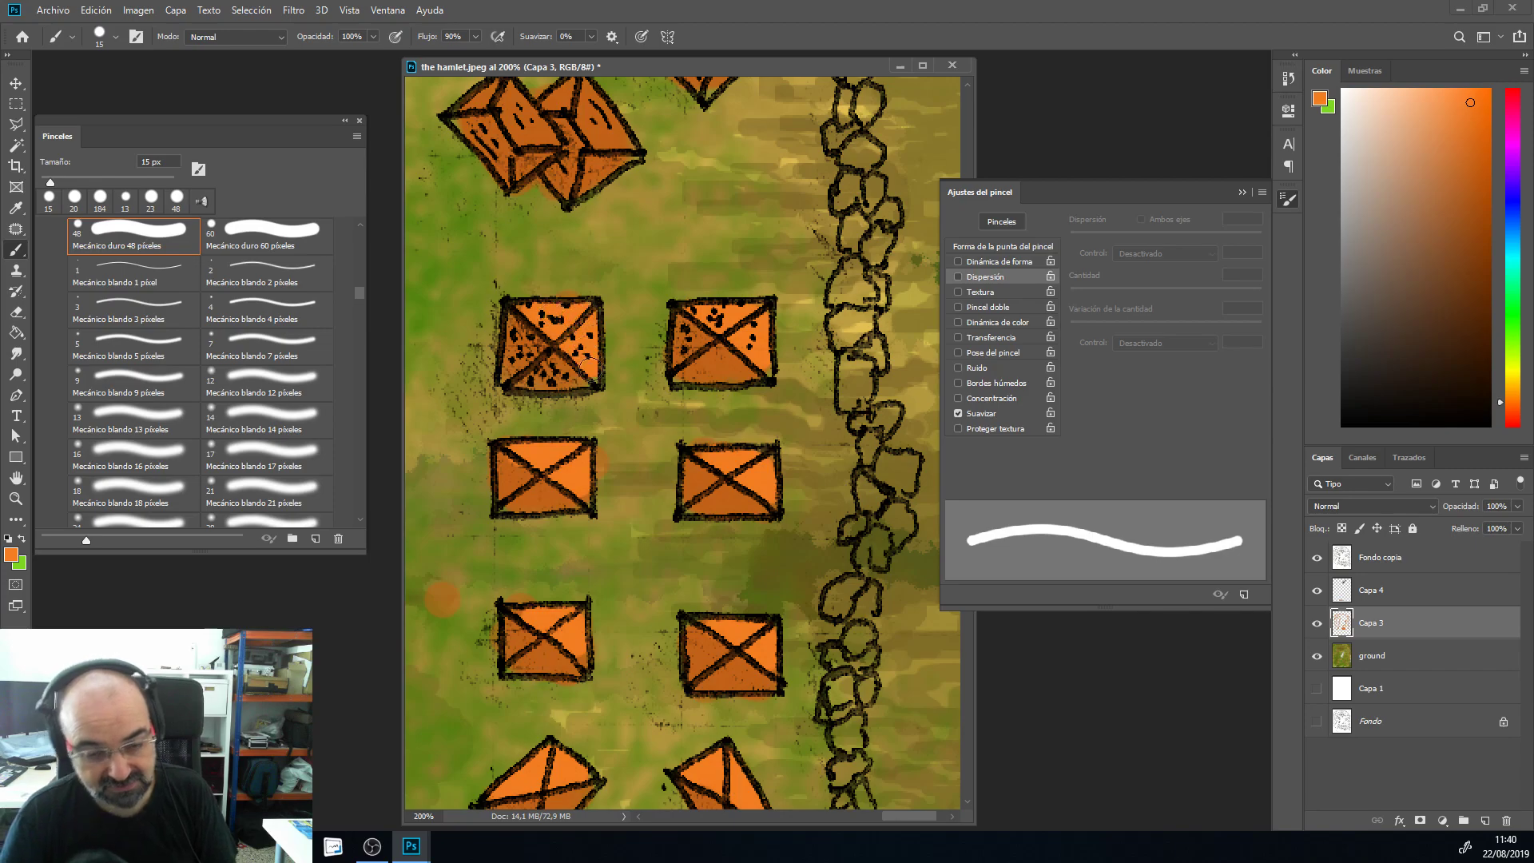
pyautogui.moveTo(585, 357); pyautogui.dragTo(710, 419)
# Step: Highlight the north ends and both east-facing slopes of the long double-ridged building with the small side annex
pyautogui.moveTo(761, 341)
pyautogui.mouseDown()
pyautogui.moveTo(798, 346)
pyautogui.moveTo(800, 419)
pyautogui.moveTo(806, 376)
pyautogui.moveTo(793, 449)
pyautogui.moveTo(781, 390)
pyautogui.moveTo(780, 538)
pyautogui.moveTo(804, 443)
pyautogui.moveTo(799, 520)
pyautogui.moveTo(798, 400)
pyautogui.moveTo(797, 677)
pyautogui.mouseUp()
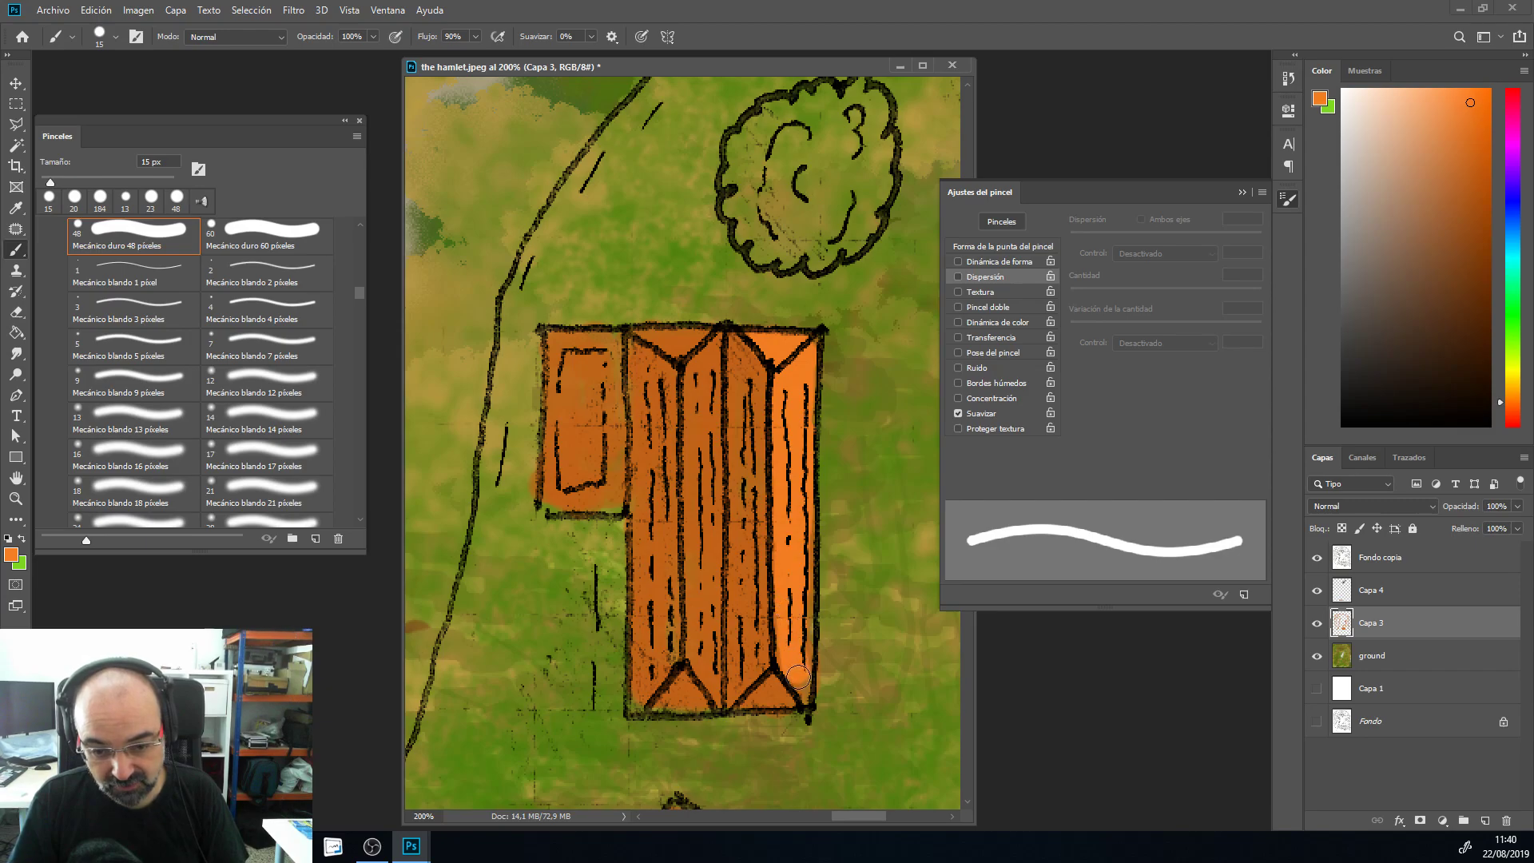
pyautogui.moveTo(793, 591)
pyautogui.mouseDown()
pyautogui.moveTo(799, 643)
pyautogui.moveTo(802, 523)
pyautogui.mouseUp()
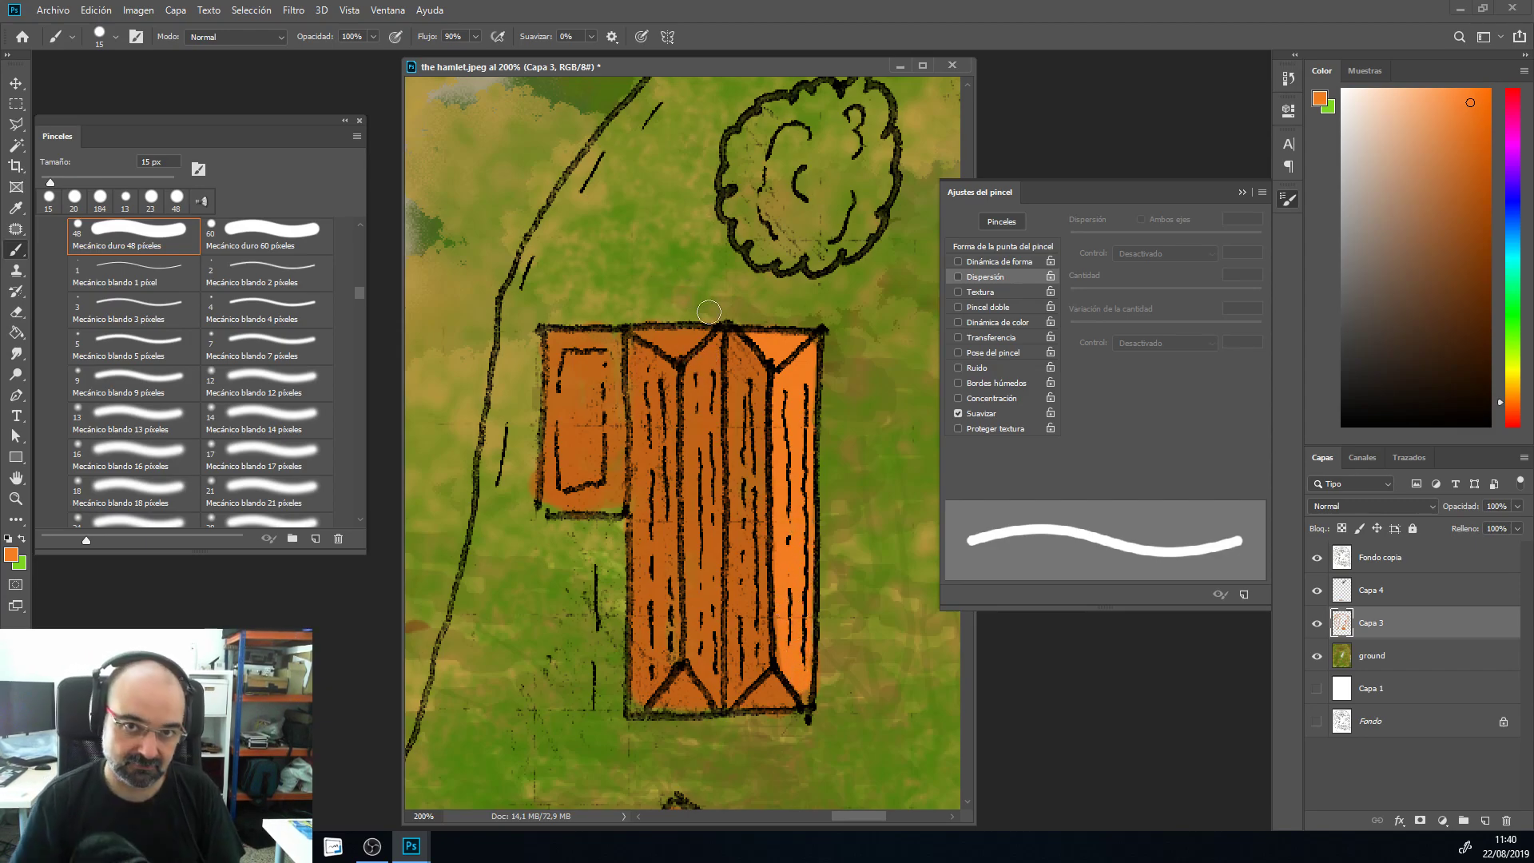
pyautogui.moveTo(659, 334)
pyautogui.mouseDown()
pyautogui.moveTo(695, 336)
pyautogui.moveTo(707, 398)
pyautogui.moveTo(711, 336)
pyautogui.moveTo(691, 586)
pyautogui.moveTo(672, 392)
pyautogui.moveTo(698, 410)
pyautogui.moveTo(736, 489)
pyautogui.moveTo(699, 469)
pyautogui.moveTo(681, 501)
pyautogui.moveTo(697, 505)
pyautogui.moveTo(692, 592)
pyautogui.moveTo(708, 488)
pyautogui.moveTo(705, 664)
pyautogui.moveTo(710, 614)
pyautogui.moveTo(707, 676)
pyautogui.mouseUp()
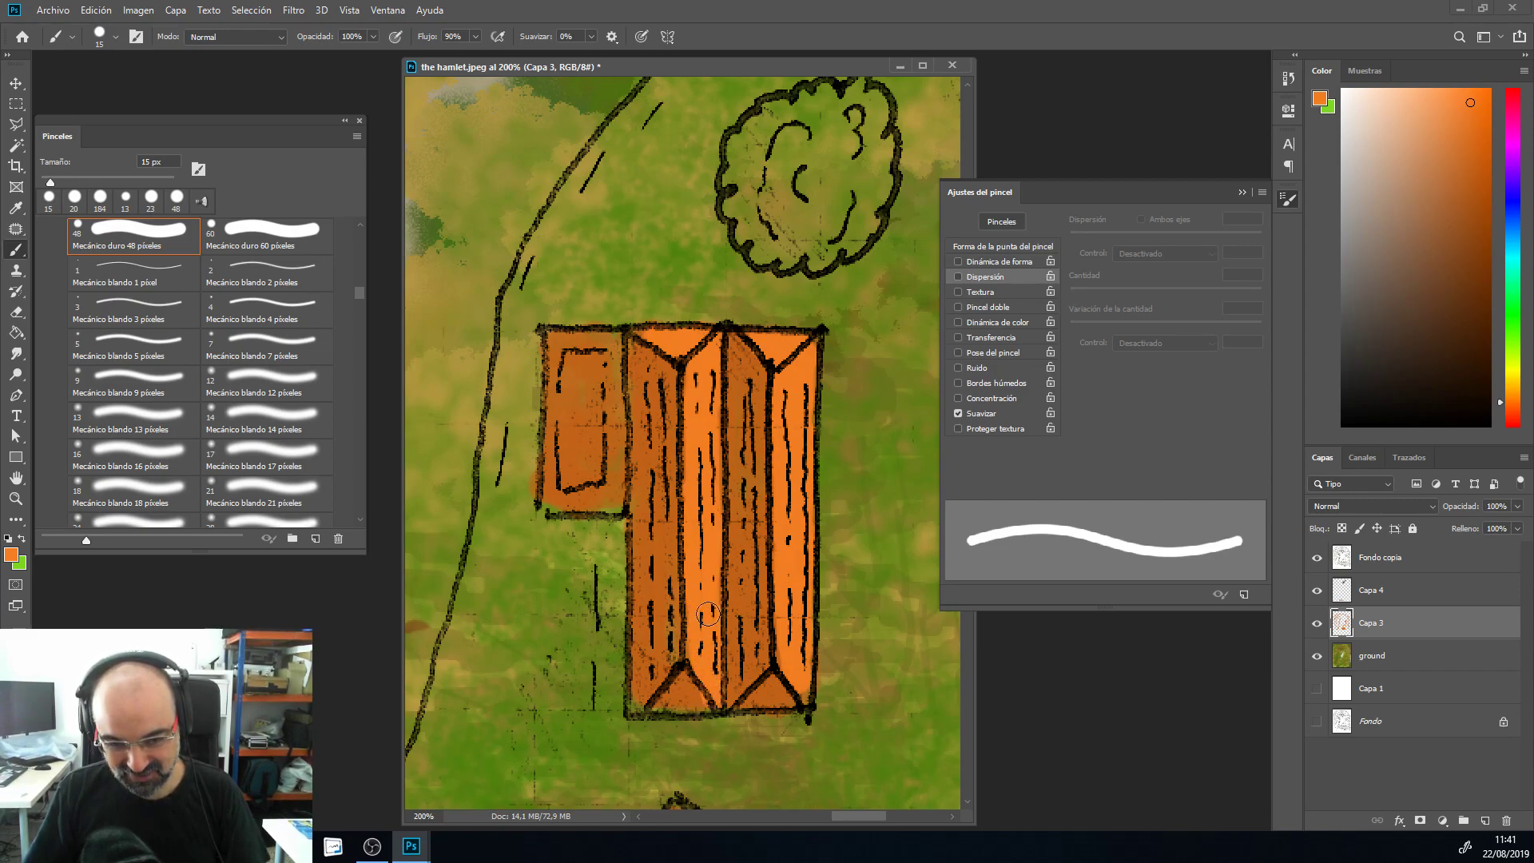
# Step: Brighten the light-facing slopes of the tilted, overlapping diamond-shaped roofs above the dotted huts
pyautogui.moveTo(793, 612); pyautogui.dragTo(603, 644)
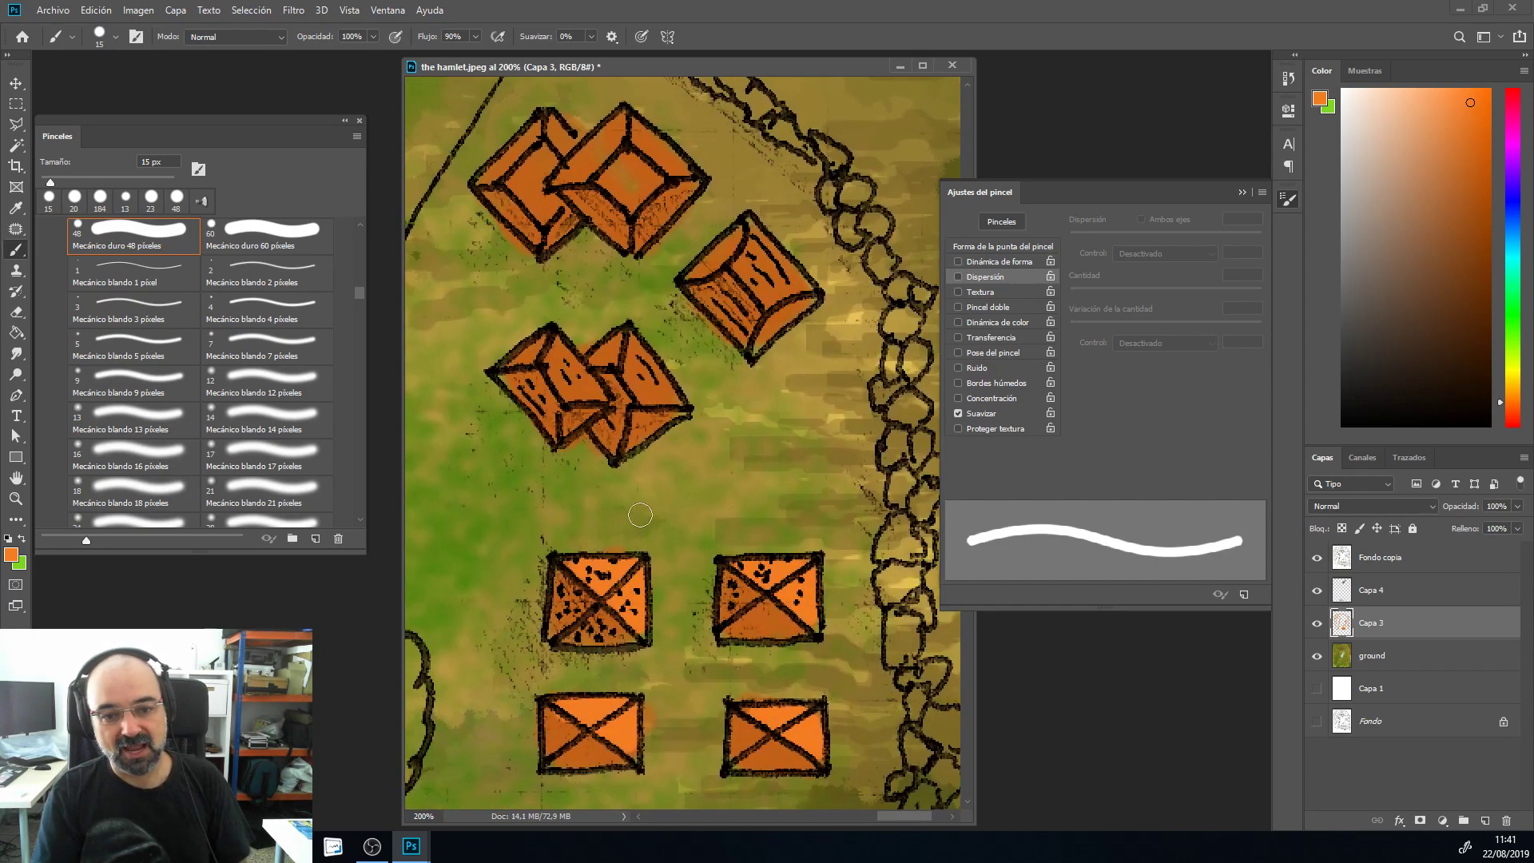
pyautogui.moveTo(705, 266)
pyautogui.mouseDown()
pyautogui.moveTo(749, 226)
pyautogui.moveTo(757, 247)
pyautogui.moveTo(739, 258)
pyautogui.moveTo(779, 266)
pyautogui.mouseUp()
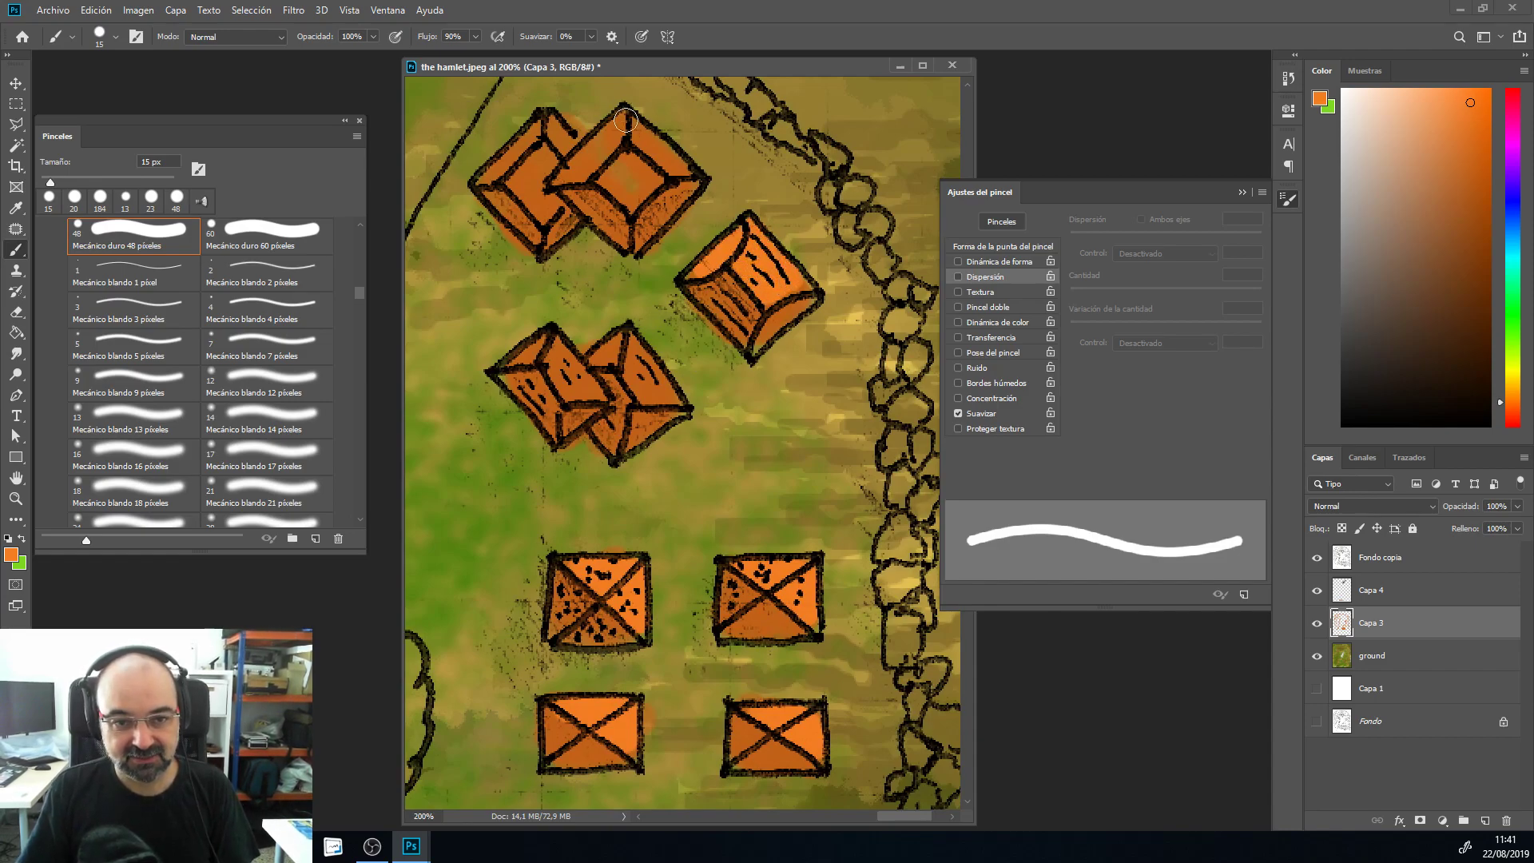
pyautogui.moveTo(628, 118)
pyautogui.mouseDown()
pyautogui.moveTo(587, 158)
pyautogui.moveTo(594, 143)
pyautogui.moveTo(556, 144)
pyautogui.moveTo(552, 128)
pyautogui.moveTo(562, 145)
pyautogui.moveTo(516, 133)
pyautogui.moveTo(530, 130)
pyautogui.moveTo(501, 169)
pyautogui.mouseUp()
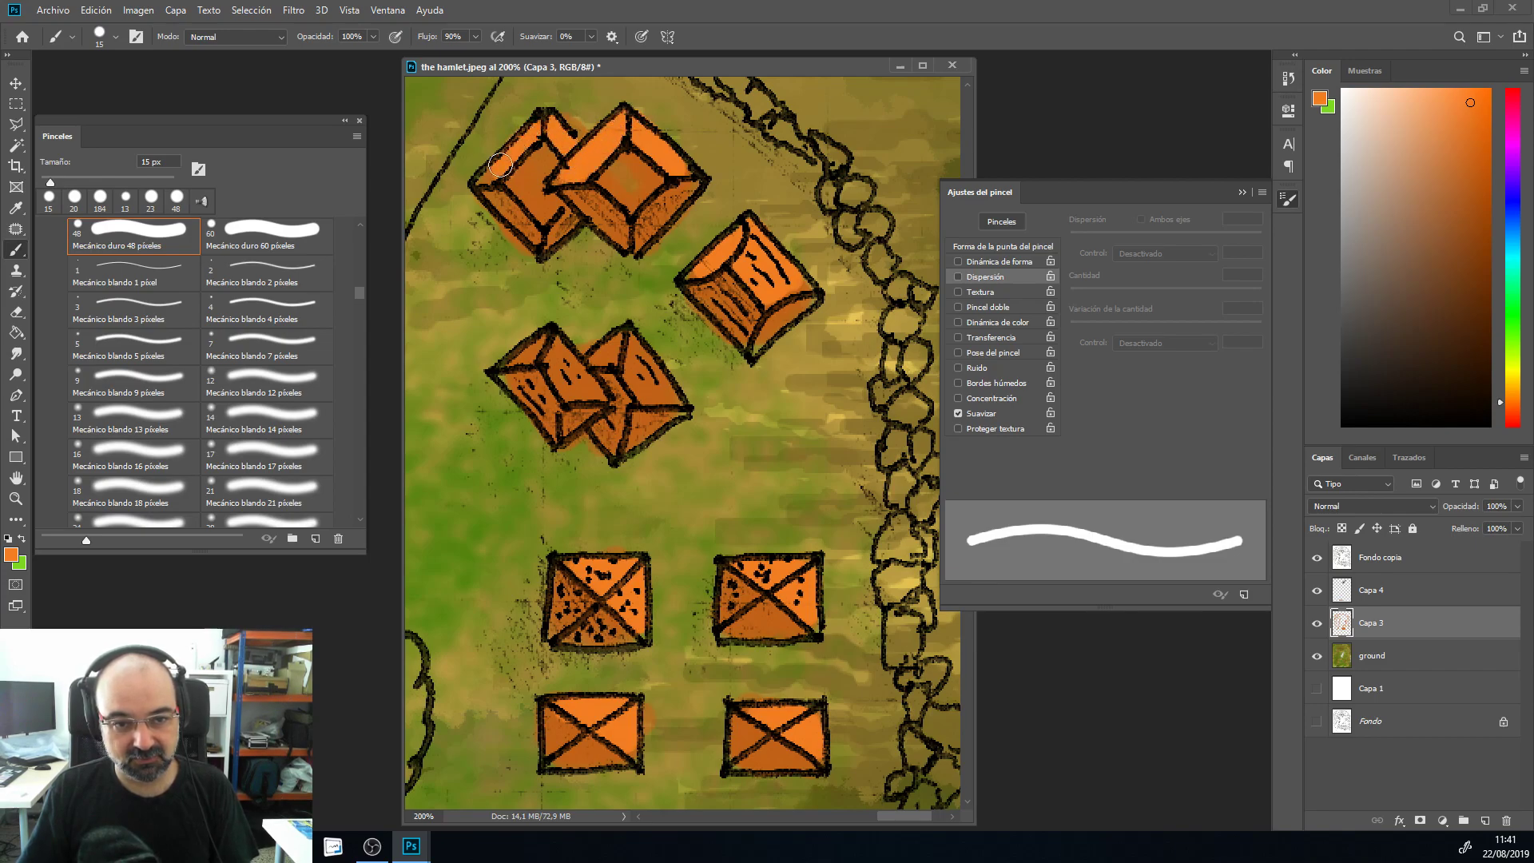
pyautogui.moveTo(559, 389)
pyautogui.mouseDown()
pyautogui.moveTo(566, 361)
pyautogui.moveTo(643, 392)
pyautogui.moveTo(619, 340)
pyautogui.moveTo(608, 354)
pyautogui.mouseUp()
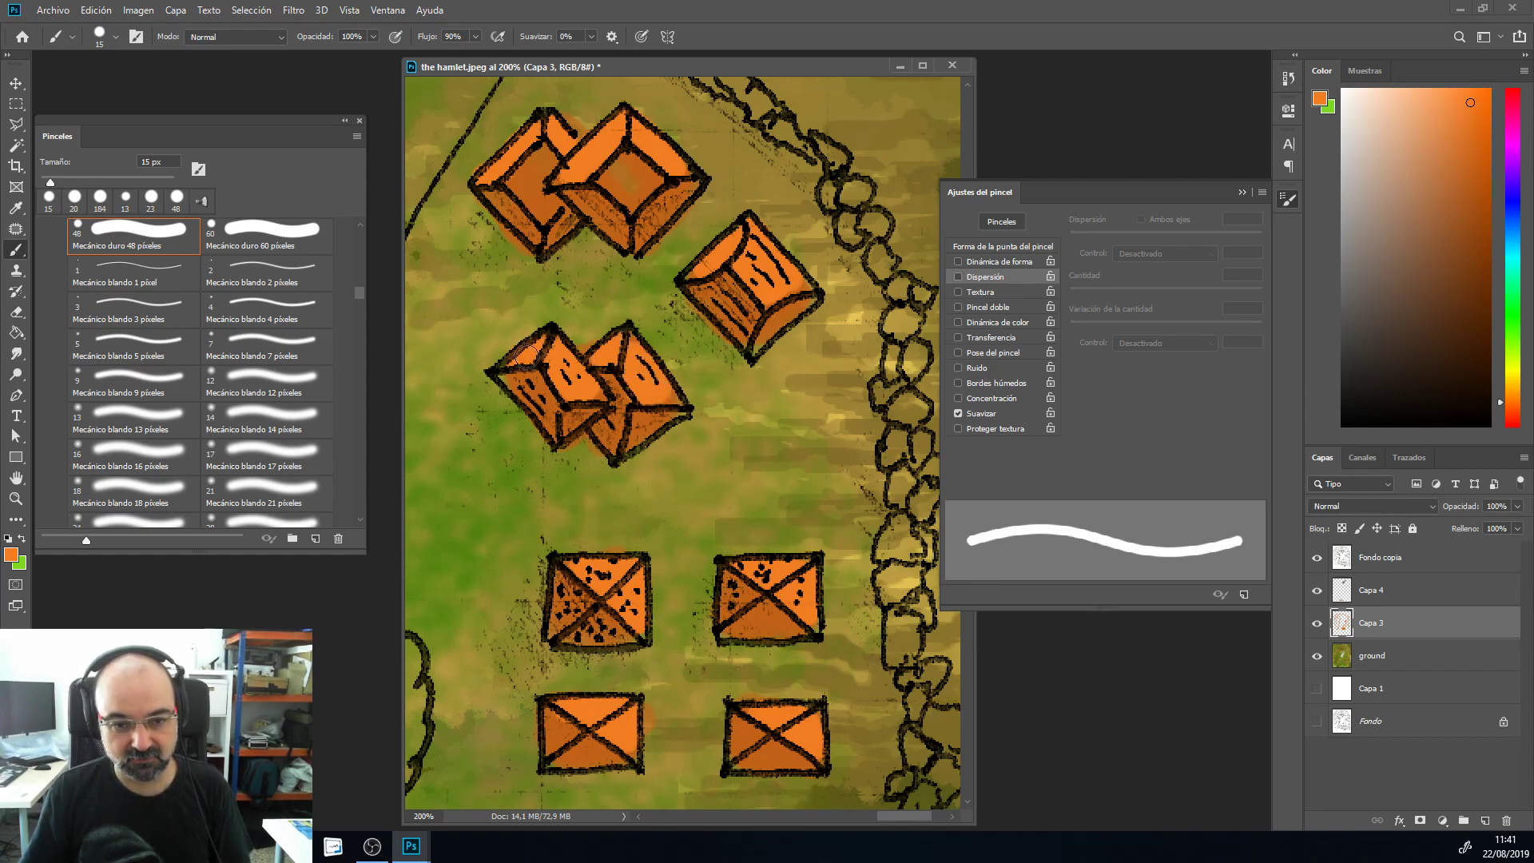
# Step: Highlight the light-facing edges of the tilted notched building by the brown path and the hipped rectangular building under the northern wall
pyautogui.moveTo(554, 472)
pyautogui.mouseDown()
pyautogui.moveTo(726, 281)
pyautogui.moveTo(797, 327)
pyautogui.moveTo(609, 482)
pyautogui.moveTo(698, 558)
pyautogui.moveTo(719, 639)
pyautogui.moveTo(530, 692)
pyautogui.moveTo(622, 712)
pyautogui.mouseUp()
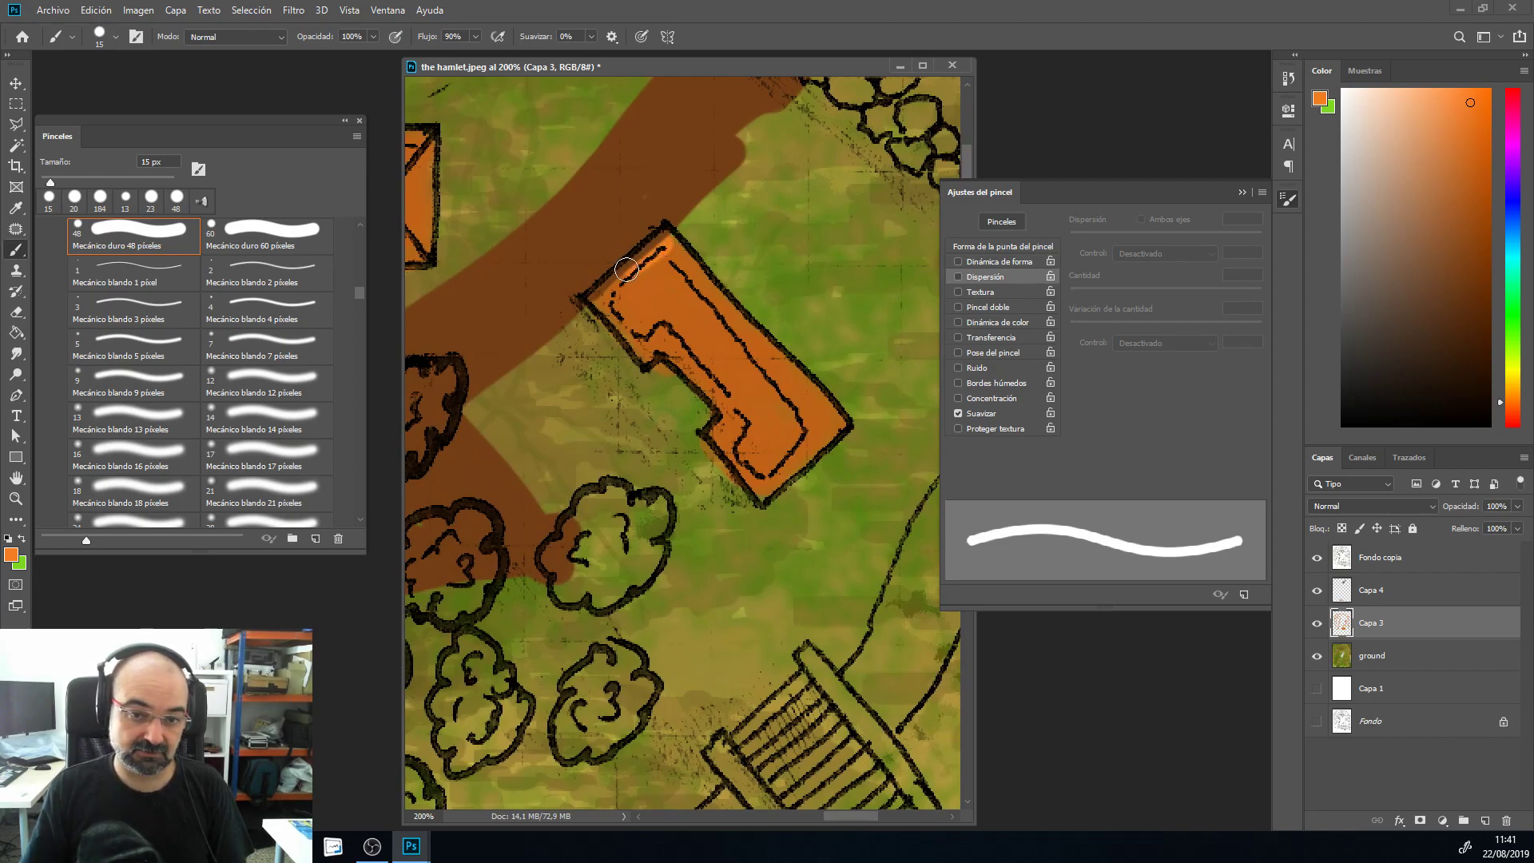
pyautogui.moveTo(670, 246)
pyautogui.mouseDown()
pyautogui.moveTo(776, 378)
pyautogui.moveTo(759, 344)
pyautogui.moveTo(817, 403)
pyautogui.moveTo(815, 433)
pyautogui.mouseUp()
pyautogui.moveTo(541, 460)
pyautogui.mouseDown()
pyautogui.moveTo(855, 435)
pyautogui.moveTo(583, 376)
pyautogui.moveTo(562, 499)
pyautogui.moveTo(592, 601)
pyautogui.mouseUp()
pyautogui.moveTo(691, 327)
pyautogui.mouseDown()
pyautogui.moveTo(731, 385)
pyautogui.moveTo(729, 307)
pyautogui.moveTo(489, 297)
pyautogui.moveTo(703, 307)
pyautogui.moveTo(715, 334)
pyautogui.moveTo(504, 313)
pyautogui.moveTo(493, 297)
pyautogui.mouseUp()
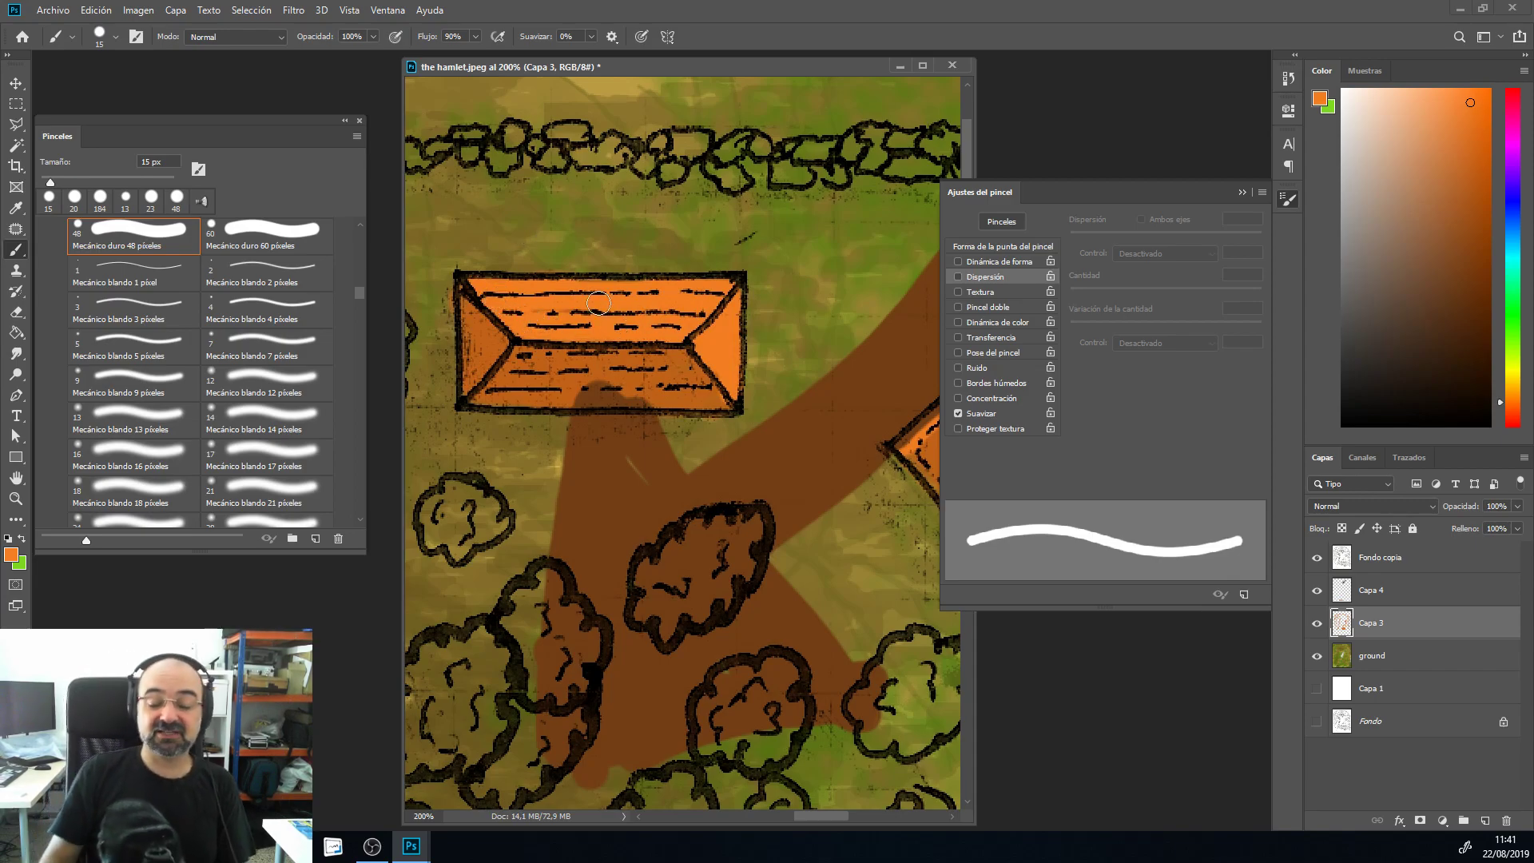
# Step: Paint bright orange on the light-facing parts of the round-ended building and the neighbouring flat-topped building with a rounded west end
pyautogui.moveTo(530, 432); pyautogui.dragTo(846, 459)
pyautogui.moveTo(627, 378)
pyautogui.mouseDown()
pyautogui.moveTo(620, 340)
pyautogui.moveTo(615, 391)
pyautogui.moveTo(609, 345)
pyautogui.moveTo(600, 389)
pyautogui.mouseUp()
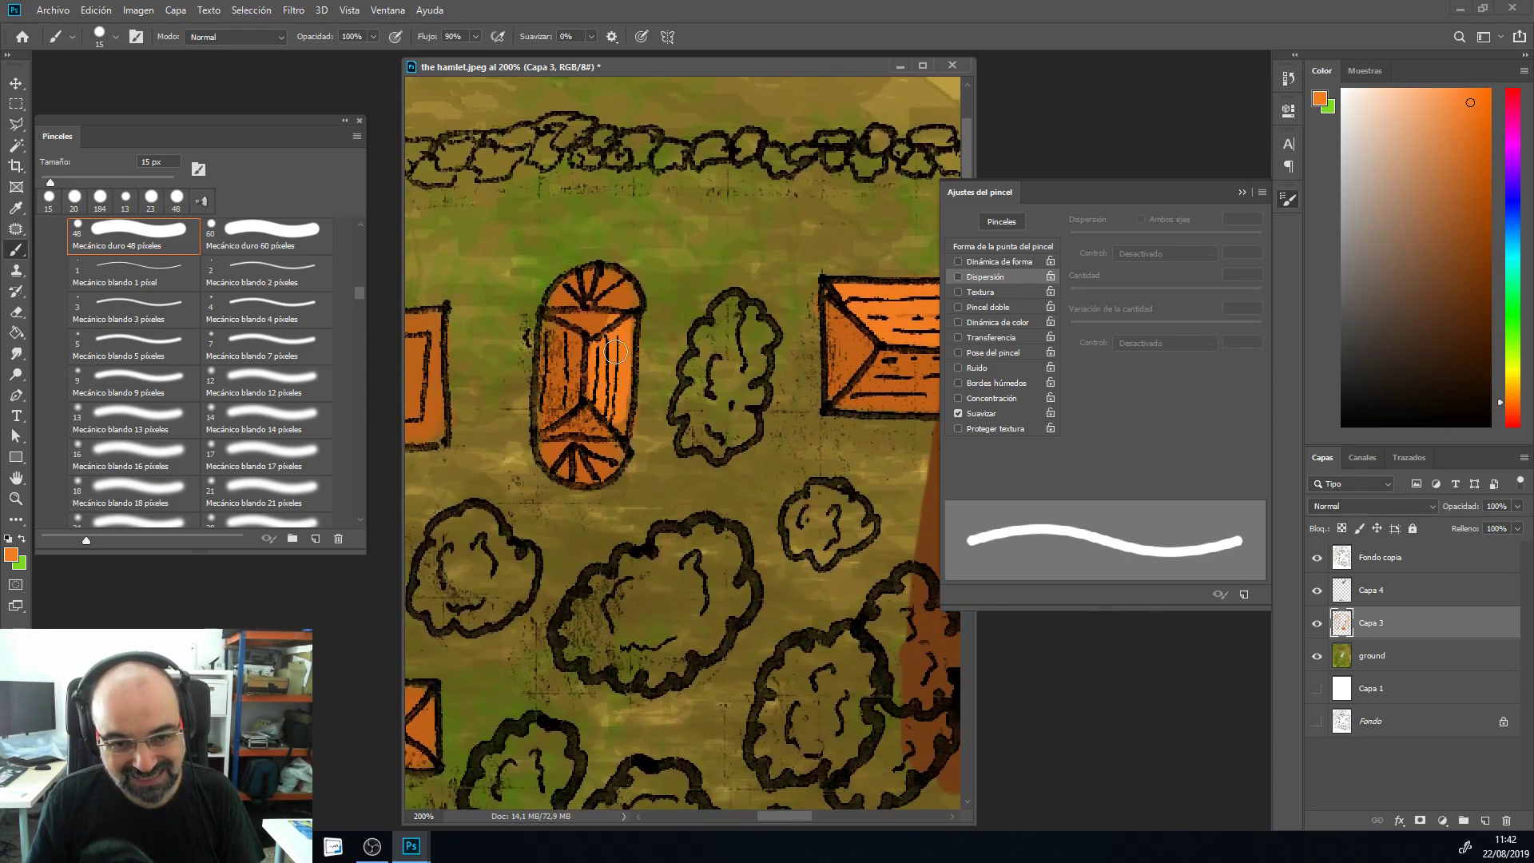
pyautogui.moveTo(567, 314)
pyautogui.mouseDown()
pyautogui.moveTo(601, 320)
pyautogui.moveTo(561, 298)
pyautogui.moveTo(616, 292)
pyautogui.moveTo(592, 318)
pyautogui.moveTo(618, 337)
pyautogui.moveTo(622, 424)
pyautogui.moveTo(618, 402)
pyautogui.moveTo(572, 459)
pyautogui.mouseUp()
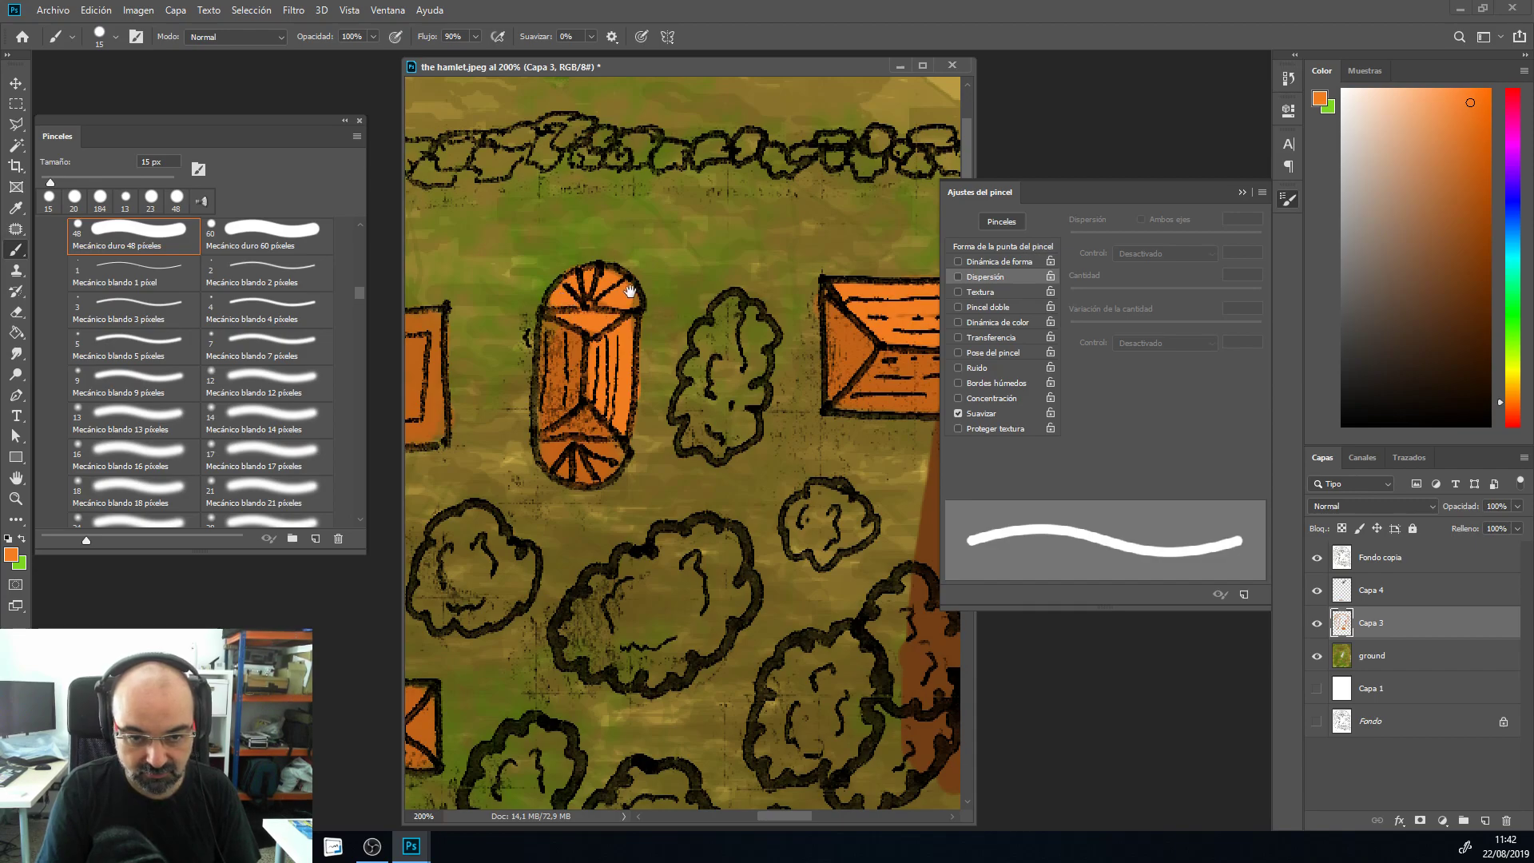
pyautogui.moveTo(591, 467); pyautogui.dragTo(878, 429)
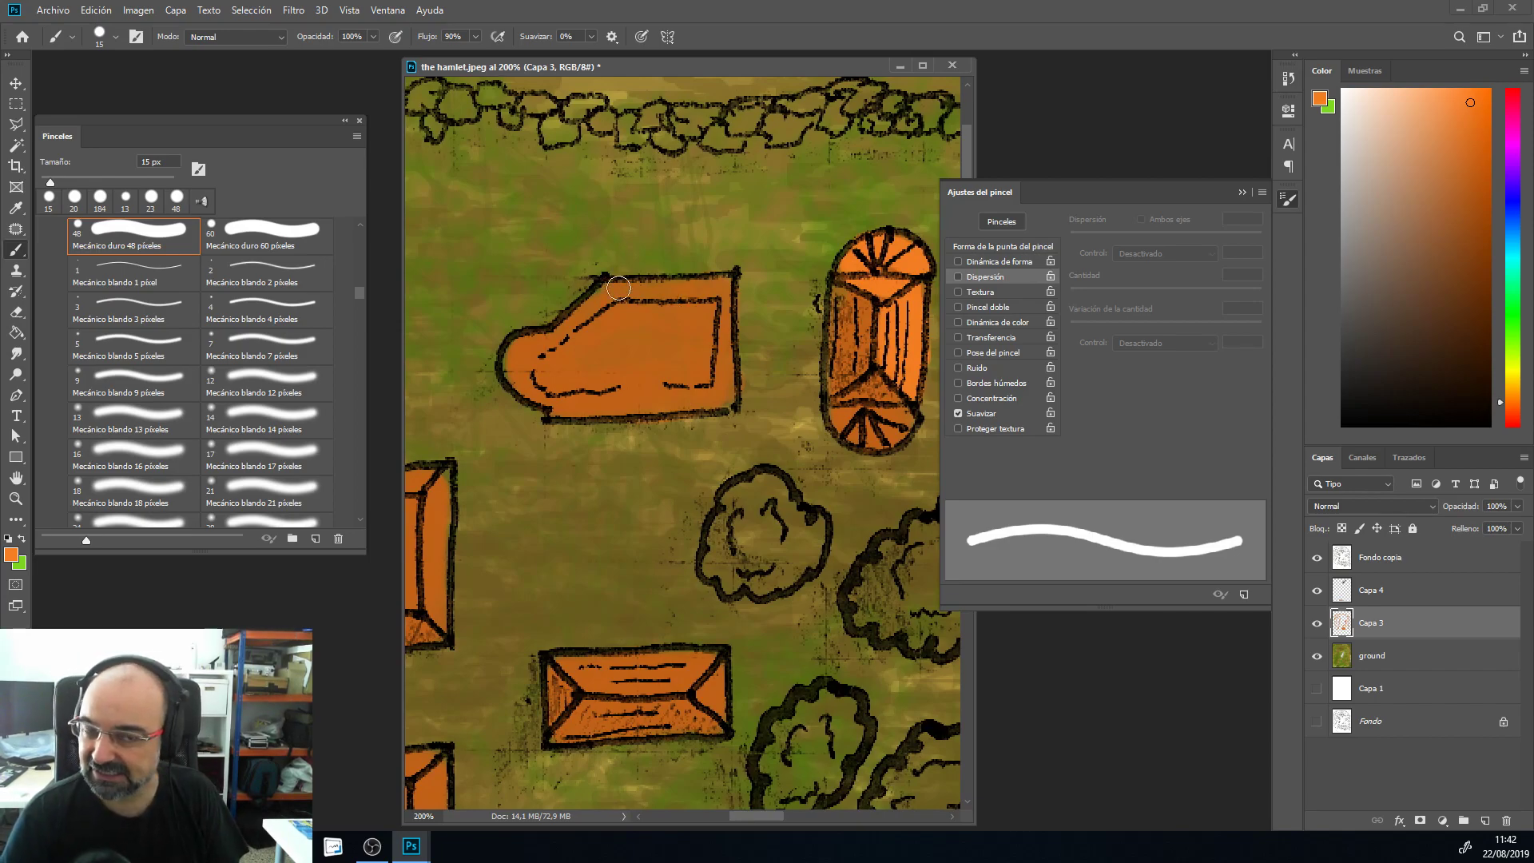
pyautogui.moveTo(605, 289)
pyautogui.mouseDown()
pyautogui.moveTo(723, 289)
pyautogui.moveTo(720, 401)
pyautogui.mouseUp()
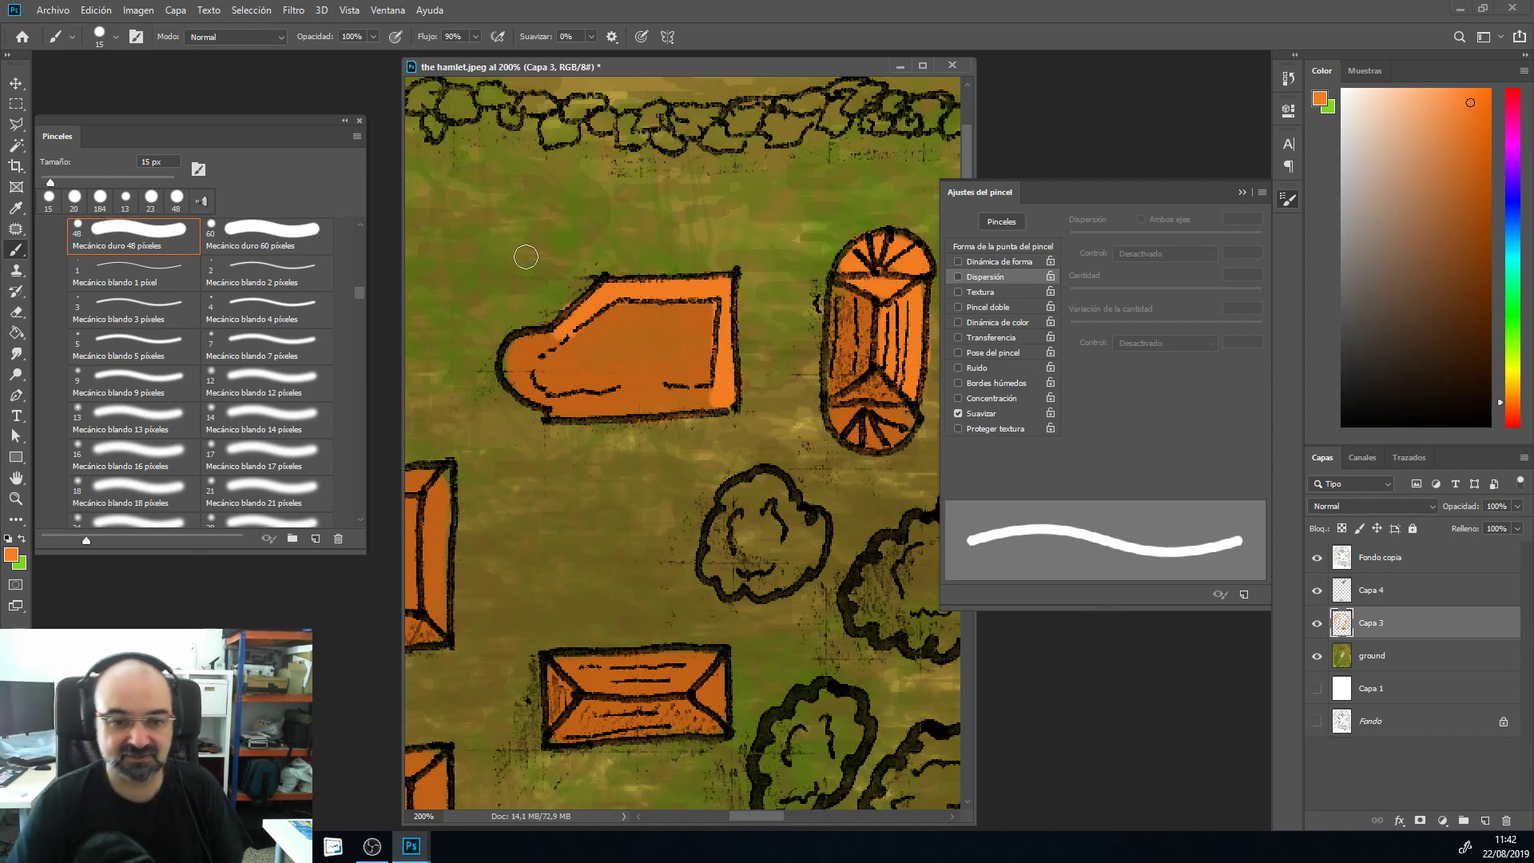
# Step: Highlight the north and east slopes of the small hipped rectangular building and the curved building northeast of the well
pyautogui.moveTo(599, 602)
pyautogui.mouseDown()
pyautogui.moveTo(614, 314)
pyautogui.moveTo(630, 274)
pyautogui.mouseUp()
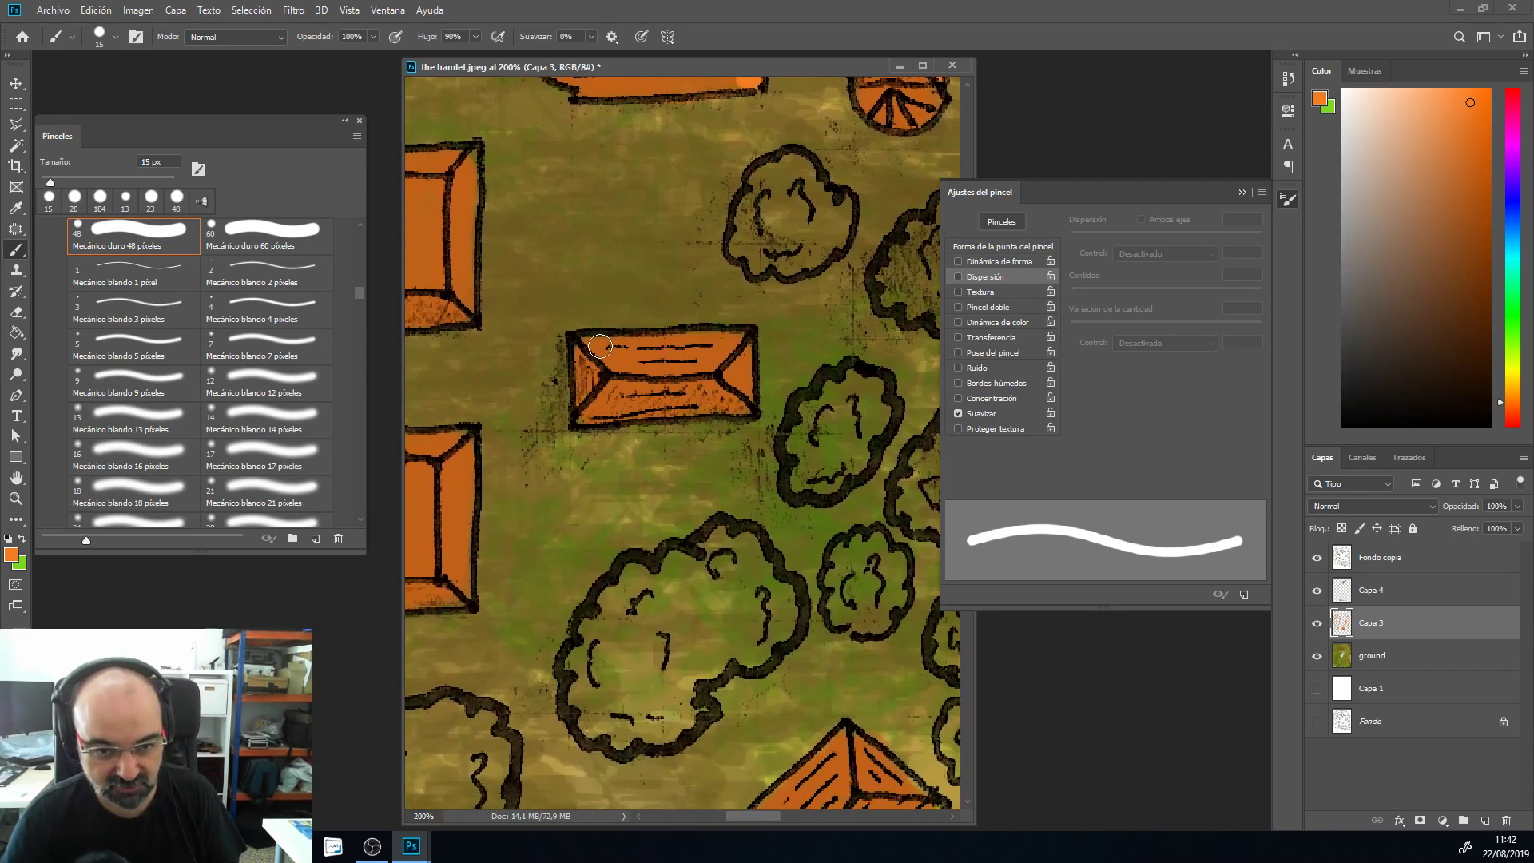
pyautogui.moveTo(635, 358)
pyautogui.mouseDown()
pyautogui.moveTo(670, 340)
pyautogui.moveTo(637, 348)
pyautogui.moveTo(723, 343)
pyautogui.moveTo(662, 353)
pyautogui.moveTo(726, 363)
pyautogui.moveTo(653, 365)
pyautogui.moveTo(742, 359)
pyautogui.mouseUp()
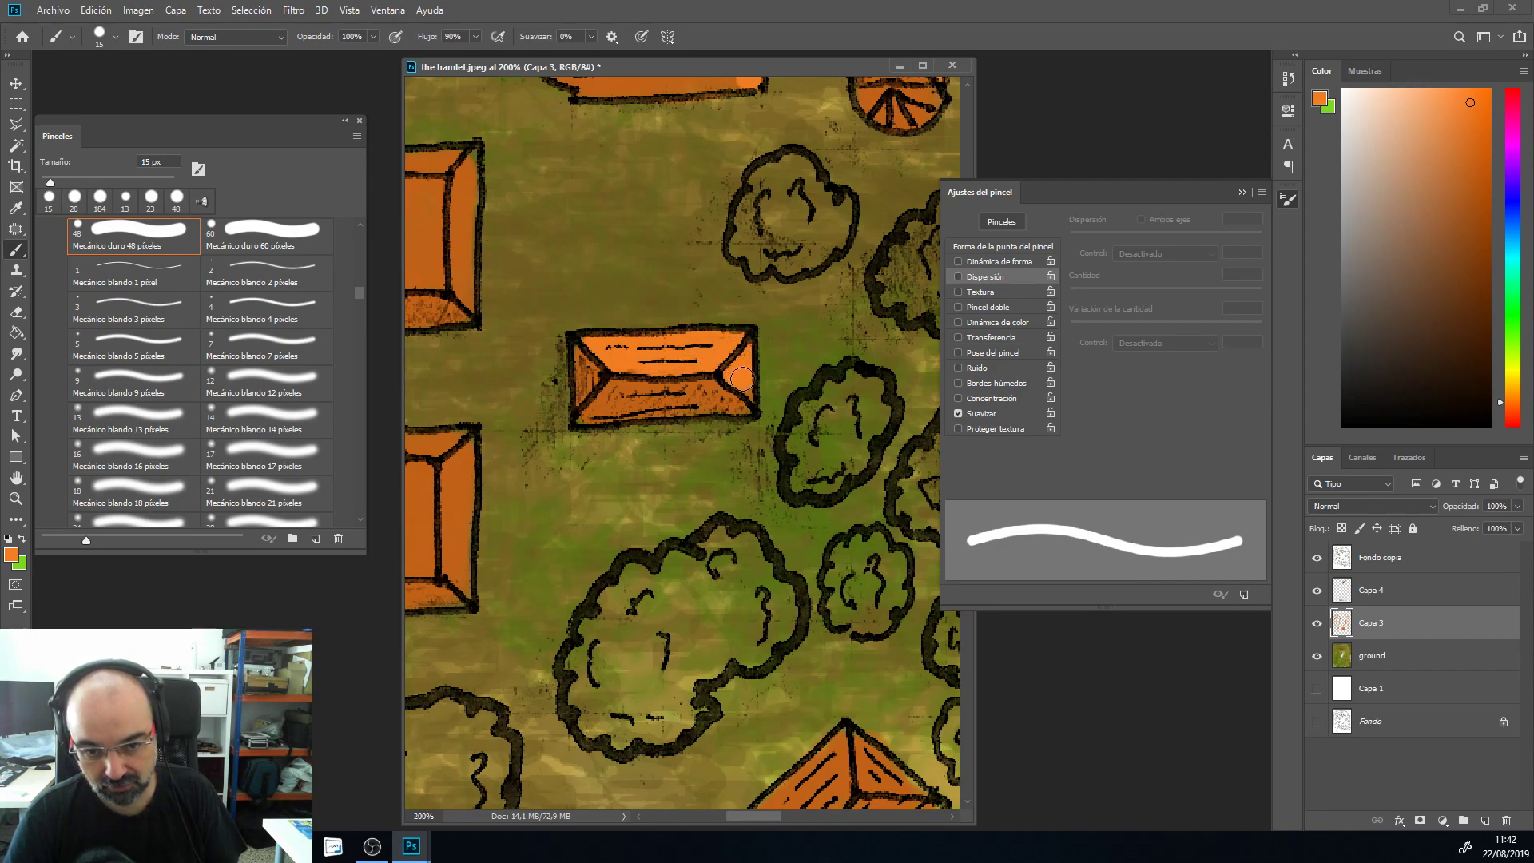
pyautogui.moveTo(695, 349); pyautogui.dragTo(887, 447)
pyautogui.moveTo(607, 240)
pyautogui.mouseDown()
pyautogui.moveTo(694, 269)
pyautogui.moveTo(691, 370)
pyautogui.mouseUp()
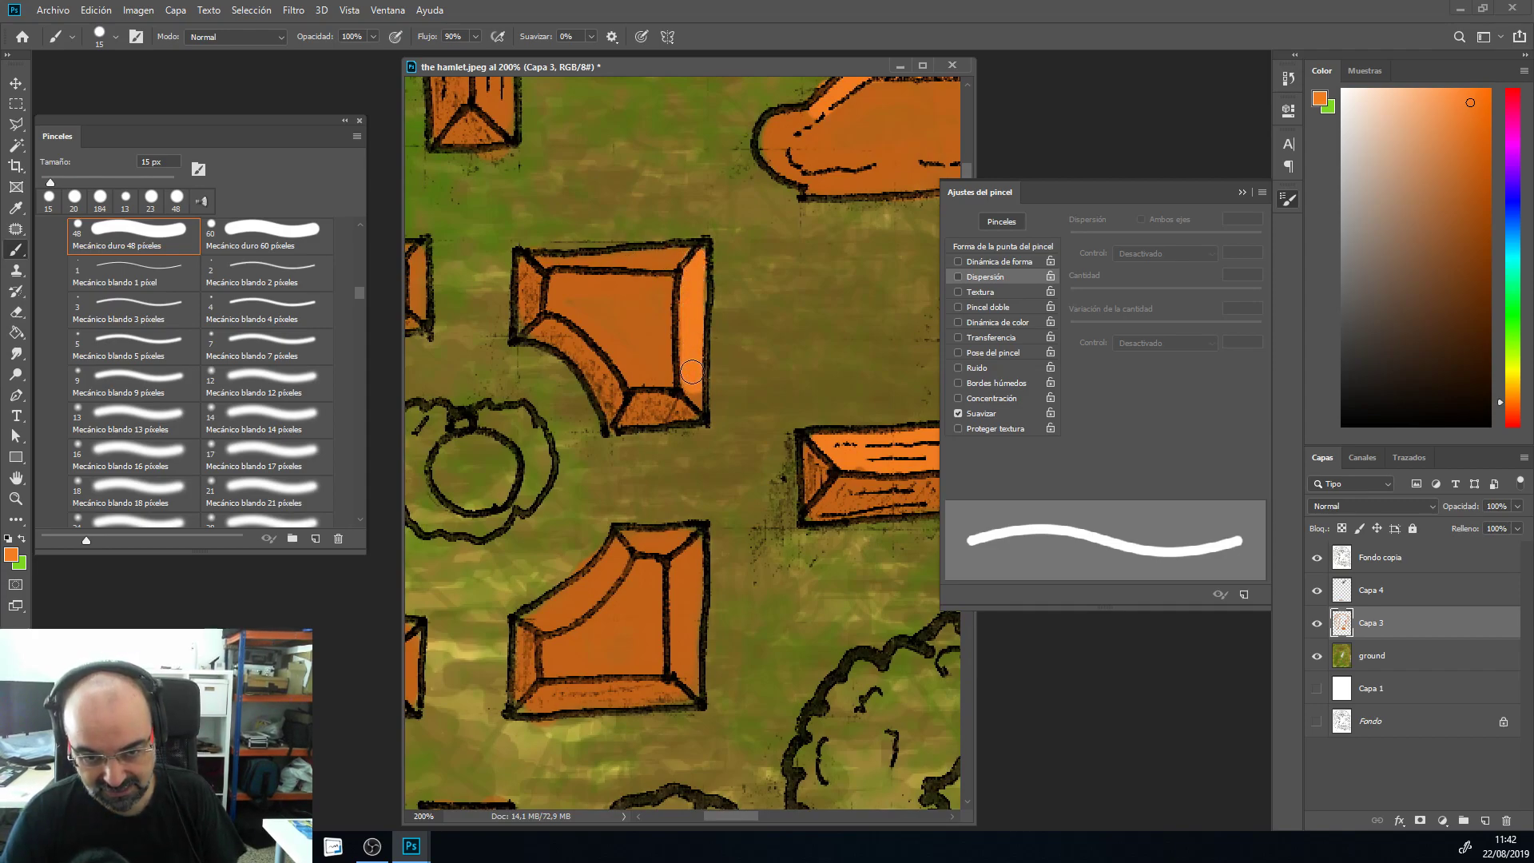
pyautogui.moveTo(538, 260)
pyautogui.mouseDown()
pyautogui.moveTo(674, 254)
pyautogui.moveTo(643, 256)
pyautogui.mouseUp()
# Step: Brighten the north and east slopes of the narrow upright building and the curved building northwest of the well
pyautogui.moveTo(518, 253); pyautogui.dragTo(655, 447)
pyautogui.moveTo(582, 148)
pyautogui.mouseDown()
pyautogui.moveTo(611, 178)
pyautogui.moveTo(637, 164)
pyautogui.moveTo(621, 277)
pyautogui.moveTo(637, 267)
pyautogui.mouseUp()
pyautogui.moveTo(546, 462)
pyautogui.mouseDown()
pyautogui.moveTo(619, 362)
pyautogui.moveTo(582, 373)
pyautogui.moveTo(732, 379)
pyautogui.moveTo(734, 435)
pyautogui.mouseUp()
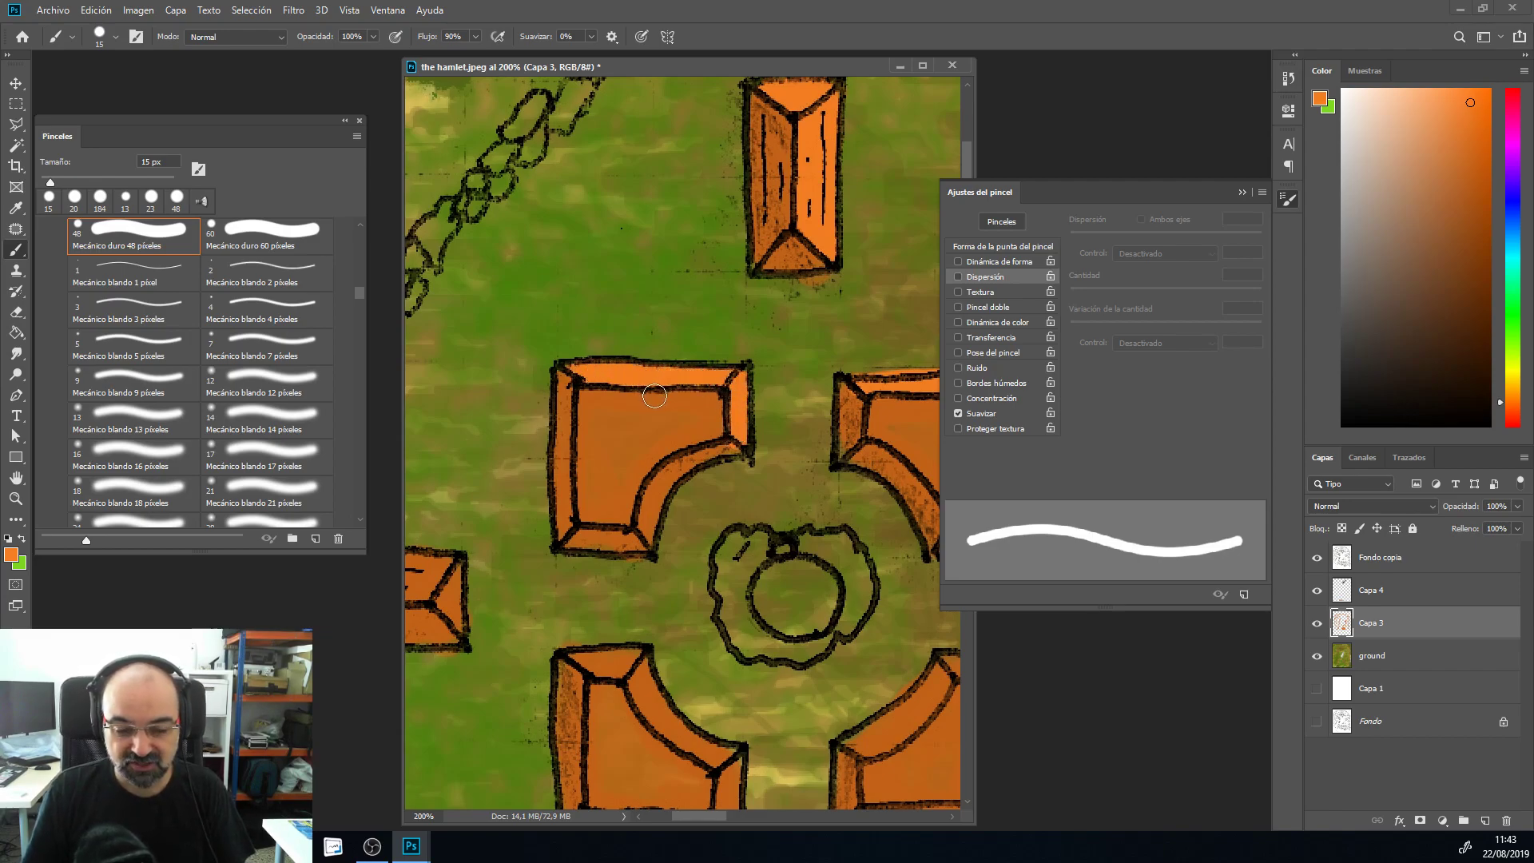
# Step: Highlight the light-facing slopes of the small building against the western wall and the curved building southwest of the well
pyautogui.moveTo(558, 531); pyautogui.dragTo(828, 418)
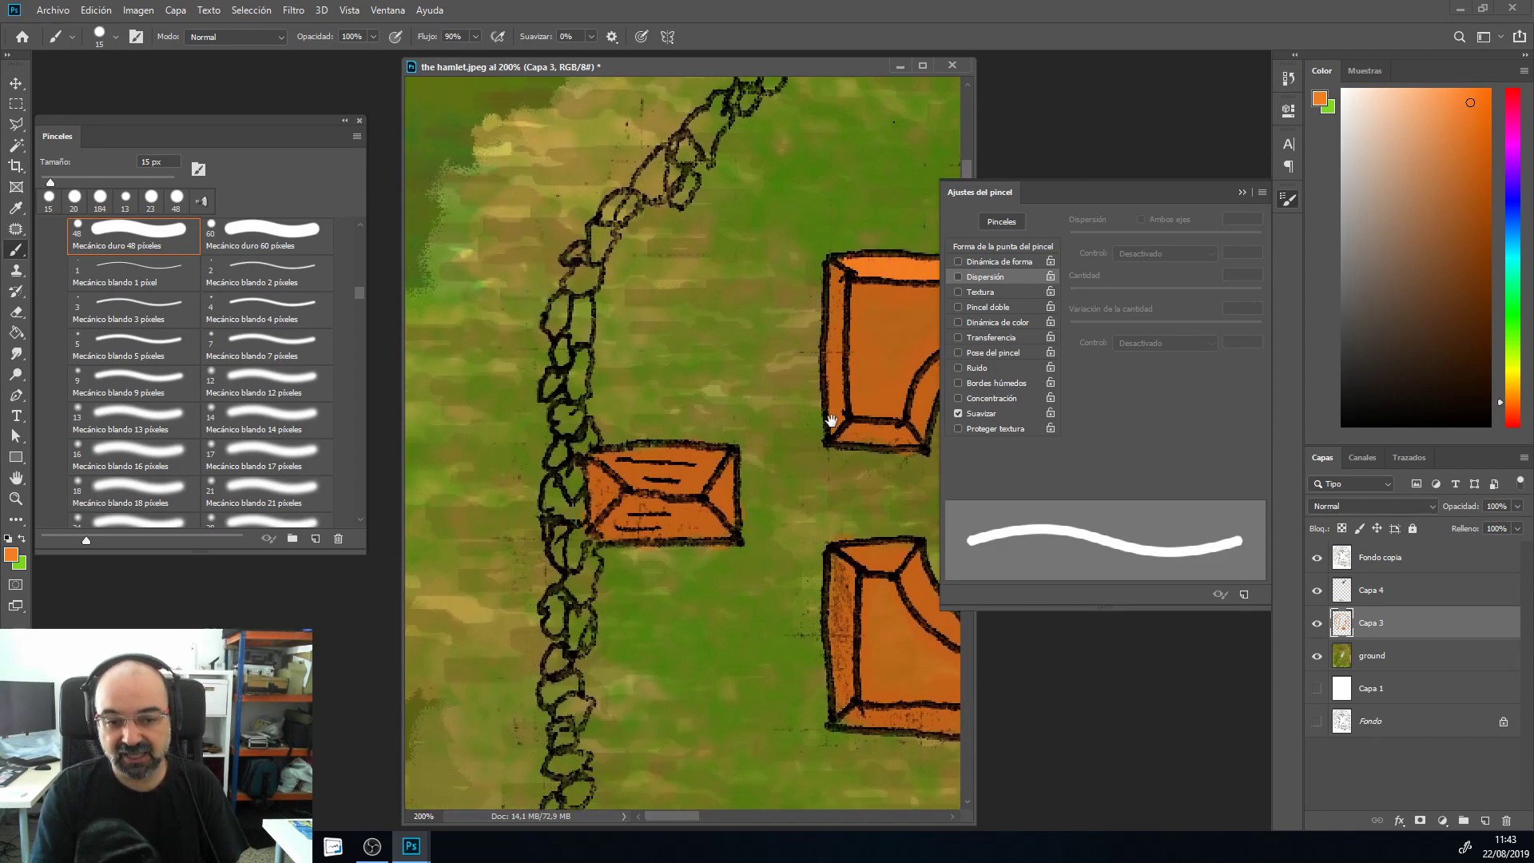
pyautogui.moveTo(619, 456)
pyautogui.mouseDown()
pyautogui.moveTo(657, 479)
pyautogui.moveTo(637, 464)
pyautogui.moveTo(718, 458)
pyautogui.moveTo(652, 466)
pyautogui.mouseUp()
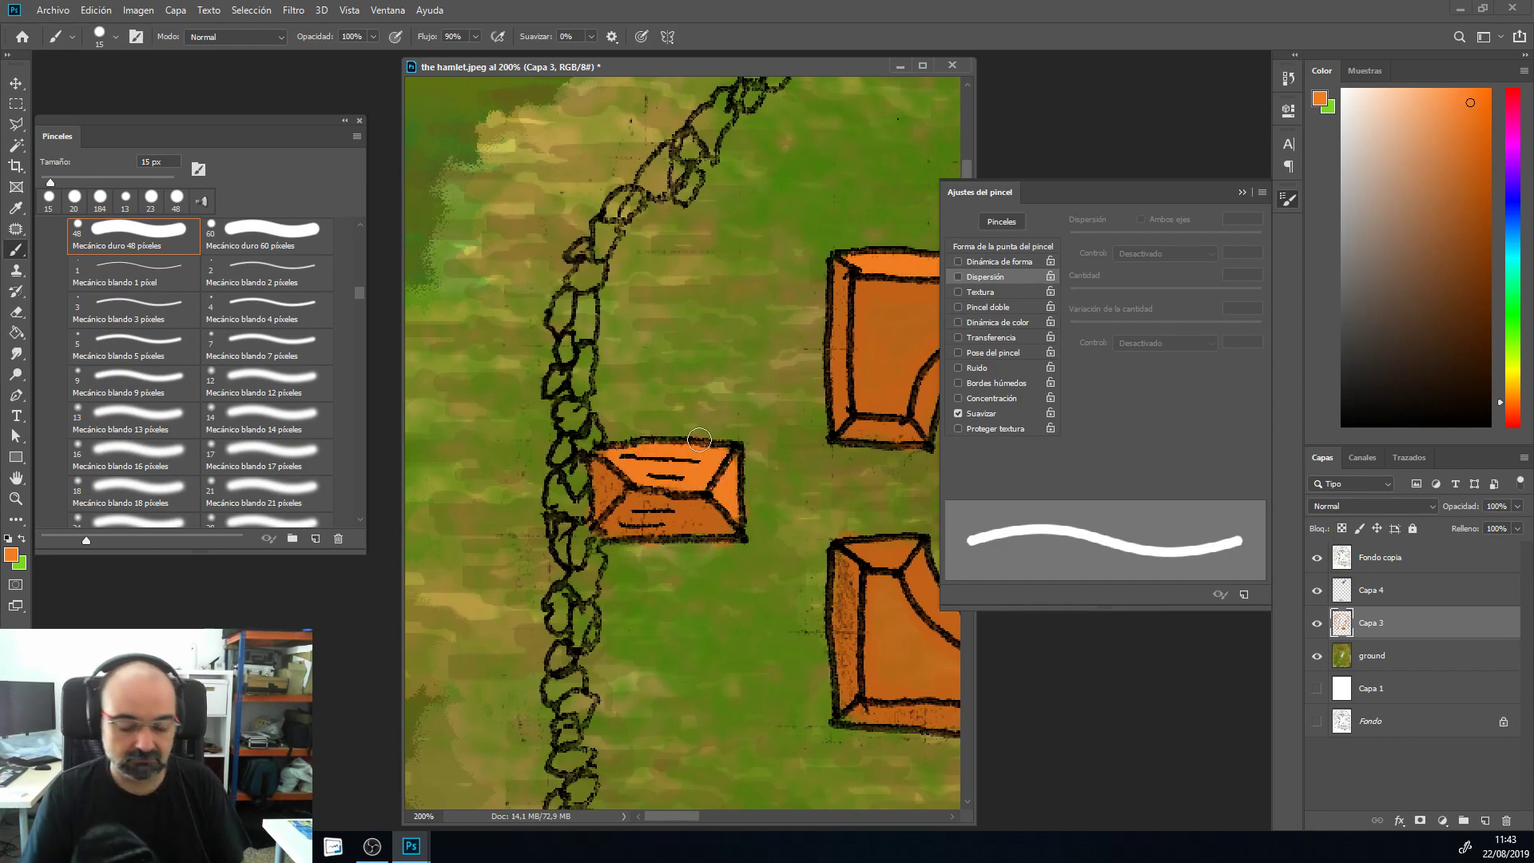
pyautogui.moveTo(768, 541); pyautogui.dragTo(457, 353)
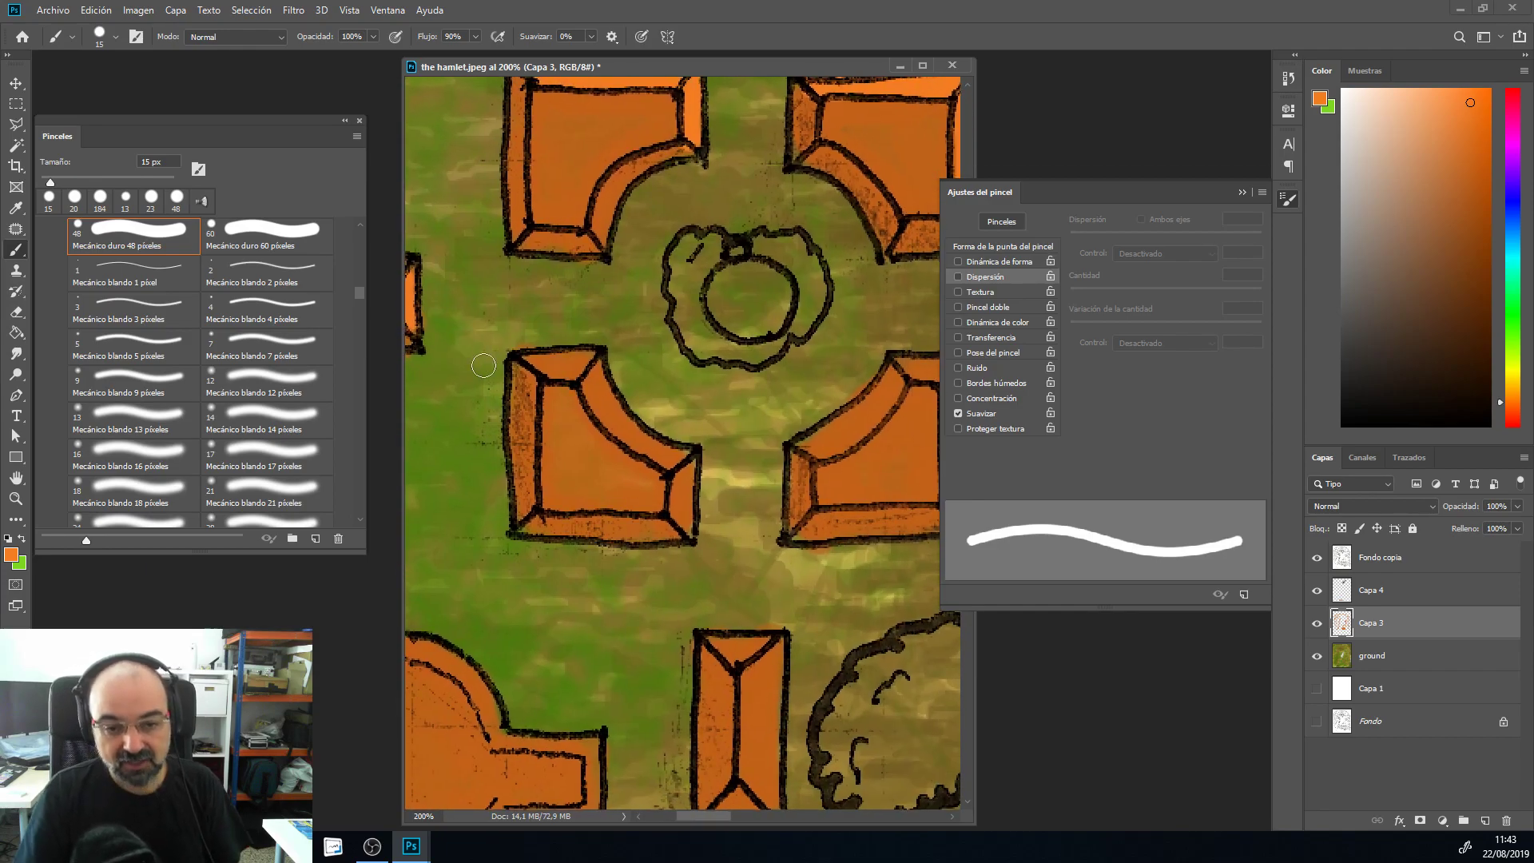
pyautogui.moveTo(558, 365)
pyautogui.mouseDown()
pyautogui.moveTo(539, 360)
pyautogui.moveTo(588, 361)
pyautogui.moveTo(613, 419)
pyautogui.moveTo(678, 465)
pyautogui.moveTo(681, 488)
pyautogui.mouseUp()
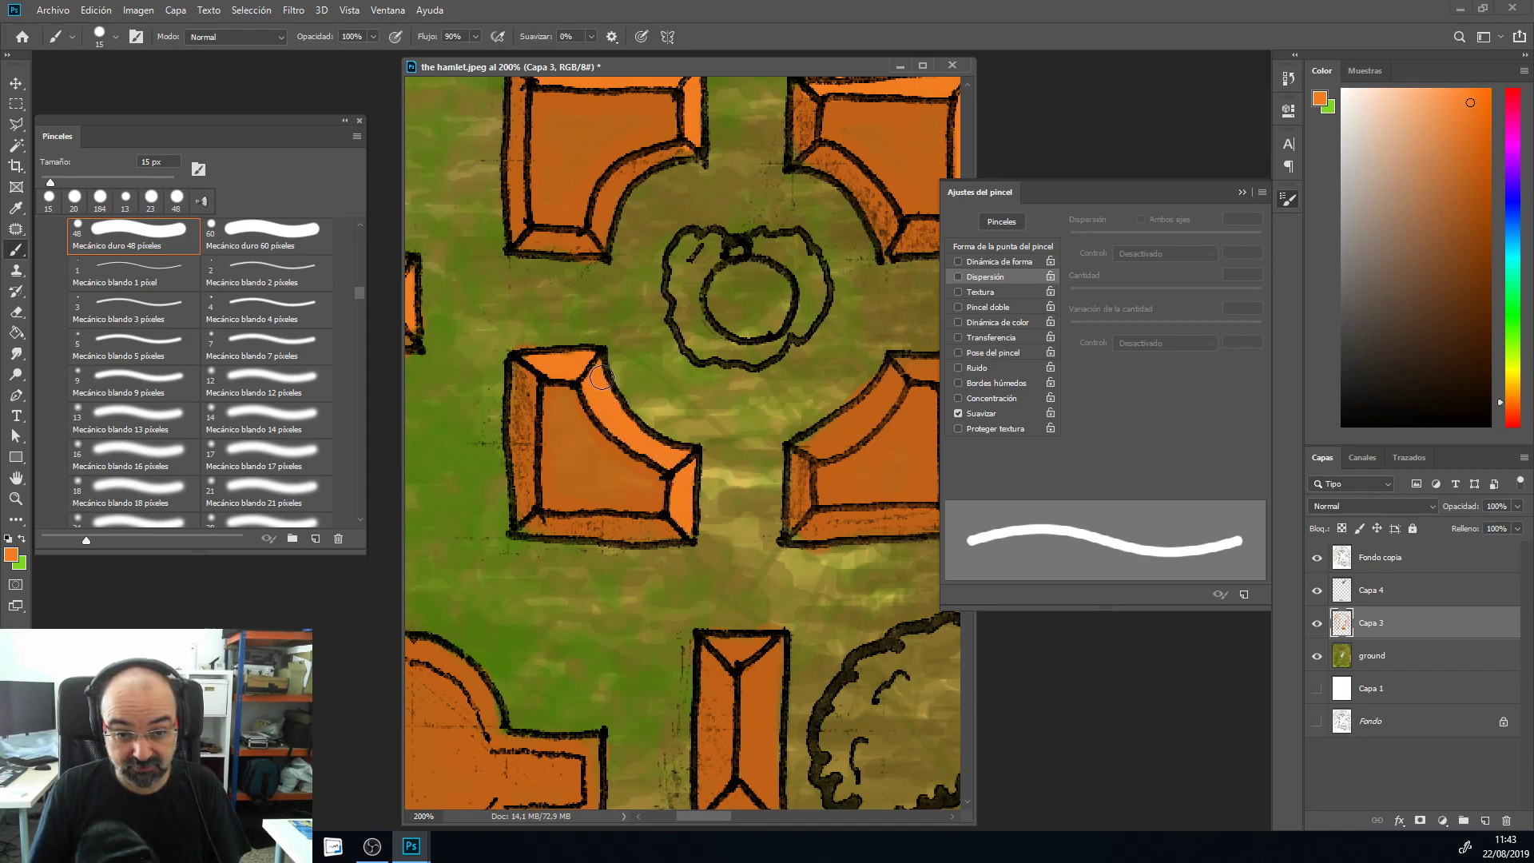
# Step: Highlight the north and east slopes of the curved building southeast of the well and erase the orange spill outside its corner
pyautogui.moveTo(745, 464); pyautogui.dragTo(531, 394)
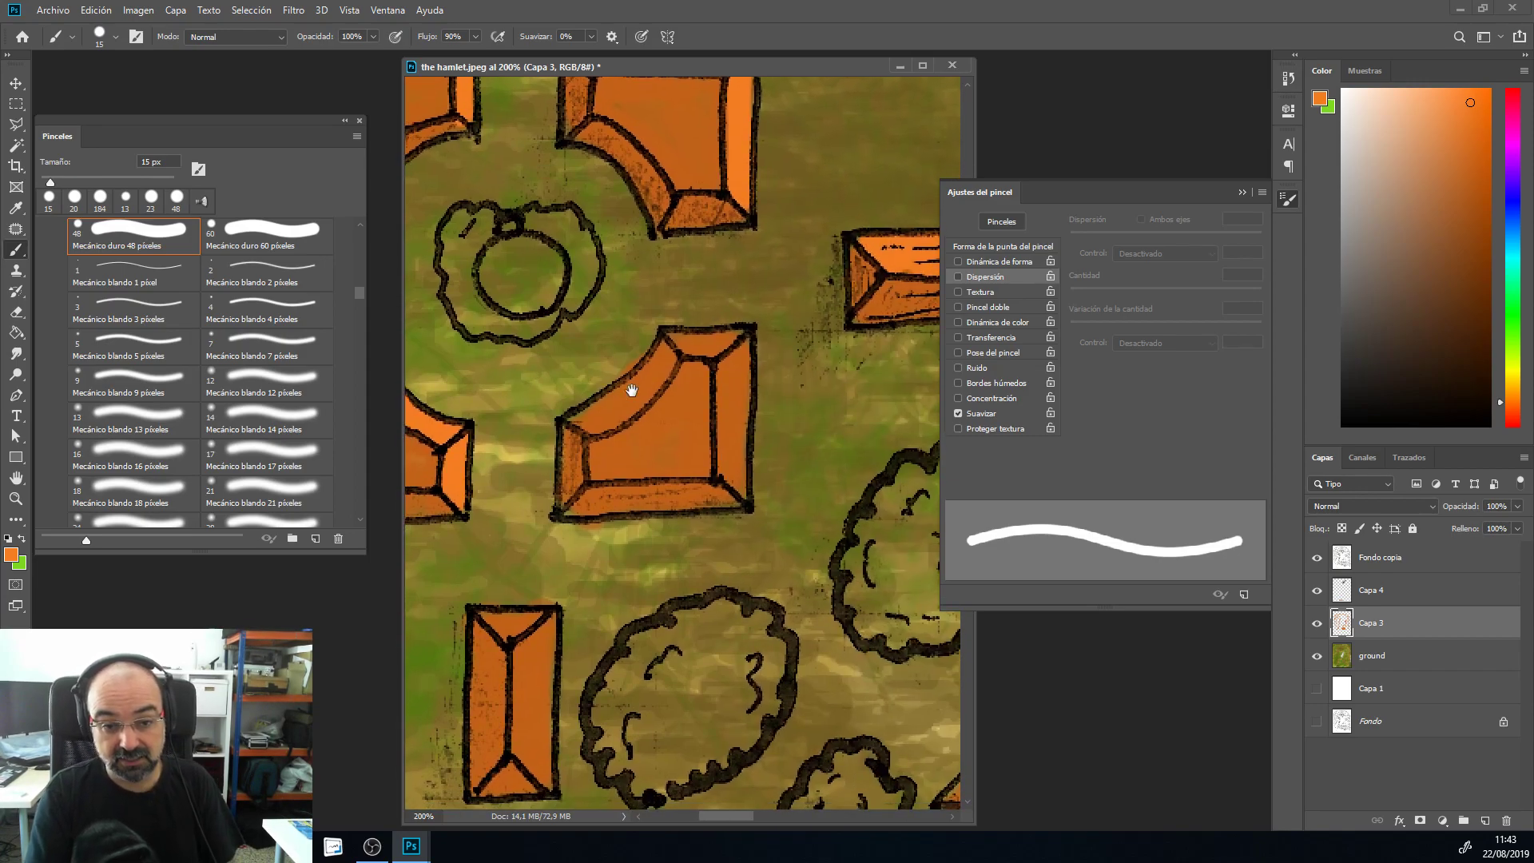
pyautogui.moveTo(672, 341)
pyautogui.mouseDown()
pyautogui.moveTo(737, 342)
pyautogui.moveTo(737, 449)
pyautogui.mouseUp()
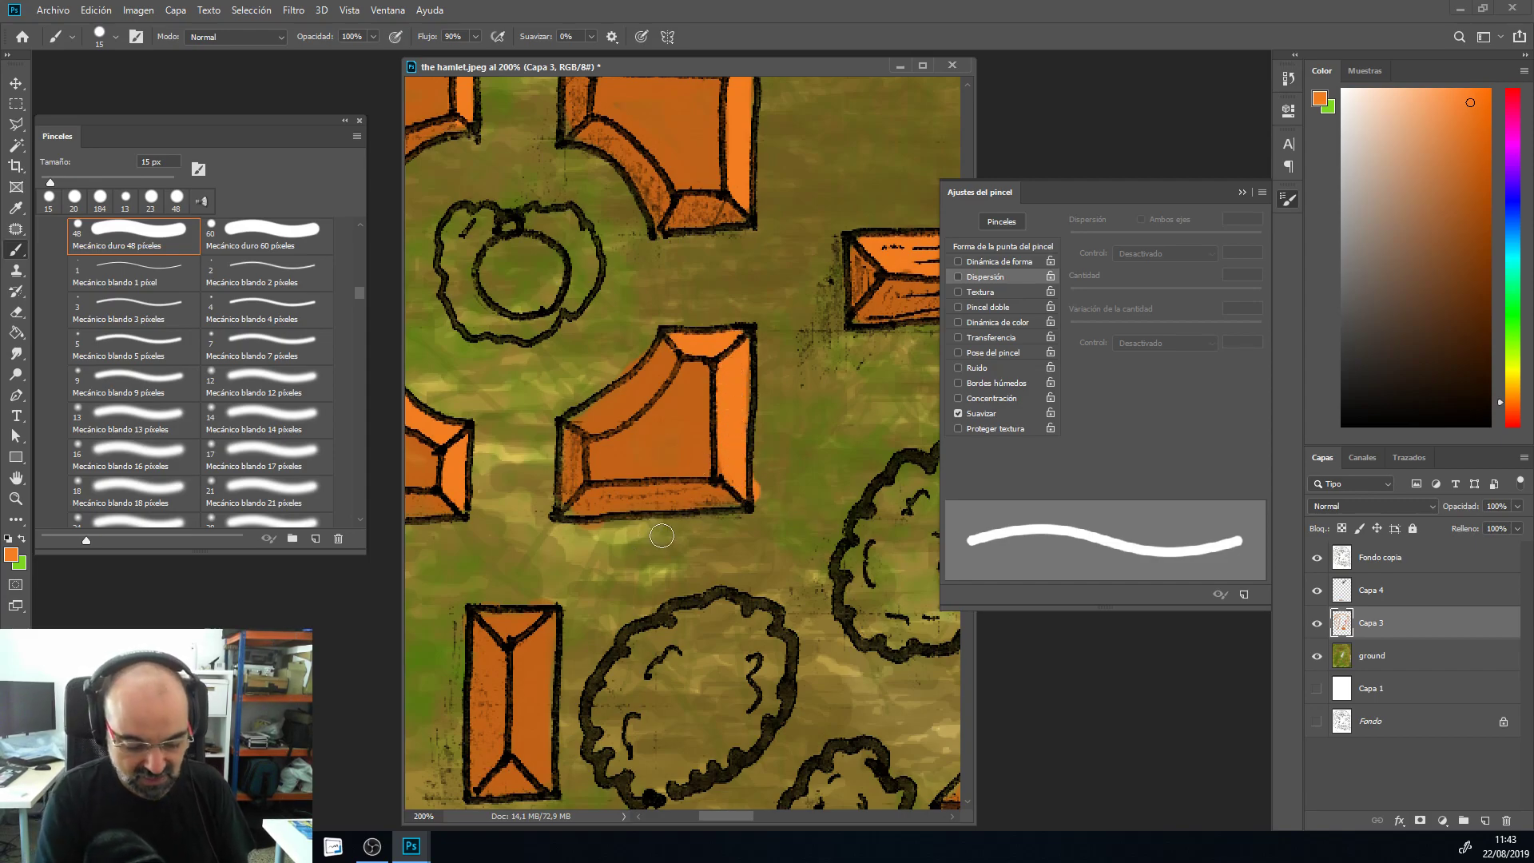
pyautogui.press('e')
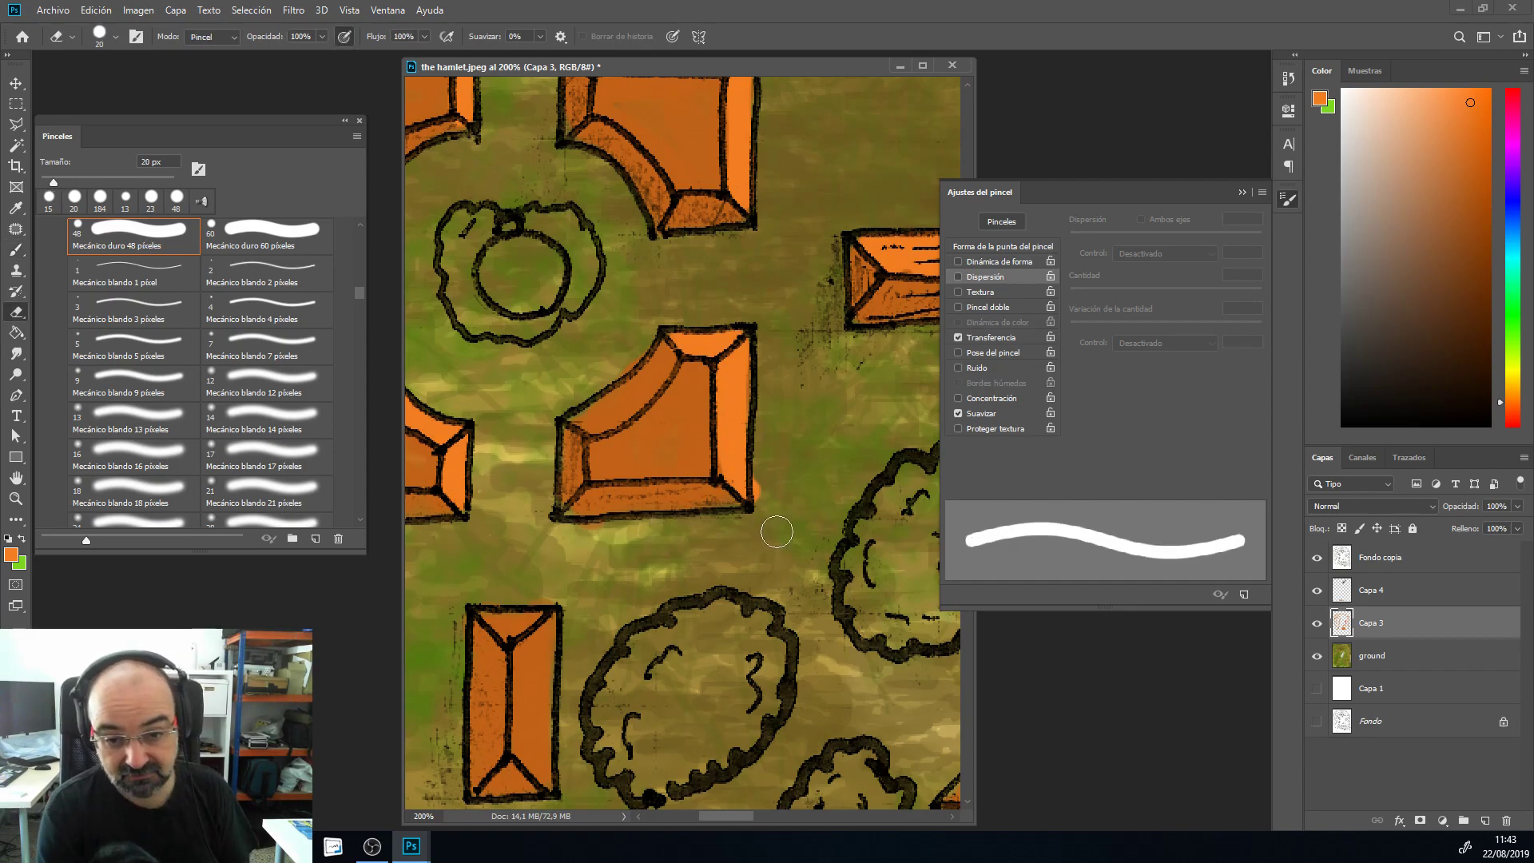
pyautogui.moveTo(767, 482); pyautogui.dragTo(765, 505)
# Step: Return to the orange brush and brighten the light-facing slopes of the narrow upright building and the tilted five-sided building south of the well
pyautogui.press('b')
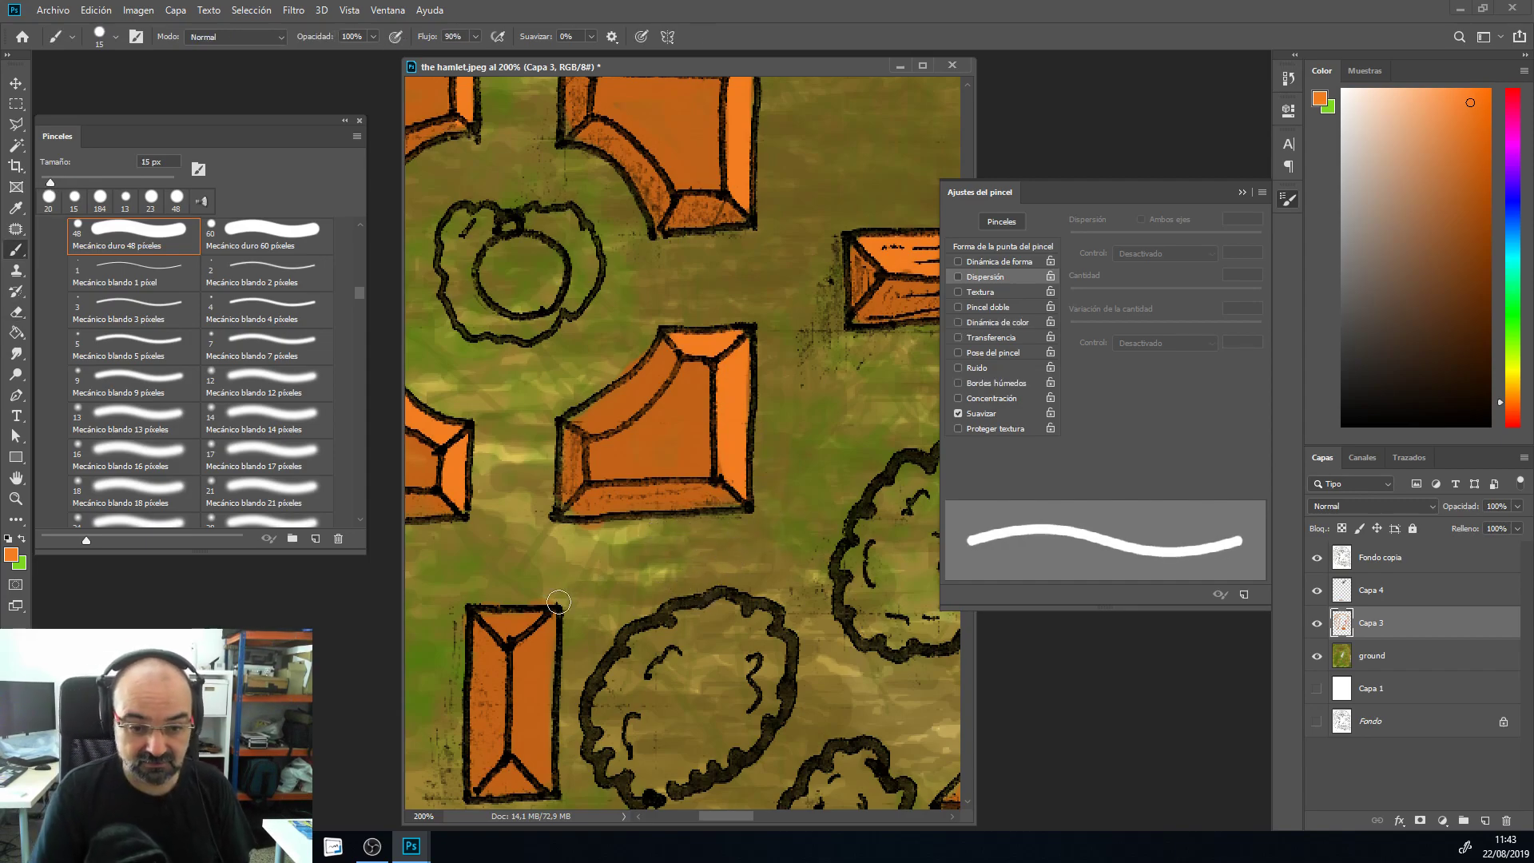
pyautogui.moveTo(507, 617)
pyautogui.mouseDown()
pyautogui.moveTo(543, 623)
pyautogui.moveTo(523, 743)
pyautogui.moveTo(535, 755)
pyautogui.moveTo(542, 679)
pyautogui.mouseUp()
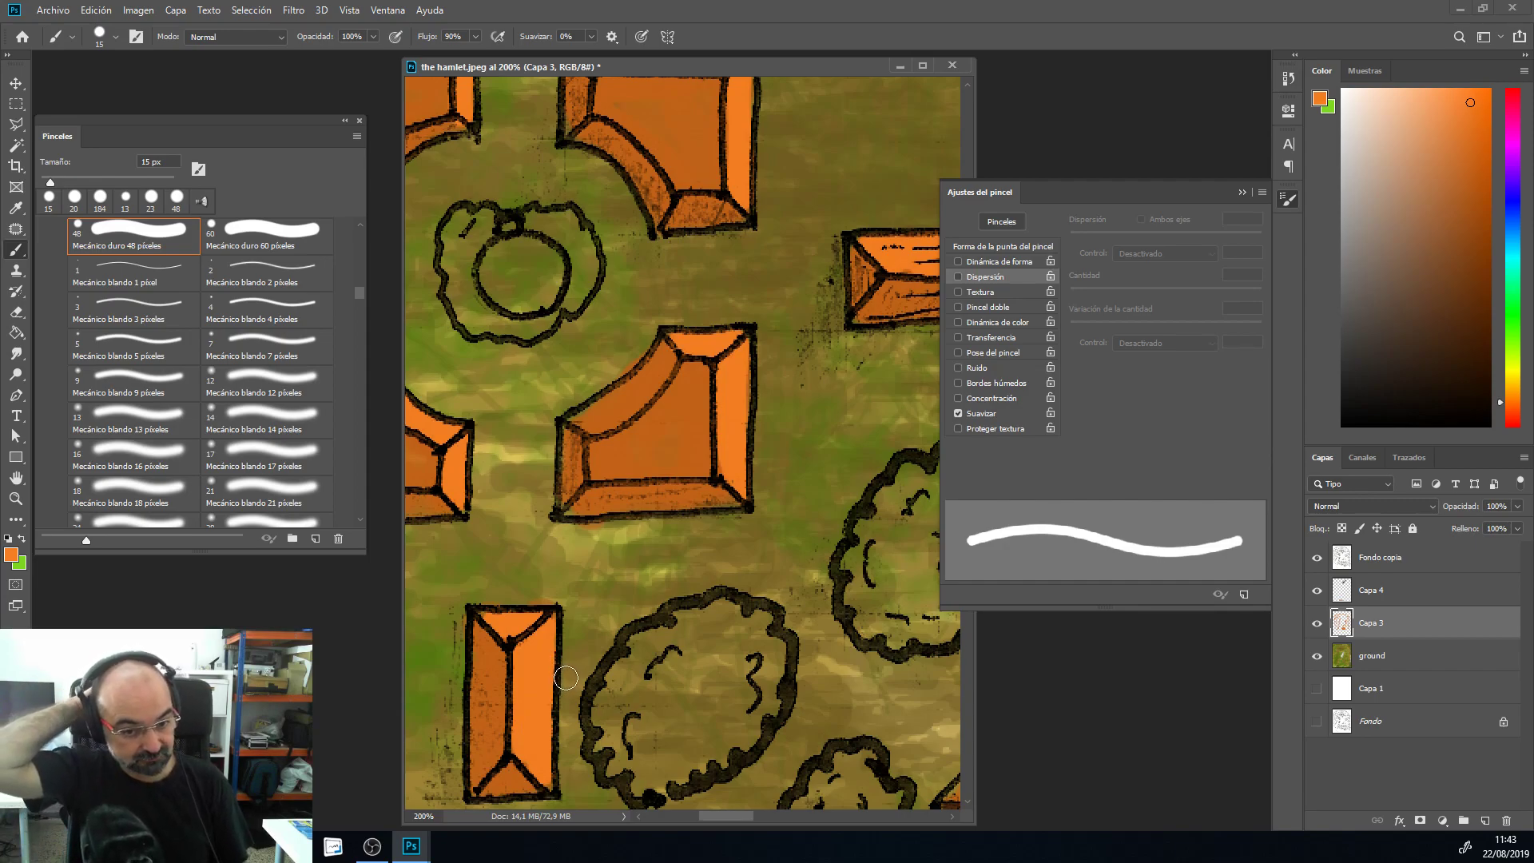
pyautogui.press('space')
pyautogui.moveTo(628, 641)
pyautogui.mouseDown()
pyautogui.moveTo(644, 538)
pyautogui.moveTo(782, 272)
pyautogui.moveTo(715, 448)
pyautogui.moveTo(630, 400)
pyautogui.mouseUp()
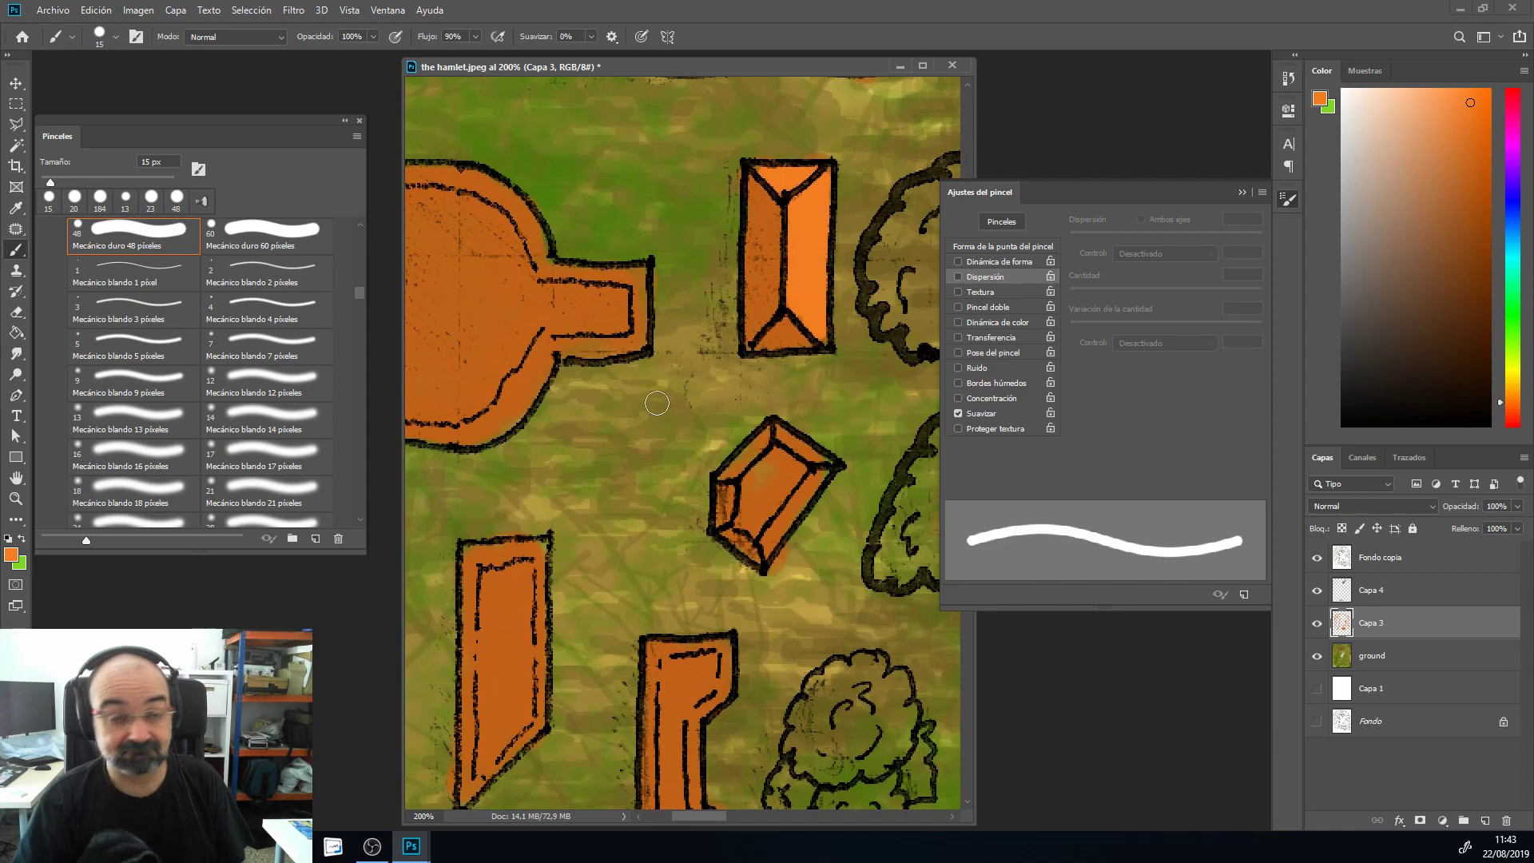
pyautogui.moveTo(779, 436)
pyautogui.mouseDown()
pyautogui.moveTo(795, 442)
pyautogui.moveTo(758, 436)
pyautogui.moveTo(718, 479)
pyautogui.mouseUp()
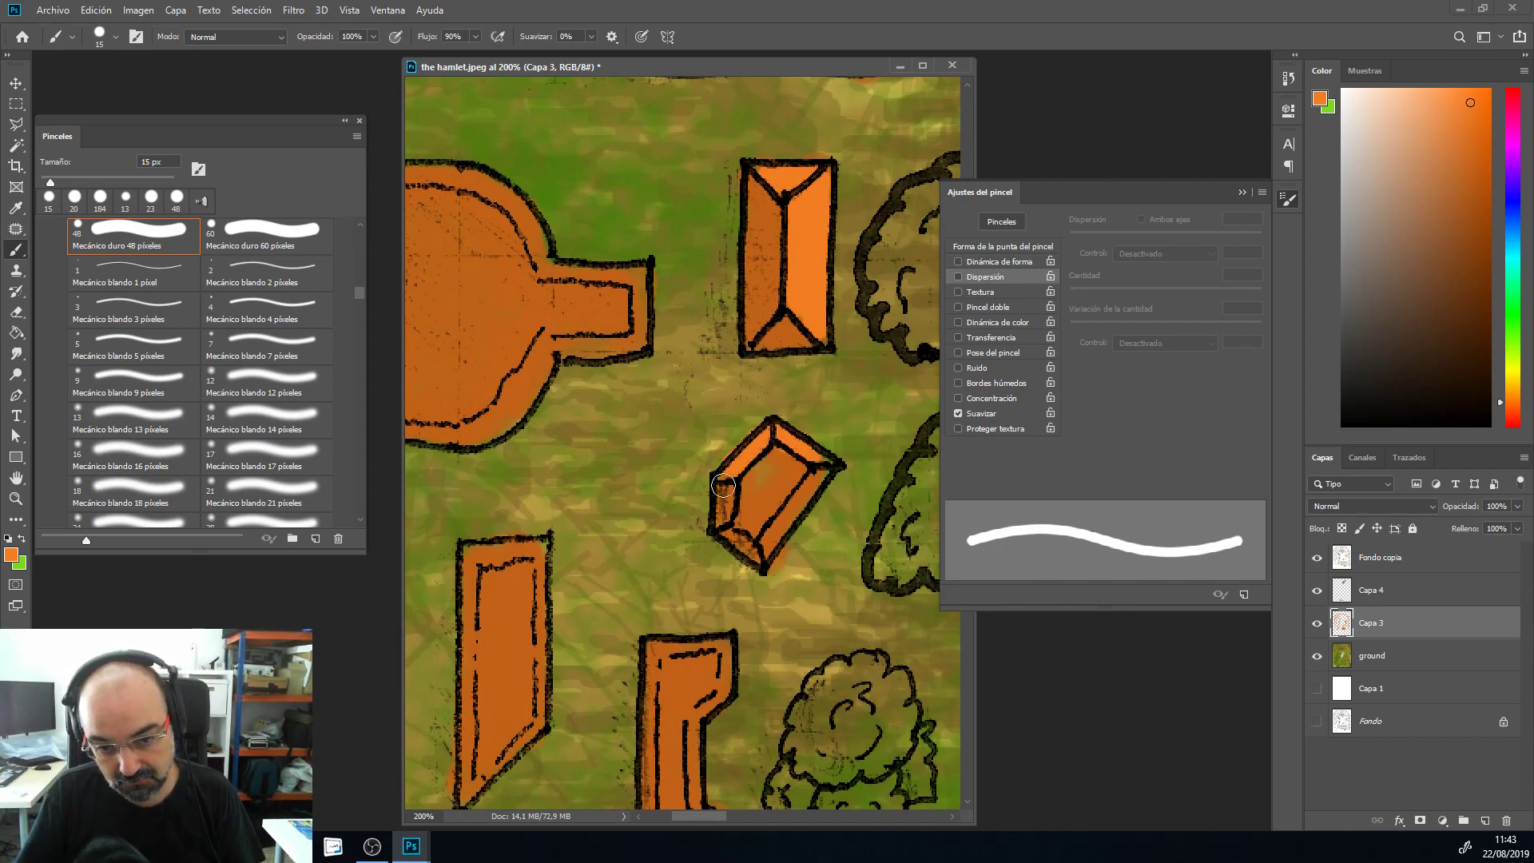
pyautogui.moveTo(815, 460); pyautogui.dragTo(772, 540)
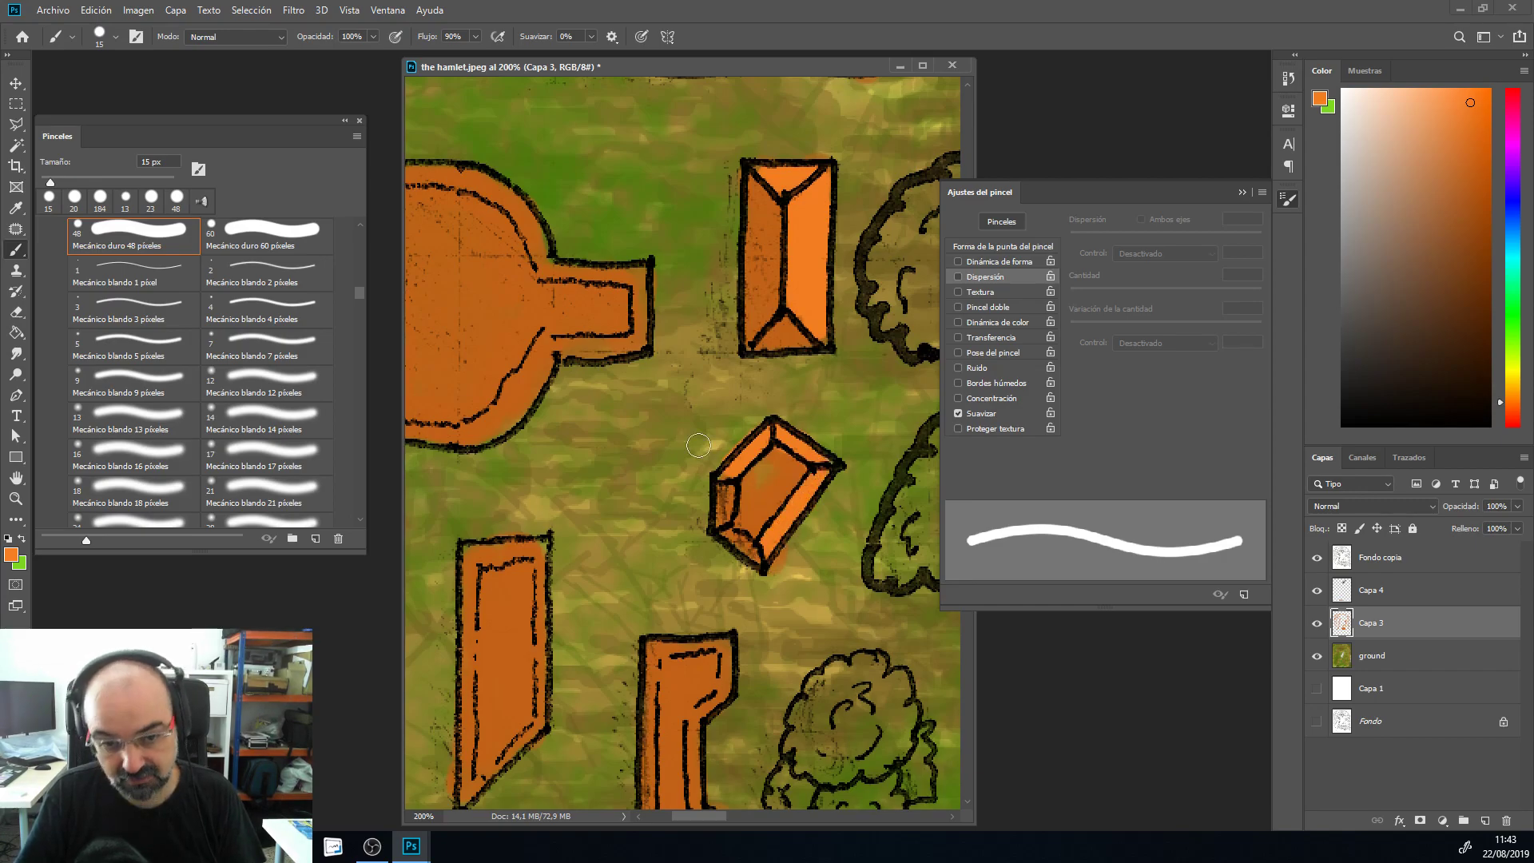
# Step: Paint bright orange along the north and east edges of the large rounded building by the western wall and the slant-ended building below it
pyautogui.moveTo(537, 269)
pyautogui.mouseDown()
pyautogui.moveTo(633, 286)
pyautogui.moveTo(632, 349)
pyautogui.mouseUp()
pyautogui.moveTo(516, 250)
pyautogui.mouseDown()
pyautogui.moveTo(543, 270)
pyautogui.moveTo(508, 210)
pyautogui.moveTo(487, 296)
pyautogui.moveTo(600, 363)
pyautogui.moveTo(534, 237)
pyautogui.moveTo(651, 267)
pyautogui.mouseUp()
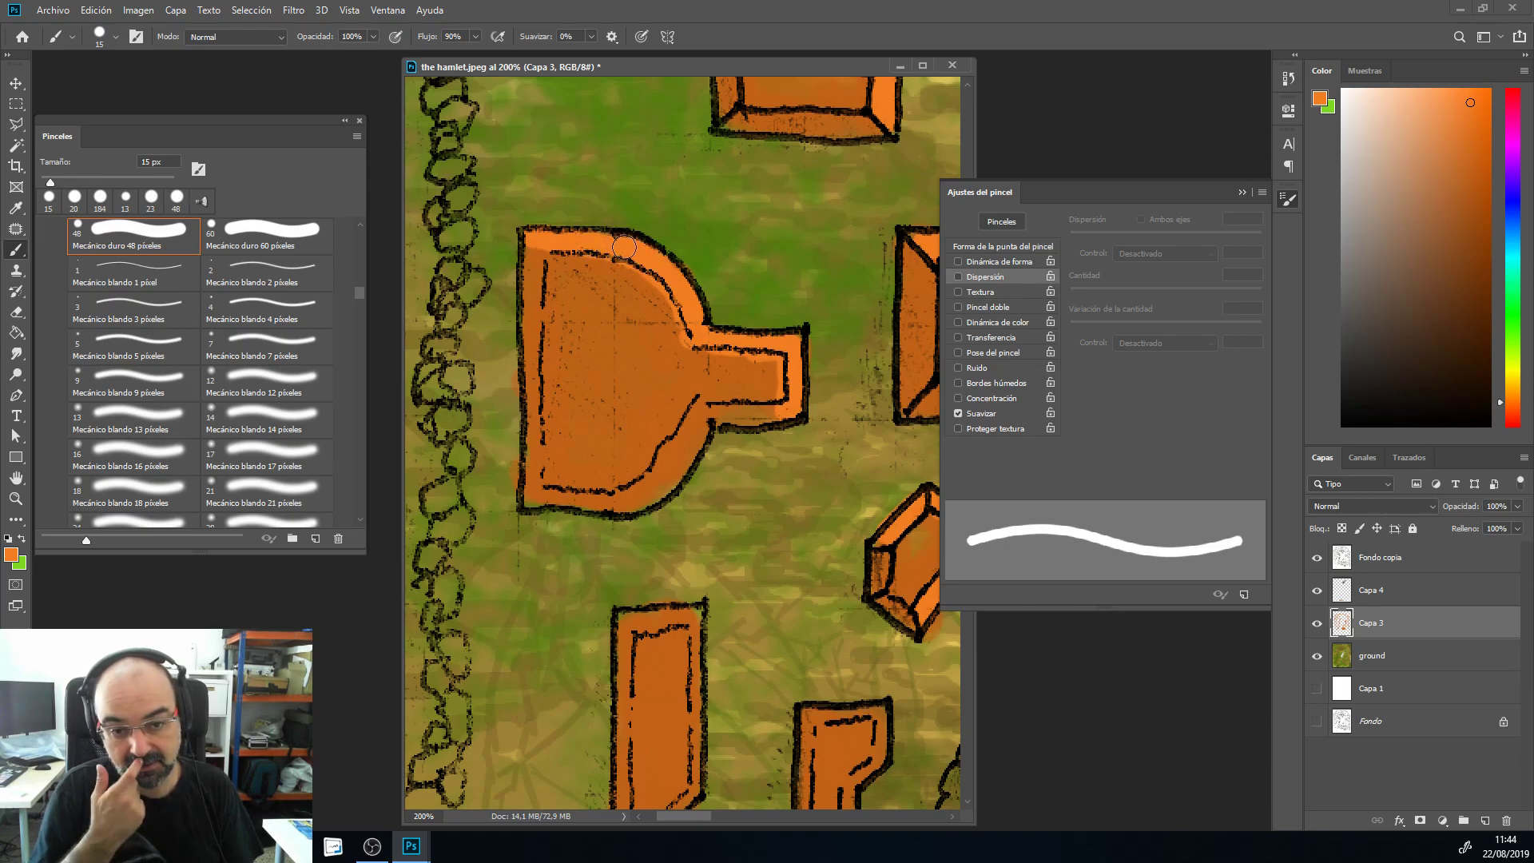
pyautogui.moveTo(630, 620); pyautogui.dragTo(683, 614)
pyautogui.moveTo(580, 540); pyautogui.dragTo(514, 308)
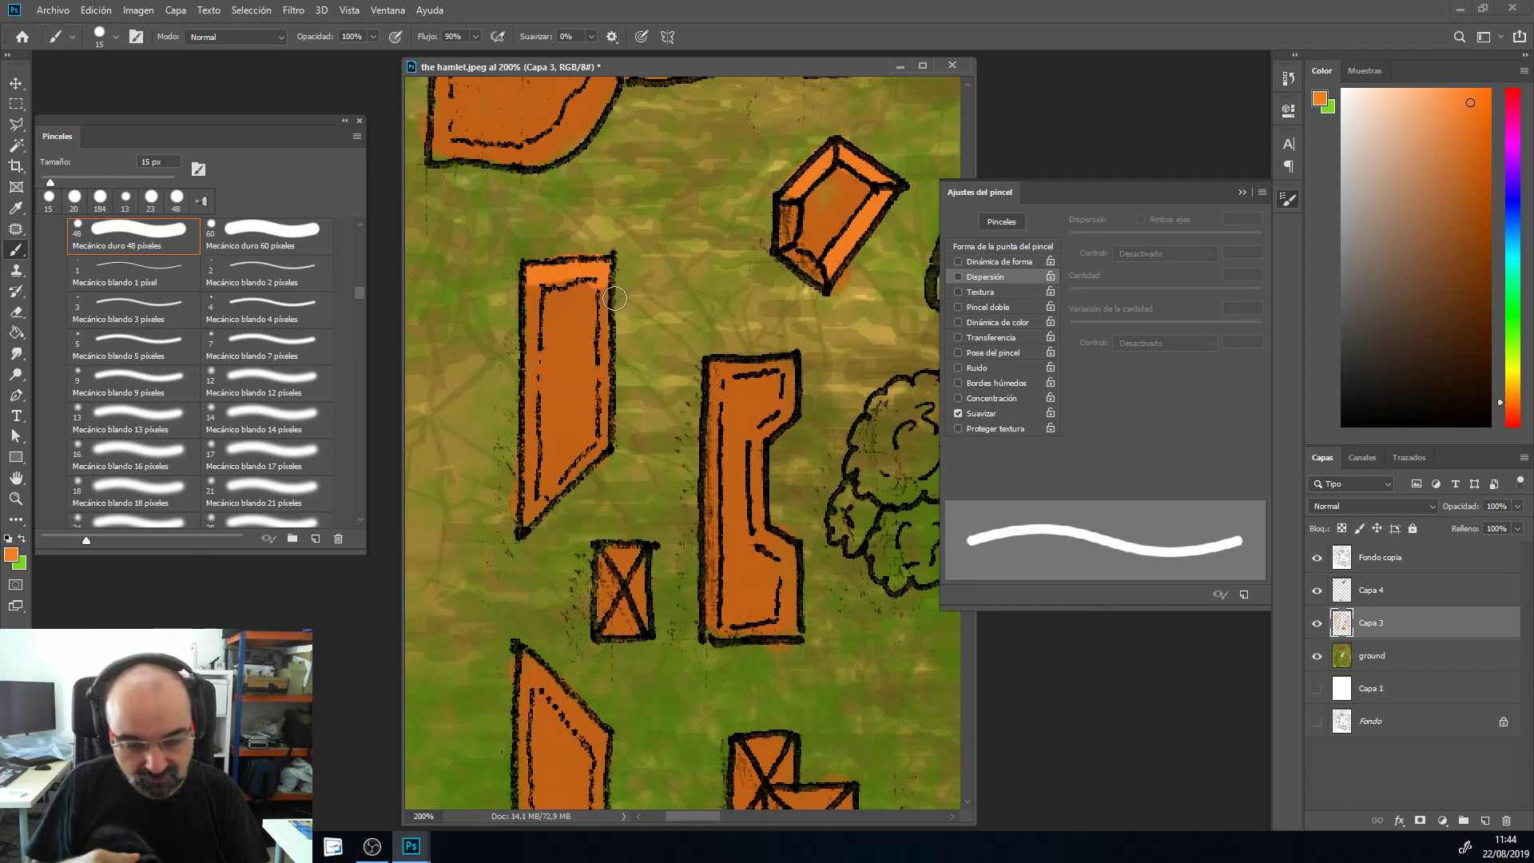
pyautogui.moveTo(600, 282); pyautogui.dragTo(598, 437)
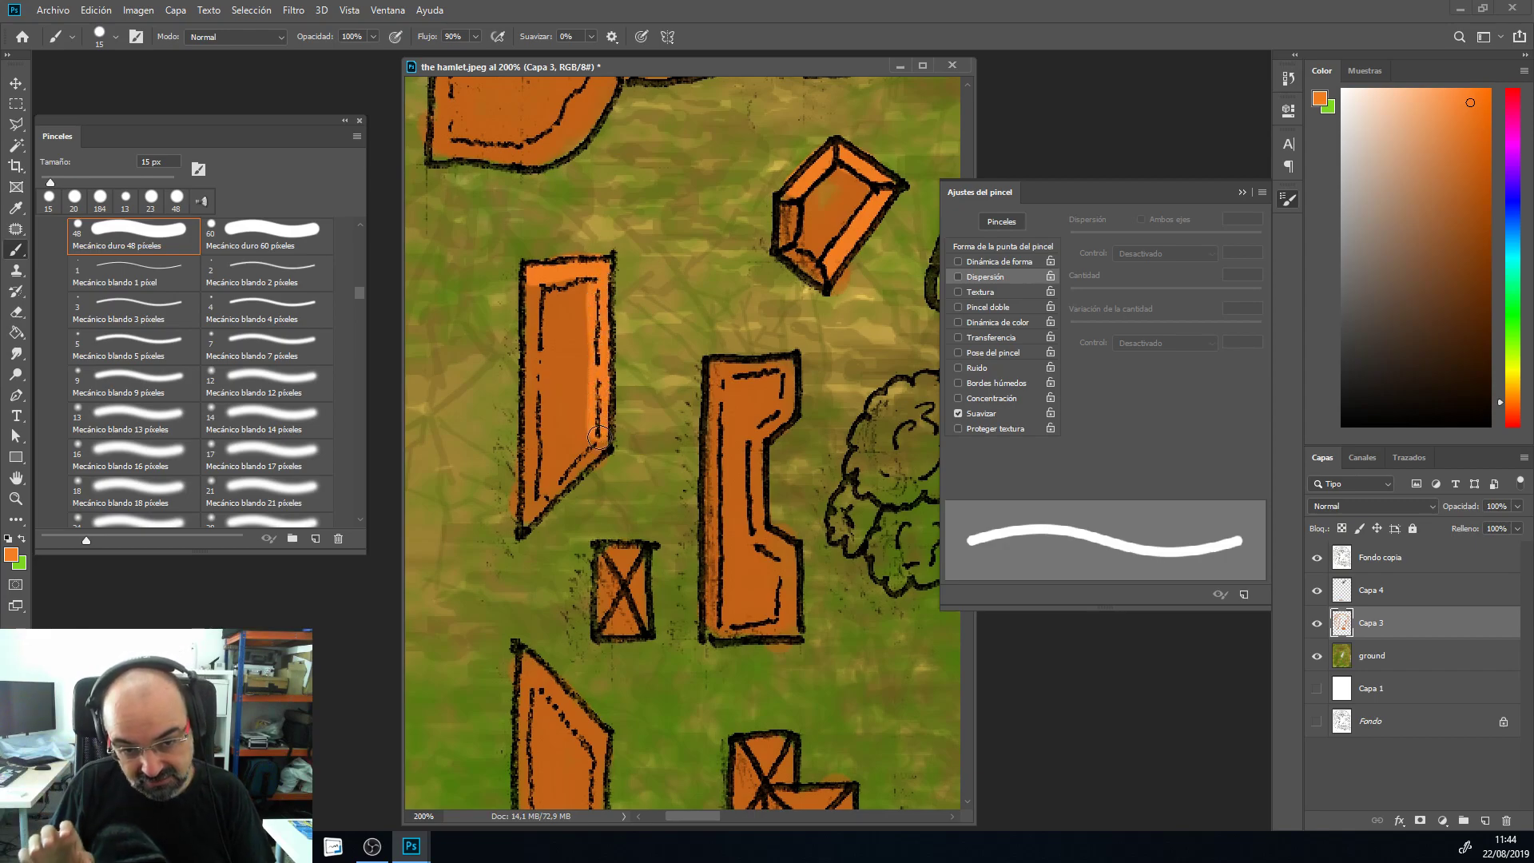
# Step: Paint bright orange on the light-facing edges of the notched building, the small cross-roofed building and the slant-topped building southwest of it
pyautogui.moveTo(713, 367)
pyautogui.mouseDown()
pyautogui.moveTo(785, 369)
pyautogui.moveTo(775, 440)
pyautogui.mouseUp()
pyautogui.moveTo(787, 555); pyautogui.dragTo(793, 643)
pyautogui.moveTo(617, 555)
pyautogui.mouseDown()
pyautogui.moveTo(639, 614)
pyautogui.moveTo(633, 594)
pyautogui.mouseUp()
pyautogui.moveTo(527, 667); pyautogui.dragTo(587, 739)
pyautogui.moveTo(644, 668); pyautogui.dragTo(611, 300)
pyautogui.moveTo(573, 416)
pyautogui.mouseDown()
pyautogui.moveTo(569, 385)
pyautogui.moveTo(565, 503)
pyautogui.mouseUp()
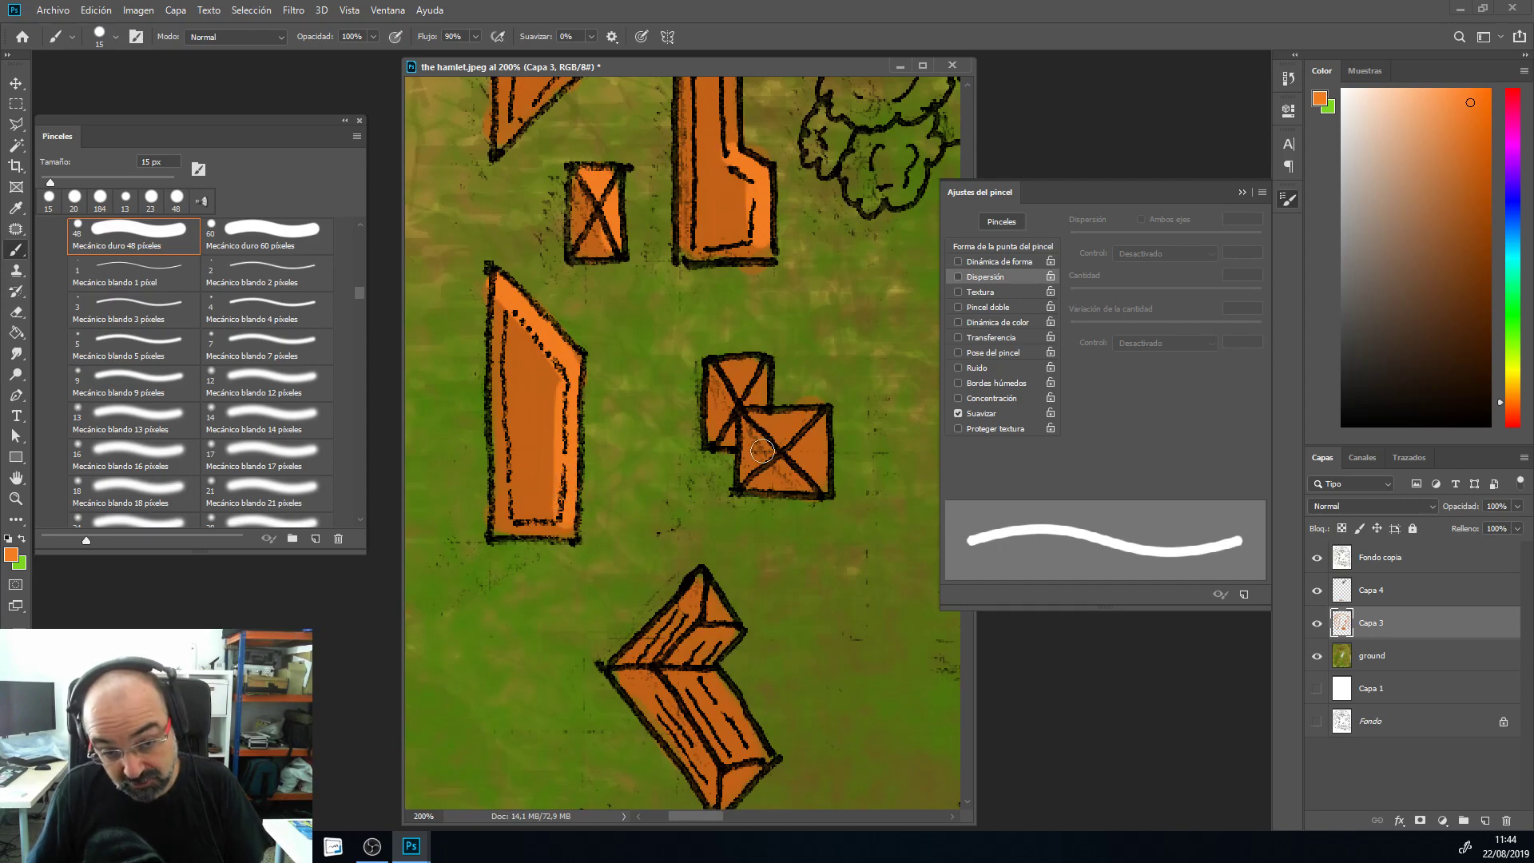
# Step: Highlight the north and east slopes of the two overlapping square buildings and the first light-facing slopes of the bent building south of them
pyautogui.moveTo(754, 389)
pyautogui.mouseDown()
pyautogui.moveTo(762, 419)
pyautogui.moveTo(815, 422)
pyautogui.moveTo(818, 472)
pyautogui.moveTo(791, 445)
pyautogui.moveTo(811, 470)
pyautogui.mouseUp()
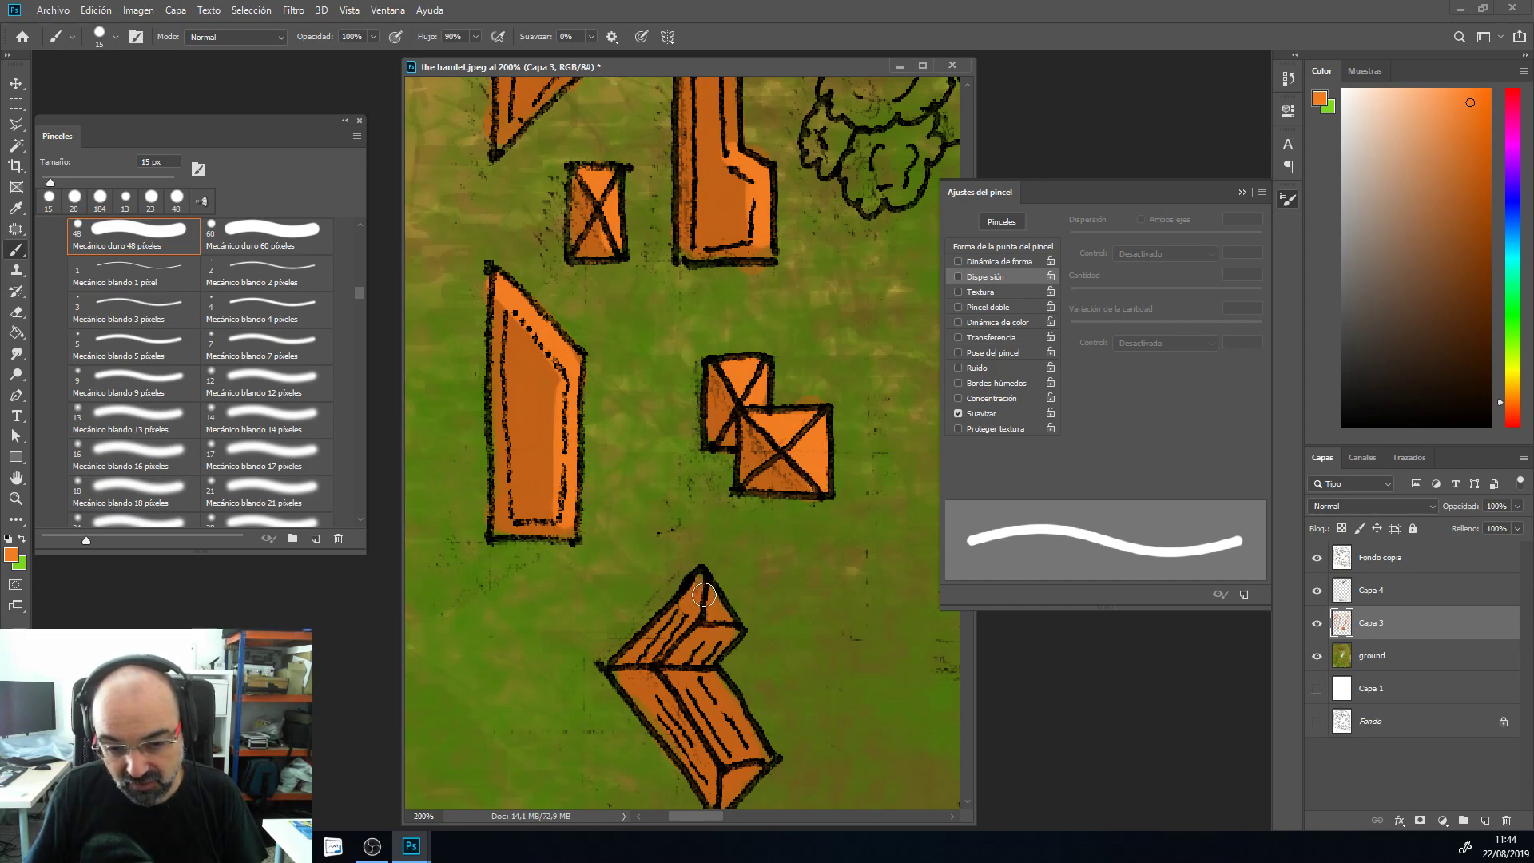
pyautogui.moveTo(699, 588)
pyautogui.mouseDown()
pyautogui.moveTo(713, 609)
pyautogui.moveTo(651, 619)
pyautogui.moveTo(633, 577)
pyautogui.mouseUp()
pyautogui.moveTo(710, 692)
pyautogui.mouseDown()
pyautogui.moveTo(727, 719)
pyautogui.moveTo(695, 687)
pyautogui.moveTo(691, 707)
pyautogui.moveTo(724, 740)
pyautogui.mouseUp()
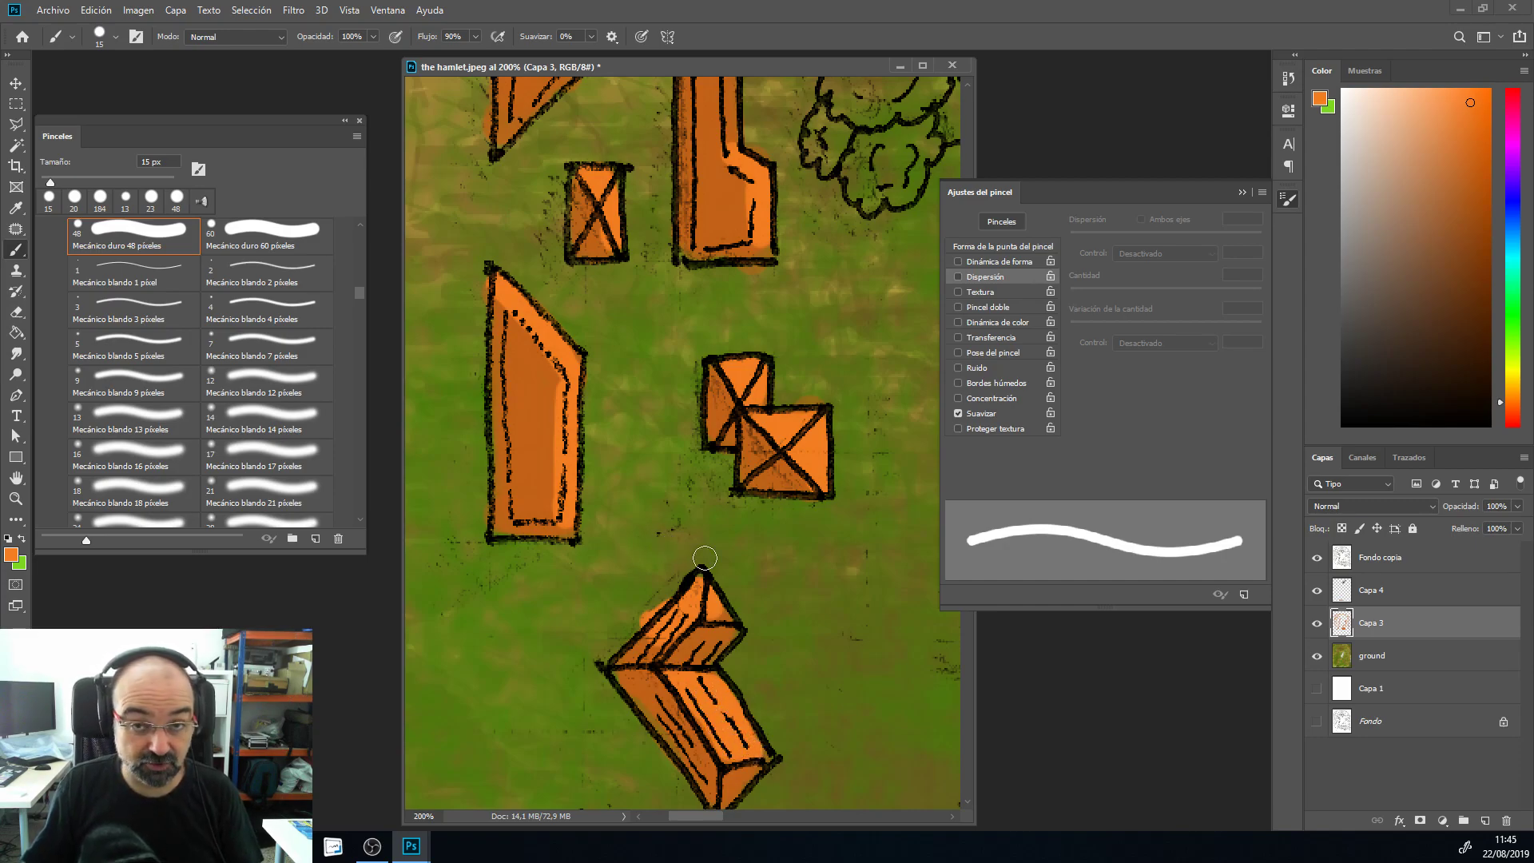
# Step: Highlight the light-facing slopes of the small diamond-shaped building and fill in the remaining lit slopes of the bent building
pyautogui.moveTo(826, 708)
pyautogui.mouseDown()
pyautogui.moveTo(671, 439)
pyautogui.moveTo(754, 388)
pyautogui.mouseUp()
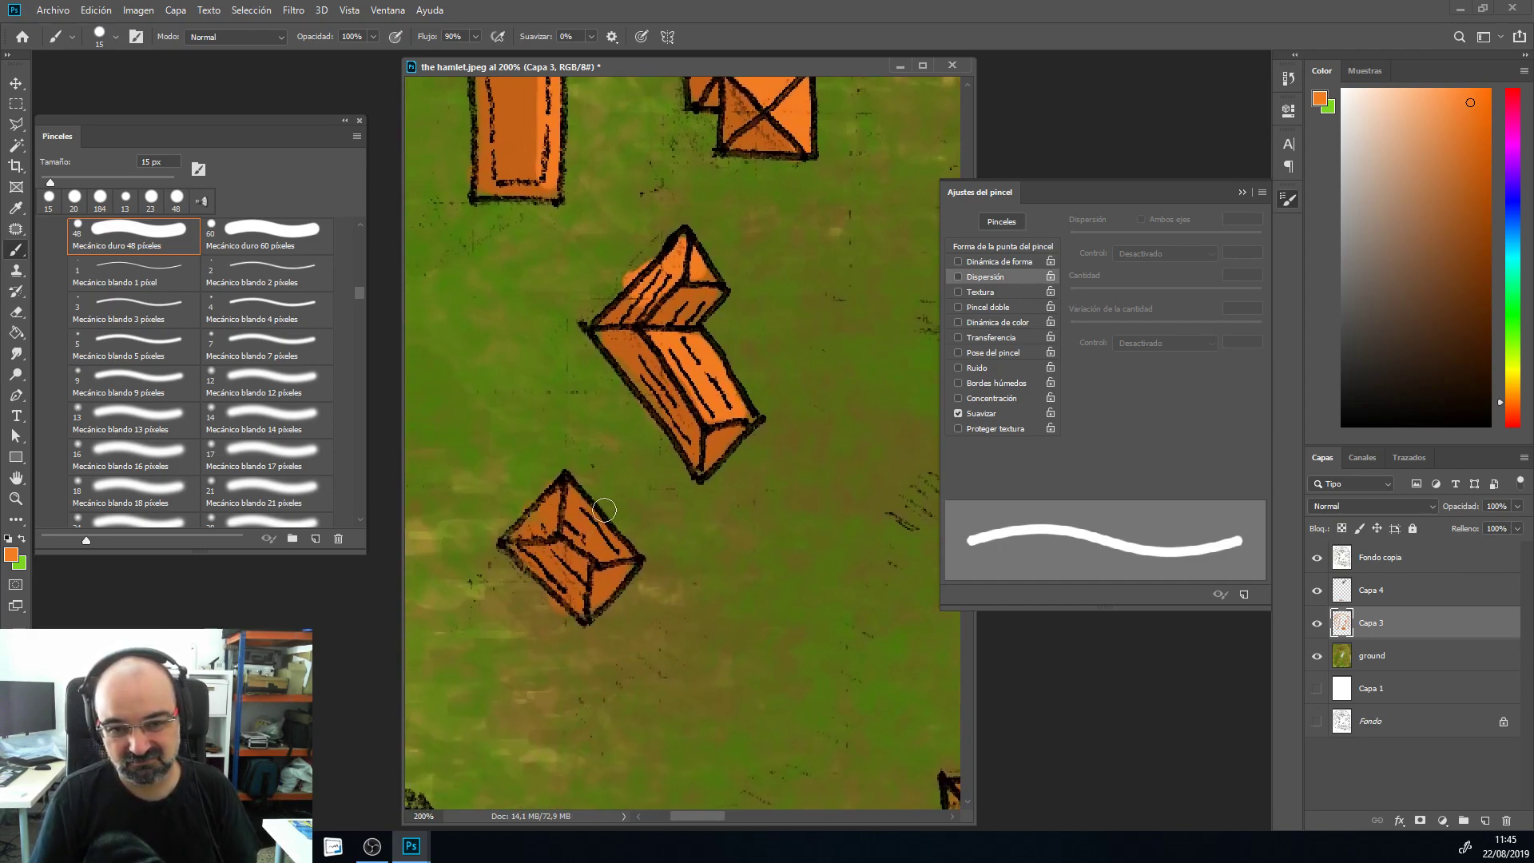
pyautogui.moveTo(576, 507); pyautogui.dragTo(608, 558)
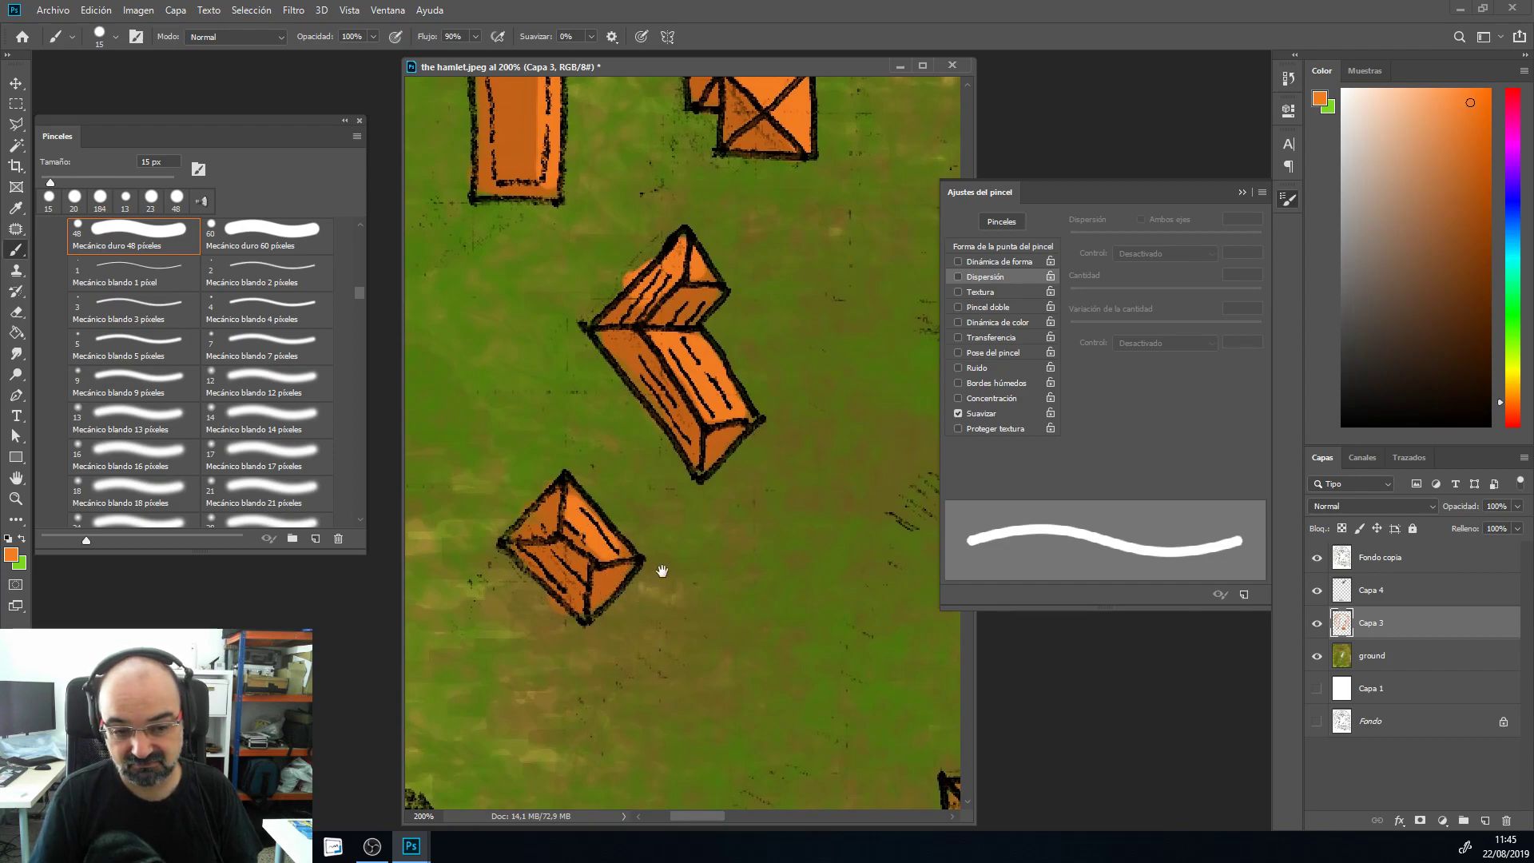
pyautogui.moveTo(547, 505); pyautogui.dragTo(549, 521)
pyautogui.moveTo(612, 592); pyautogui.dragTo(608, 588)
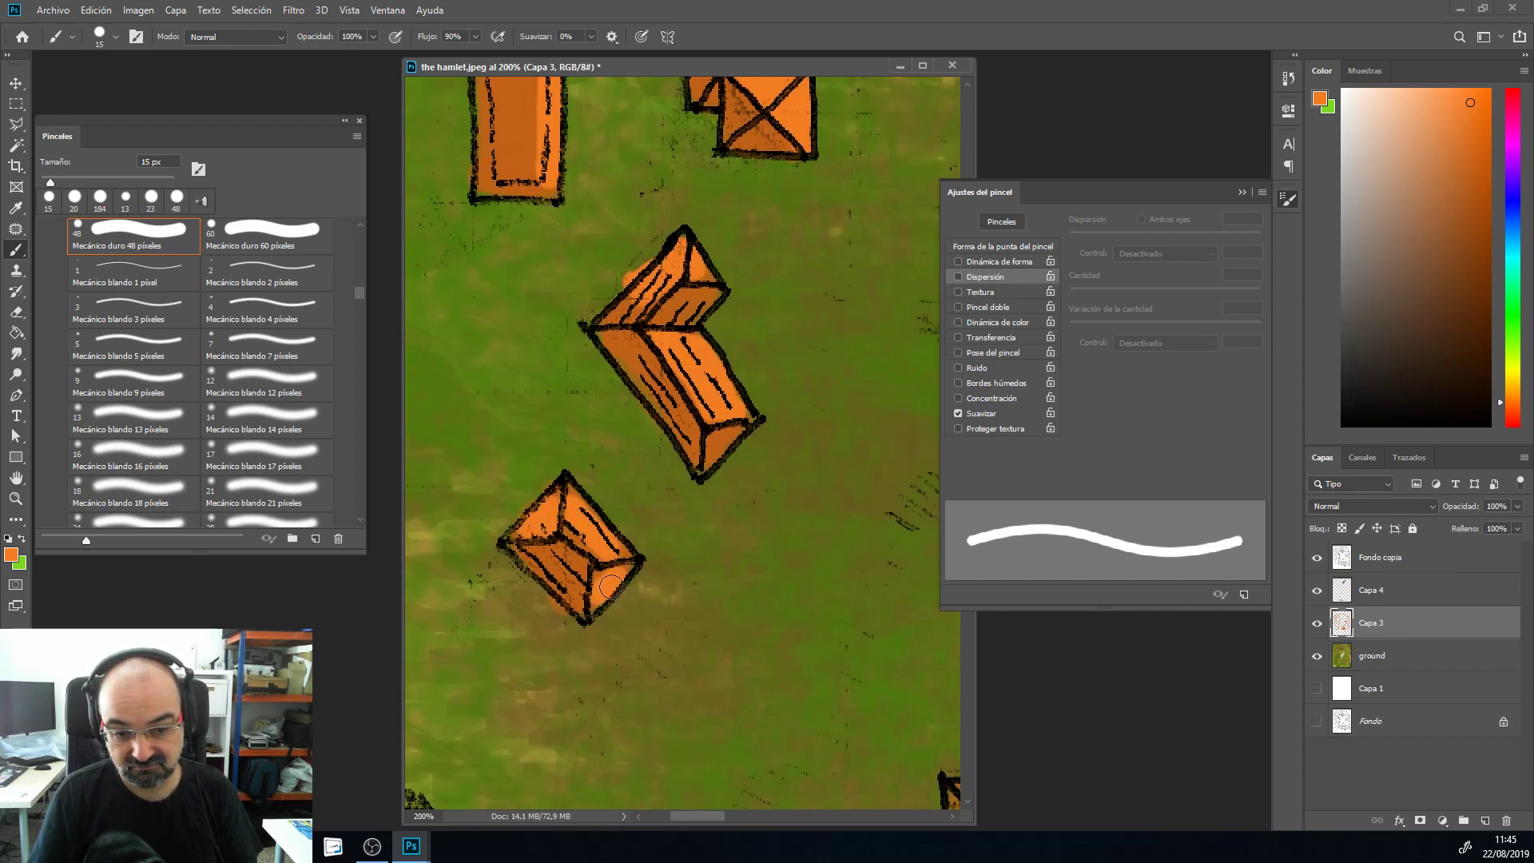
pyautogui.moveTo(675, 296)
pyautogui.mouseDown()
pyautogui.moveTo(699, 297)
pyautogui.moveTo(659, 315)
pyautogui.mouseUp()
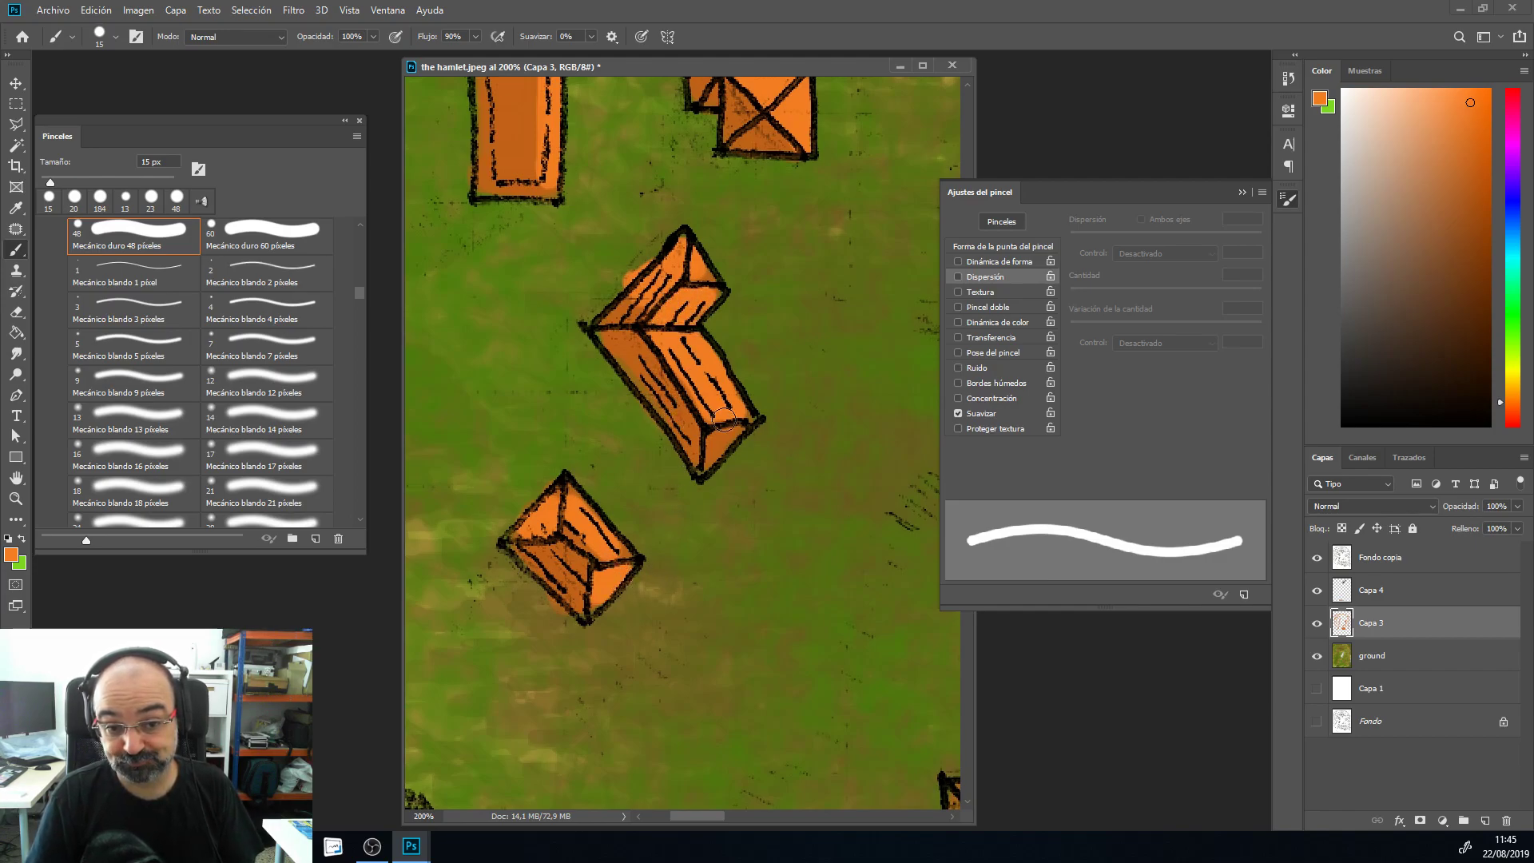
pyautogui.moveTo(710, 461); pyautogui.dragTo(745, 421)
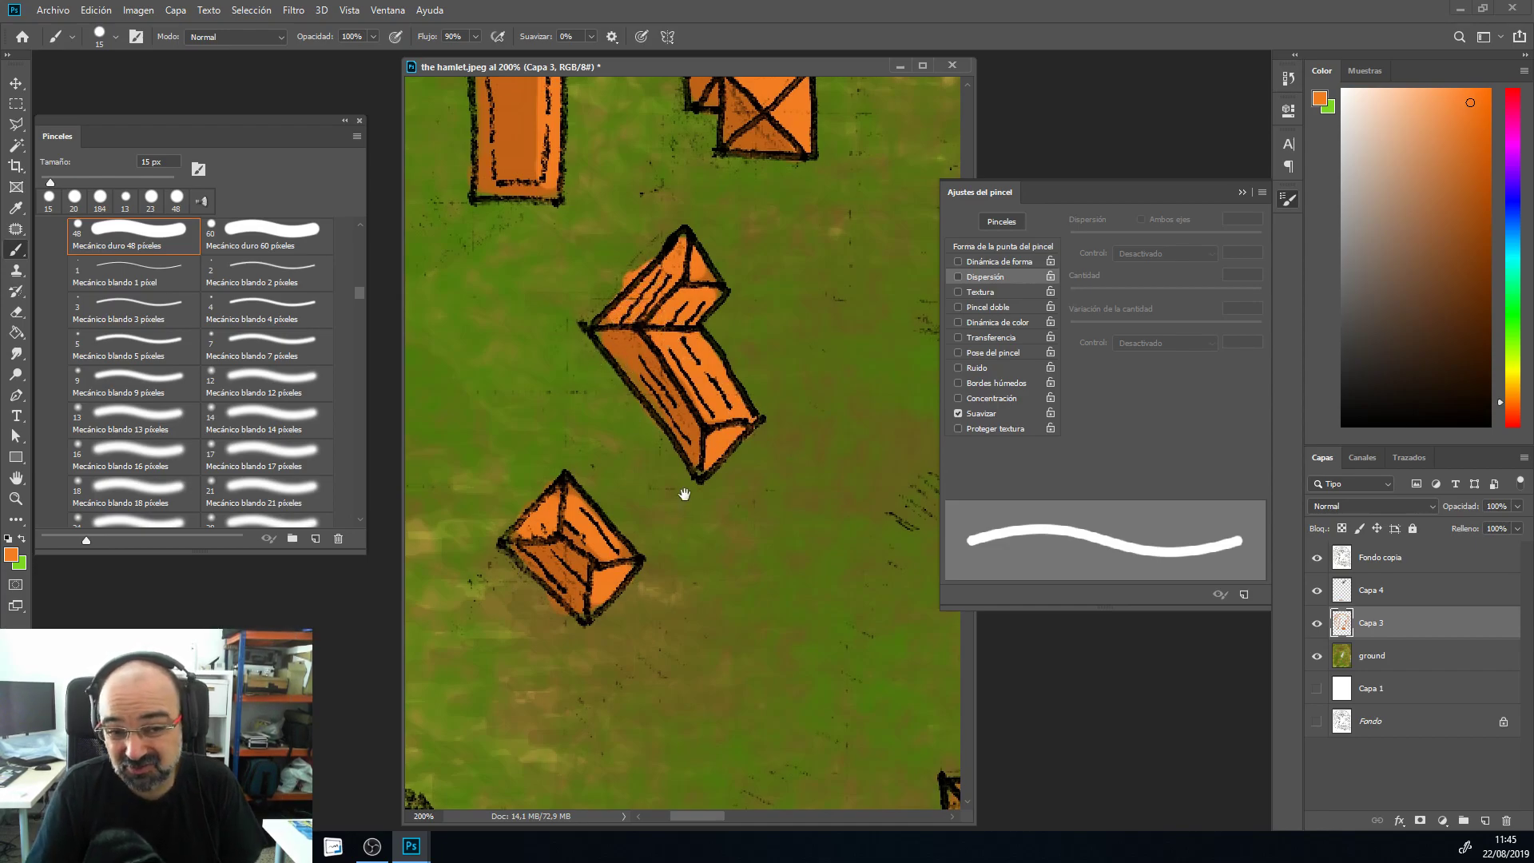
# Step: Paint bright orange over the light-facing slopes of the large tilted rectangular building among the trees
pyautogui.moveTo(631, 559); pyautogui.dragTo(439, 418)
pyautogui.moveTo(574, 455)
pyautogui.mouseDown()
pyautogui.moveTo(434, 722)
pyautogui.moveTo(482, 626)
pyautogui.moveTo(458, 748)
pyautogui.moveTo(551, 538)
pyautogui.moveTo(476, 602)
pyautogui.moveTo(490, 557)
pyautogui.mouseUp()
pyautogui.moveTo(868, 208)
pyautogui.mouseDown()
pyautogui.moveTo(831, 232)
pyautogui.moveTo(899, 276)
pyautogui.moveTo(776, 240)
pyautogui.moveTo(819, 236)
pyautogui.moveTo(663, 376)
pyautogui.moveTo(709, 362)
pyautogui.moveTo(712, 375)
pyautogui.moveTo(691, 366)
pyautogui.moveTo(811, 286)
pyautogui.moveTo(781, 296)
pyautogui.moveTo(885, 288)
pyautogui.moveTo(888, 305)
pyautogui.moveTo(824, 345)
pyautogui.moveTo(879, 332)
pyautogui.moveTo(799, 352)
pyautogui.moveTo(754, 403)
pyautogui.moveTo(761, 381)
pyautogui.mouseUp()
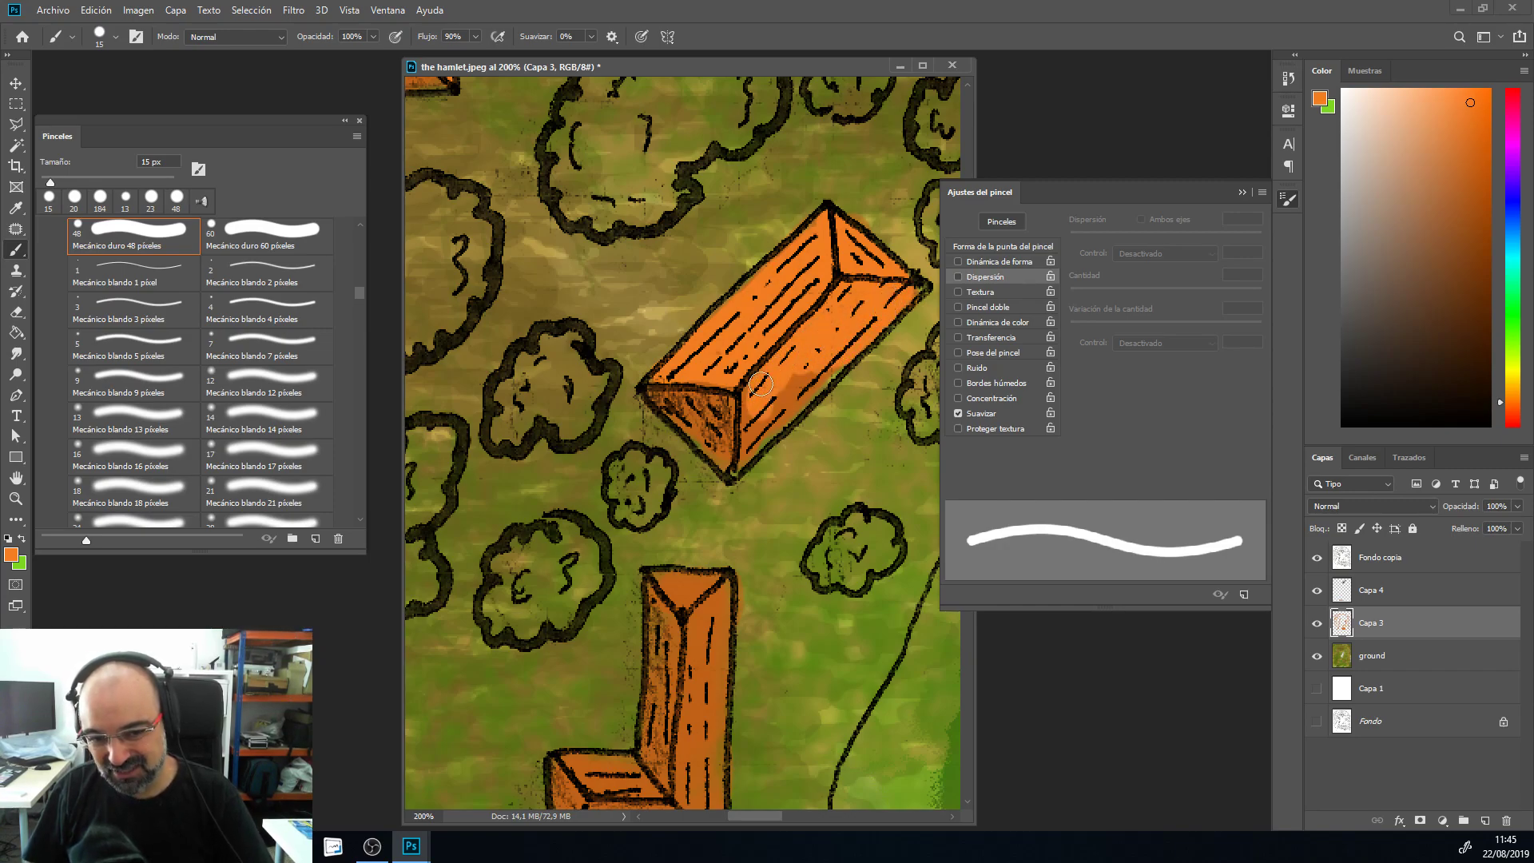
pyautogui.moveTo(748, 442); pyautogui.dragTo(832, 359)
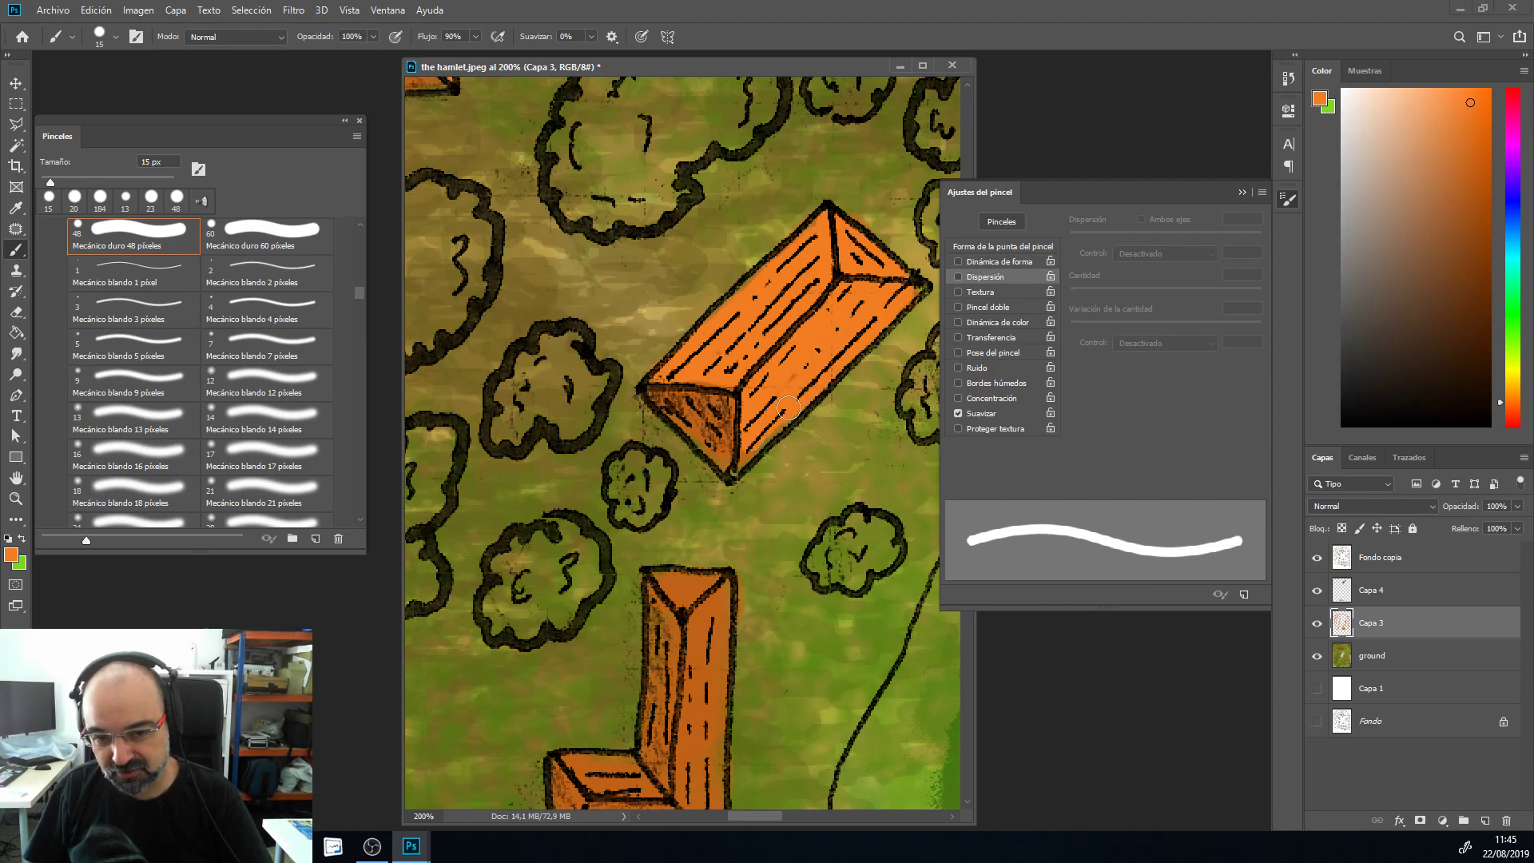
# Step: Highlight the north and east slopes of both wings of the L-shaped building south of the large tilted one
pyautogui.moveTo(662, 594)
pyautogui.mouseDown()
pyautogui.moveTo(710, 585)
pyautogui.moveTo(721, 625)
pyautogui.moveTo(711, 602)
pyautogui.moveTo(701, 640)
pyautogui.moveTo(731, 318)
pyautogui.moveTo(740, 442)
pyautogui.moveTo(723, 380)
pyautogui.moveTo(715, 514)
pyautogui.moveTo(744, 541)
pyautogui.mouseUp()
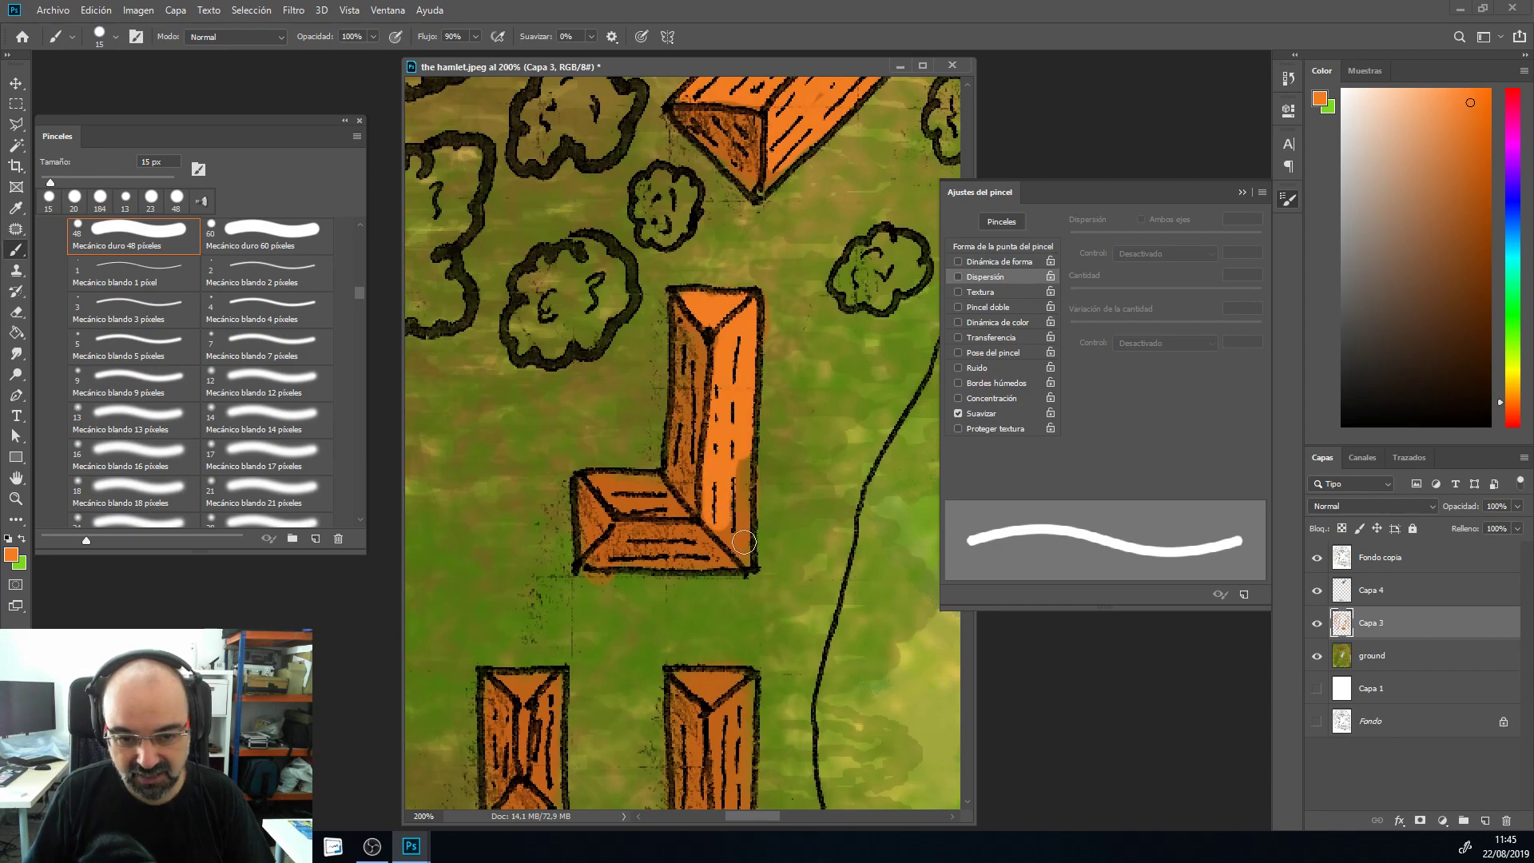
pyautogui.moveTo(736, 471); pyautogui.dragTo(741, 555)
pyautogui.moveTo(648, 497)
pyautogui.mouseDown()
pyautogui.moveTo(667, 492)
pyautogui.moveTo(606, 484)
pyautogui.mouseUp()
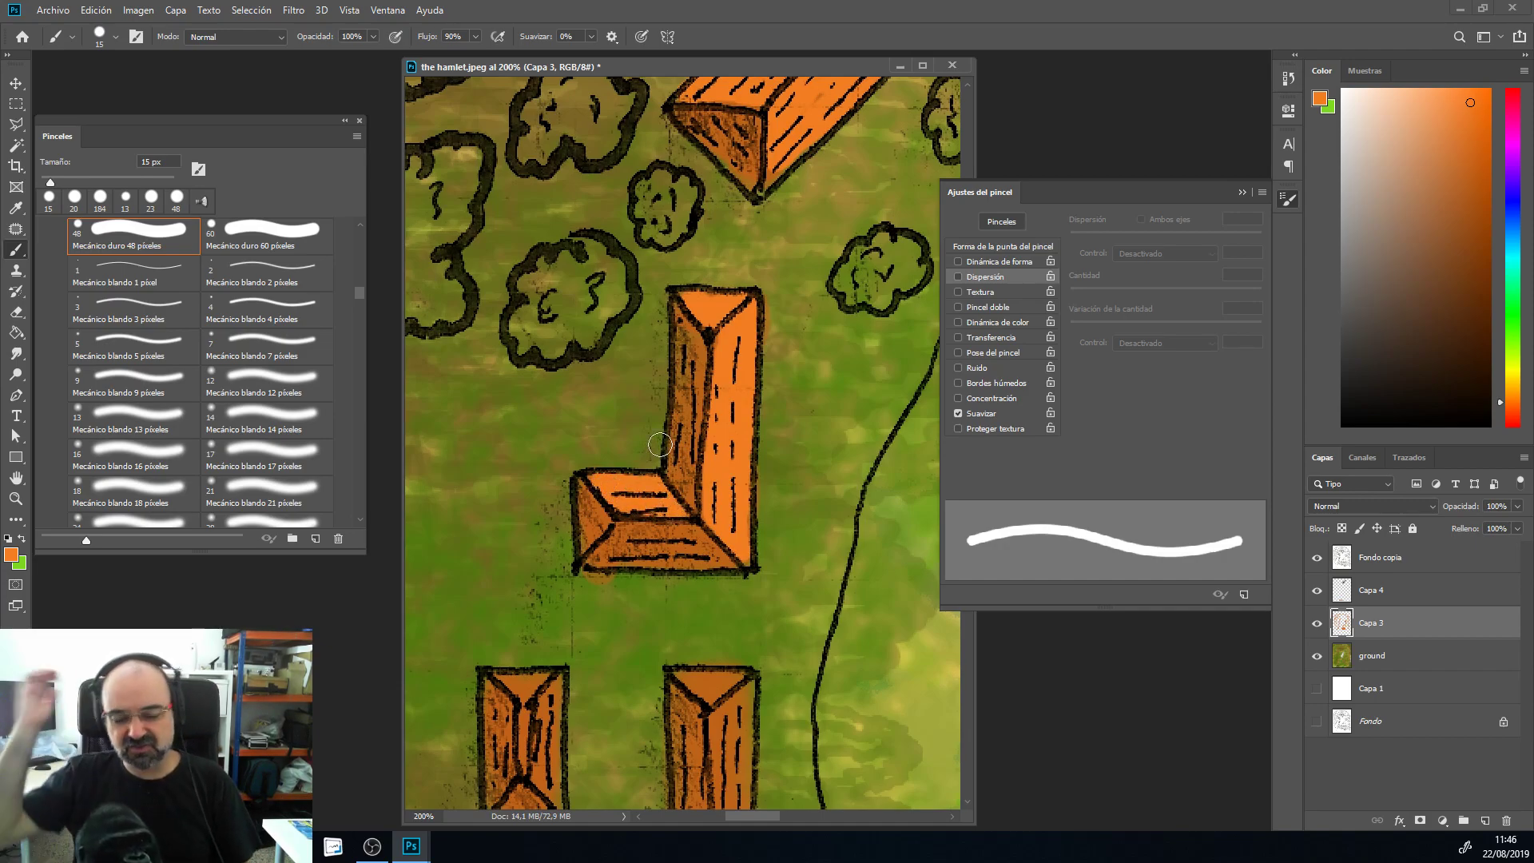
# Step: Highlight the north and east slopes of the two upright hipped-roof buildings and the horizontal one below them
pyautogui.moveTo(657, 644)
pyautogui.mouseDown()
pyautogui.moveTo(692, 352)
pyautogui.moveTo(723, 243)
pyautogui.moveTo(711, 192)
pyautogui.mouseUp()
pyautogui.moveTo(620, 218)
pyautogui.mouseDown()
pyautogui.moveTo(574, 220)
pyautogui.moveTo(609, 227)
pyautogui.moveTo(603, 264)
pyautogui.mouseUp()
pyautogui.moveTo(753, 216)
pyautogui.mouseDown()
pyautogui.moveTo(805, 222)
pyautogui.moveTo(787, 351)
pyautogui.moveTo(801, 306)
pyautogui.mouseUp()
pyautogui.moveTo(798, 358); pyautogui.dragTo(800, 365)
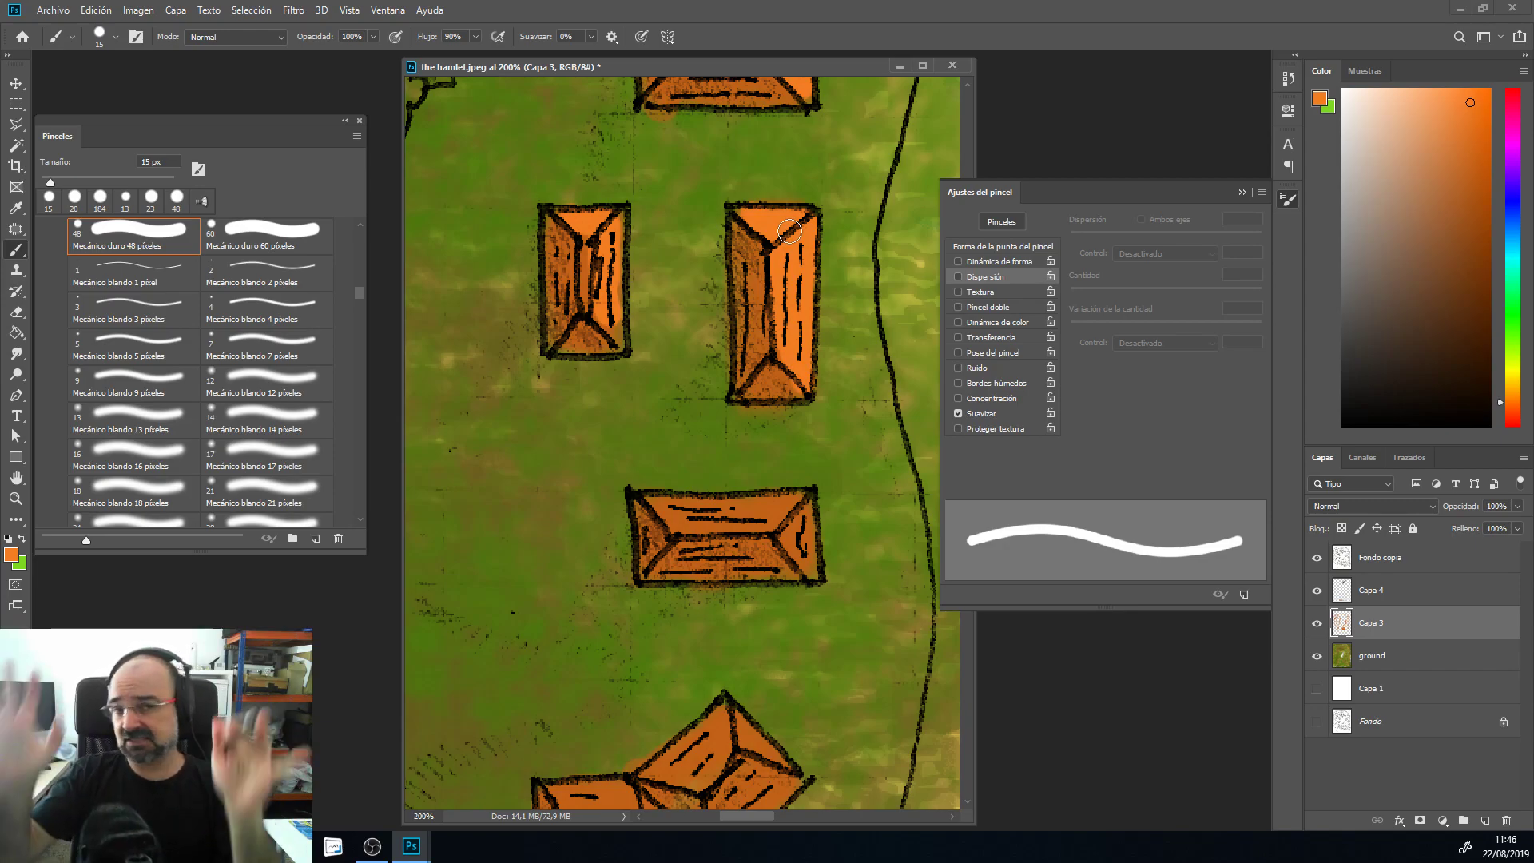
pyautogui.moveTo(671, 500)
pyautogui.mouseDown()
pyautogui.moveTo(693, 523)
pyautogui.moveTo(731, 519)
pyautogui.moveTo(680, 514)
pyautogui.moveTo(767, 511)
pyautogui.moveTo(751, 519)
pyautogui.moveTo(803, 552)
pyautogui.moveTo(788, 512)
pyautogui.moveTo(801, 551)
pyautogui.mouseUp()
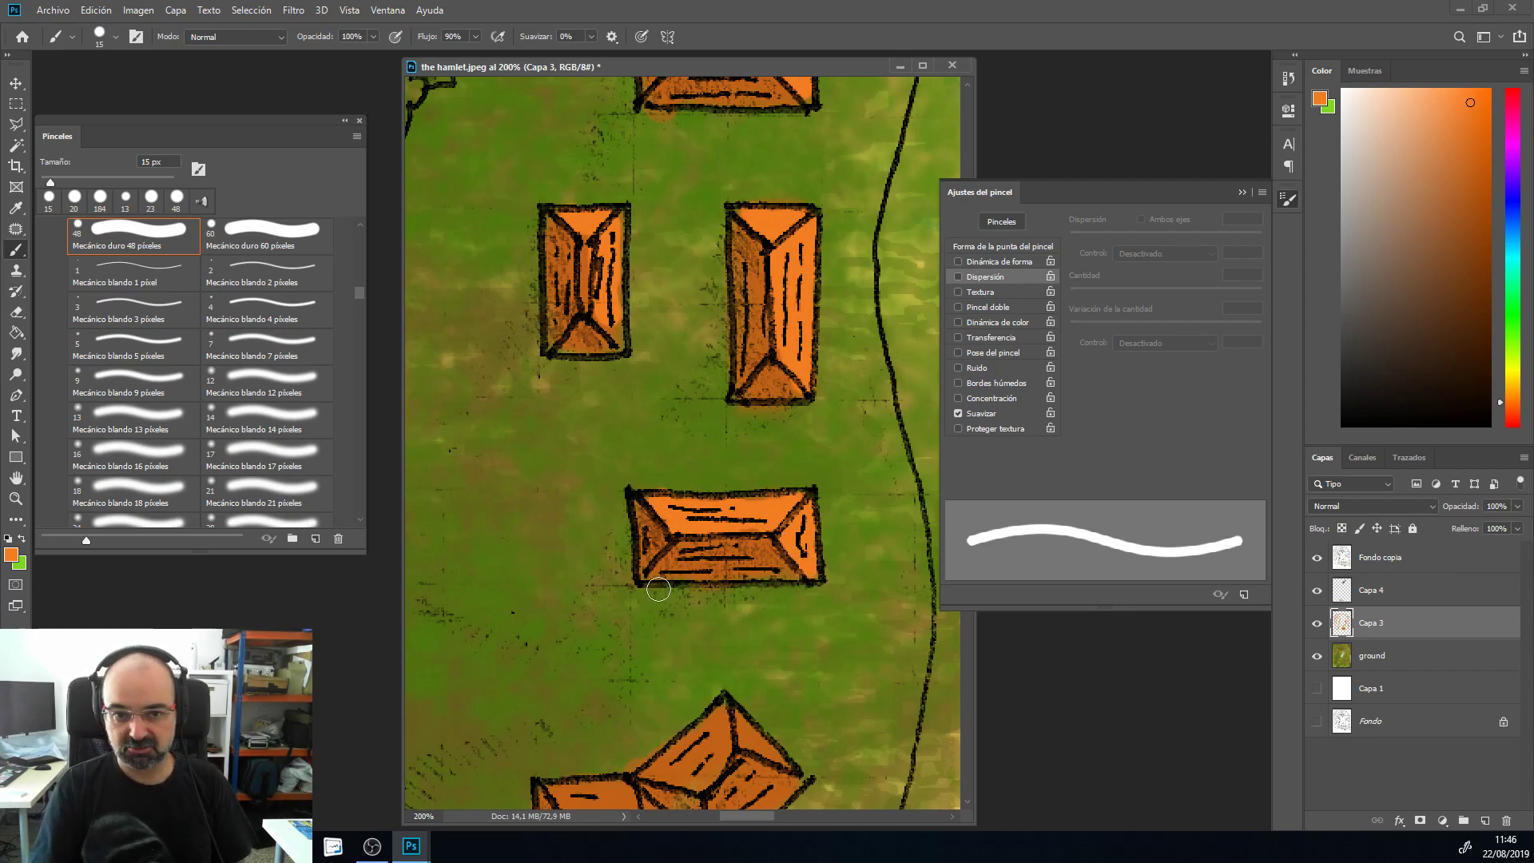
# Step: Paint bright orange on the light-facing slopes of the two-winged angled building north of the small bush
pyautogui.moveTo(672, 591); pyautogui.dragTo(651, 338)
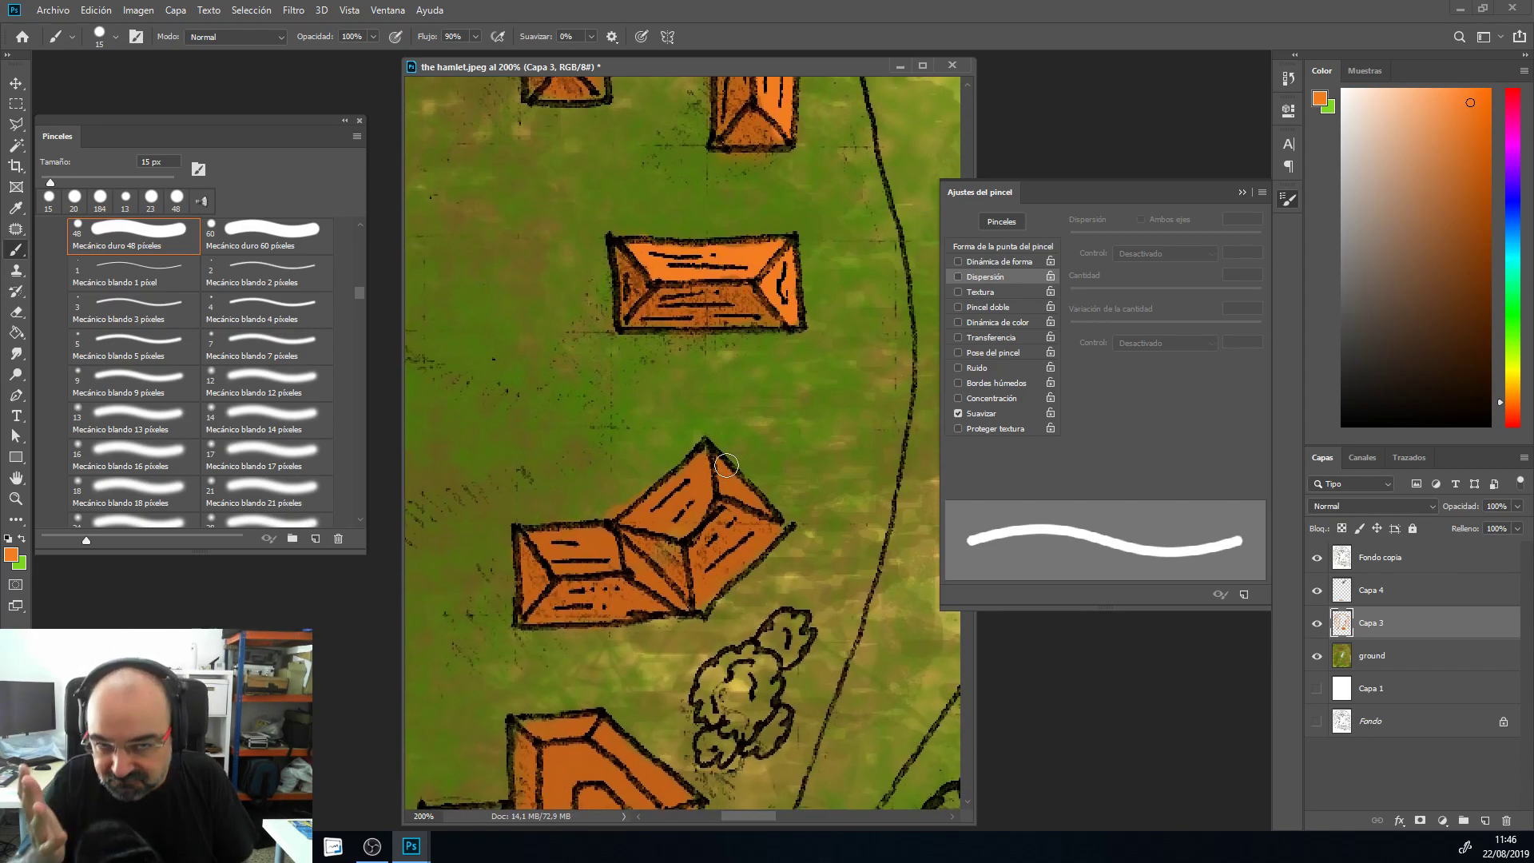
pyautogui.moveTo(727, 465)
pyautogui.mouseDown()
pyautogui.moveTo(707, 504)
pyautogui.moveTo(635, 514)
pyautogui.moveTo(659, 492)
pyautogui.moveTo(646, 514)
pyautogui.moveTo(697, 528)
pyautogui.moveTo(703, 594)
pyautogui.moveTo(763, 536)
pyautogui.moveTo(744, 500)
pyautogui.moveTo(720, 539)
pyautogui.moveTo(683, 507)
pyautogui.mouseUp()
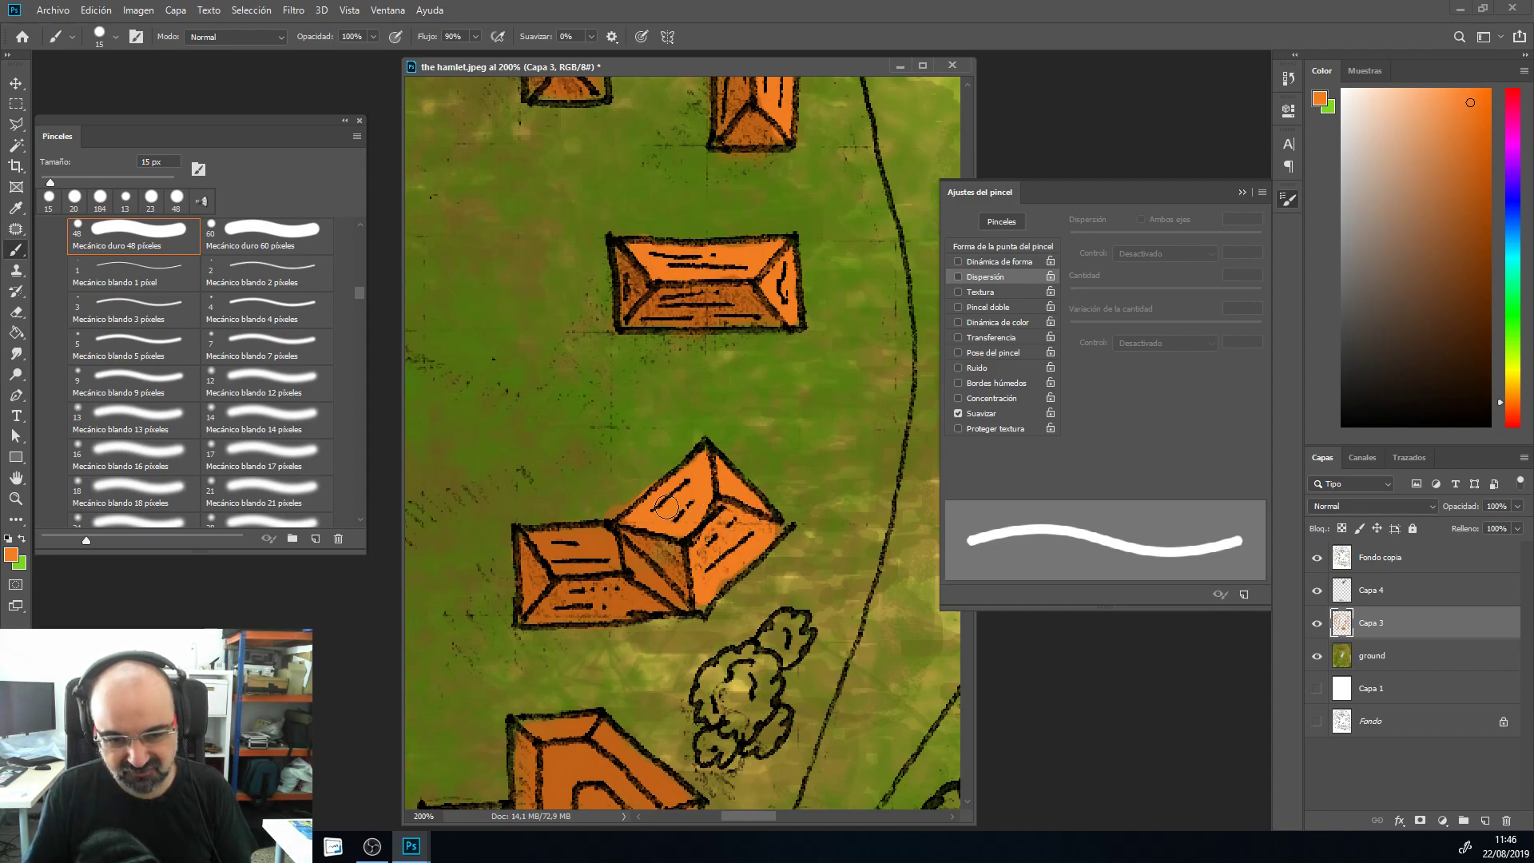
pyautogui.moveTo(559, 550)
pyautogui.mouseDown()
pyautogui.moveTo(603, 544)
pyautogui.moveTo(603, 559)
pyautogui.moveTo(546, 546)
pyautogui.moveTo(591, 540)
pyautogui.moveTo(572, 545)
pyautogui.moveTo(614, 563)
pyautogui.moveTo(558, 548)
pyautogui.mouseUp()
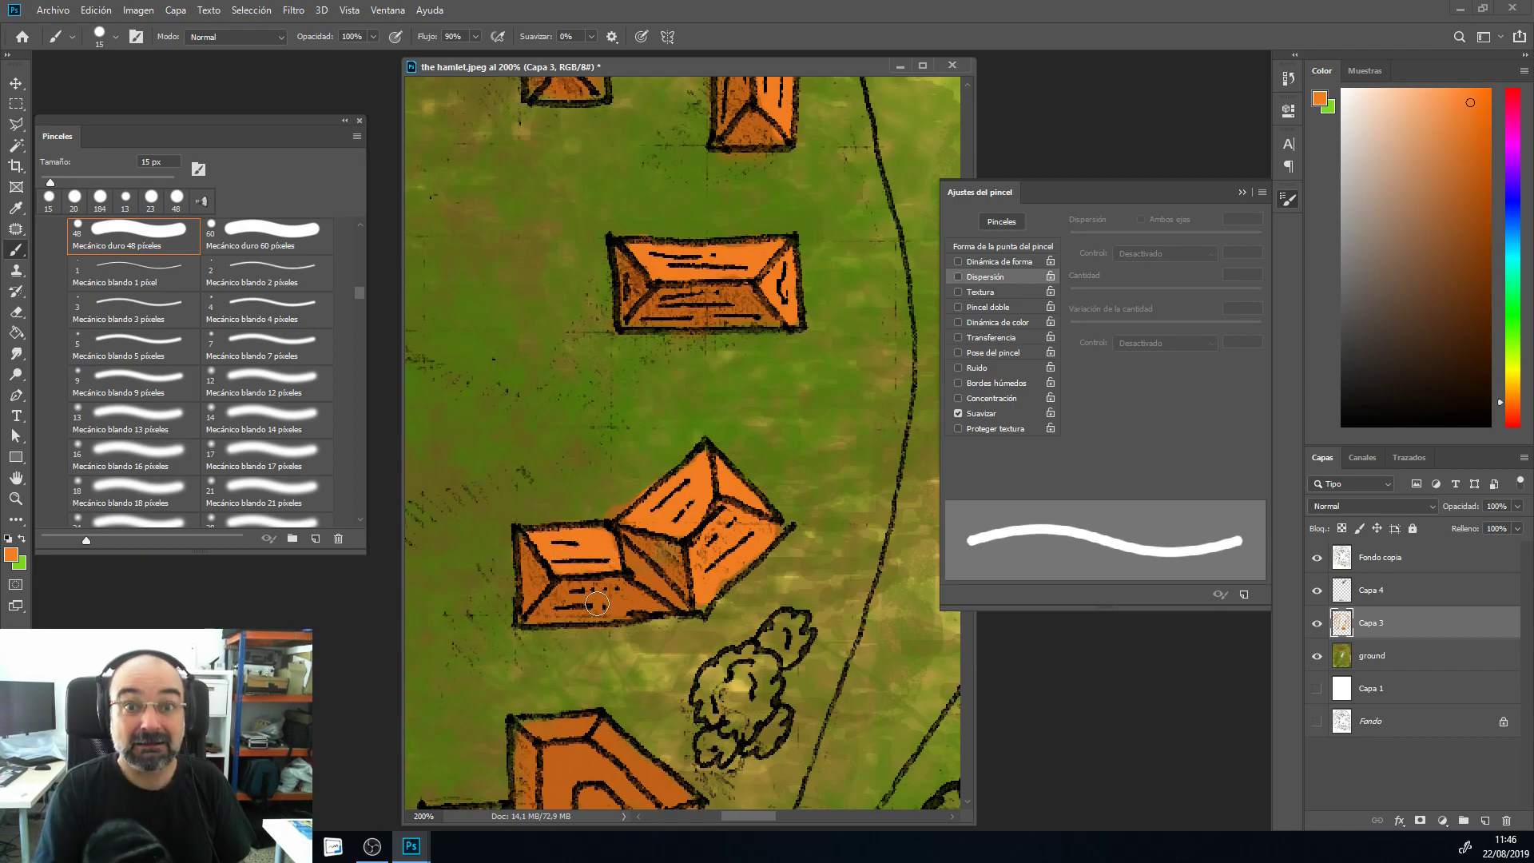
# Step: Highlight the north and east edges of the five-sided building and the adjoining cross-roofed square annex
pyautogui.moveTo(607, 650); pyautogui.dragTo(653, 386)
pyautogui.moveTo(648, 474)
pyautogui.mouseDown()
pyautogui.moveTo(716, 533)
pyautogui.moveTo(732, 599)
pyautogui.mouseUp()
pyautogui.moveTo(595, 473)
pyautogui.mouseDown()
pyautogui.moveTo(579, 467)
pyautogui.moveTo(627, 467)
pyautogui.moveTo(611, 470)
pyautogui.mouseUp()
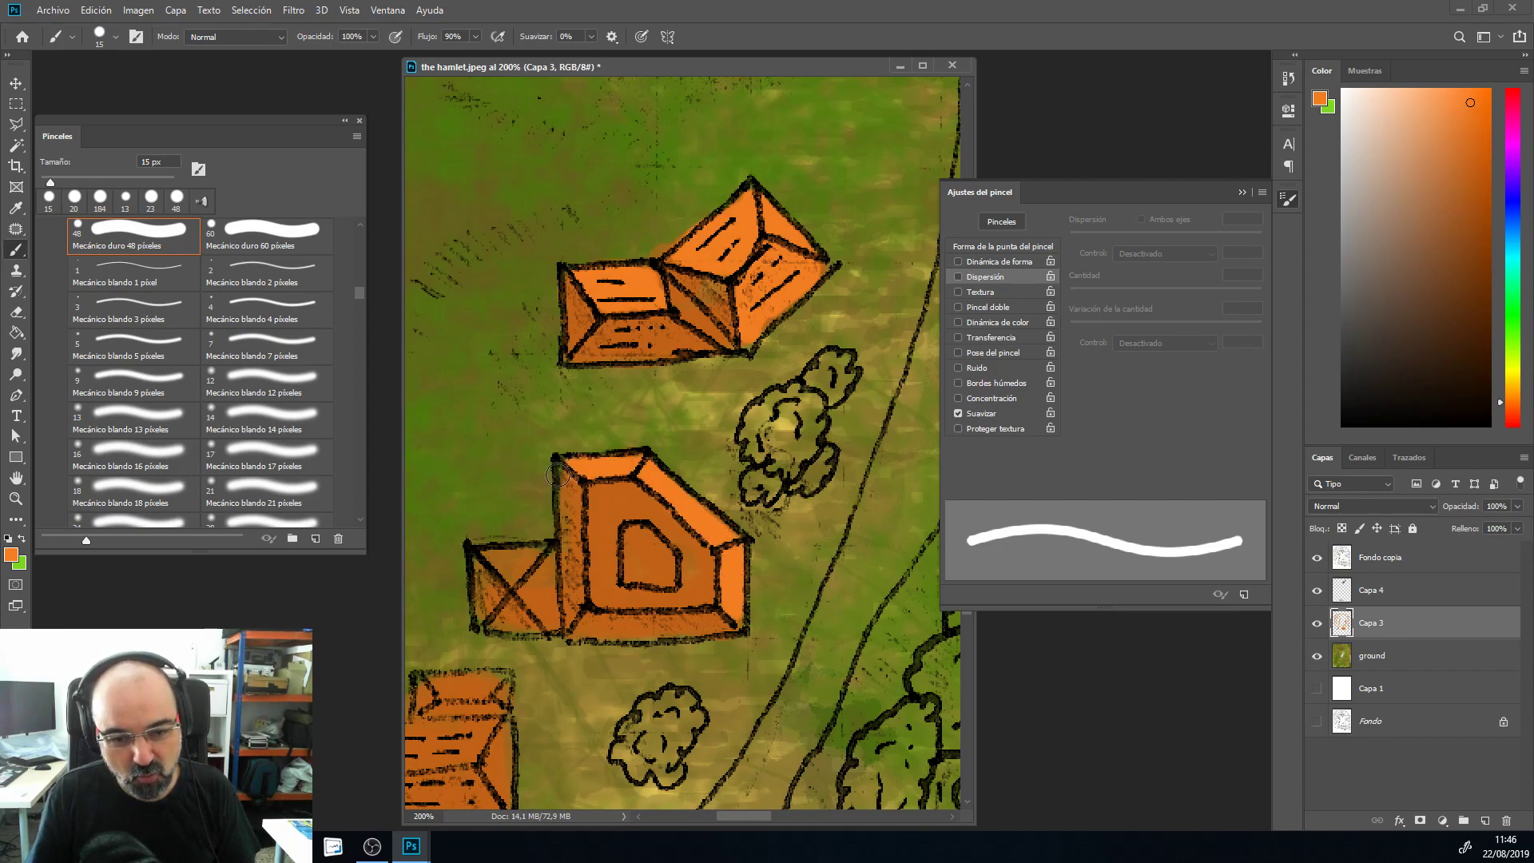
pyautogui.moveTo(479, 576)
pyautogui.mouseDown()
pyautogui.moveTo(500, 563)
pyautogui.moveTo(531, 591)
pyautogui.moveTo(503, 563)
pyautogui.moveTo(538, 559)
pyautogui.moveTo(551, 619)
pyautogui.moveTo(535, 607)
pyautogui.moveTo(575, 541)
pyautogui.moveTo(671, 429)
pyautogui.moveTo(668, 385)
pyautogui.mouseUp()
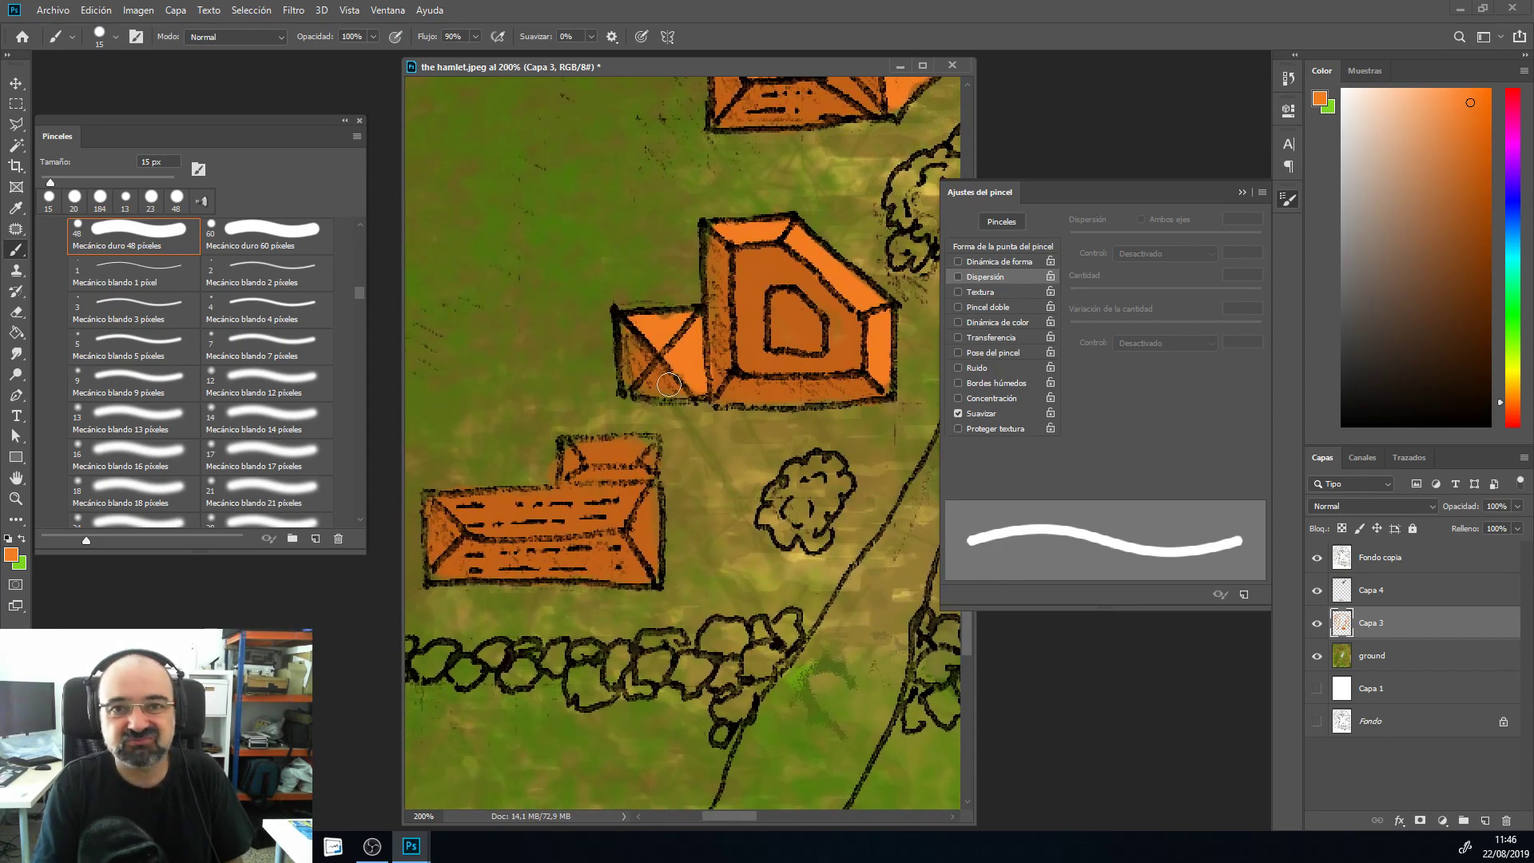
# Step: Highlight the north and east slopes of the long building and its small annex beside the southern stone wall
pyautogui.moveTo(571, 446)
pyautogui.mouseDown()
pyautogui.moveTo(647, 449)
pyautogui.moveTo(651, 471)
pyautogui.mouseUp()
pyautogui.moveTo(460, 505)
pyautogui.mouseDown()
pyautogui.moveTo(491, 517)
pyautogui.moveTo(479, 527)
pyautogui.moveTo(599, 511)
pyautogui.moveTo(531, 502)
pyautogui.moveTo(648, 497)
pyautogui.moveTo(644, 546)
pyautogui.moveTo(547, 527)
pyautogui.mouseUp()
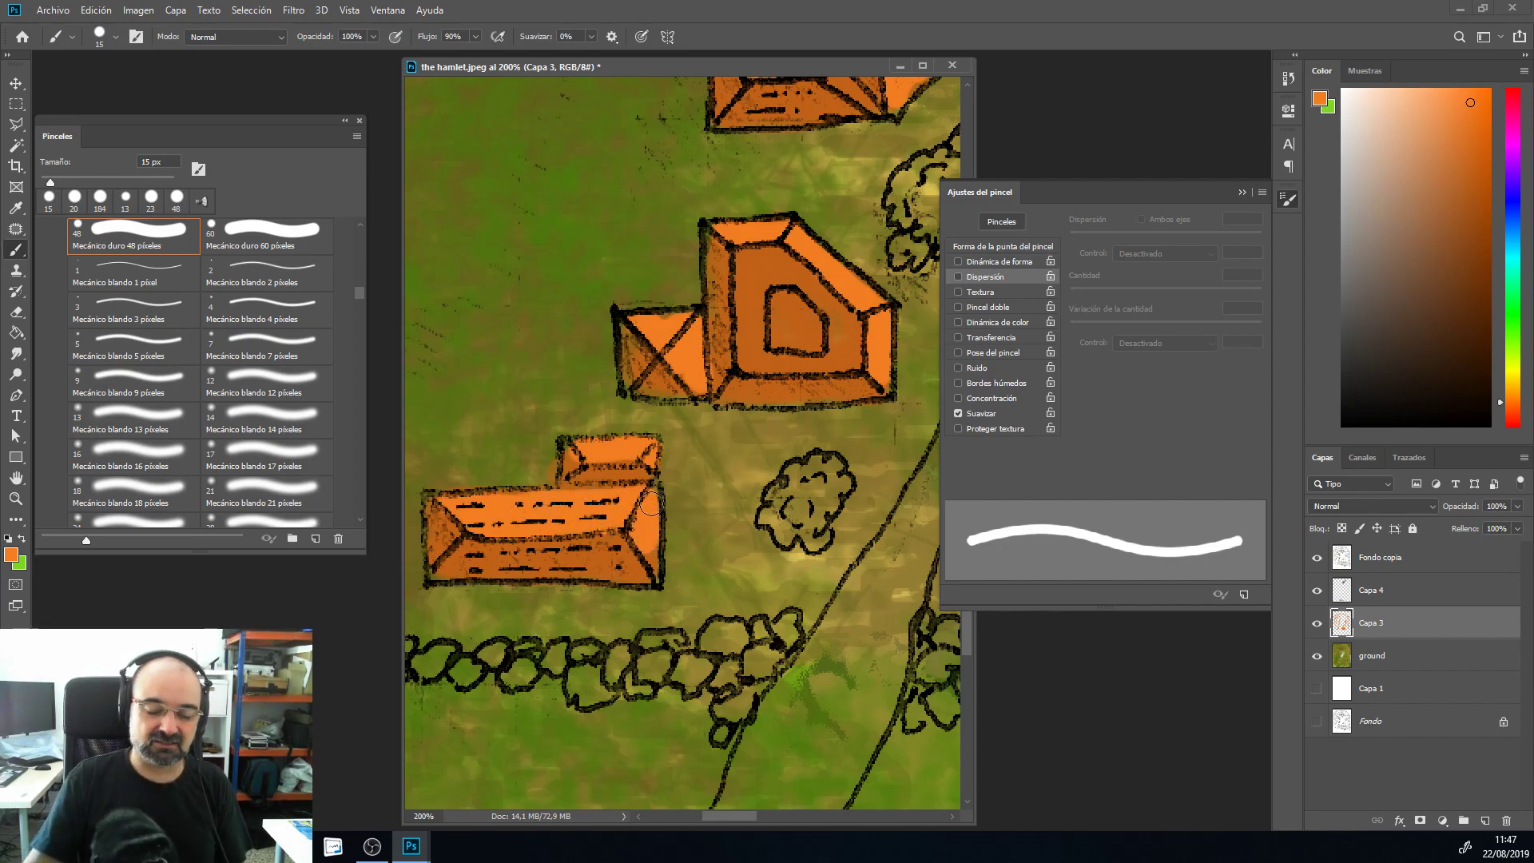
pyautogui.hotkey('alt', 'space')
pyautogui.press('Escape')
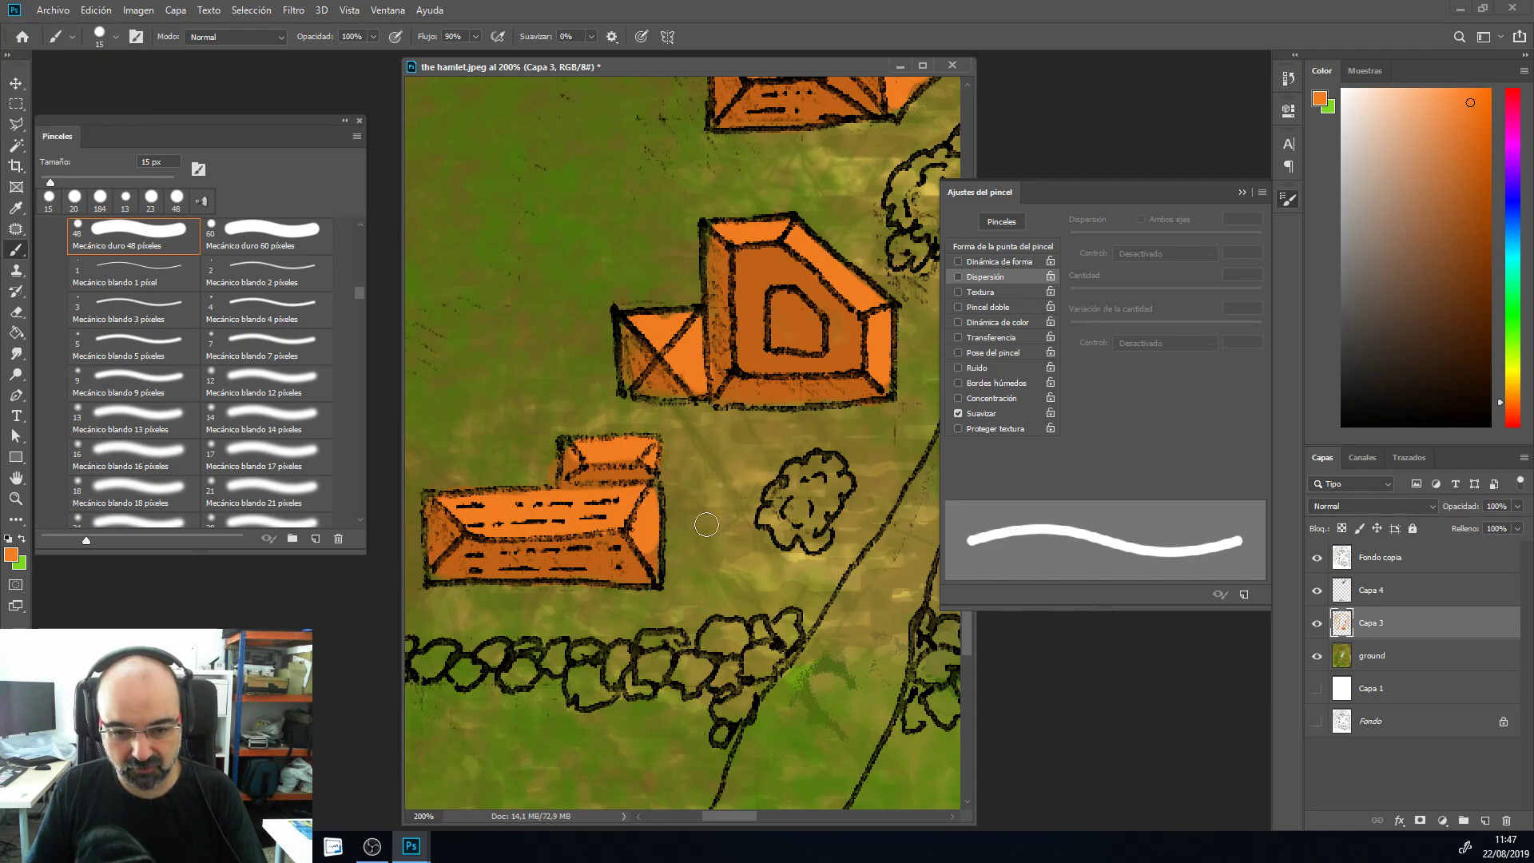
# Step: Sample the dark orange-brown palette swatch and paint it on the light-facing sides of the four round huts by the eastern wall
pyautogui.keyDown('alt'); pyautogui.click(707, 525); pyautogui.keyUp('alt')
pyautogui.keyDown('alt'); pyautogui.click(707, 525); pyautogui.keyUp('alt')
pyautogui.keyDown('alt'); pyautogui.click(707, 525); pyautogui.keyUp('alt')
pyautogui.keyDown('alt'); pyautogui.click(707, 525); pyautogui.keyUp('alt')
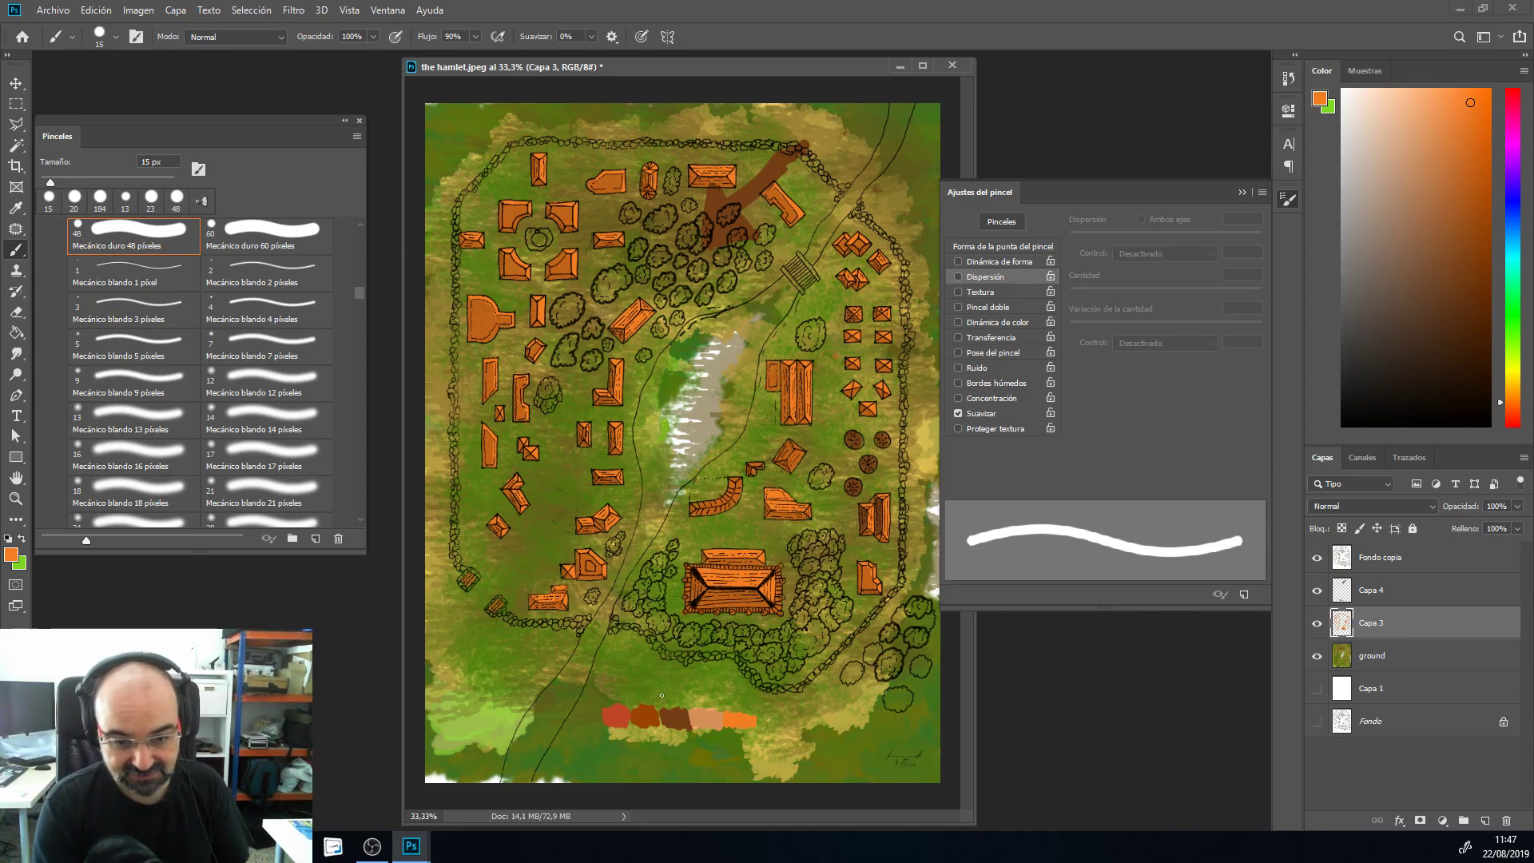
pyautogui.keyDown('alt'); pyautogui.click(645, 714); pyautogui.keyUp('alt')
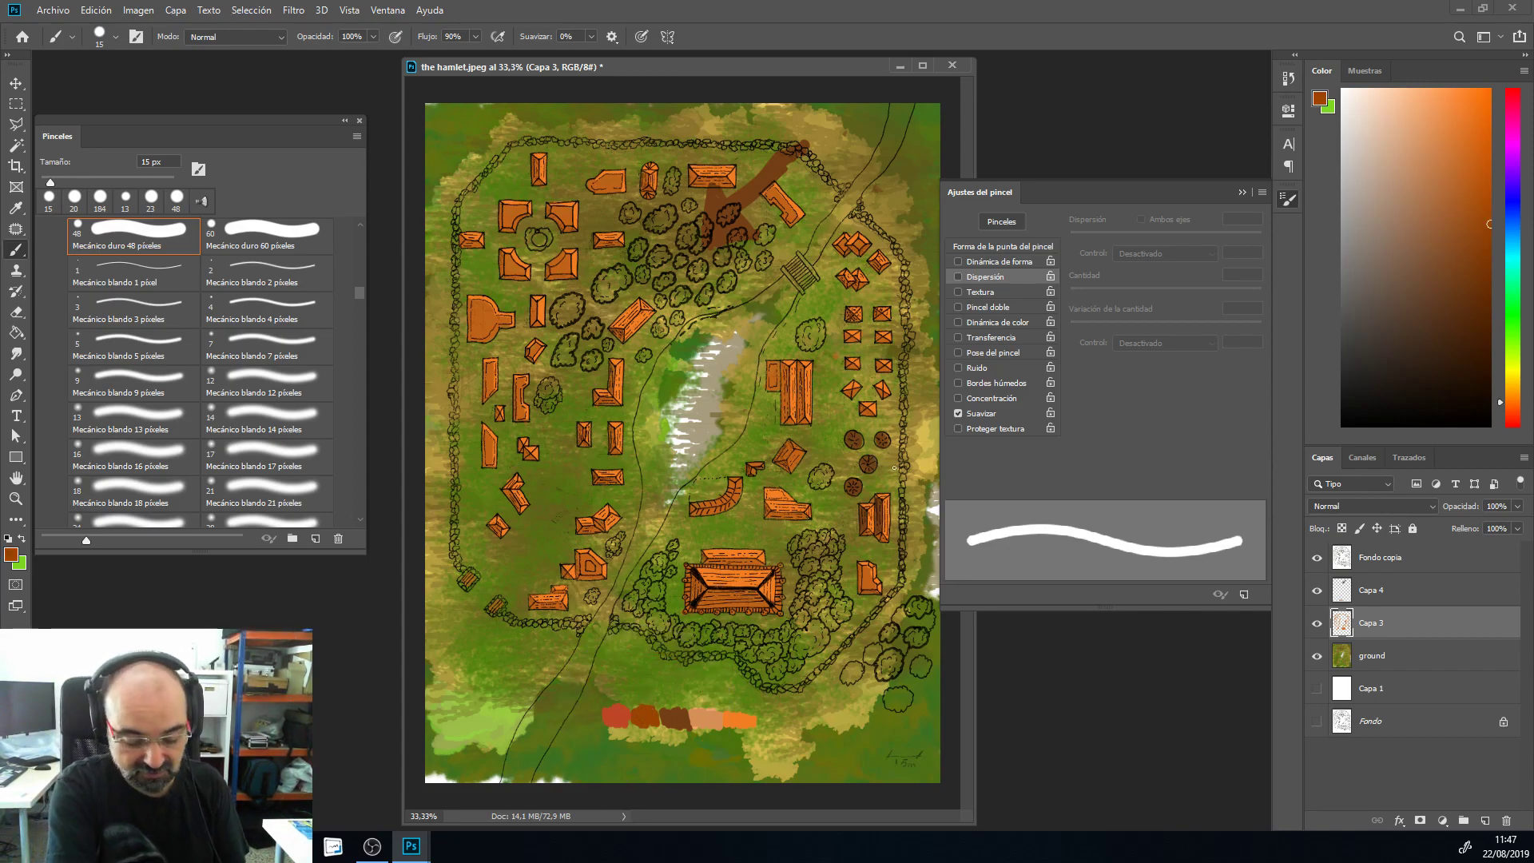
pyautogui.scroll(4, 893, 468)
pyautogui.moveTo(893, 345)
pyautogui.mouseDown()
pyautogui.moveTo(883, 319)
pyautogui.moveTo(910, 339)
pyautogui.moveTo(917, 382)
pyautogui.mouseUp()
pyautogui.moveTo(694, 469); pyautogui.dragTo(523, 546)
pyautogui.moveTo(747, 468)
pyautogui.mouseDown()
pyautogui.moveTo(743, 411)
pyautogui.moveTo(696, 382)
pyautogui.moveTo(729, 403)
pyautogui.moveTo(711, 399)
pyautogui.mouseUp()
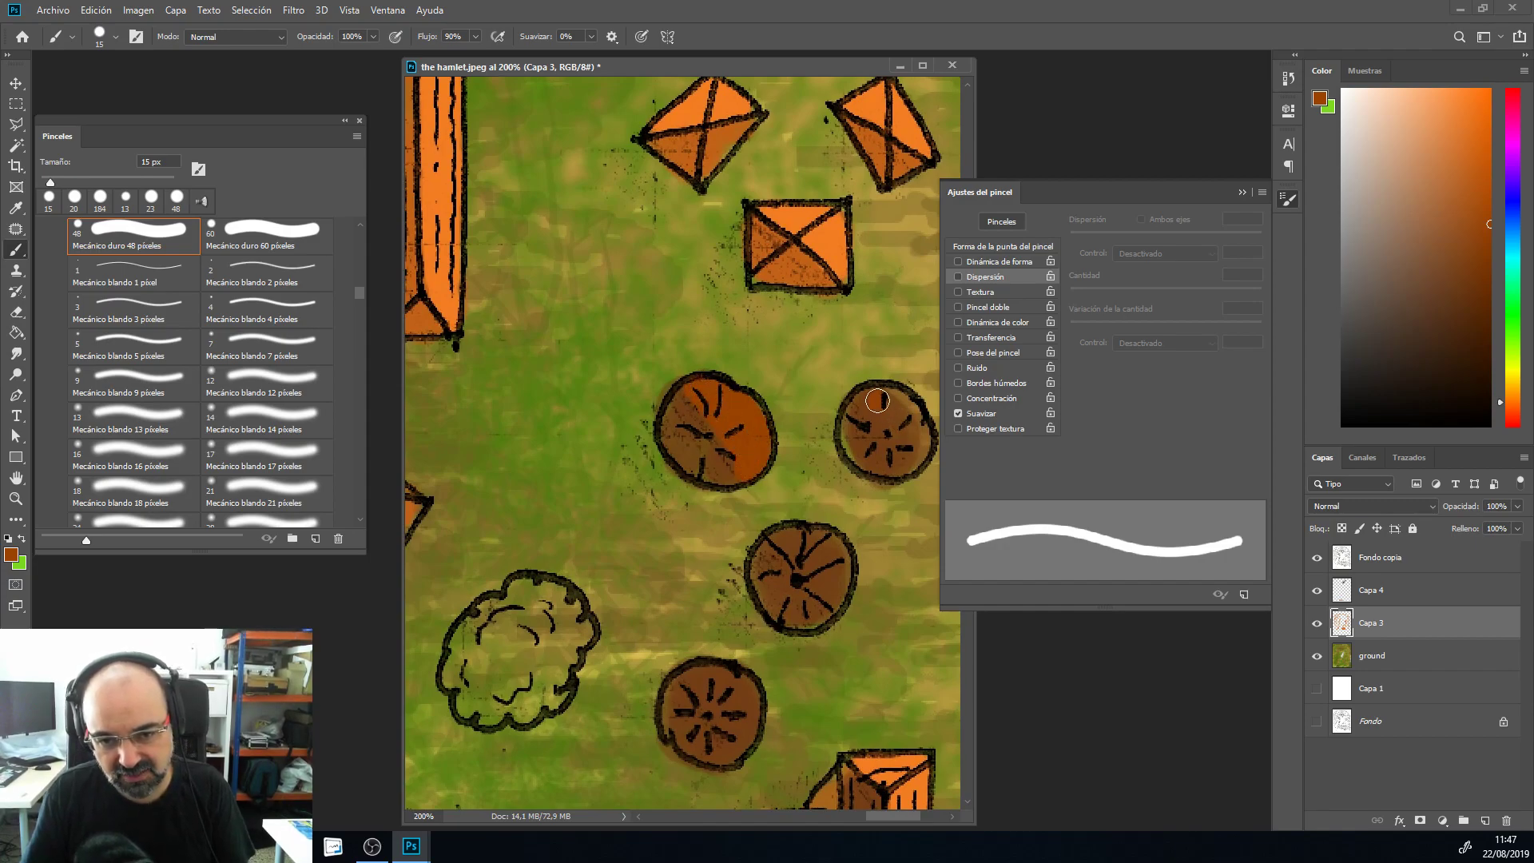
pyautogui.moveTo(802, 546); pyautogui.dragTo(839, 565)
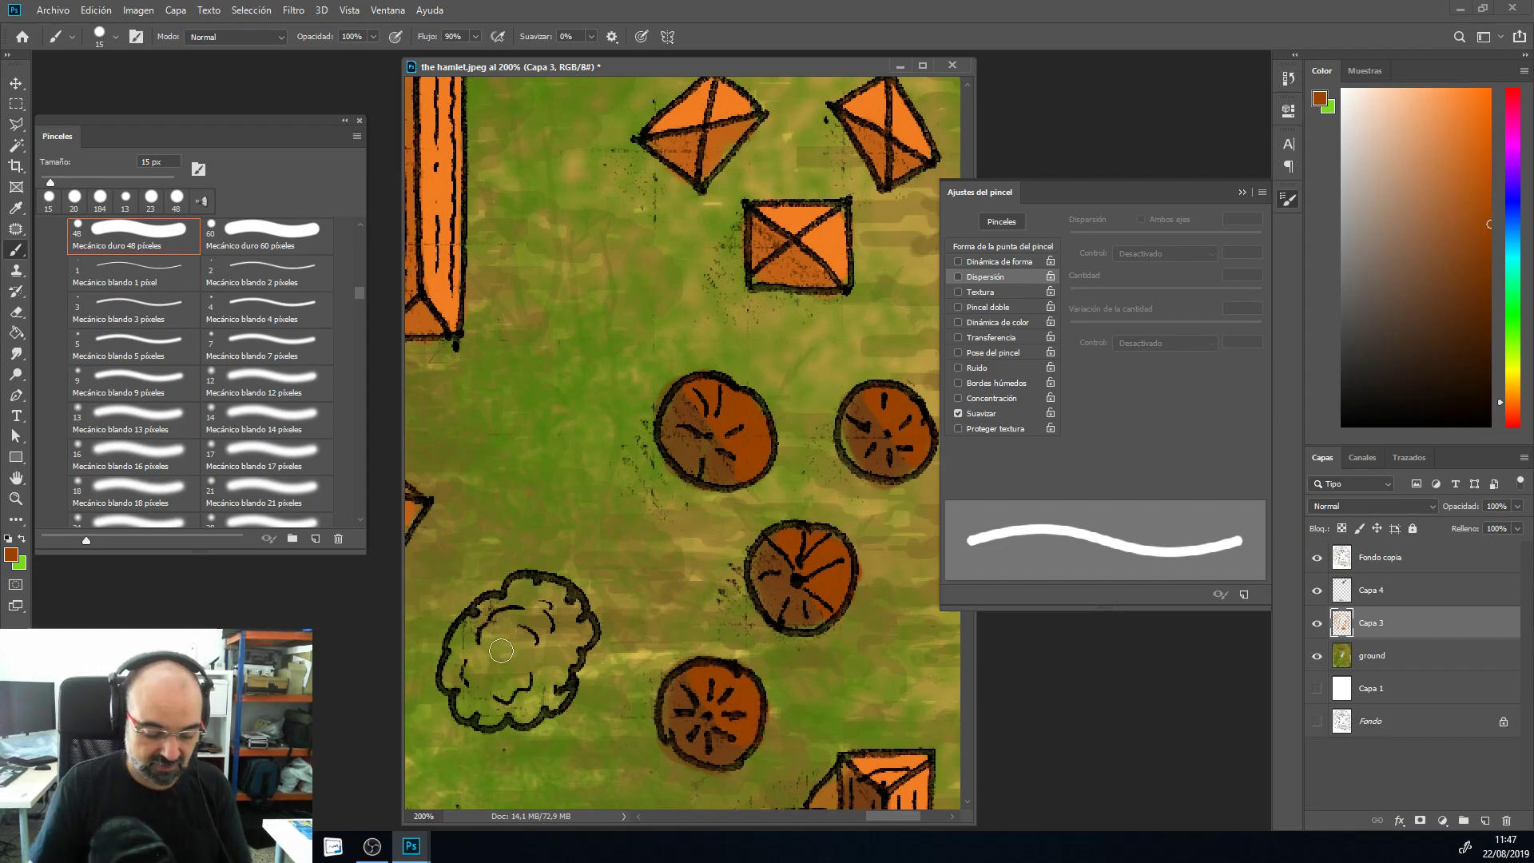
# Step: Add a new empty layer directly above the ground layer and check the visibility of the roof colour layer
pyautogui.keyDown('alt'); pyautogui.click(689, 417); pyautogui.keyUp('alt')
pyautogui.keyDown('alt'); pyautogui.click(688, 417); pyautogui.keyUp('alt')
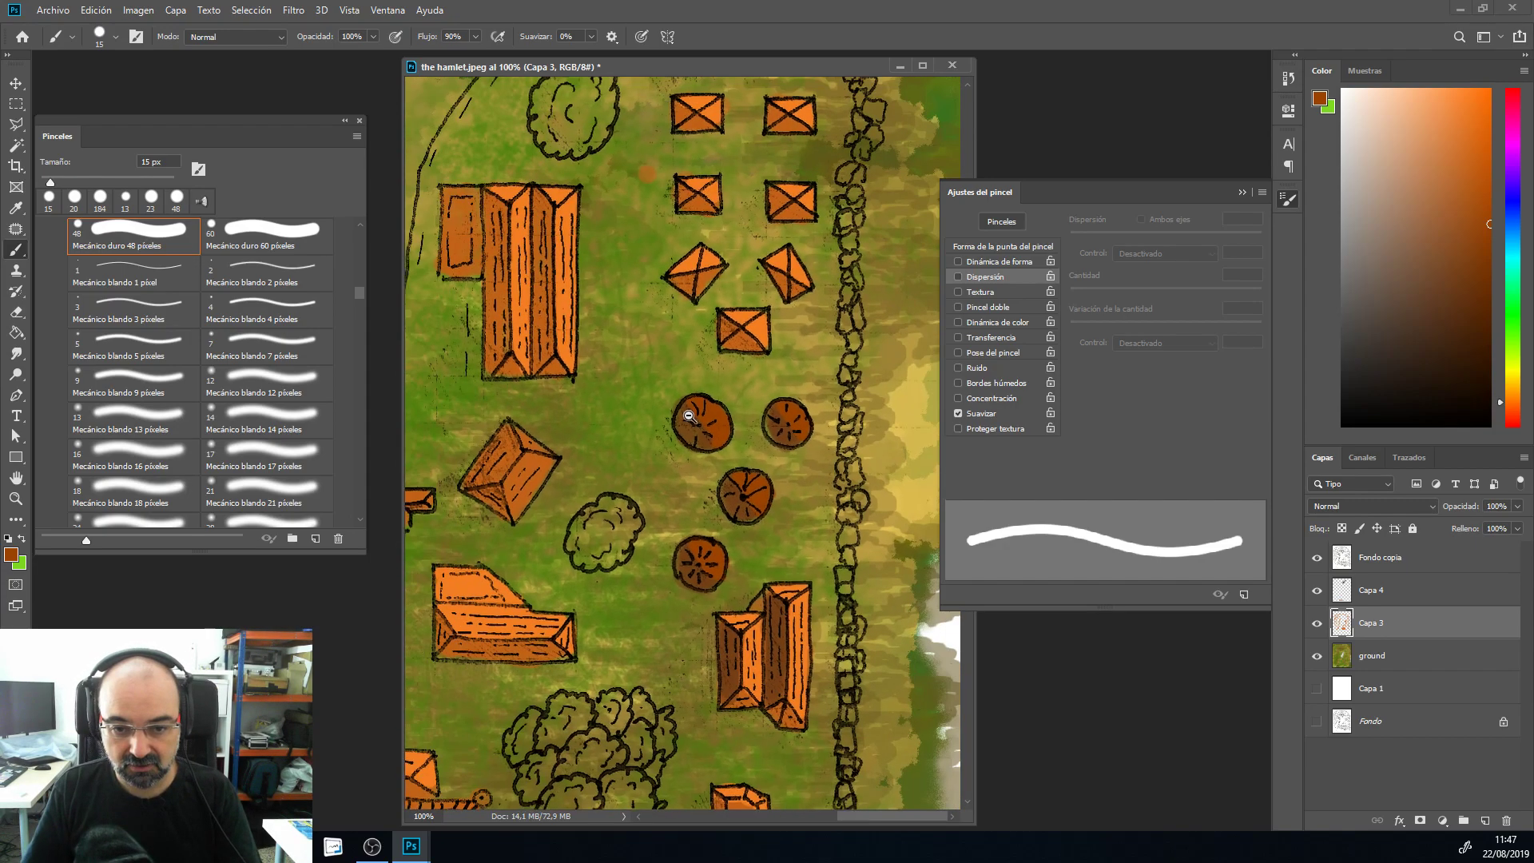
pyautogui.keyDown('alt'); pyautogui.click(689, 417); pyautogui.keyUp('alt')
pyautogui.keyDown('alt'); pyautogui.click(689, 417); pyautogui.keyUp('alt')
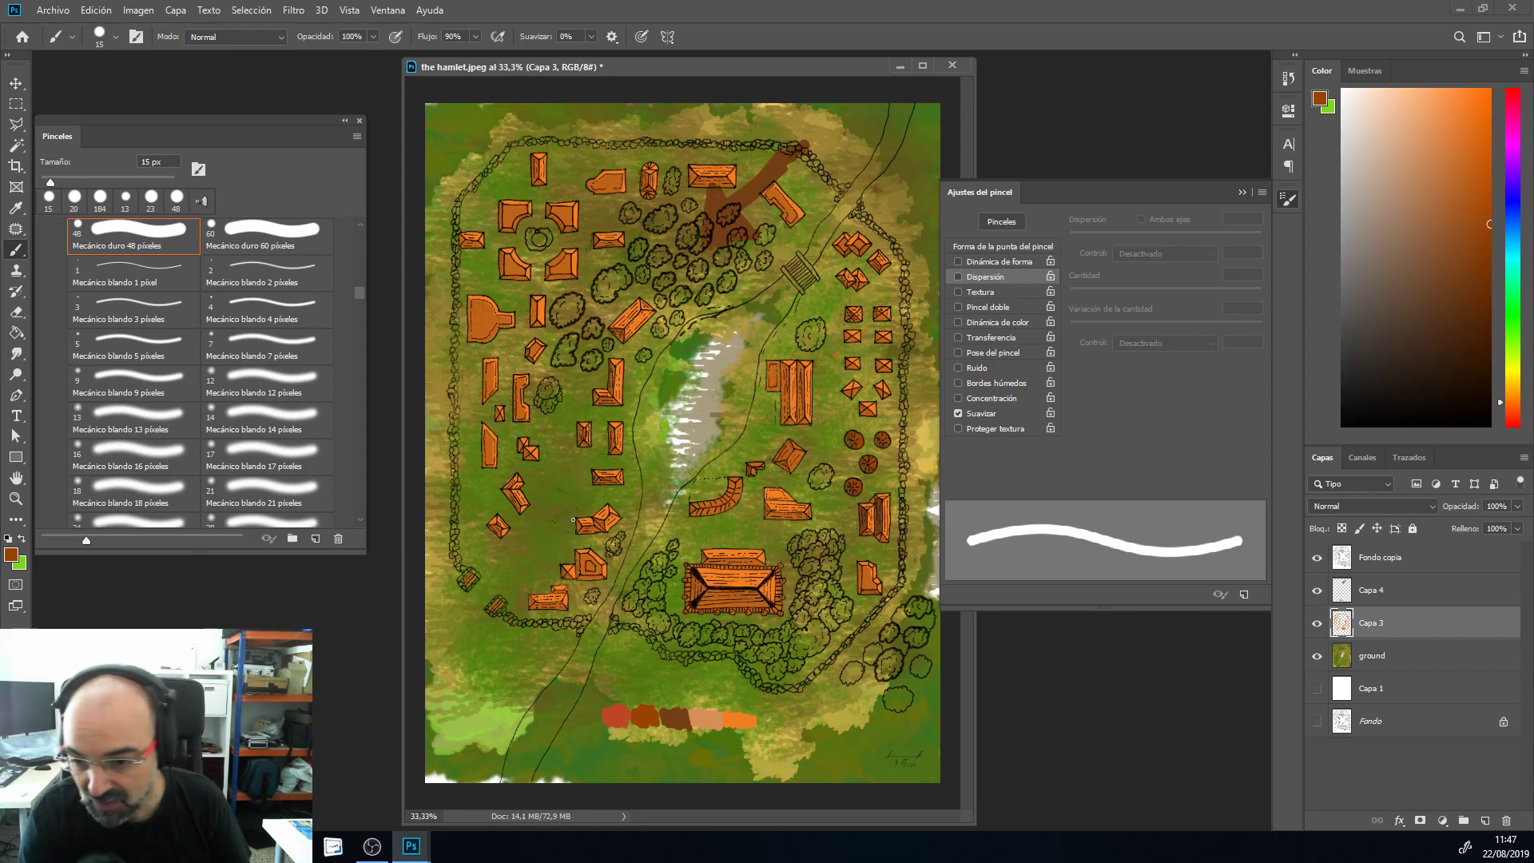
pyautogui.click(1468, 660)
pyautogui.click(1485, 821)
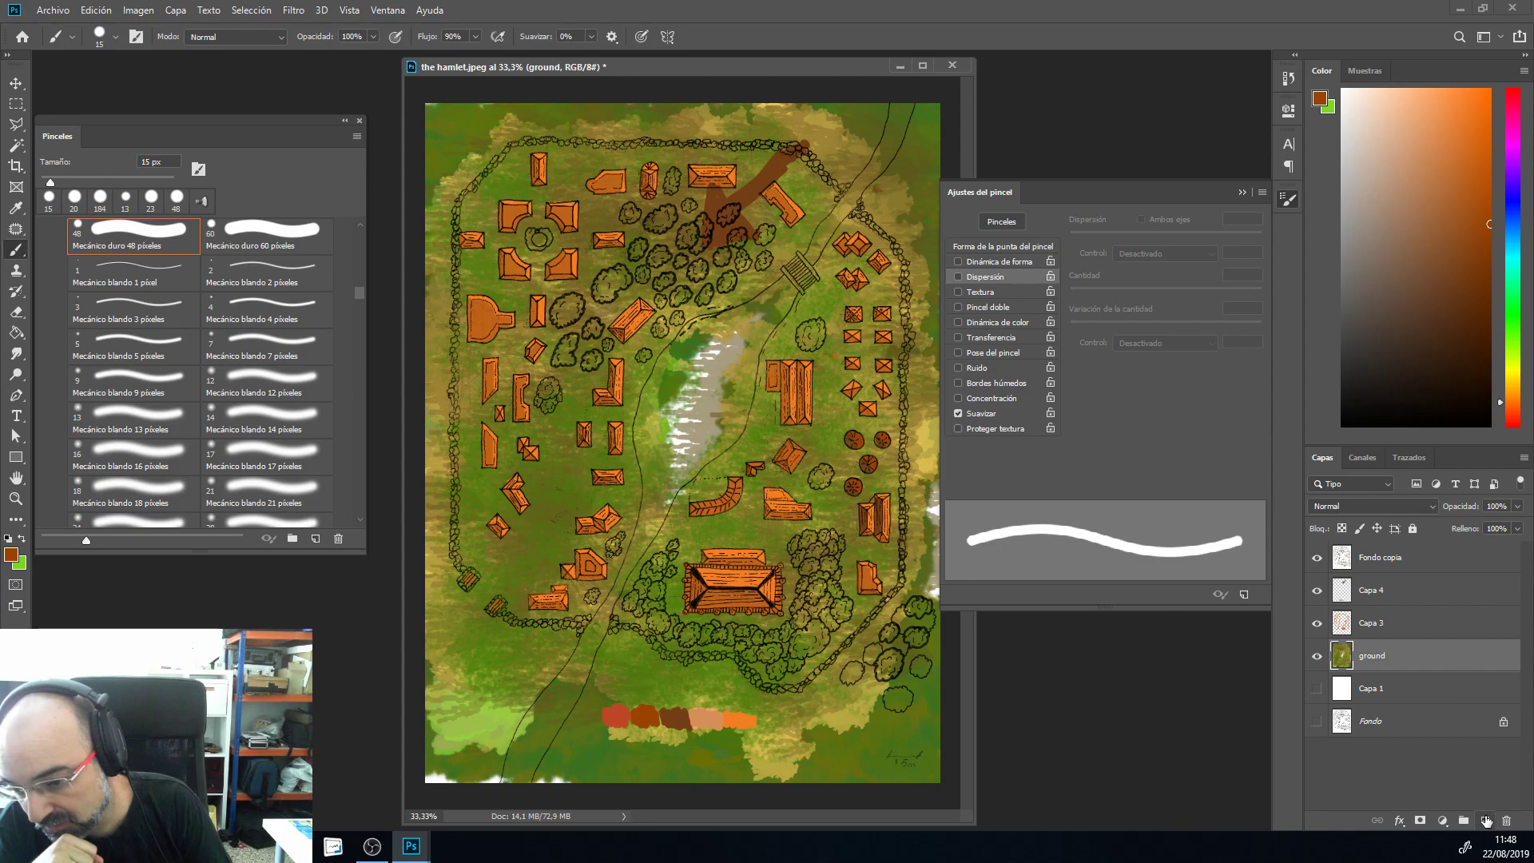
pyautogui.click(1316, 624)
pyautogui.click(1316, 623)
# Step: Rename layer Capa 3 as "roofs" and the new layer below it as "shadows"
pyautogui.doubleClick(1369, 624)
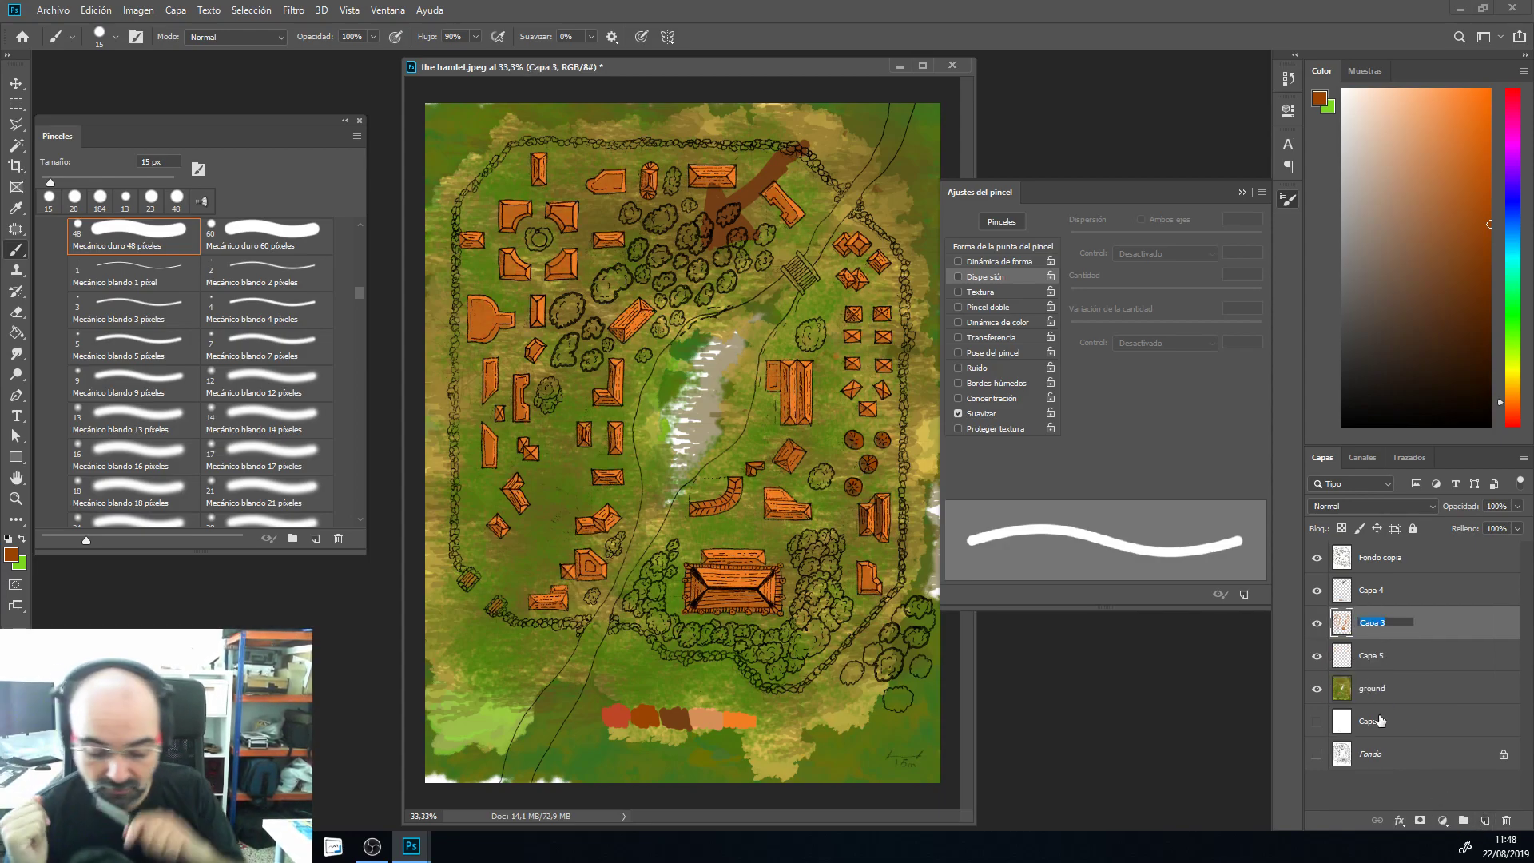
pyautogui.write('roofs')
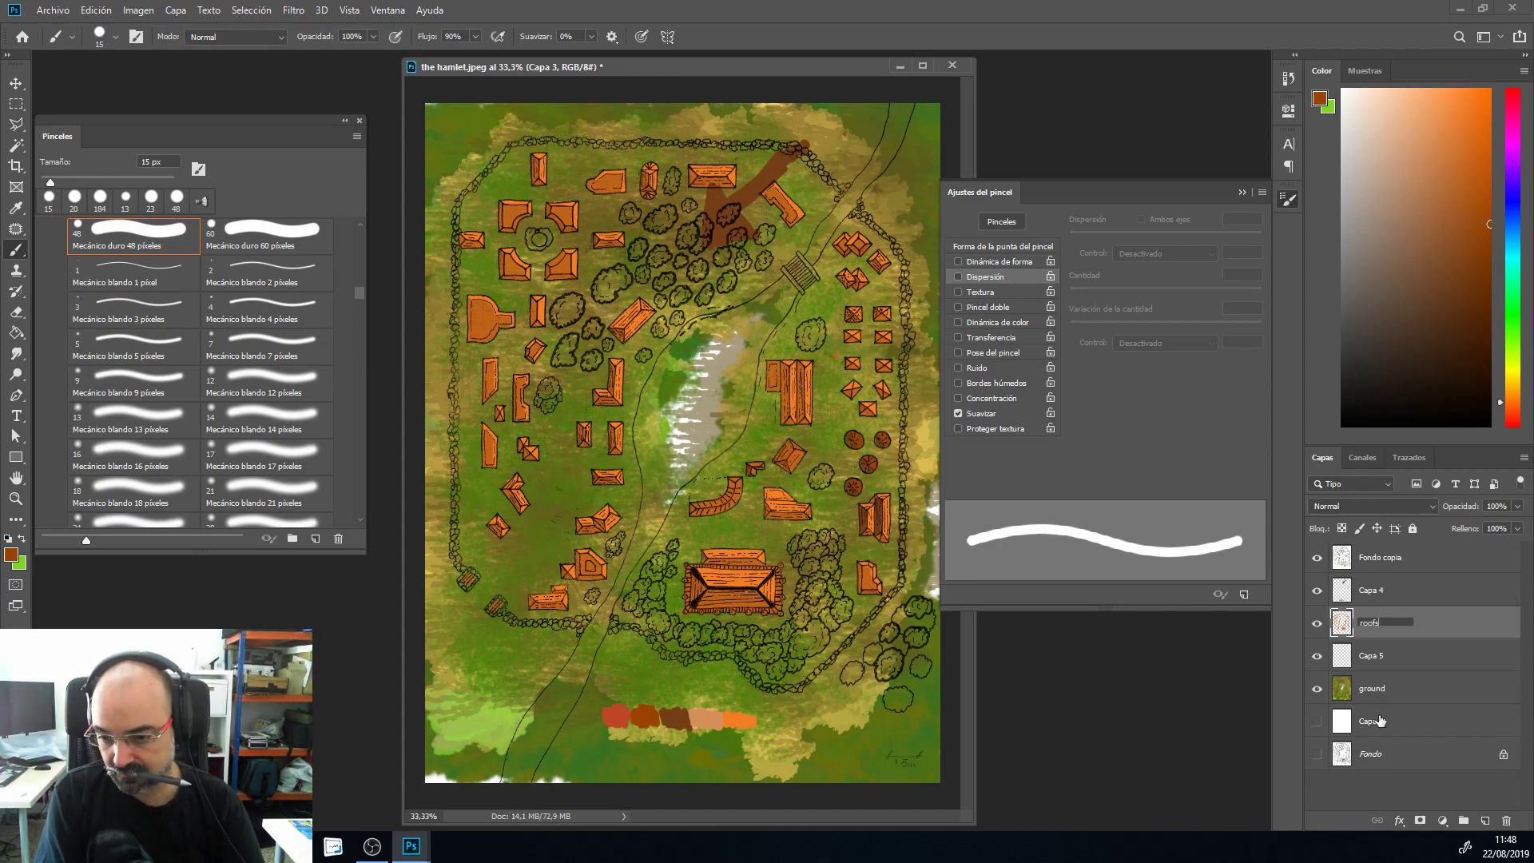
pyautogui.press('Return')
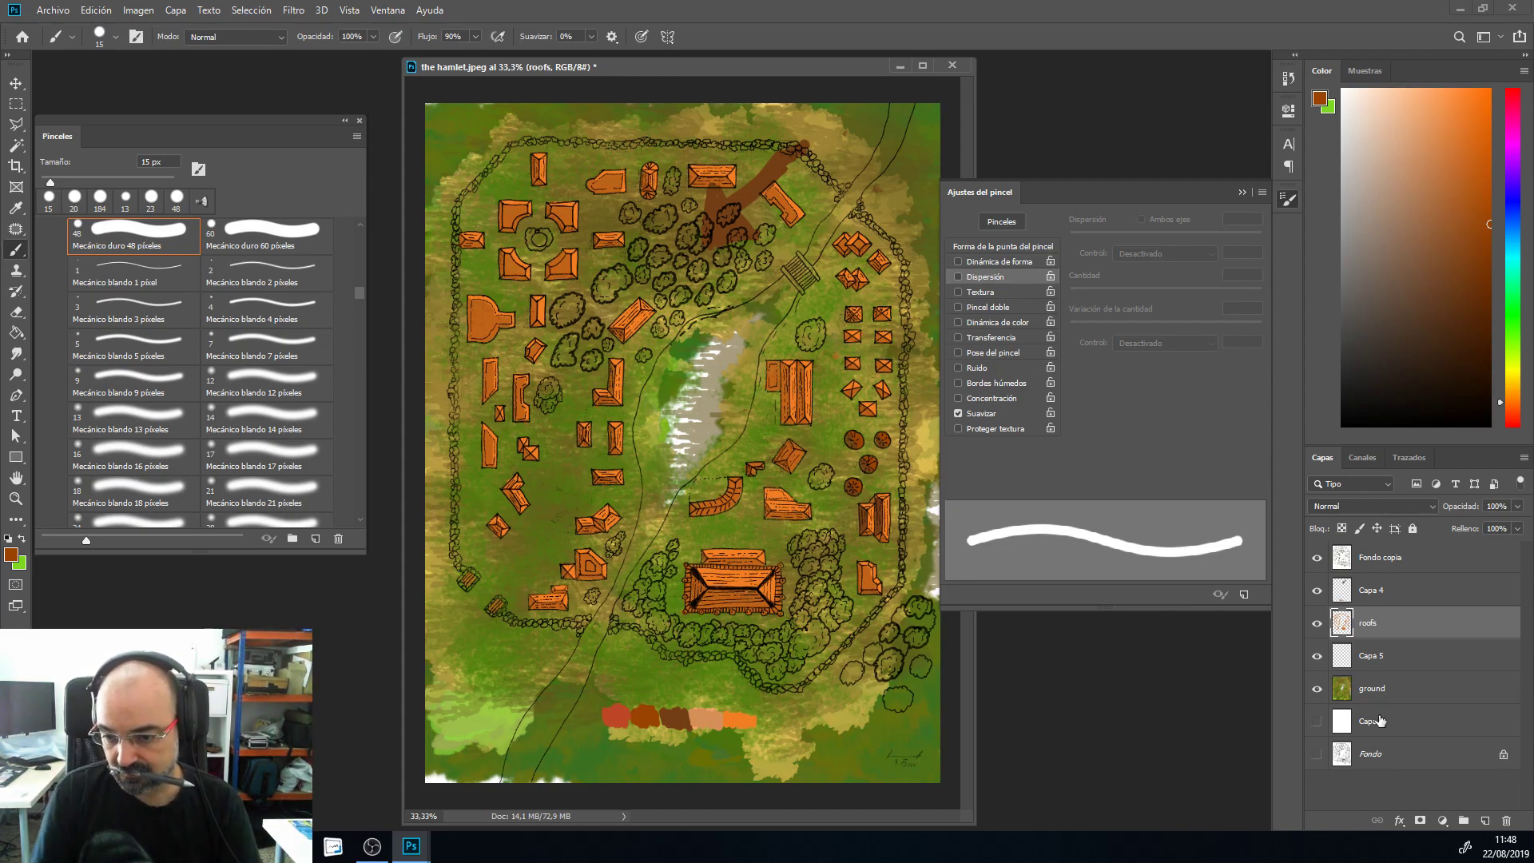
pyautogui.doubleClick(1368, 656)
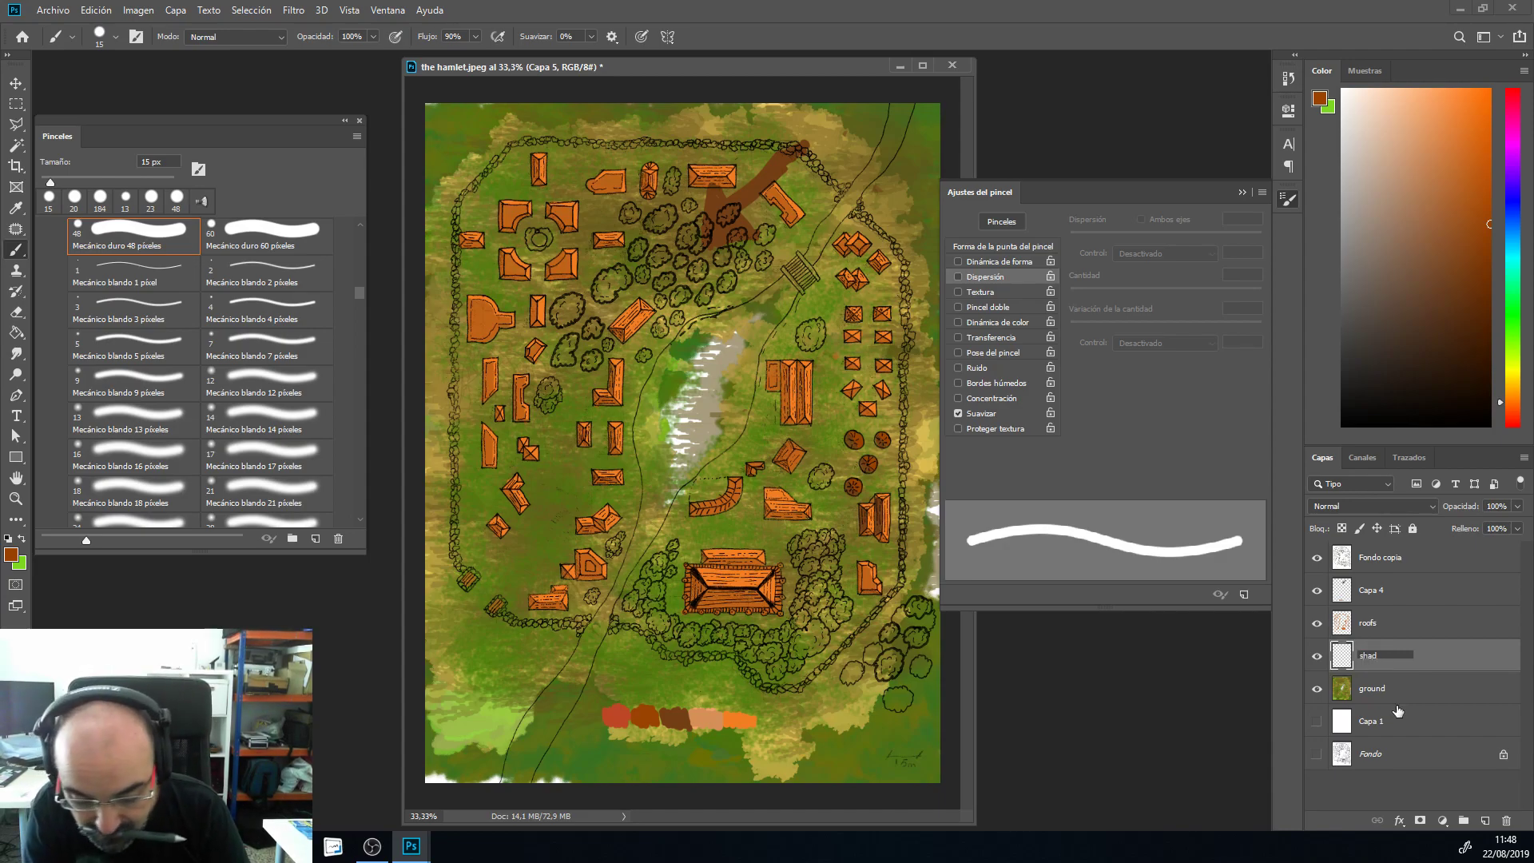
pyautogui.press('Return')
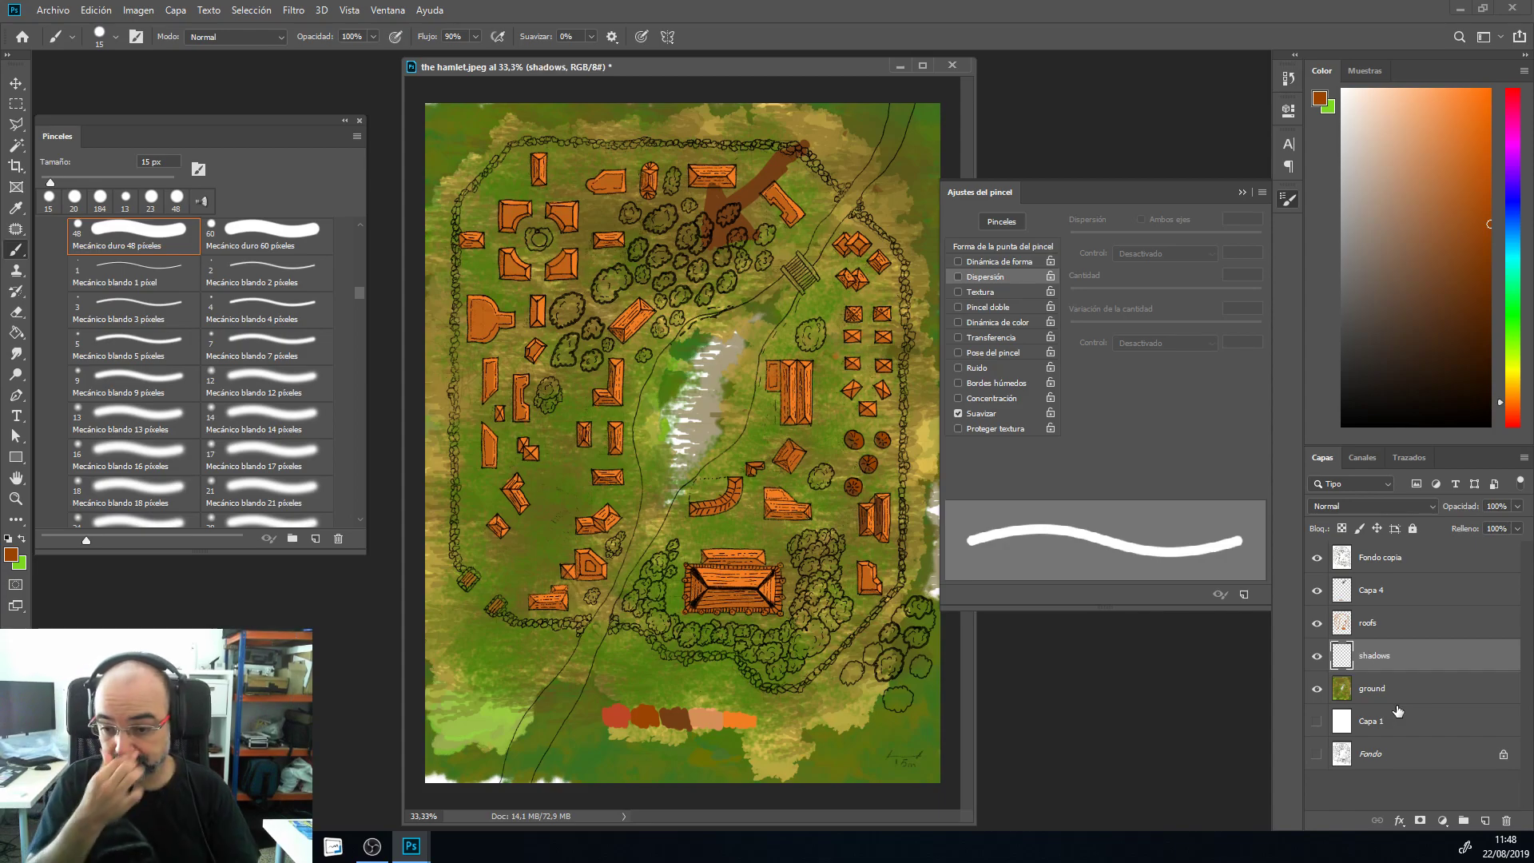